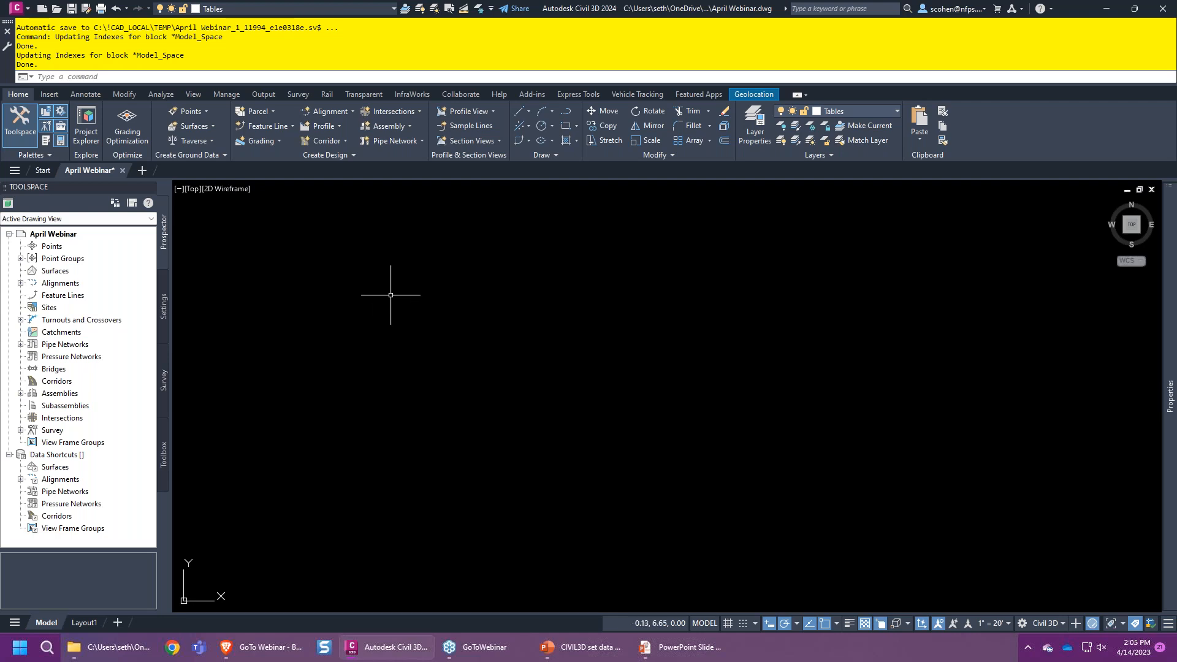
- Start a Points from File import and add Tree-Survey.csv as the source file
click(53, 95)
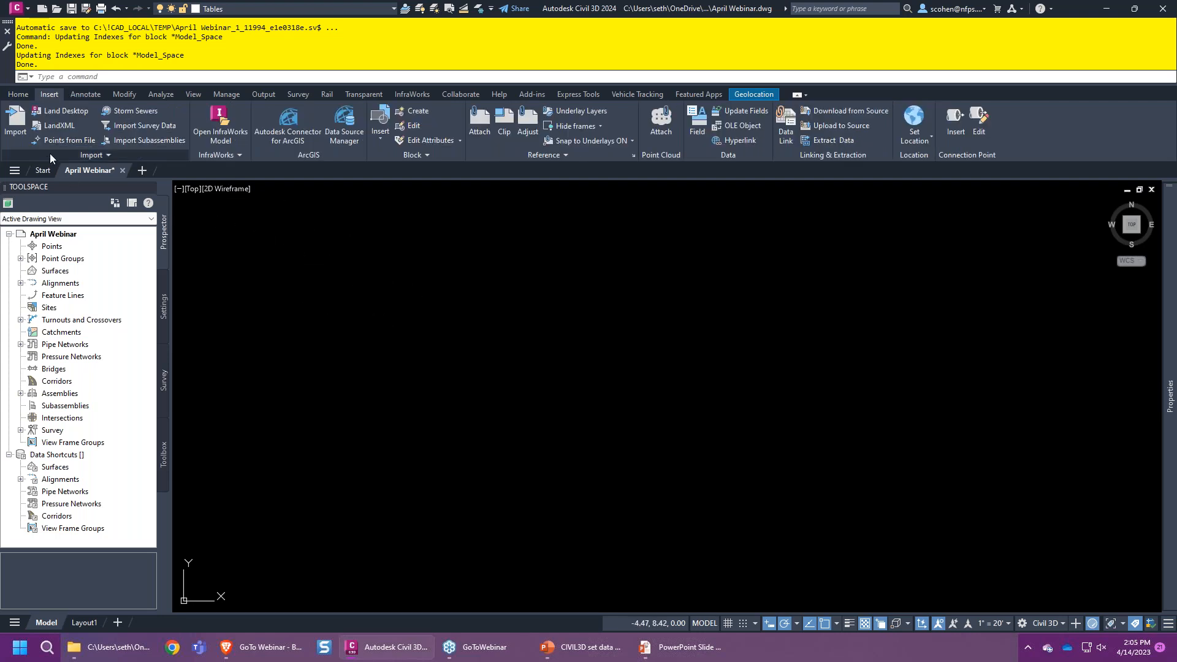
click(57, 138)
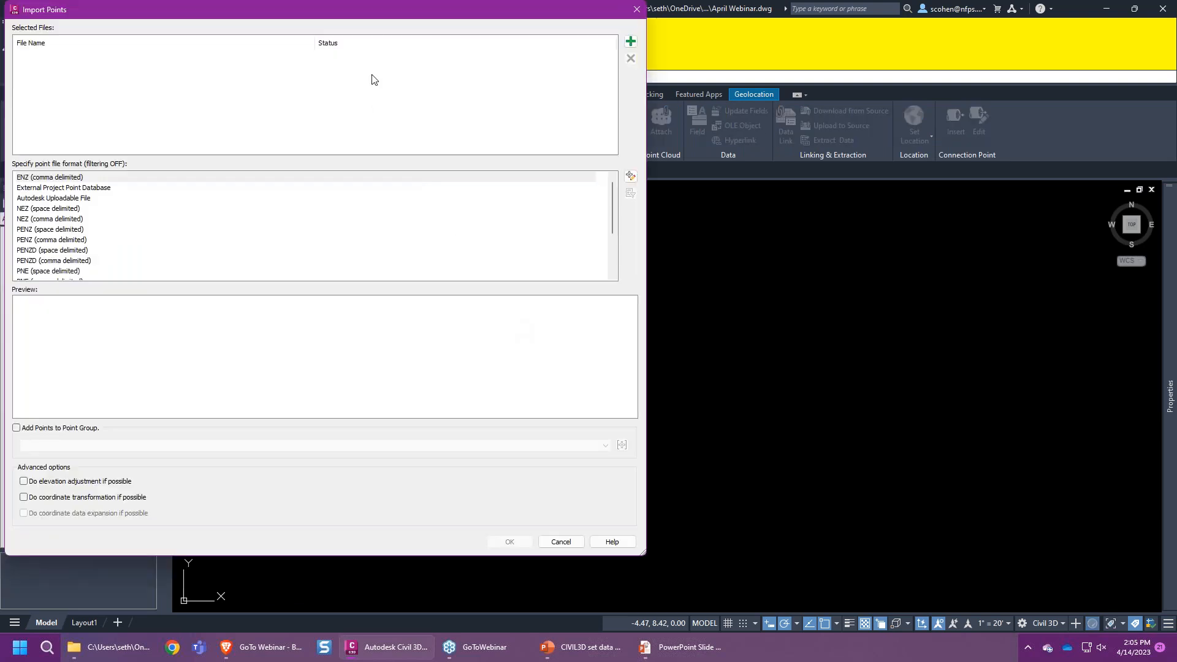
drag(399, 21, 677, 74)
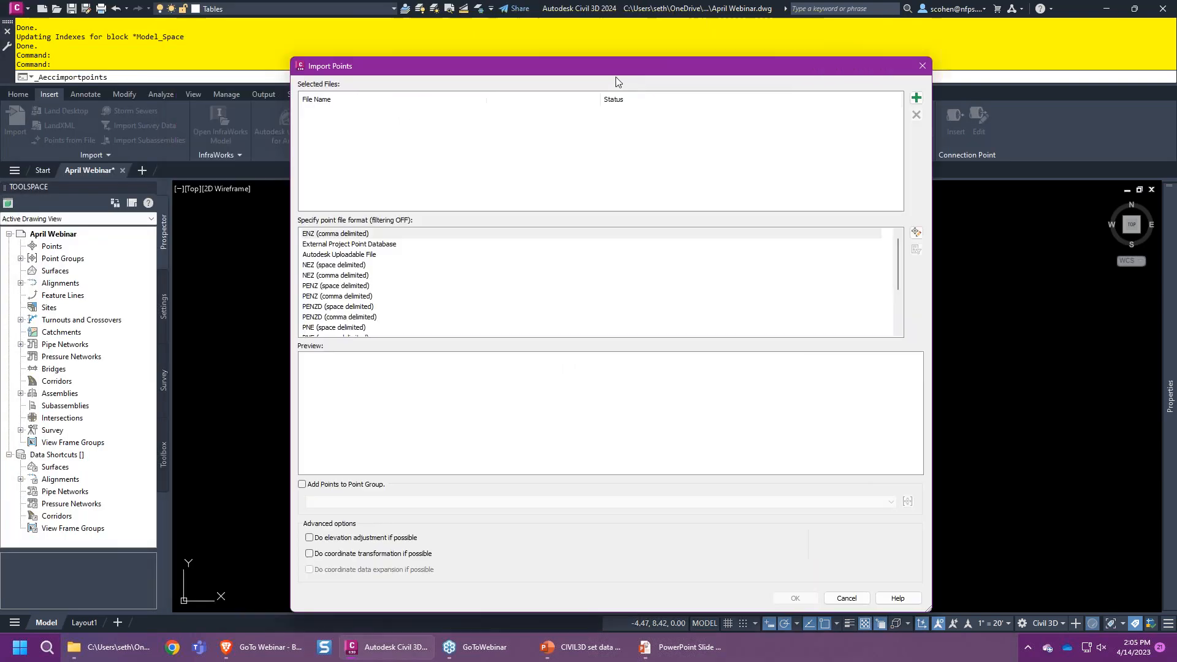
click(920, 100)
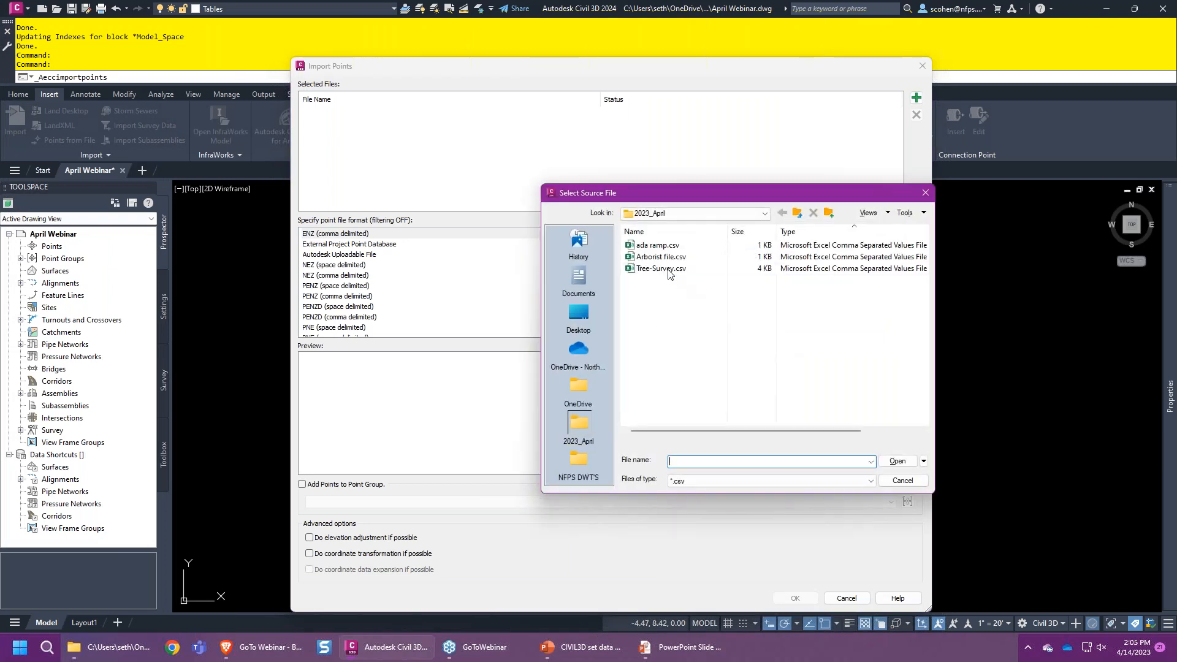
click(673, 269)
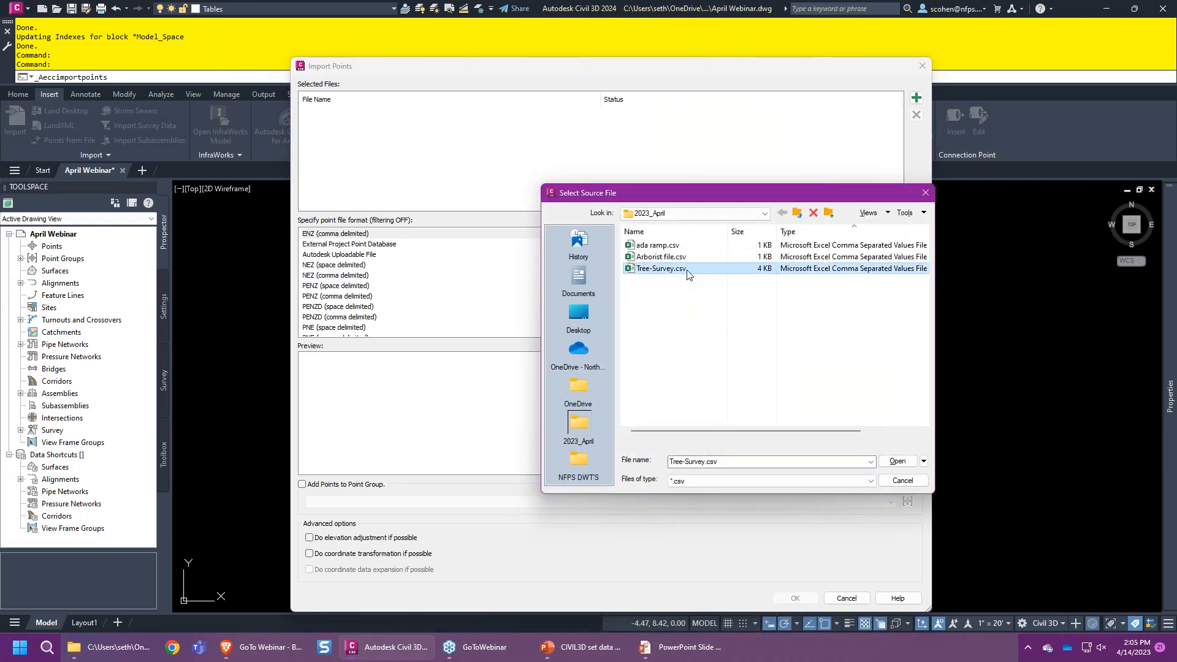
double_click(687, 269)
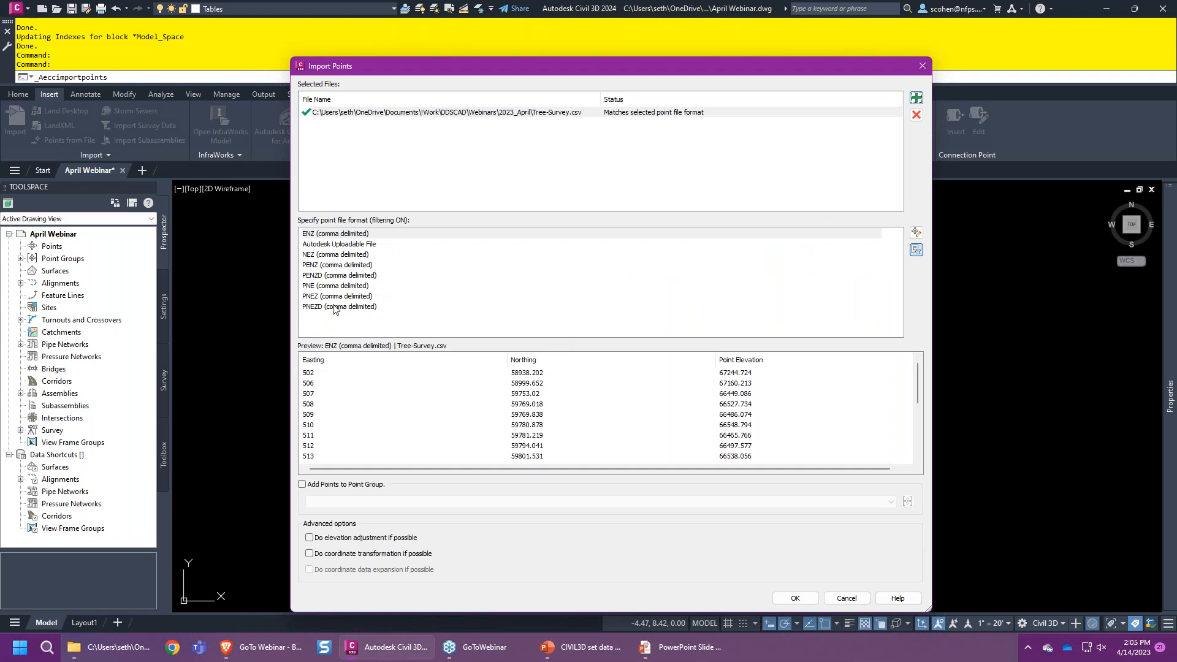
- Choose the PNEZD (comma delimited) format and add the points to a new point group
click(361, 306)
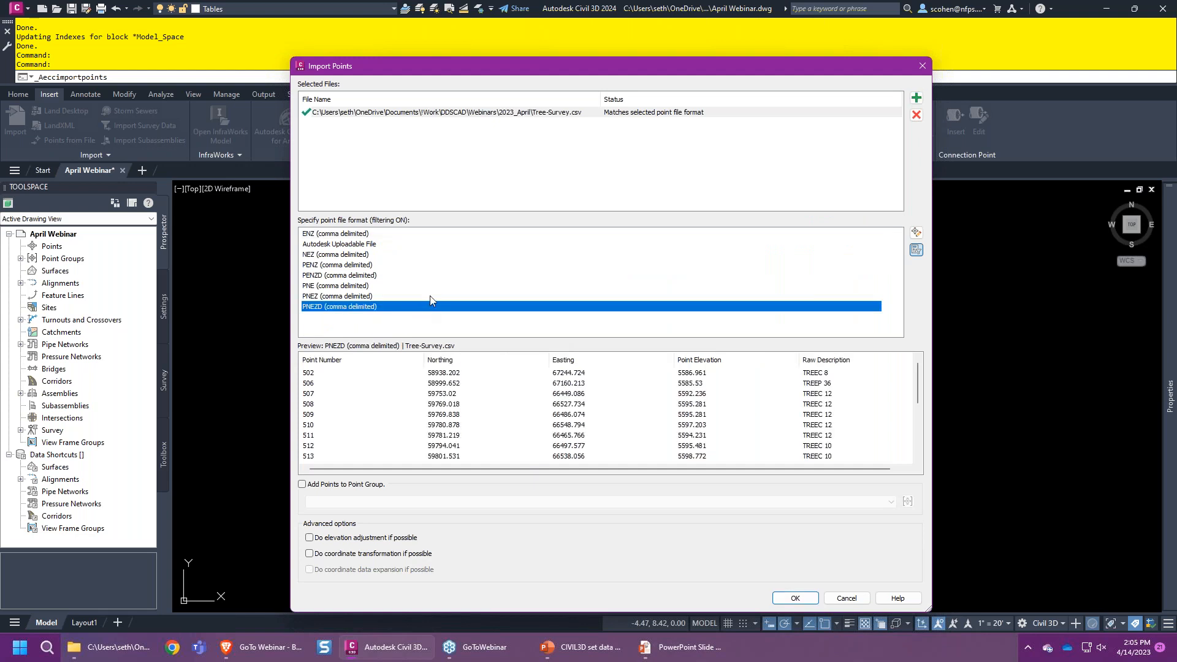
click(345, 484)
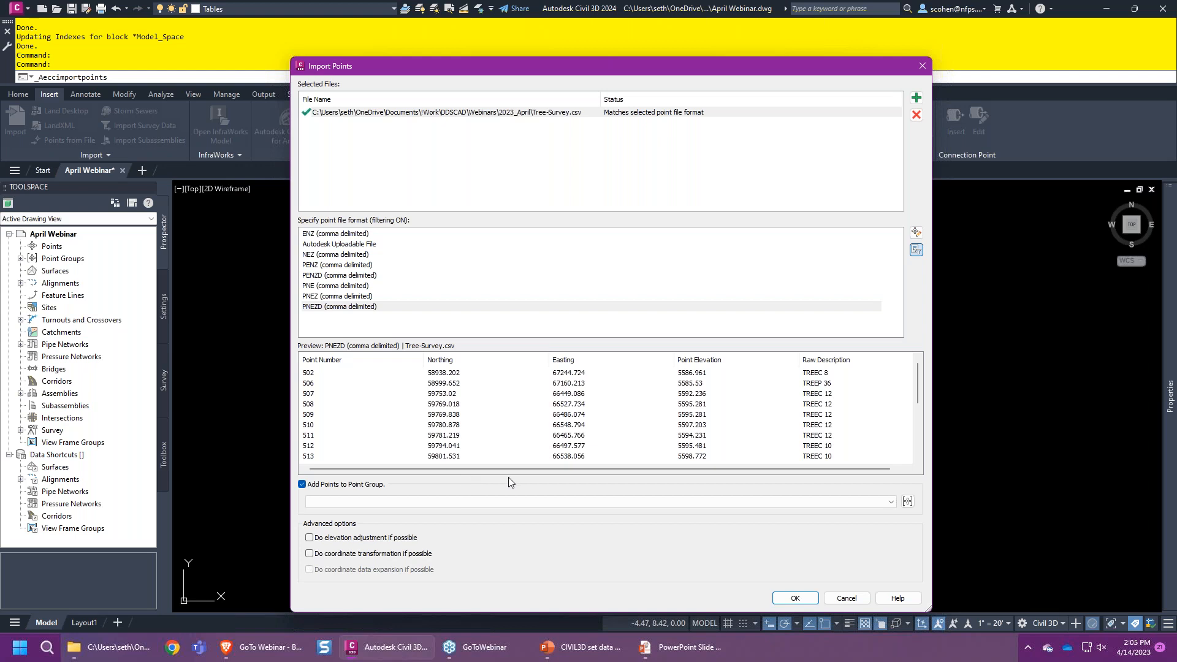
click(908, 501)
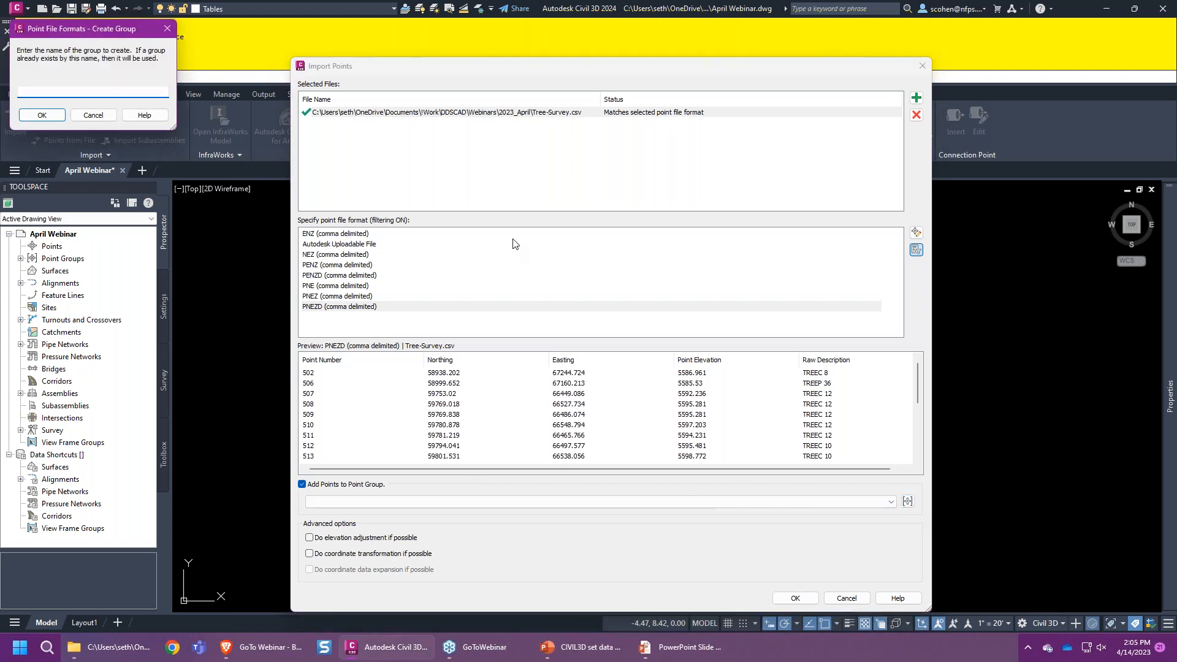
- Name the new point group 'From Survey' and import the Tree-Survey.csv points
text(From Syrvey)
key(Delete)
text(u)
click(43, 115)
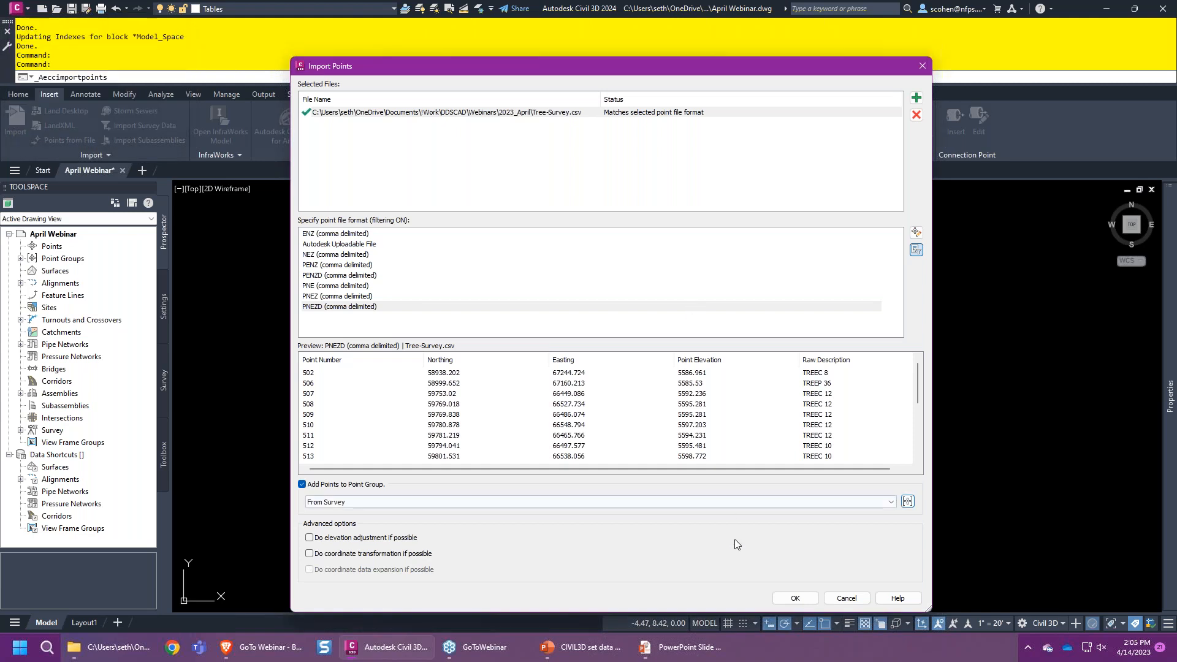
click(791, 599)
middle_click(532, 382)
middle_click(532, 383)
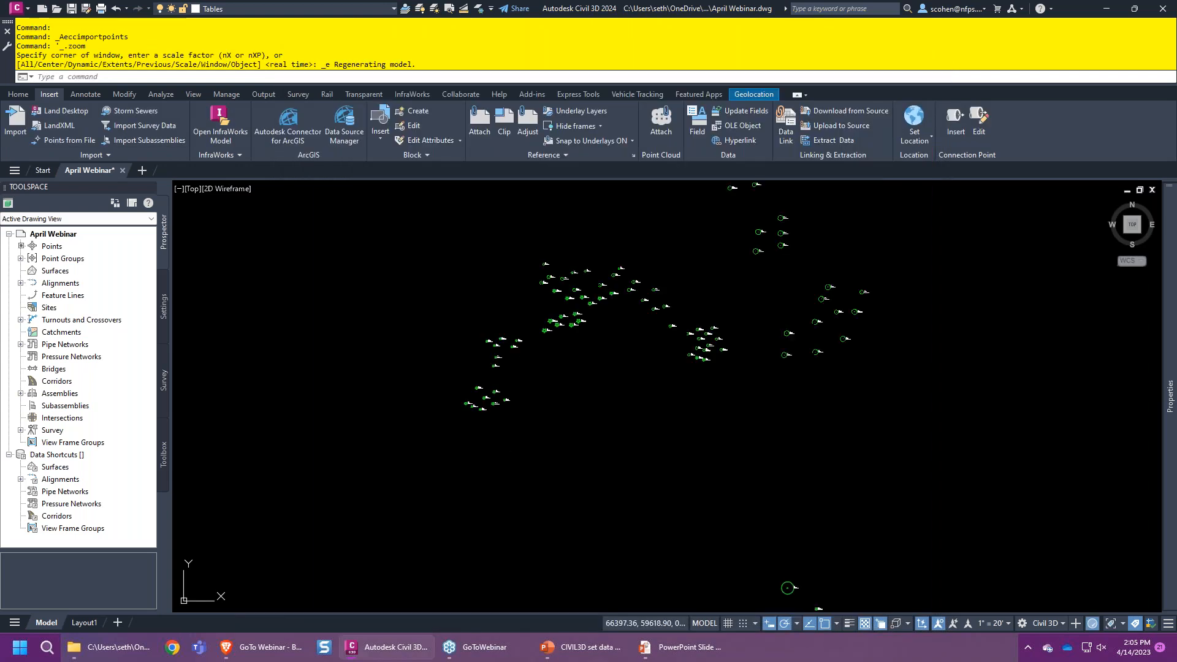
scroll(699, 371, up, 10)
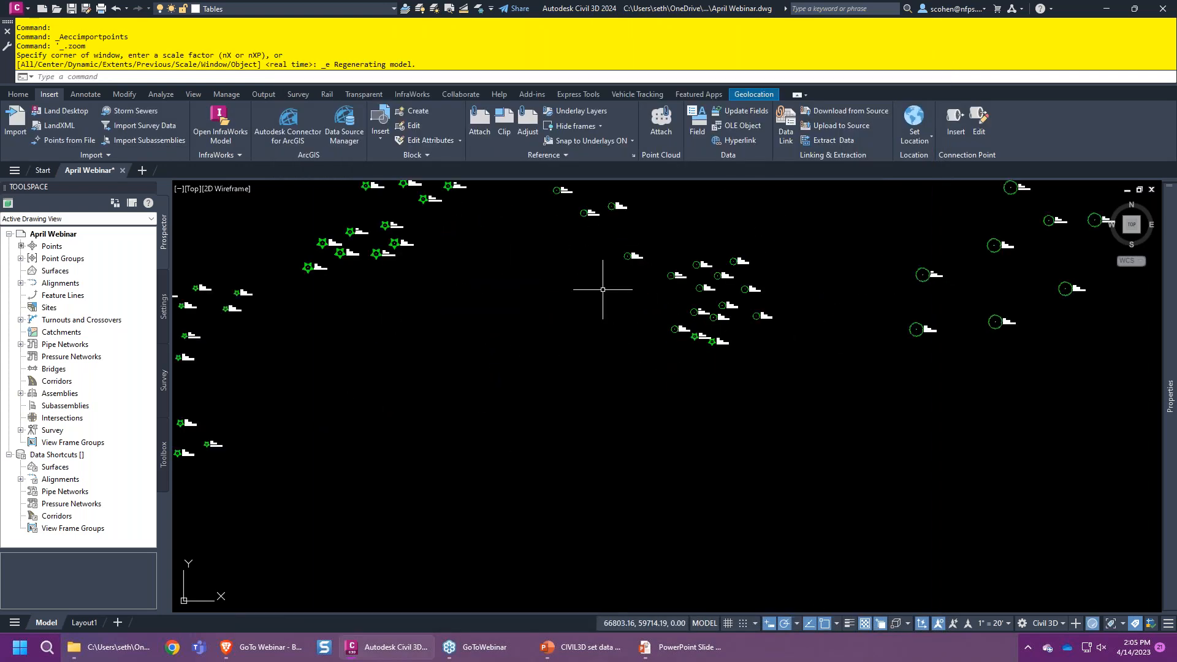
scroll(824, 377, down, 3)
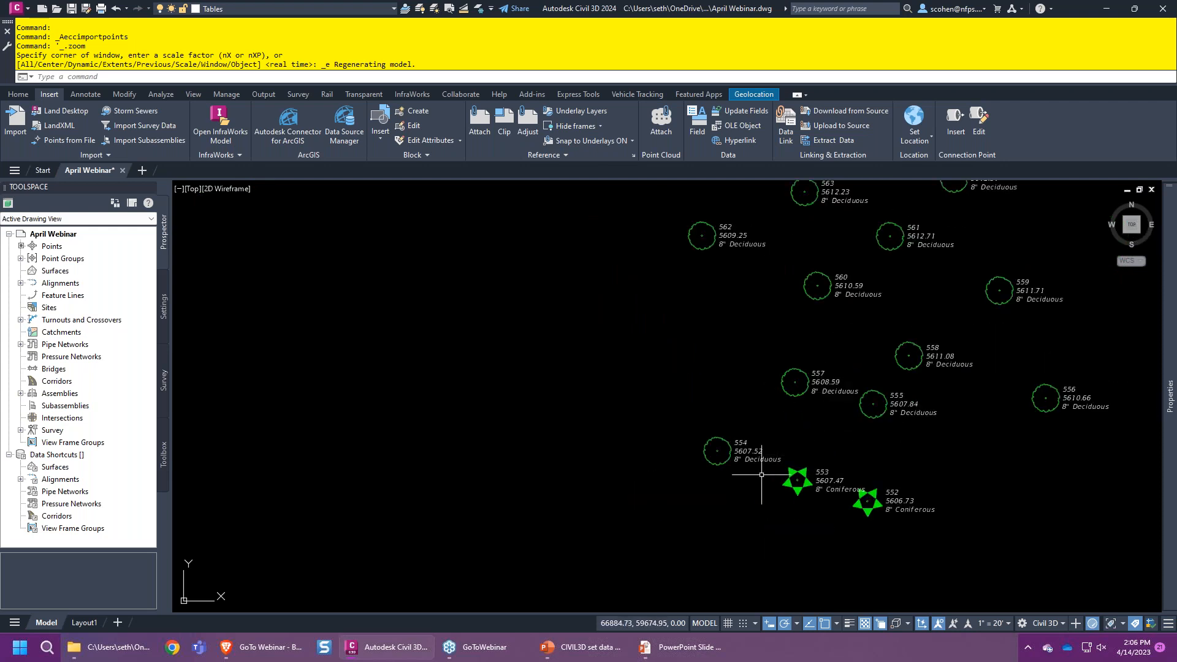
scroll(760, 466, up, 6)
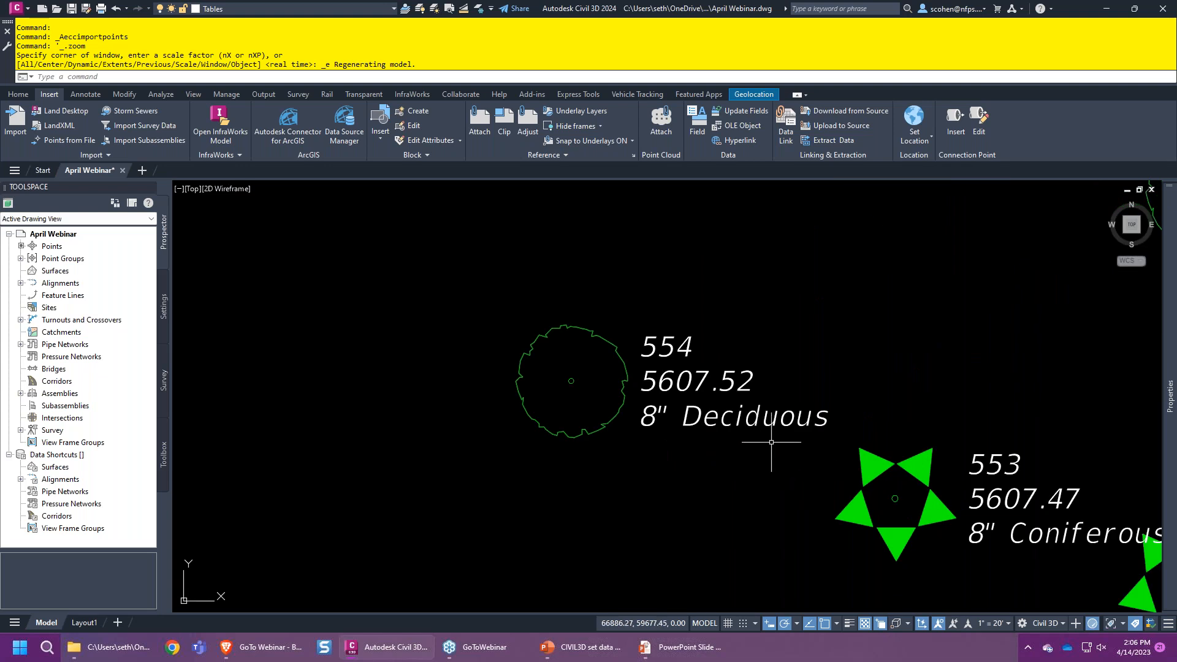
scroll(770, 440, down, 8)
middle_drag(584, 345, 725, 400)
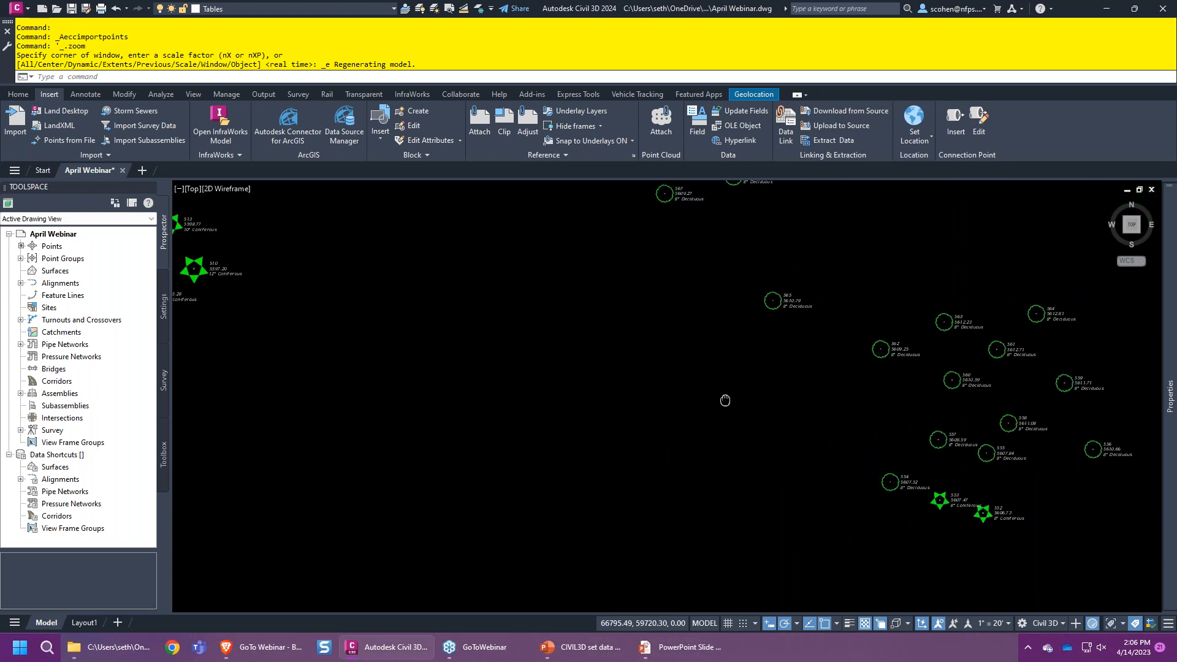
scroll(725, 400, down, 5)
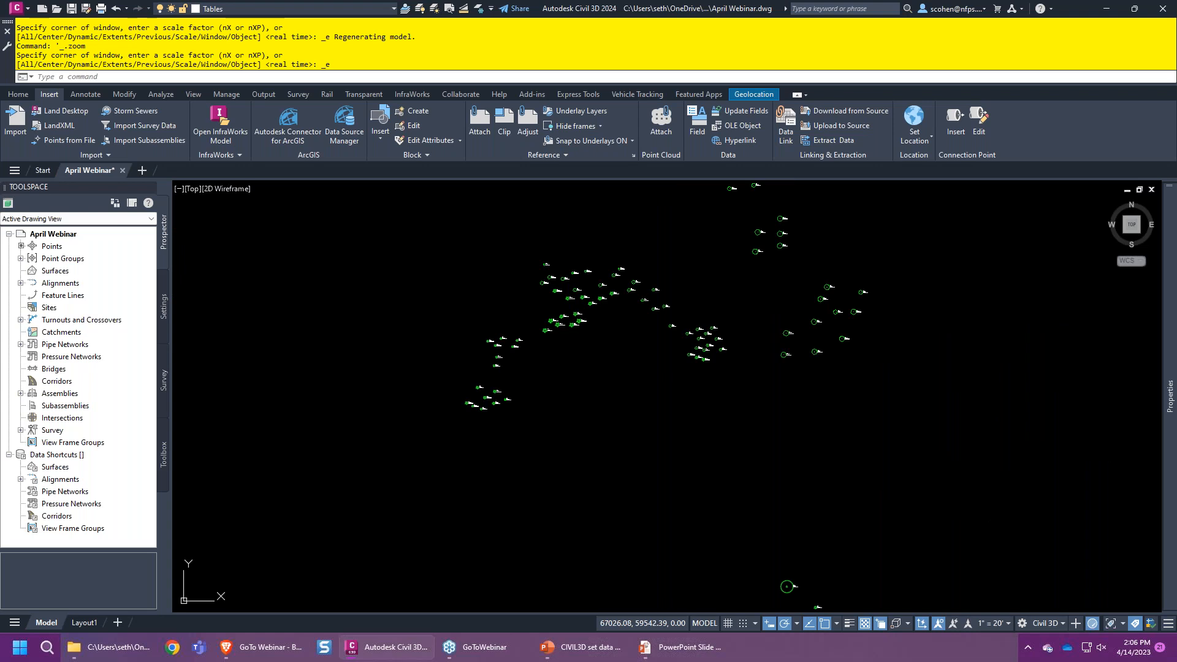
- Start another points import, select Arborist file.csv and bring up its context menu
click(52, 141)
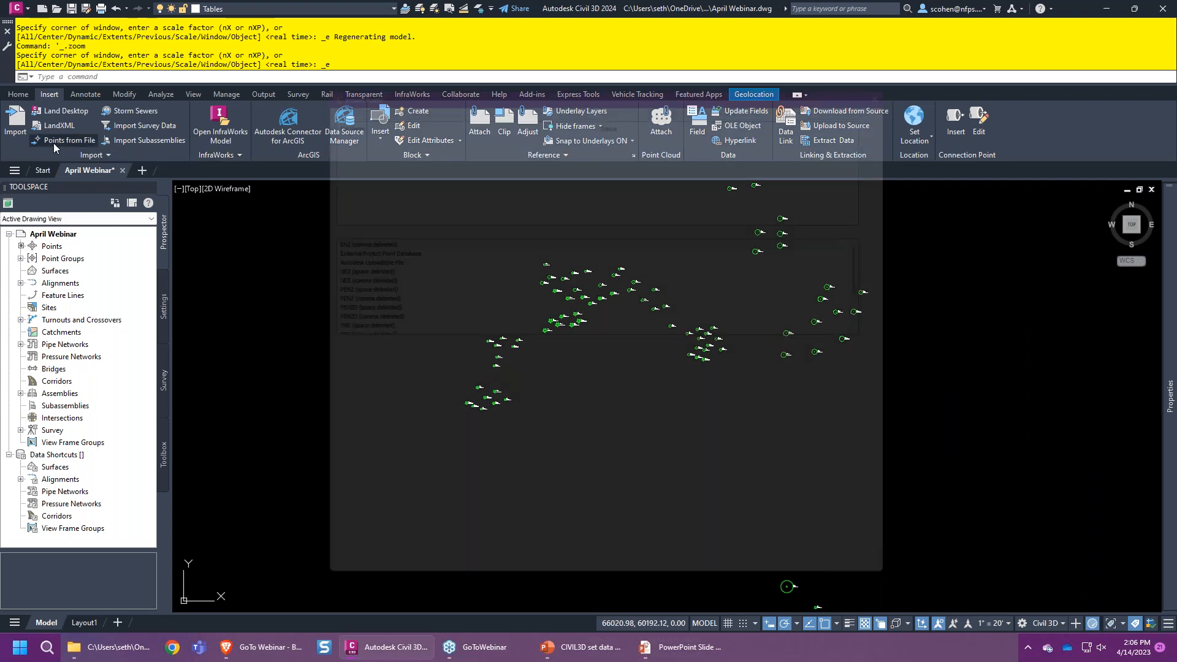
click(916, 97)
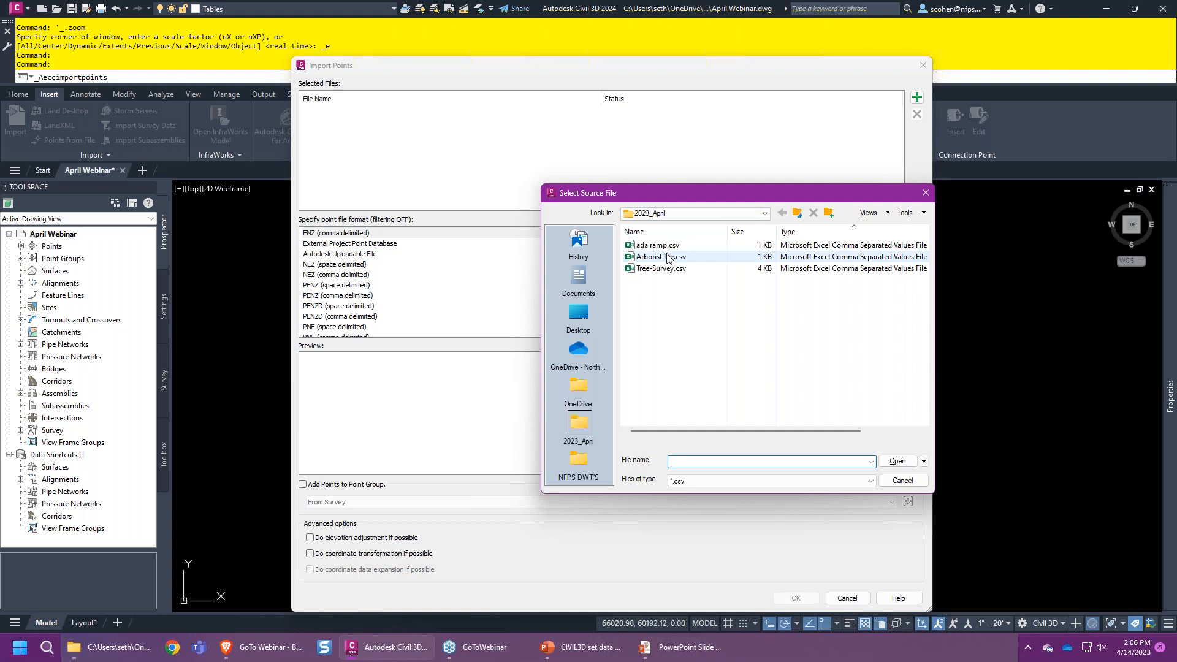
click(667, 256)
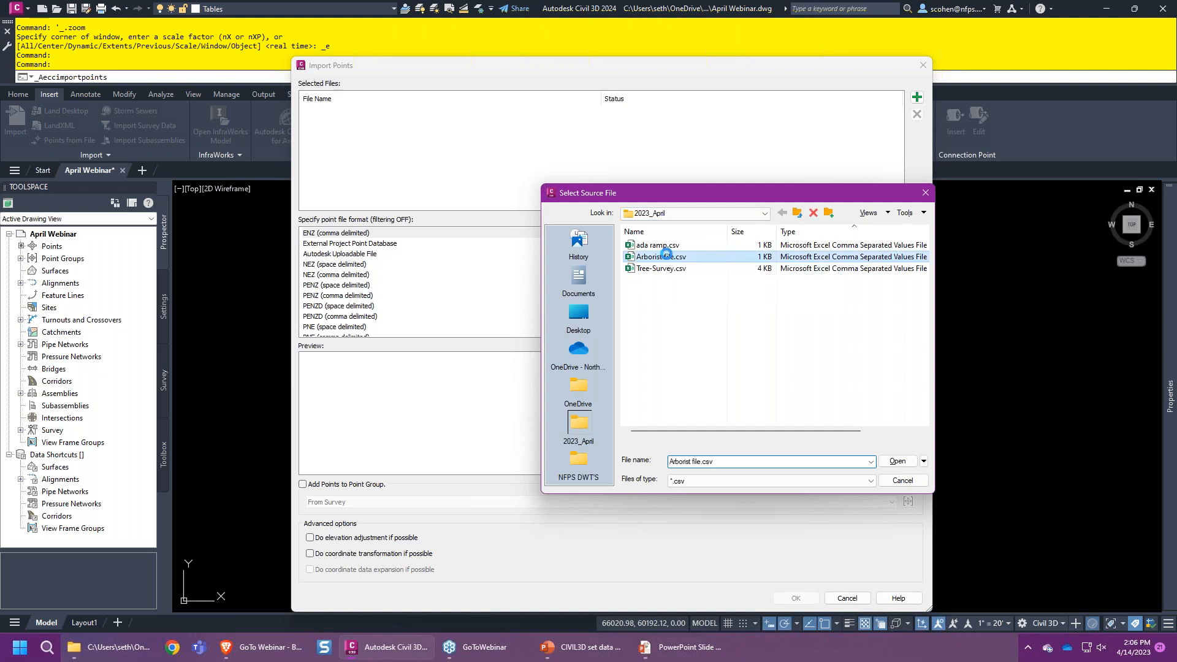
right_click(666, 255)
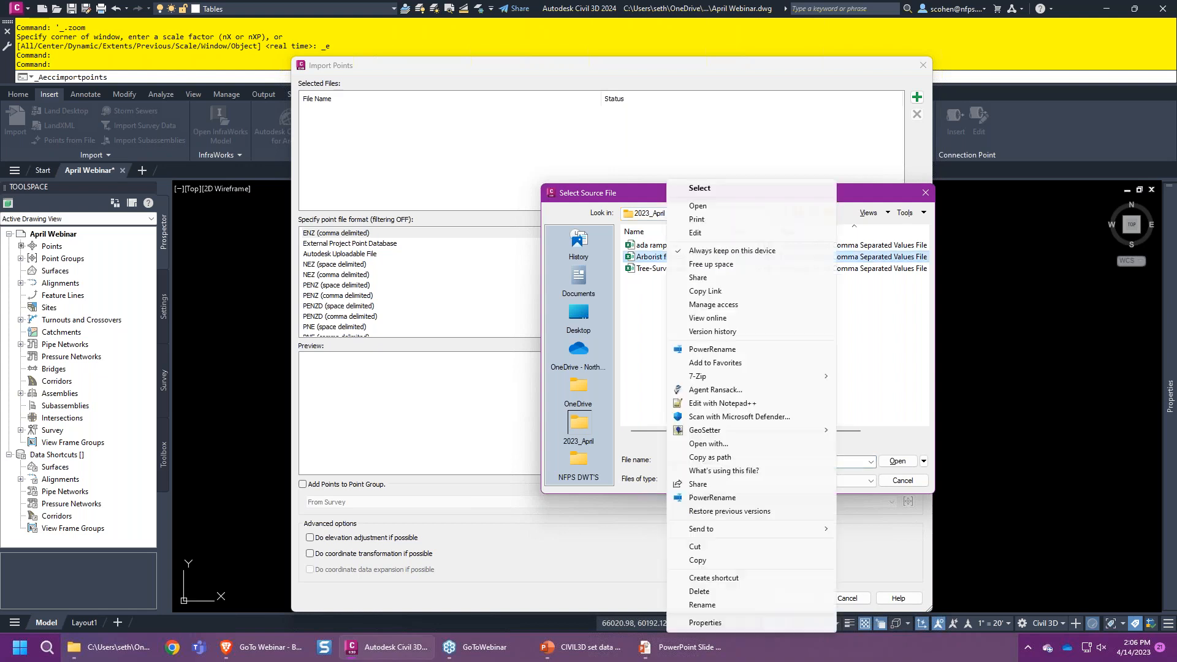
- Review Arborist file.csv's point numbers, coordinates and tree descriptions in Notepad++, then close it
click(720, 403)
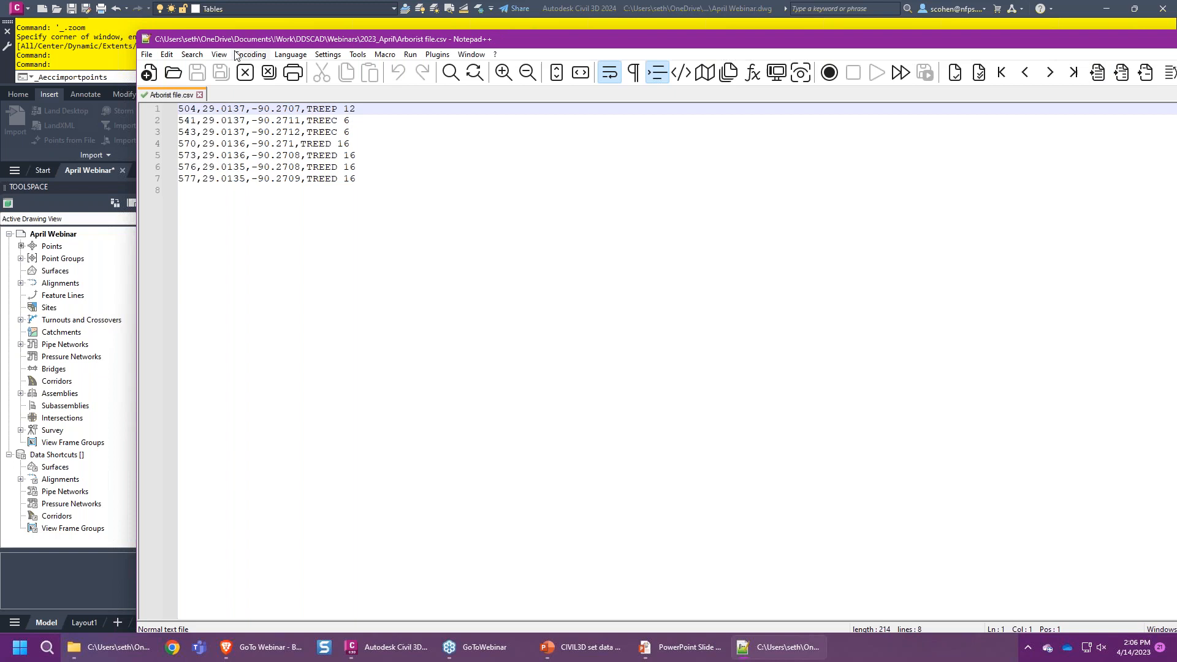
double_click(142, 40)
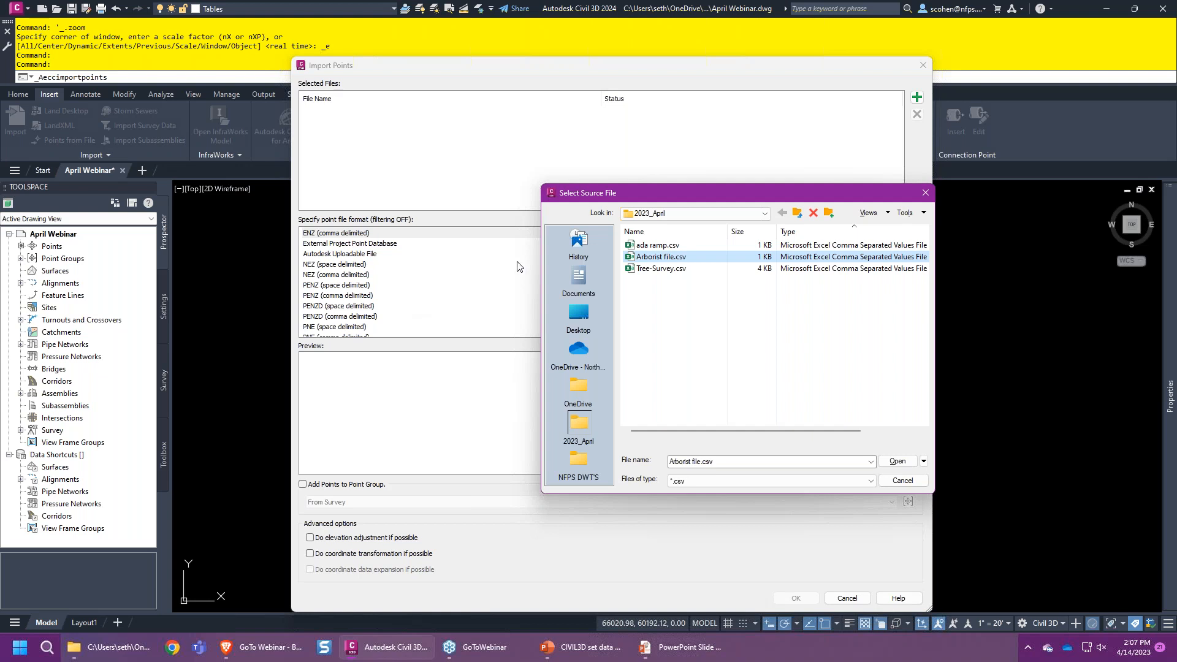
- Add Arborist file.csv with the LAT-LONG format, then bring up the point file format manager
double_click(656, 257)
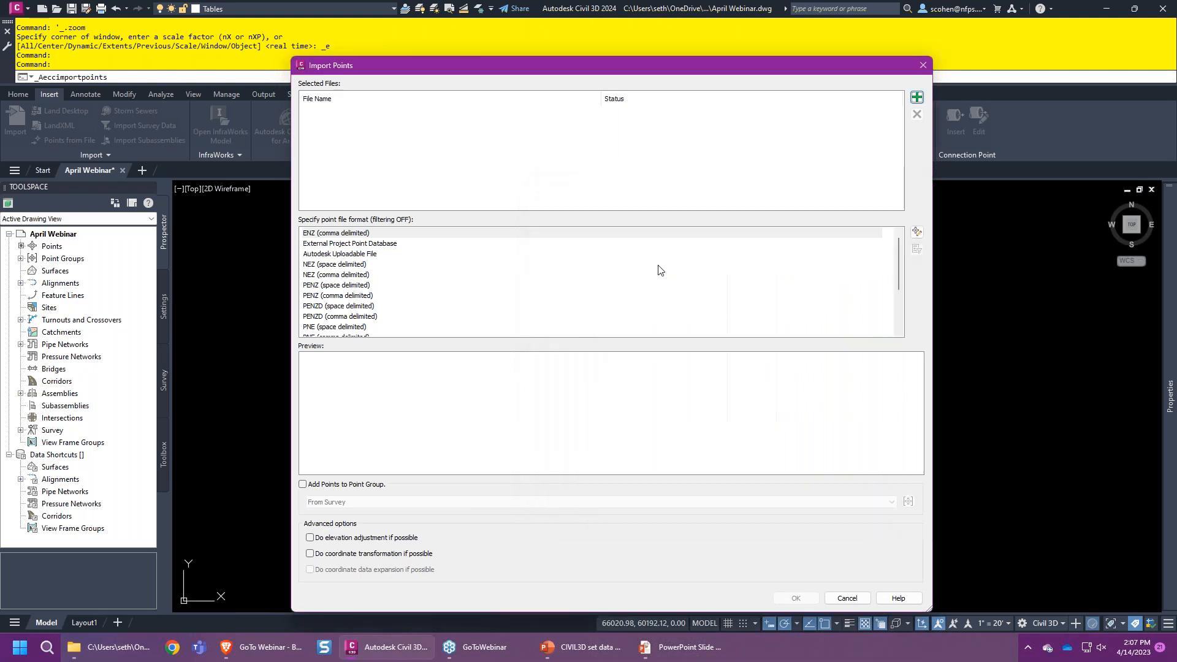
click(318, 265)
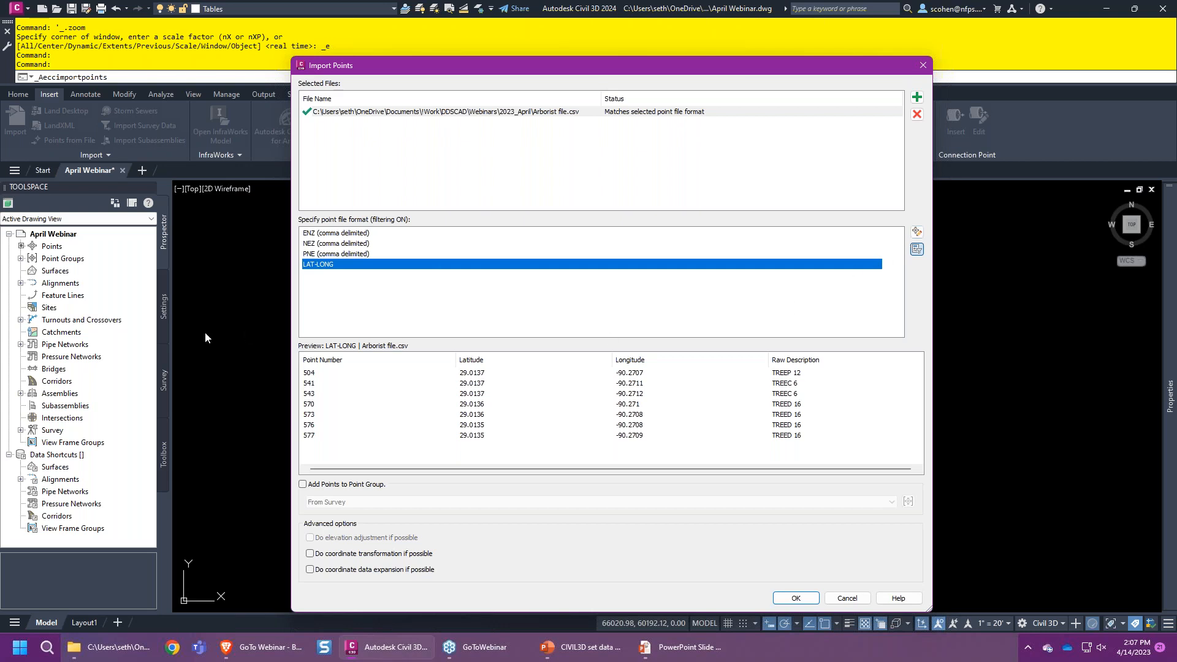
click(916, 234)
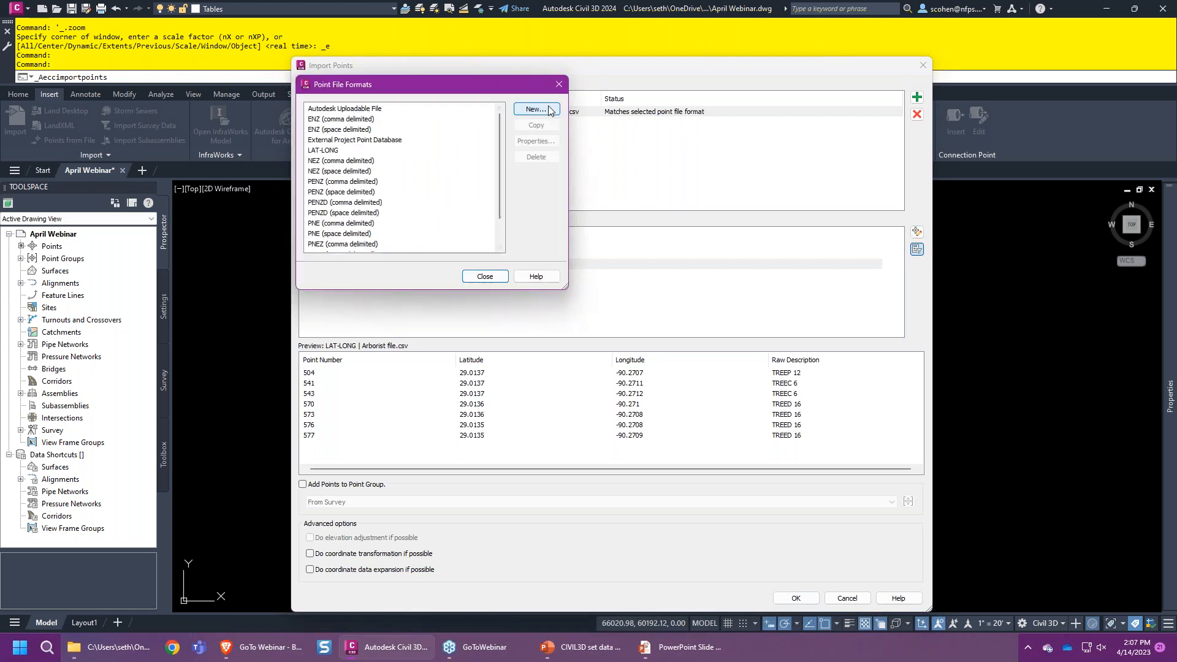
- Edit the LAT-LONG format definition and check its name and comma delimiter
click(343, 150)
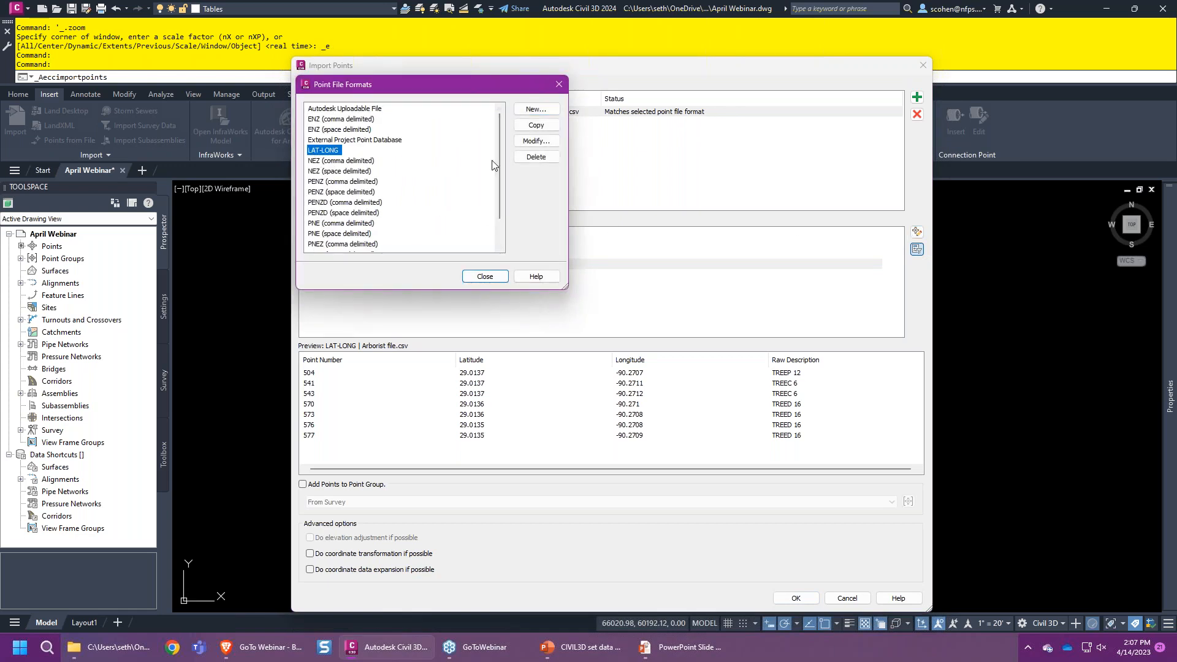
click(542, 143)
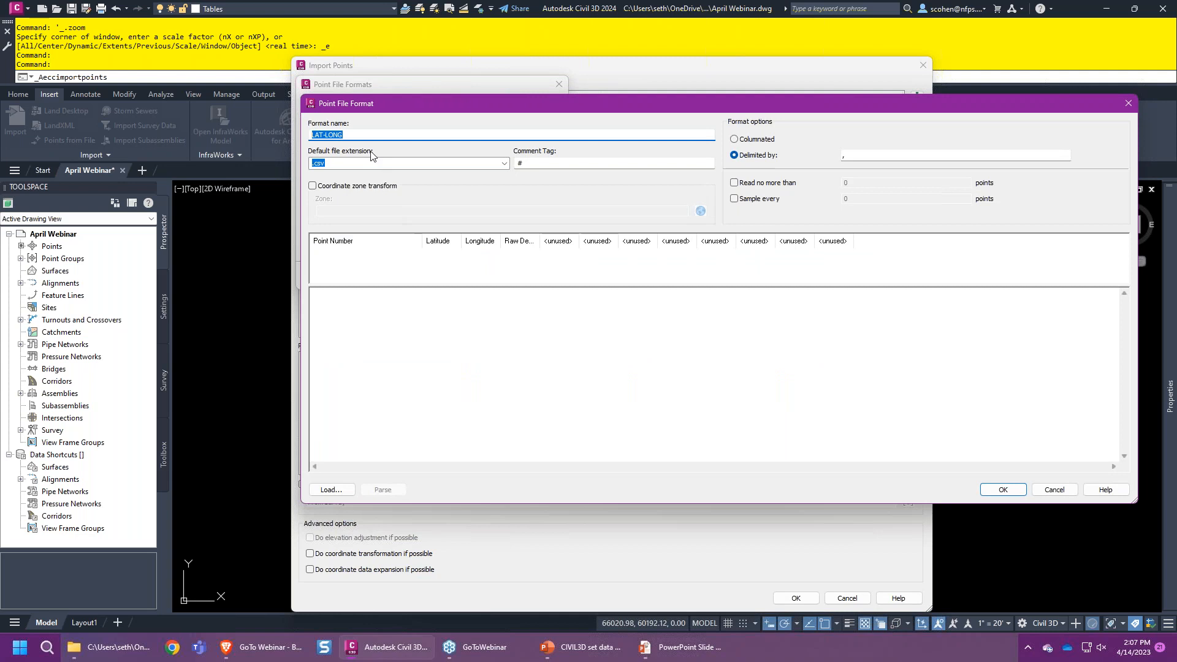
click(368, 135)
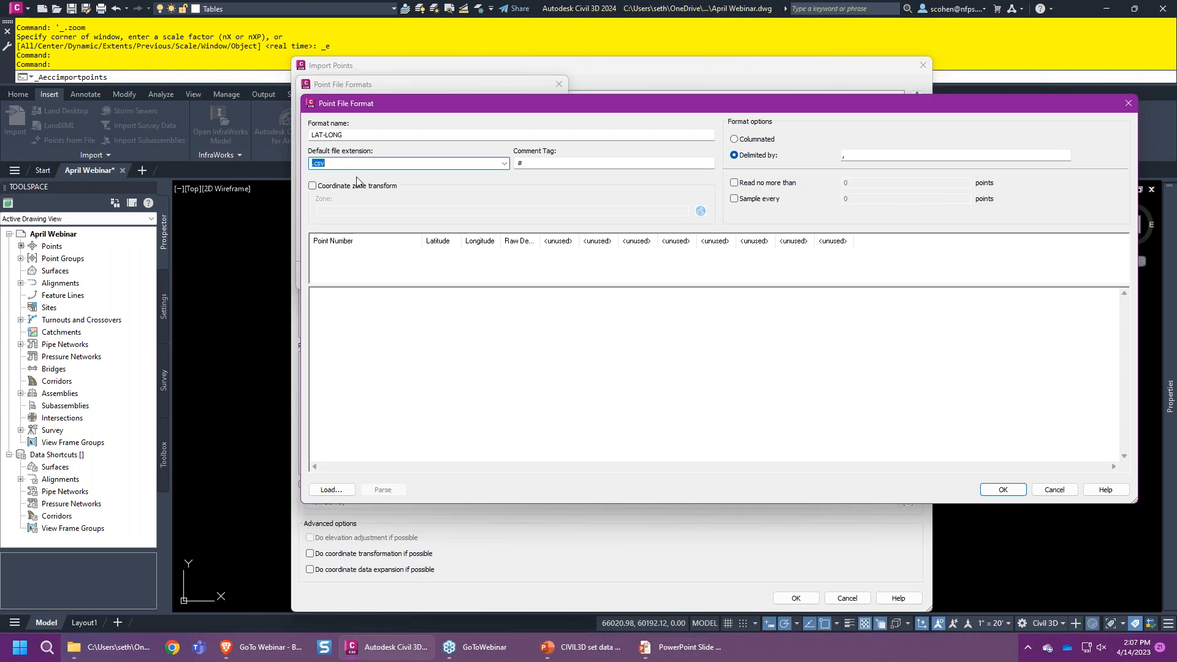
click(864, 154)
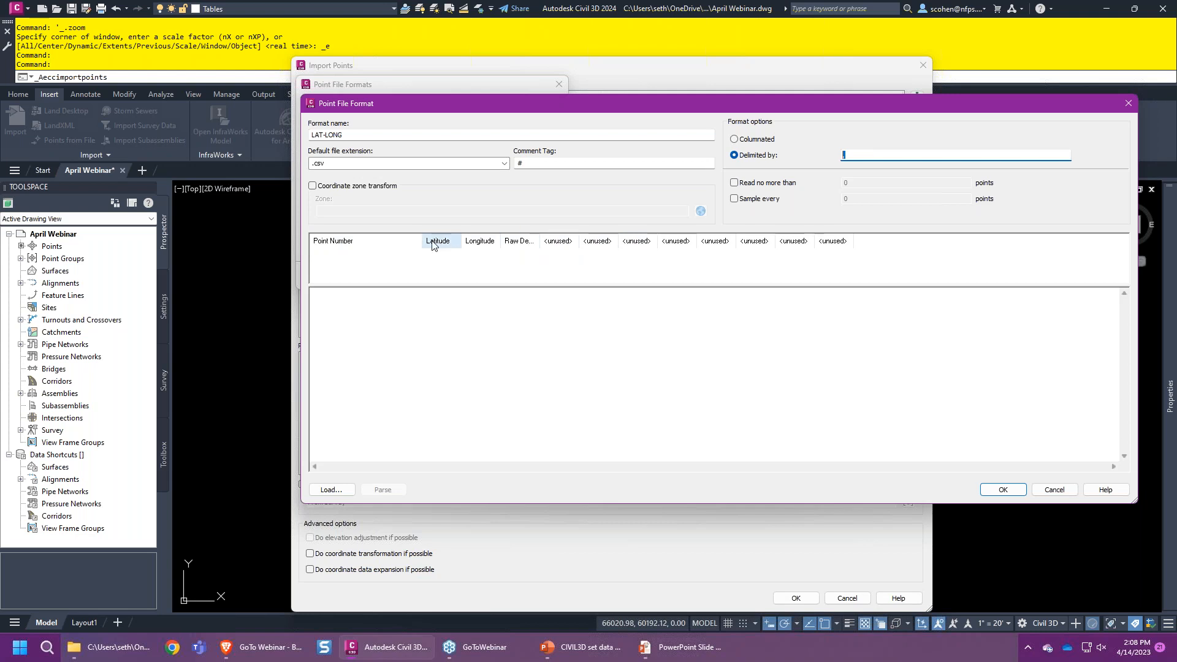
- Inspect the Point Number column definition and close it without changes
click(380, 242)
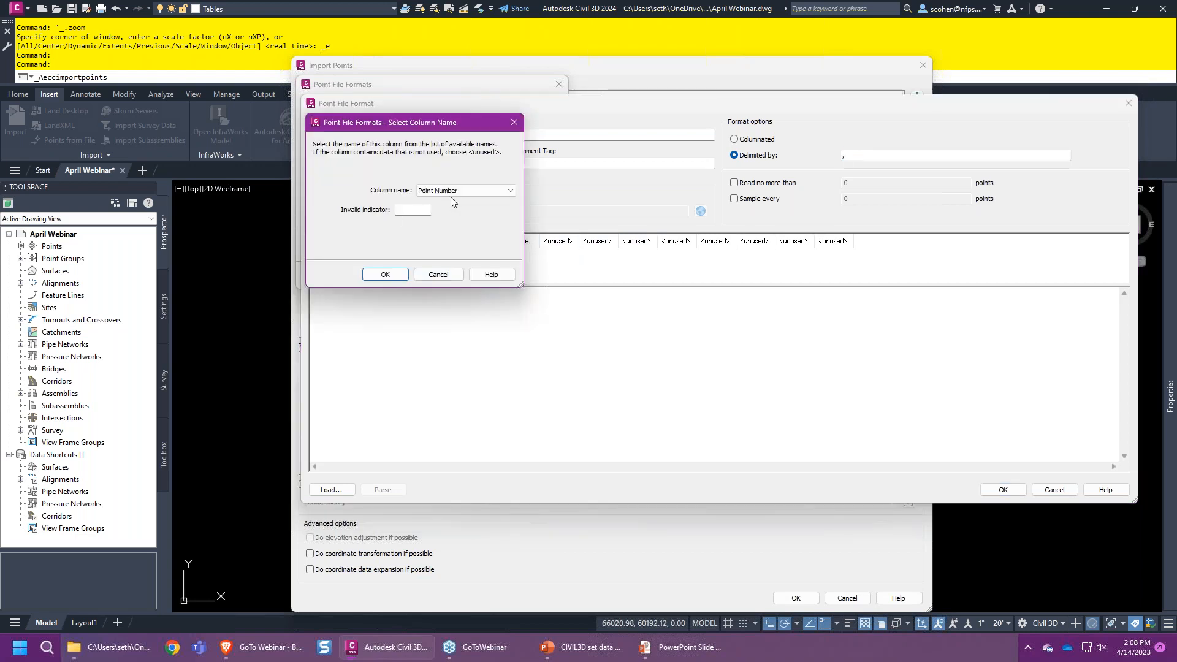
click(498, 190)
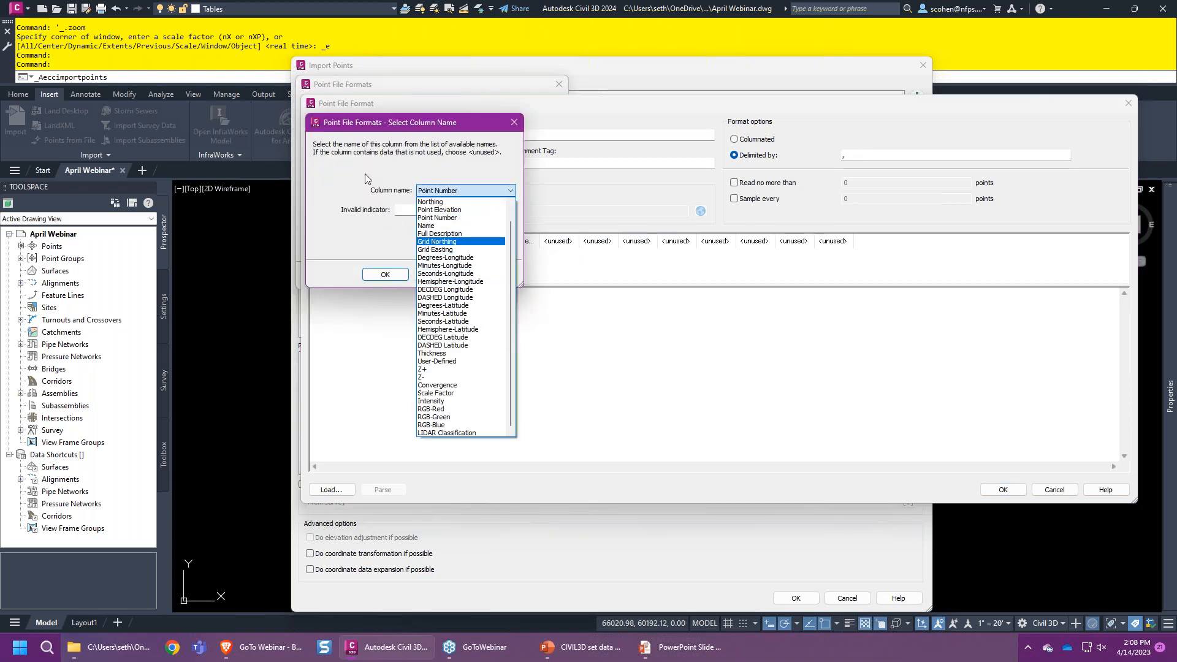
click(437, 218)
click(454, 273)
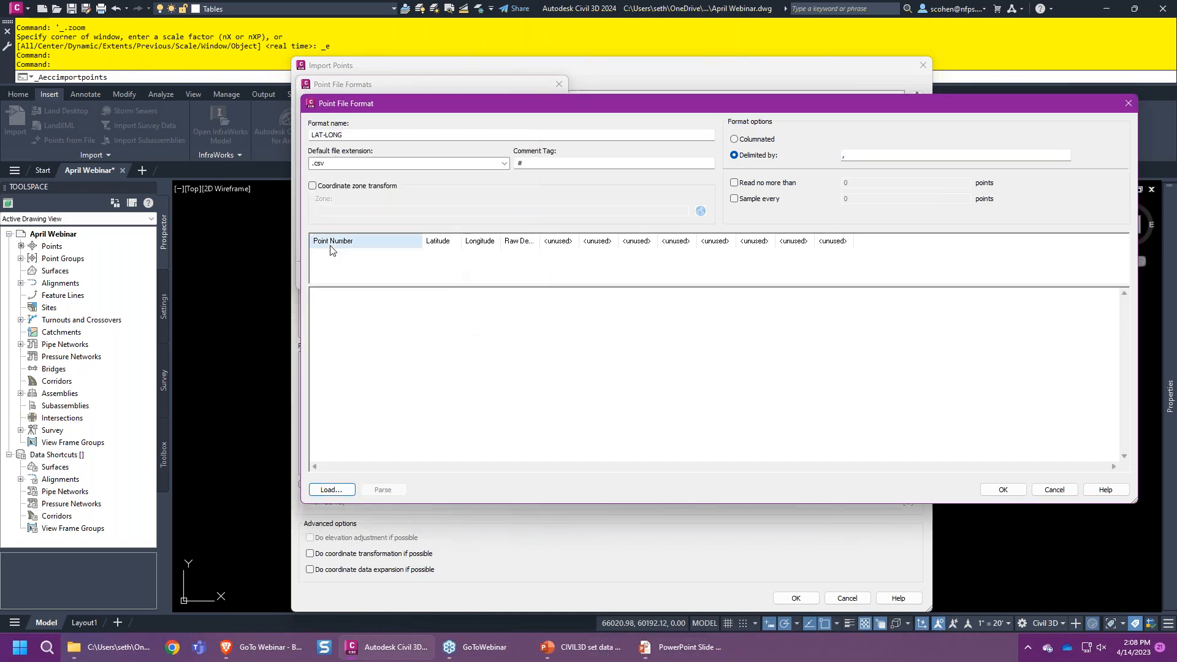
- Inspect the Latitude column definition, then close the LAT-LONG format unchanged
click(442, 241)
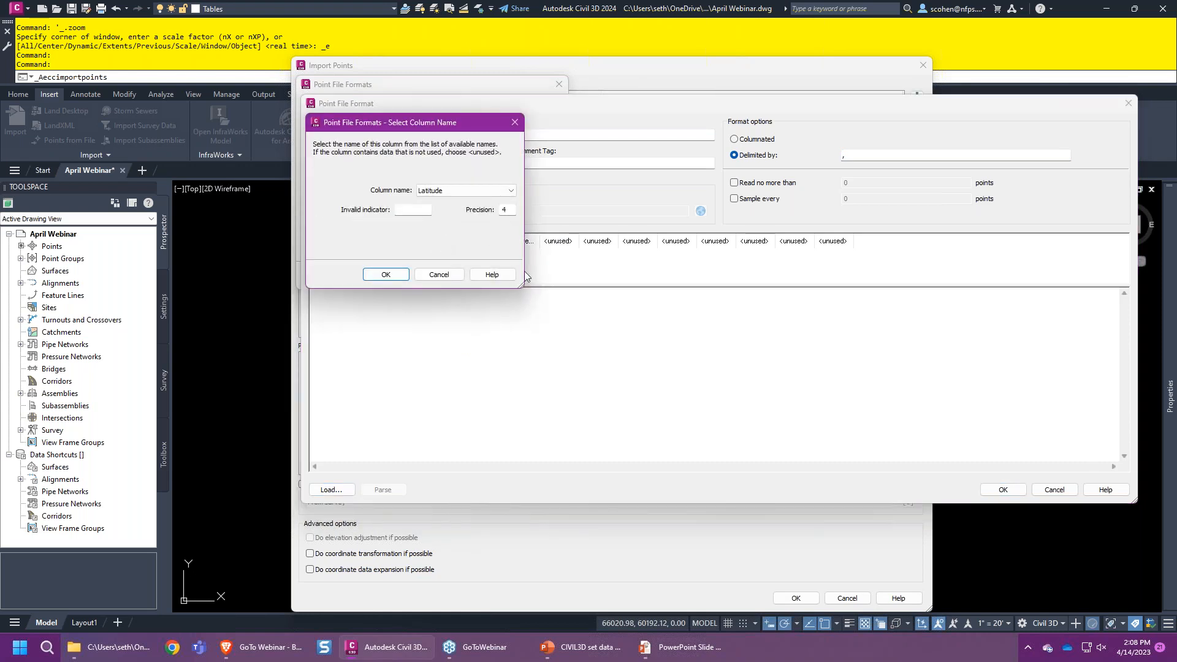
drag(519, 283, 746, 286)
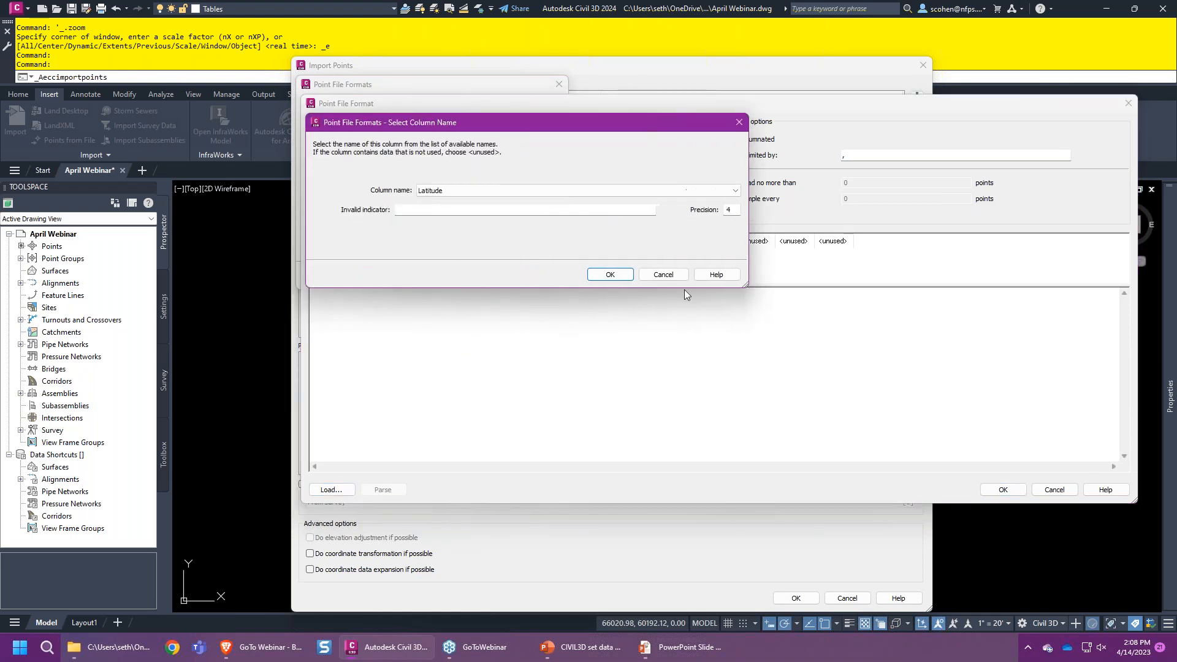
click(666, 191)
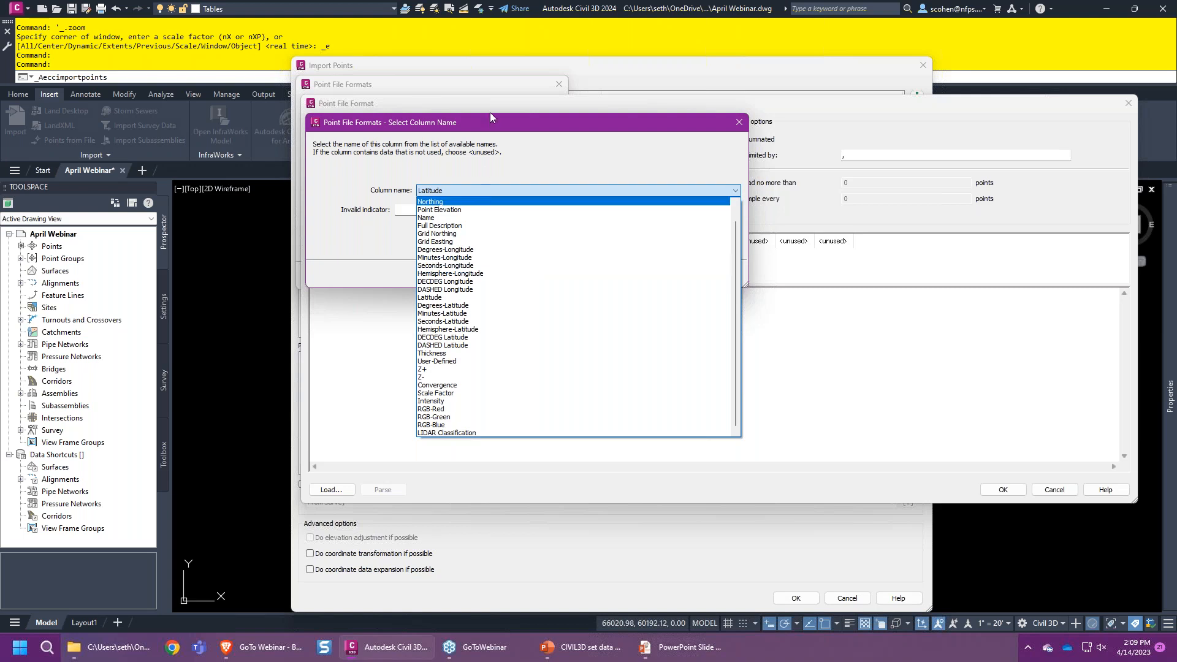
click(484, 142)
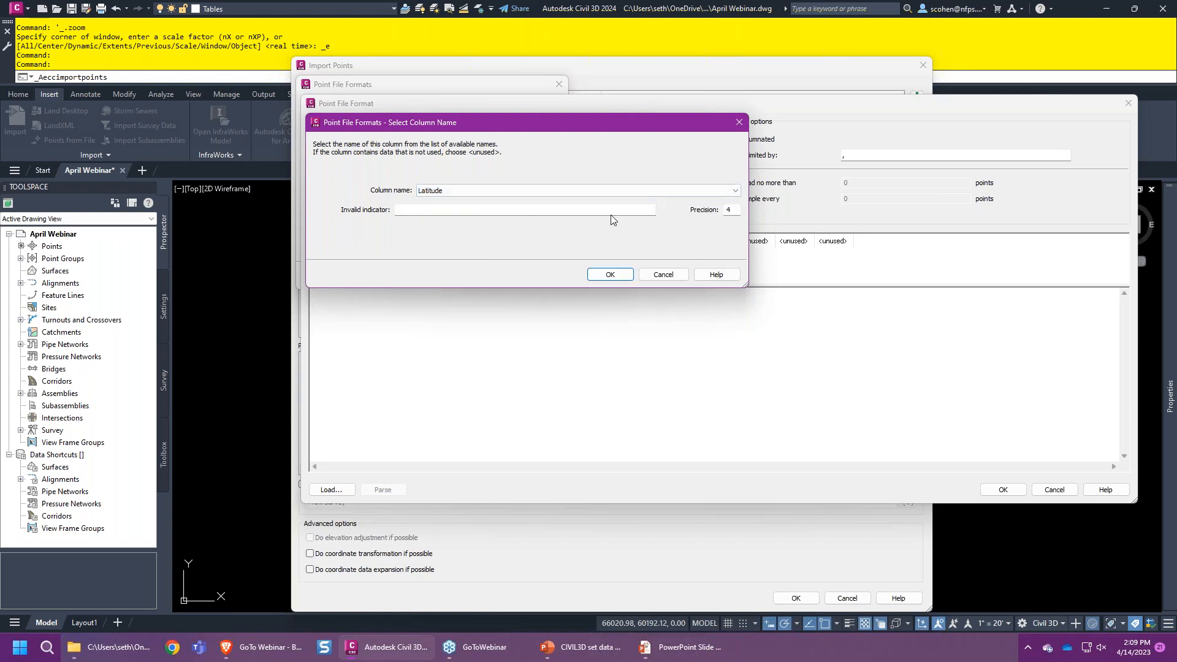
click(662, 274)
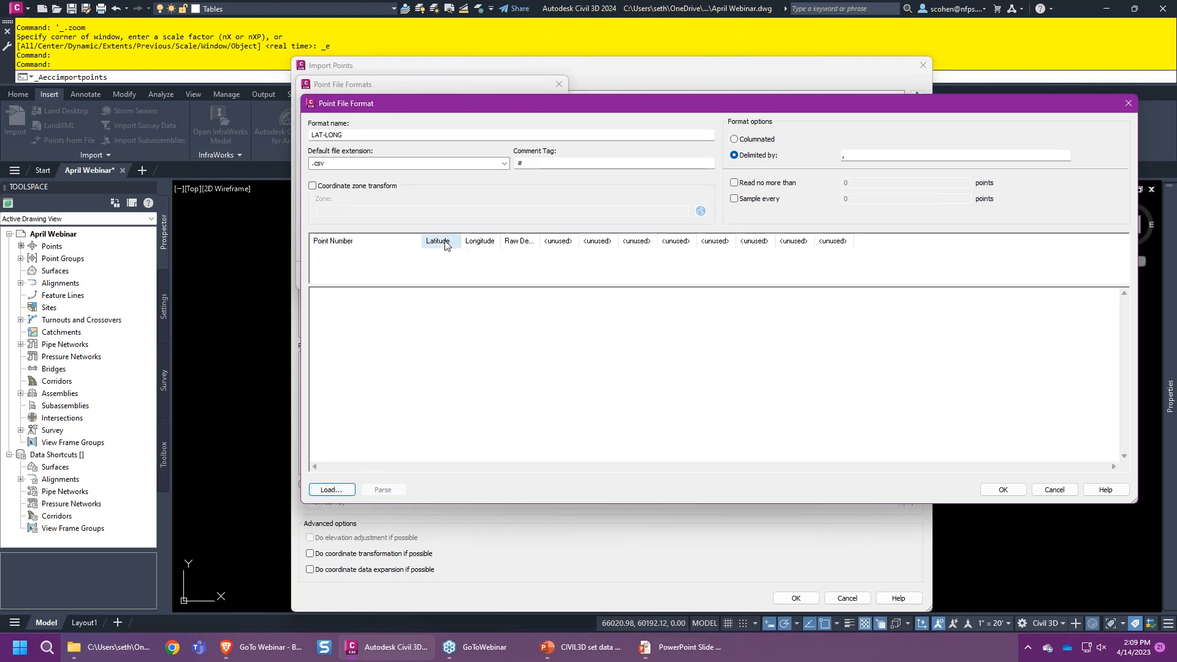
click(1068, 491)
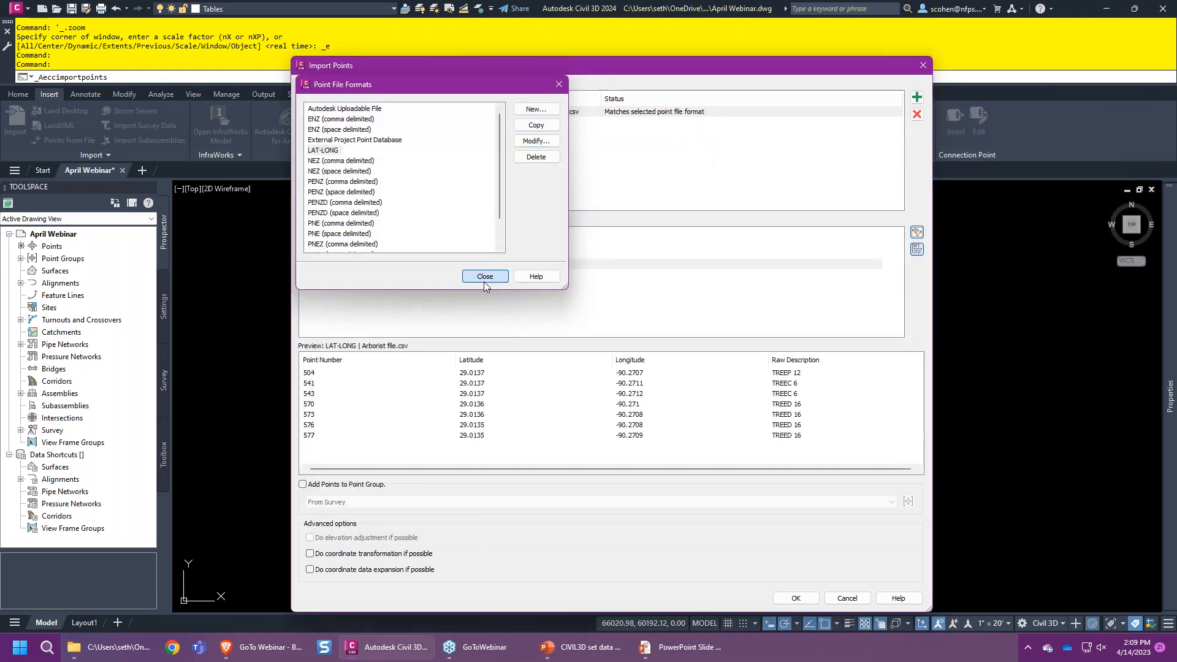
- Import Arborist file.csv as LAT-LONG into a new point group named 'From Arborist'
click(485, 277)
click(334, 270)
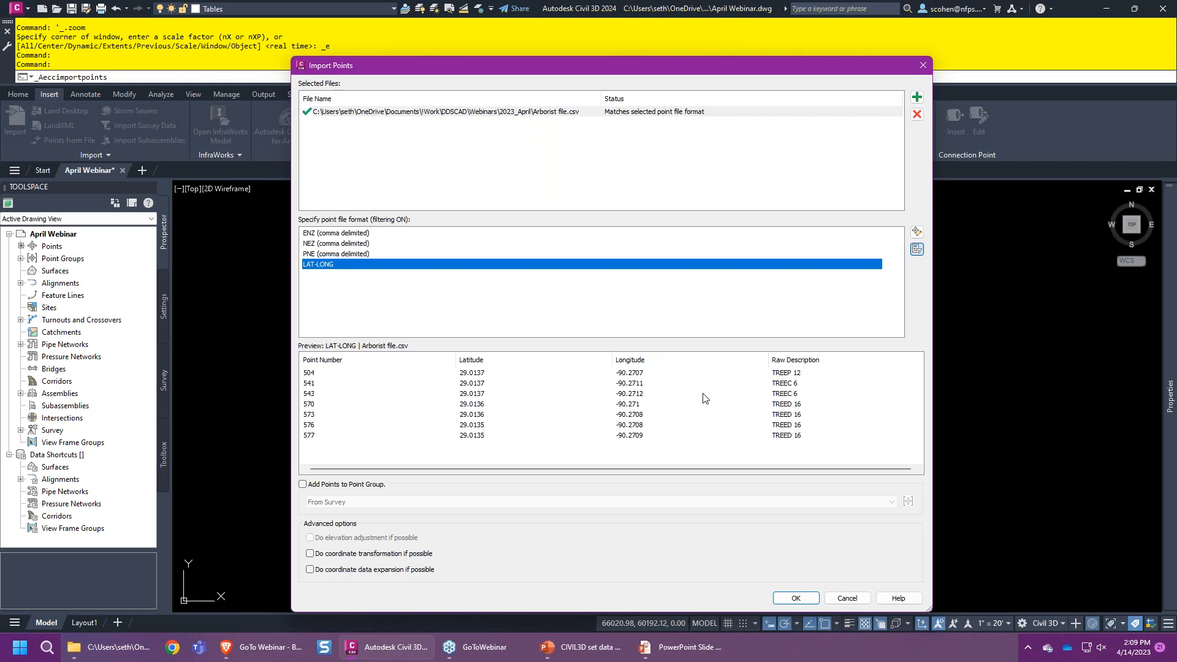
click(613, 486)
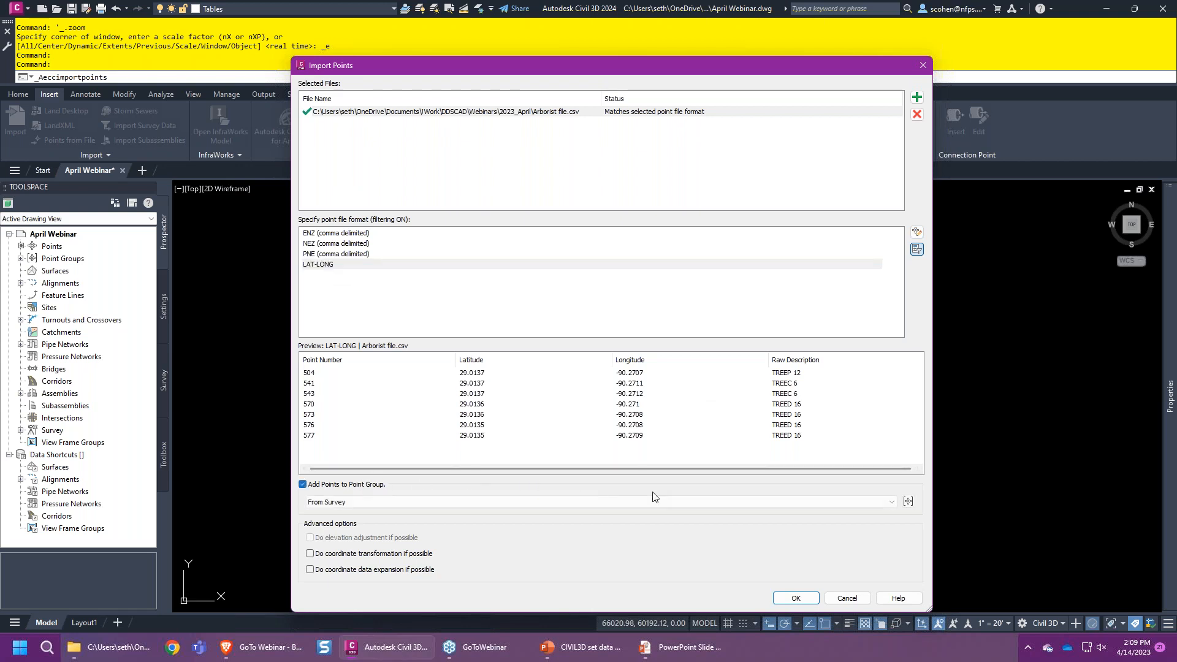
click(907, 501)
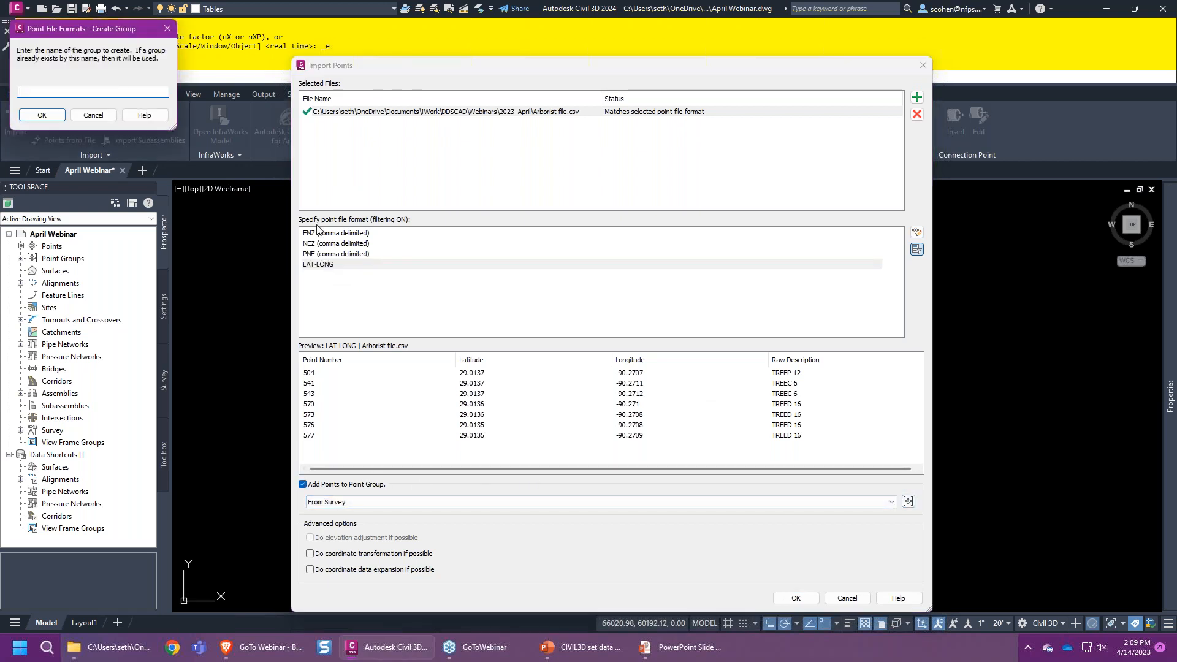
text(From Arborist)
key(Return)
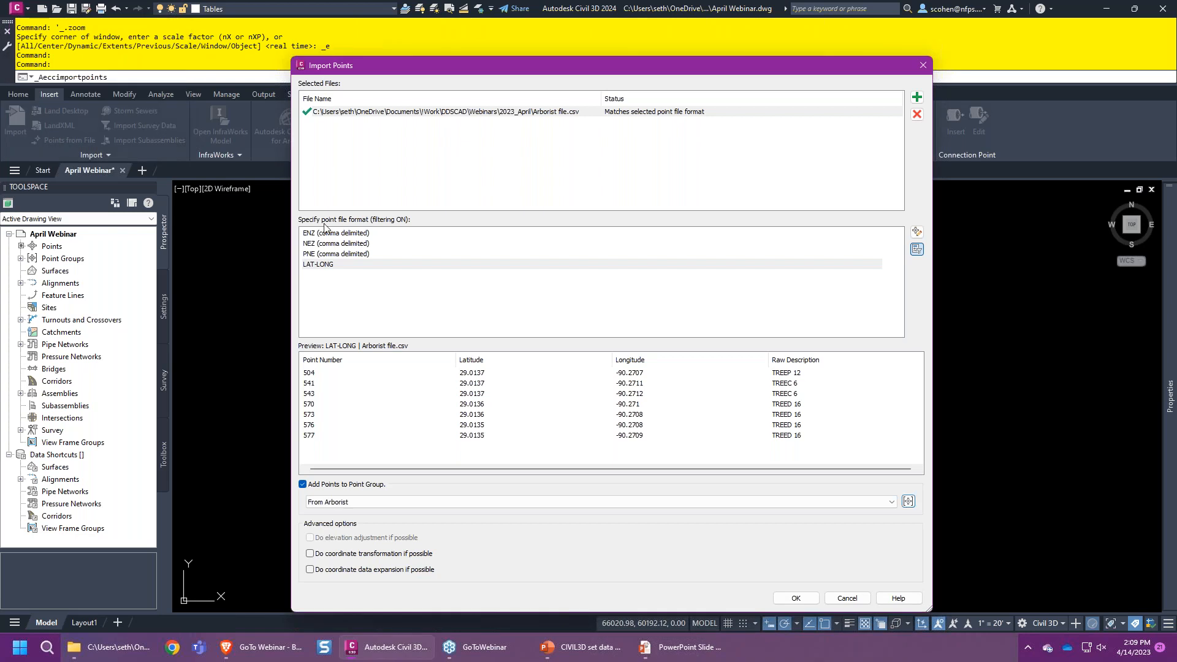
click(796, 597)
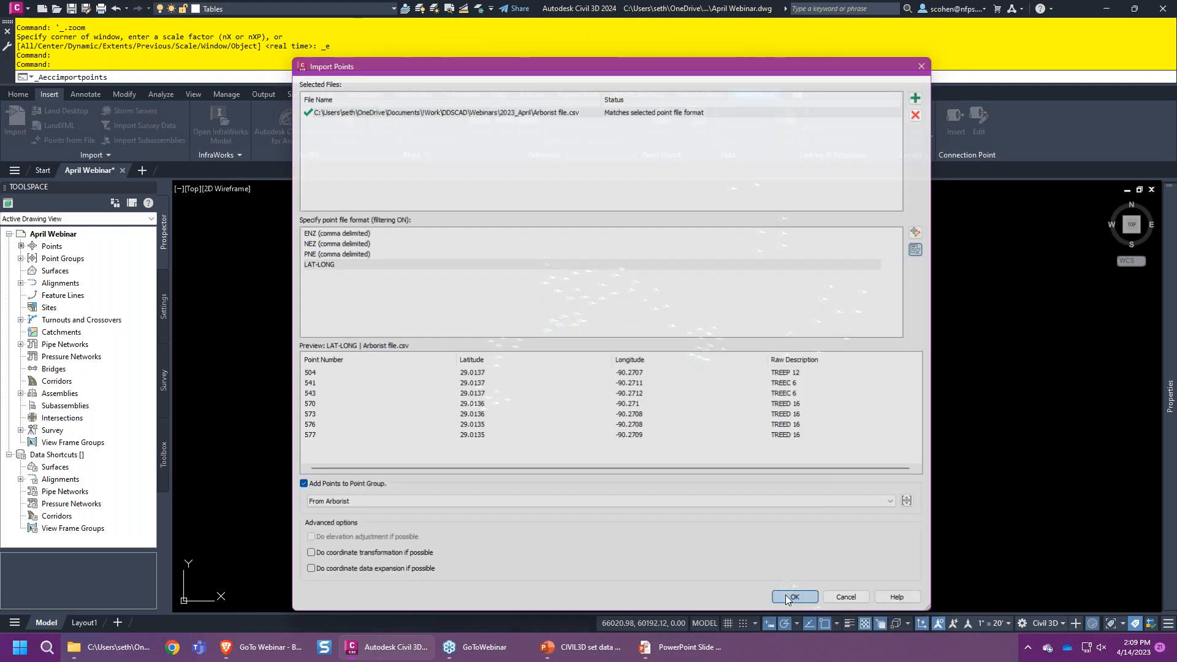
- Expand Point Groups, select the From Arborist points in the drawing, then clear the selection
click(21, 258)
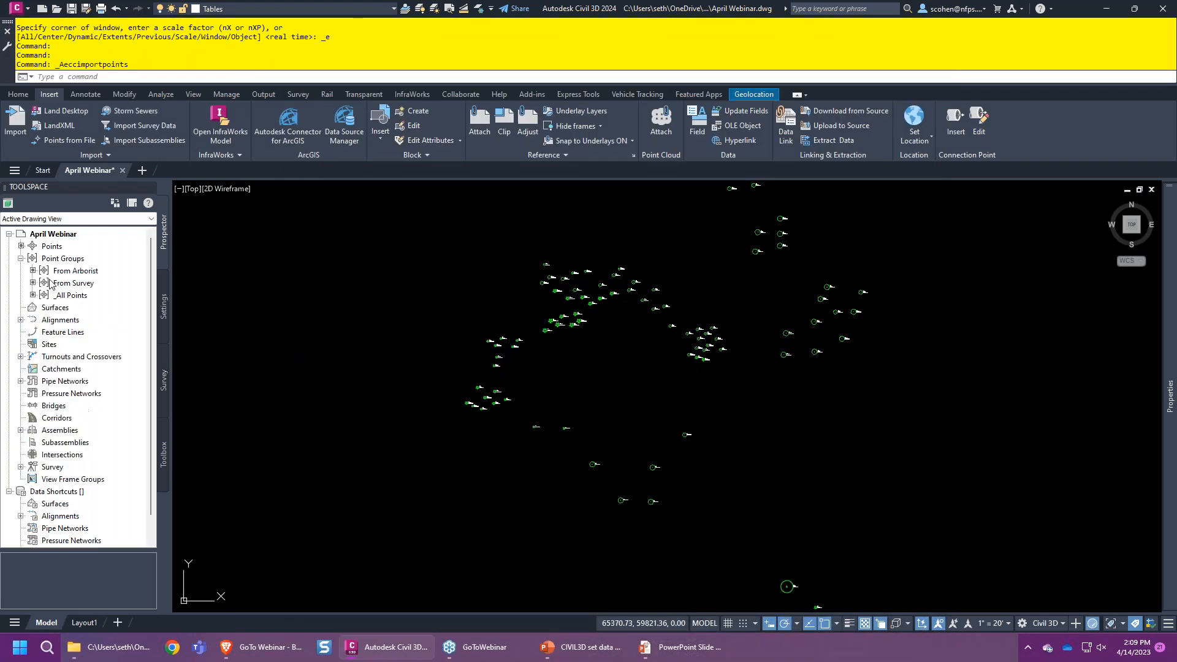
right_click(84, 271)
click(125, 442)
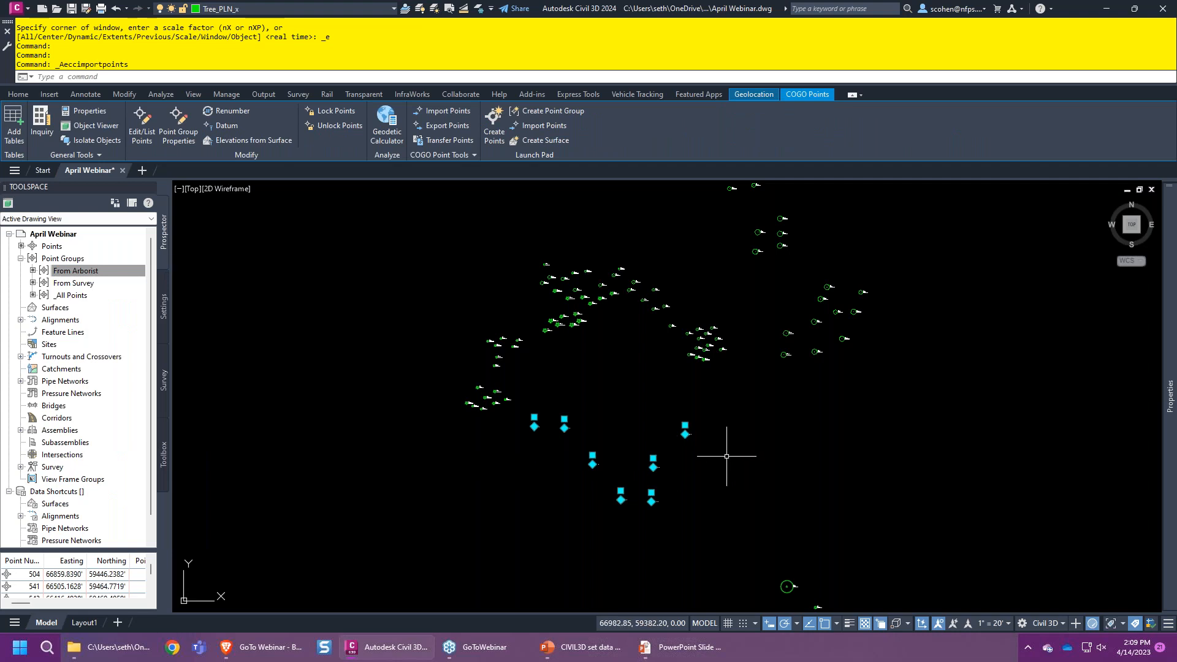
key(Escape)
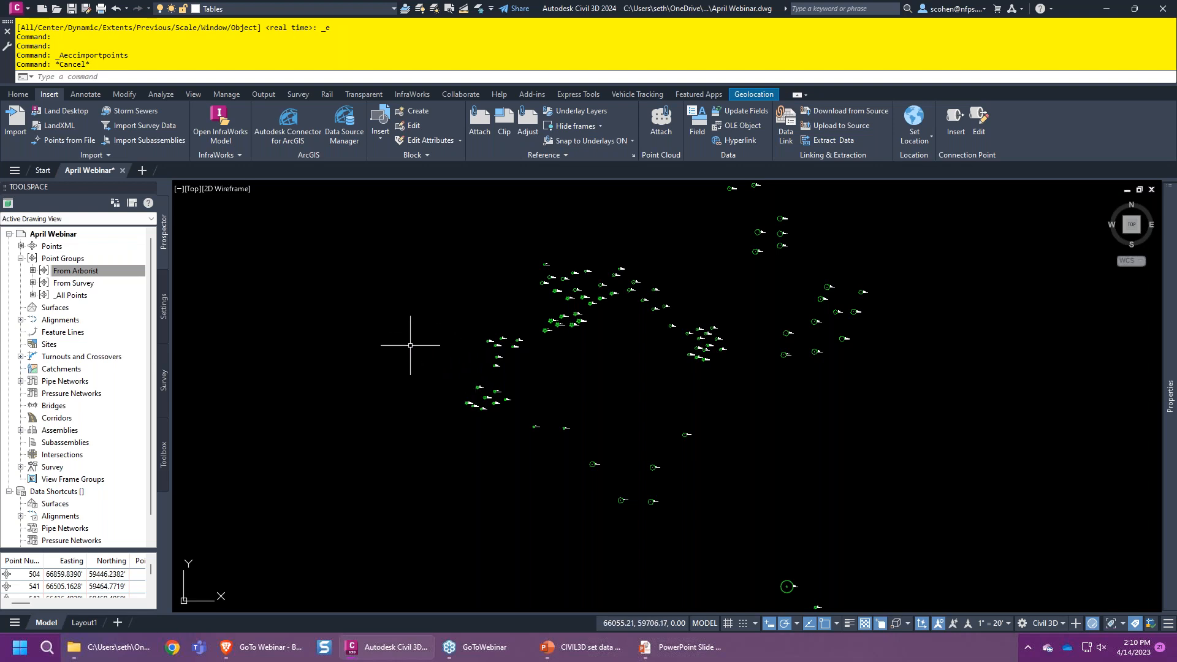
- From the Manage tab, launch Define Property Sets to show the drawing's property set definitions
click(227, 95)
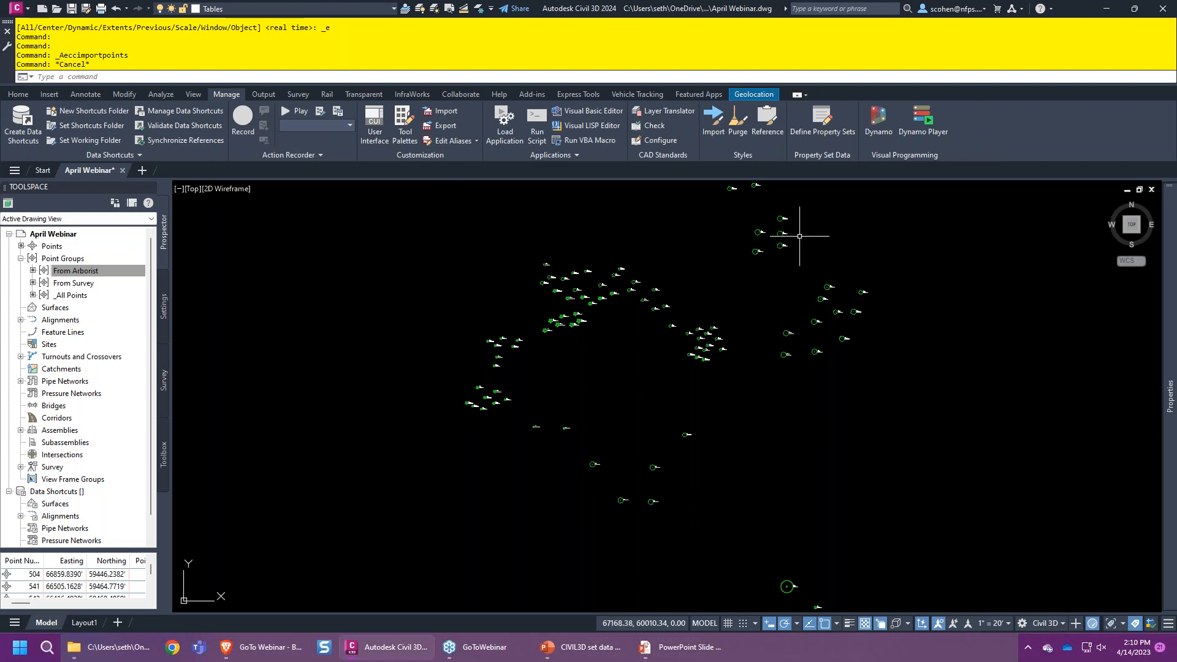
click(829, 124)
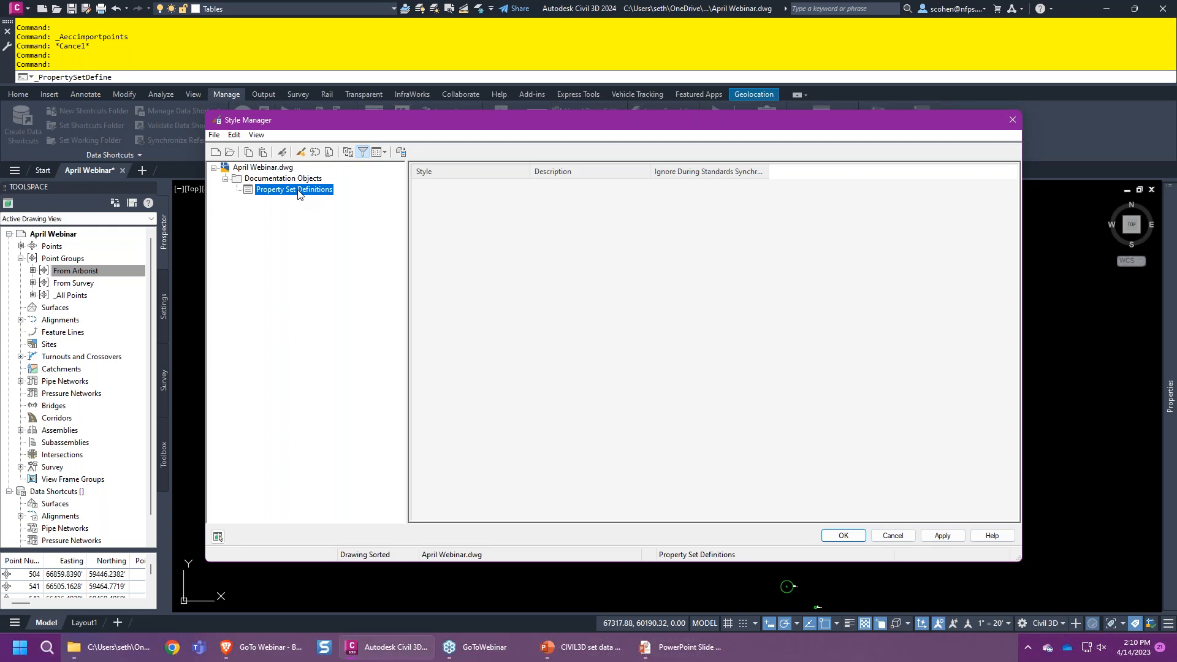
- Show every style category in the Style Manager tree and bring up the Property Set Definitions options
click(362, 153)
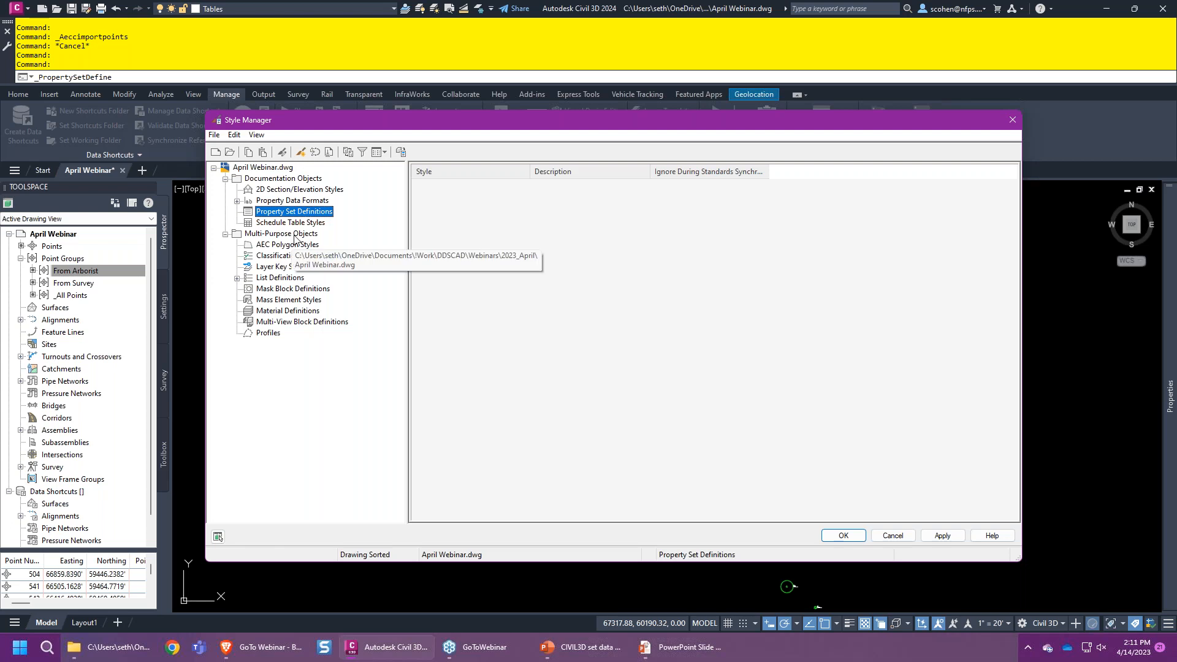
click(362, 153)
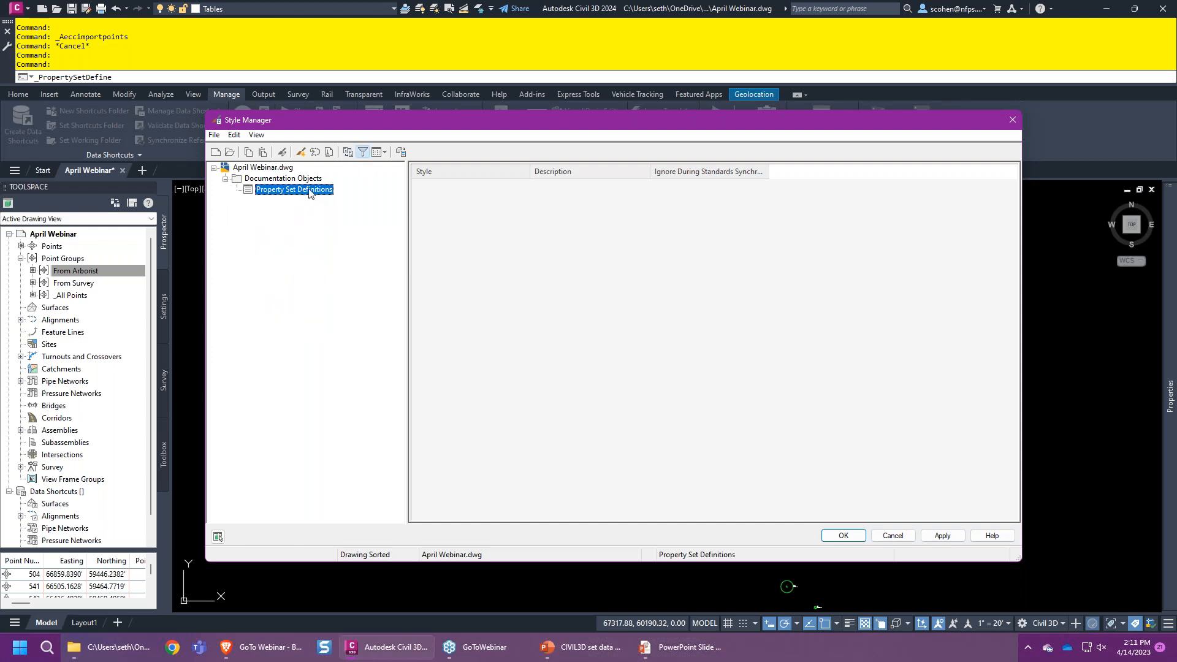
click(362, 152)
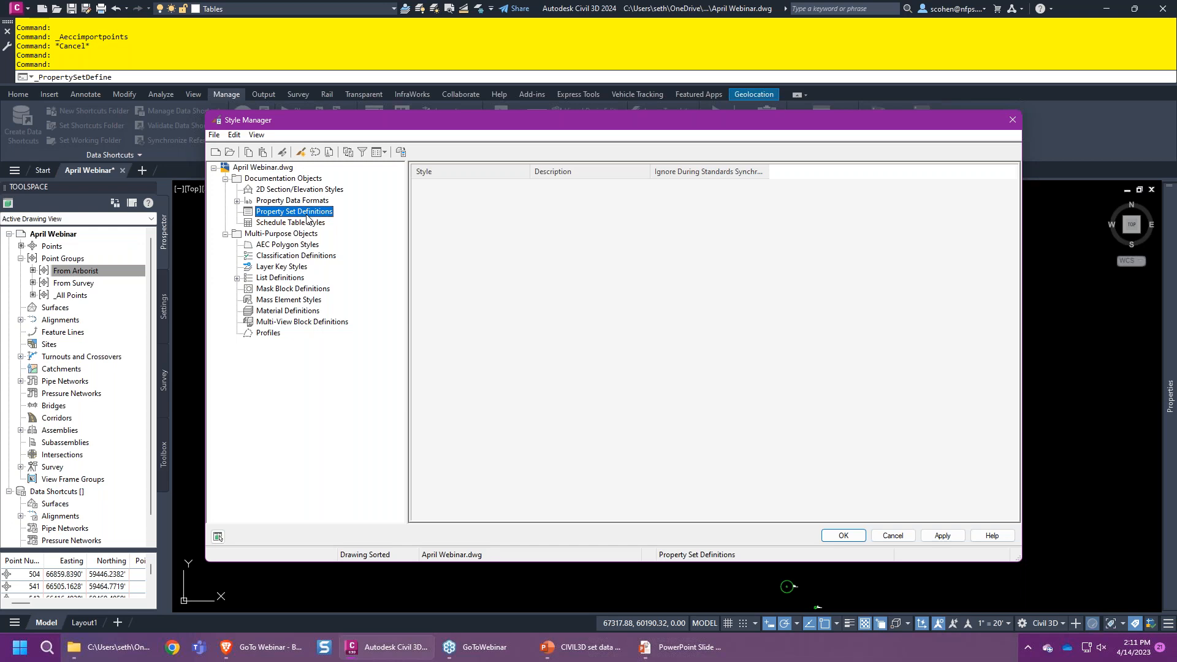
right_click(307, 215)
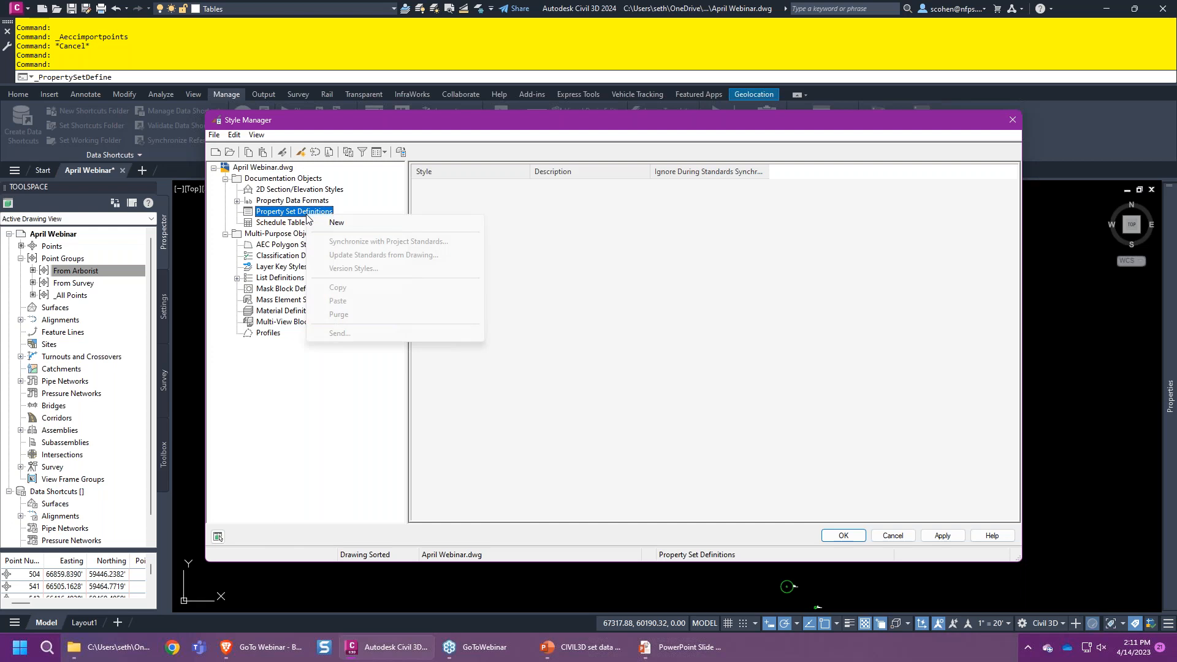
- Create a new property set definition named 'Tree Information' and view its Applies To object list
click(328, 224)
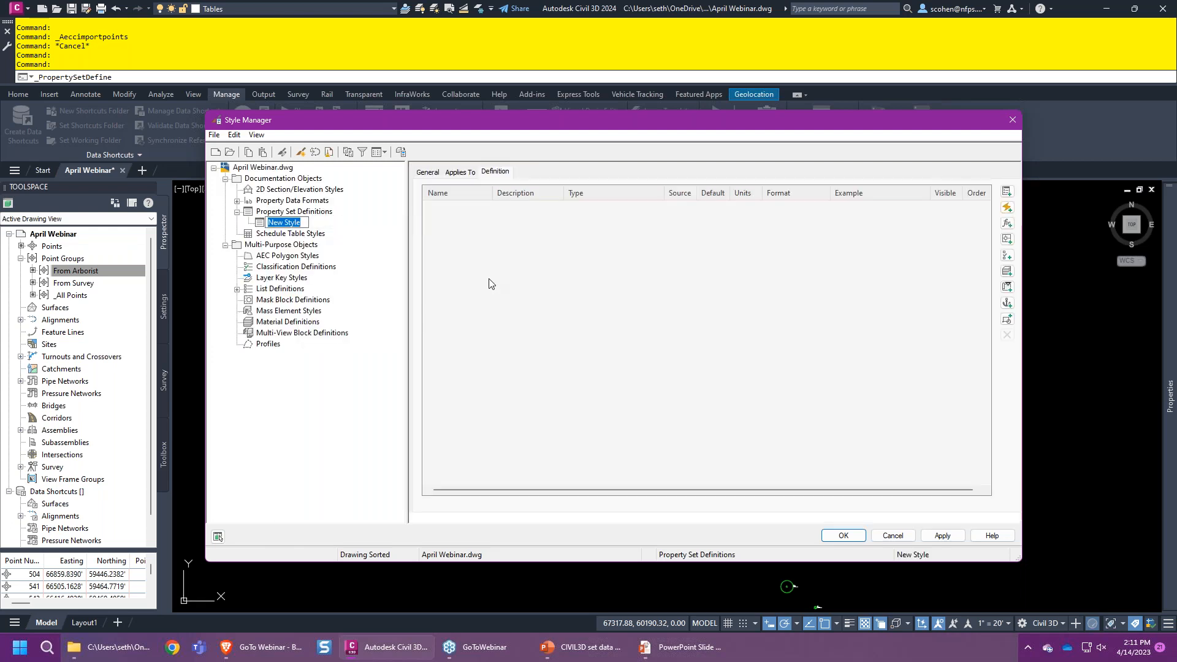
text(Tr)
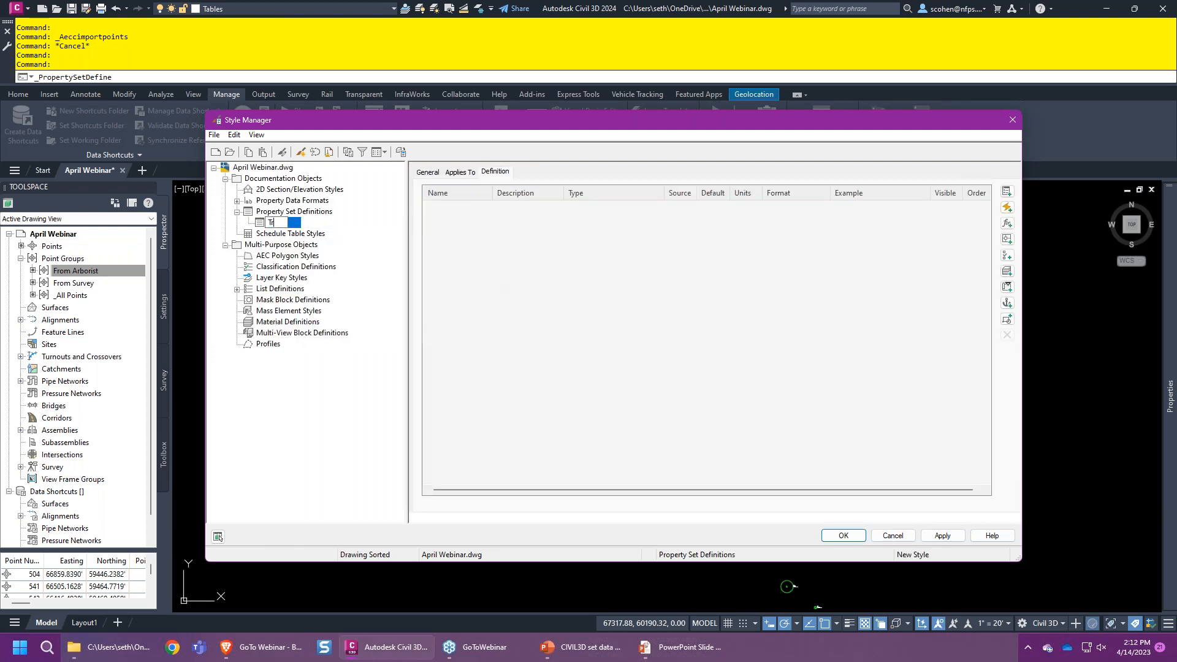
text(ee Information)
key(BackSpace)
key(Return)
click(428, 172)
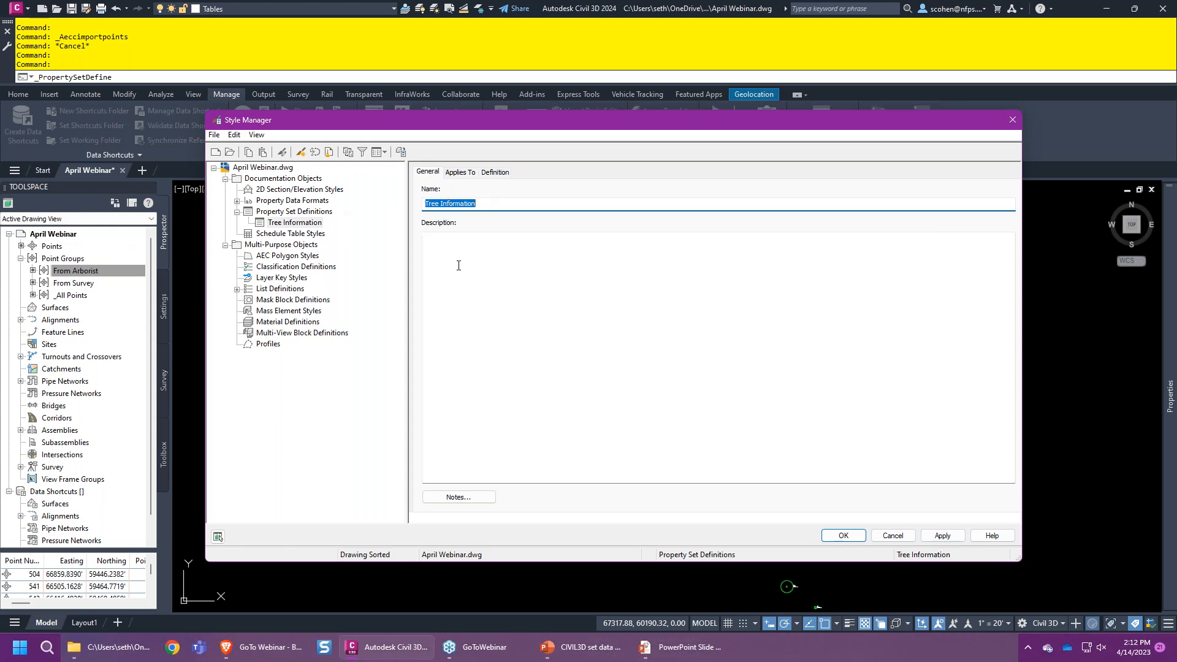
click(457, 173)
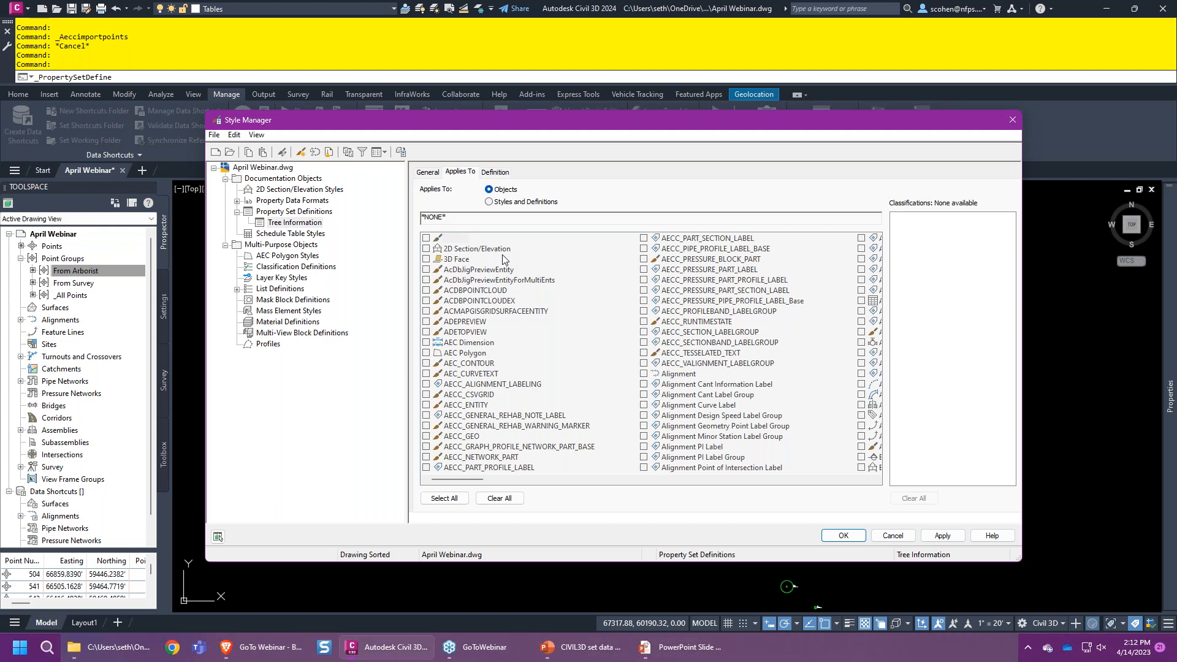
- Make Tree Information apply to Cogo Point objects and view its empty Definition page
click(483, 364)
scroll(468, 326, right, 3)
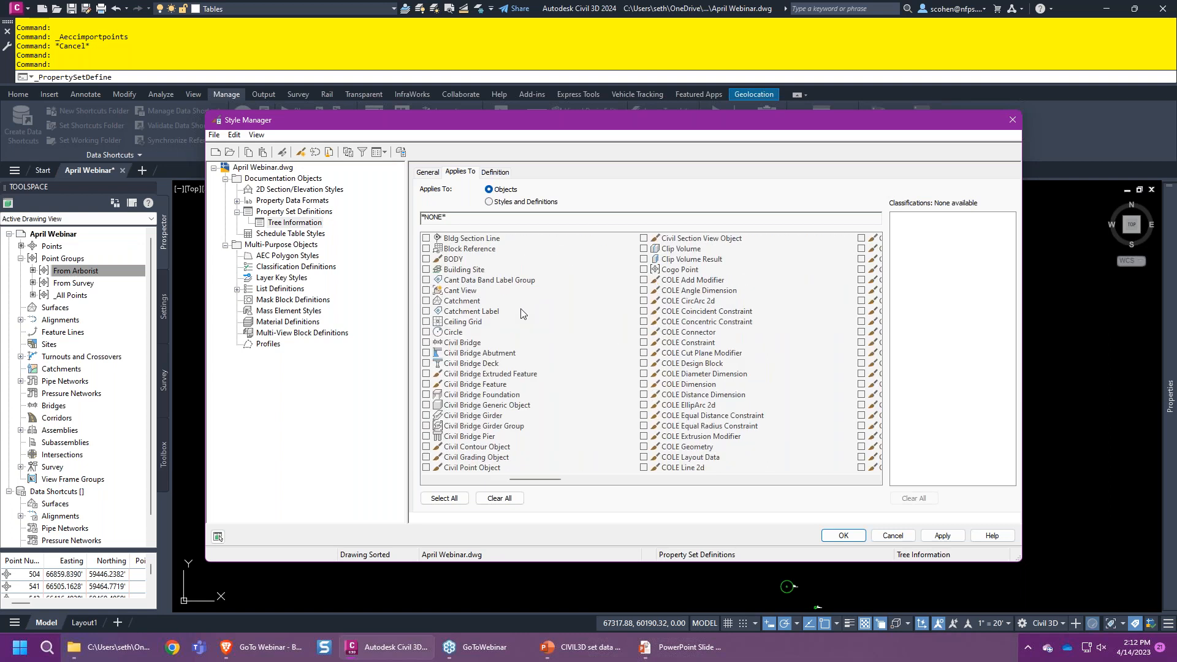
scroll(521, 313, left, 3)
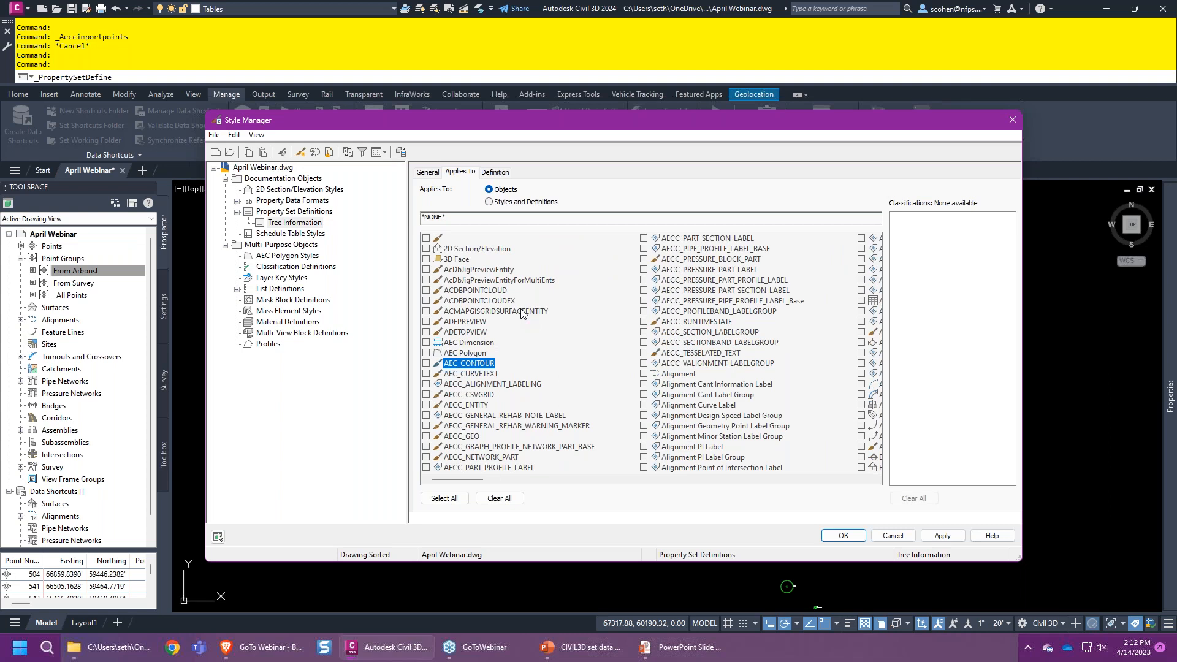
text(co)
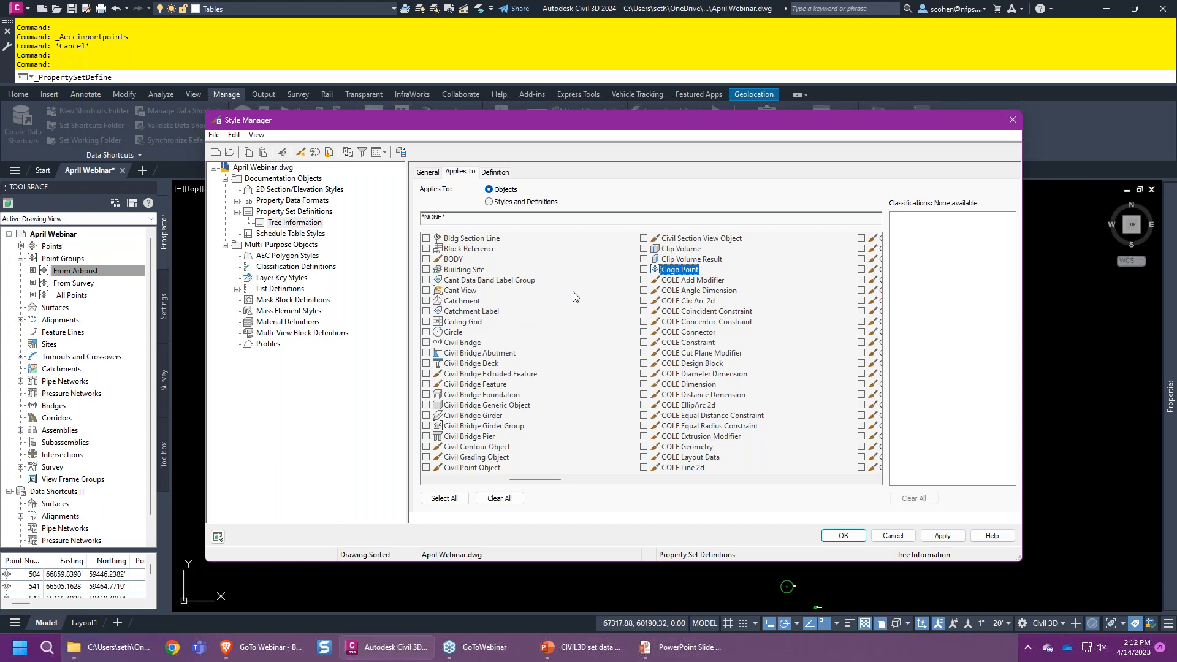
click(644, 269)
click(495, 172)
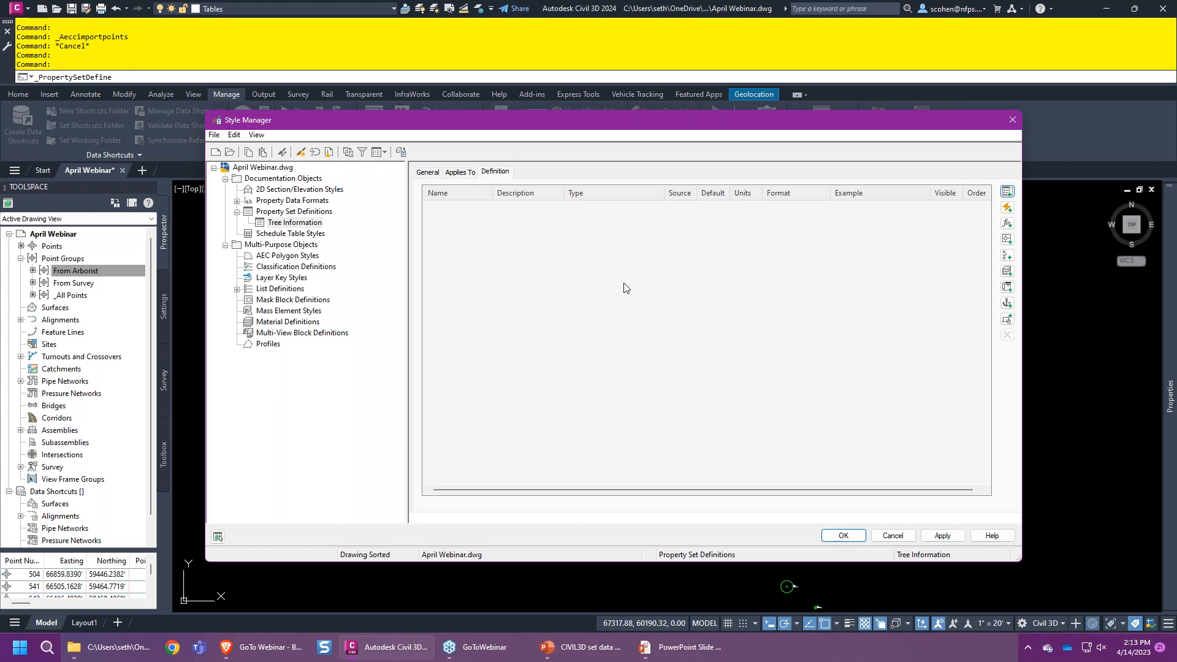
- Add manual text properties Species and Condition to the Tree Information set
click(1005, 192)
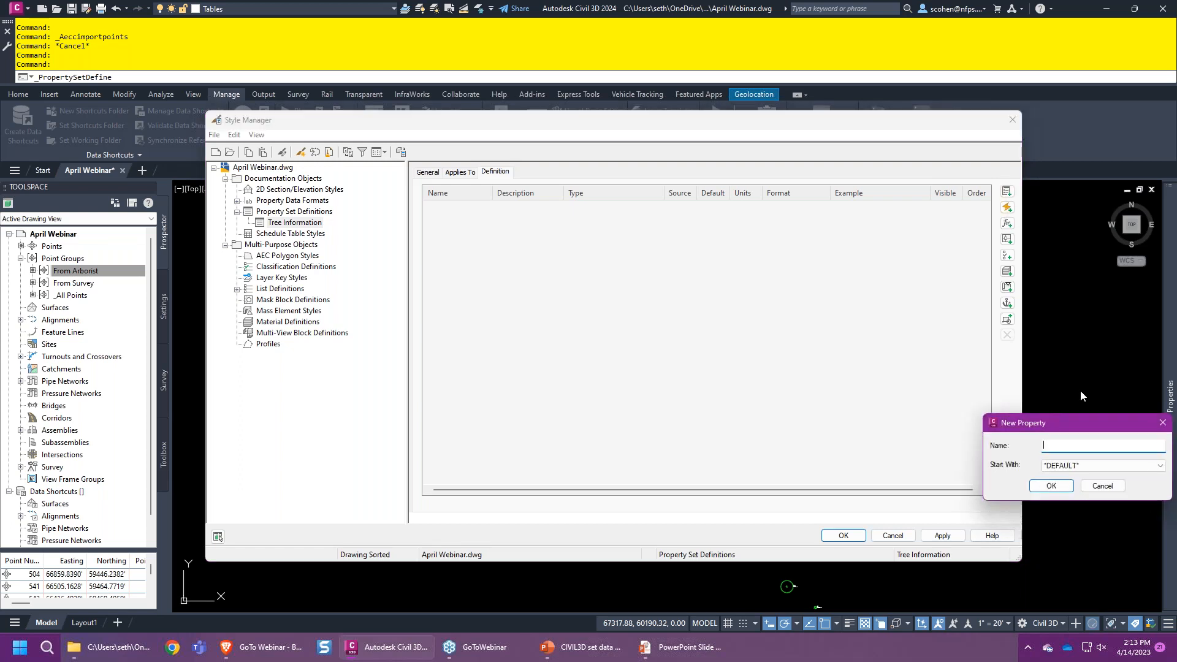
drag(1062, 428, 511, 313)
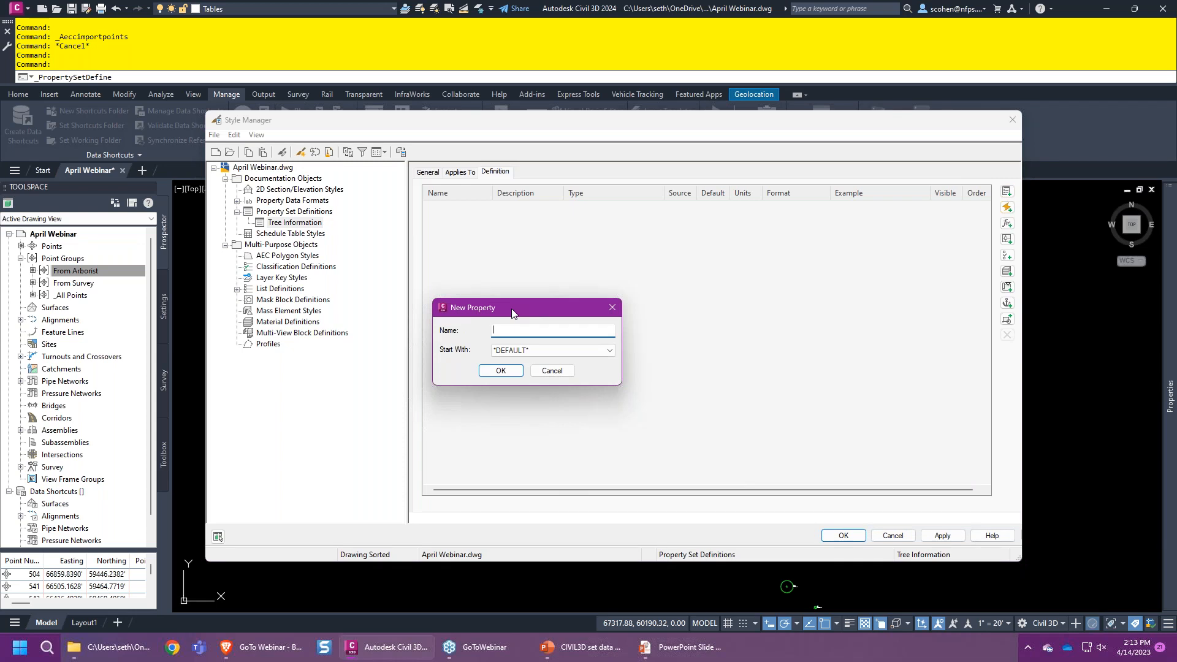
text(Specie)
key(Return)
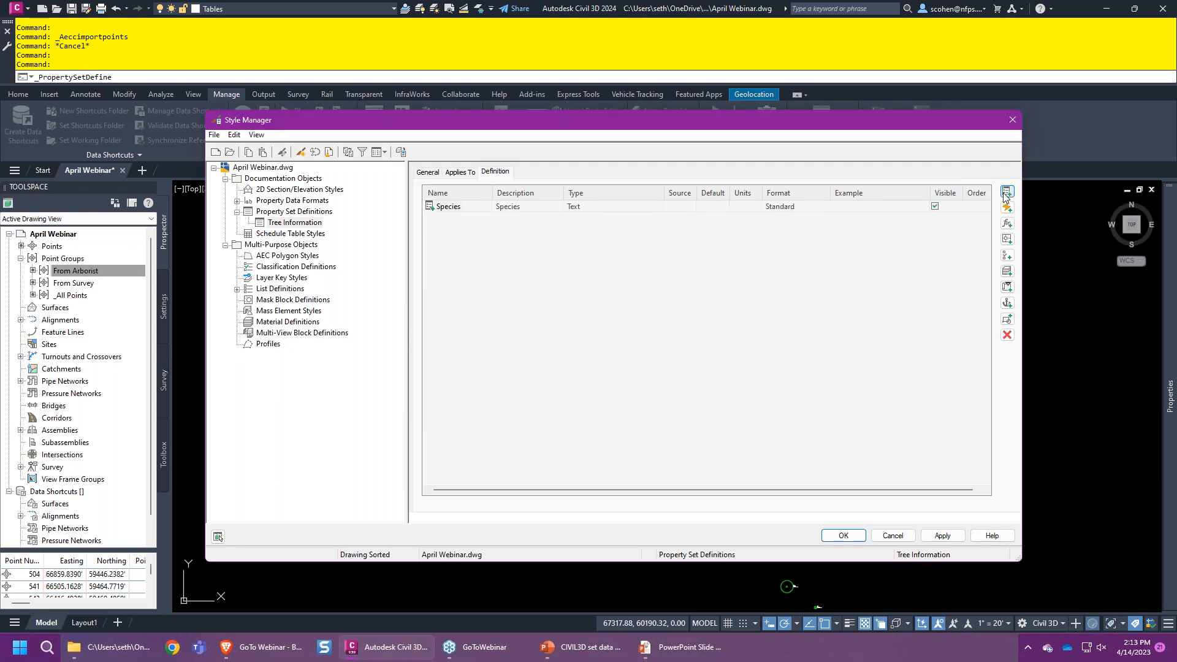
click(1005, 193)
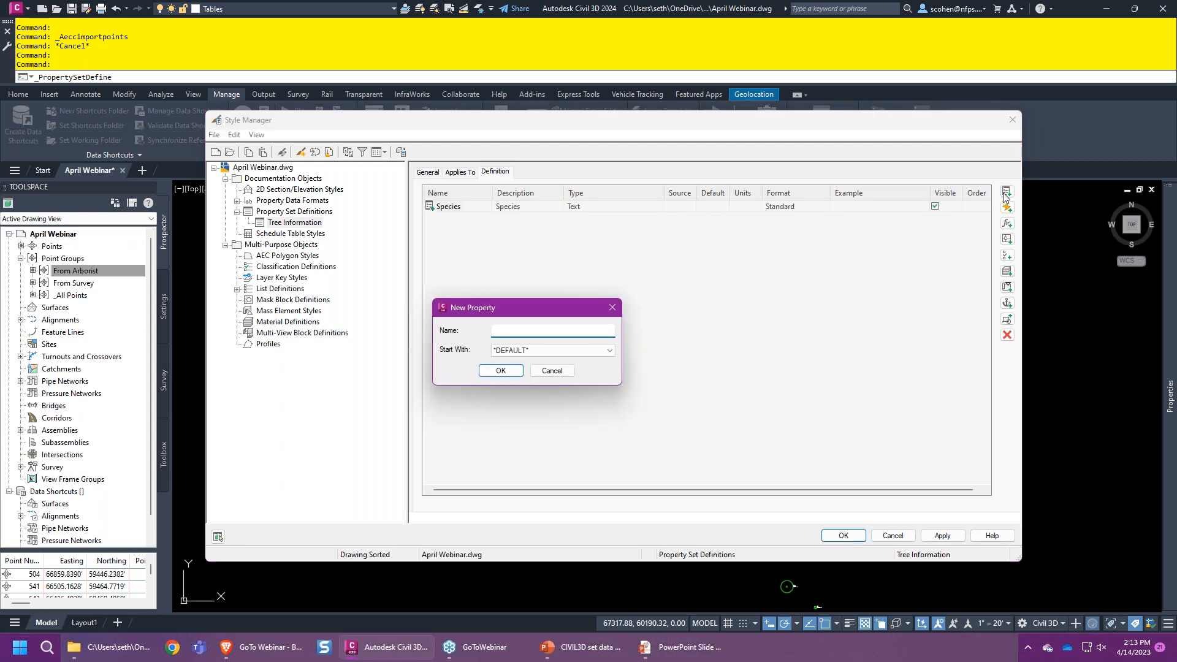
text(Condition)
key(Return)
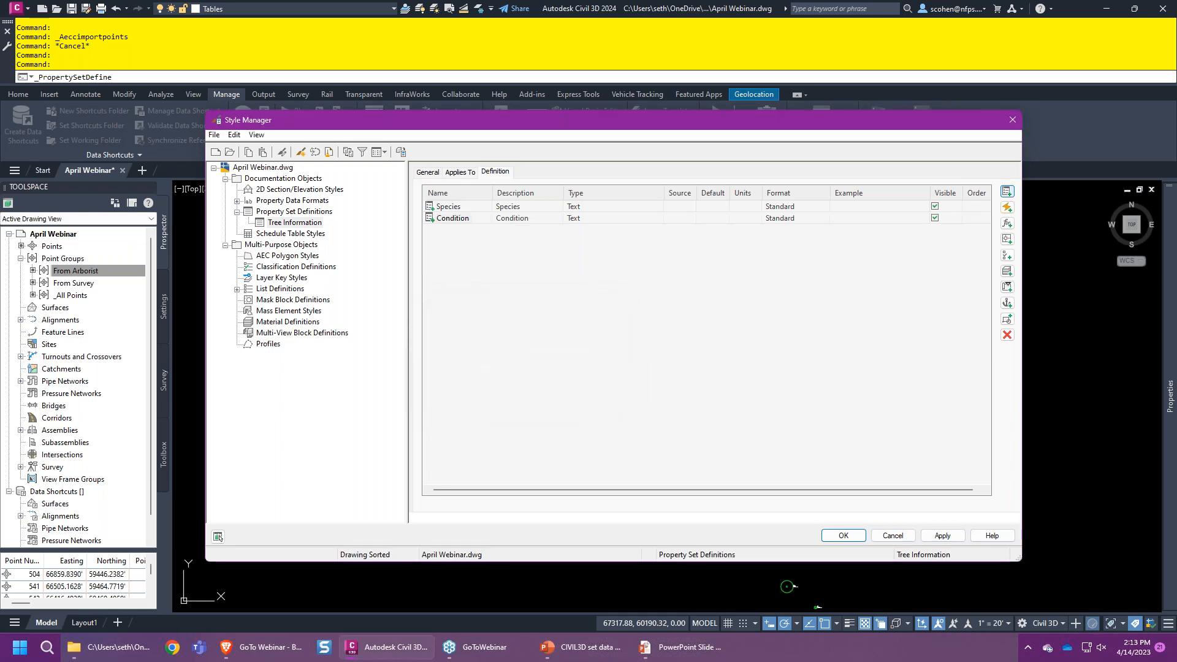
- Add manual text properties LOQ and Source to the set
click(1006, 191)
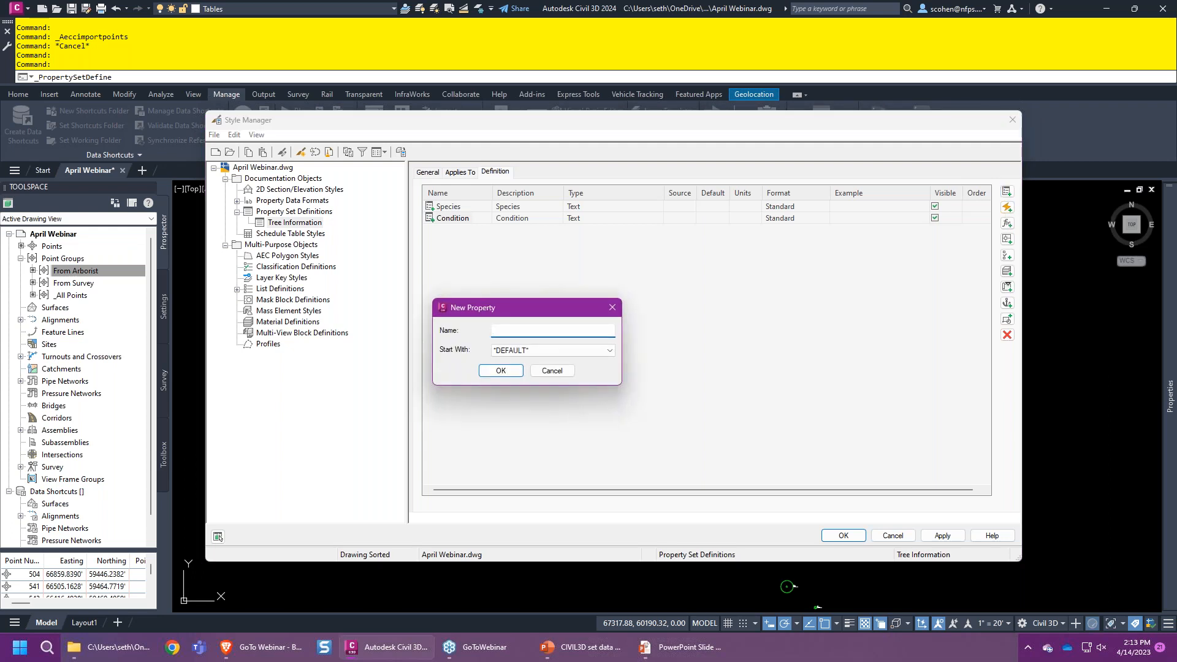
text(loq)
key(BackSpace)
key(BackSpace)
key(BackSpace)
text(LOQ)
key(Return)
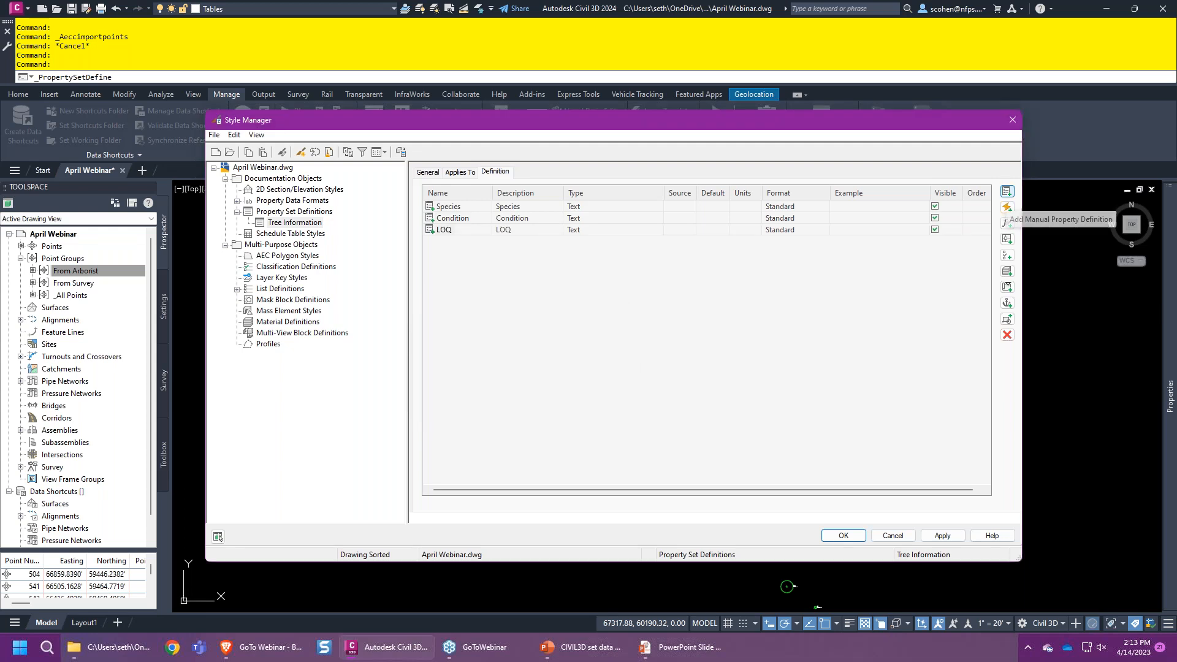
click(1006, 192)
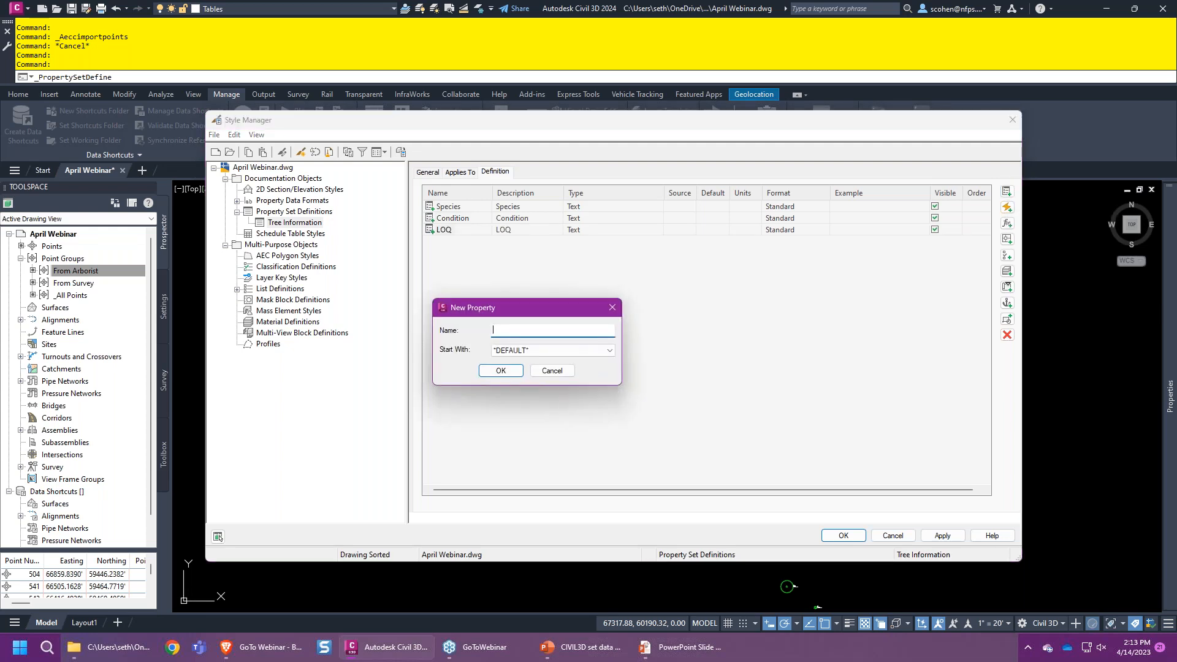
text(Source)
key(Return)
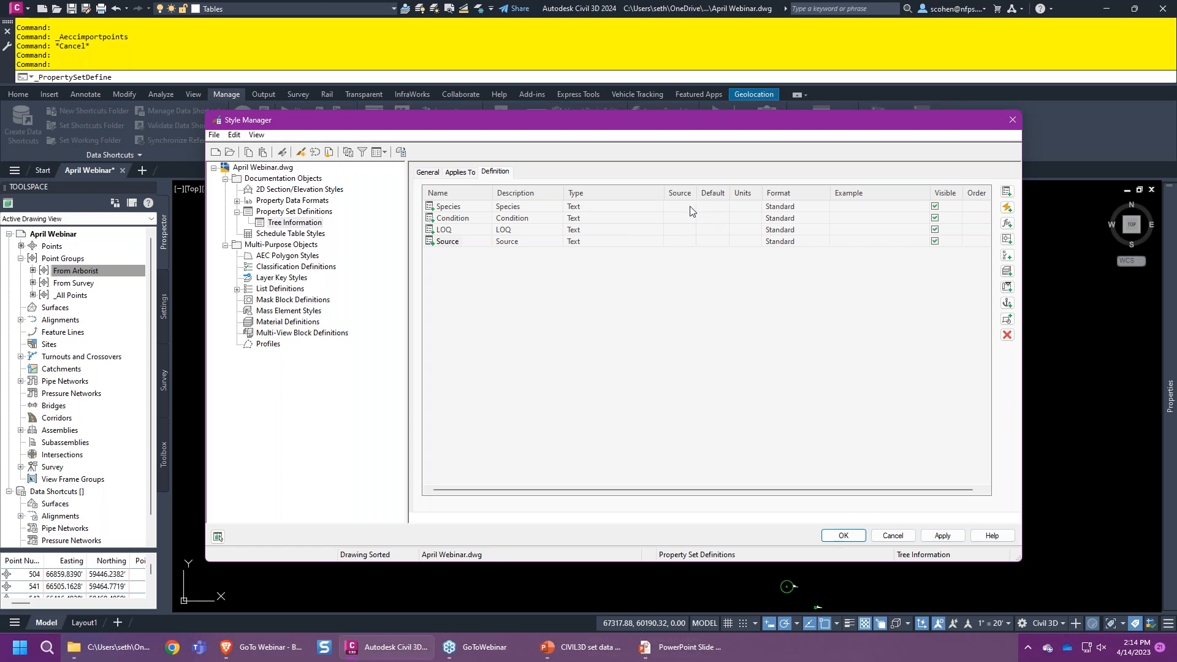
- Give Species, Condition, LOQ and Source the defaults OAK, FAIR, D and SURVEYOR, then OK
click(723, 210)
text(OAK)
click(715, 218)
text(FAS)
key(BackSpace)
text(IR)
click(715, 231)
click(719, 243)
text(SURVEYOR)
key(Tab)
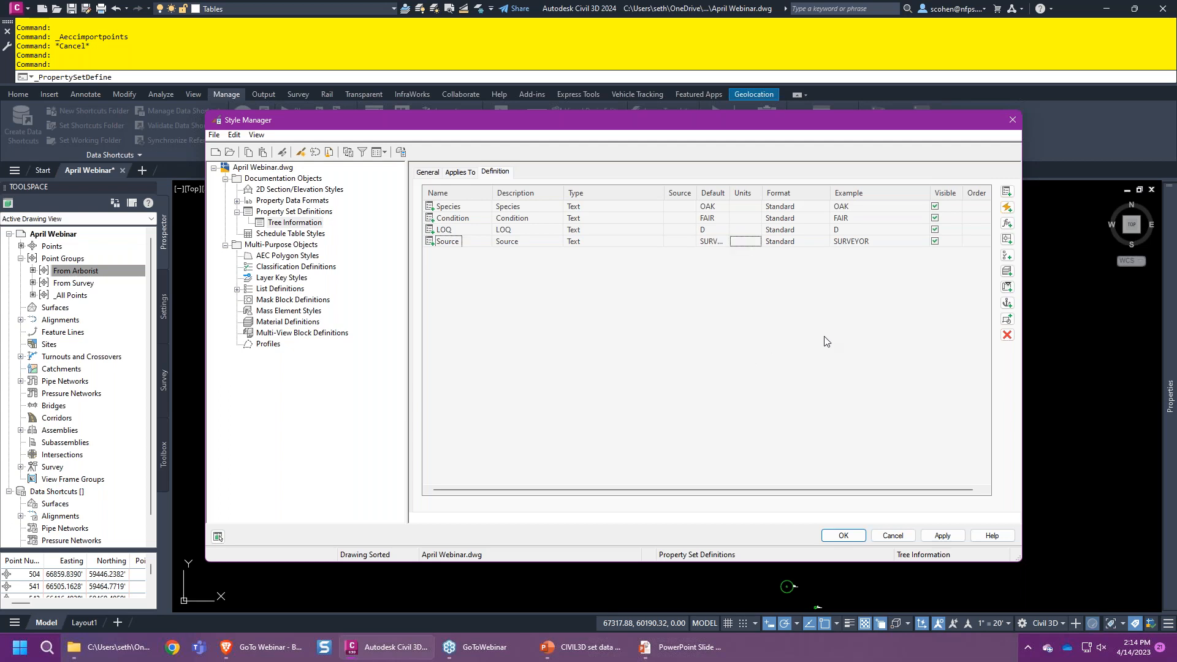
click(834, 535)
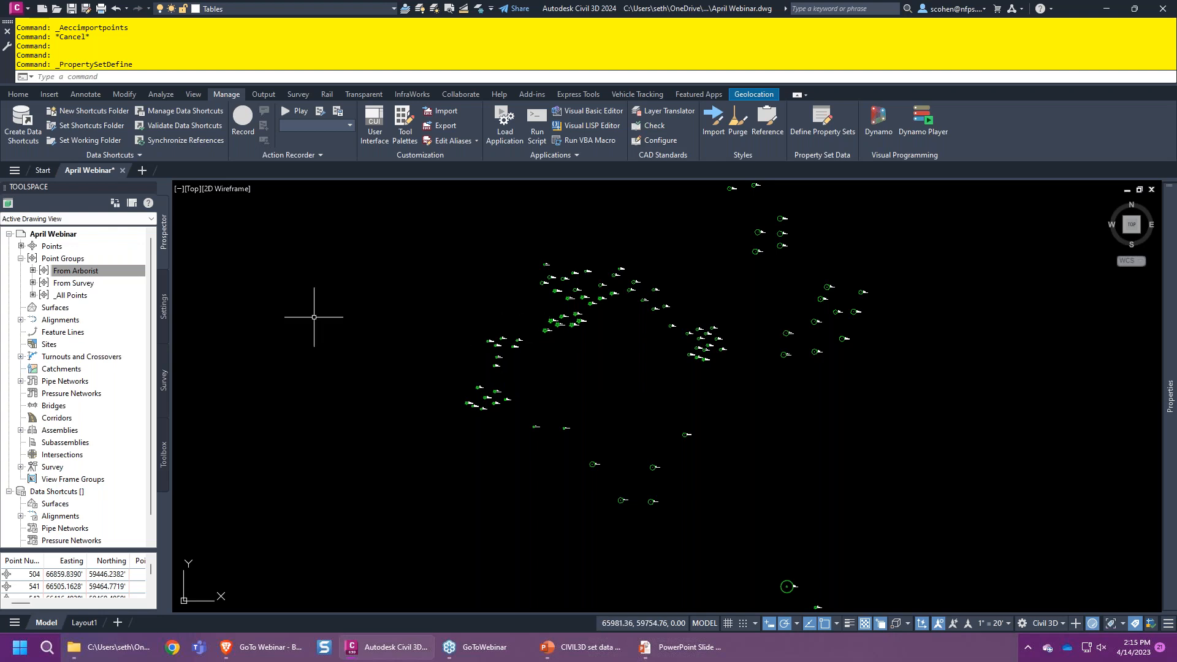
- Select all seven From Arborist group points and show their Extended Data in Properties
click(96, 272)
right_click(96, 272)
click(131, 440)
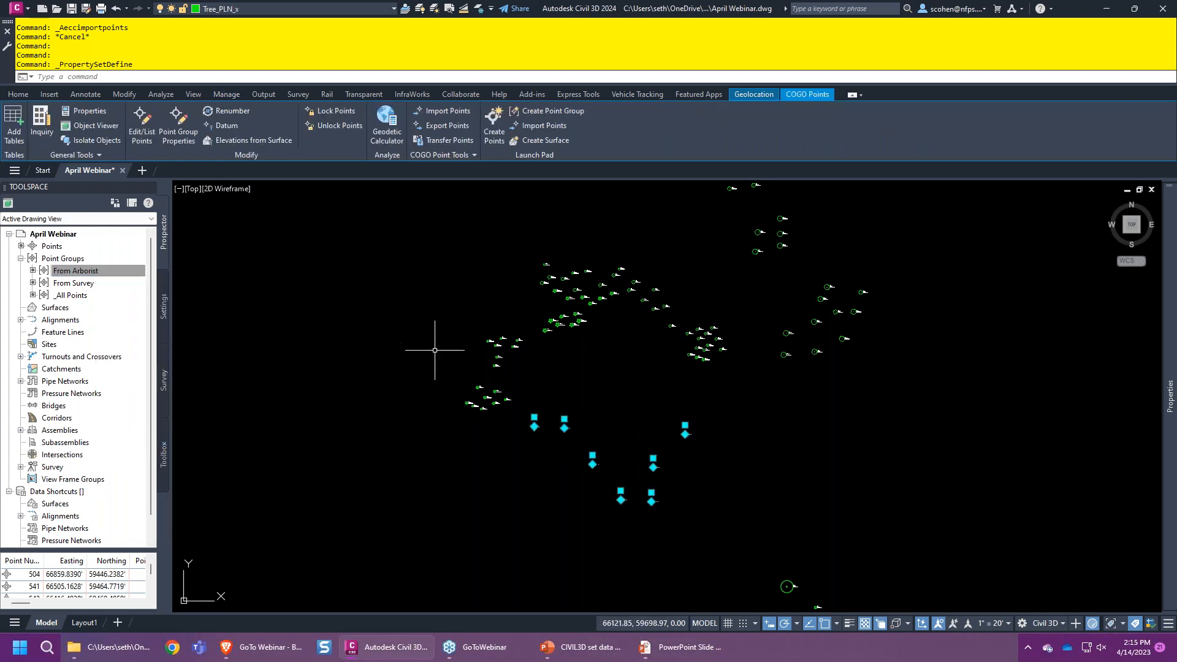
mouse_move(1167, 452)
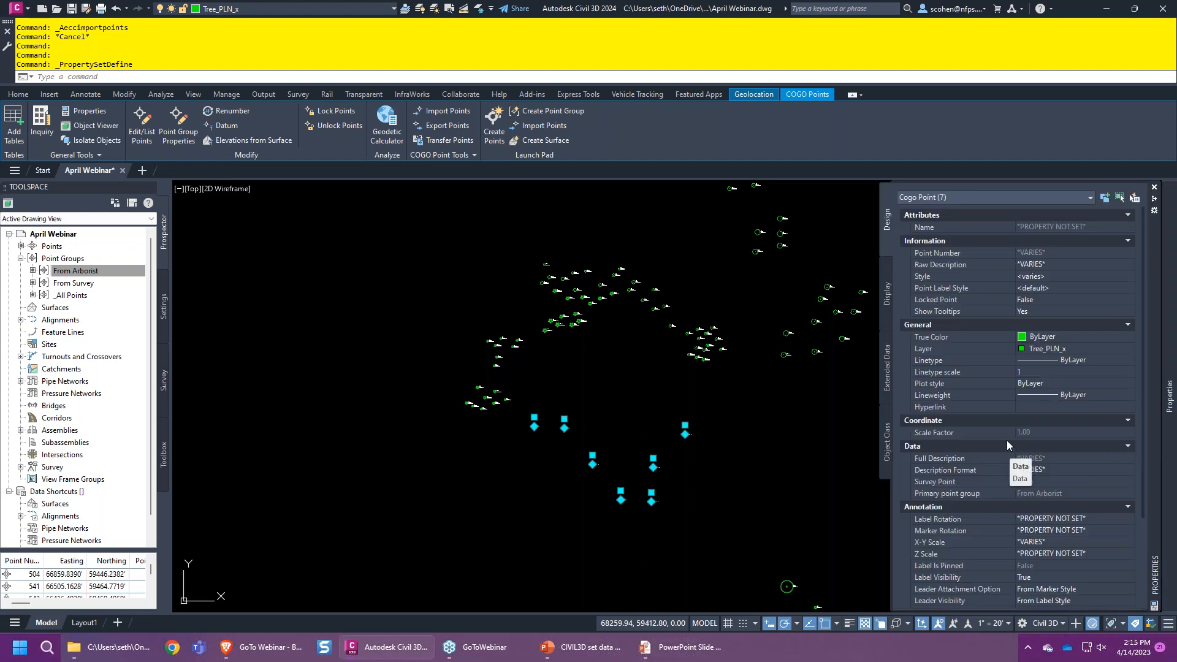
click(887, 367)
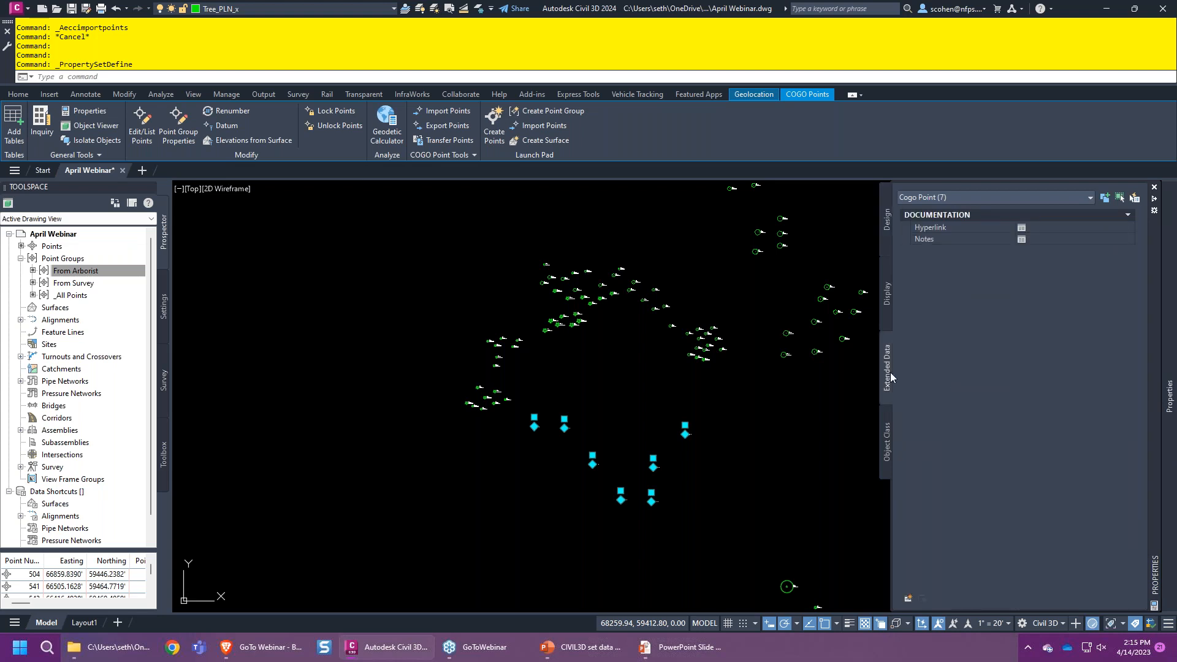
- Add the Tree Information property set to the seven selected tree points
click(907, 598)
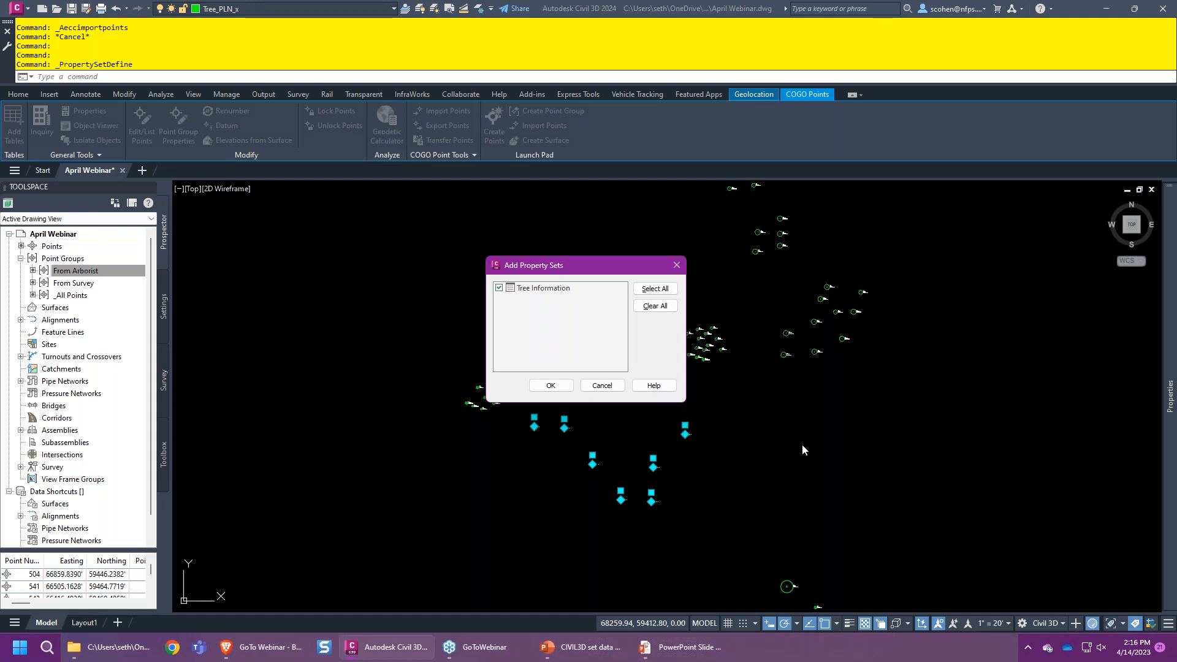
click(541, 385)
- Set the Source of the selected tree points to ARBORIST
mouse_move(1169, 395)
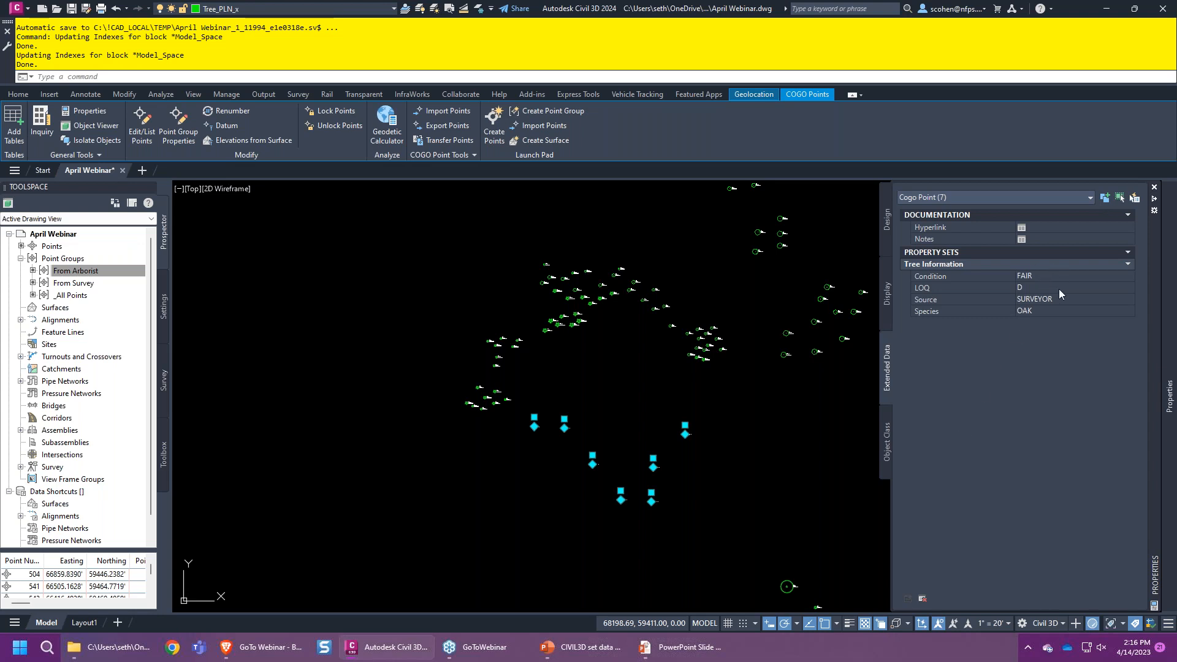
click(1041, 300)
text(ARBORIST)
key(Tab)
- Window-select two tree points and set their Species to PINE
scroll(468, 462, up, 10)
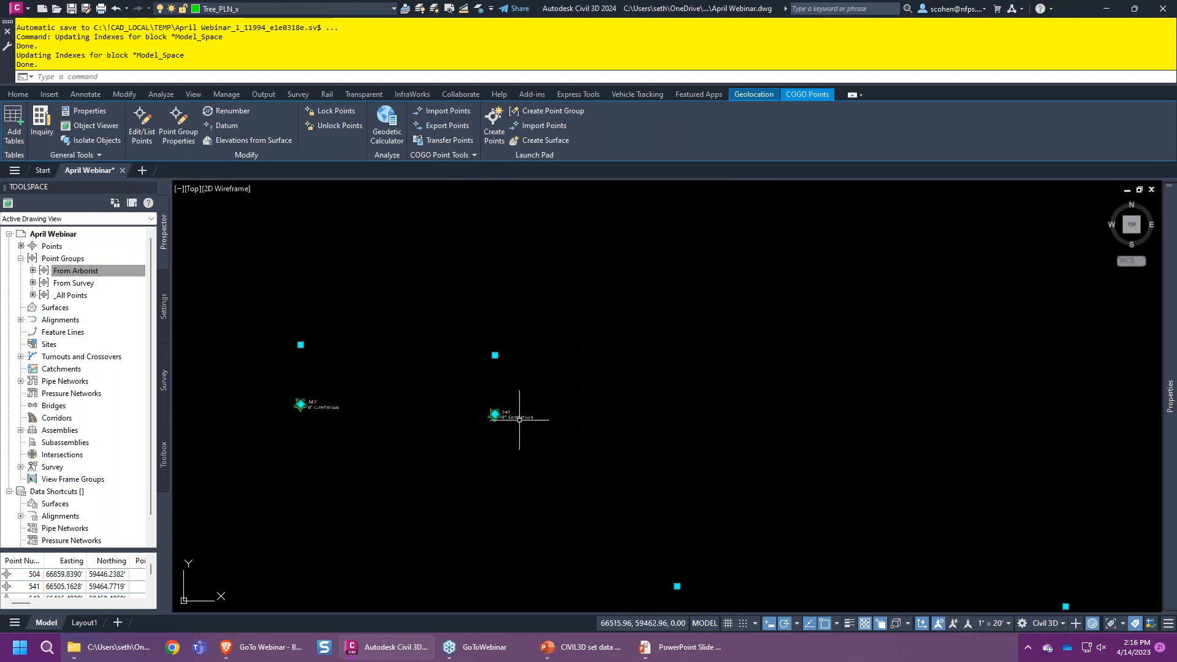
key(Escape)
middle_drag(622, 478, 714, 338)
middle_drag(653, 314, 680, 373)
click(654, 338)
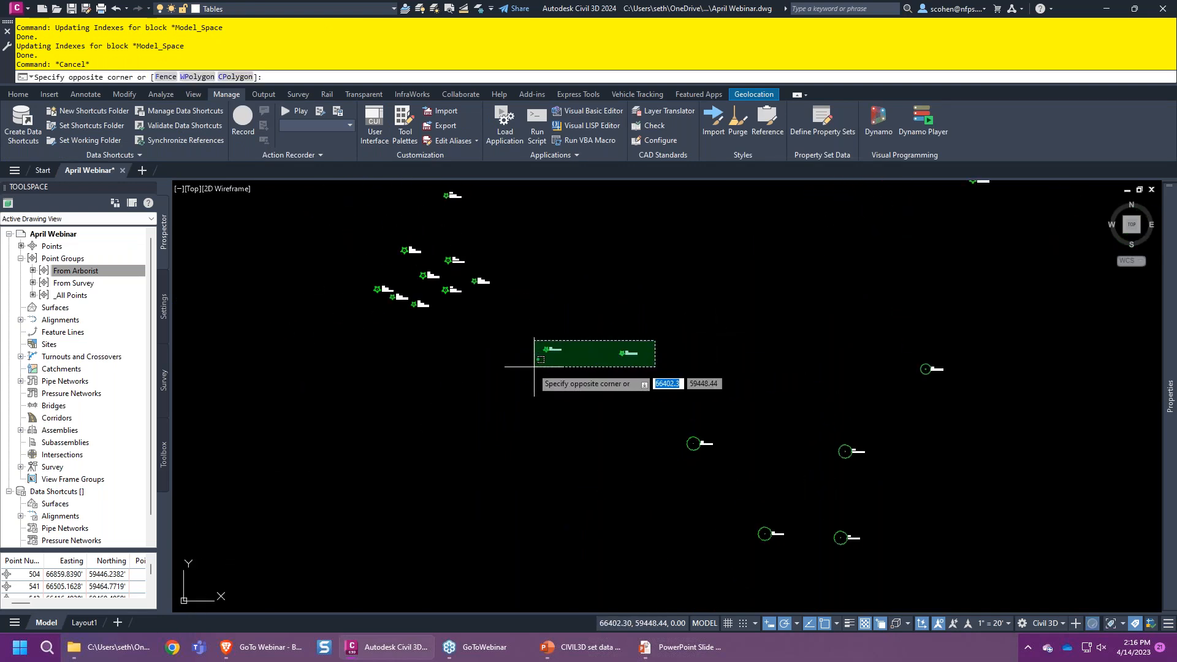
click(536, 369)
mouse_move(1174, 520)
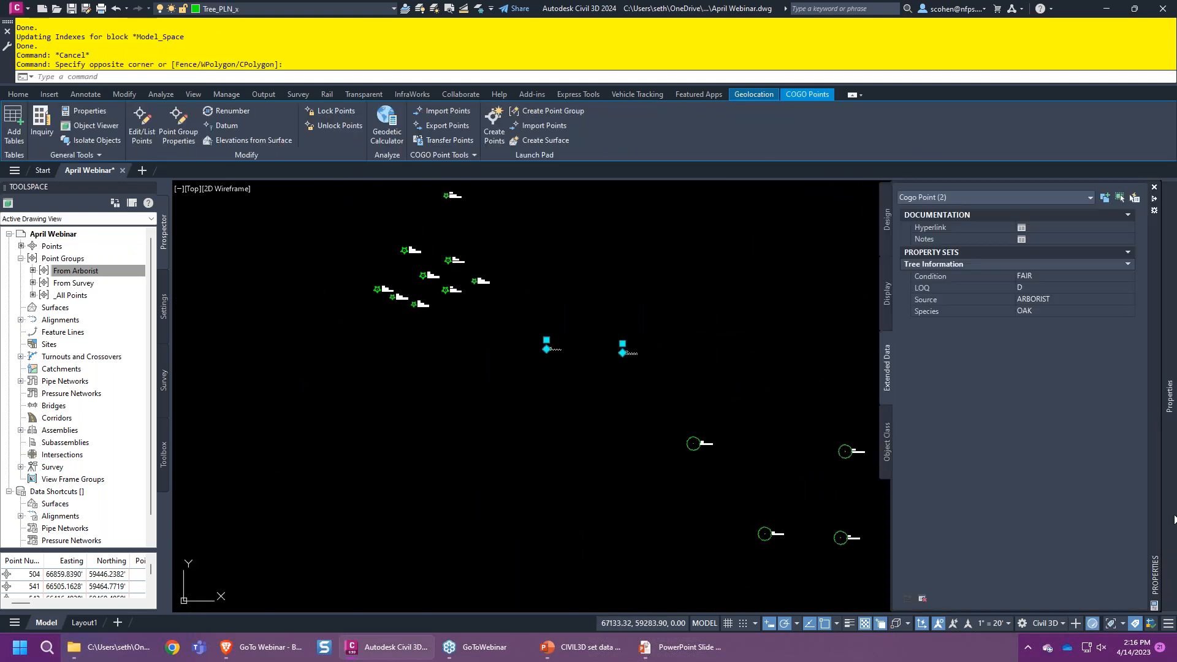
click(1047, 311)
text(PINE)
key(Return)
- Select another single tree point and set its Species to ASH
middle_drag(851, 503, 552, 394)
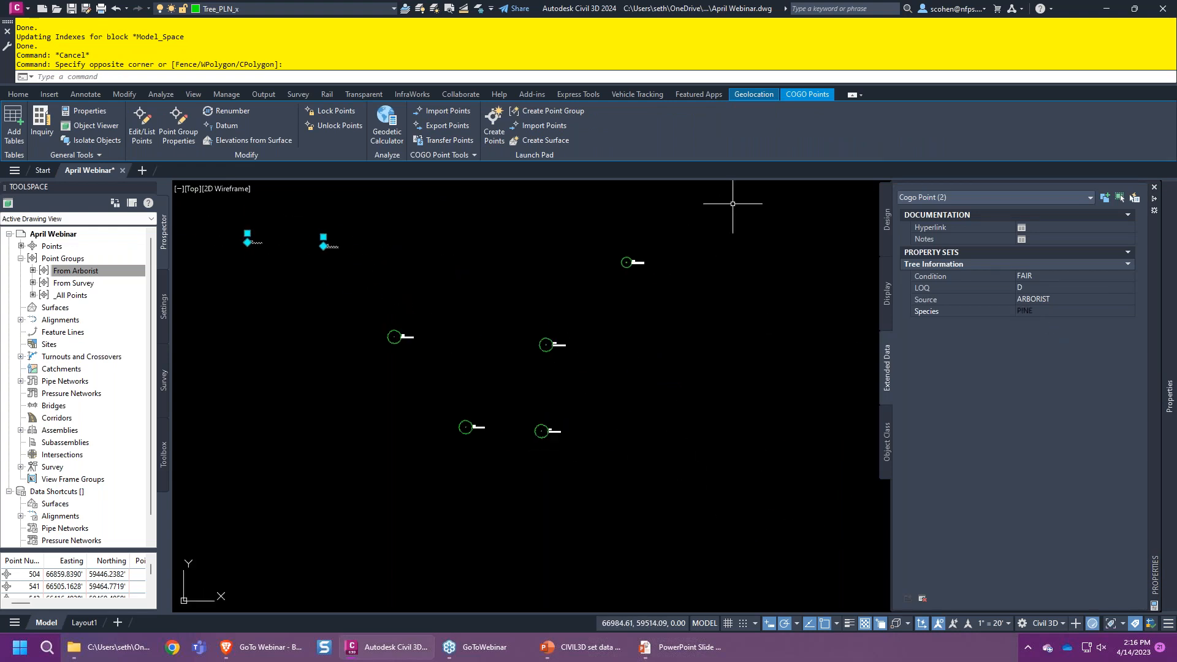
click(657, 249)
click(619, 267)
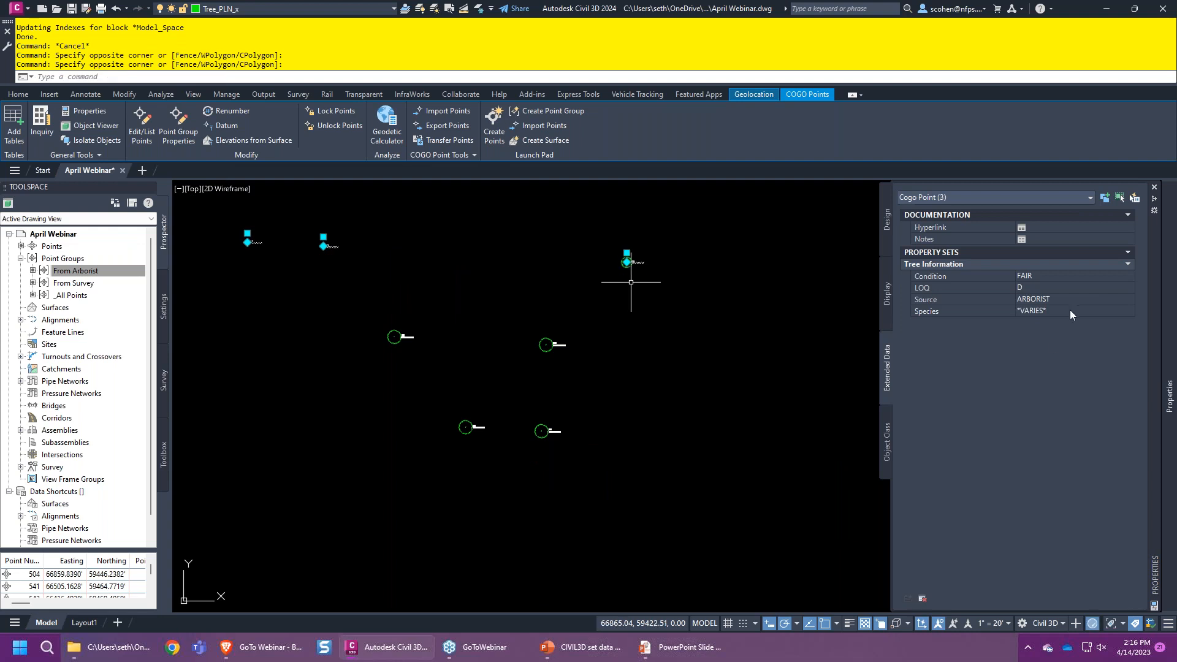
key(Escape)
key(Escape)
key(Escape)
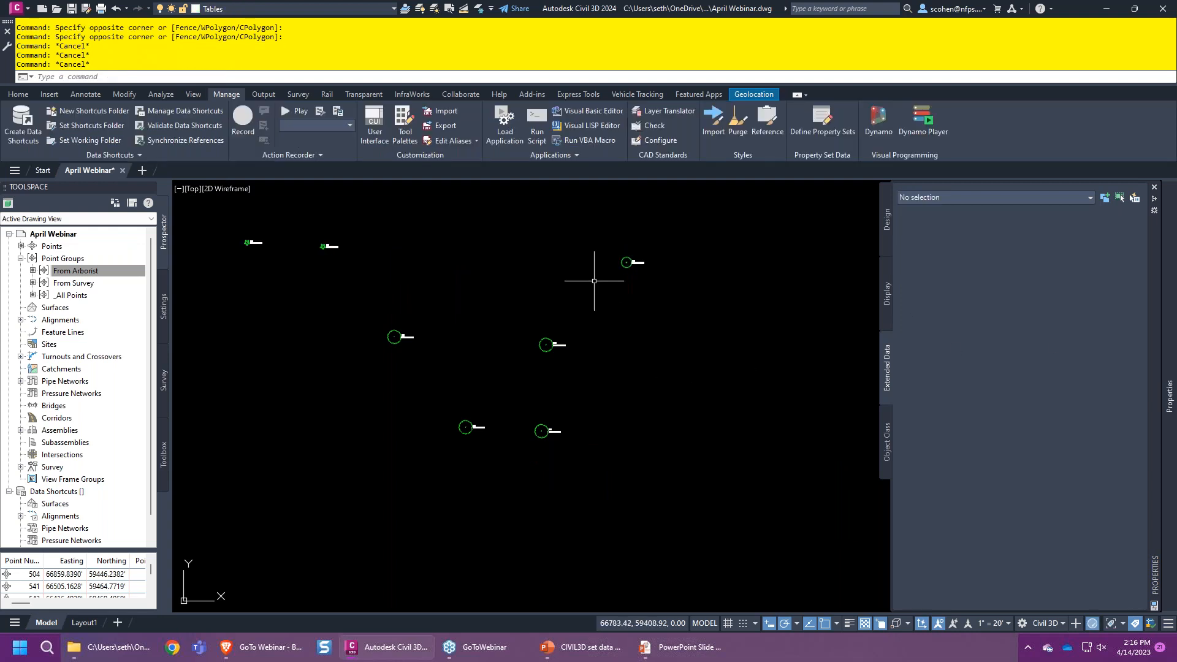
click(594, 281)
click(635, 256)
click(1050, 320)
text(ASH)
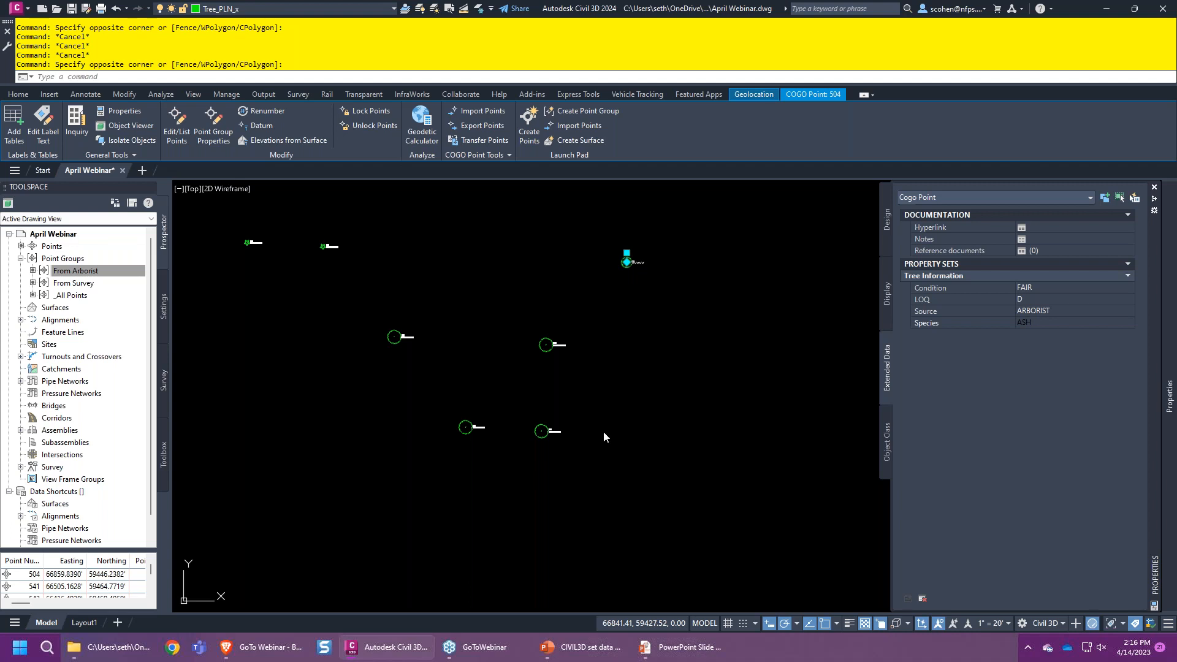
key(Escape)
scroll(533, 355, down, 3)
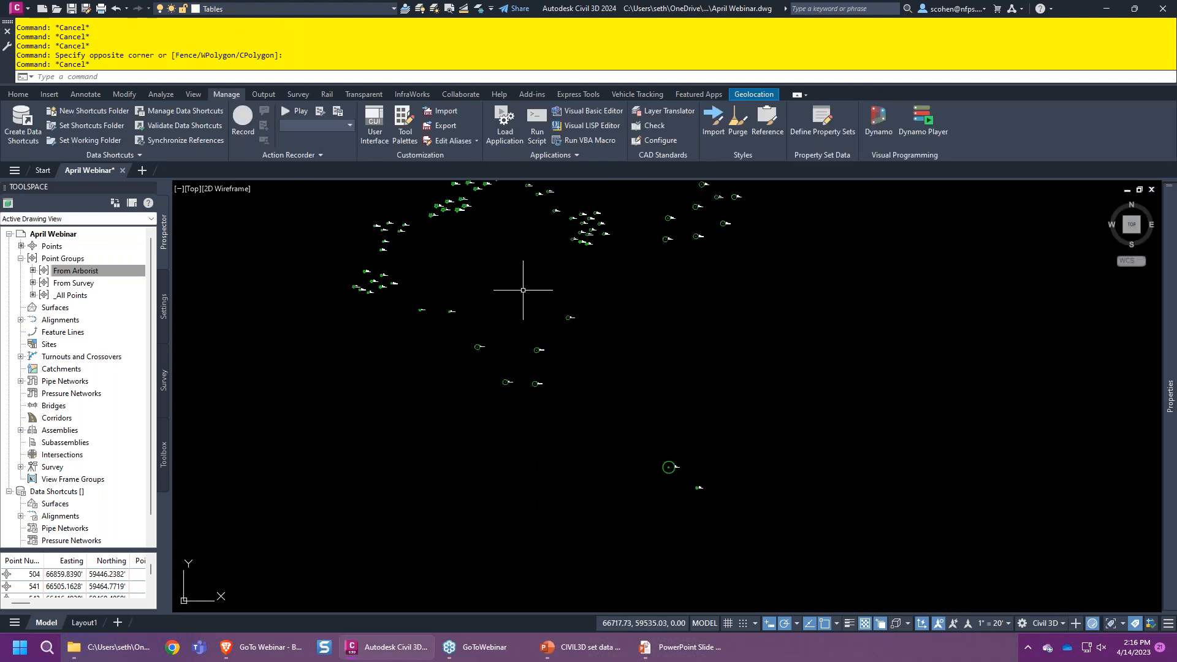
right_click(80, 283)
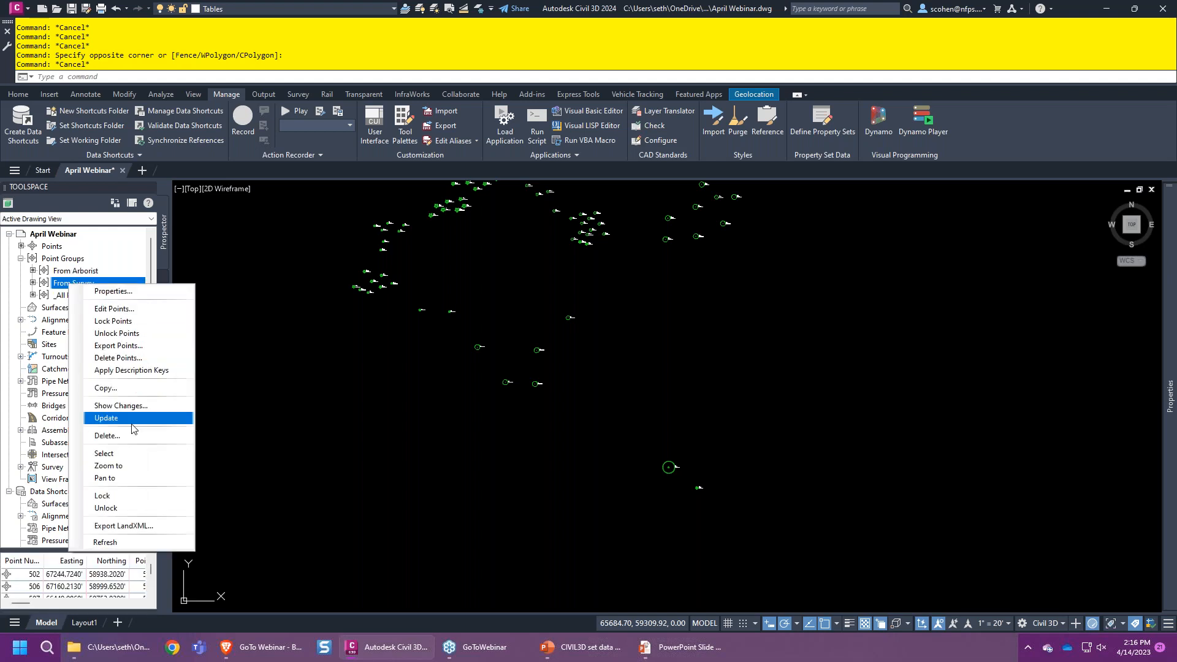
- Select all From Survey points and attach the Tree Information property set
click(123, 452)
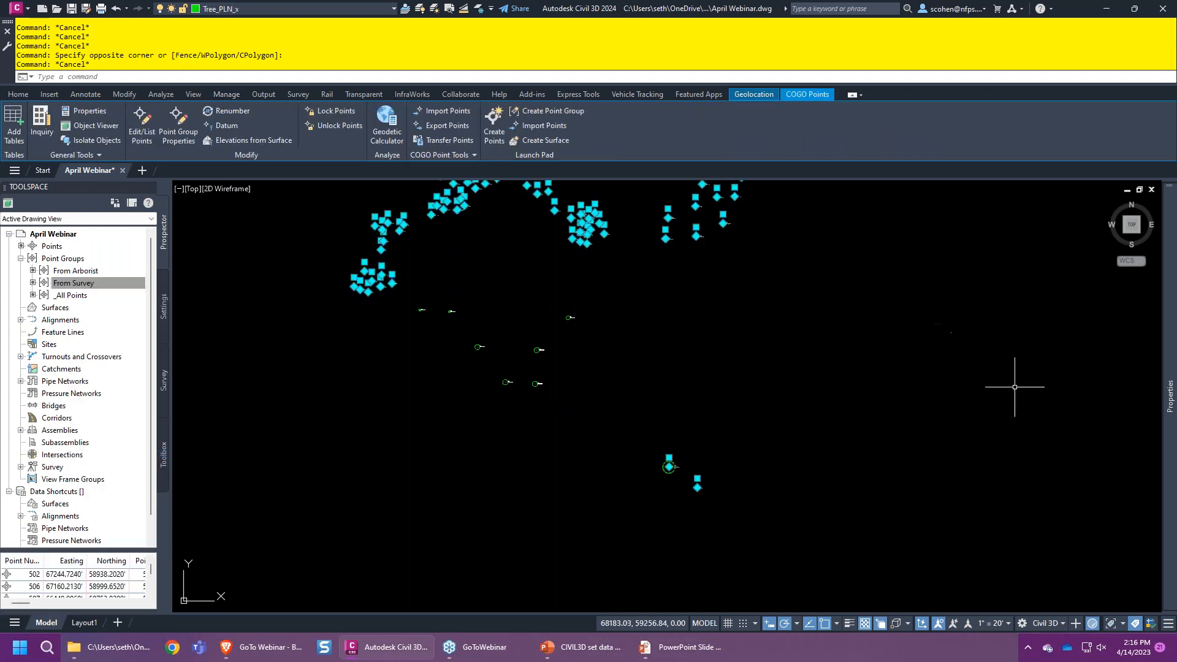
mouse_move(1171, 490)
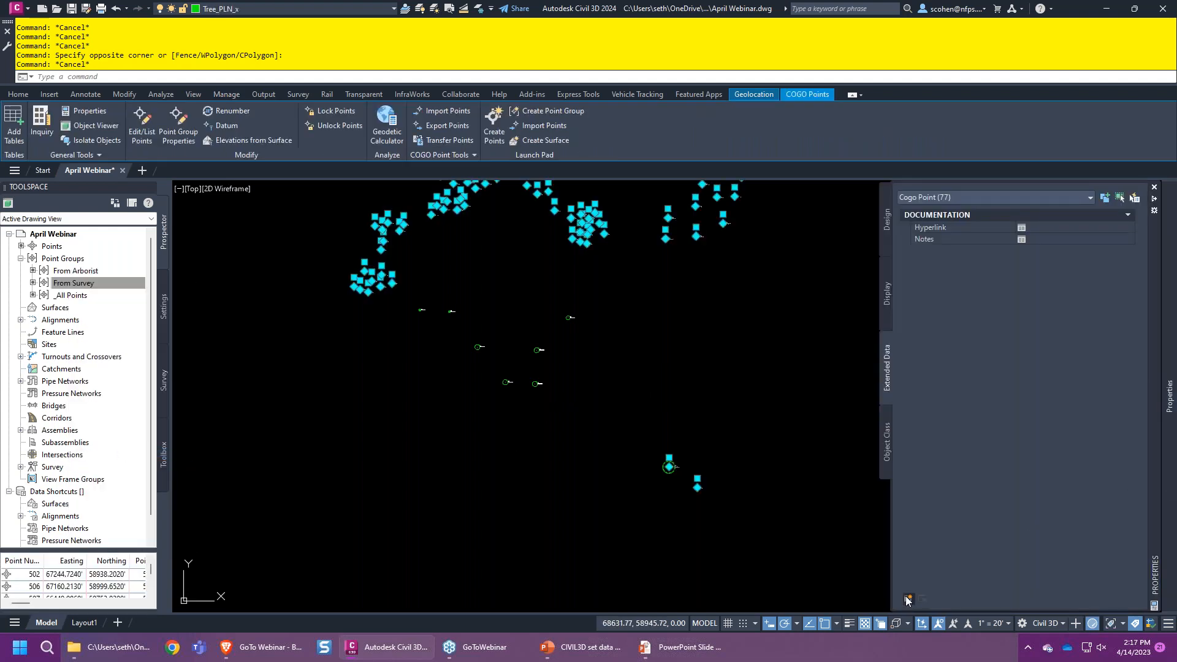
click(907, 598)
click(559, 387)
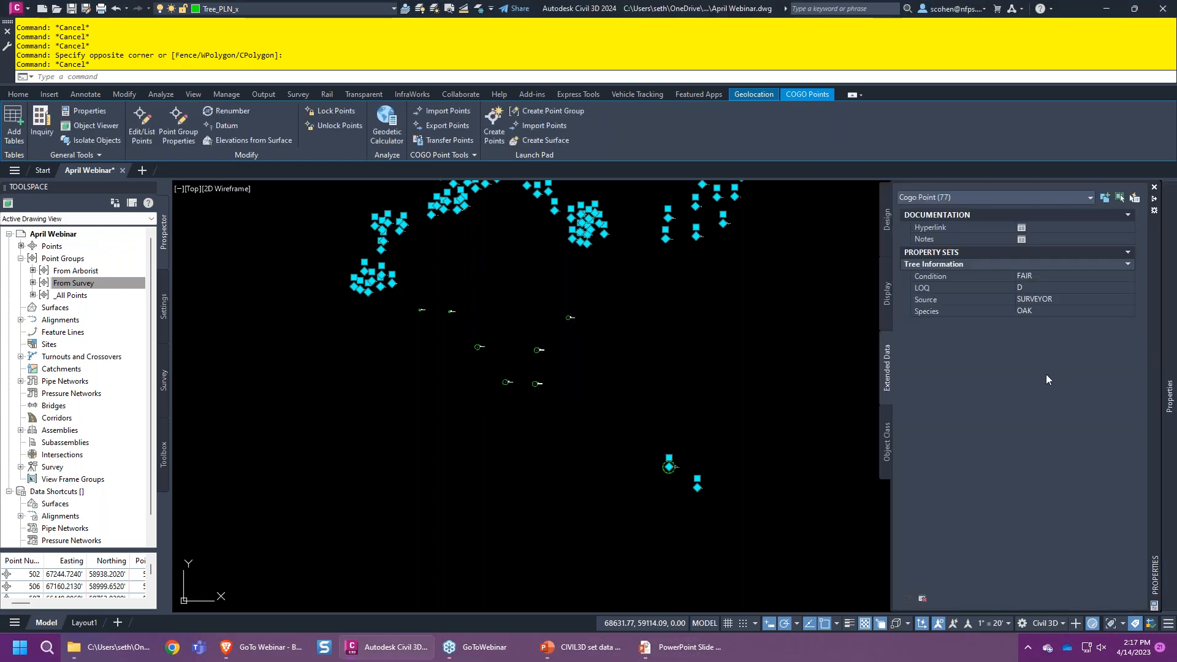
- Change the LOQ of the 77 survey points from D to A
click(1042, 287)
text(A)
key(Tab)
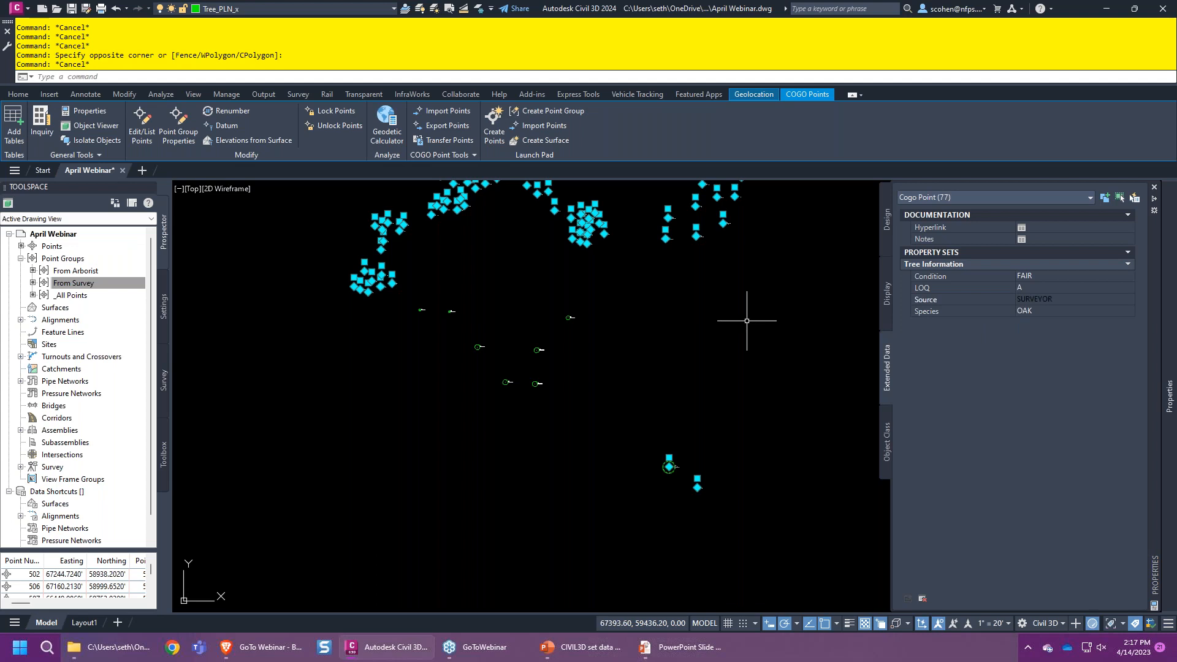
key(Escape)
scroll(612, 309, up, 5)
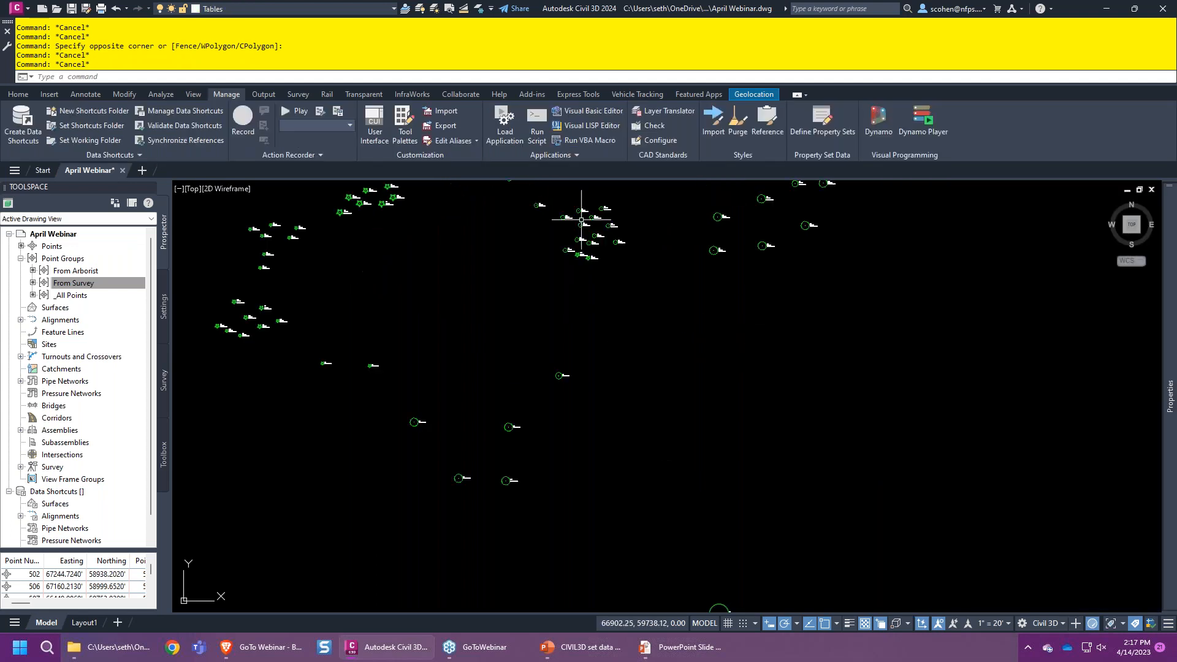
- Window-select the 22 From Survey tree points in the central cluster
mouse_move(567, 323)
middle_down()
mouse_move(656, 352)
mouse_move(631, 447)
mouse_move(572, 488)
mouse_move(797, 384)
middle_up()
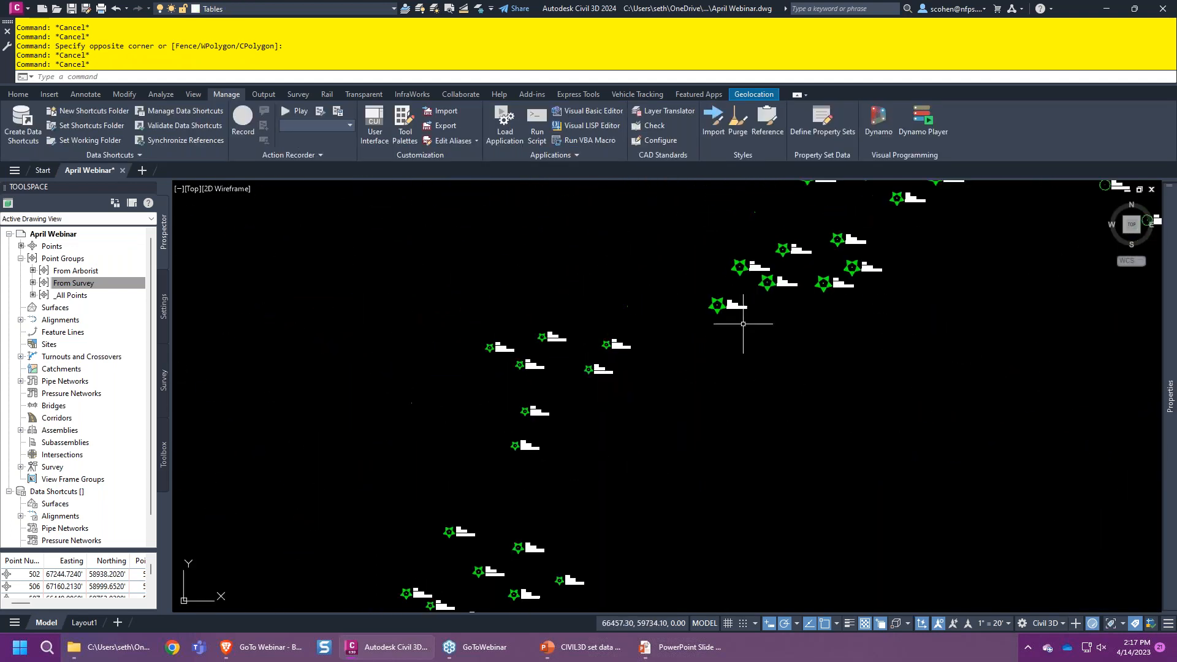
click(911, 232)
middle_drag(467, 498, 552, 420)
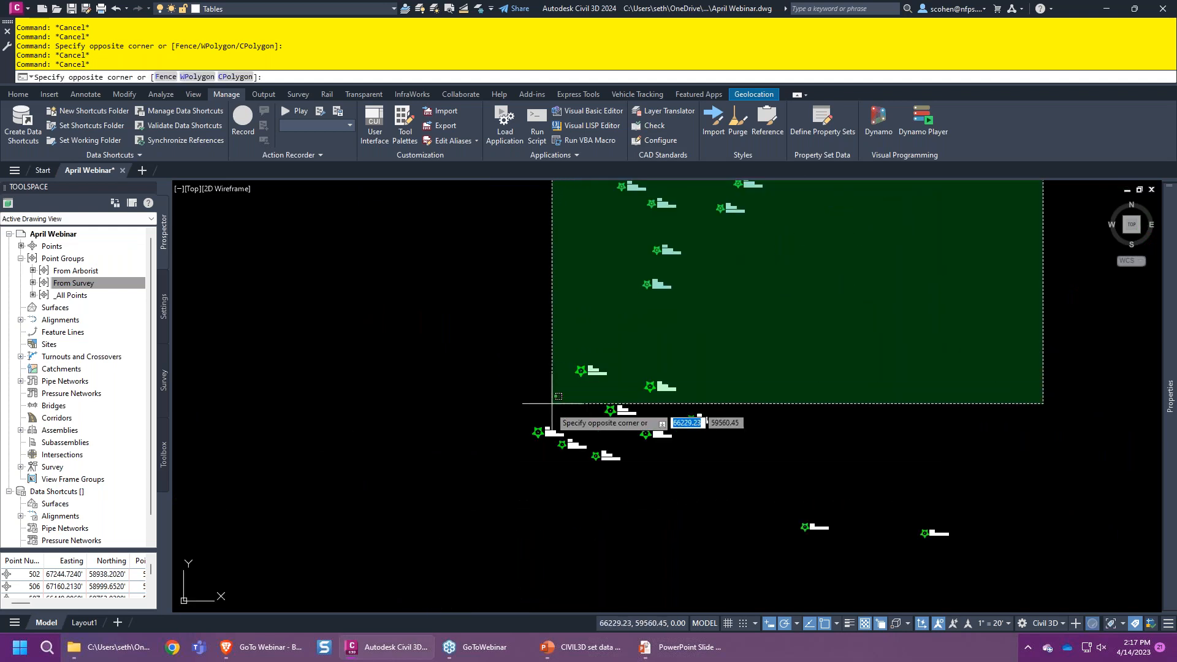
click(511, 467)
- In Properties Extended Data, set Species to PINE and Condition to EXCELLENT, then deselect
mouse_move(1169, 395)
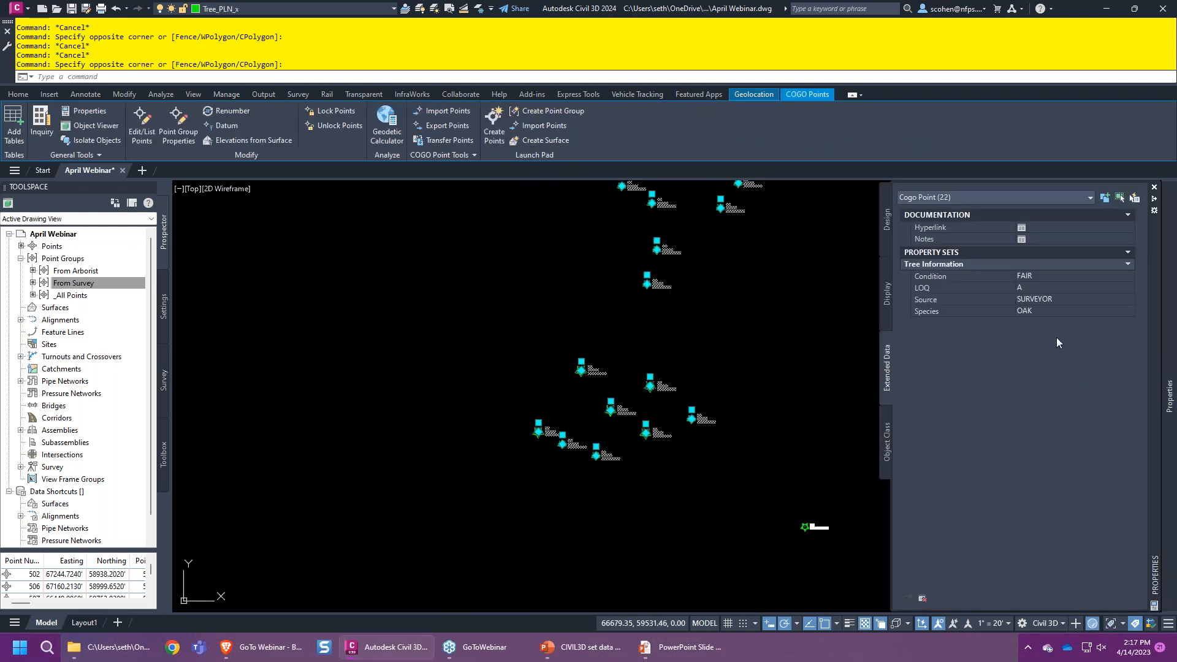
click(1046, 313)
text(PINE)
key(Return)
click(1066, 277)
text(EXCELLENT)
key(Return)
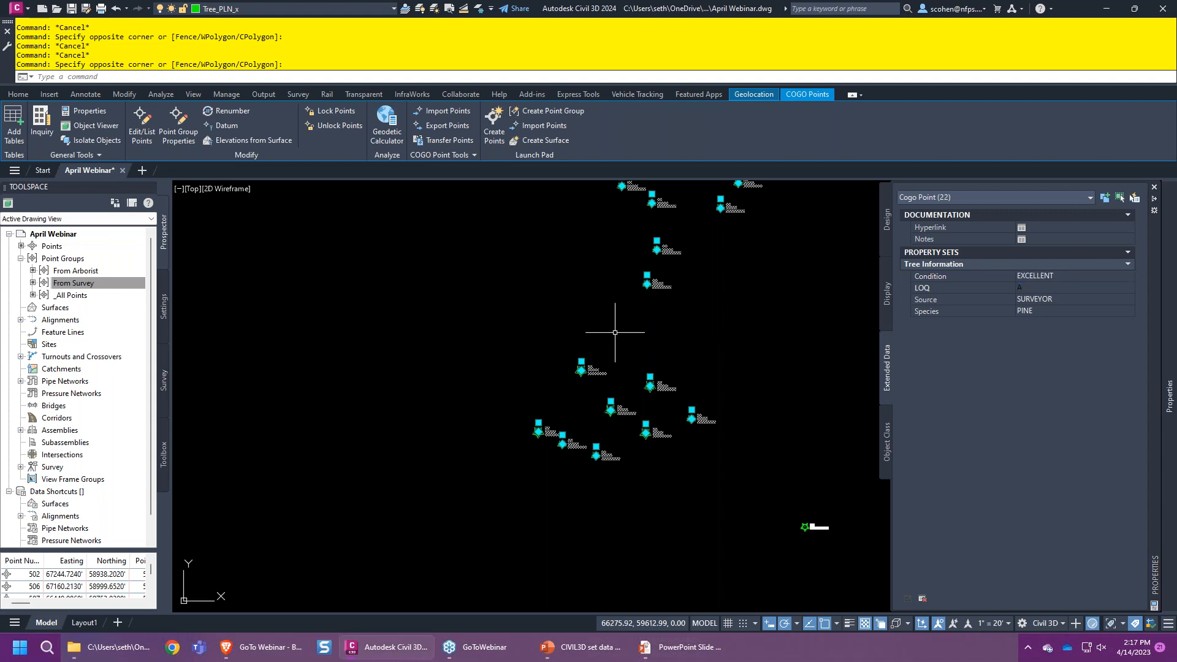
key(Escape)
scroll(634, 343, down, 4)
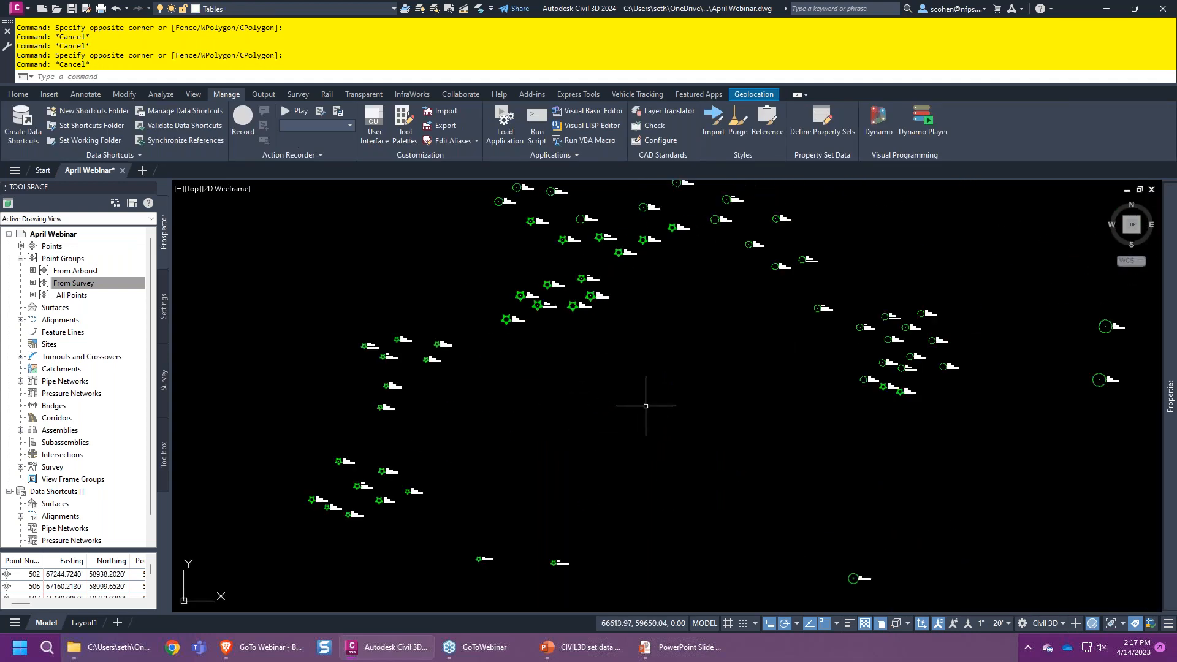
- Dismiss the Save As dialog and save the drawing with Ctrl+S
key(ctrl+shift+s)
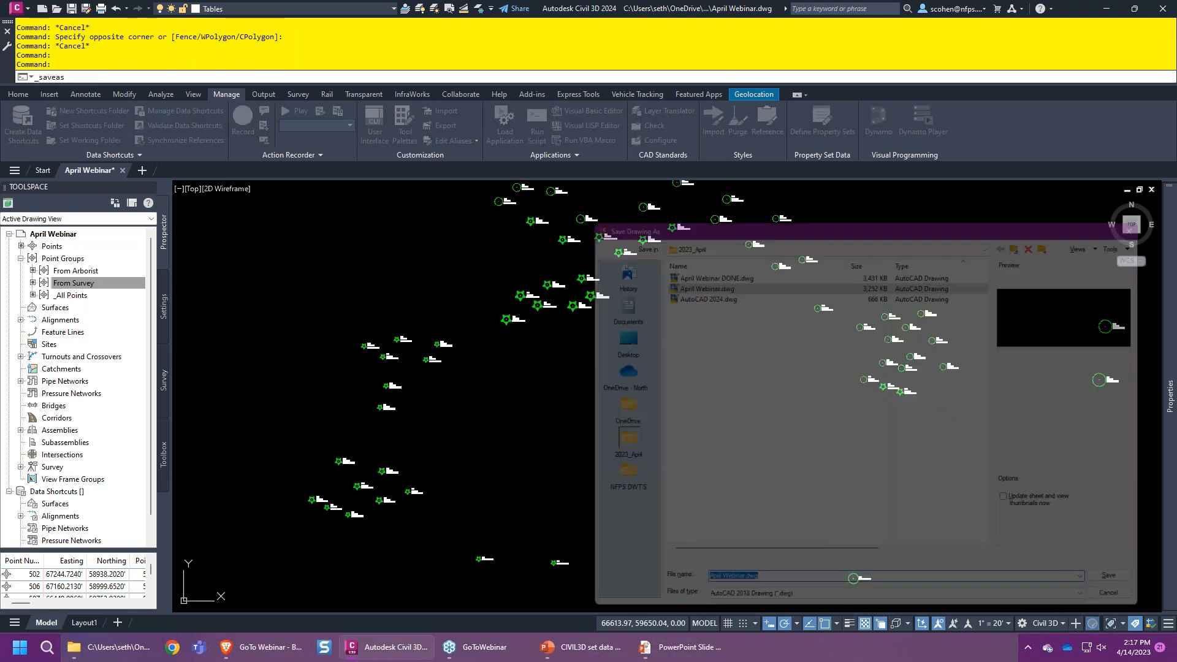
mouse_move(814, 206)
mouse_down()
mouse_move(810, 226)
mouse_move(620, 219)
mouse_up()
click(957, 206)
key(ctrl+s)
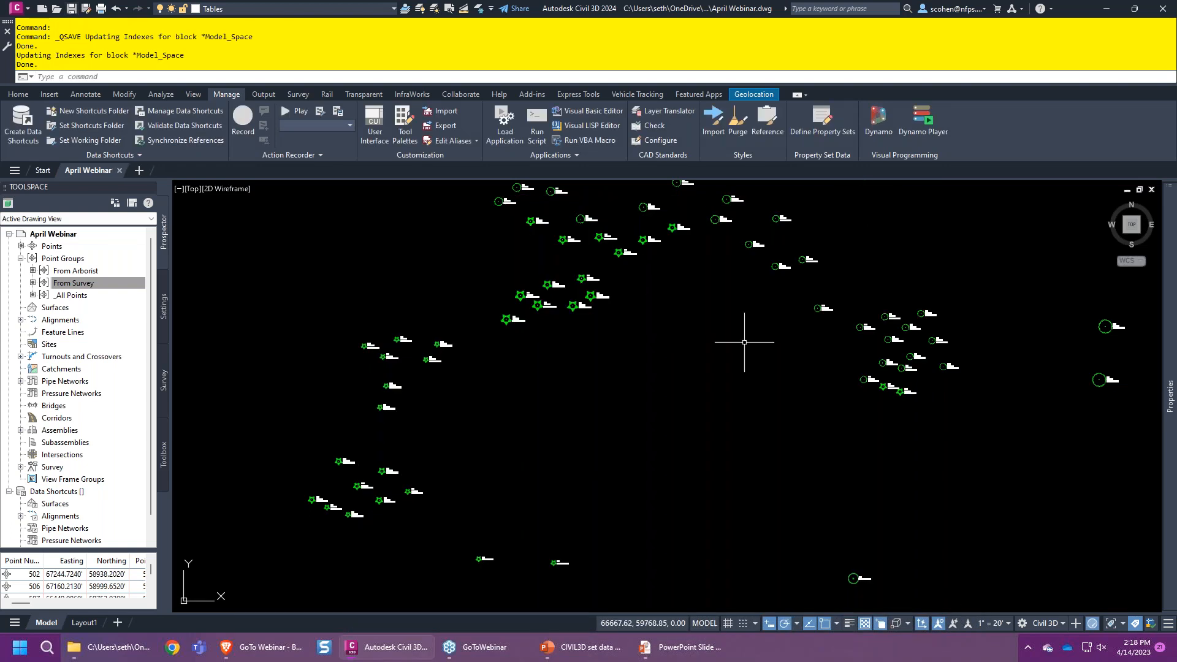
- Zoom to the drawing extents, then zoom in to check the tree labels
middle_click(799, 412)
middle_click(799, 411)
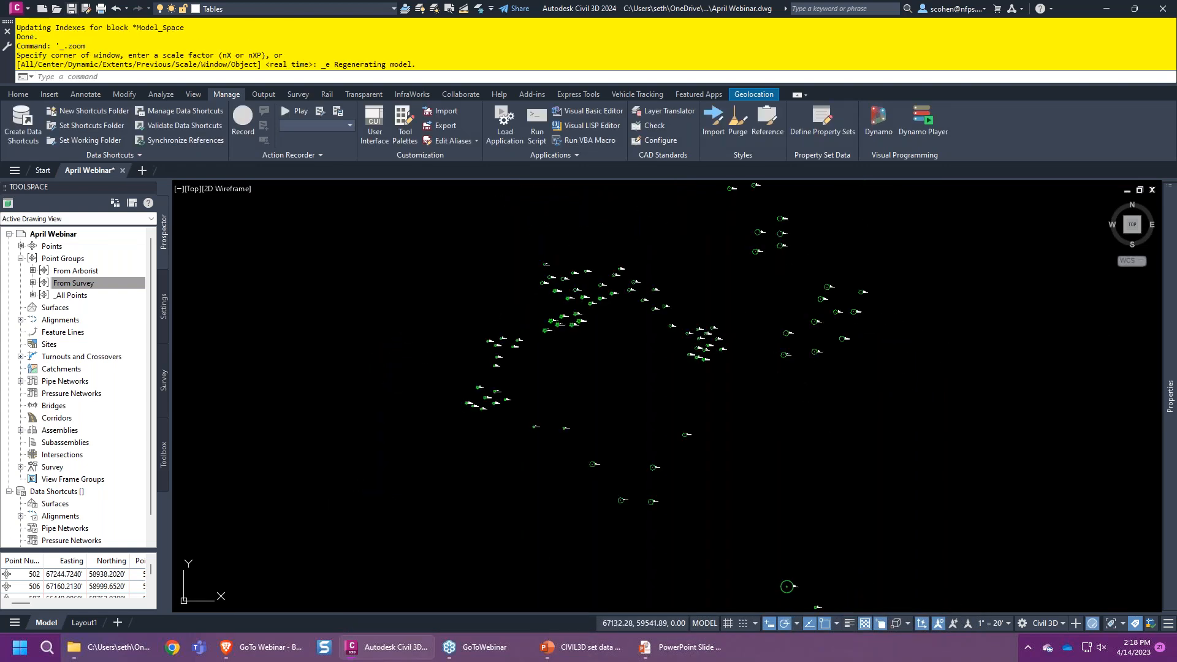
scroll(500, 389, up, 5)
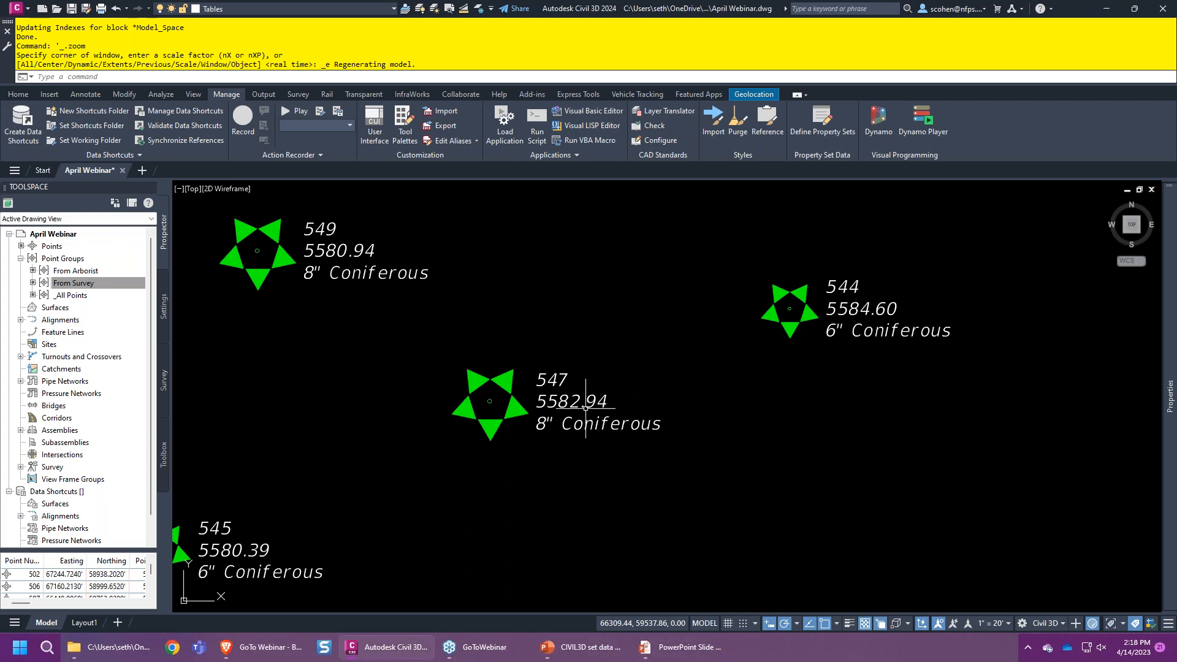
scroll(626, 437, down, 1)
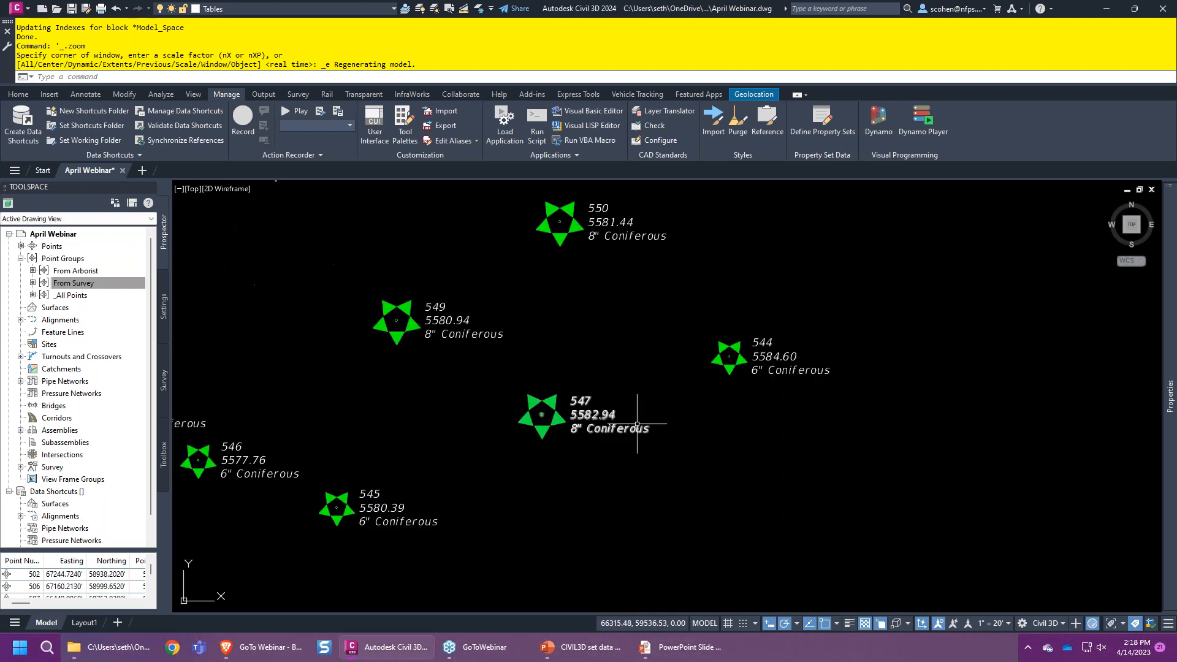
scroll(641, 420, down, 6)
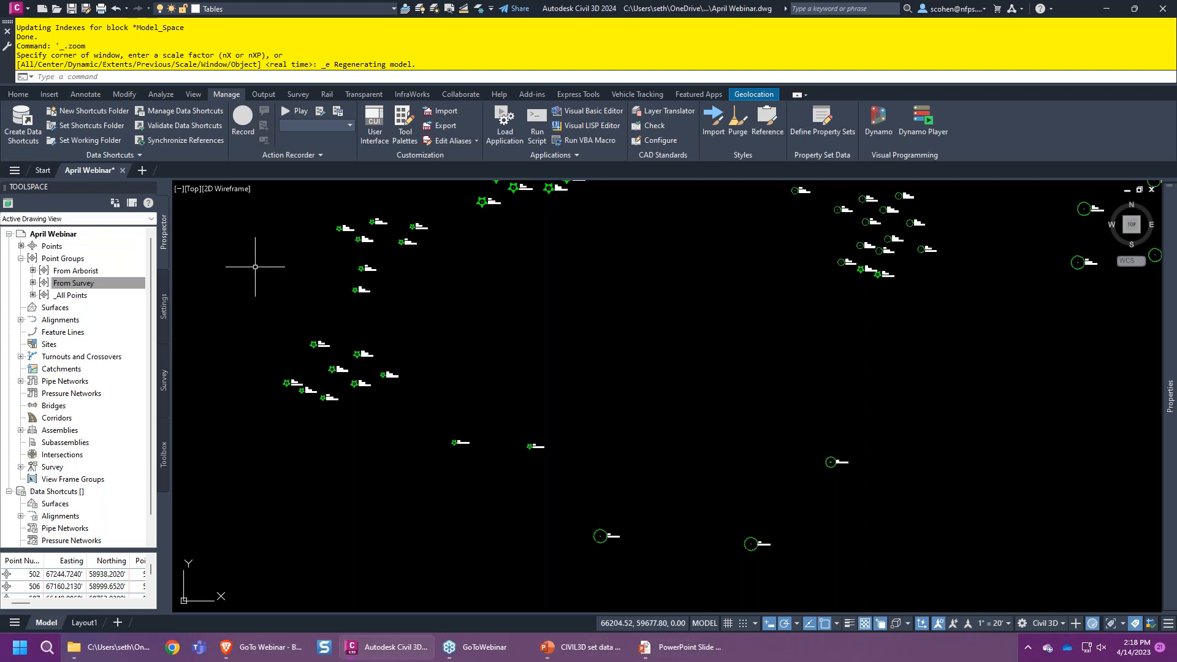
- Expand Point Label Styles in Settings and review the From Arborist group's properties without changes
click(163, 303)
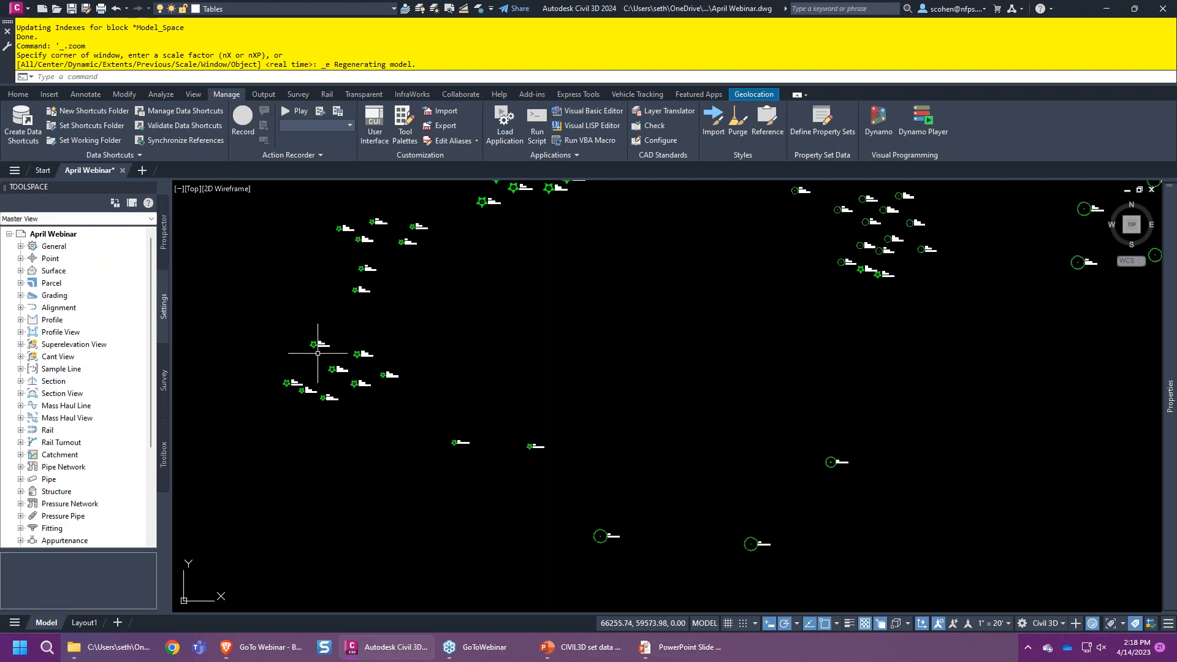
click(20, 258)
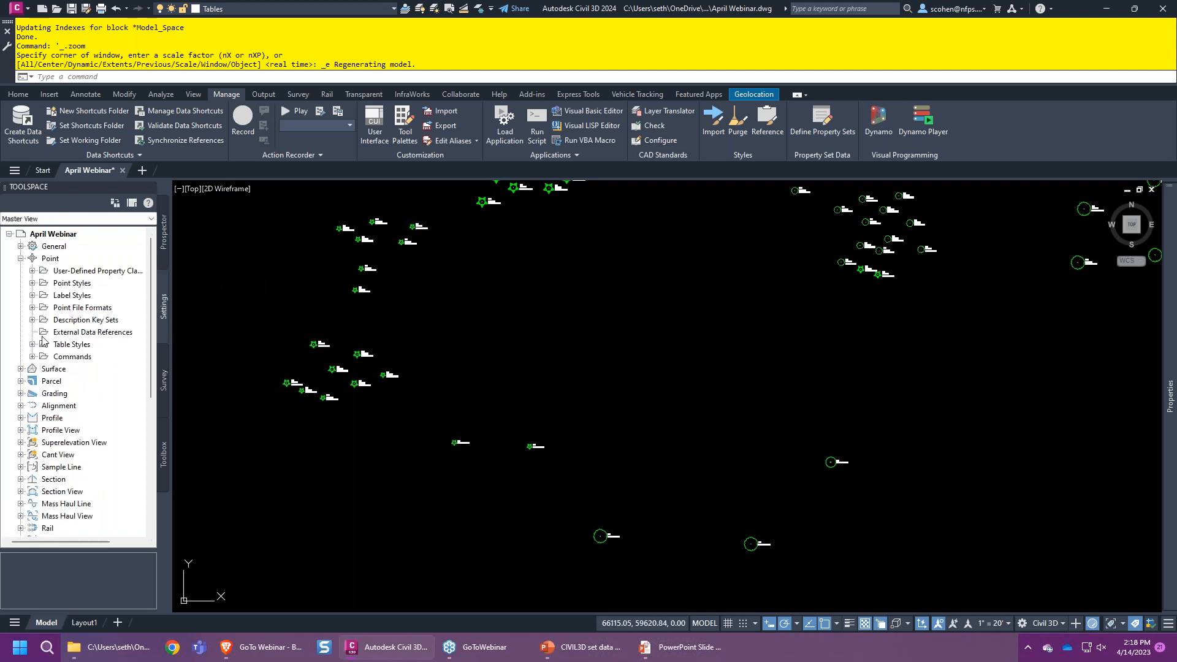
click(34, 296)
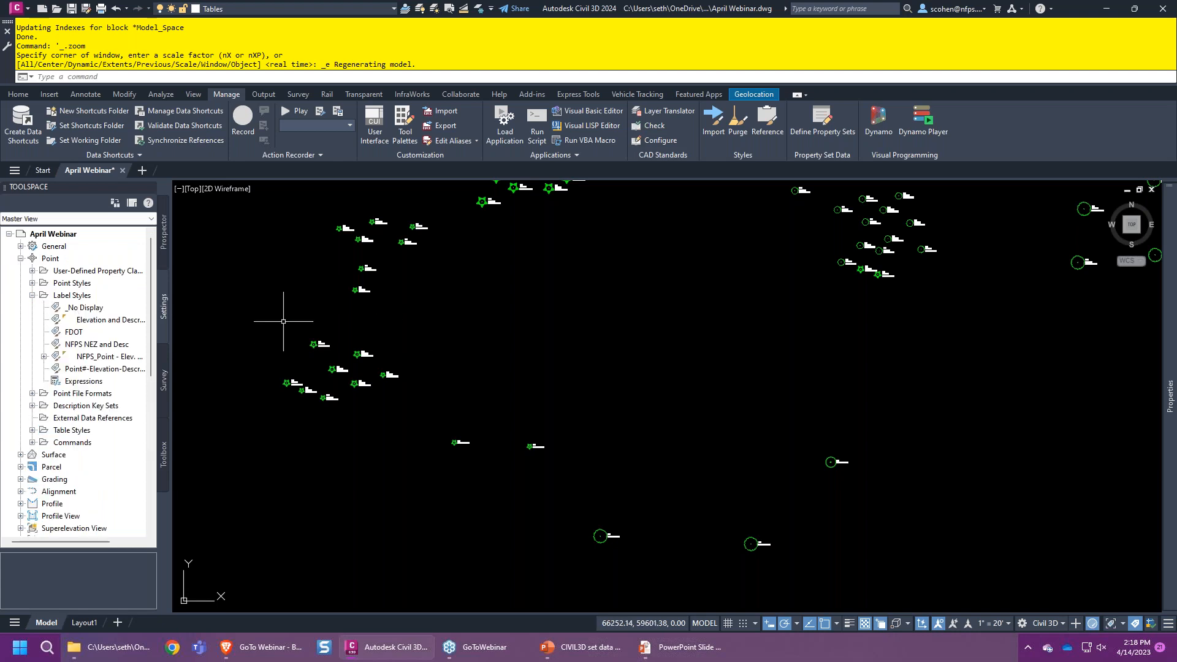
click(164, 245)
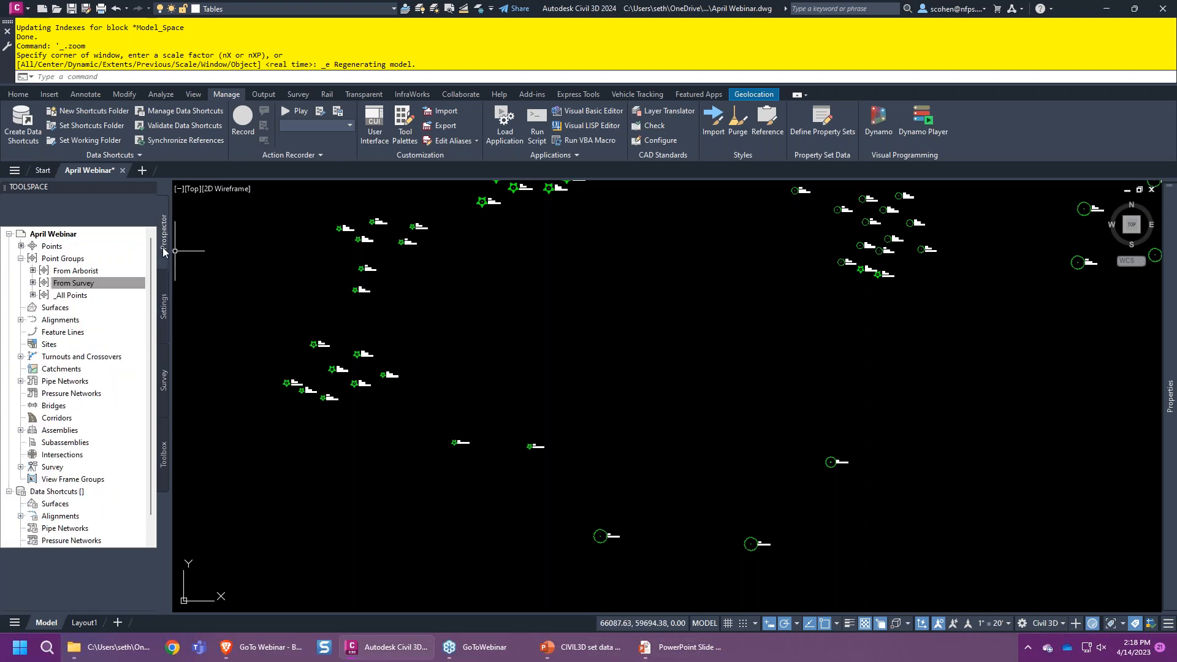
right_click(85, 274)
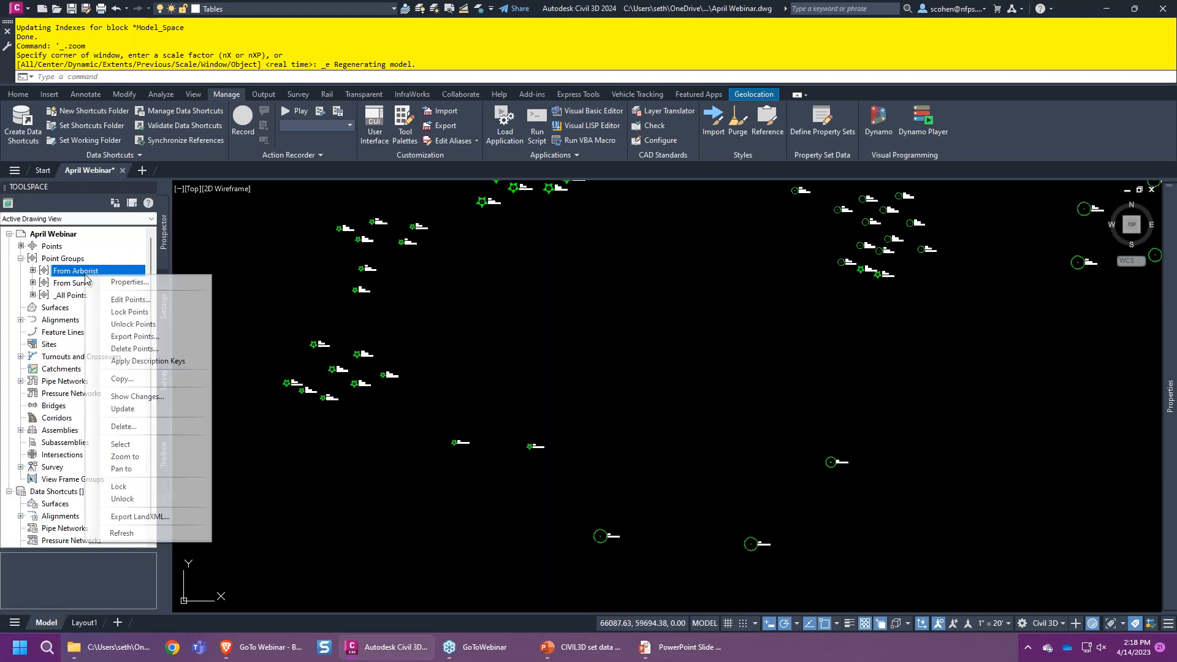
click(129, 282)
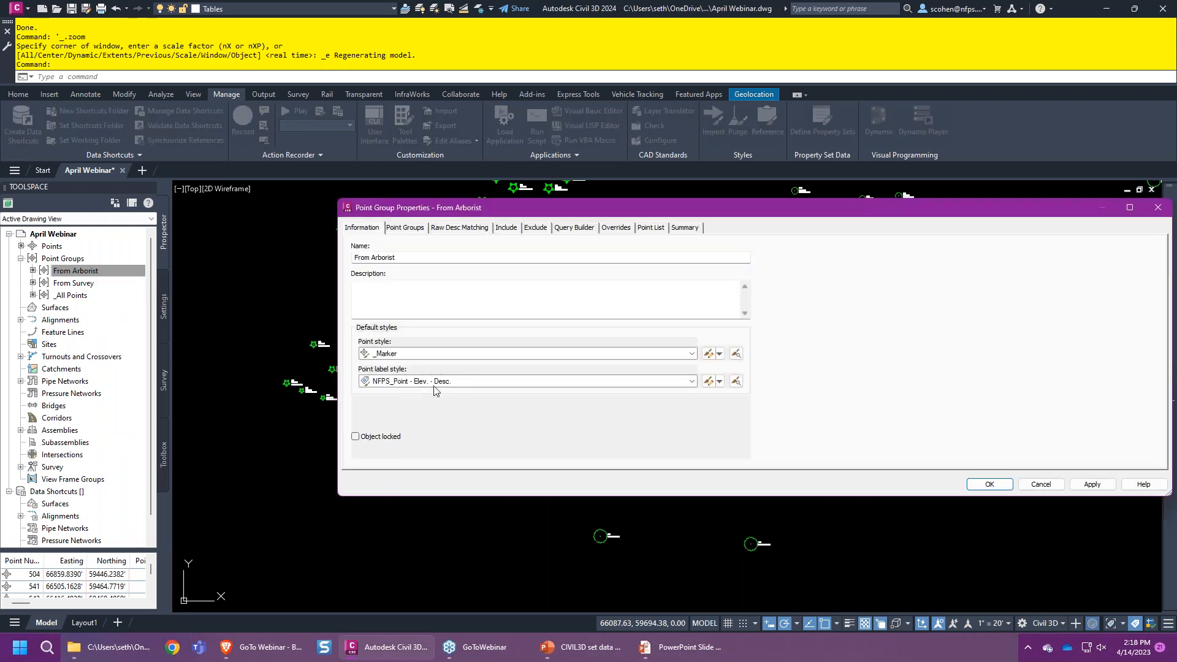
click(1040, 484)
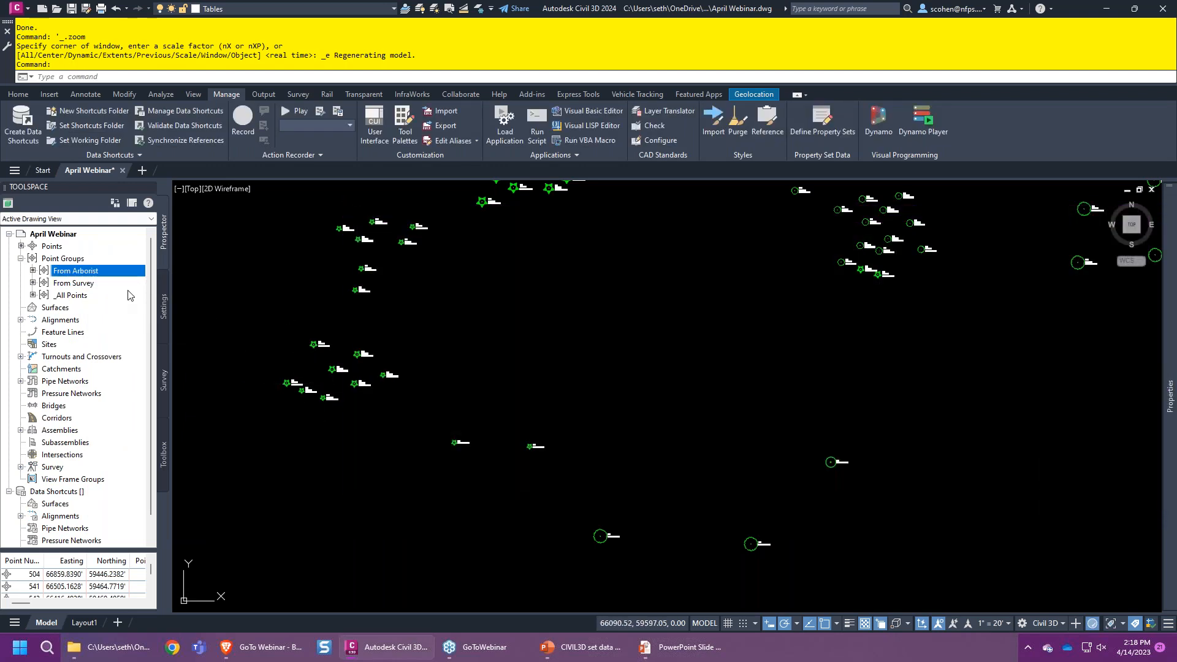
- Create a new child label style from NFPS_Point - Elev. - Desc. and select its name
click(162, 306)
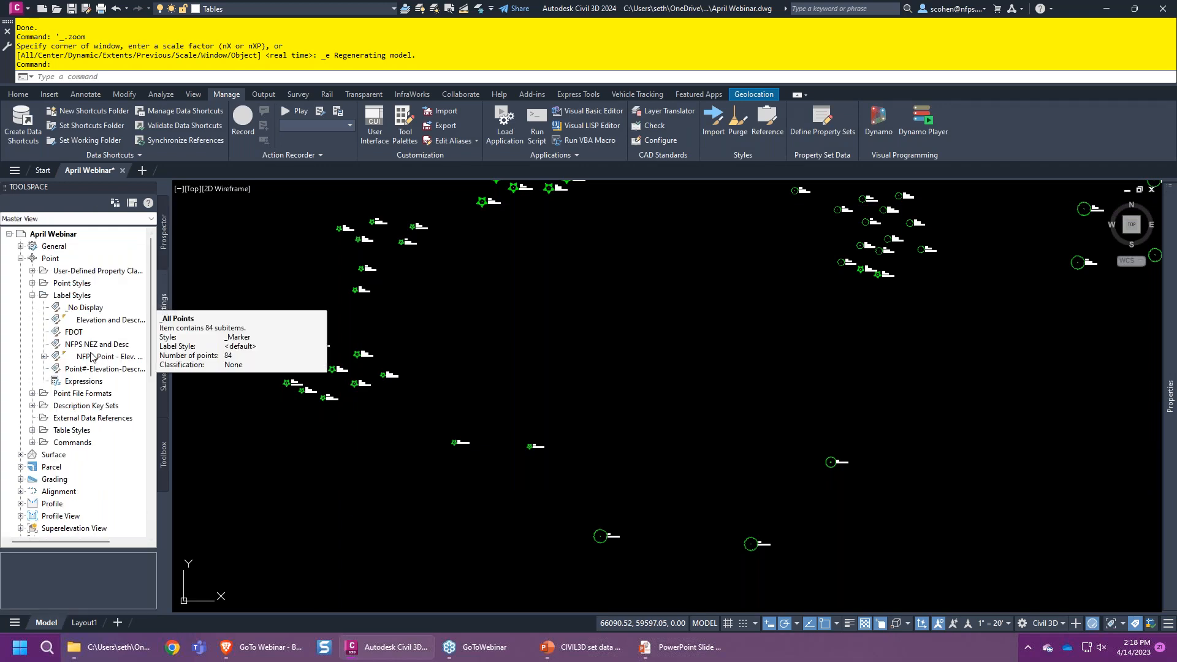
click(44, 356)
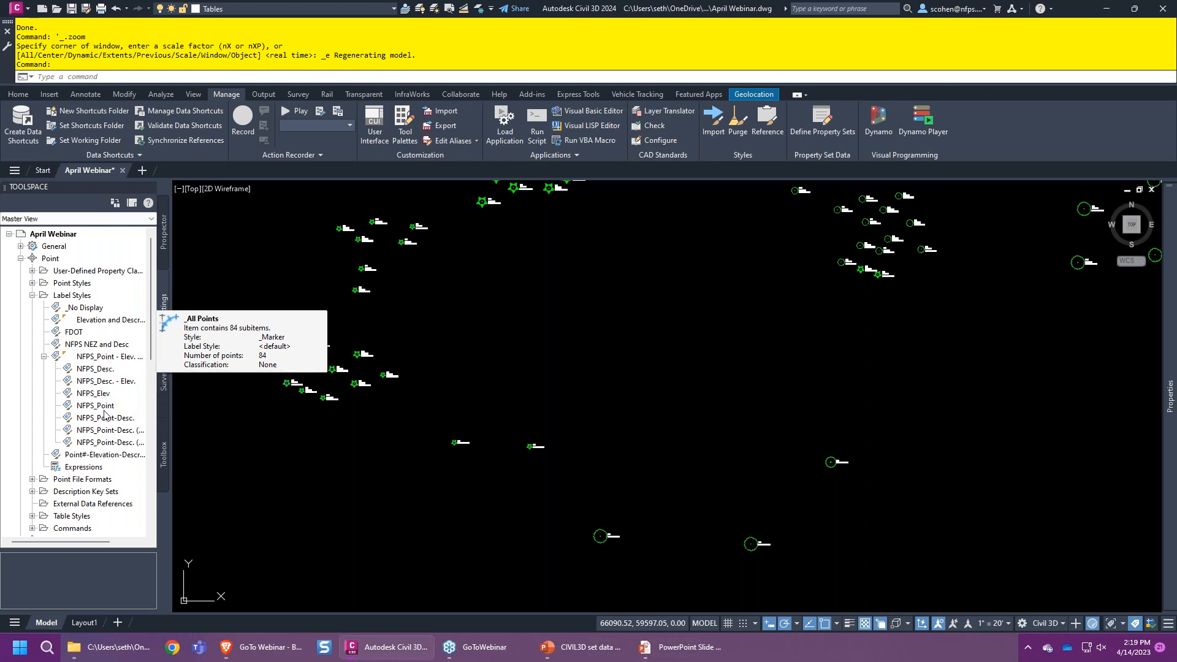
right_click(111, 356)
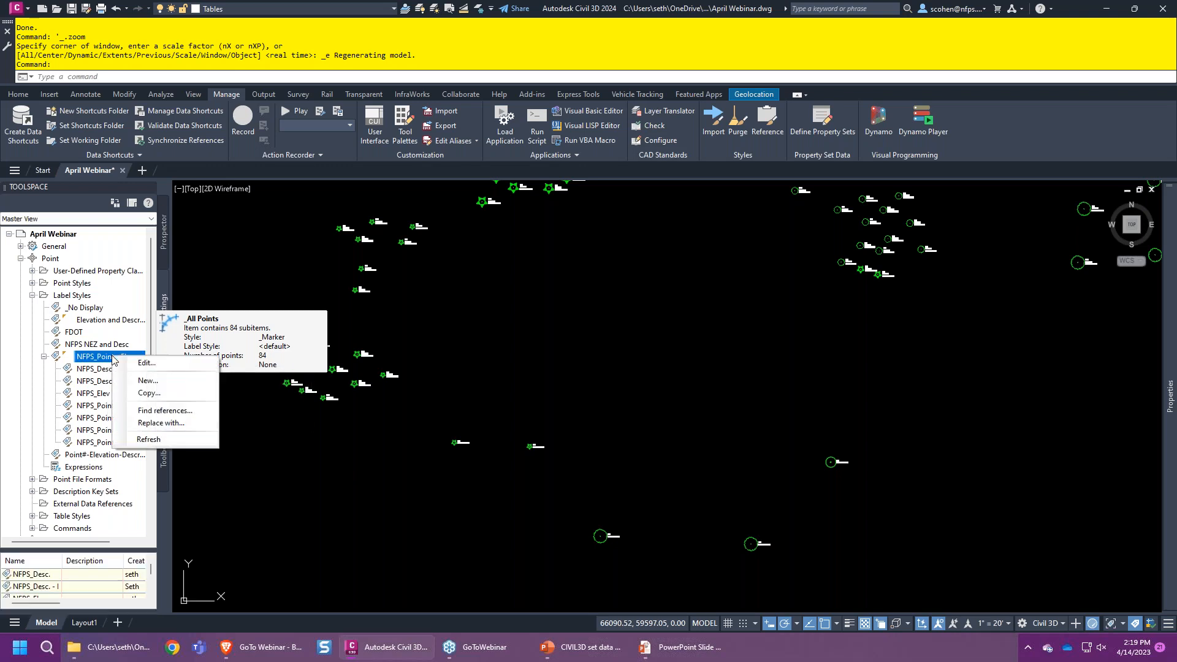
click(152, 380)
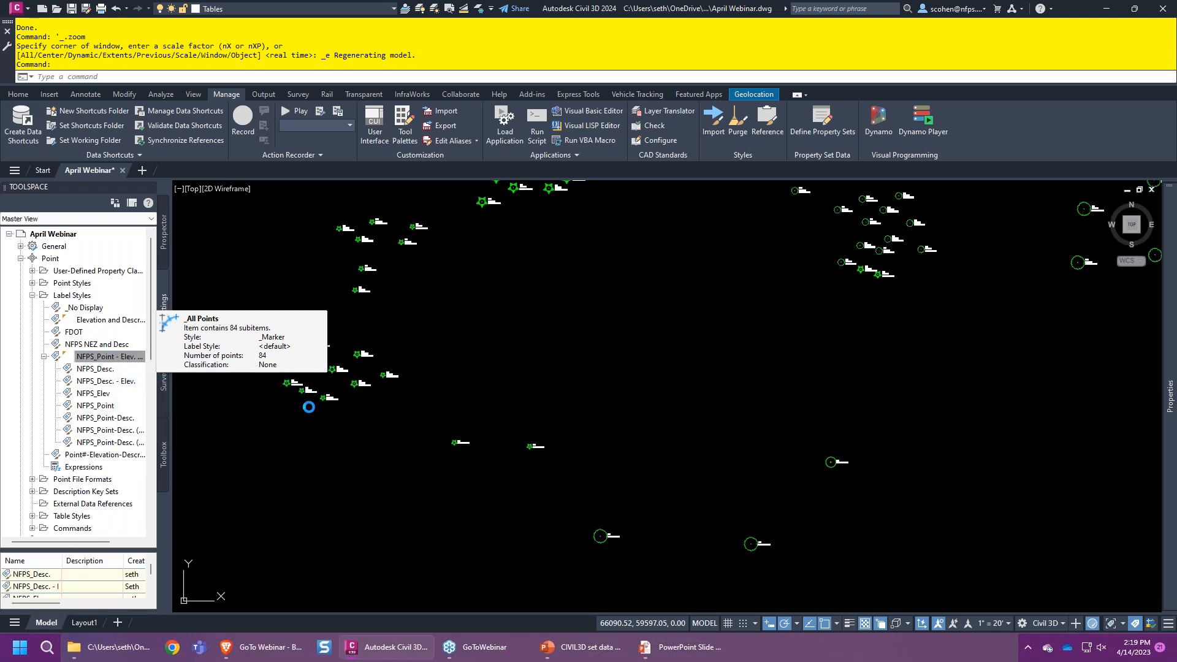
double_click(387, 147)
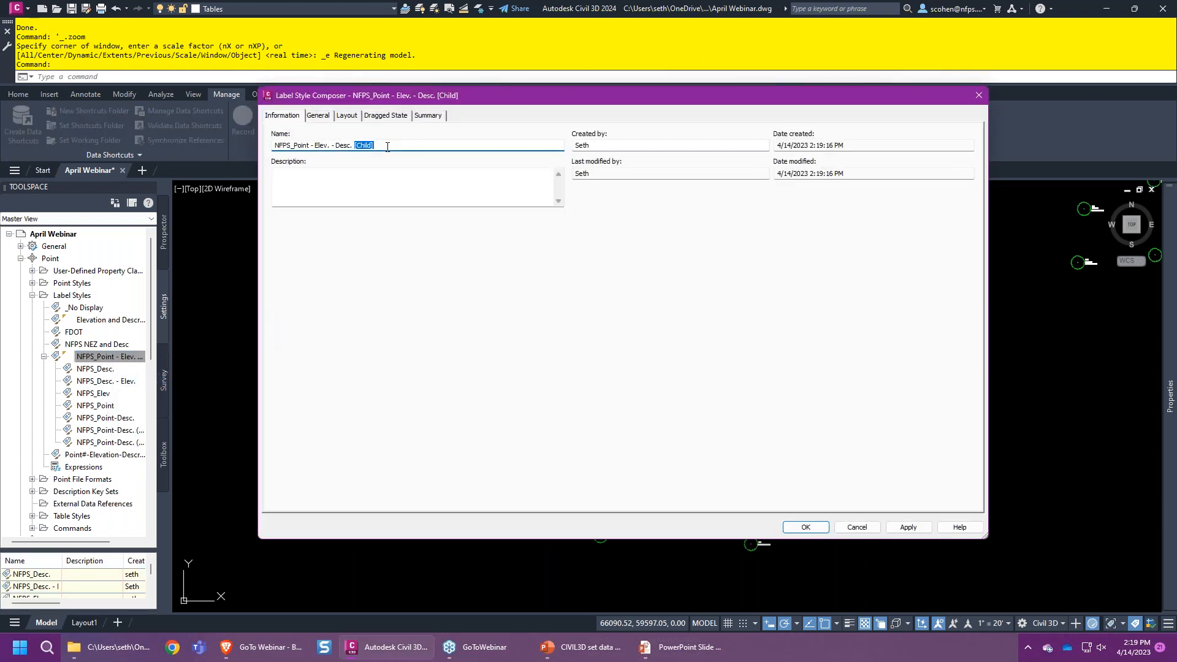
- Rename the child label style to TREE INFO
key(BackSpace)
key(BackSpace)
key(BackSpace)
key(BackSpace)
key(BackSpace)
key(BackSpace)
key(BackSpace)
key(BackSpace)
key(BackSpace)
key(BackSpace)
key(BackSpace)
key(BackSpace)
text(TREE INF)
click(316, 115)
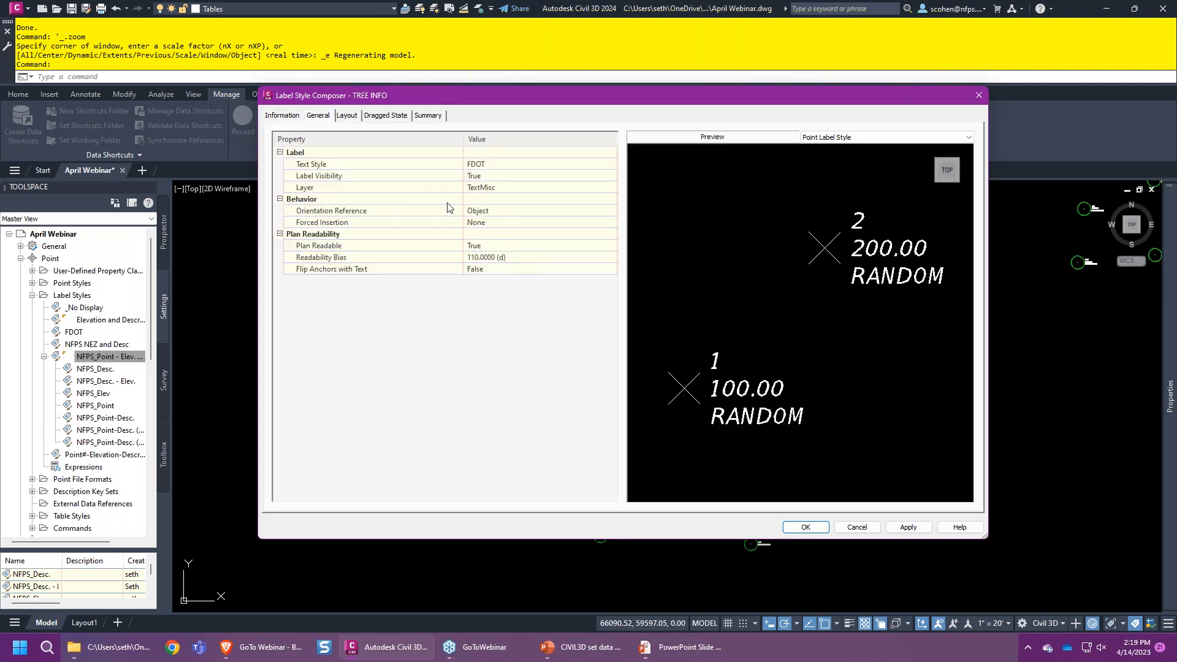
click(347, 116)
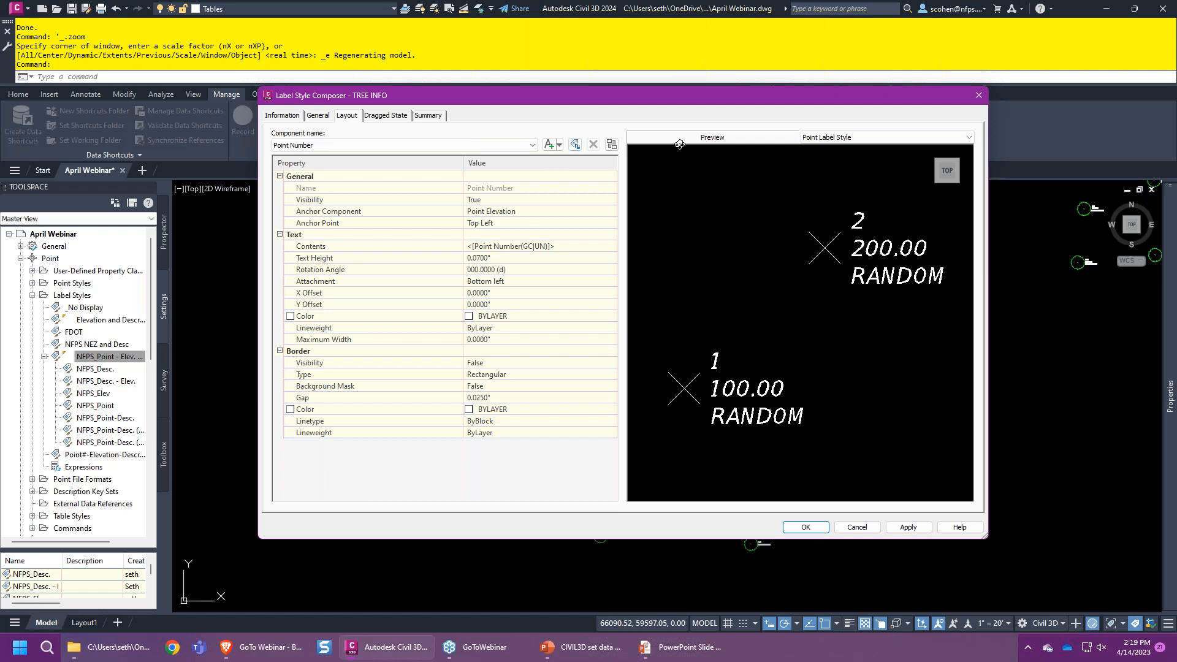
- Set the Point Elevation component's Visibility to False
drag(662, 92, 562, 69)
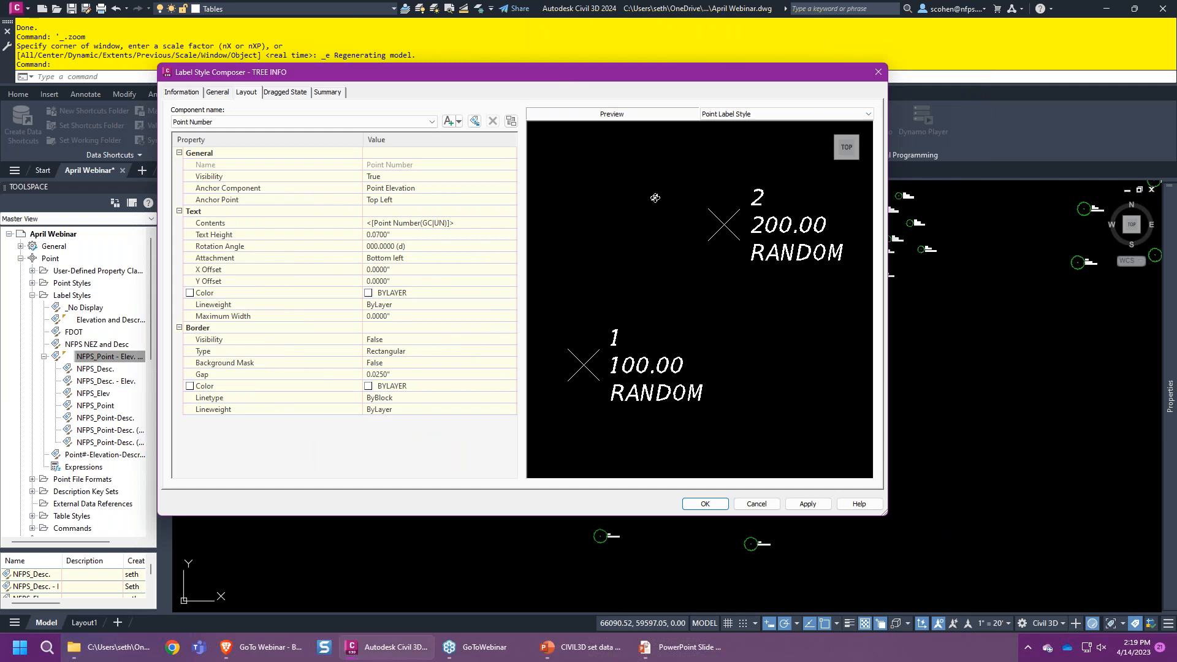
click(388, 121)
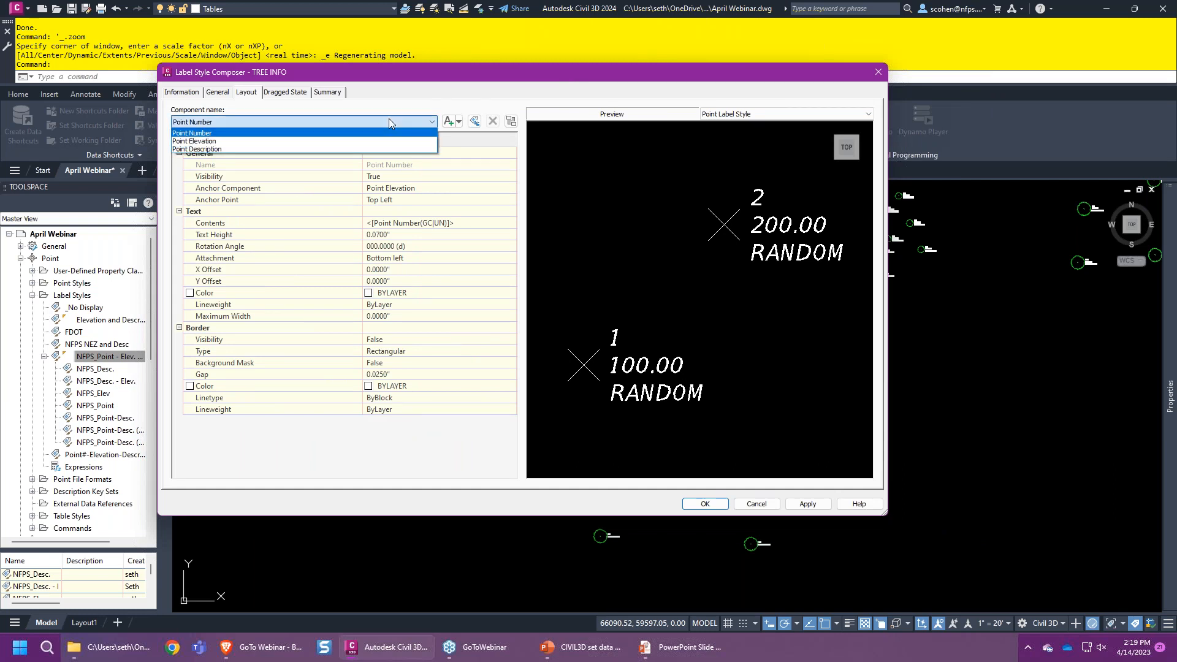
click(233, 141)
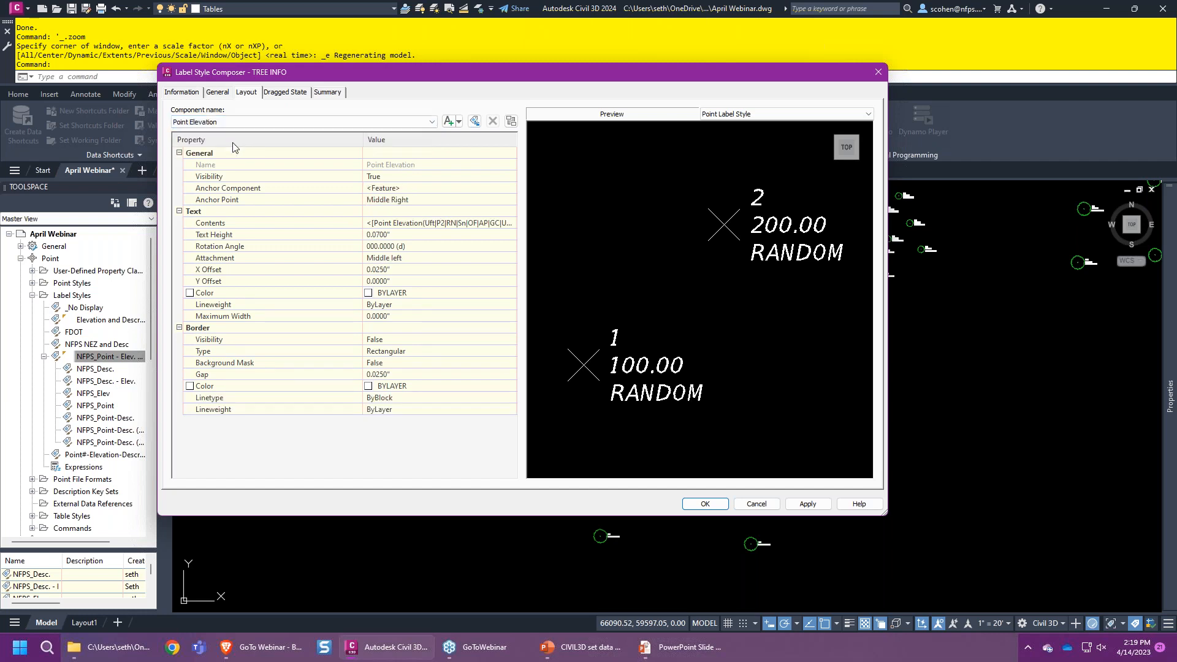
click(401, 177)
click(401, 178)
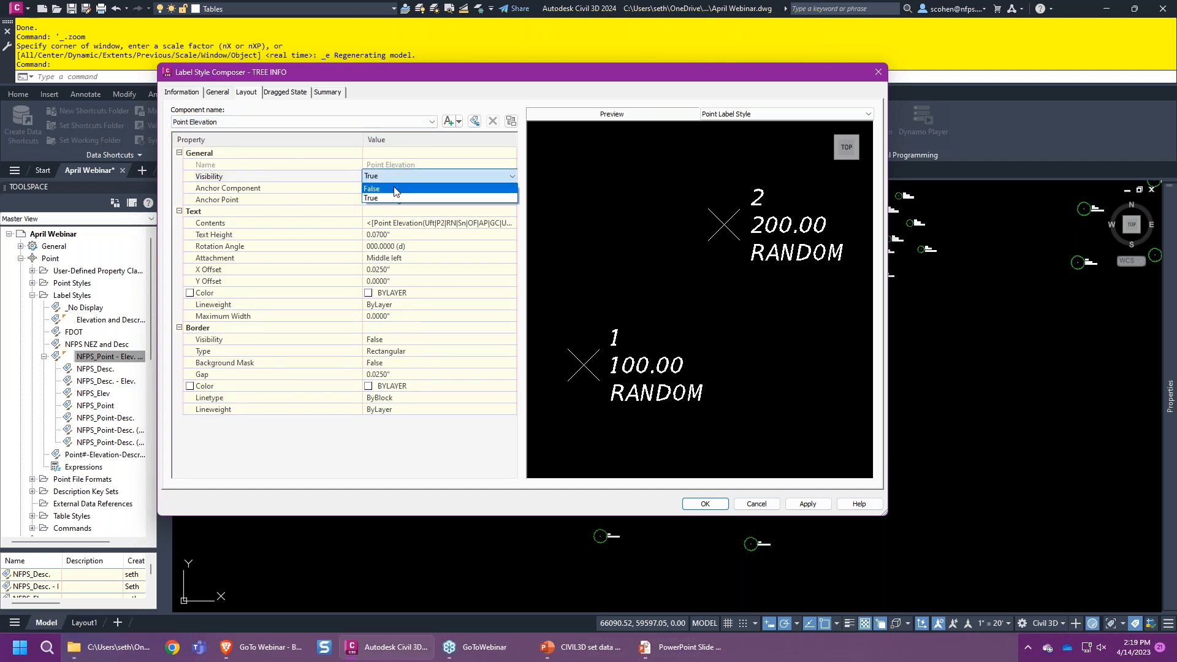
click(402, 194)
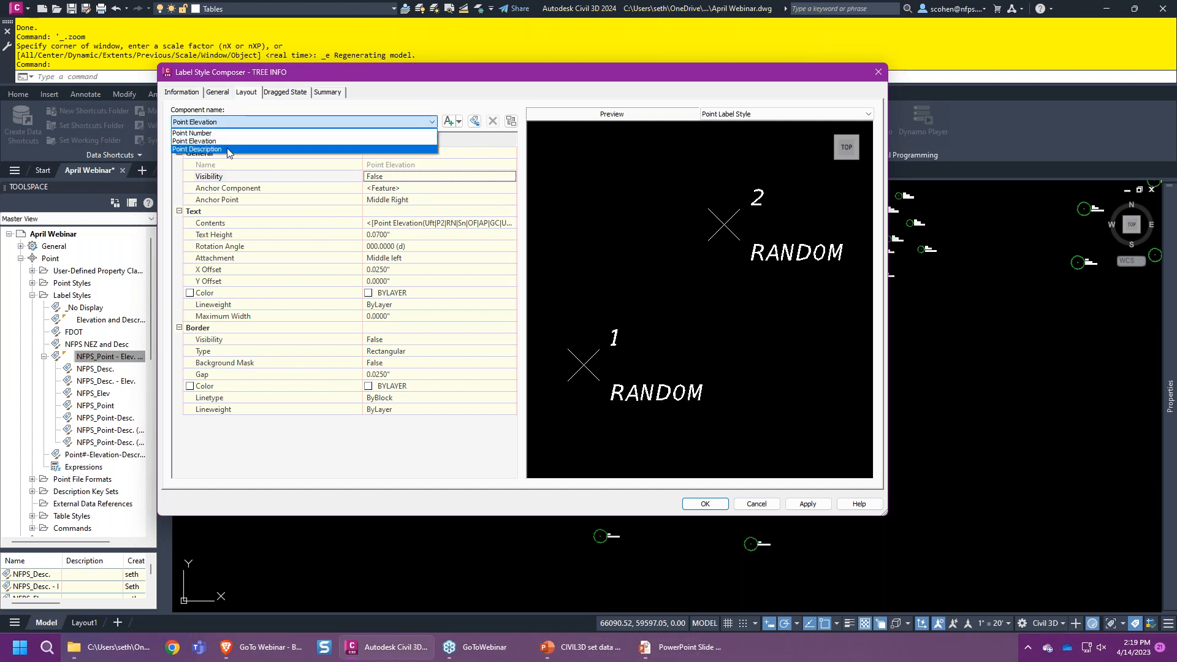
- Anchor the Point Description component to Point Number
click(226, 149)
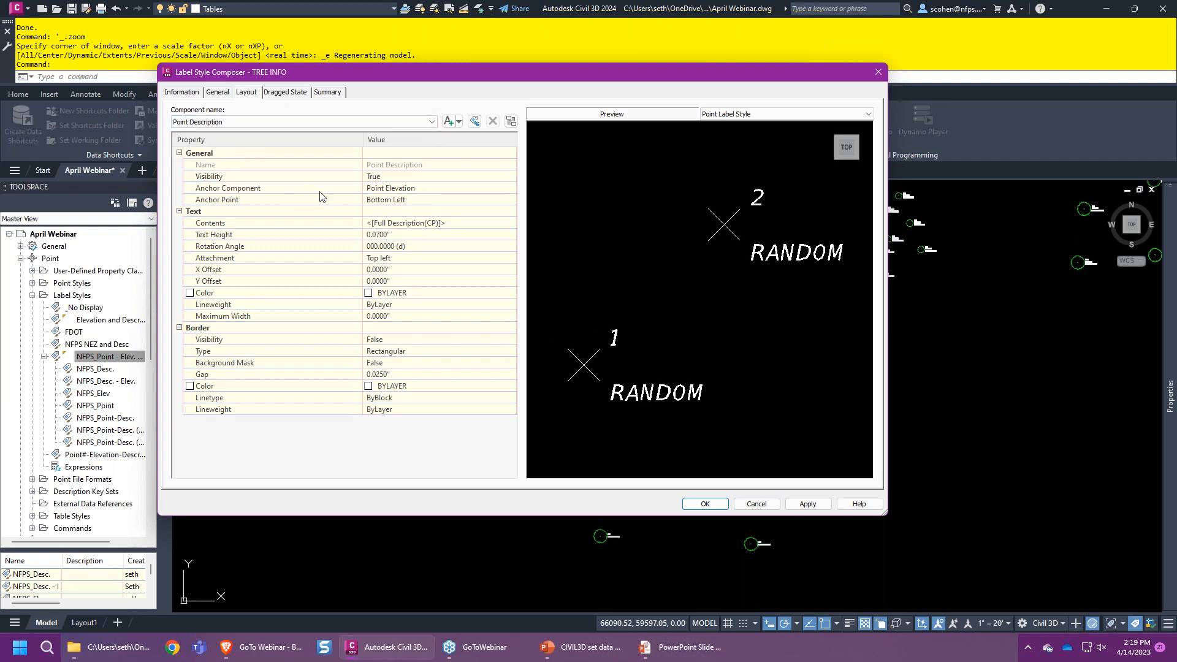
click(405, 188)
click(415, 190)
click(398, 219)
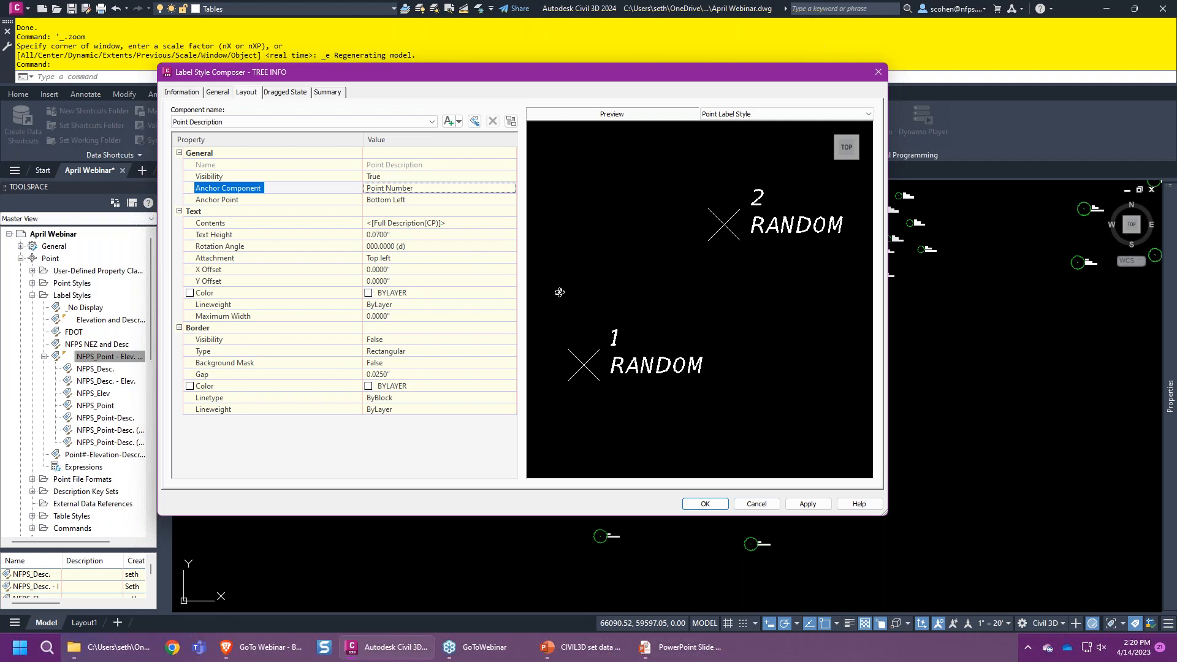
- Add a new text component named TREE INFO to the label style
click(458, 122)
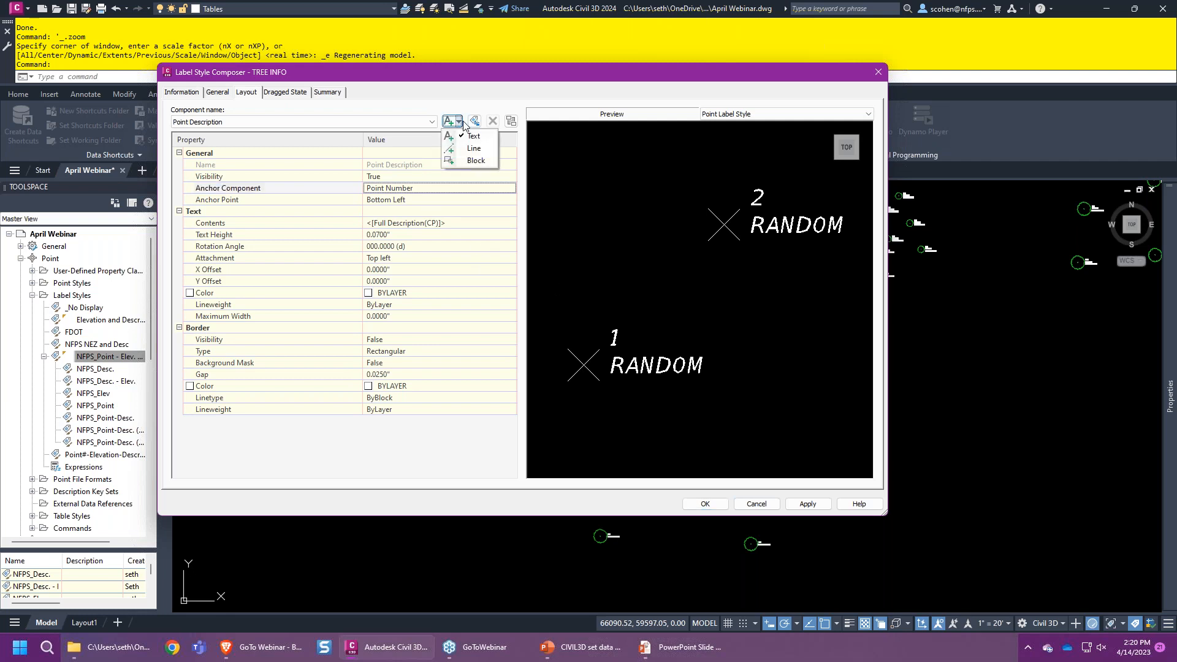
click(473, 136)
click(422, 163)
text(TR)
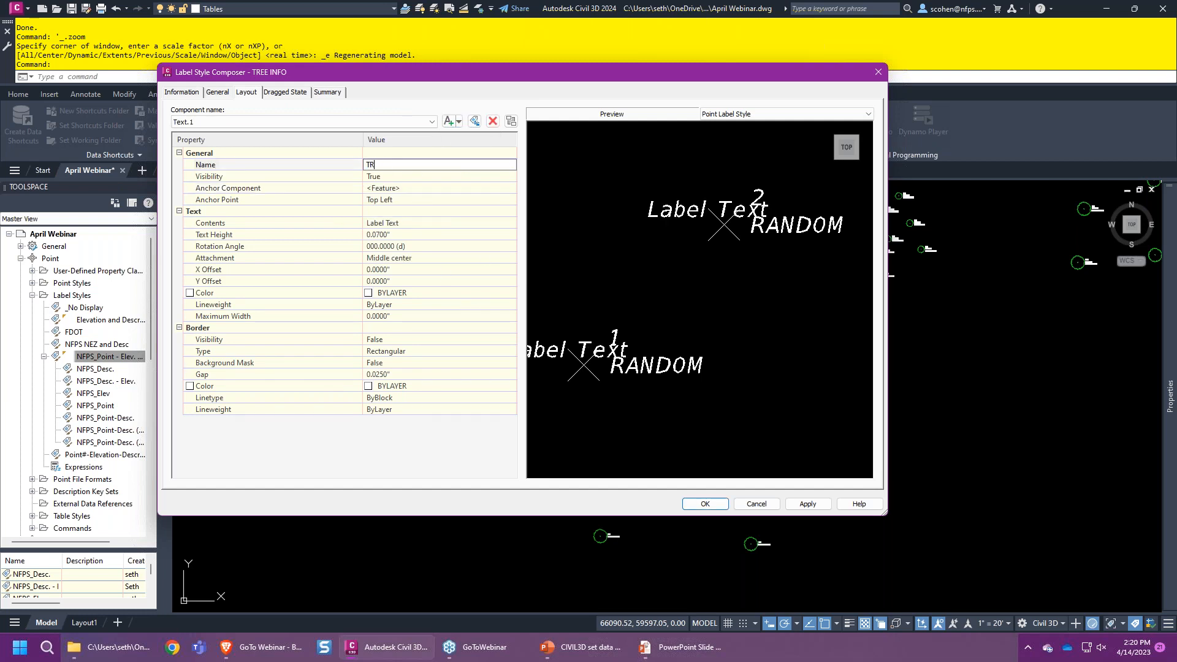
text(EE INFO)
drag(600, 388, 699, 367)
scroll(699, 368, up, 2)
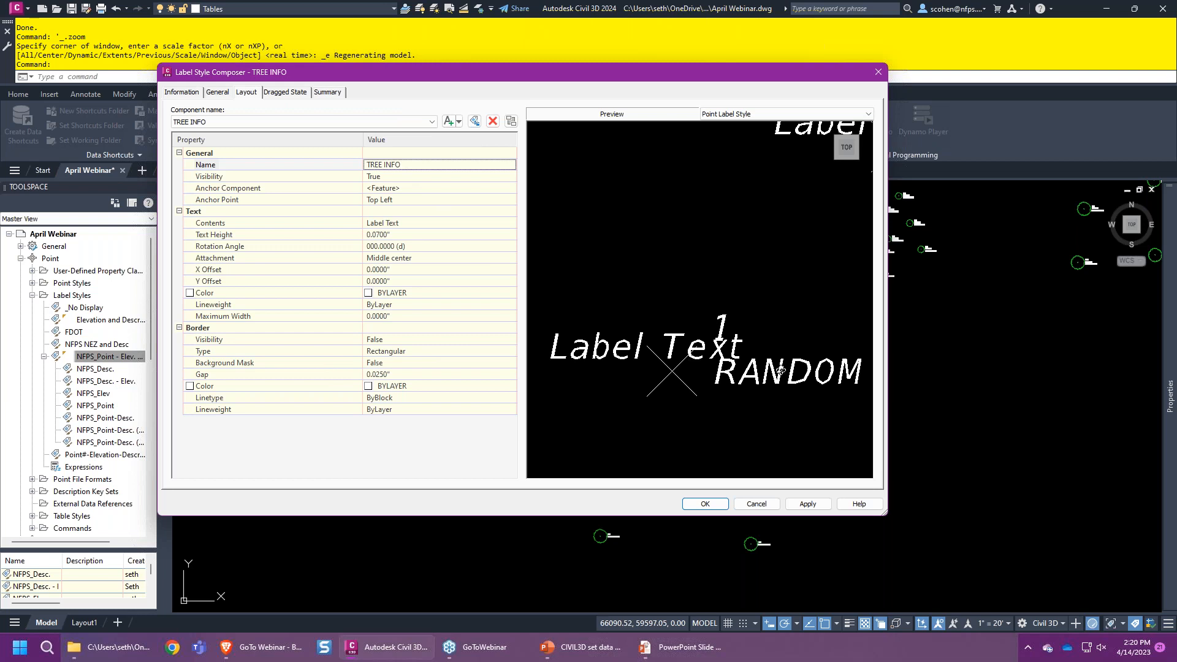
- Anchor TREE INFO to Point Description at the Bottom Left anchor point
click(406, 190)
click(407, 192)
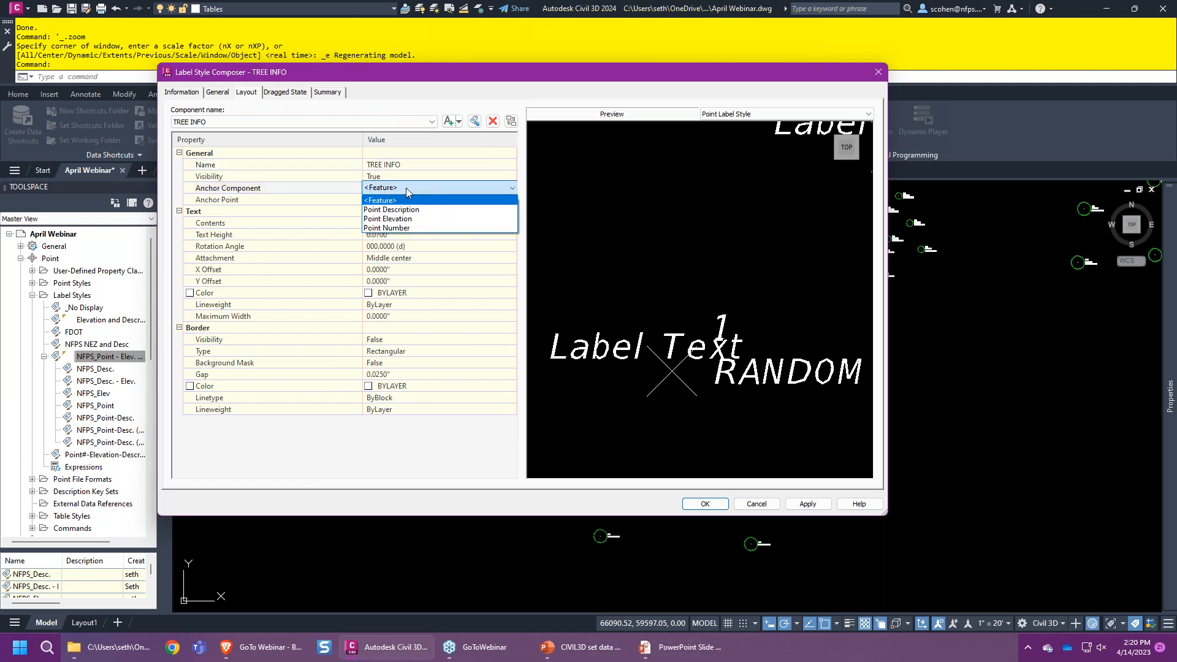
click(409, 205)
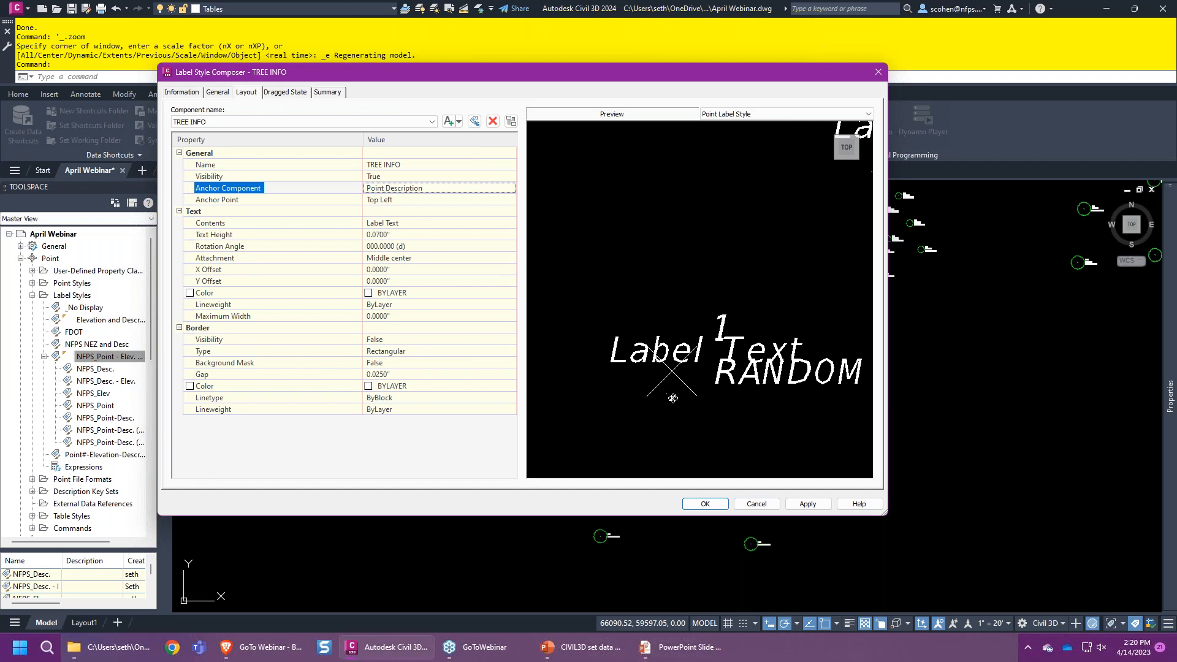
scroll(747, 376, up, 2)
middle_drag(756, 389, 710, 330)
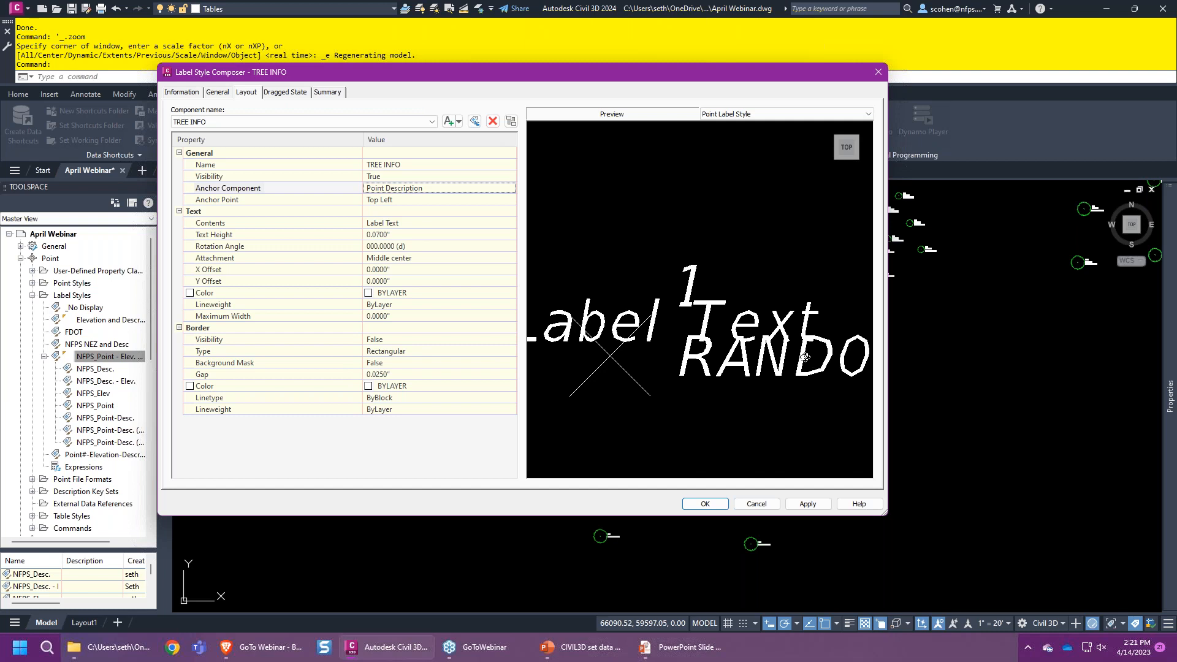
click(421, 199)
key(Down)
key(Down)
key(Down)
key(Down)
key(Down)
key(Down)
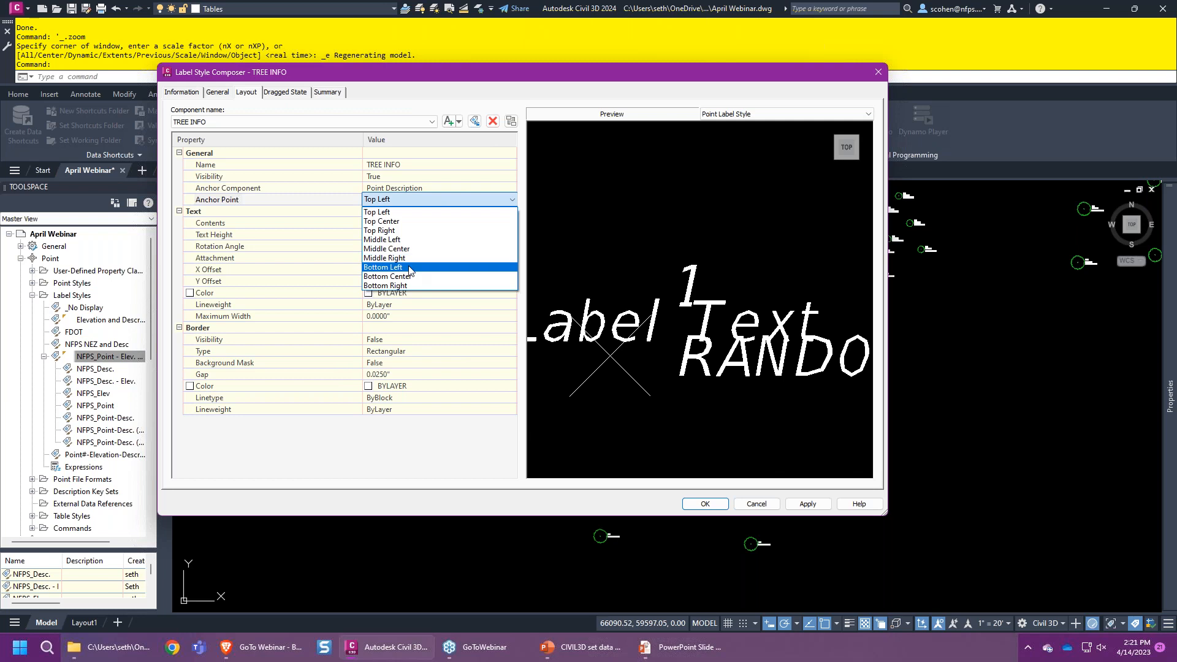
key(Return)
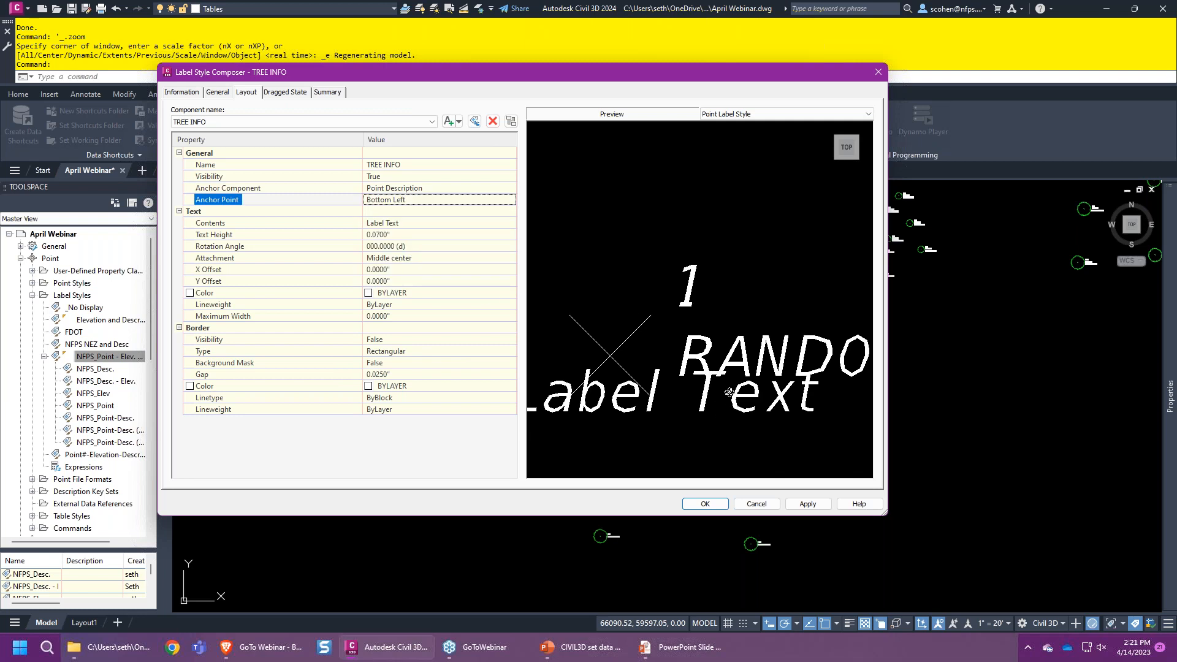
- Set the TREE INFO text attachment to Top left and open its Contents editor
scroll(746, 392, down, 2)
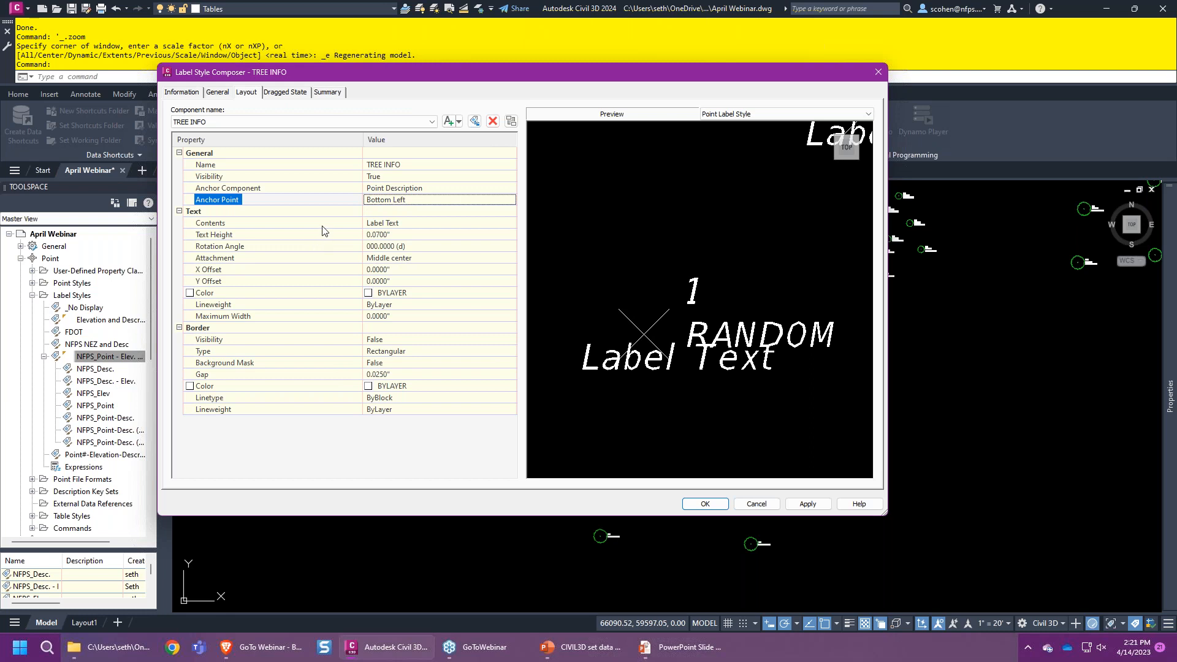
click(417, 259)
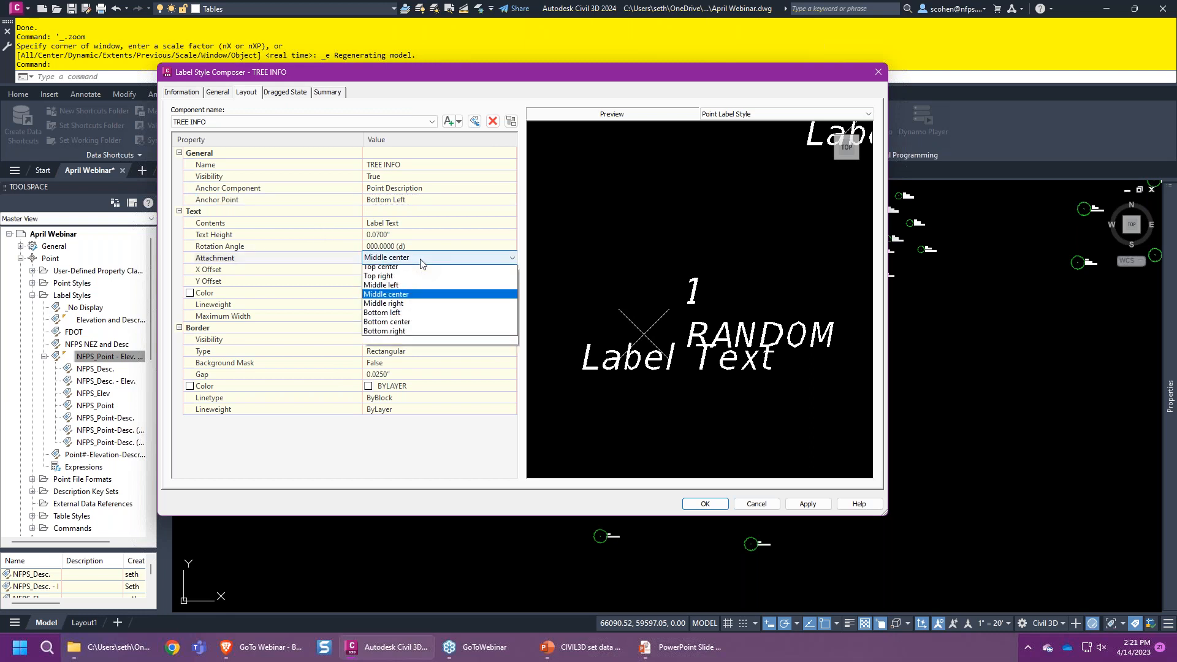
click(412, 270)
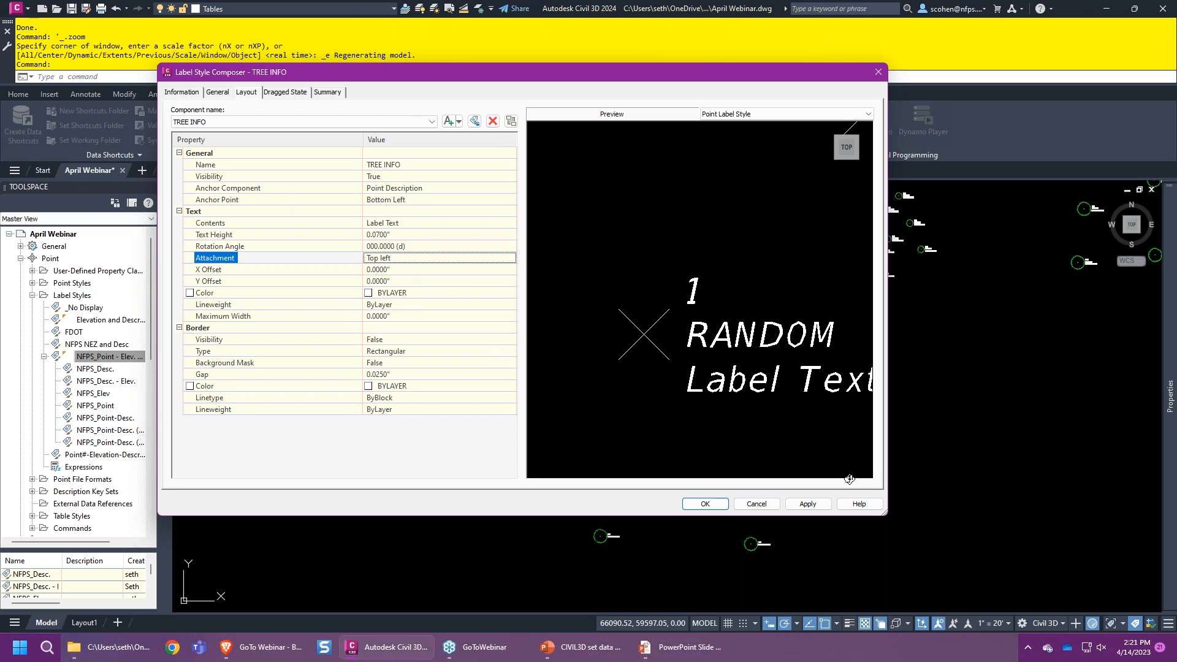
scroll(837, 391, down, 2)
middle_drag(800, 371, 737, 332)
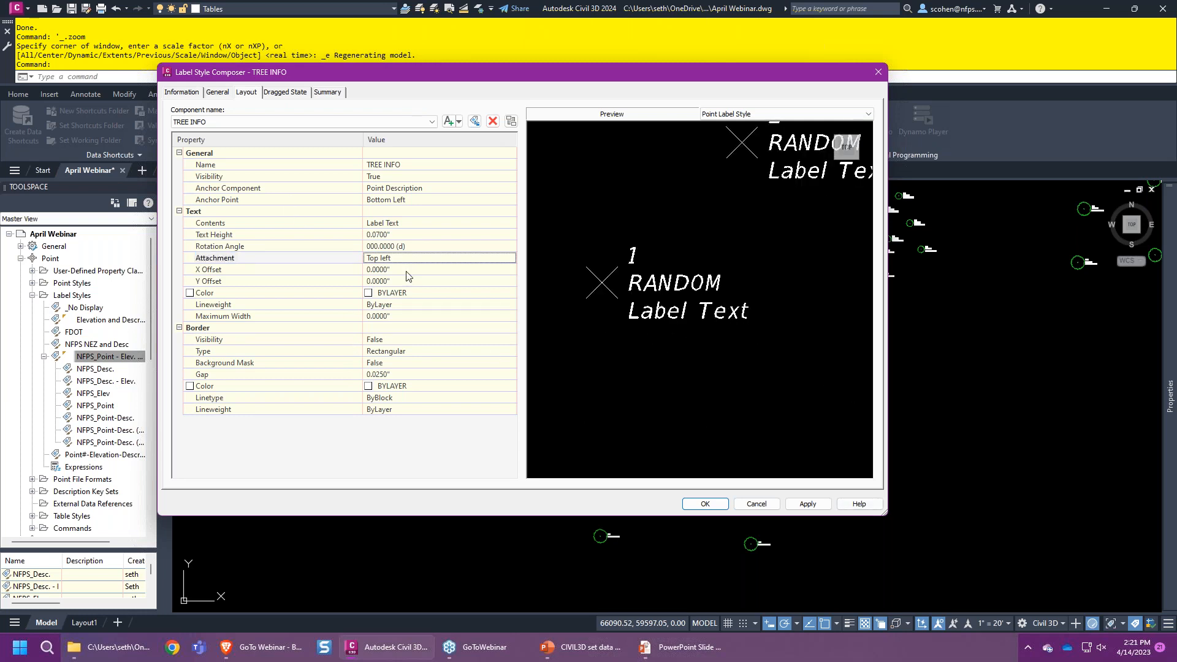
click(464, 224)
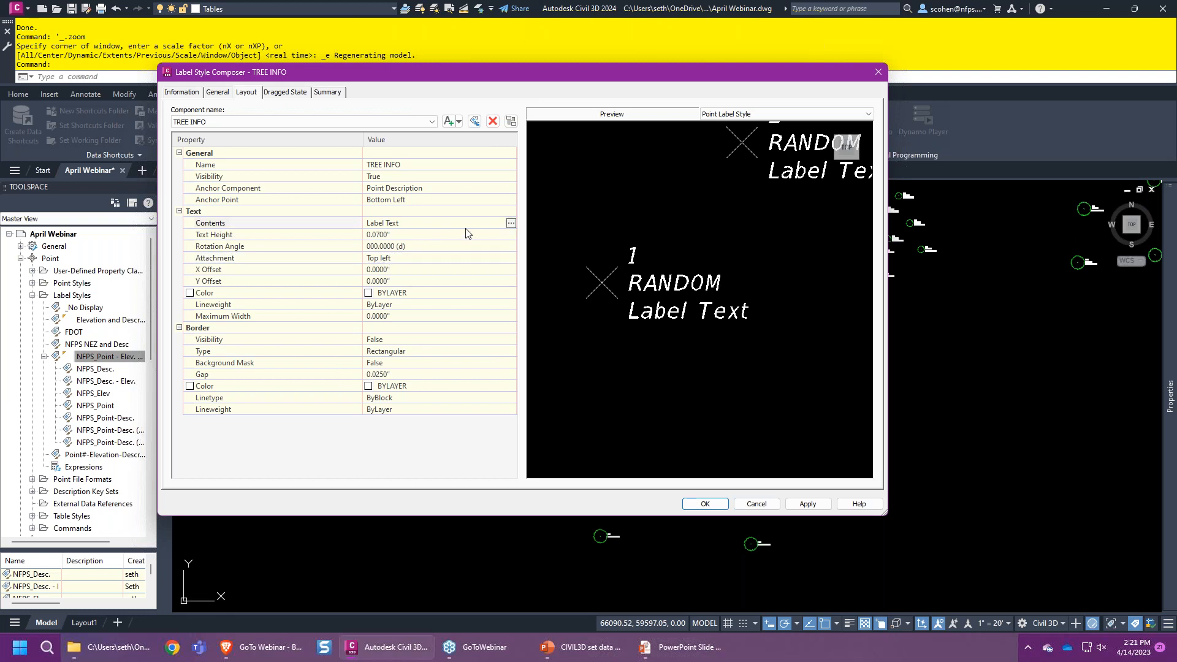
click(510, 222)
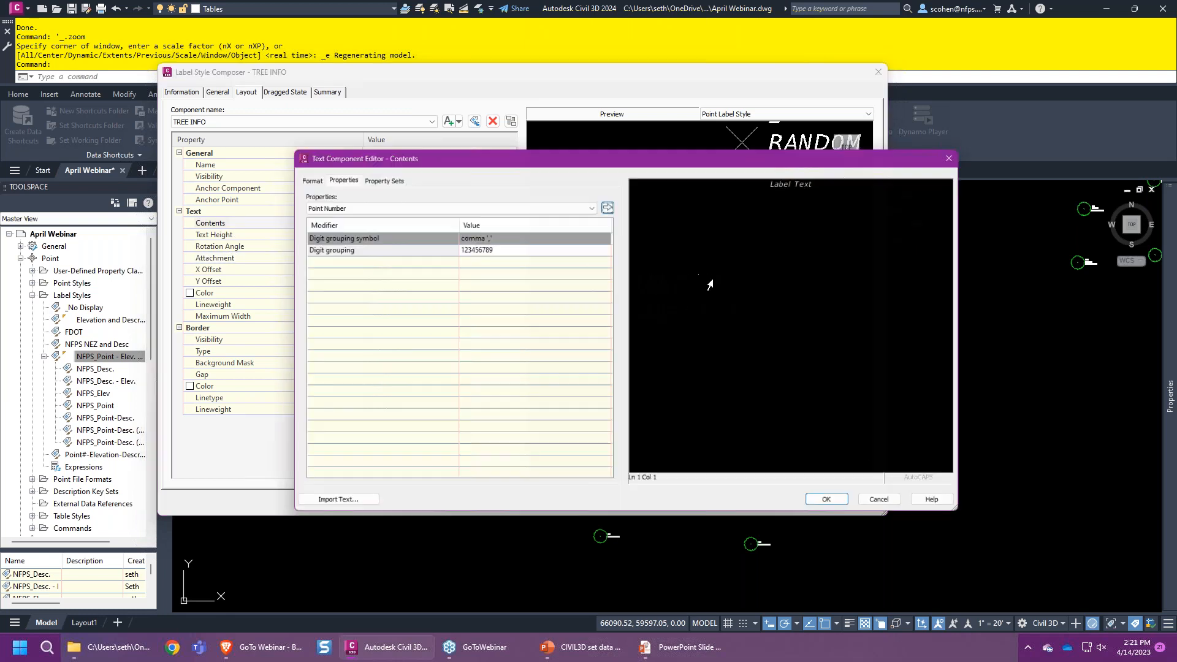
- Replace the placeholder Label Text with the heading LOQ:
key(ctrl+a)
key(Delete)
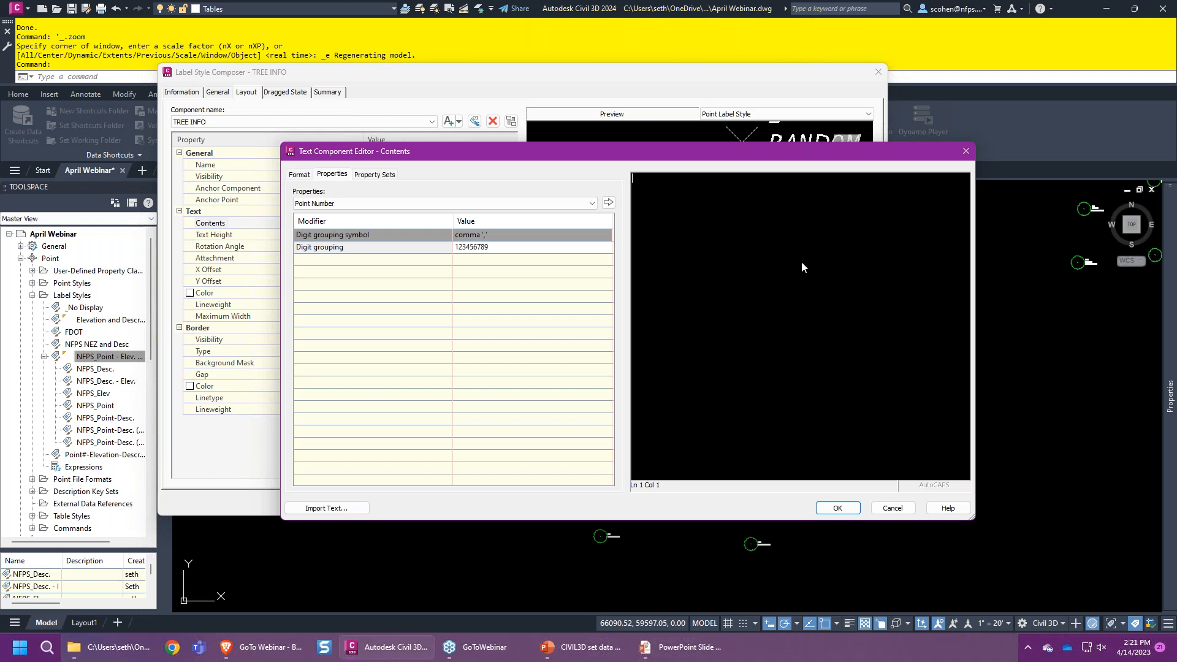
text(S)
key(BackSpace)
text(LOO)
- Insert the Tree Information LOQ property in upper case after the heading
click(382, 178)
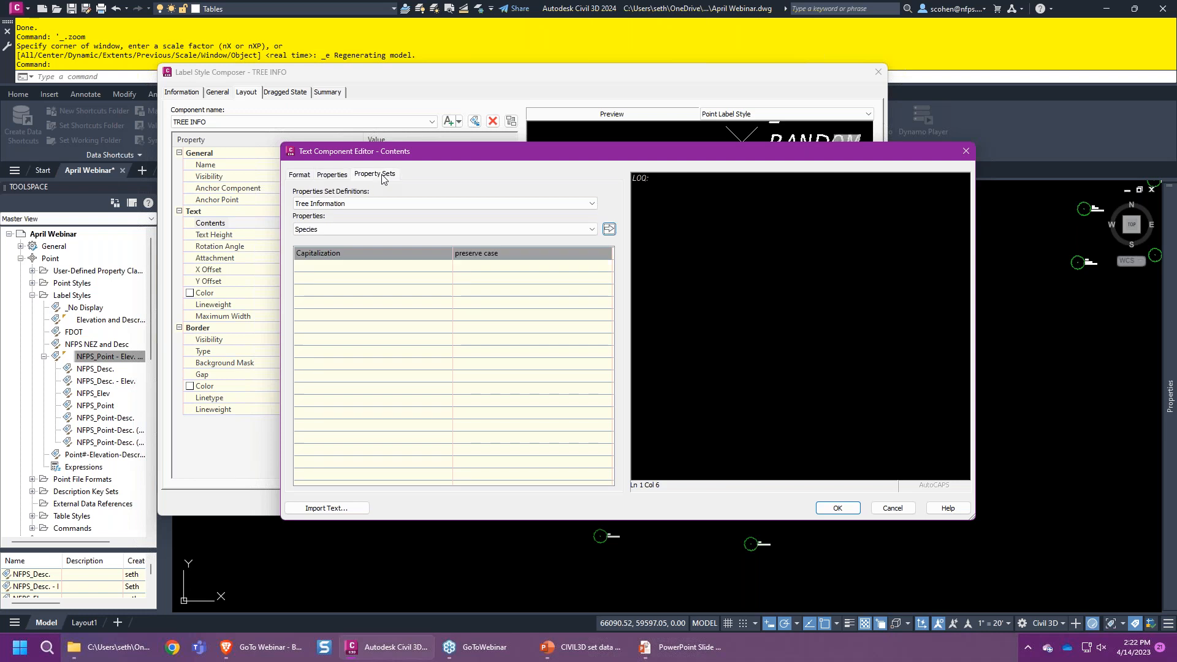
click(402, 206)
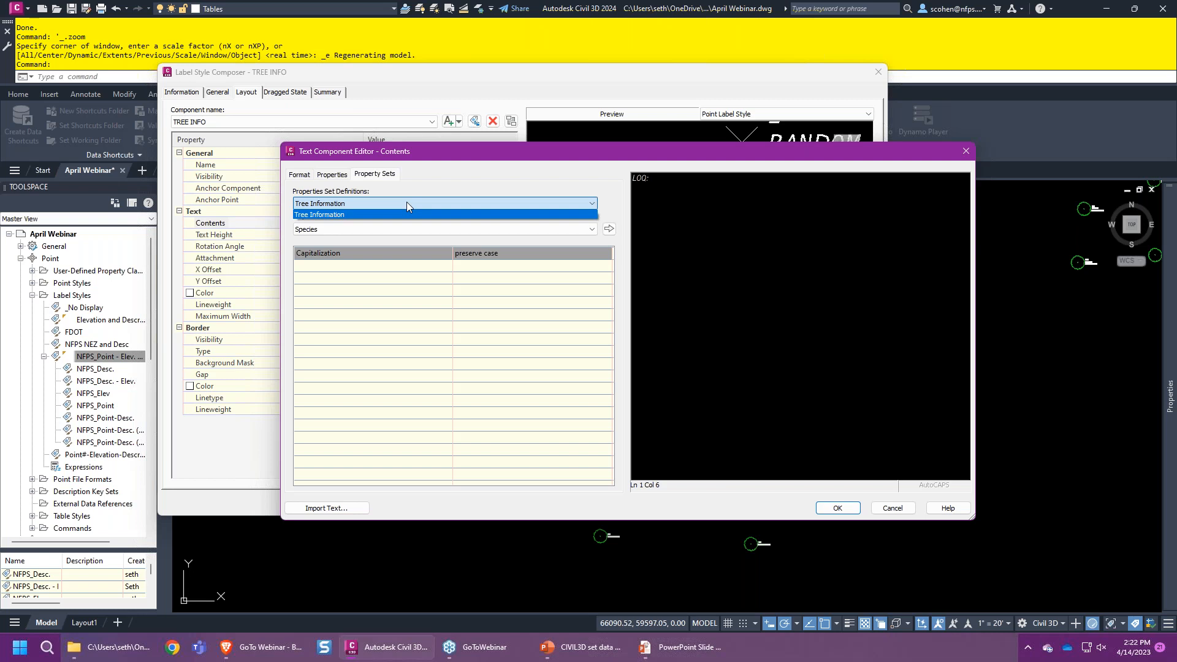
click(406, 202)
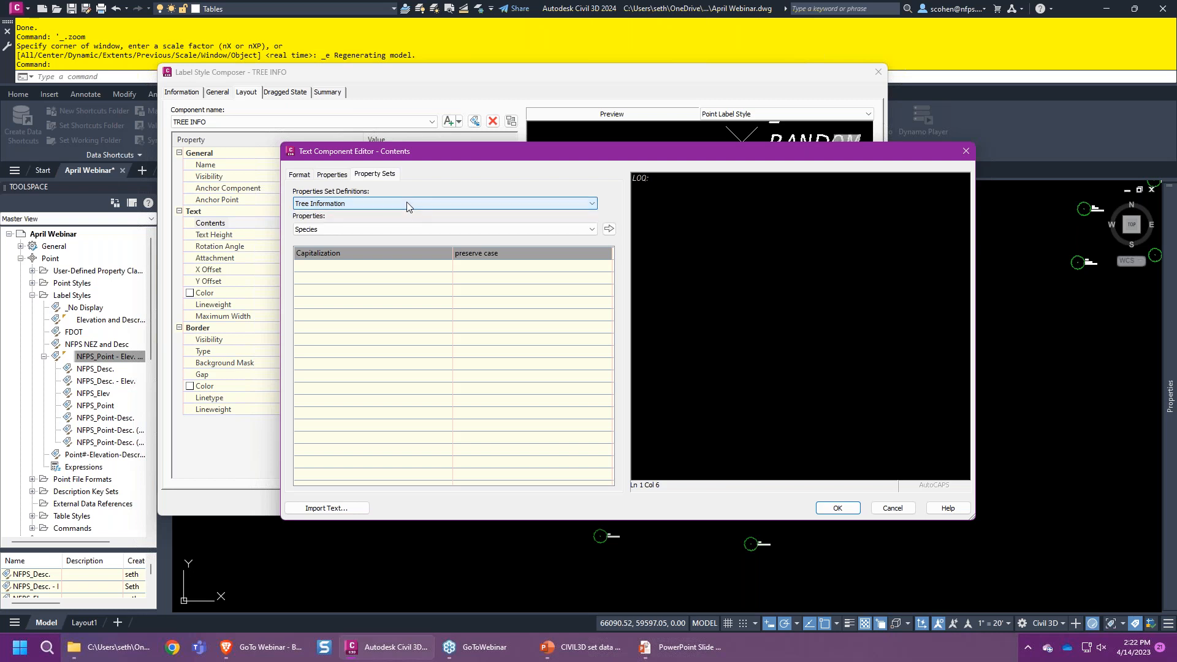
click(388, 228)
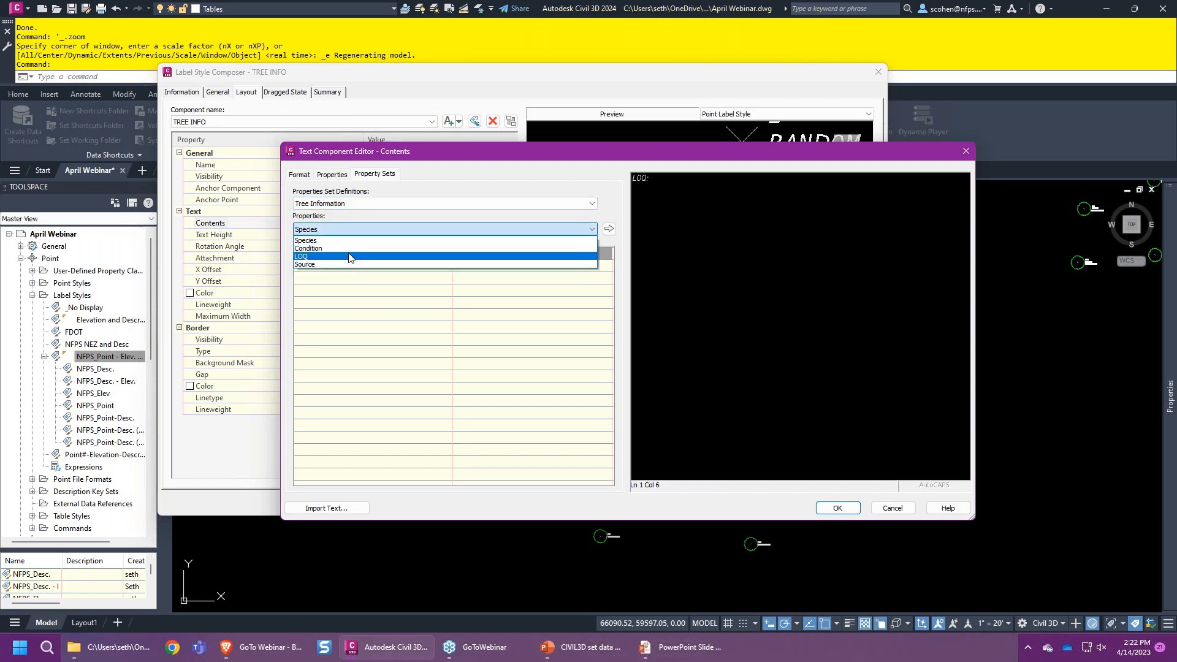
click(305, 256)
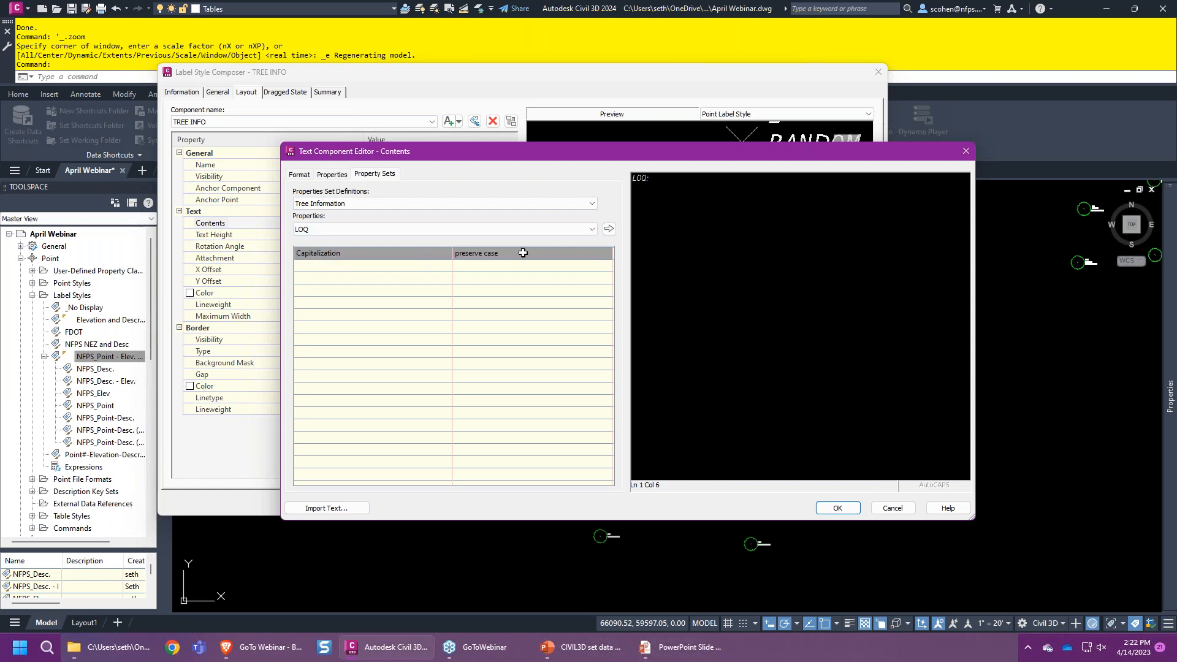
click(523, 252)
click(519, 271)
click(609, 229)
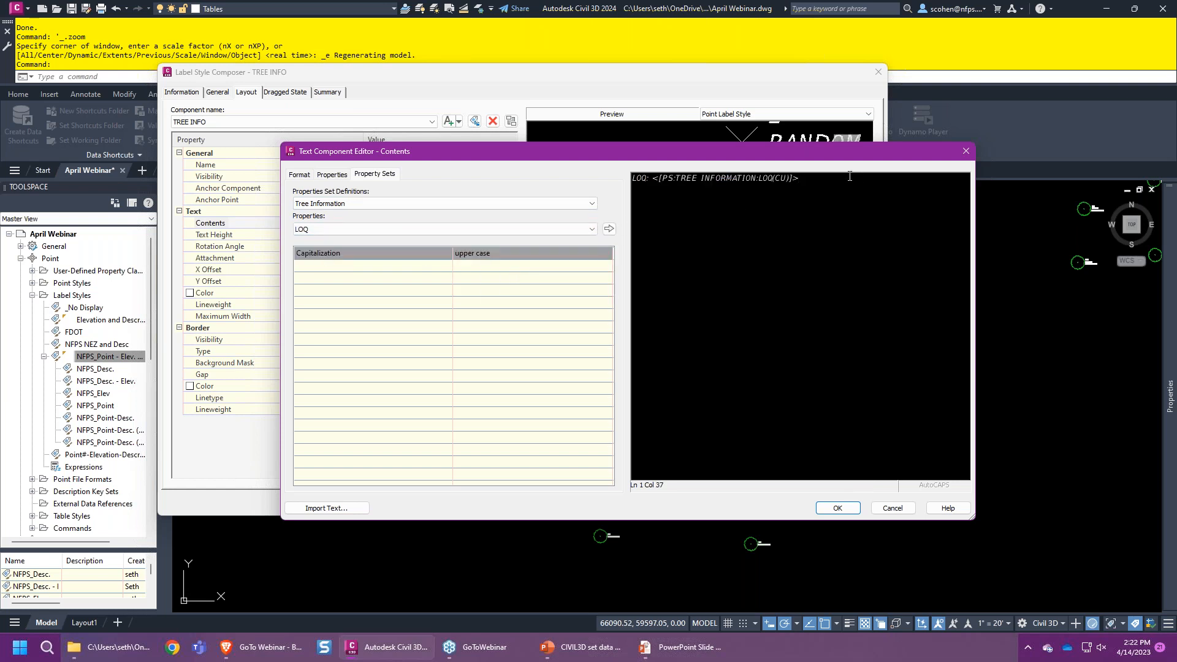
- Type a SPECIES: heading for the next line
text(SPECIES)
click(473, 229)
- Insert the Species property in upper case after SPECIES:
click(383, 240)
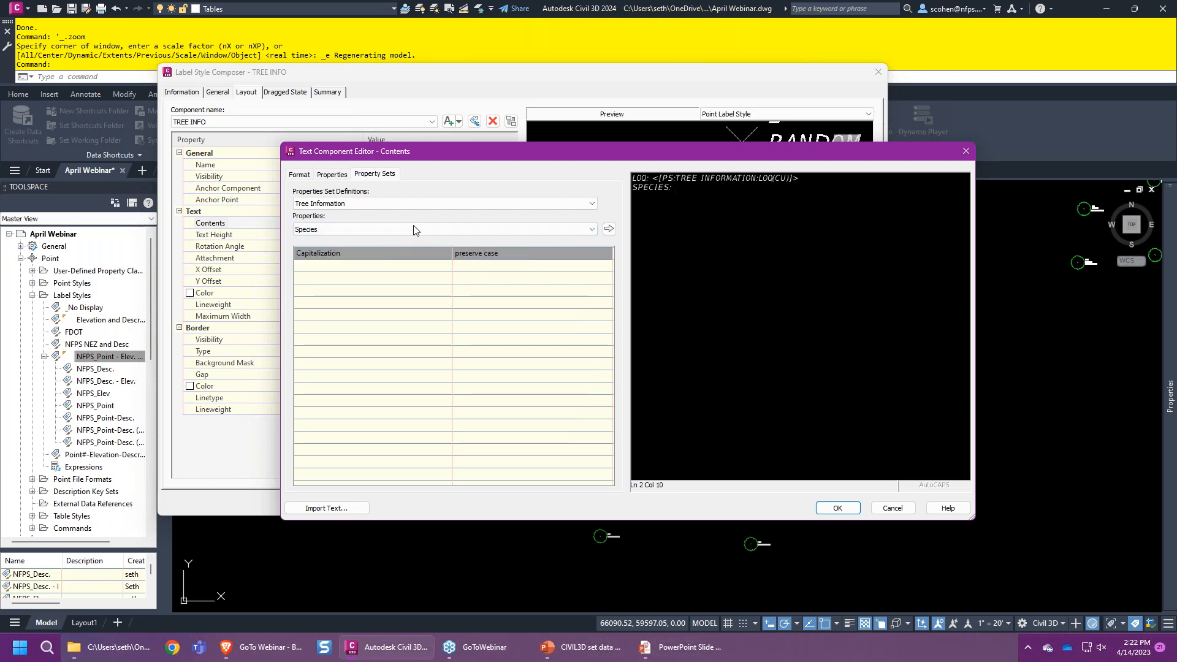
click(477, 253)
click(477, 265)
click(482, 252)
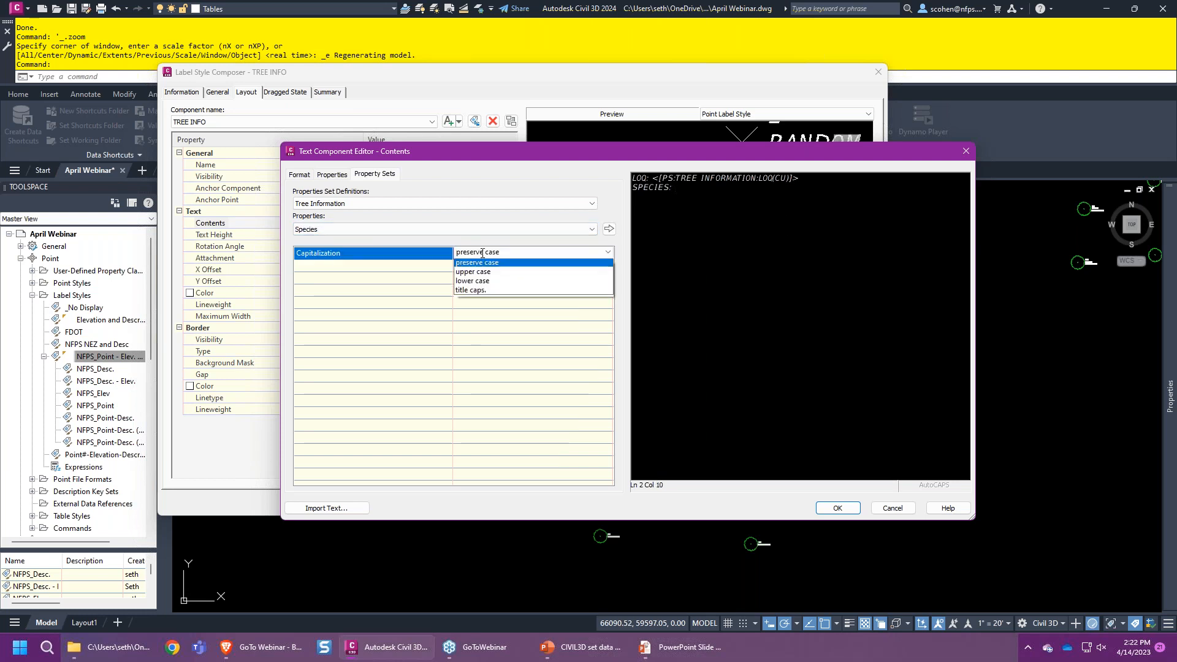
click(484, 273)
click(609, 229)
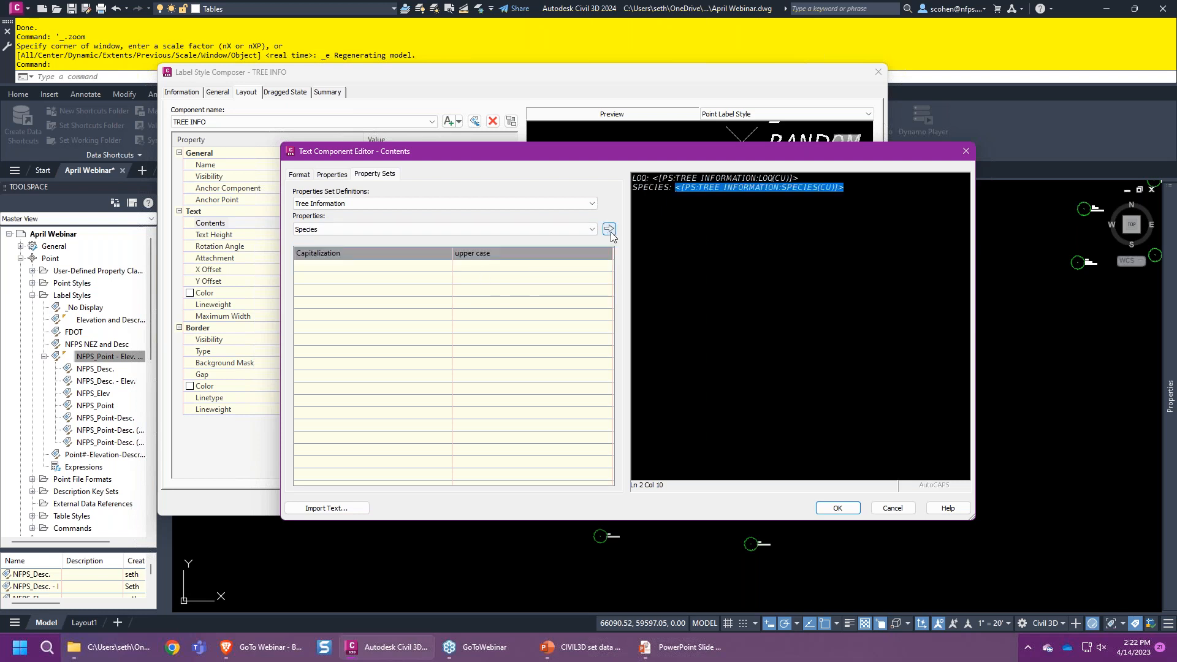
- Add a COND line with the Condition property in upper case
click(884, 194)
key(Return)
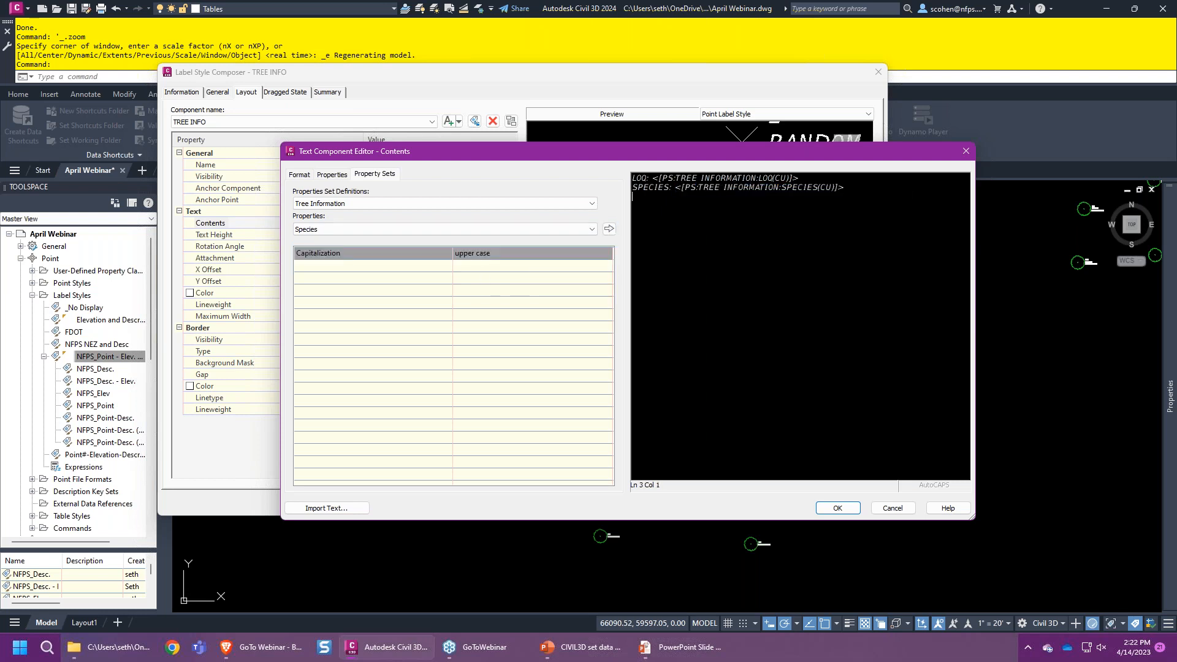
text(COND:)
click(423, 229)
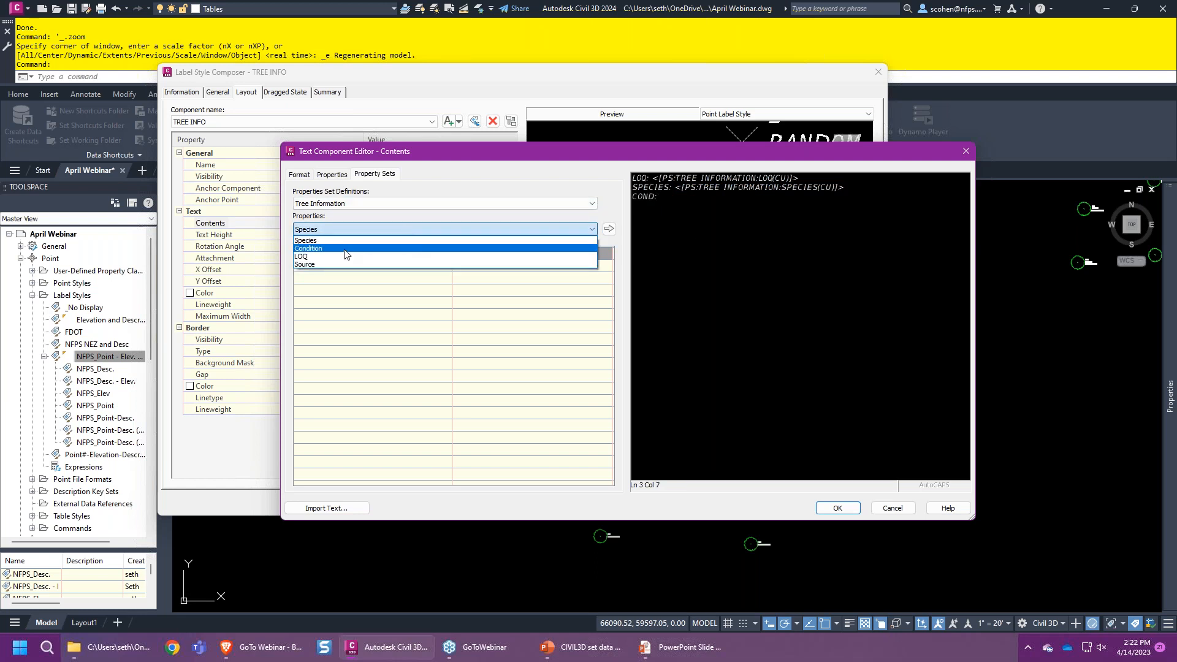
click(313, 249)
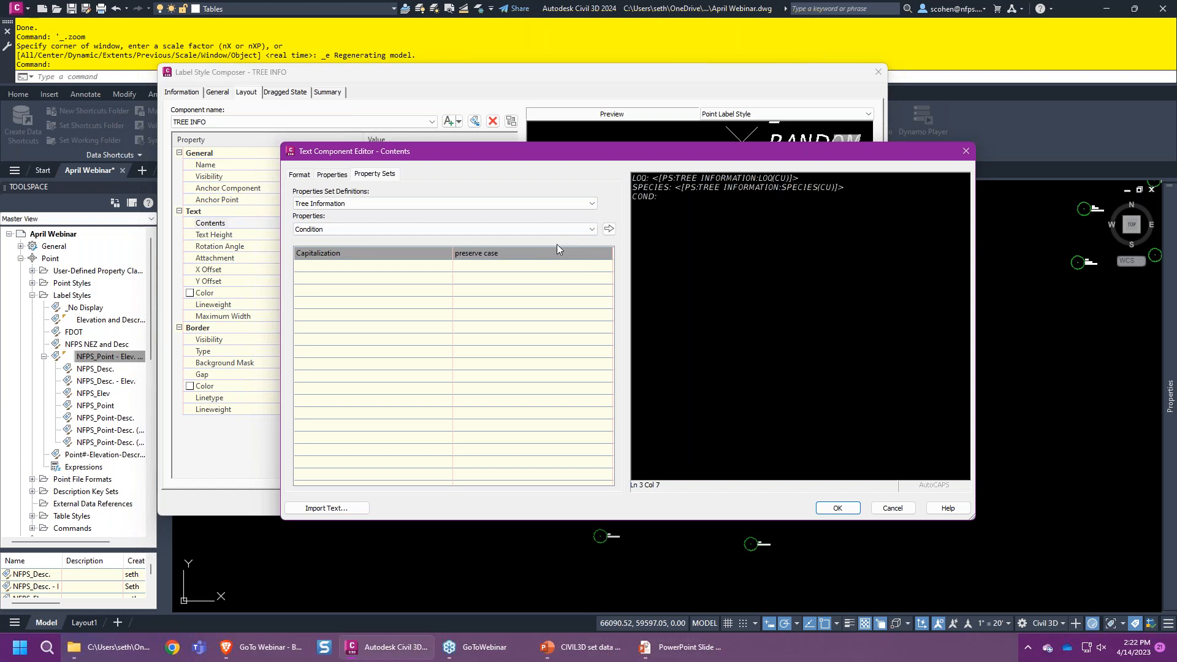
click(524, 252)
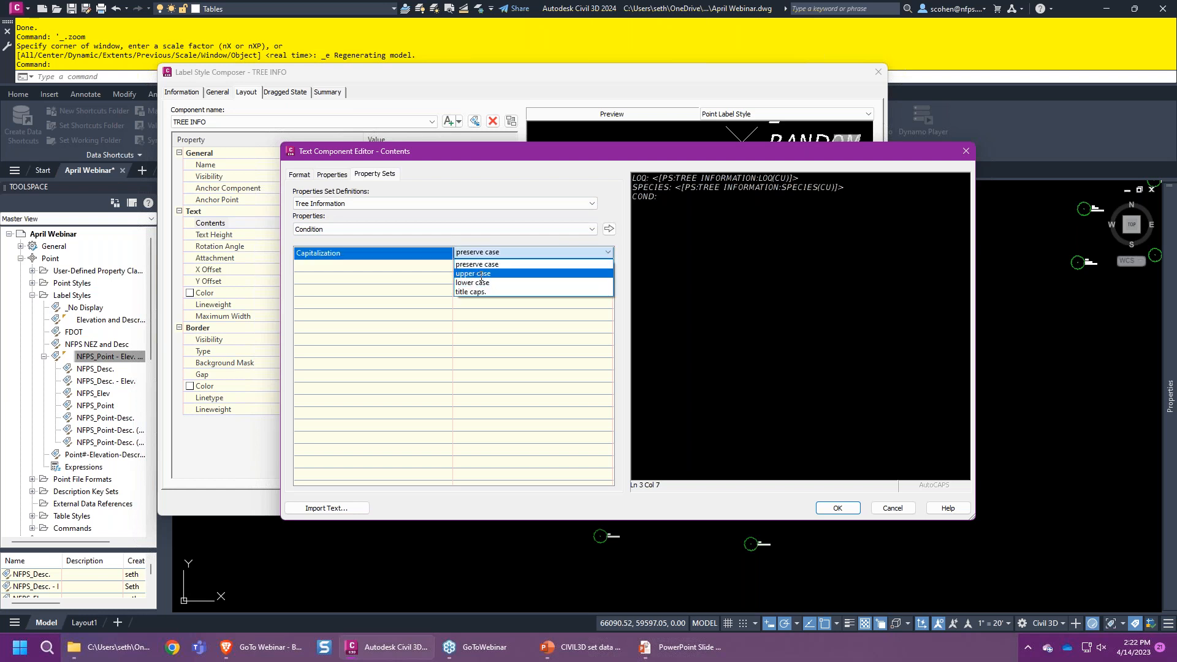
click(575, 264)
click(609, 228)
- Add a SOURCE line with the upper-case Source property and accept the contents
click(866, 201)
key(Return)
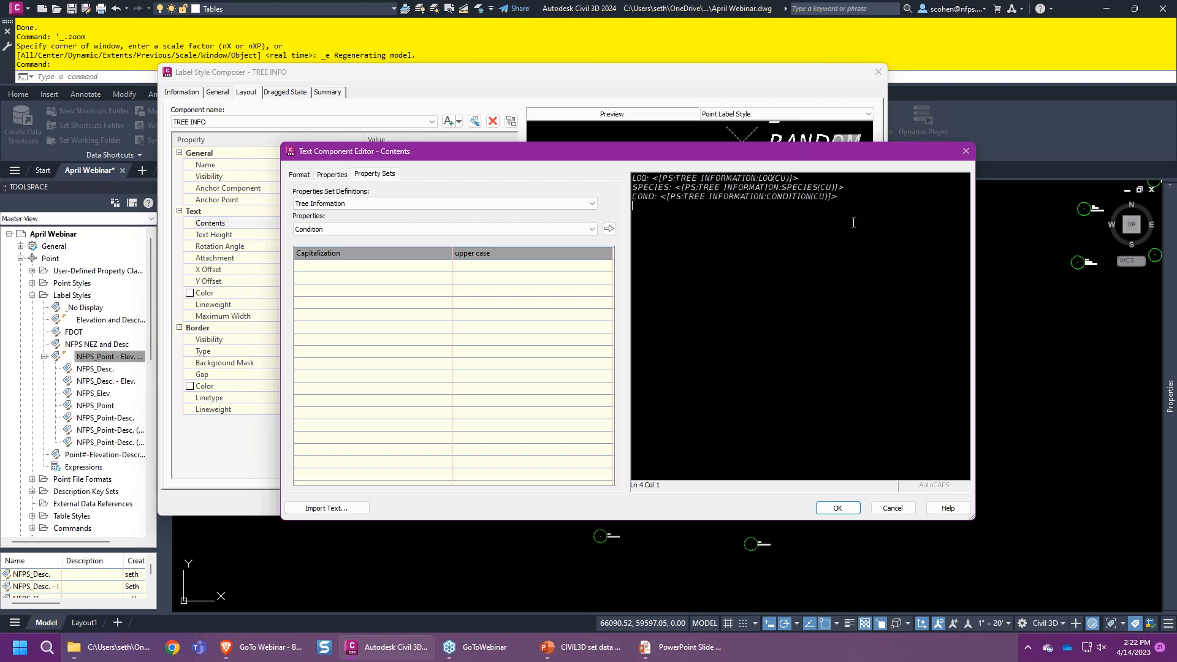
click(564, 229)
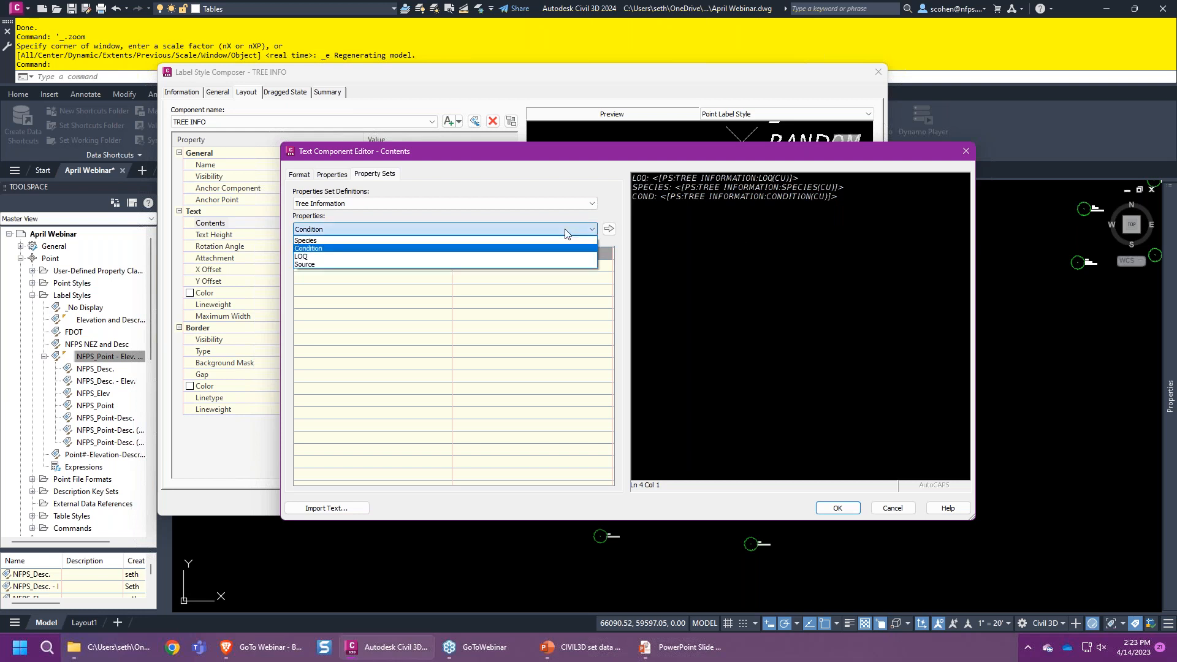
click(564, 248)
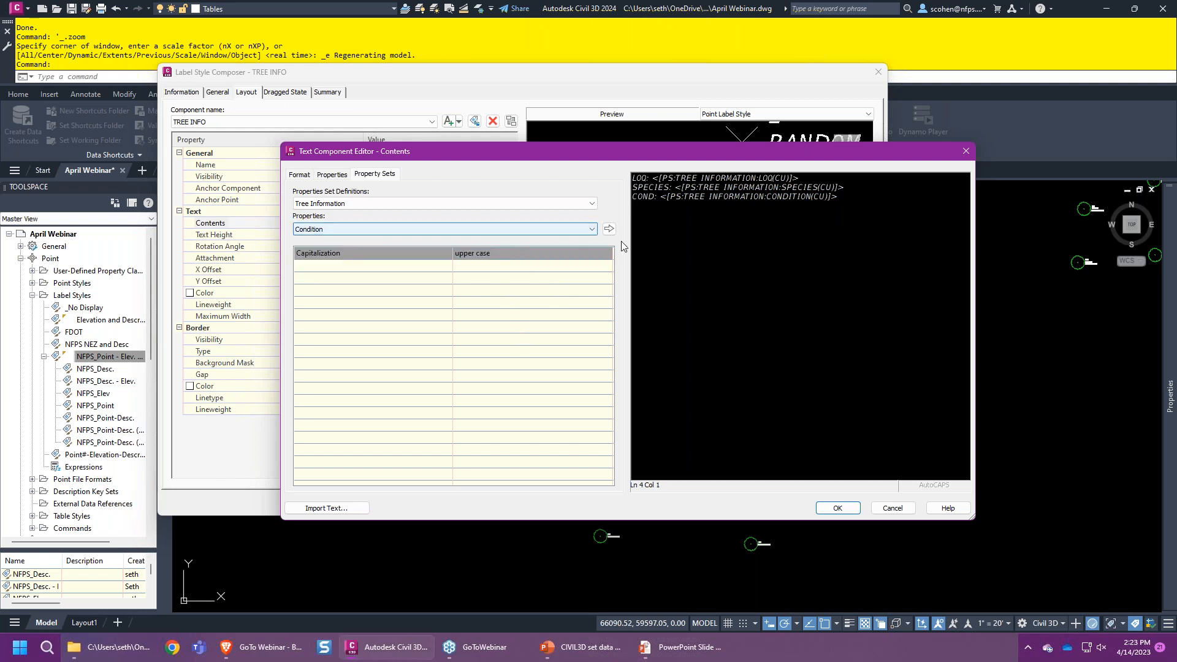
click(680, 241)
text(SOU)
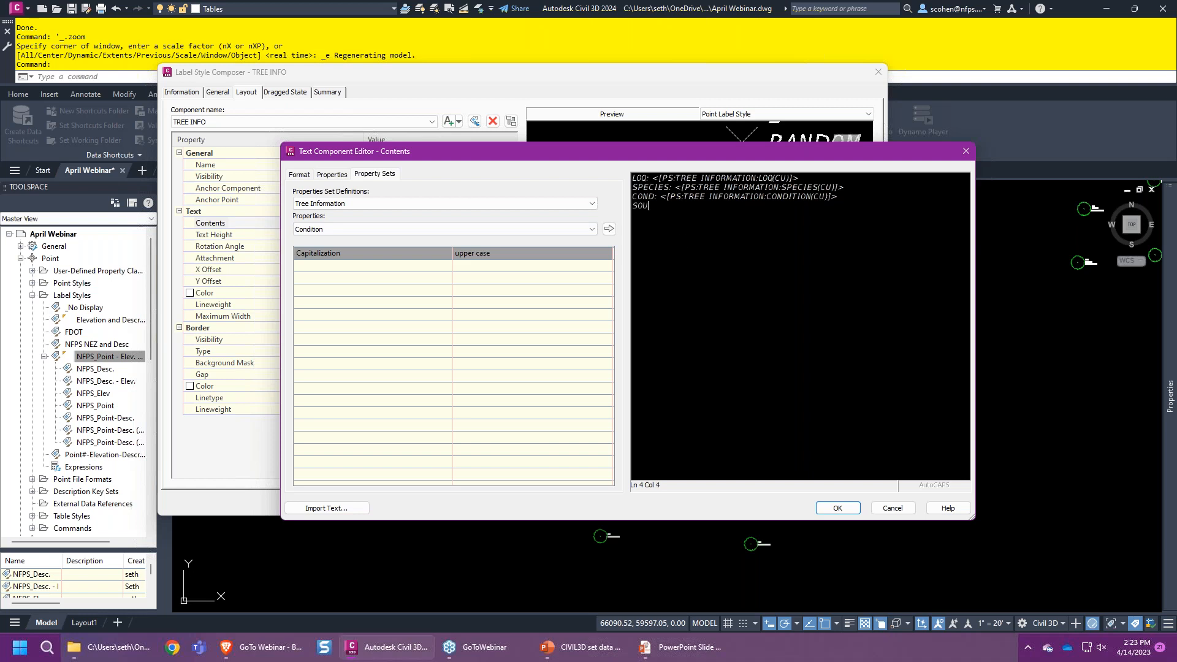
text(RCE)
click(460, 230)
click(372, 265)
click(521, 253)
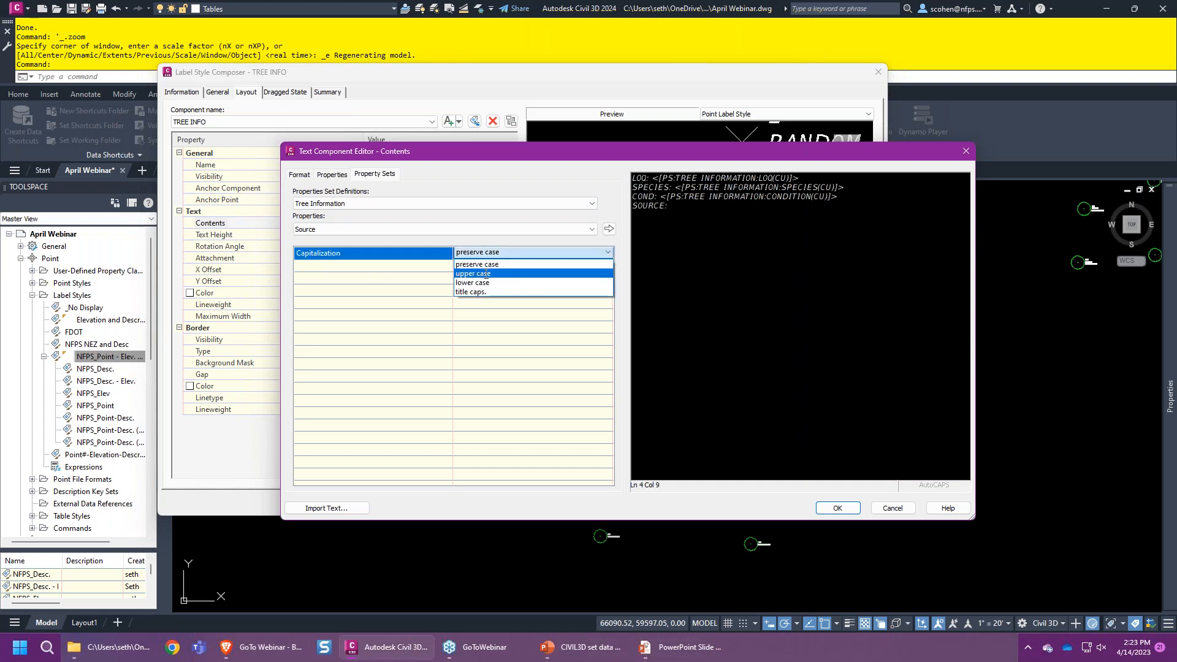
click(486, 273)
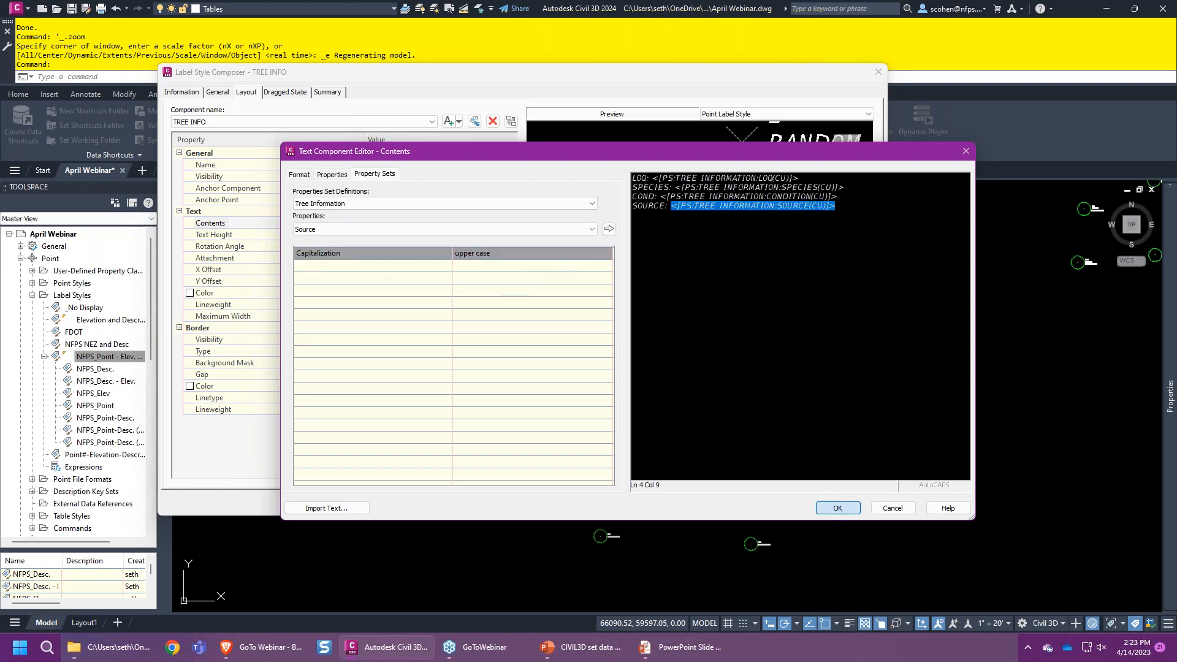
click(837, 508)
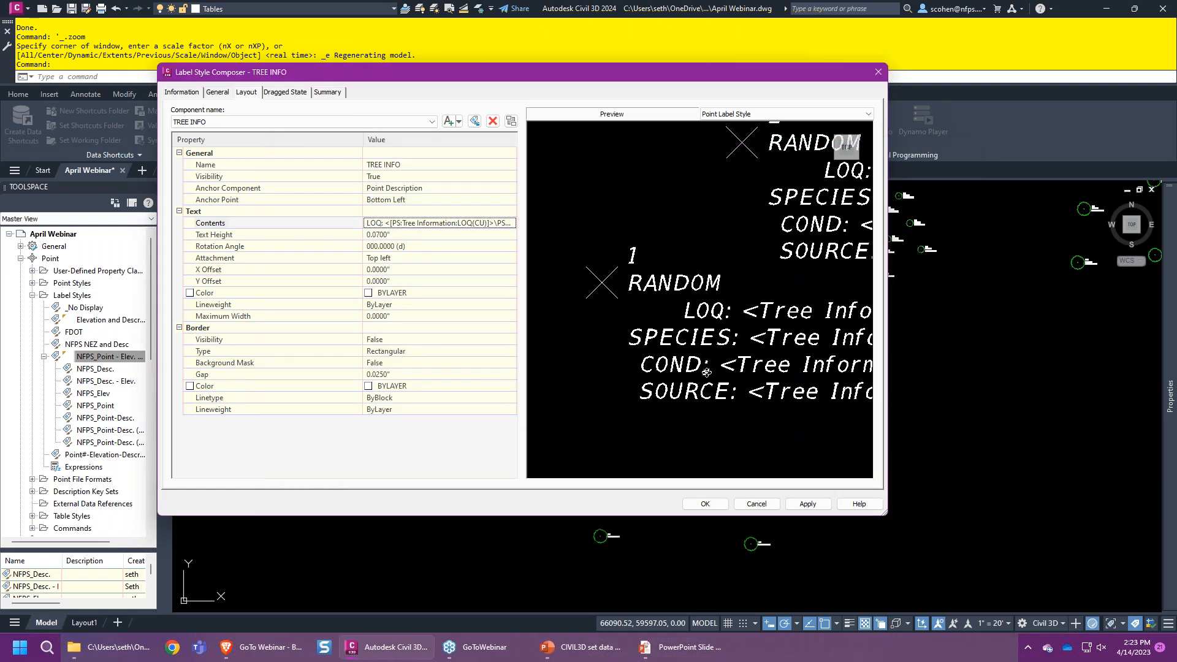
scroll(717, 319, down, 2)
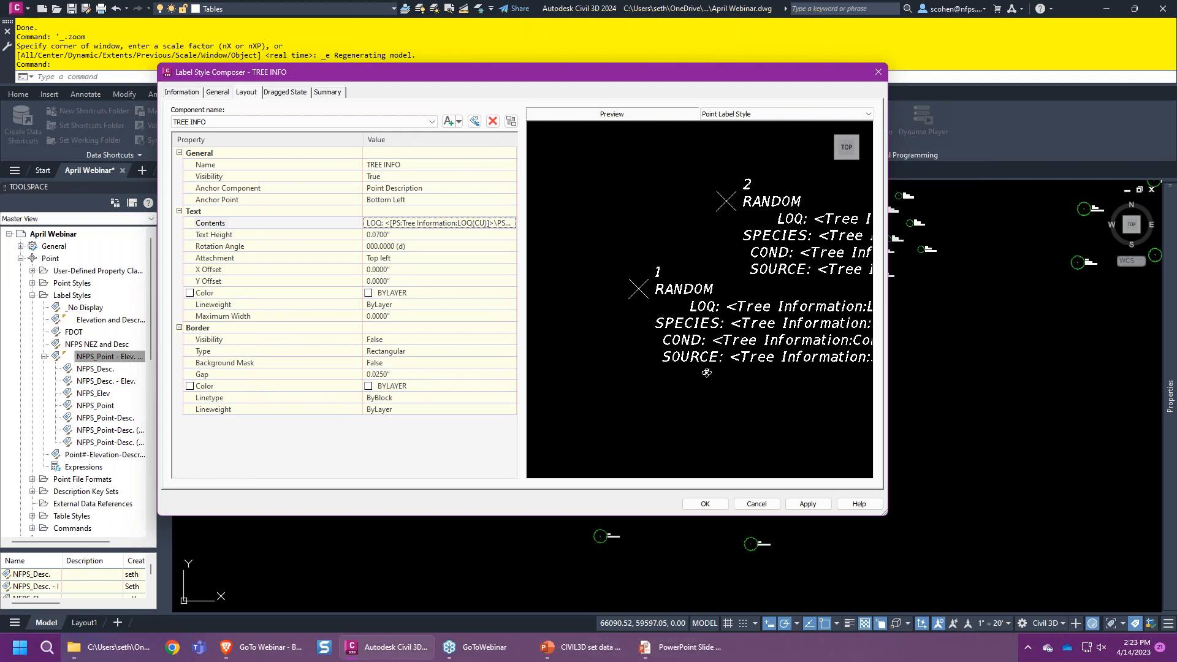
- Save the TREE INFO label style and show the drawing's point groups in Prospector
click(702, 504)
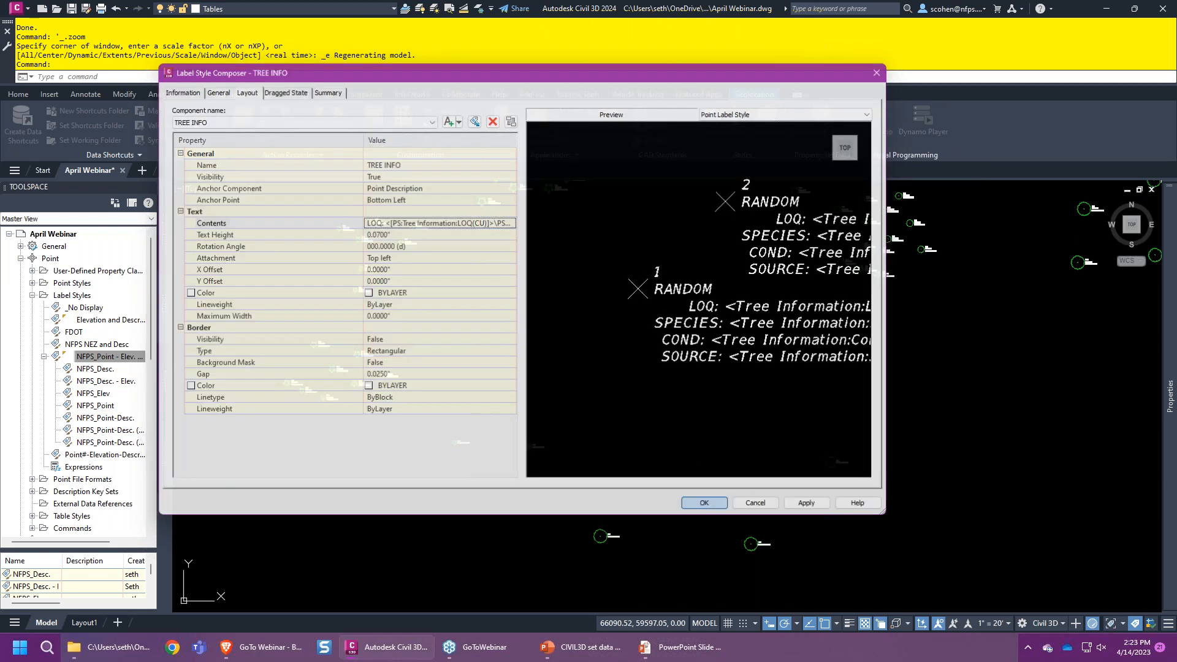
scroll(504, 438, up, 4)
scroll(514, 467, down, 4)
click(162, 244)
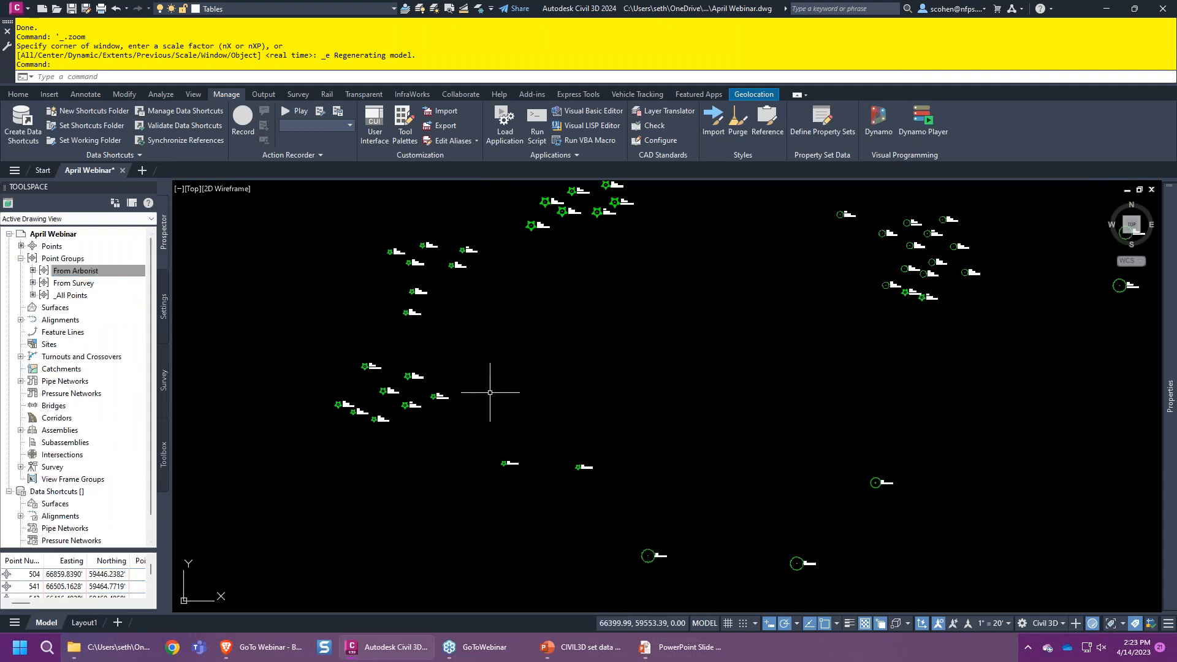
- Set the From Arborist point group's point label style to TREE INFO
right_click(86, 271)
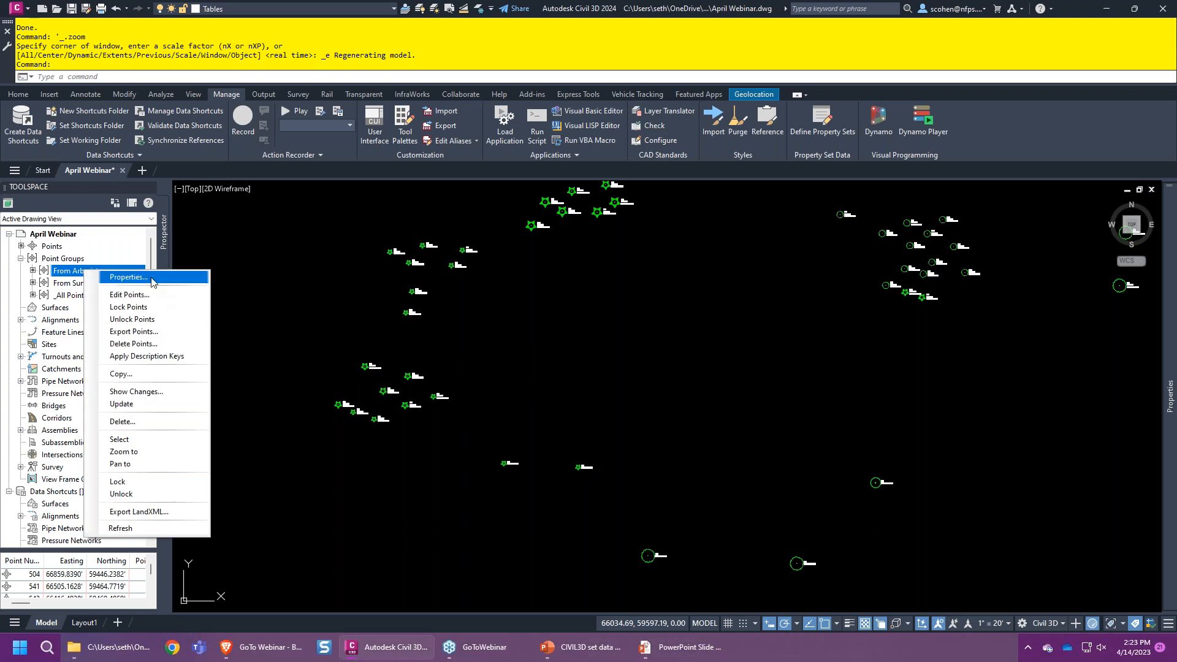
click(136, 277)
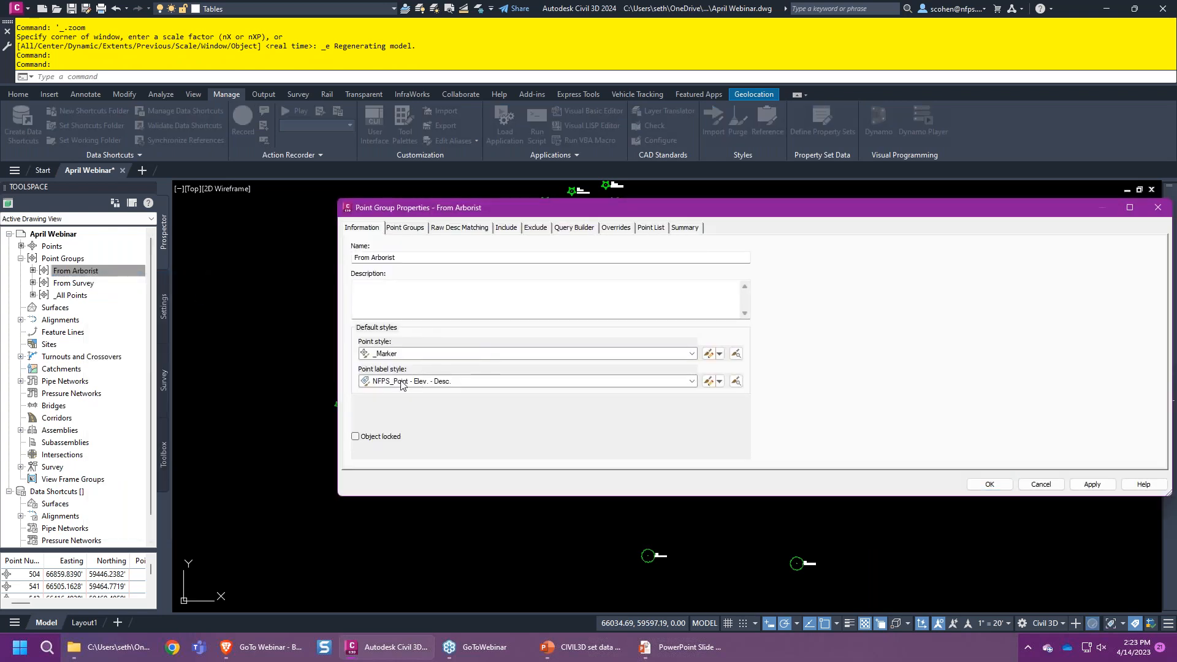
click(400, 381)
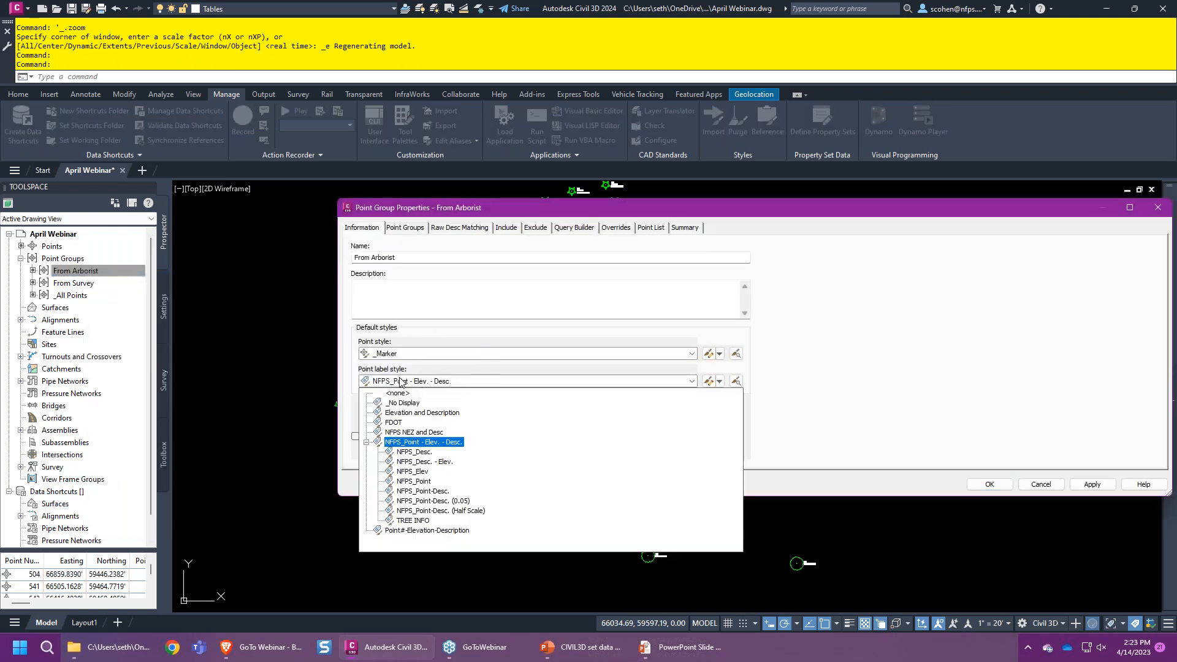
click(413, 520)
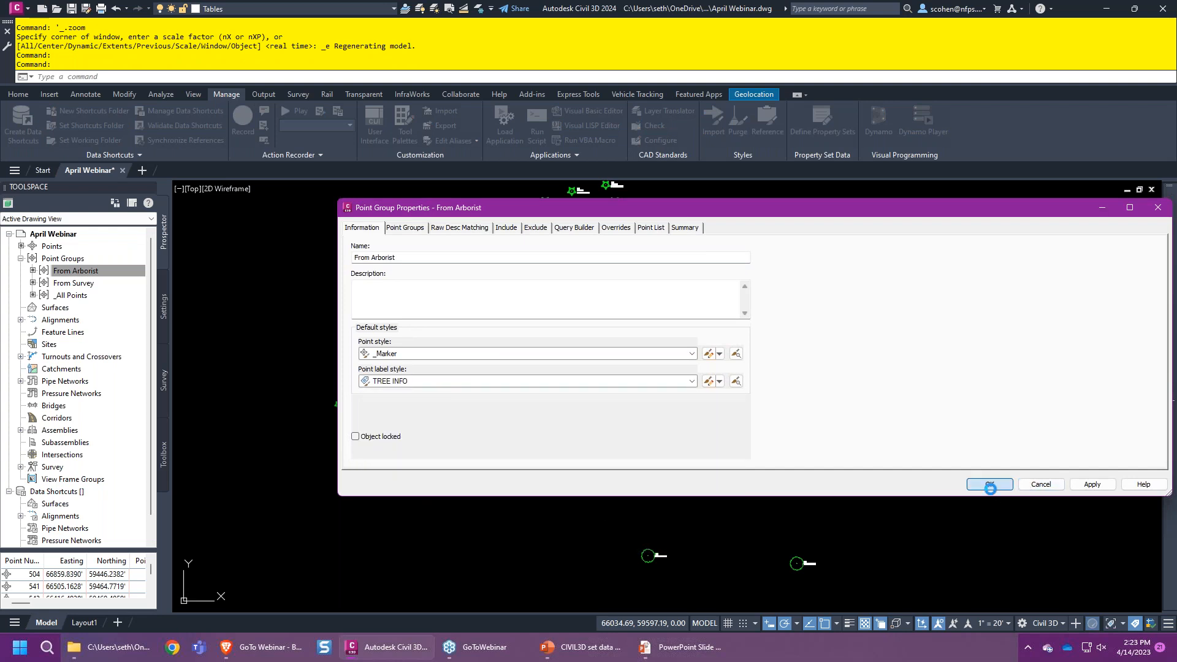
click(987, 484)
scroll(592, 478, up, 6)
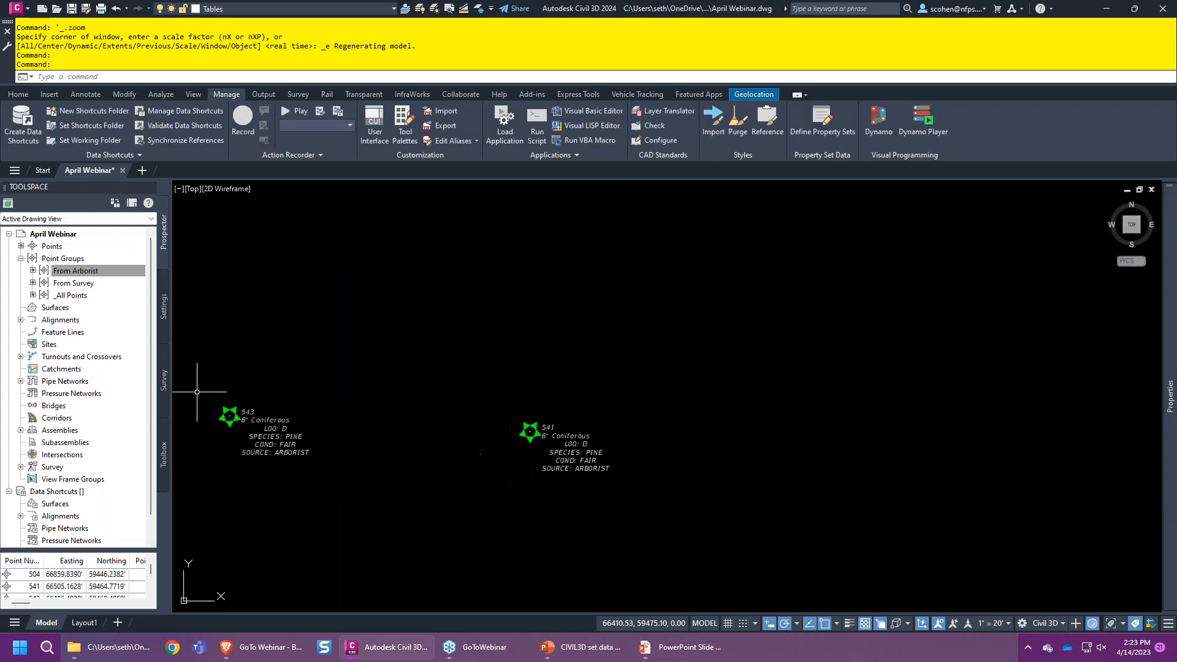
- Set the From Survey point group's point label style to TREE INFO
right_click(92, 282)
click(162, 289)
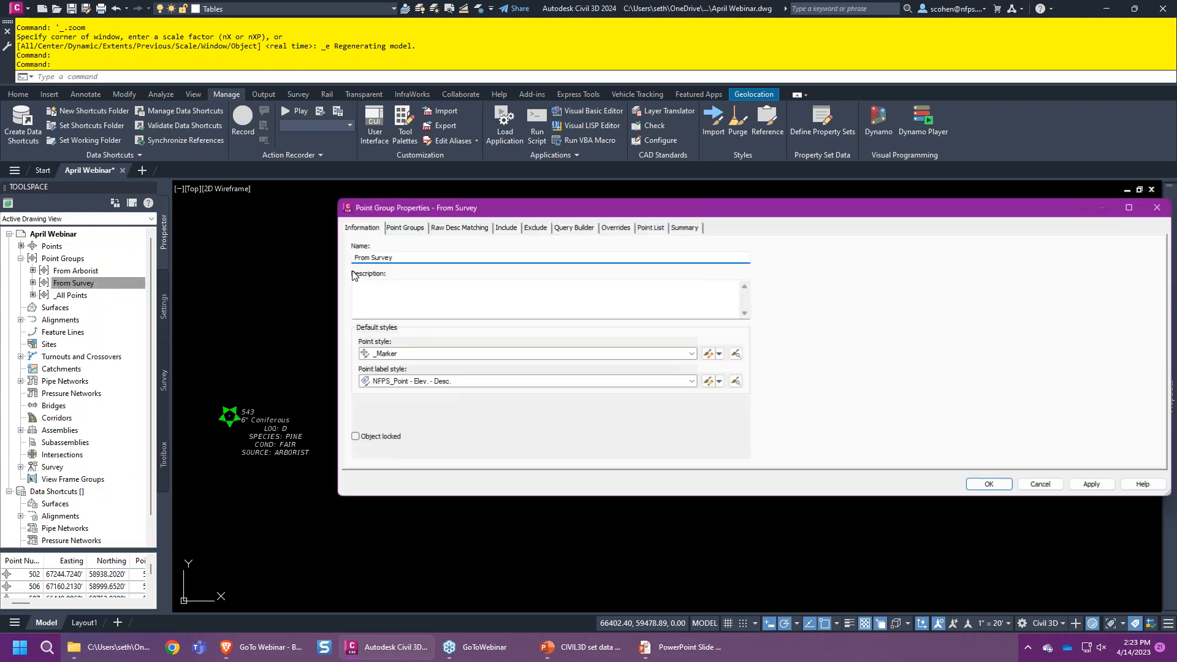
click(410, 380)
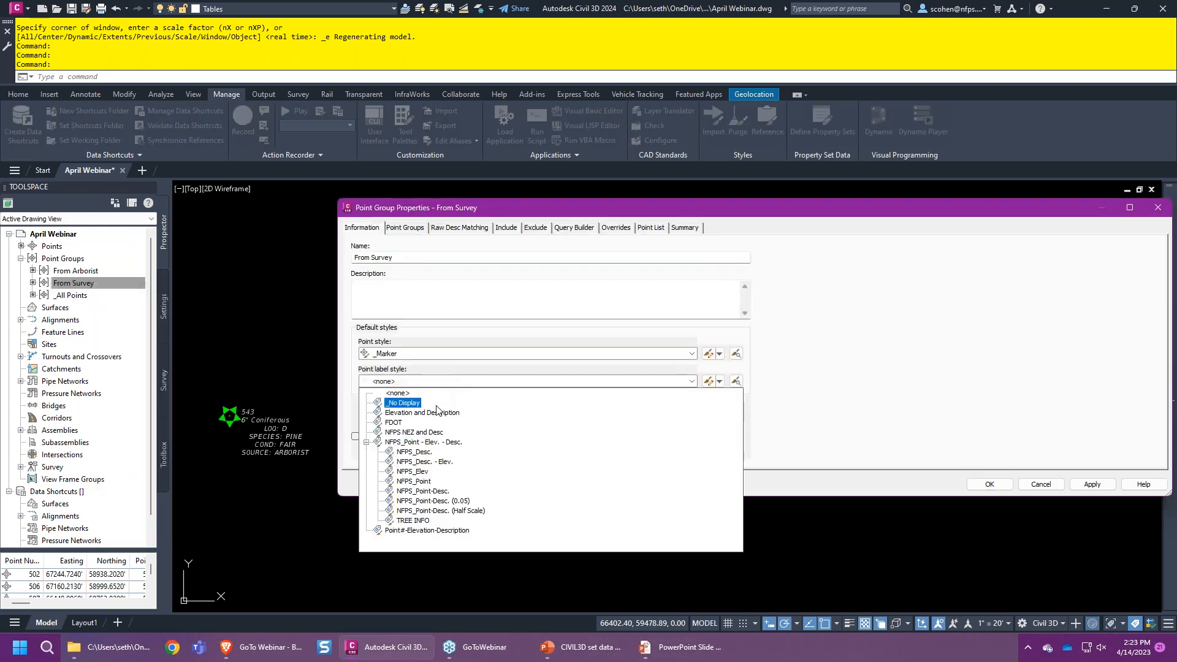
click(413, 520)
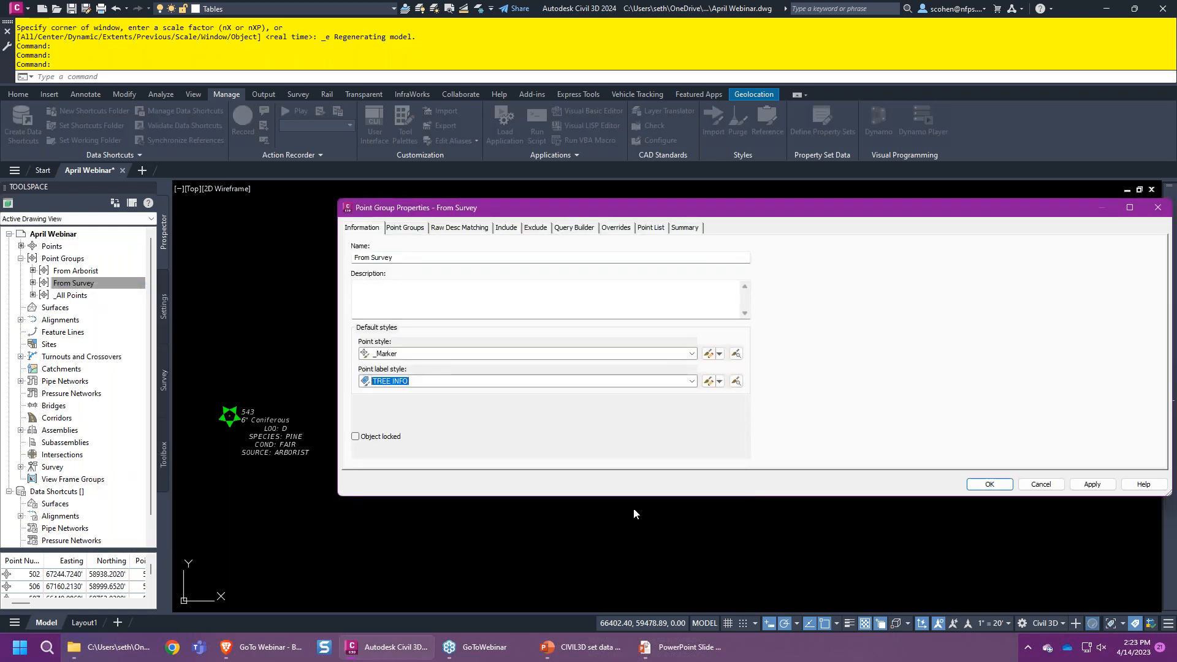
click(999, 484)
scroll(656, 478, up, 2)
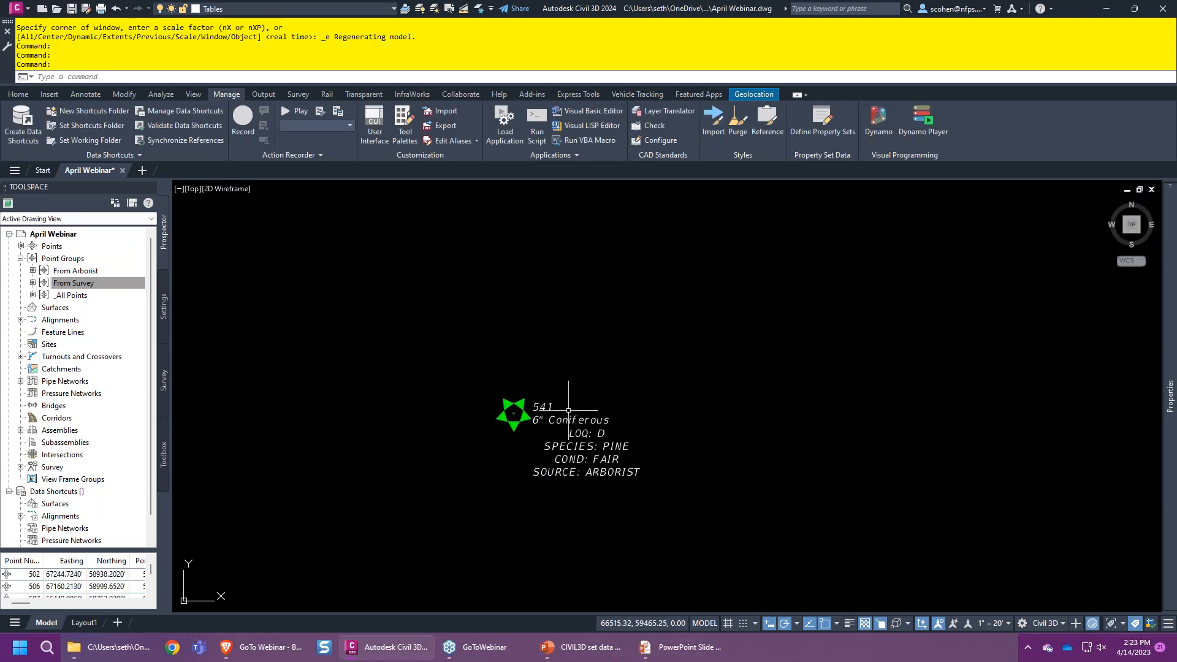
- Open the TREE INFO label style's text component contents for editing
click(164, 308)
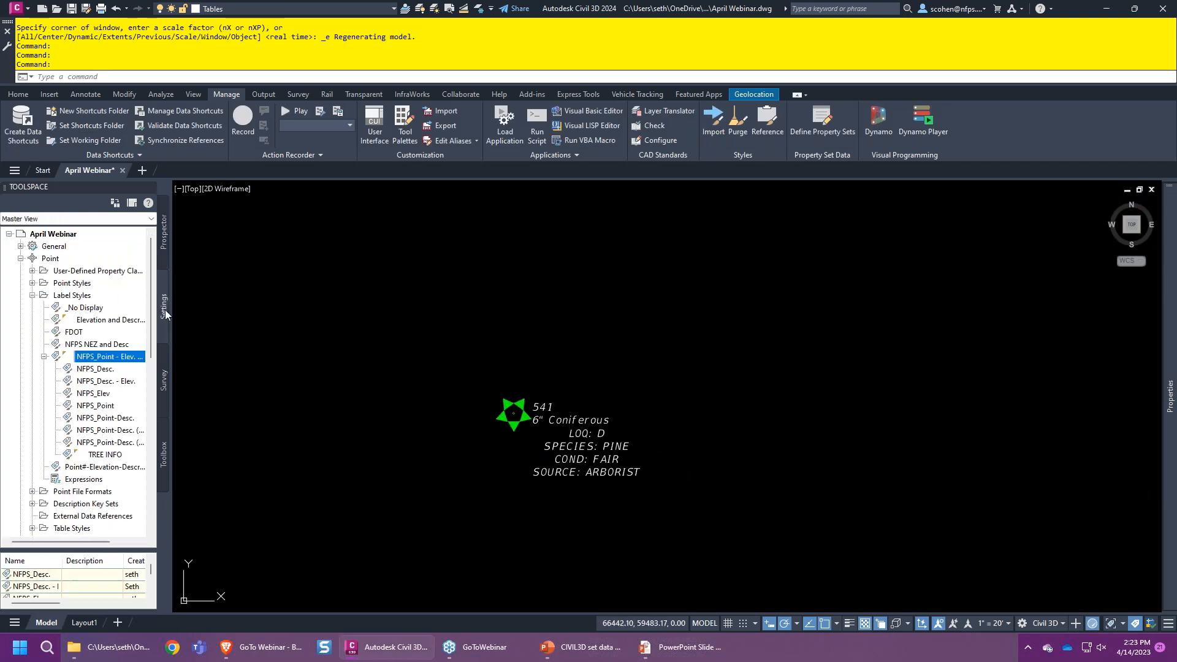
double_click(105, 454)
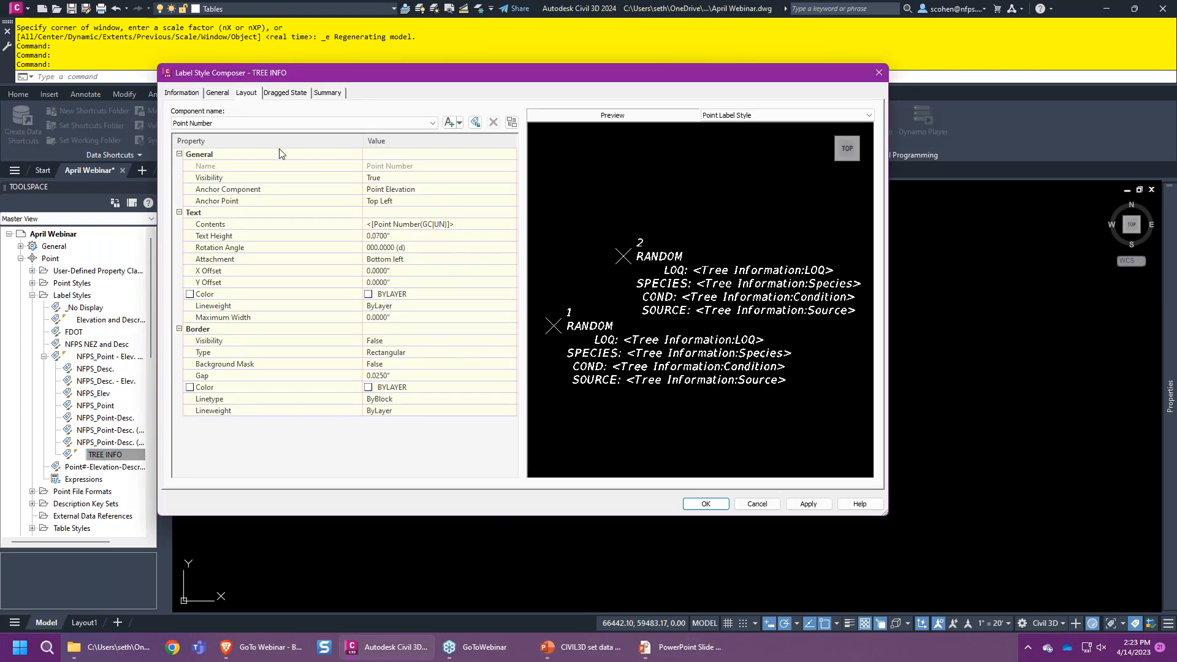
click(274, 123)
click(208, 161)
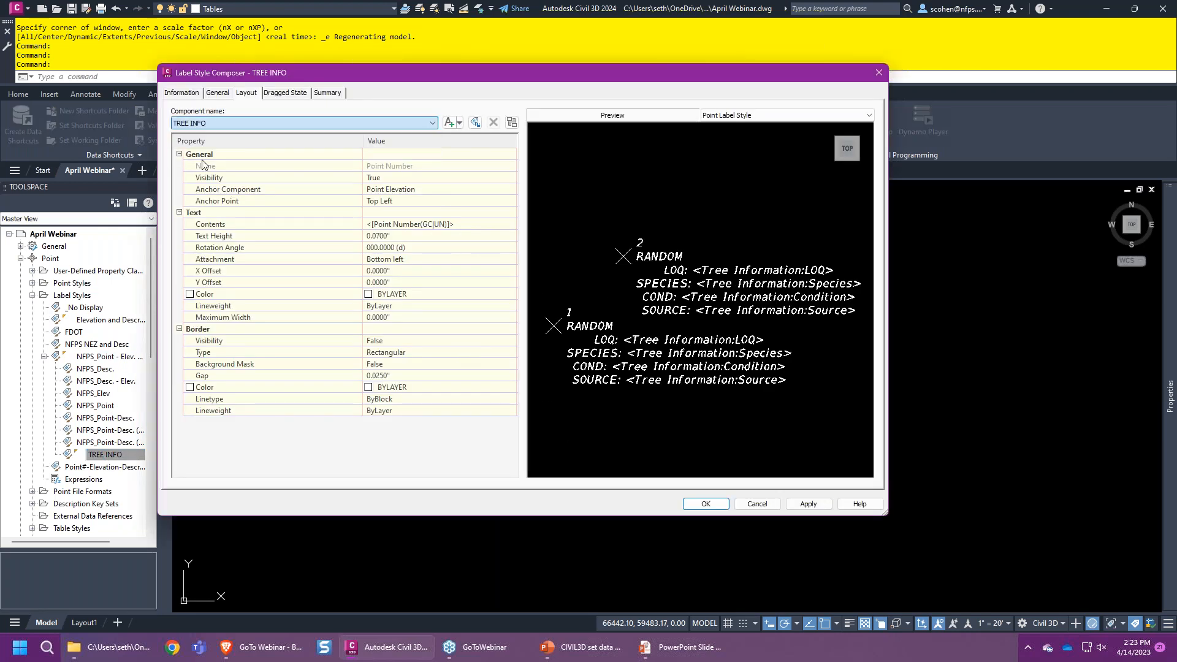
click(478, 224)
click(514, 225)
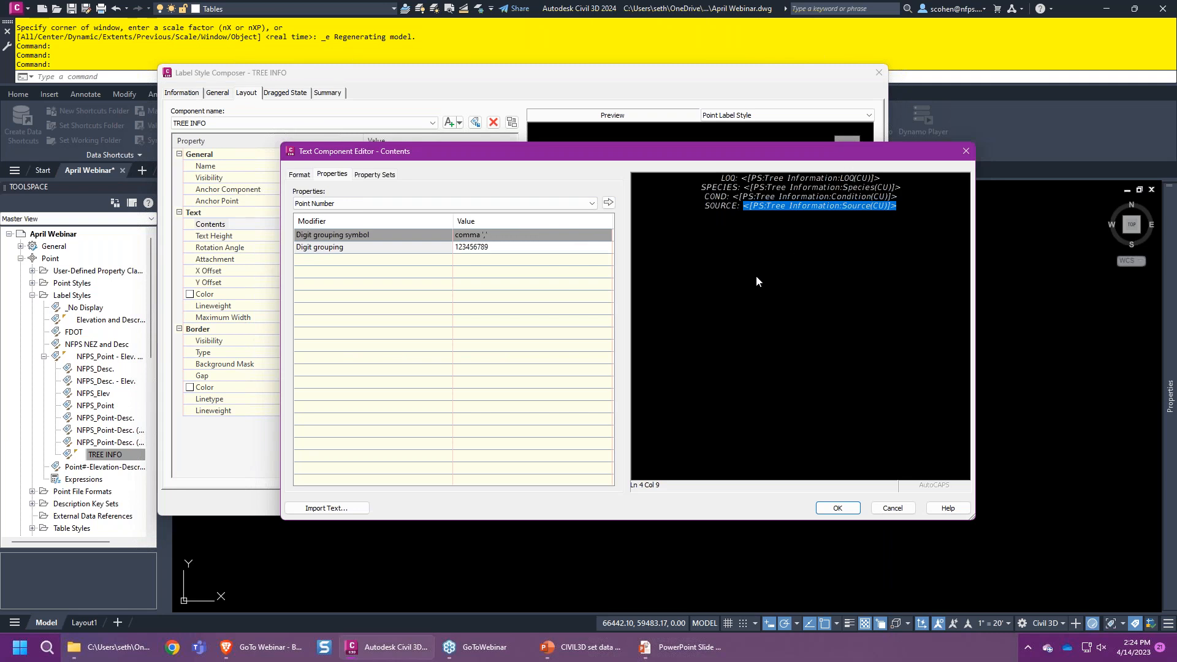
- Set all four lines of the TREE INFO contents to Left justification and apply the style
key(ctrl+shift+u)
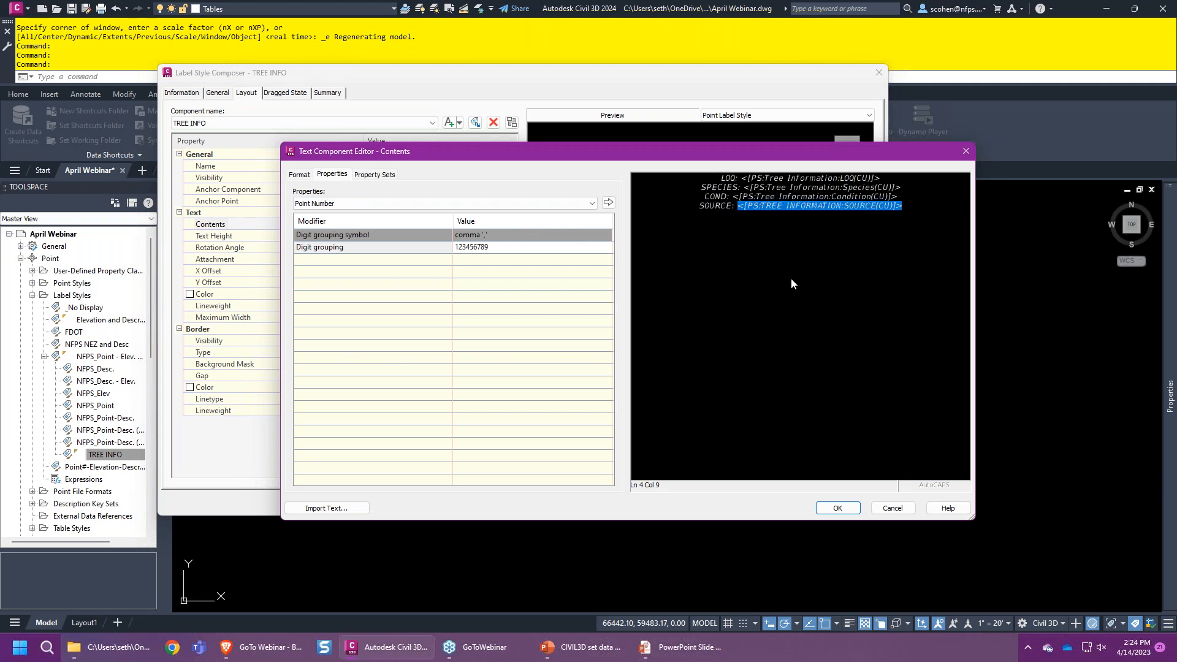
key(ctrl+z)
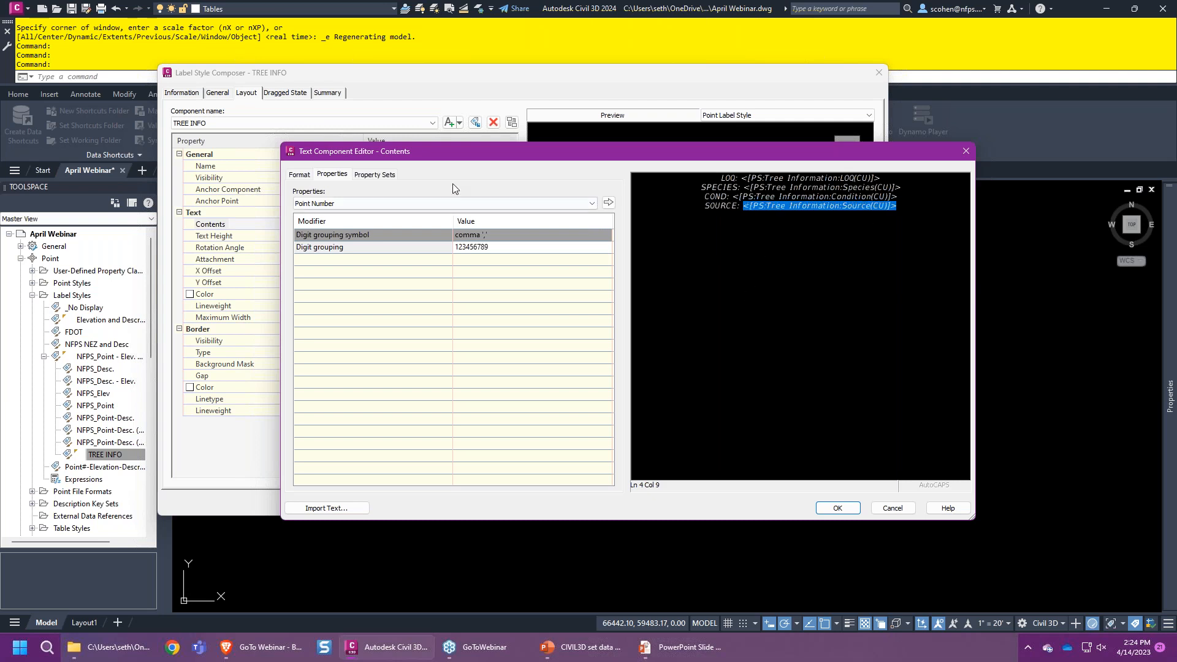
click(299, 175)
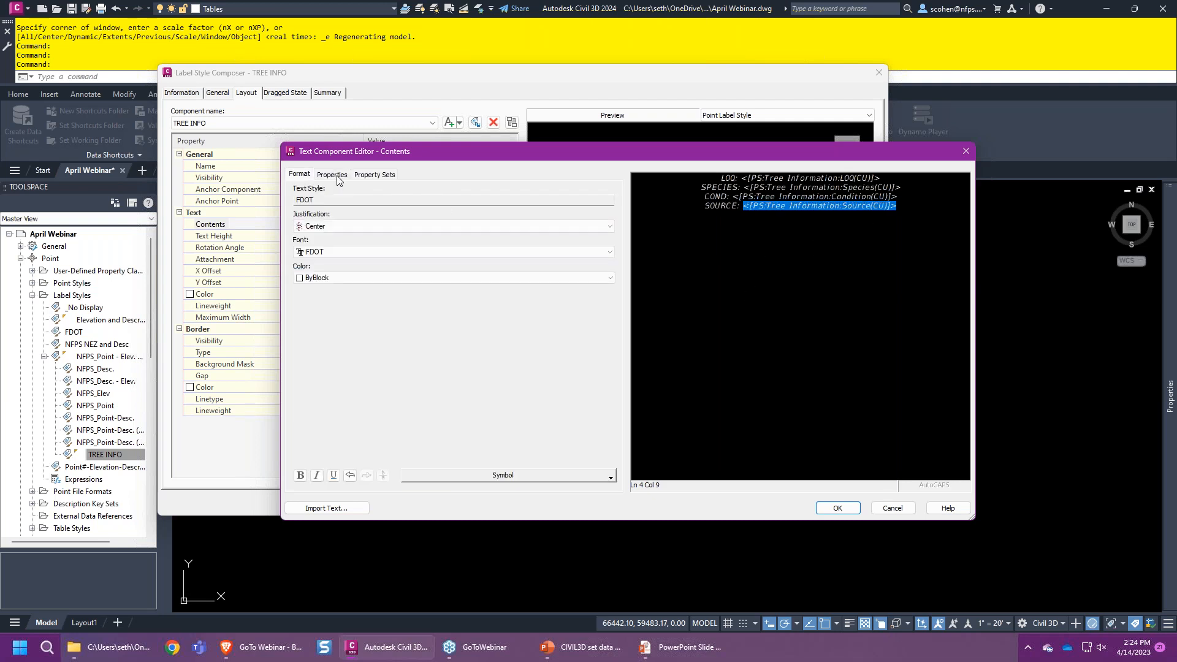
click(924, 207)
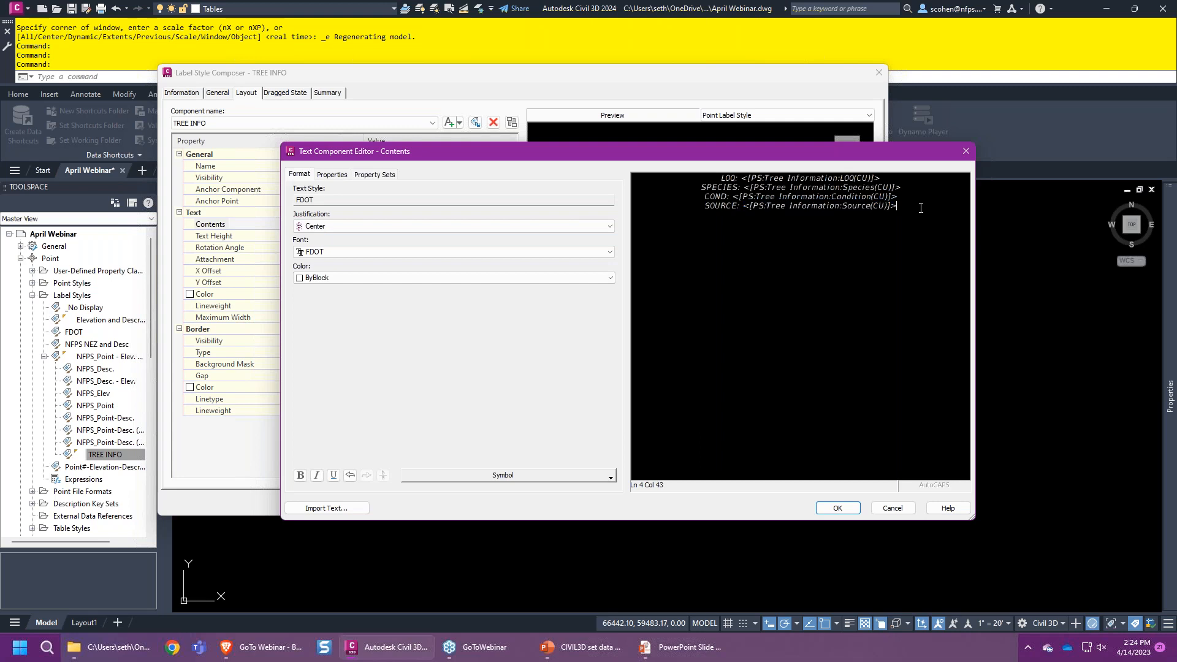
drag(907, 210, 716, 177)
click(309, 226)
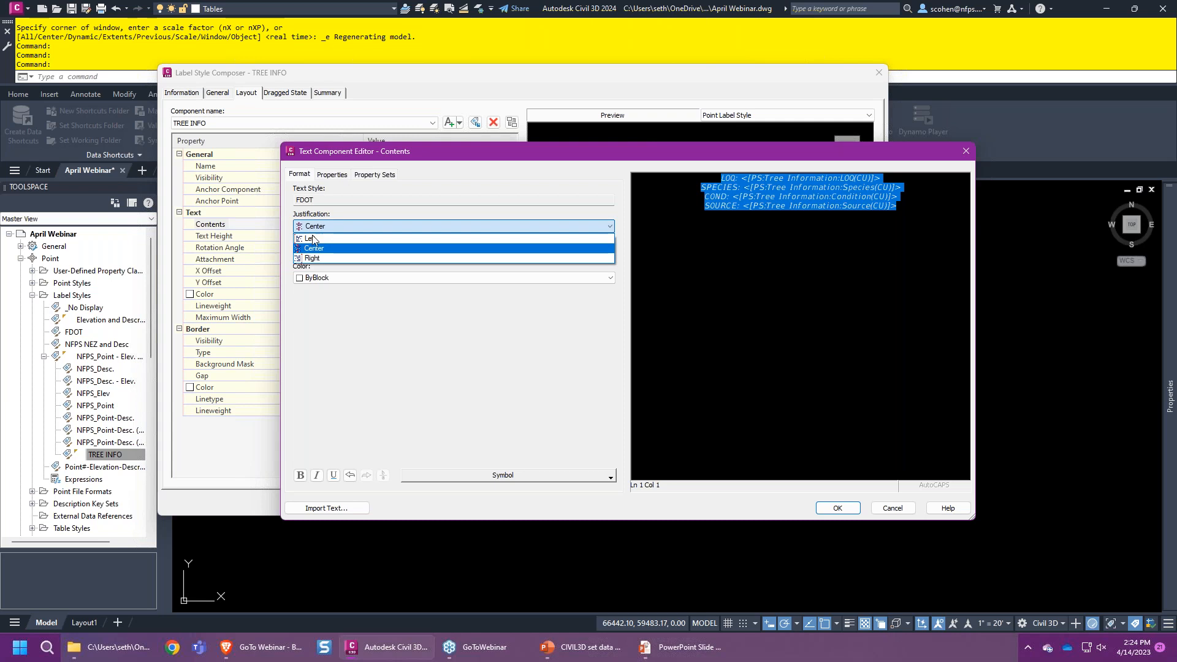
click(309, 239)
click(837, 508)
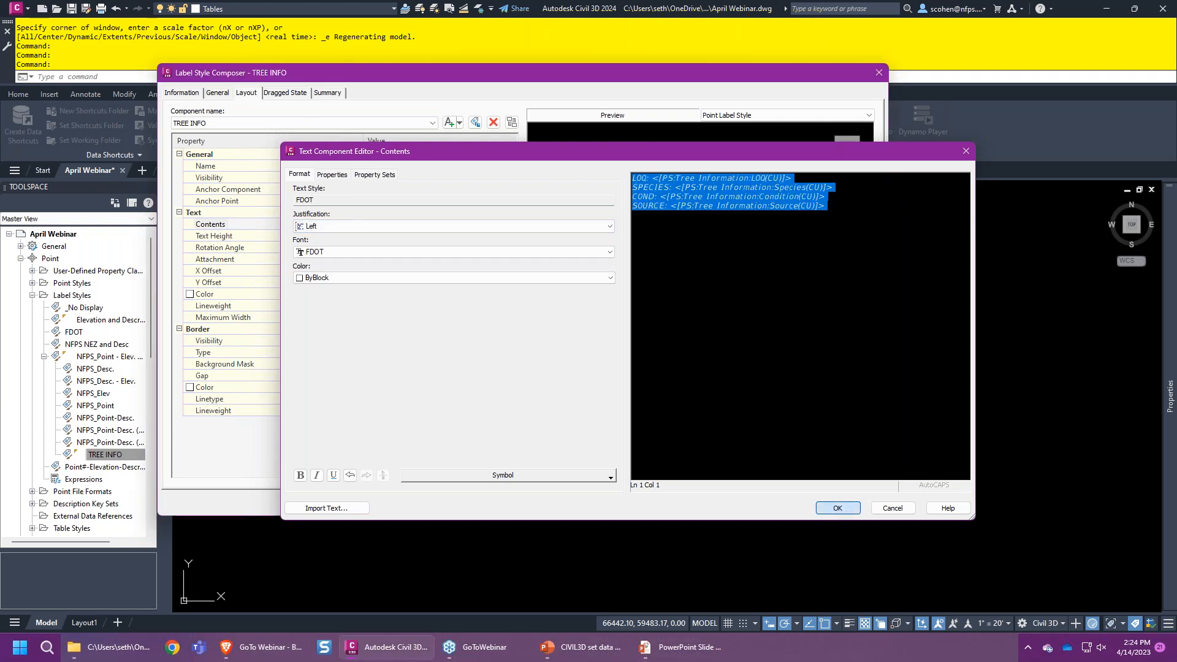
click(706, 504)
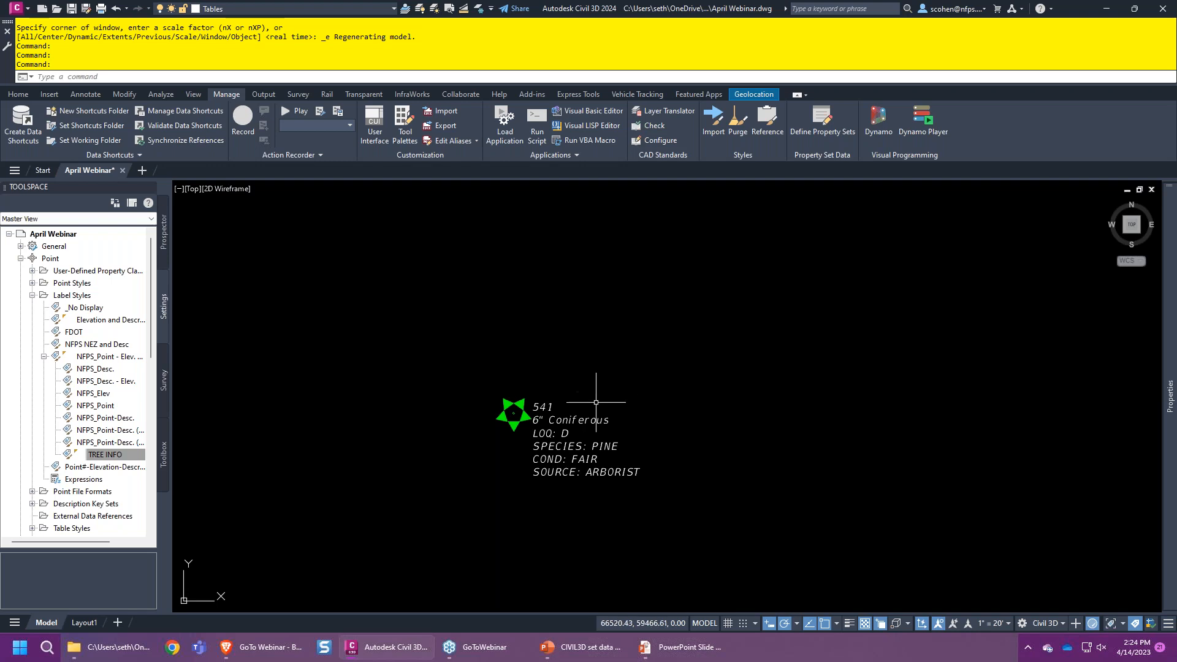
- Change tree point 541's Tree Information LOQ from D to A, then deselect it
click(506, 408)
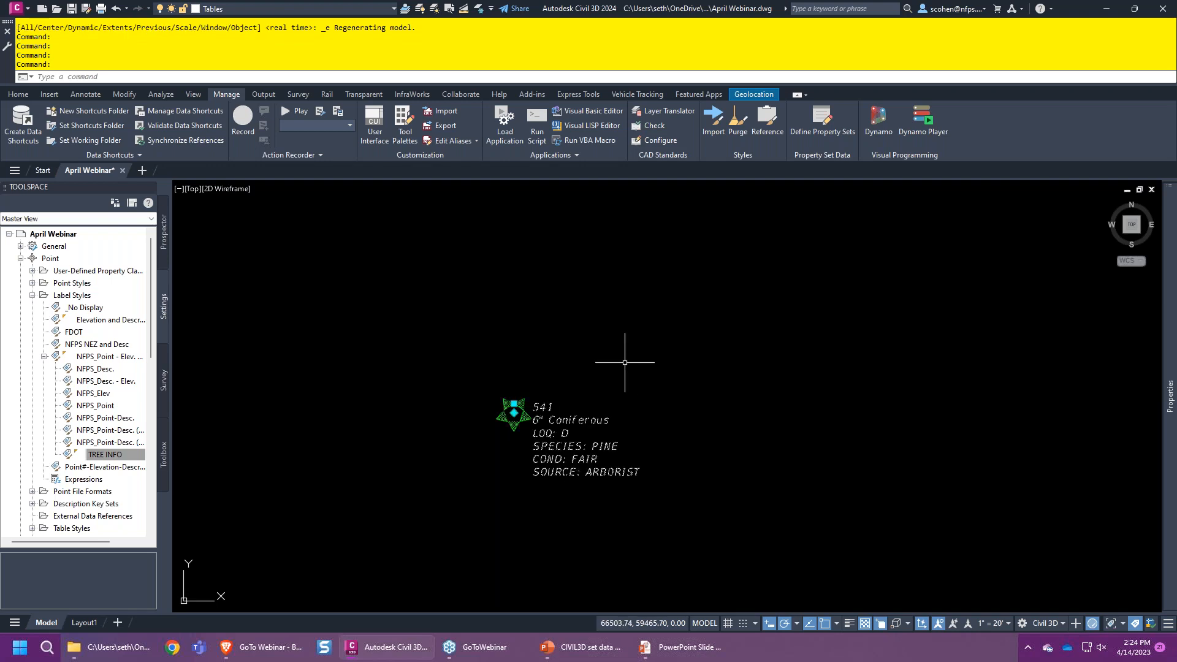
mouse_move(1167, 404)
click(1041, 299)
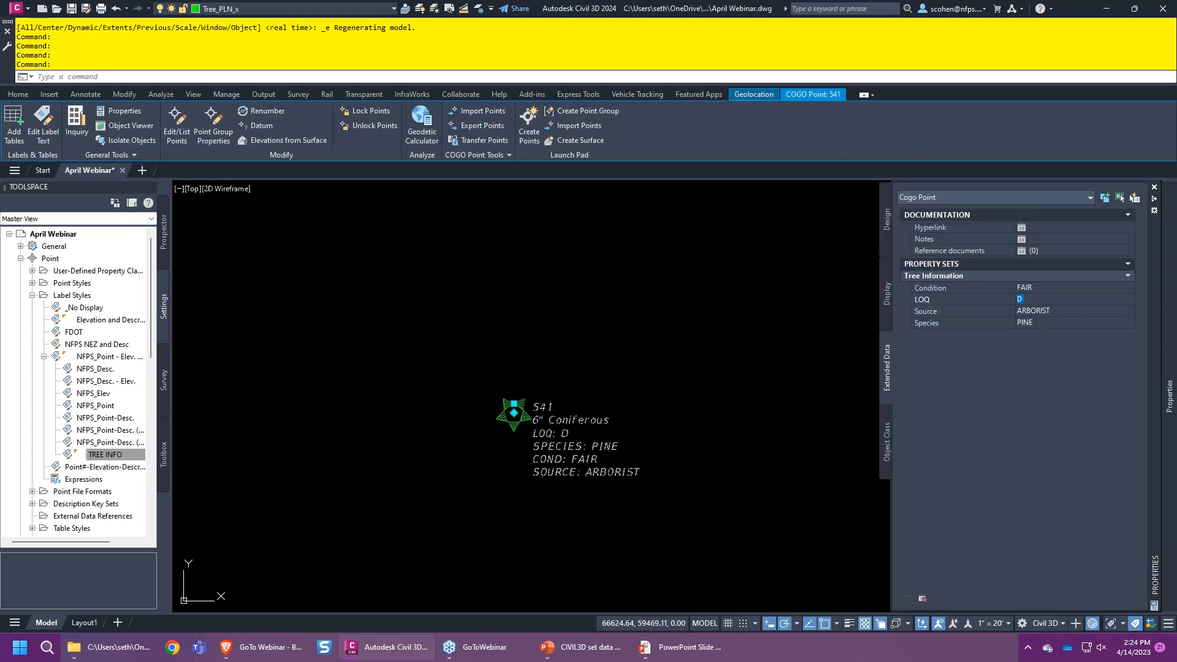
text(A)
key(Tab)
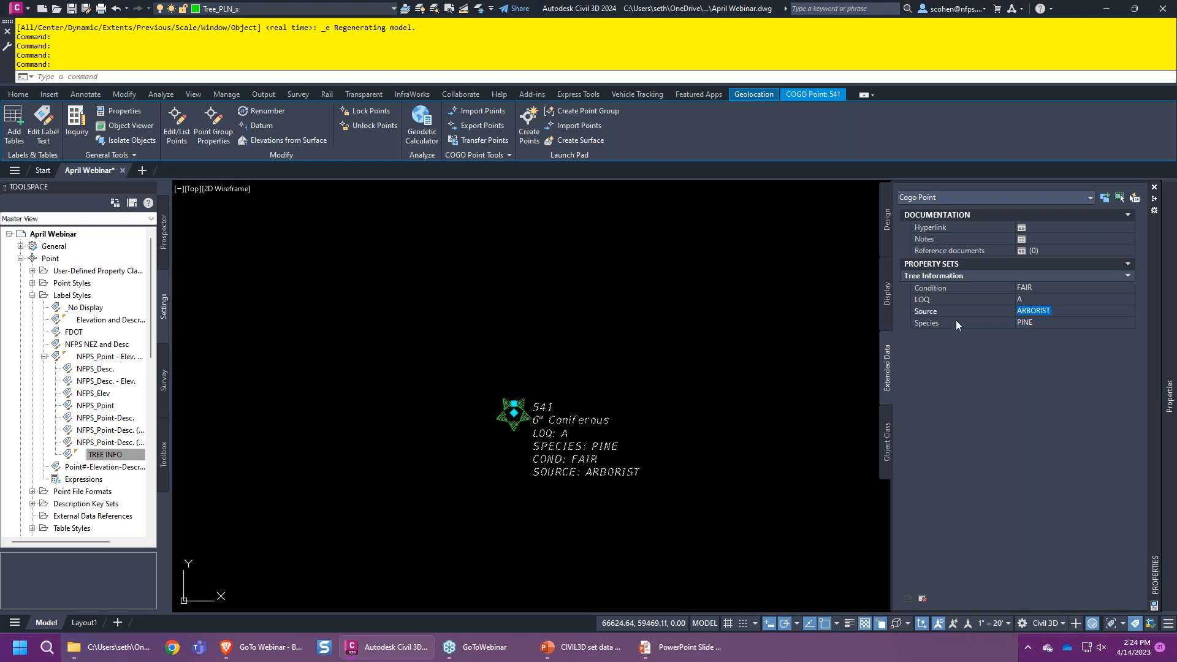
key(Escape)
key(Escape)
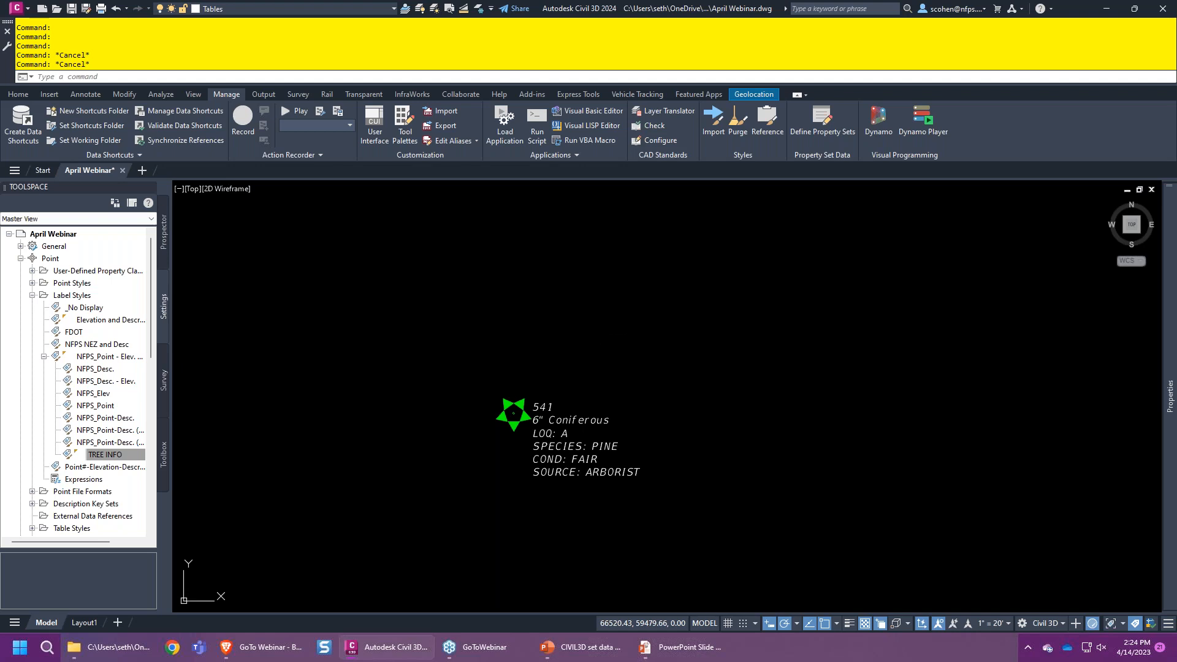
middle_click(704, 498)
middle_click(703, 499)
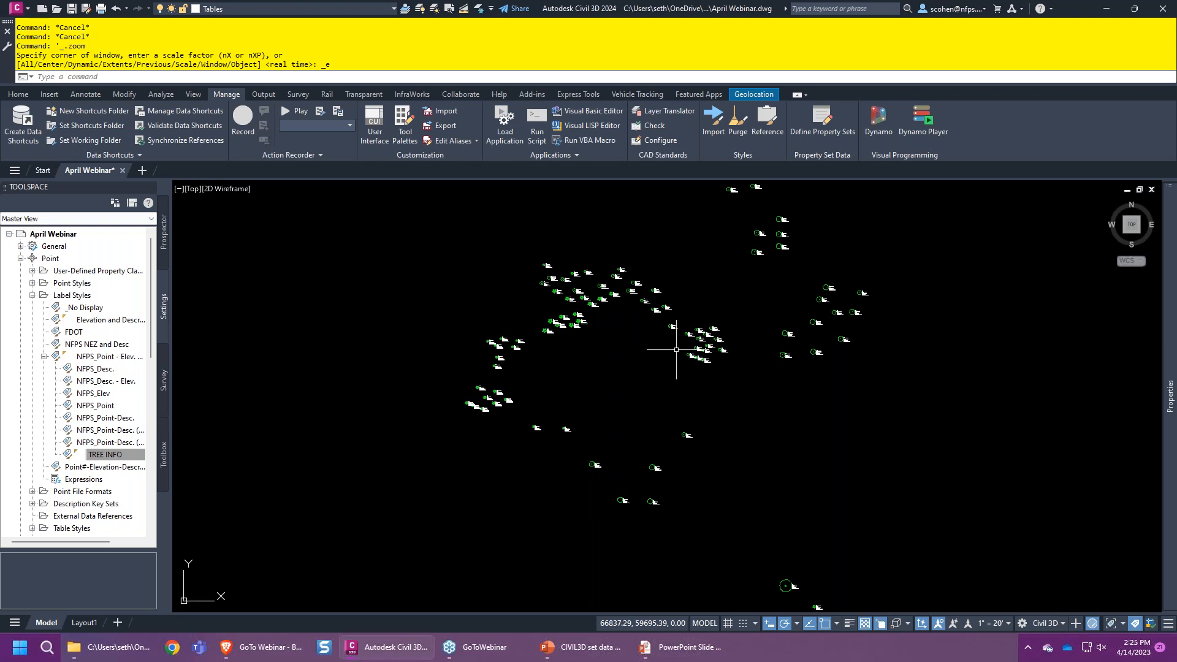
- Pan and zoom out over all tree points, then browse the drawing's layer list
middle_drag(825, 415, 554, 345)
scroll(590, 378, down, 3)
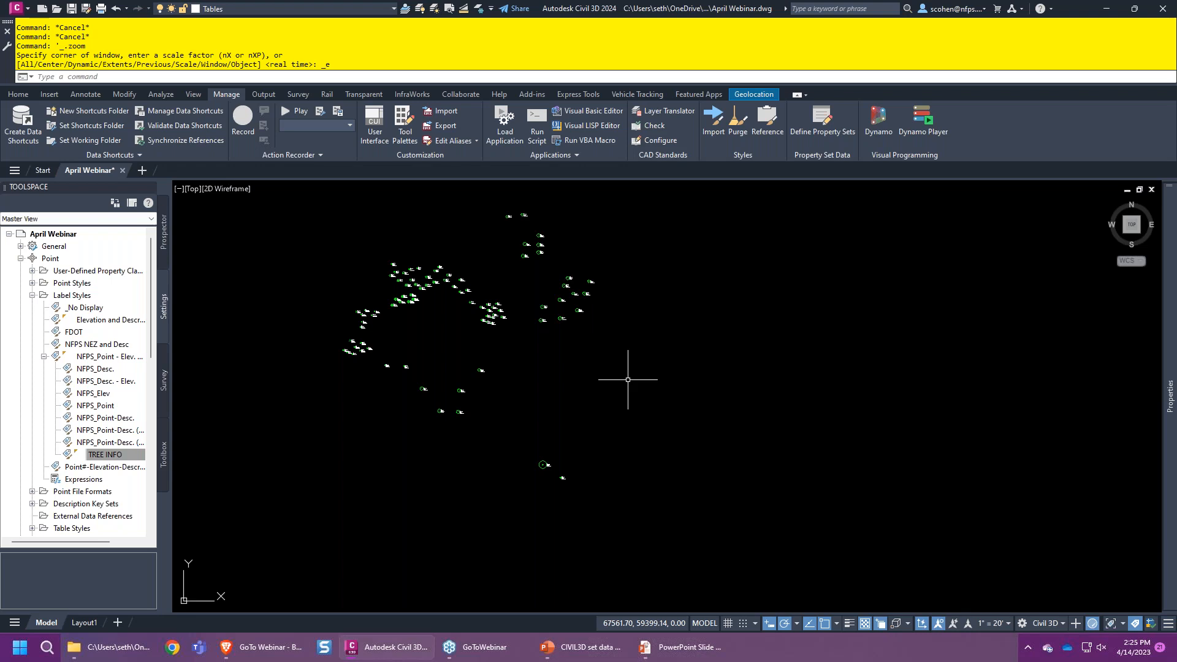
click(369, 13)
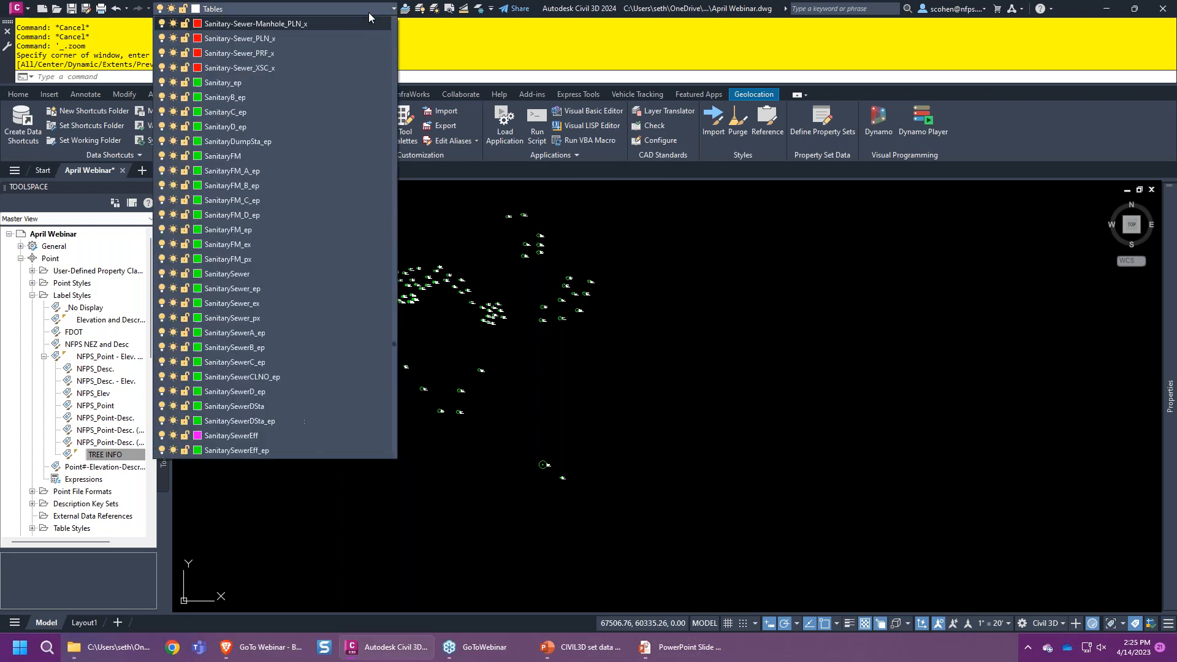
scroll(304, 153, down, 4)
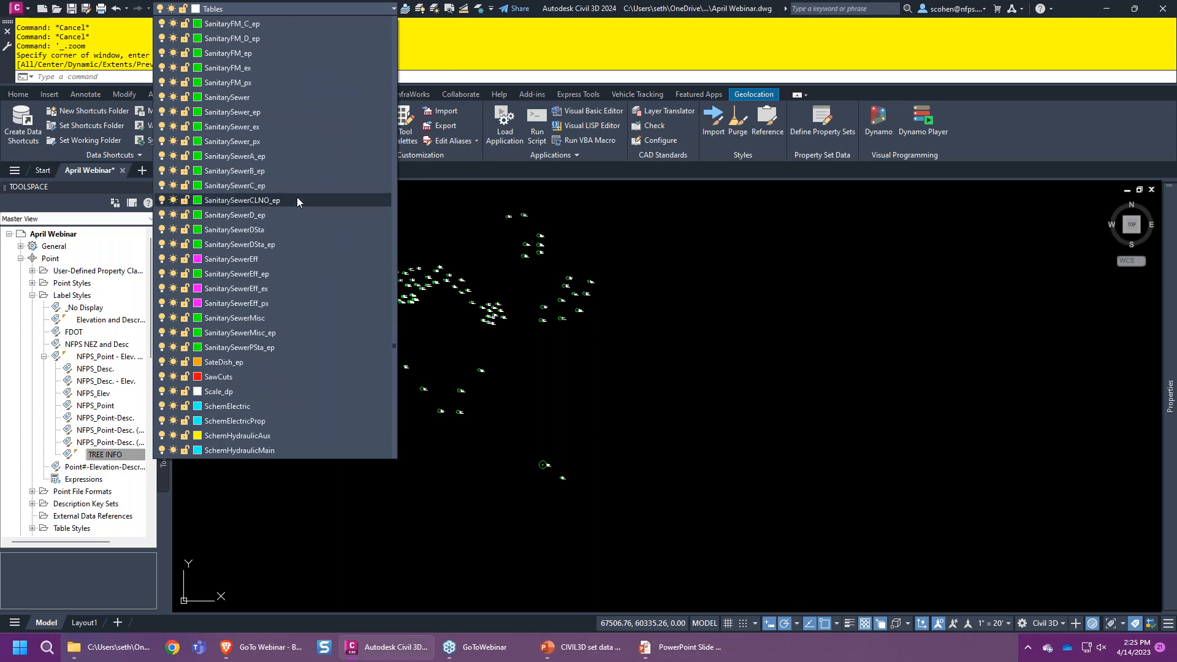
scroll(273, 123, down, 1)
scroll(271, 131, up, 5)
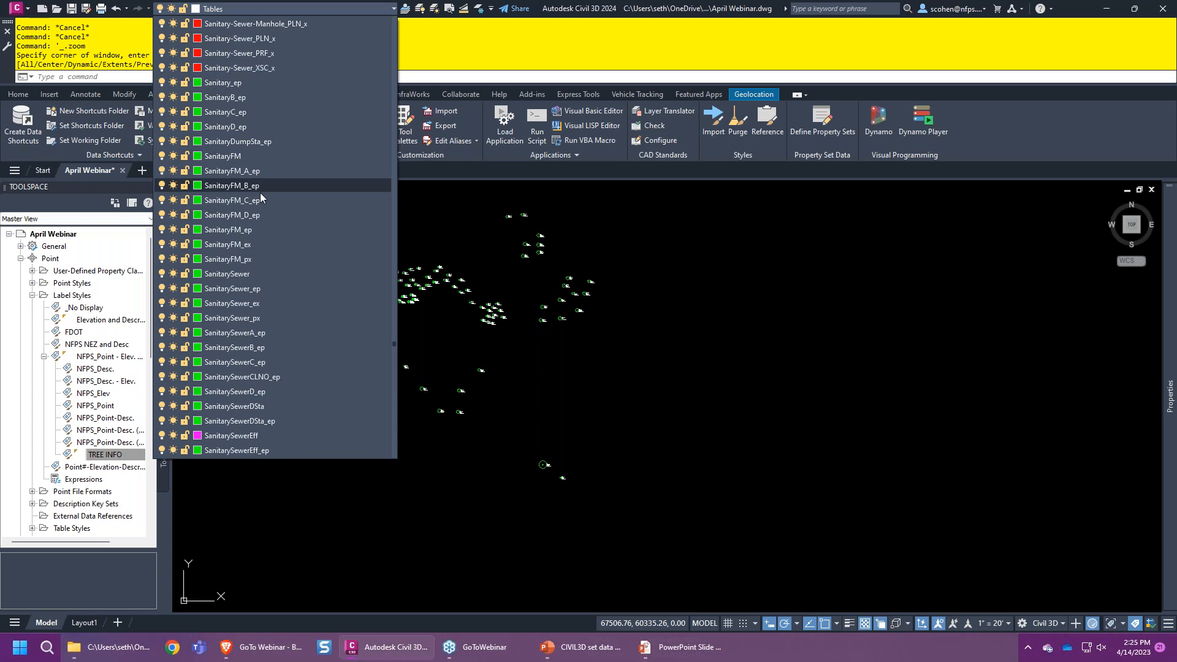
scroll(267, 98, up, 2)
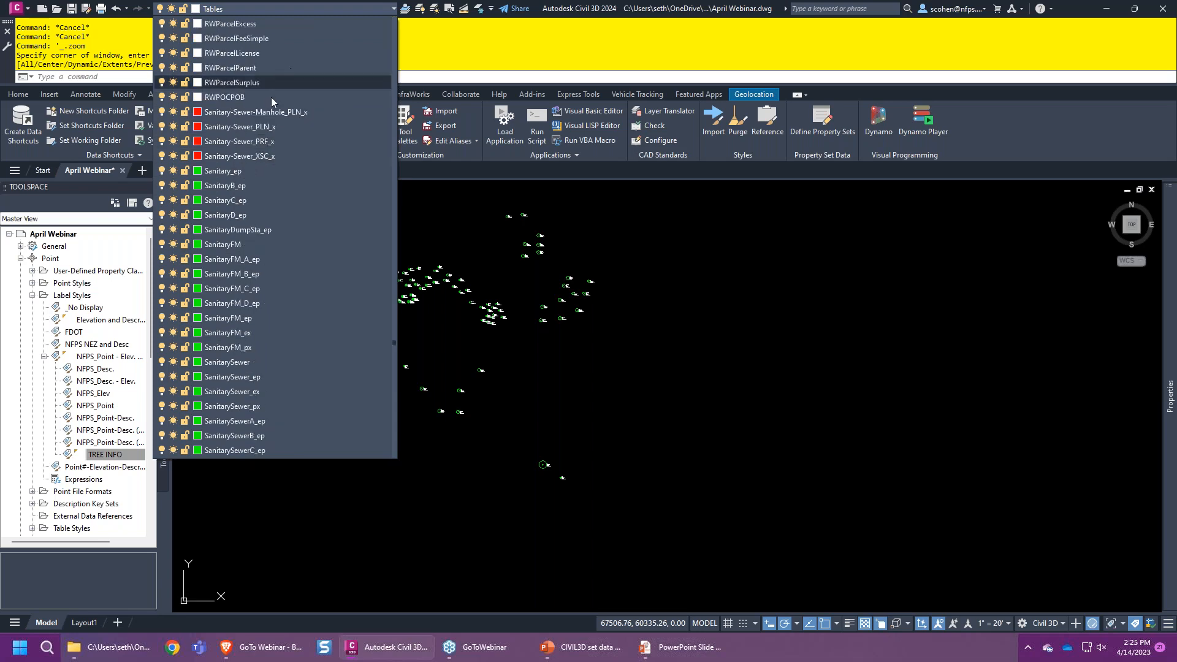
- Make Sanitary-Sewer_PLN_x current and draw a four-vertex red polyline with PL
click(256, 128)
text(pl)
key(Return)
click(549, 374)
click(655, 321)
click(765, 350)
click(743, 456)
key(Return)
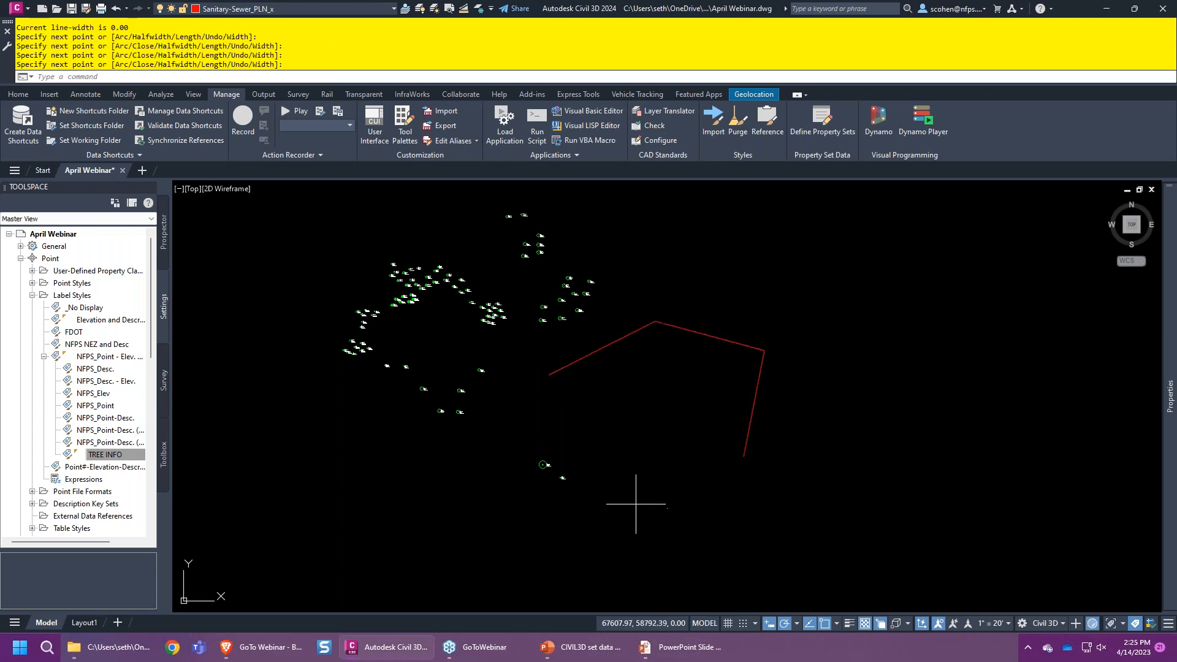
- Draw two more red polylines: a crossing segment and a lower segment
key(Return)
click(649, 411)
click(810, 401)
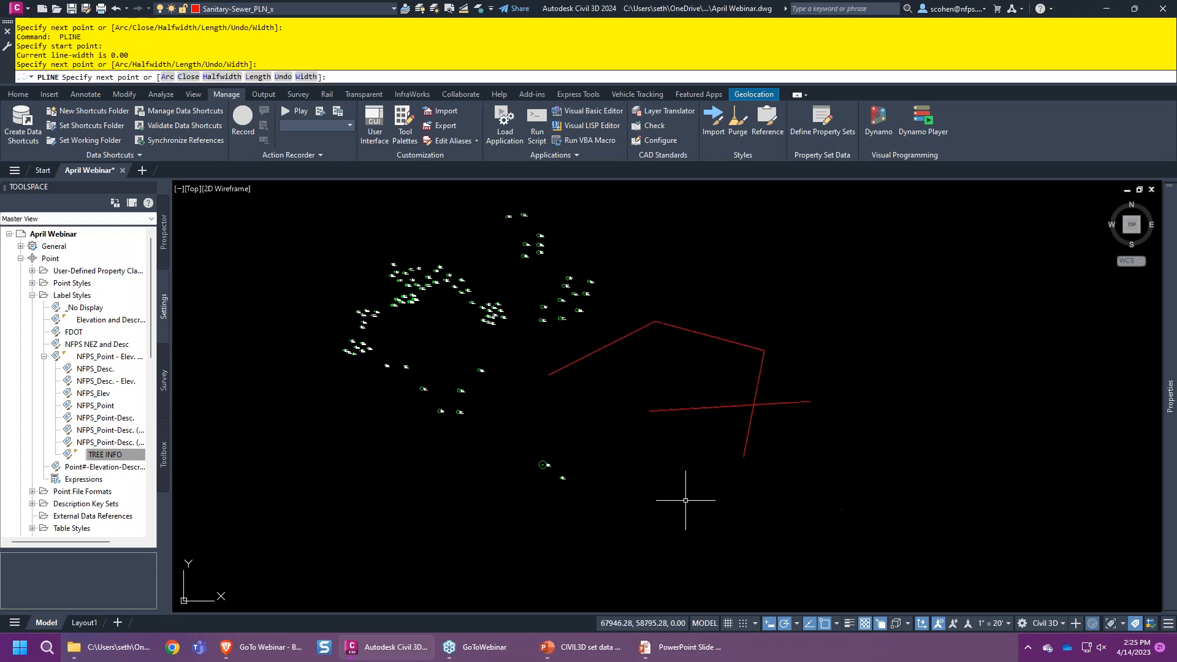
key(Return)
key(Return)
click(659, 498)
click(809, 473)
key(Return)
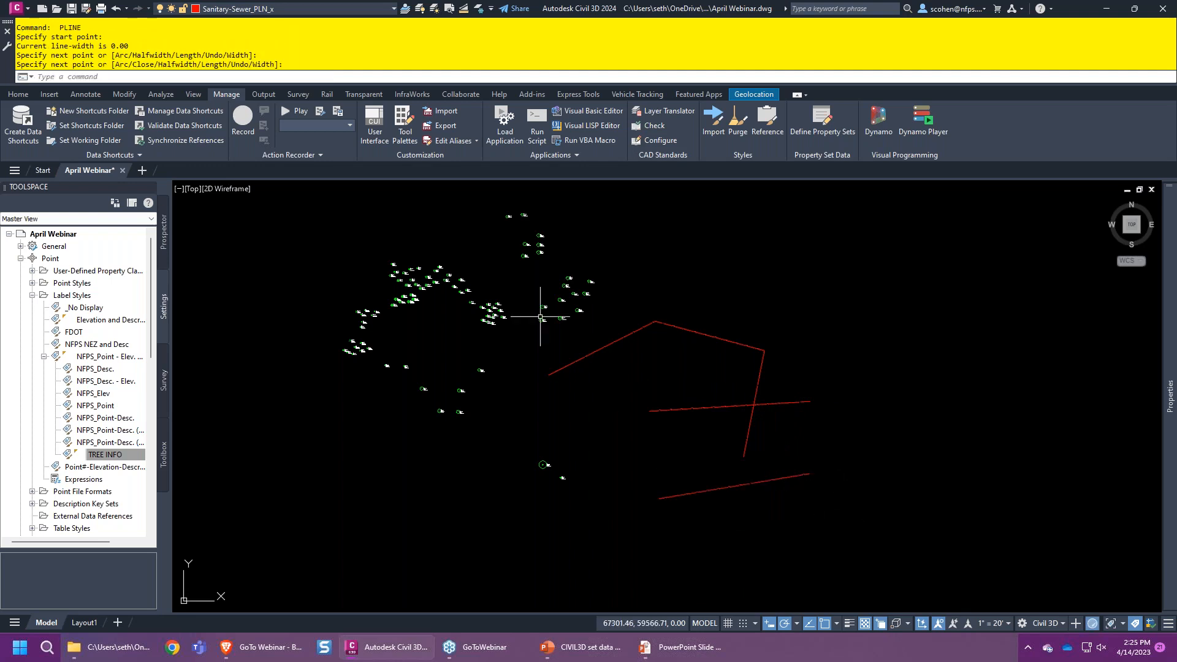
- Make Water the current layer and draw a two-point blue polyline
click(352, 8)
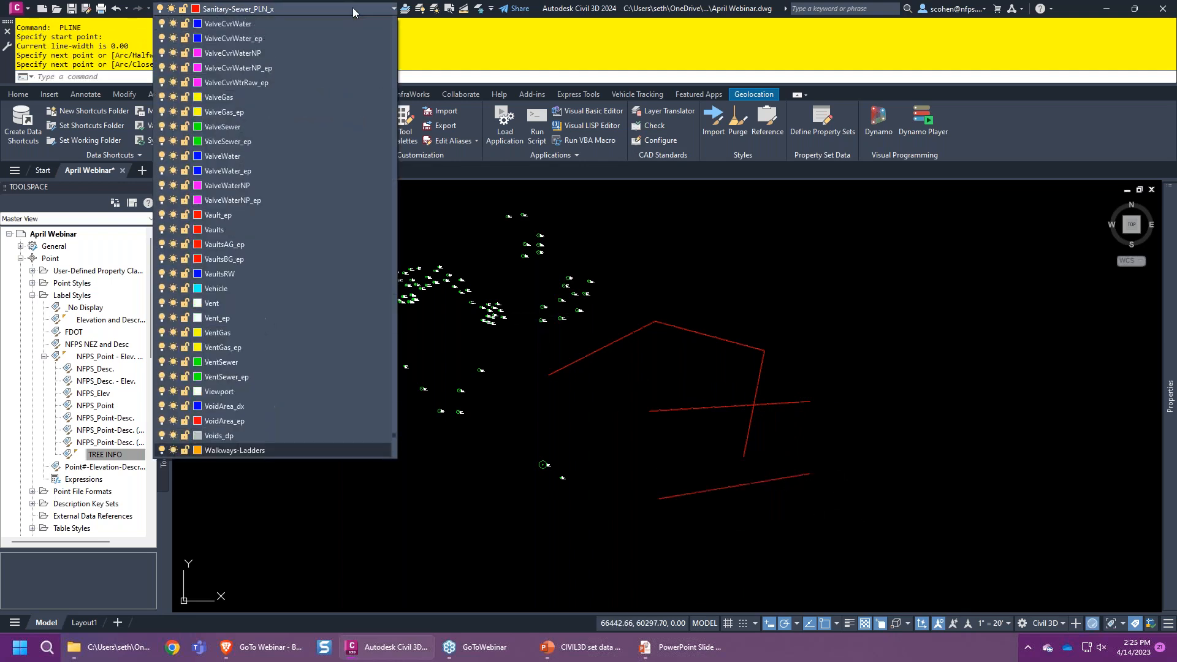
scroll(241, 450, down, 10)
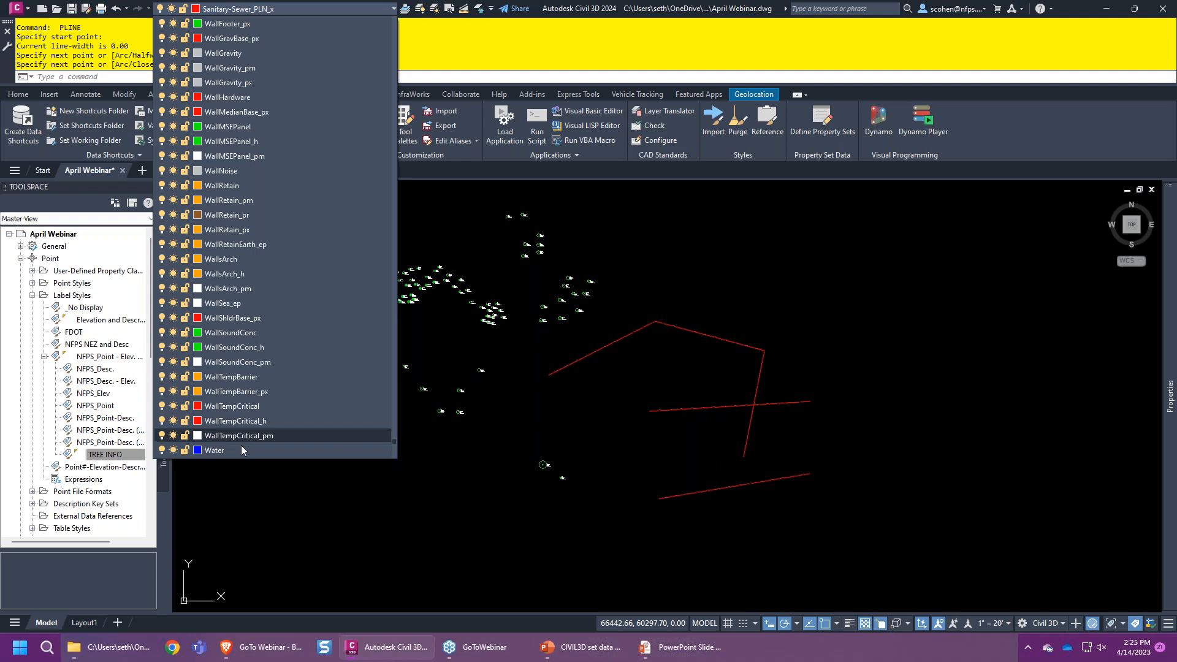
click(241, 450)
text(P)
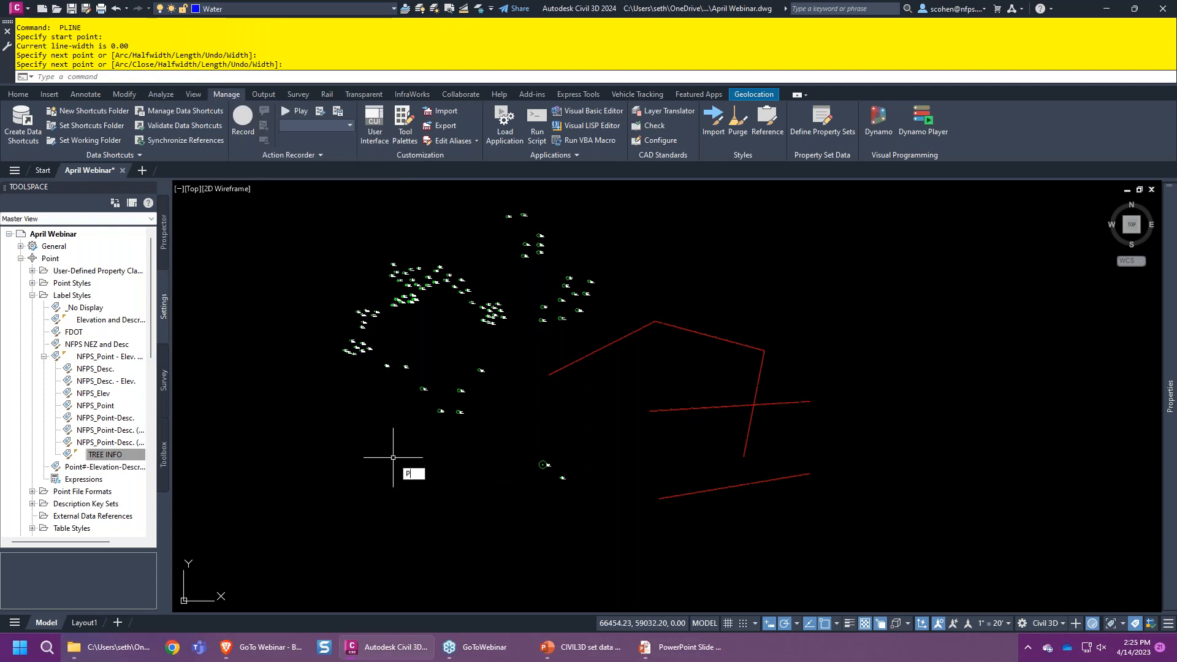
text(L)
key(Return)
click(630, 552)
click(799, 543)
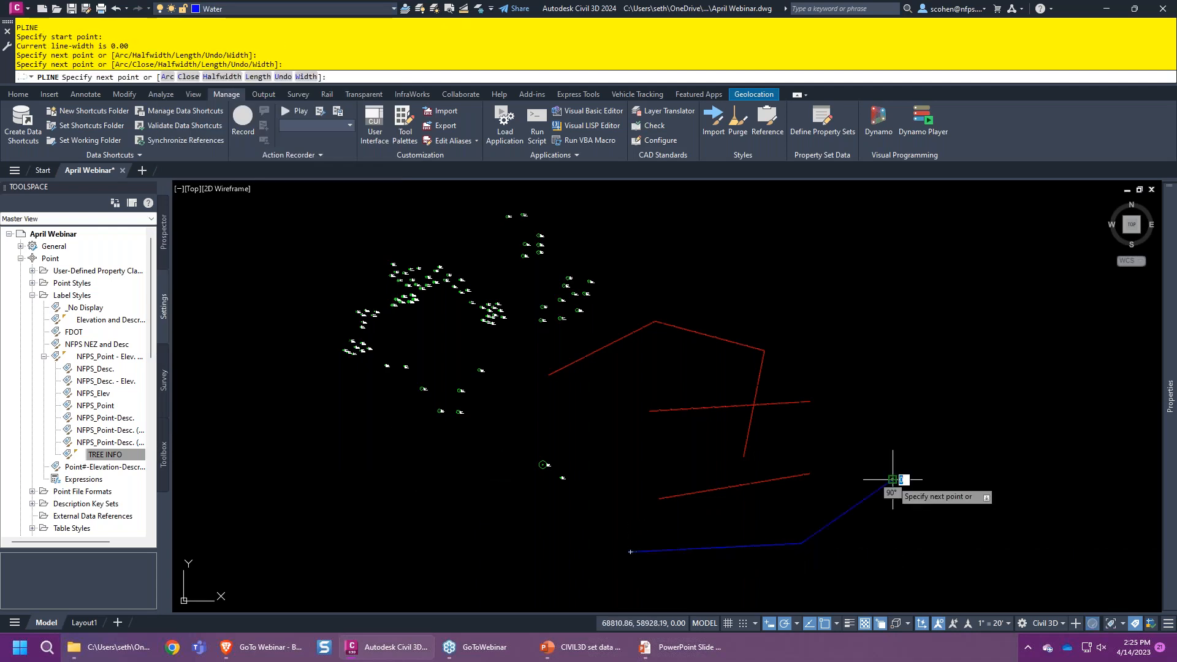
key(Return)
text(L)
- Draw a horizontal blue line, then connected diagonal and horizontal line segments from its end
key(Return)
middle_drag(645, 464, 597, 375)
click(606, 510)
click(785, 510)
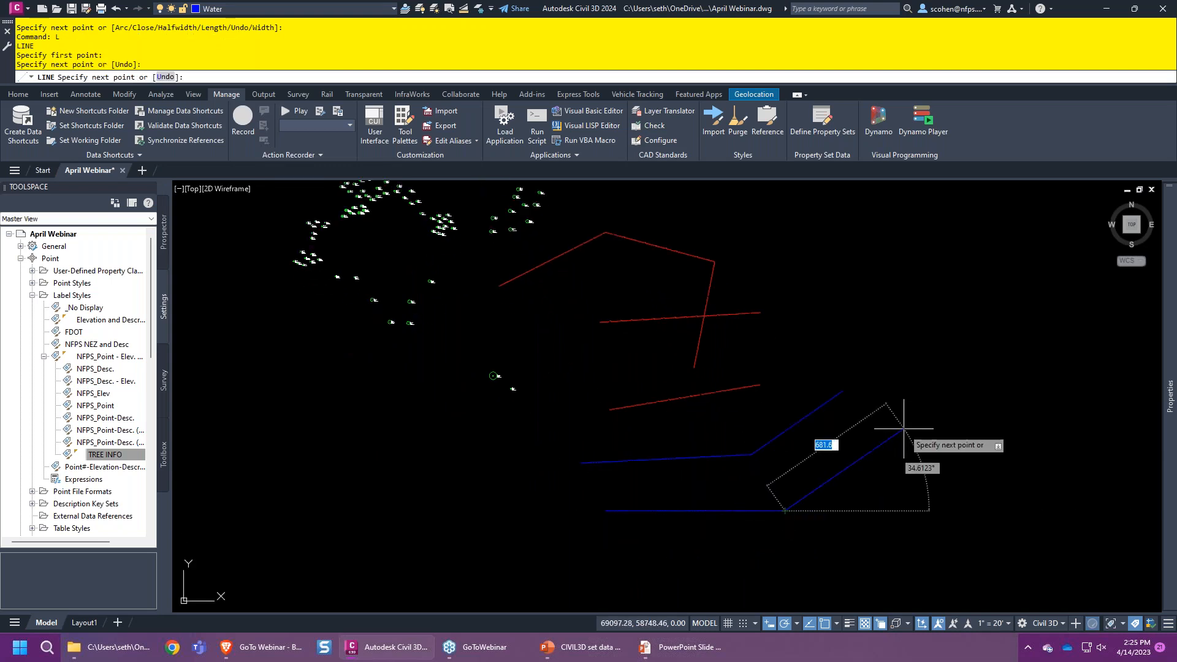
key(Return)
key(Return)
click(784, 510)
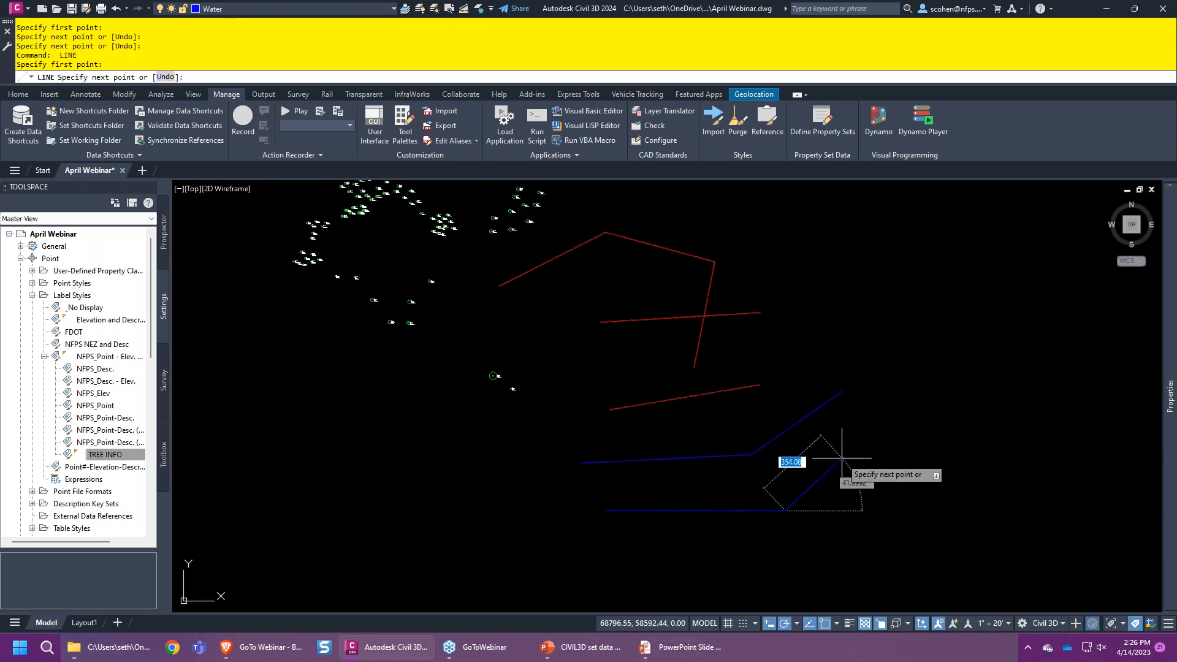
click(845, 453)
click(979, 453)
key(Escape)
click(871, 433)
click(817, 513)
mouse_move(1169, 395)
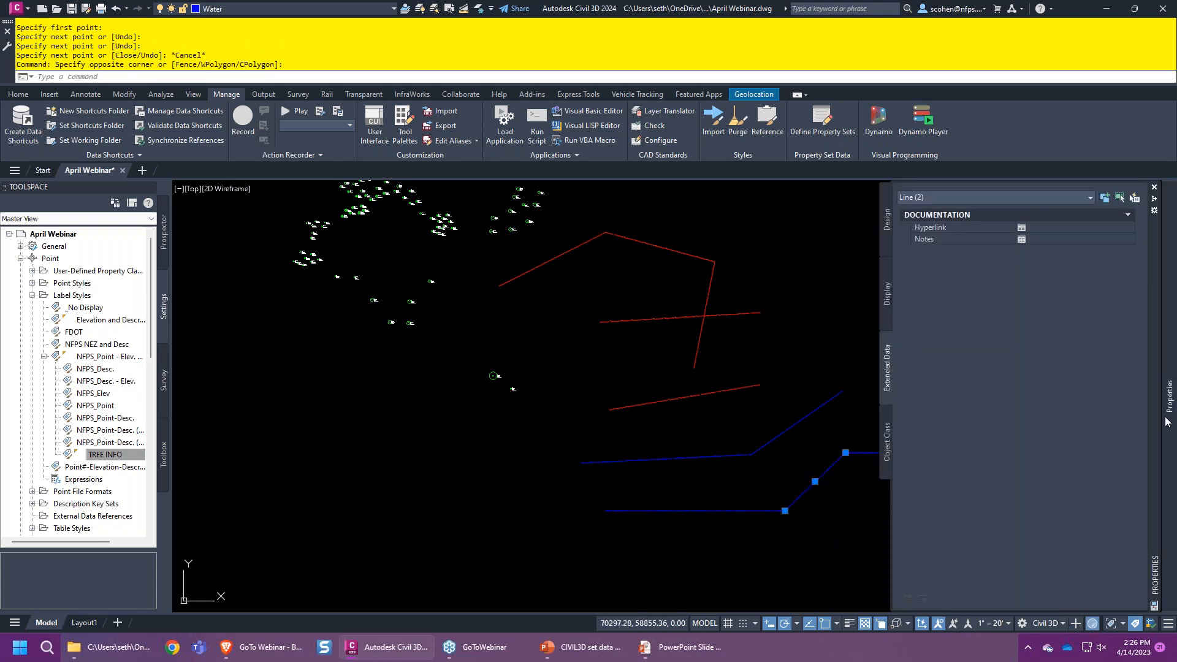
key(Escape)
key(Escape)
key(Escape)
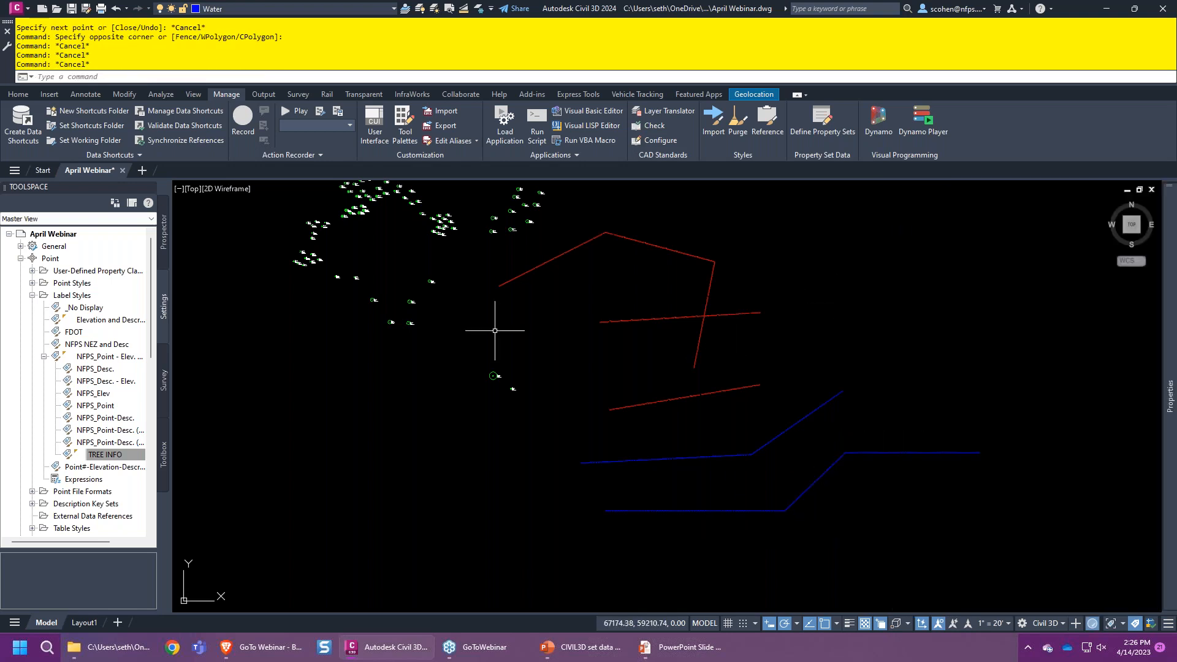
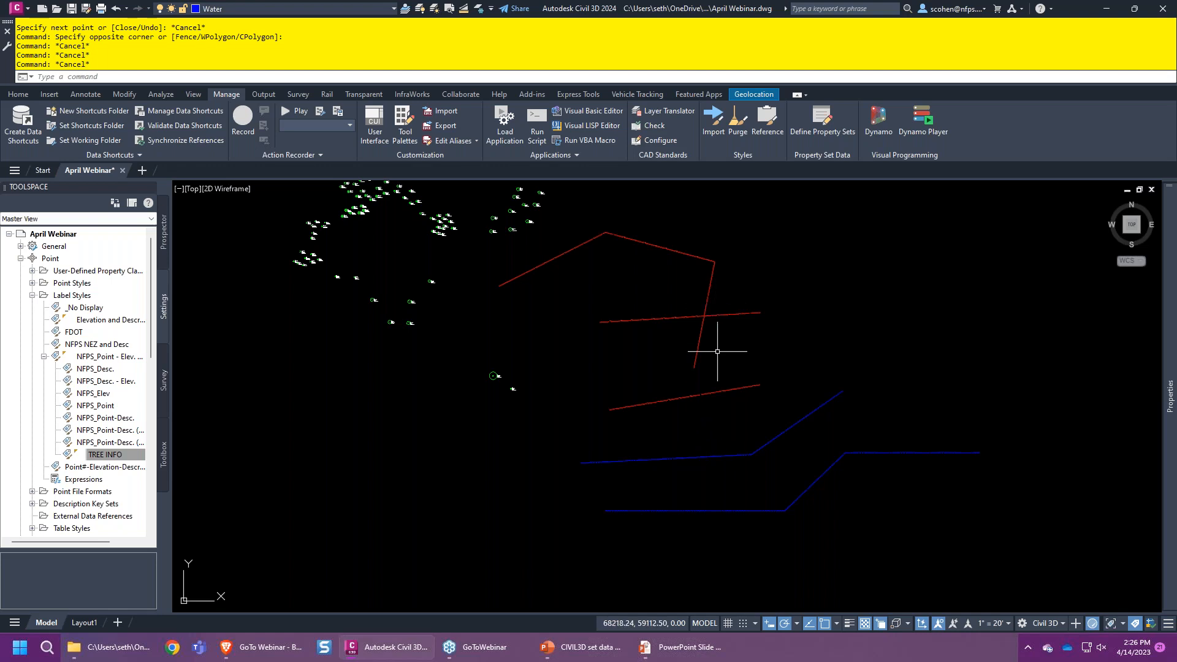
- Create a new property set definition named Utilities
click(821, 127)
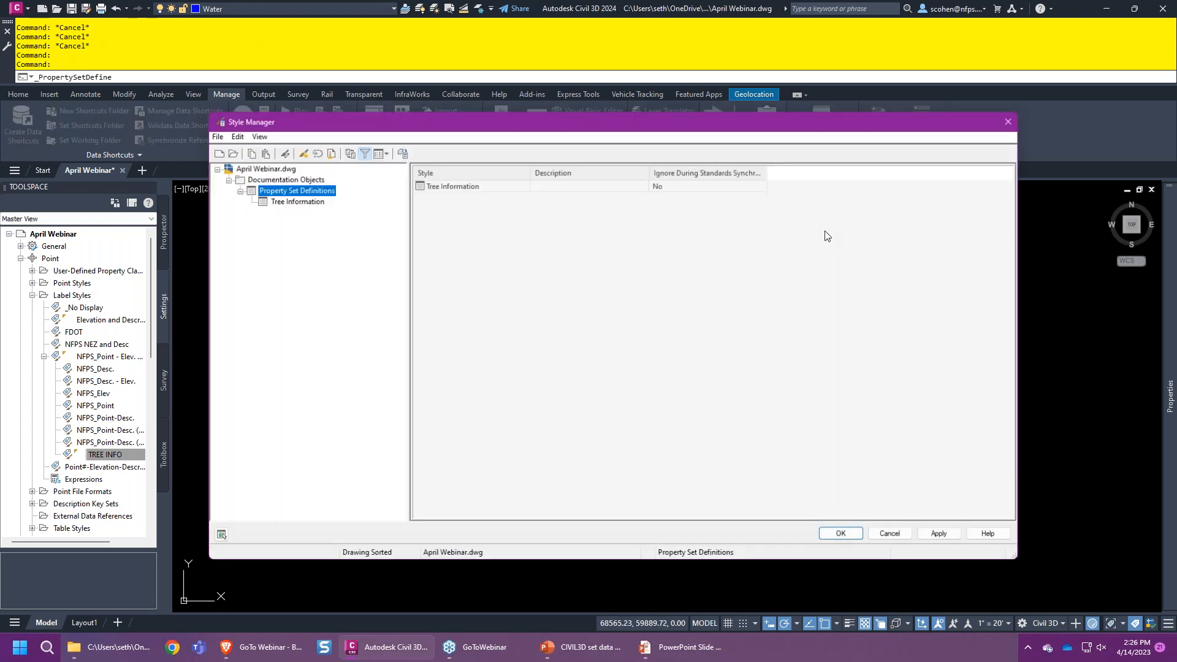
right_click(293, 190)
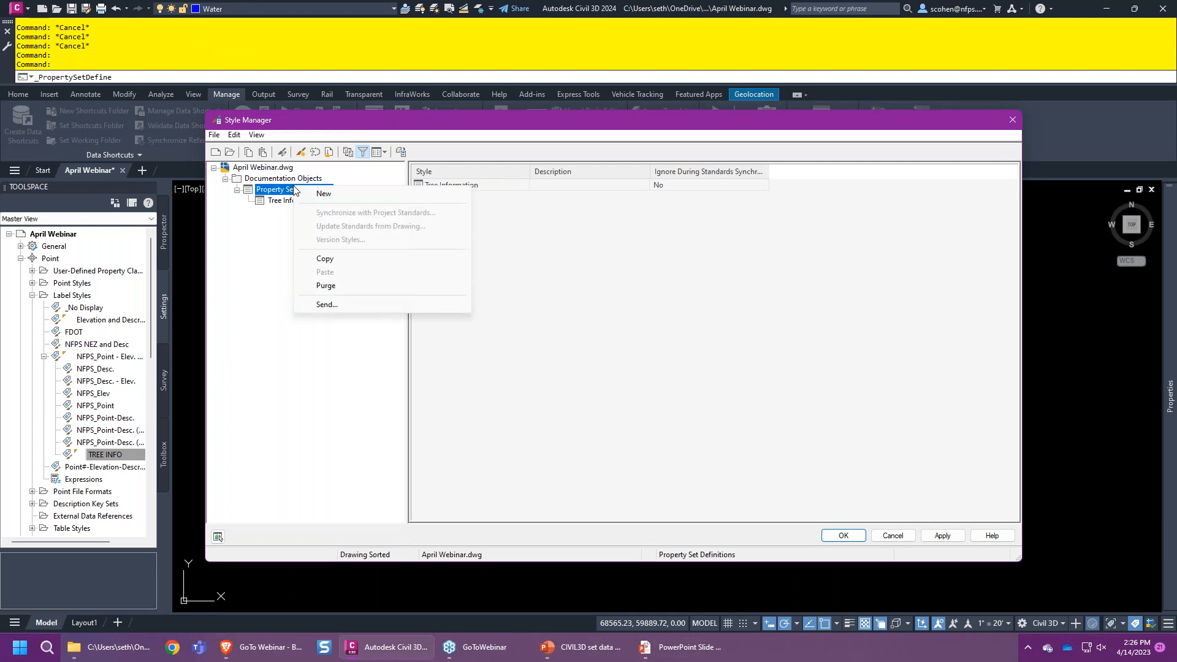
click(324, 193)
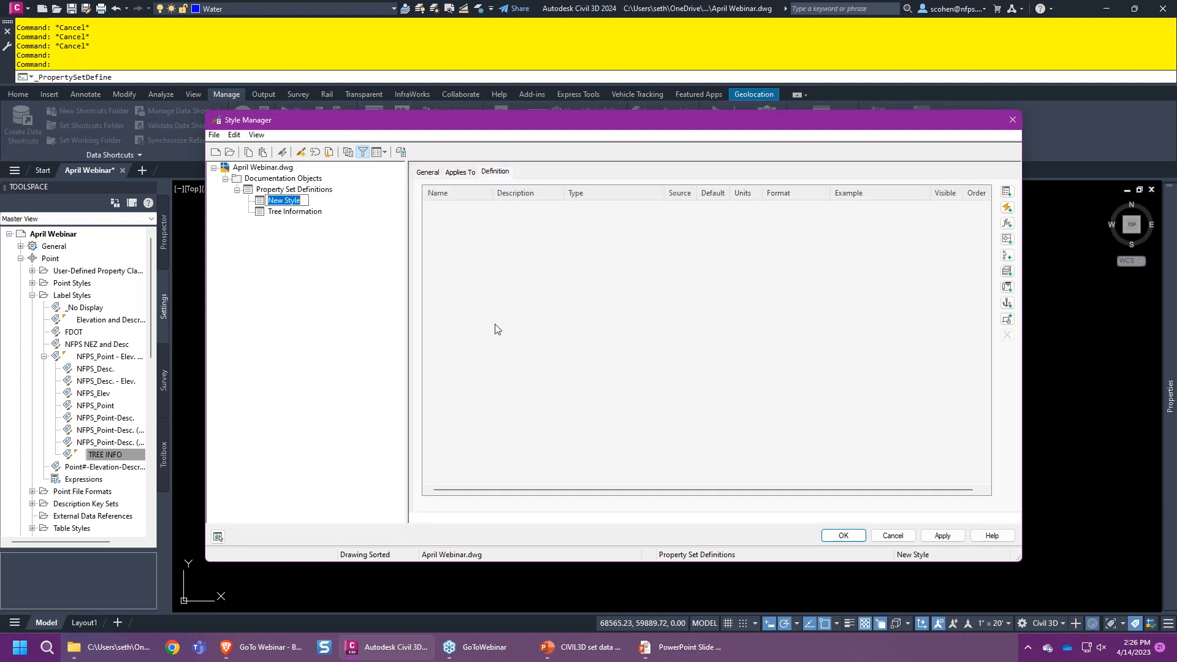
text(u)
text(Utilities)
key(Return)
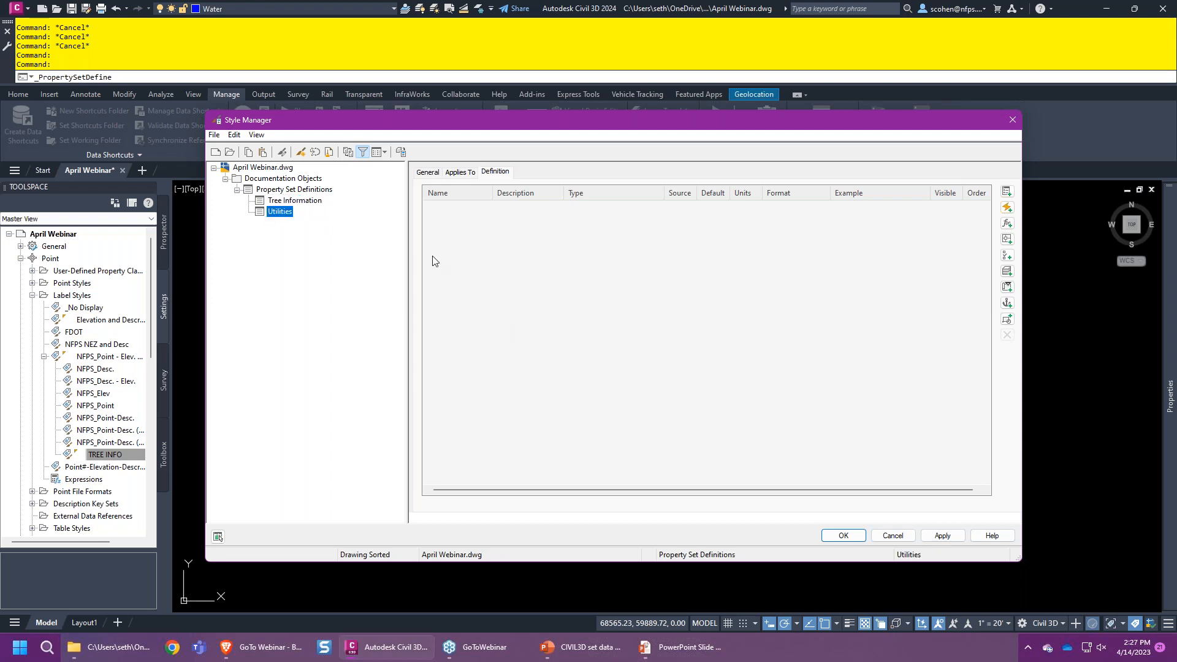
- Make the Utilities set apply to Line, Polyline and Polyline (2D) objects
click(459, 172)
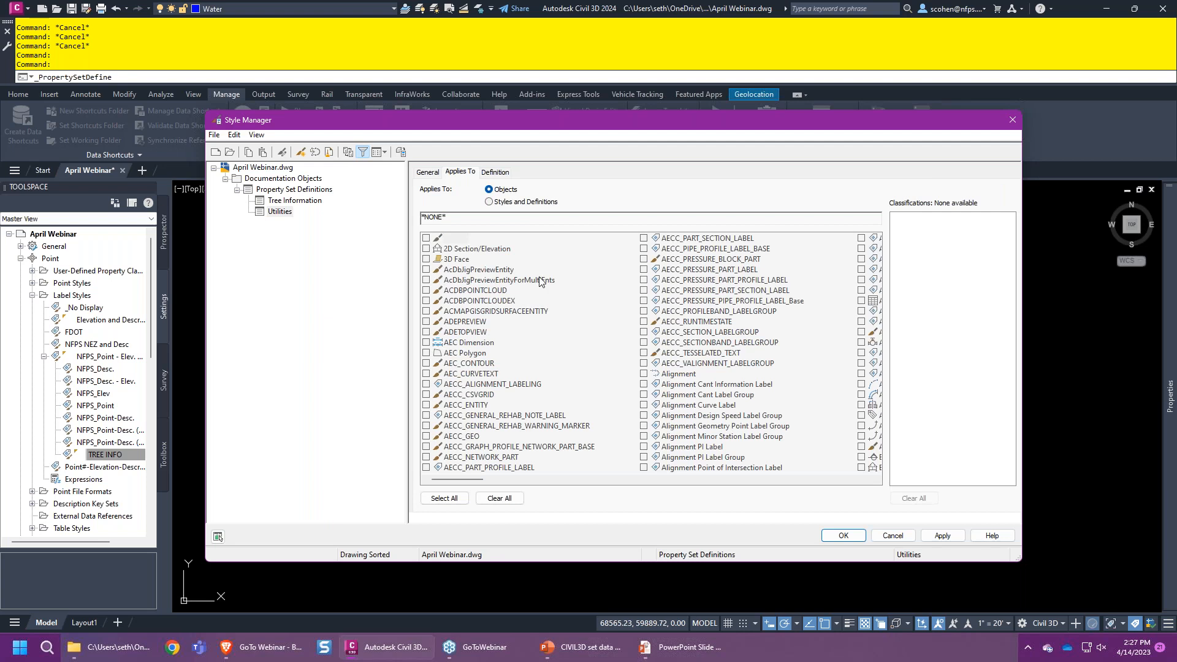
click(489, 301)
text(light)
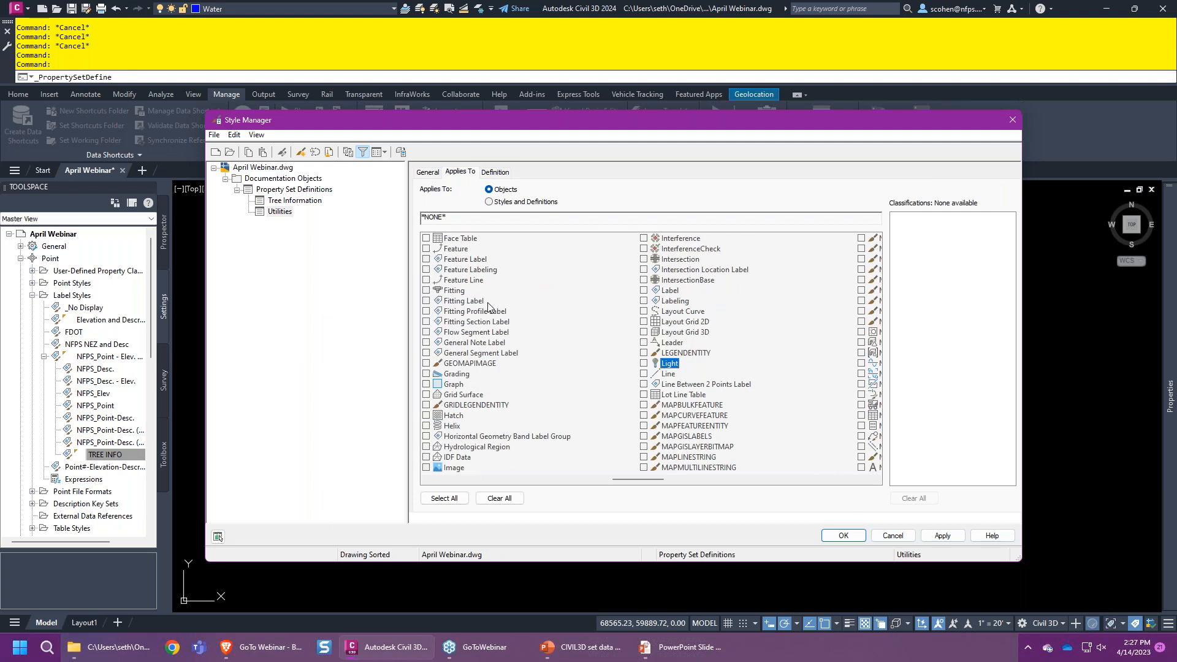
click(643, 374)
text(poly)
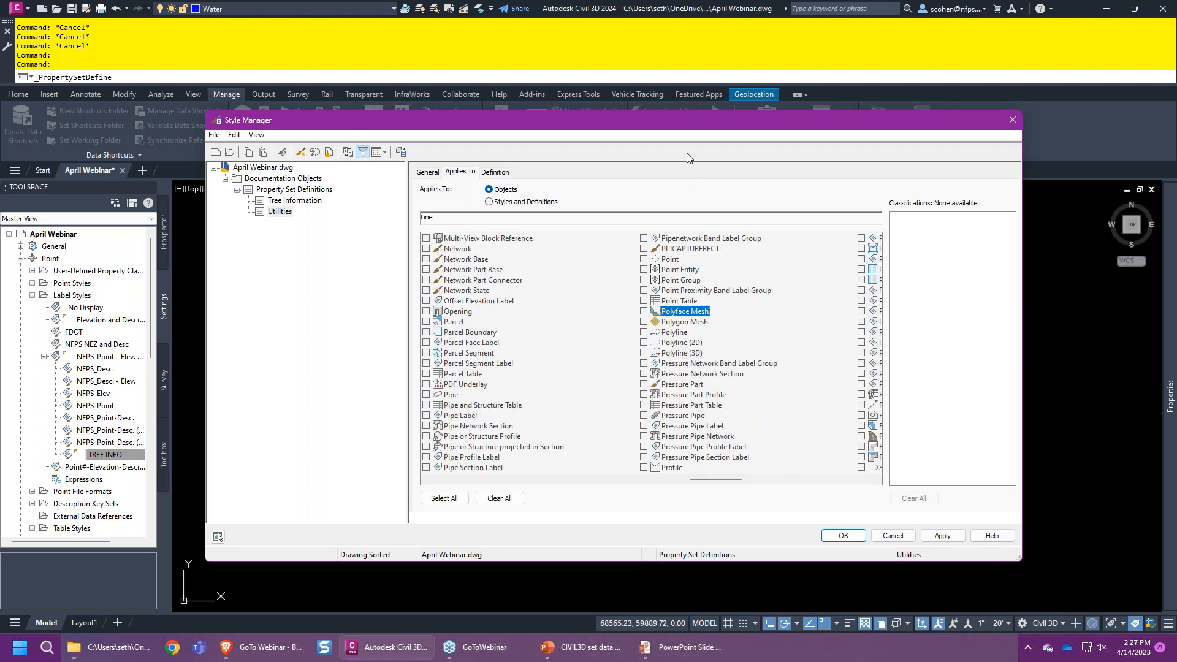
click(644, 331)
click(643, 342)
click(495, 172)
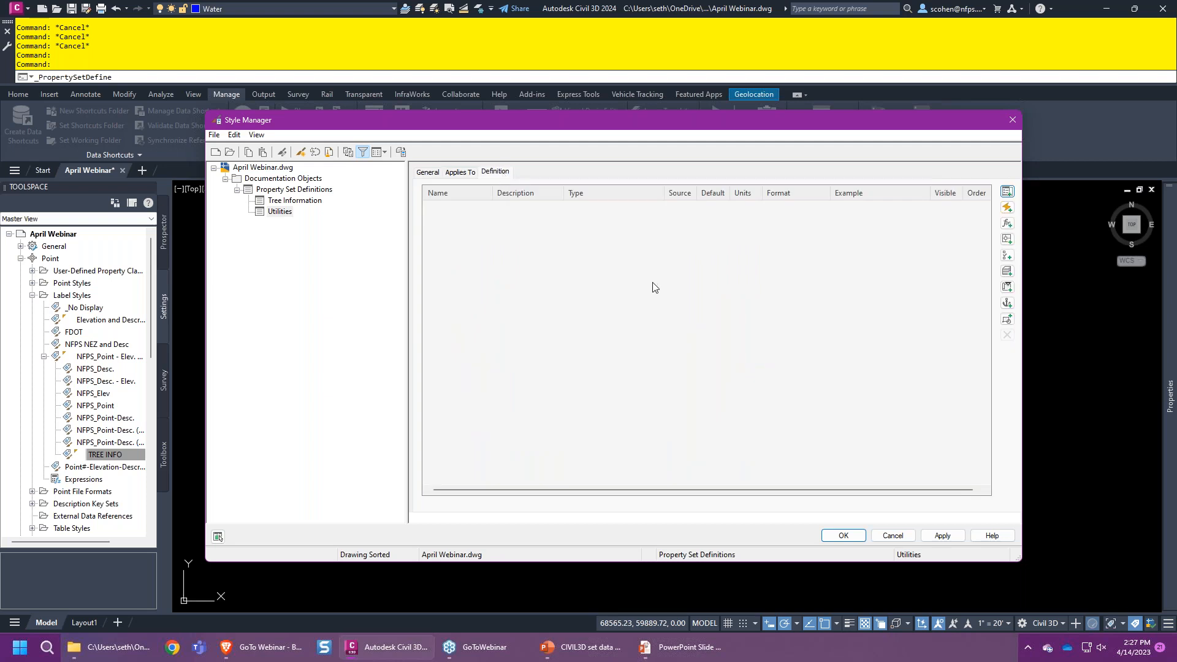
click(1009, 195)
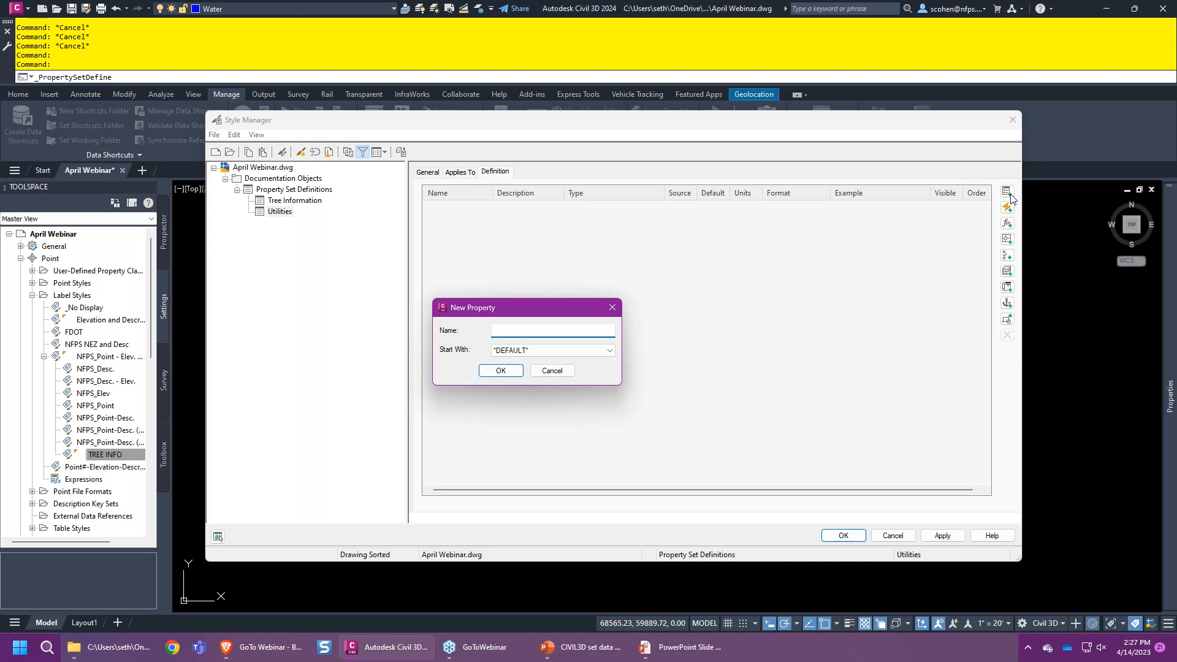
- Add manual properties LOQ and Type to the Utilities set
text(loLO)
key(BackSpace)
key(BackSpace)
key(BackSpace)
text(LOQ)
key(Return)
text(Type)
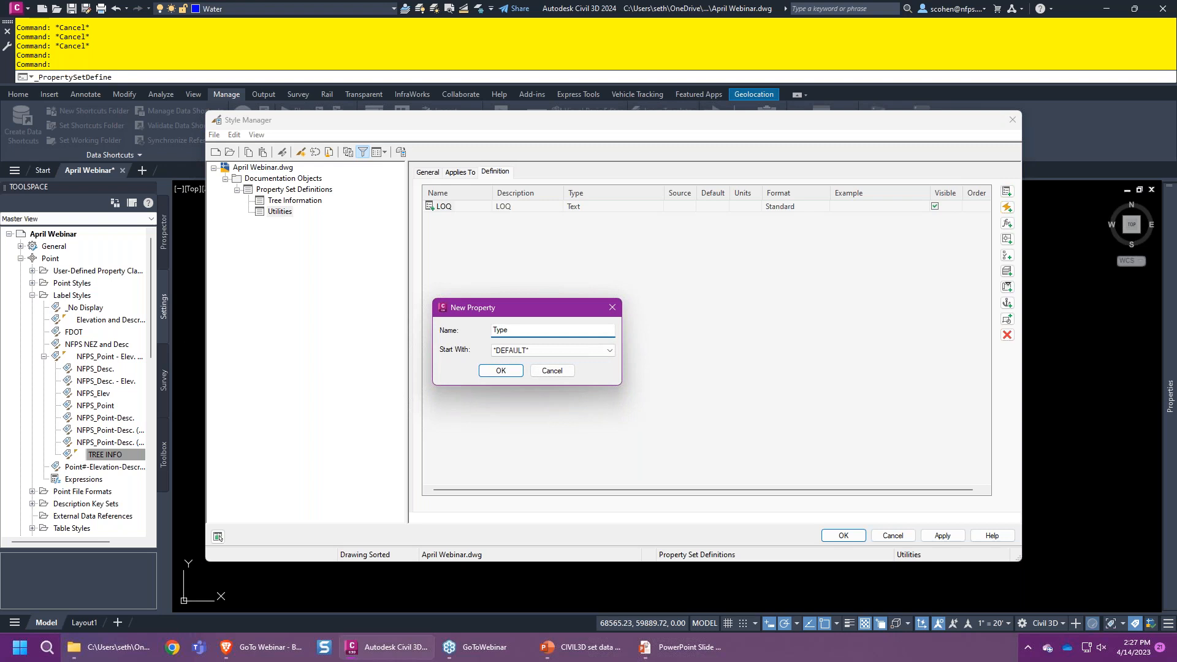
key(Return)
- Add manual properties Size, Owner and Material to the Utilities set
click(1007, 192)
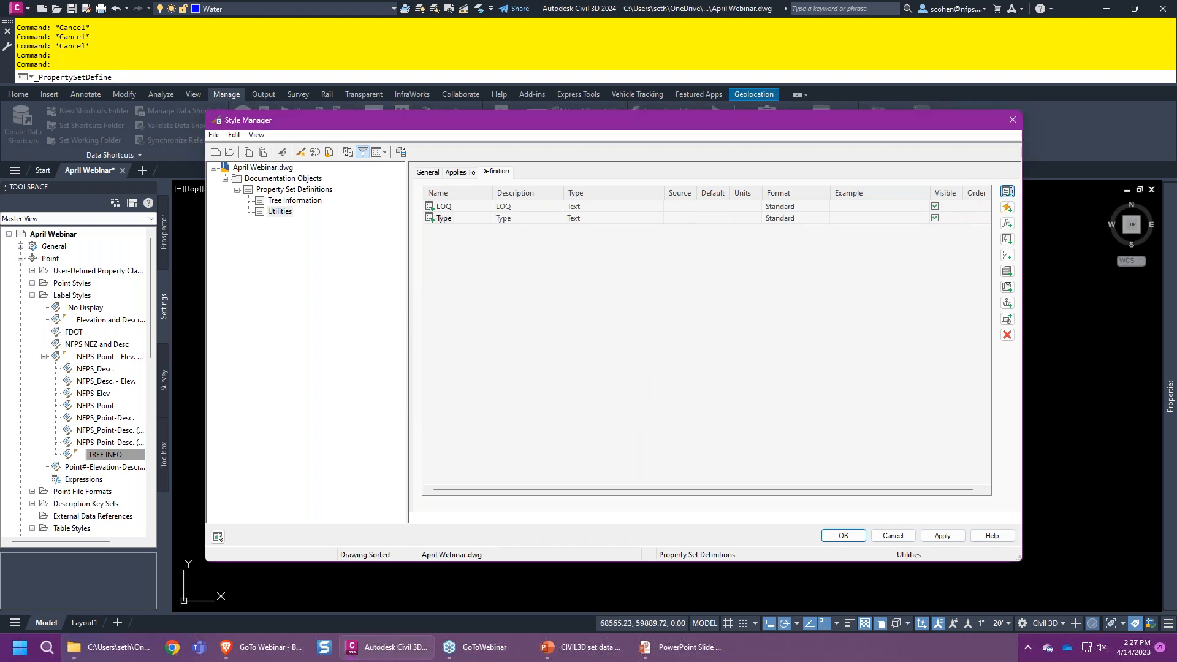
text(Size)
key(Return)
click(1007, 191)
text(P)
key(BackSpace)
text(Owner)
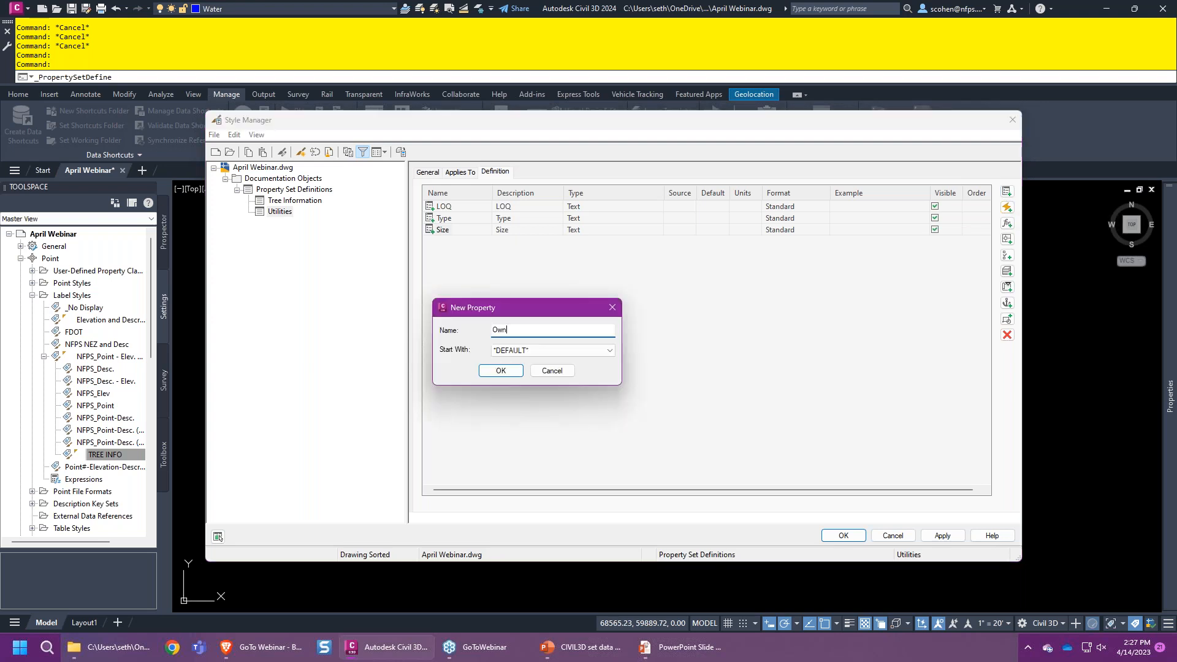
key(Return)
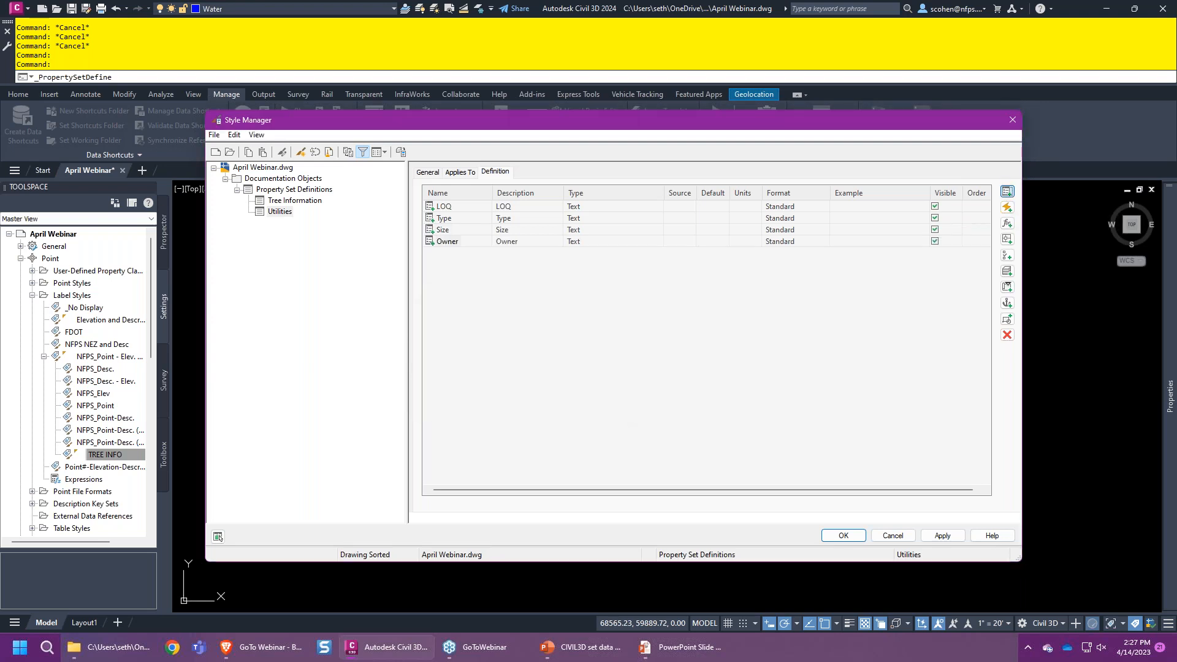
click(1006, 192)
text(Material)
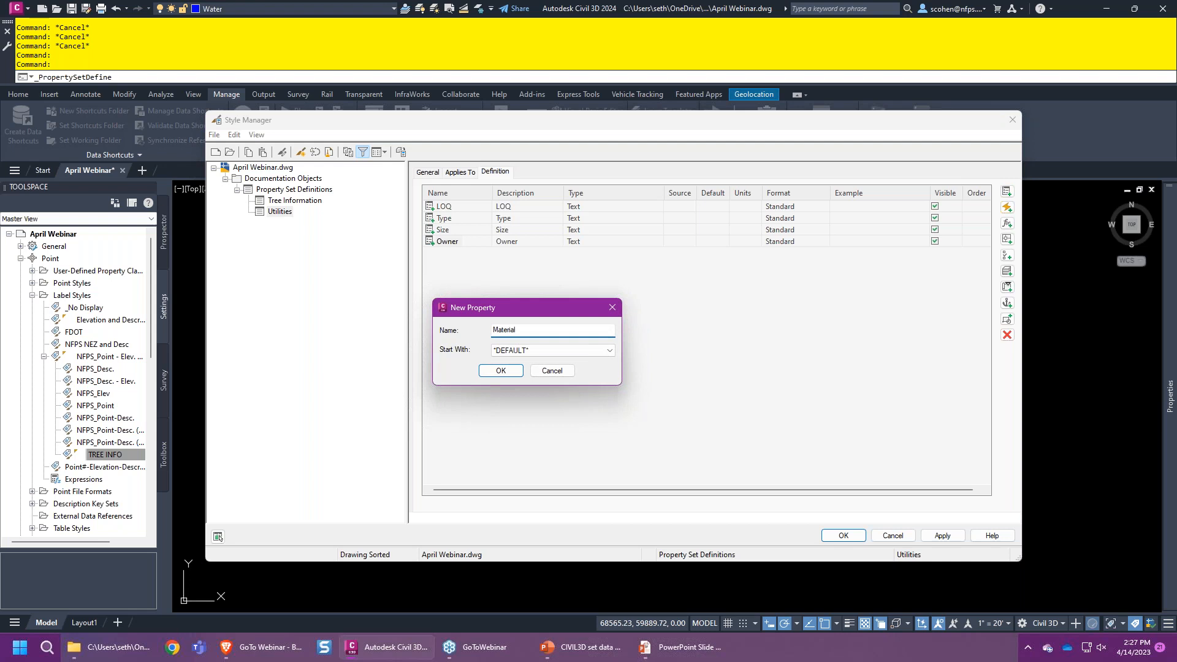
key(Return)
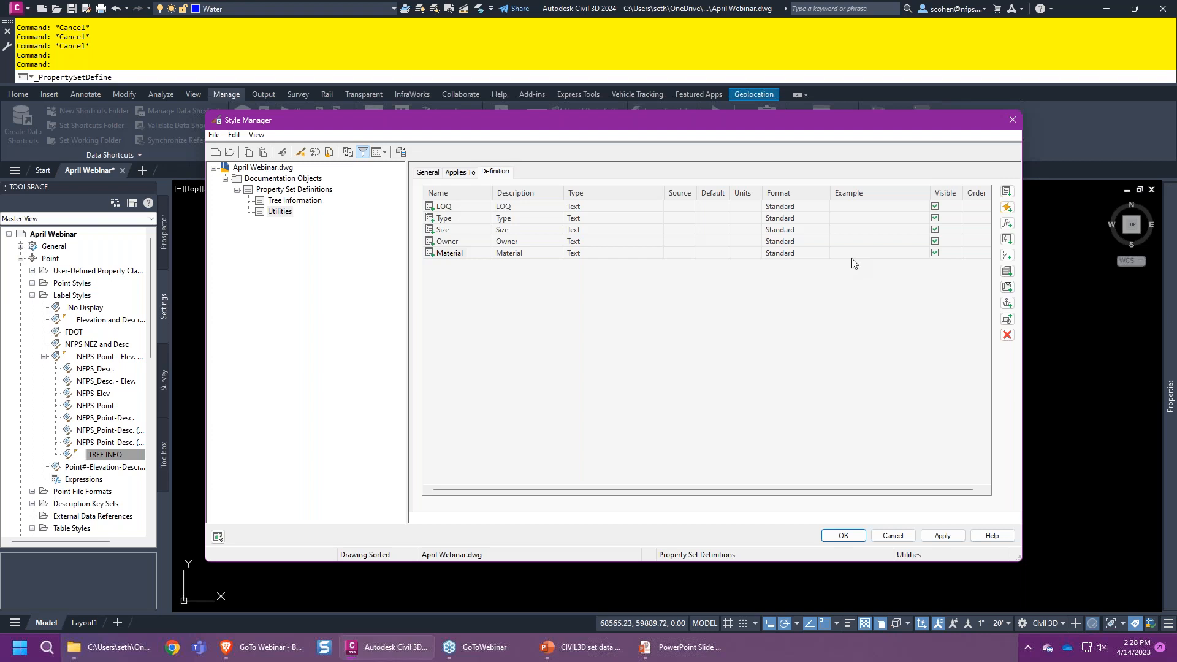
- Add an automatic Length property sourced from lines, polylines and 2D polylines
click(1006, 209)
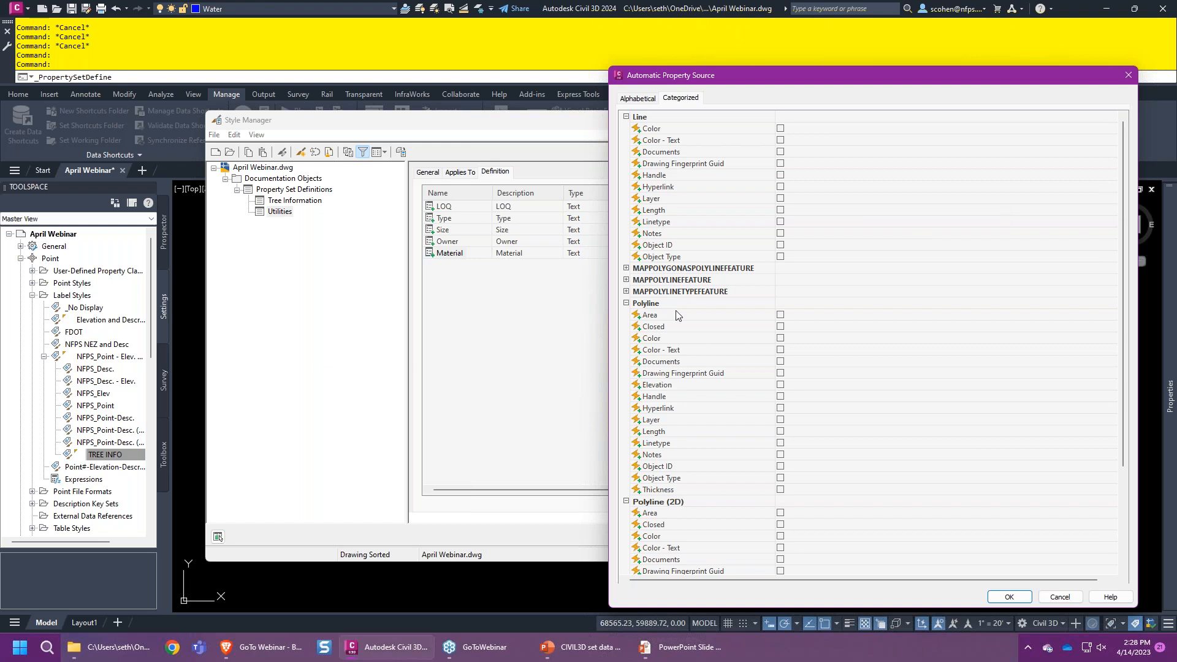
scroll(676, 315, down, 1)
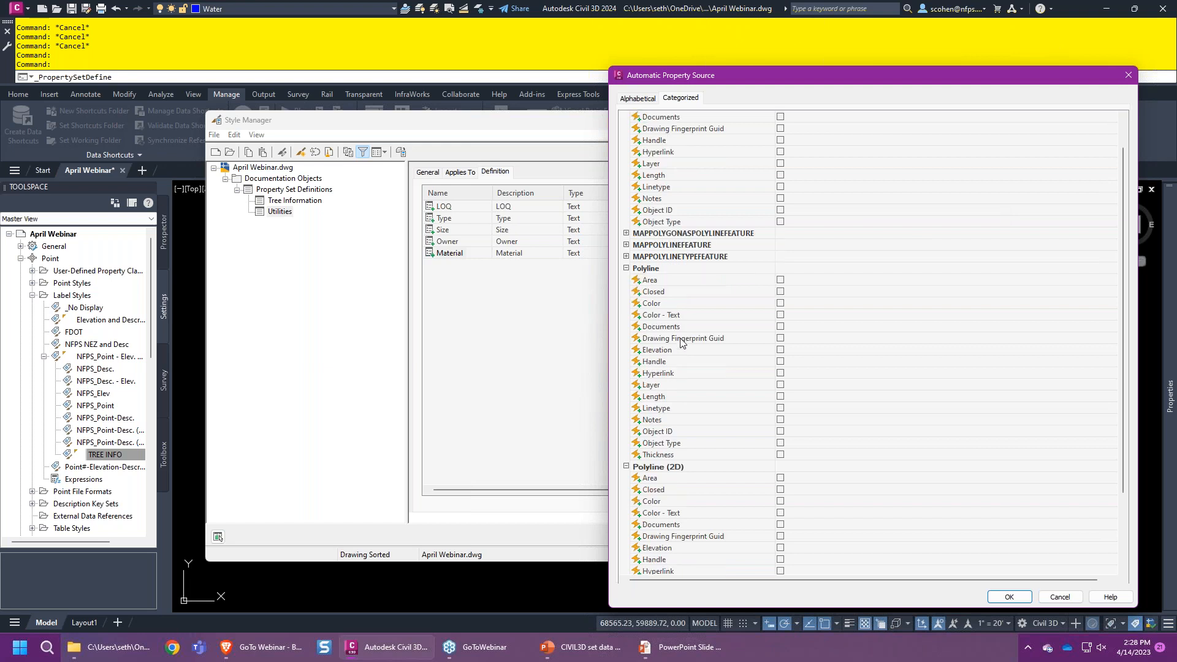
click(779, 396)
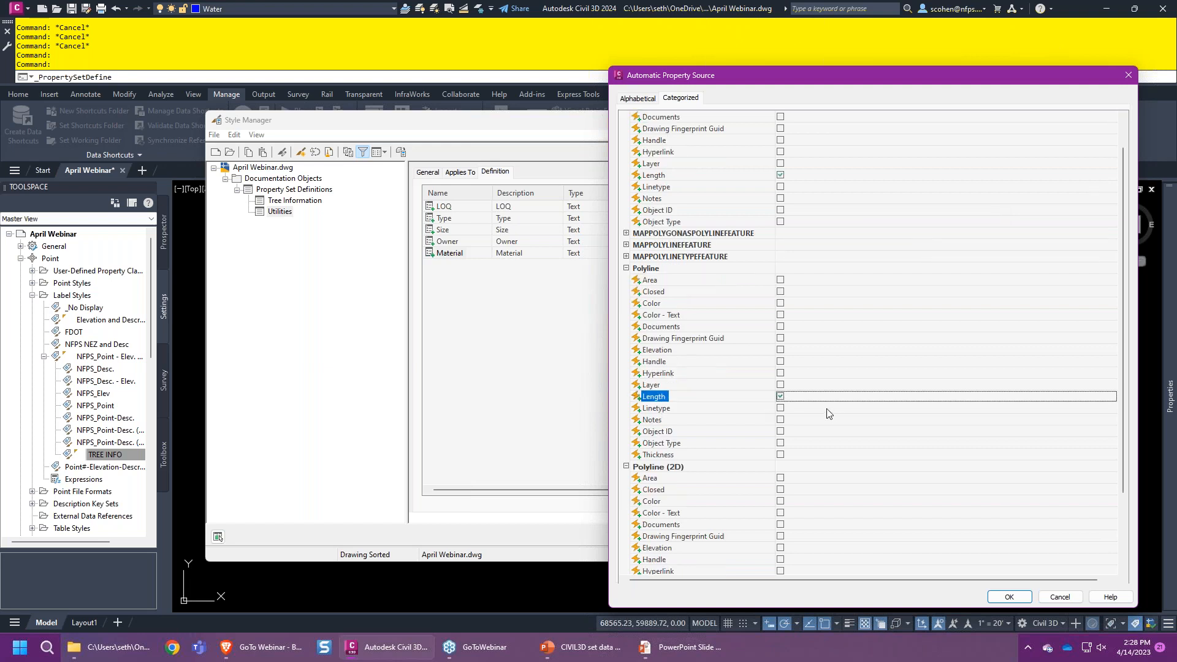
scroll(821, 441, down, 3)
scroll(689, 392, up, 3)
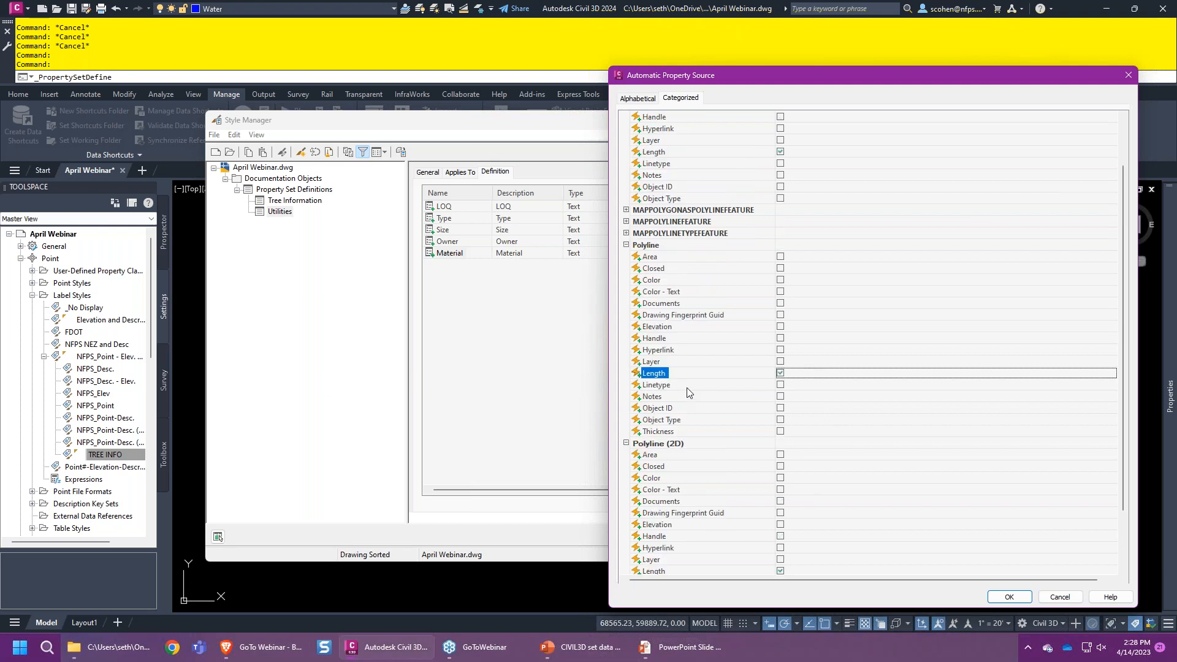
scroll(693, 383, down, 3)
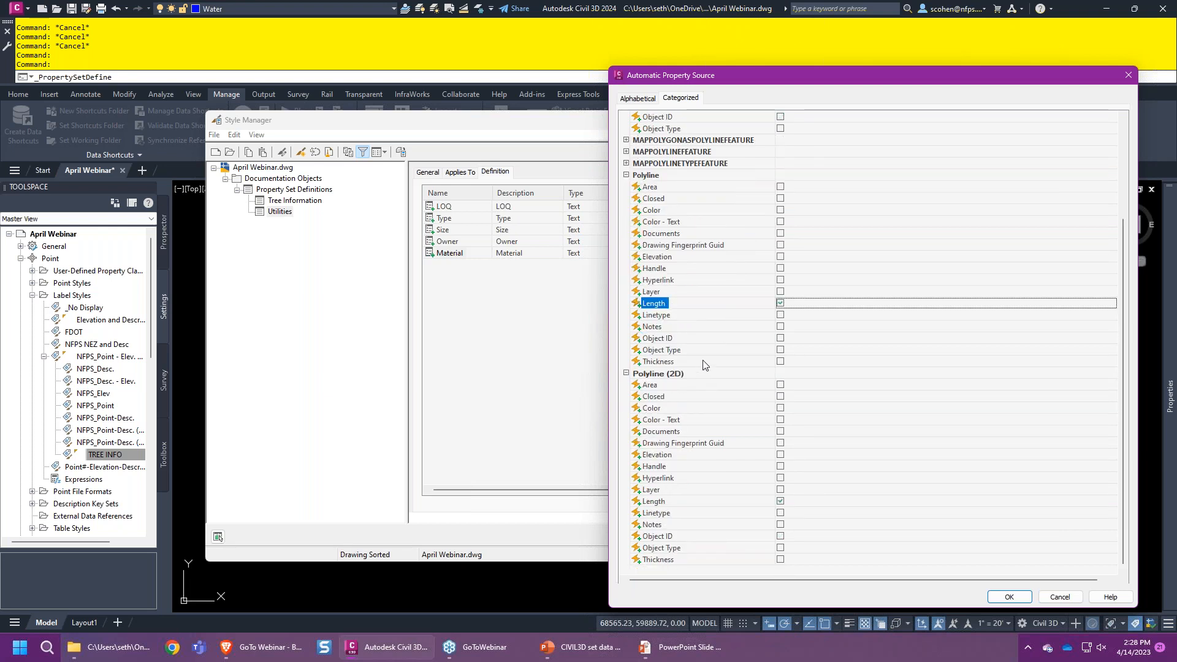
scroll(701, 362, up, 4)
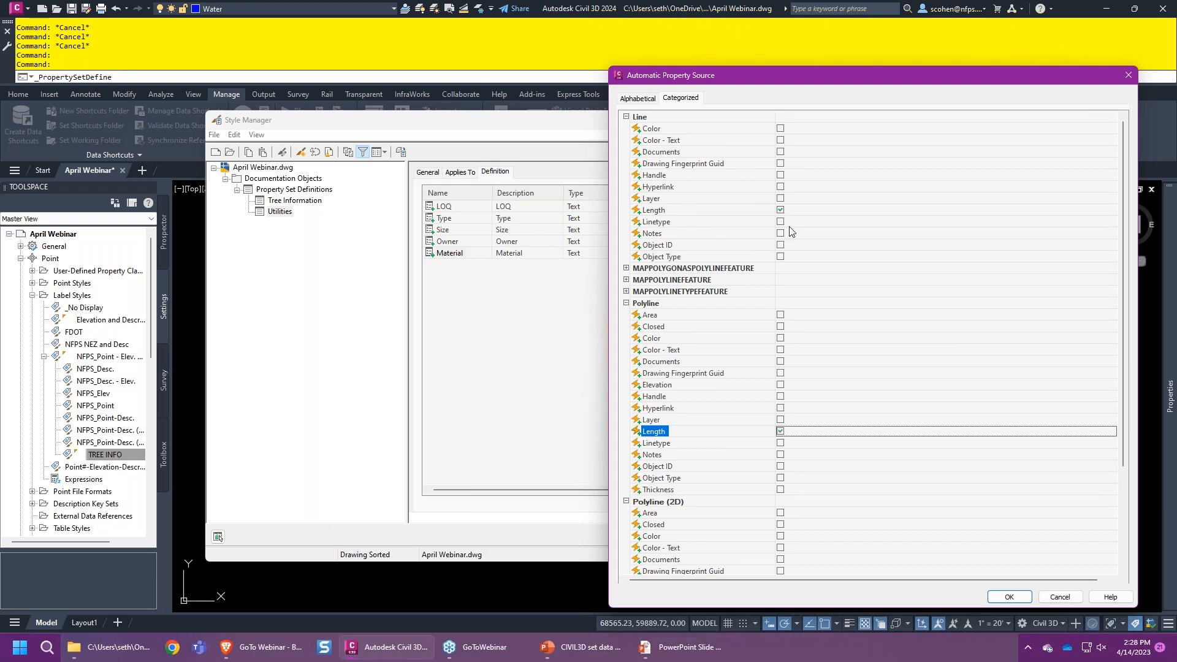
scroll(766, 302, down, 4)
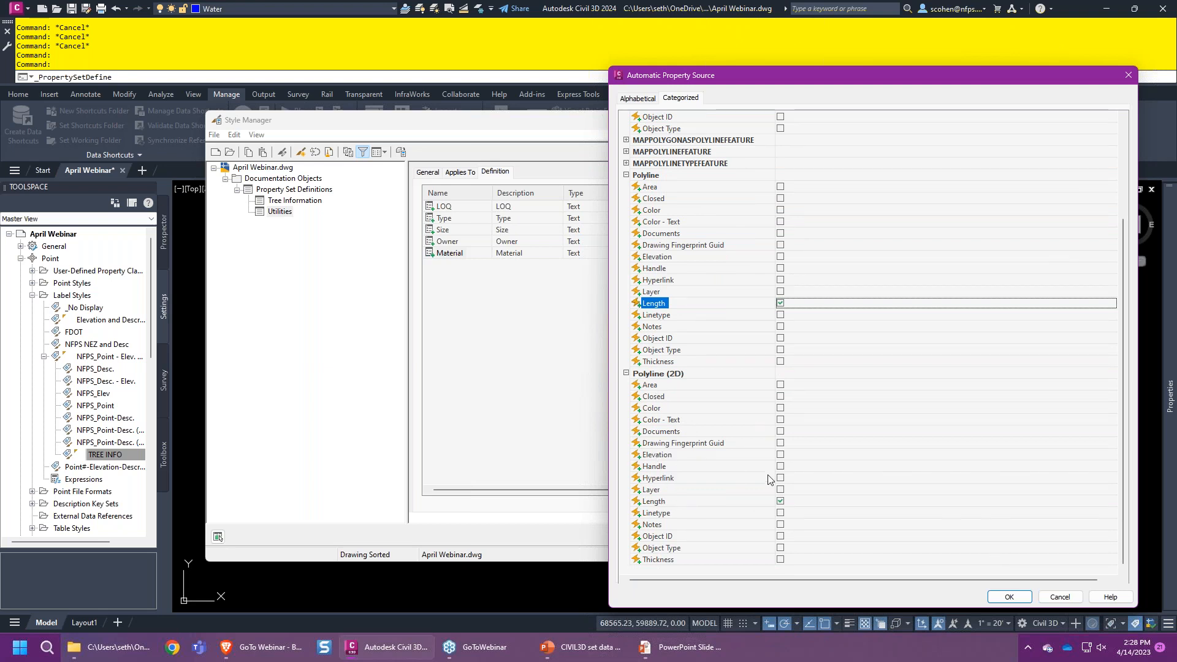
click(1005, 594)
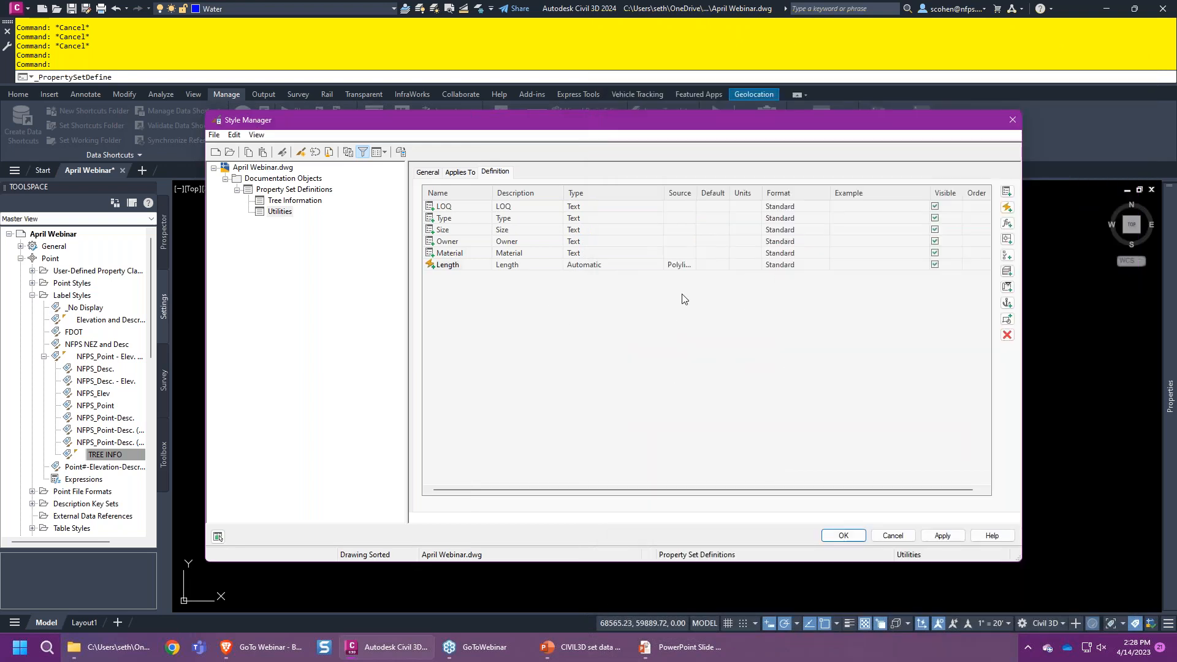
- Save the Utilities definition and zoom out over the utility lines
click(839, 535)
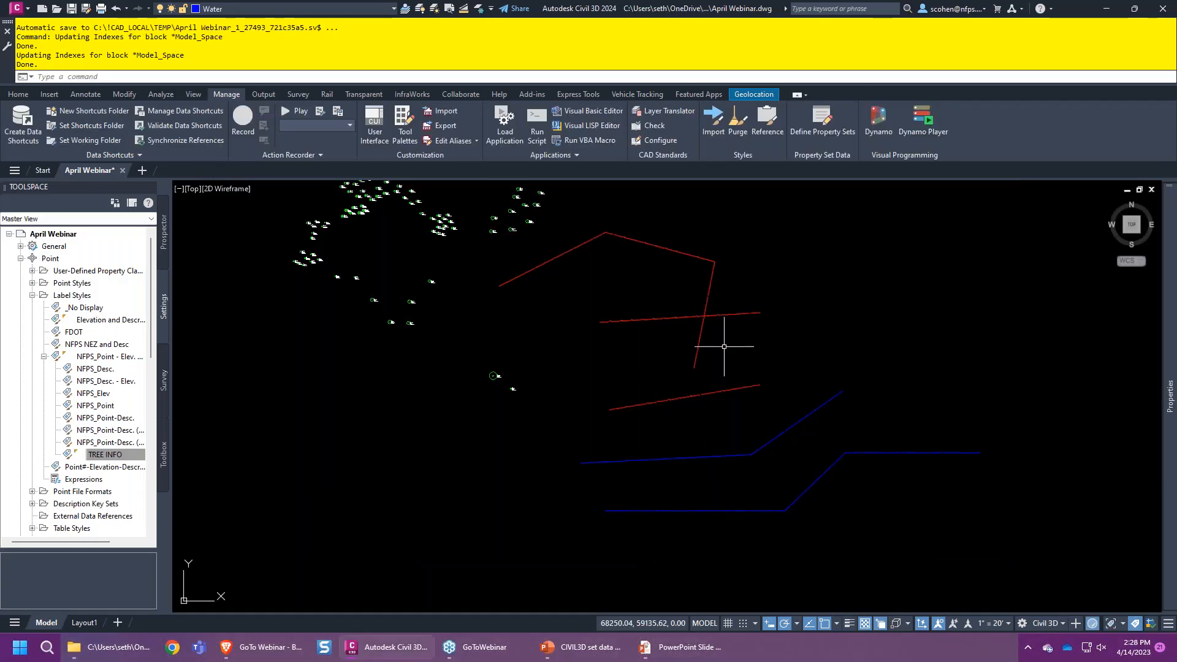
scroll(691, 310, down, 2)
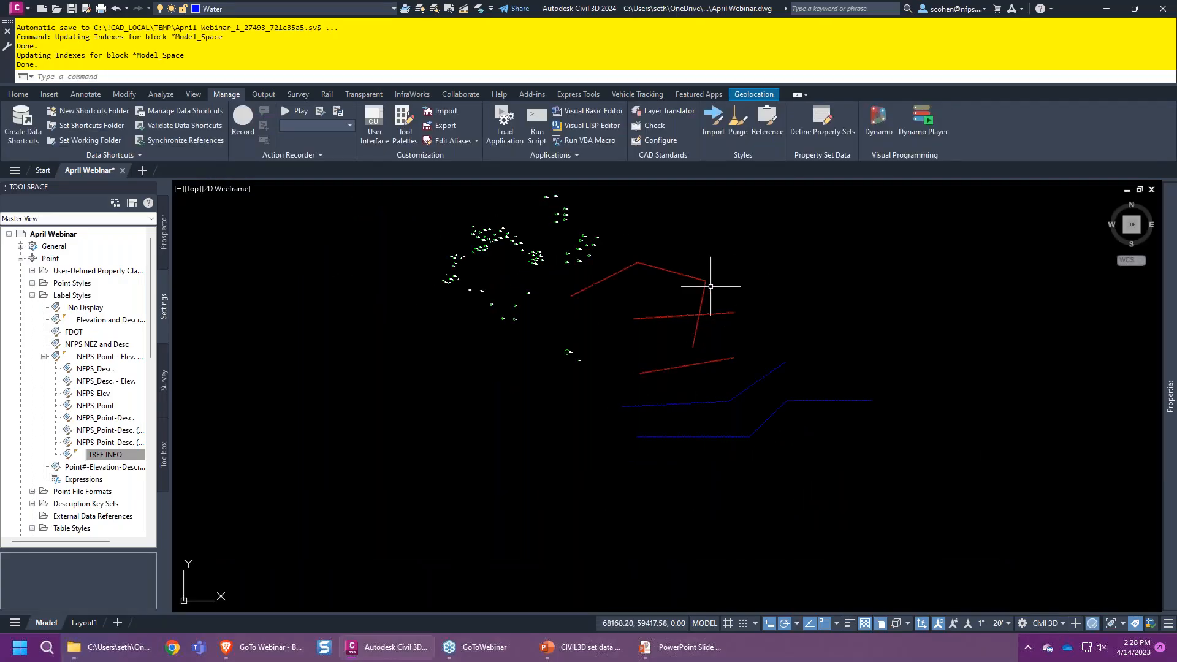
drag(849, 226, 735, 301)
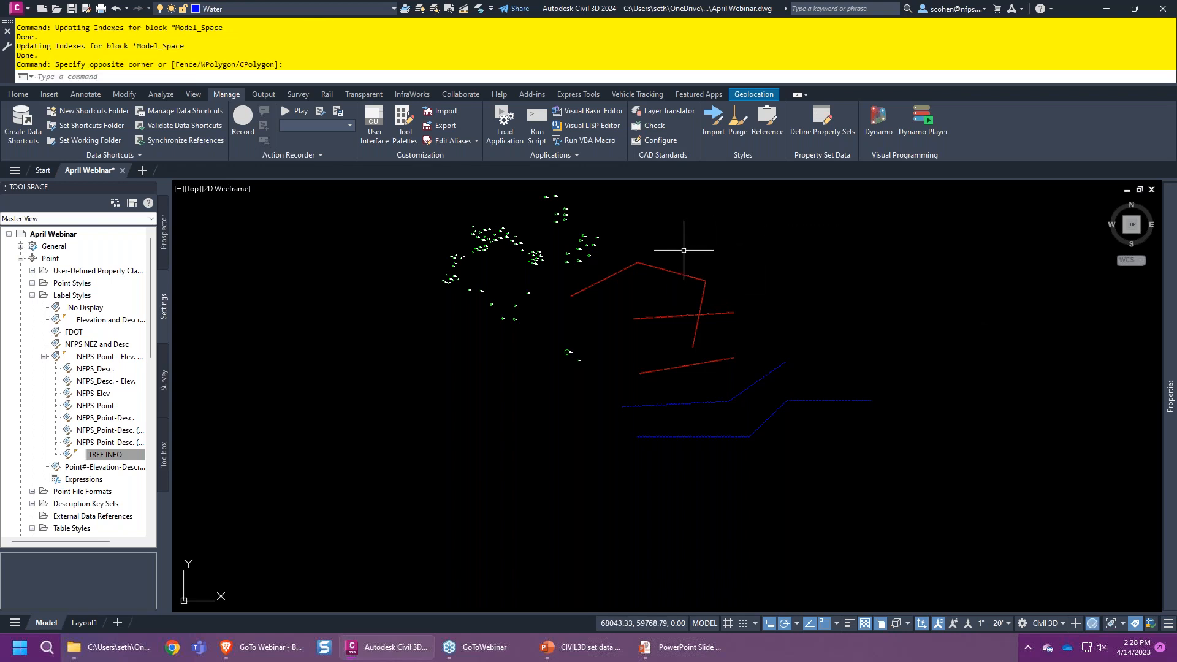
- Select all red polylines with Select Similar, view Add Property Sets, then cancel
click(665, 268)
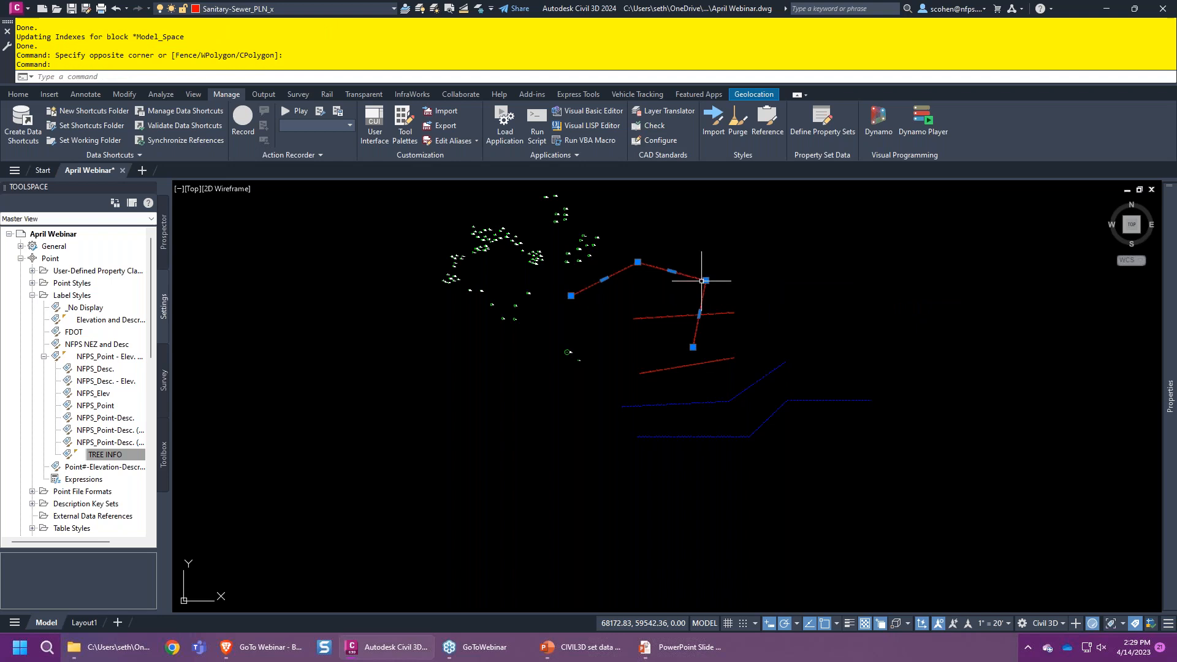
right_click(737, 237)
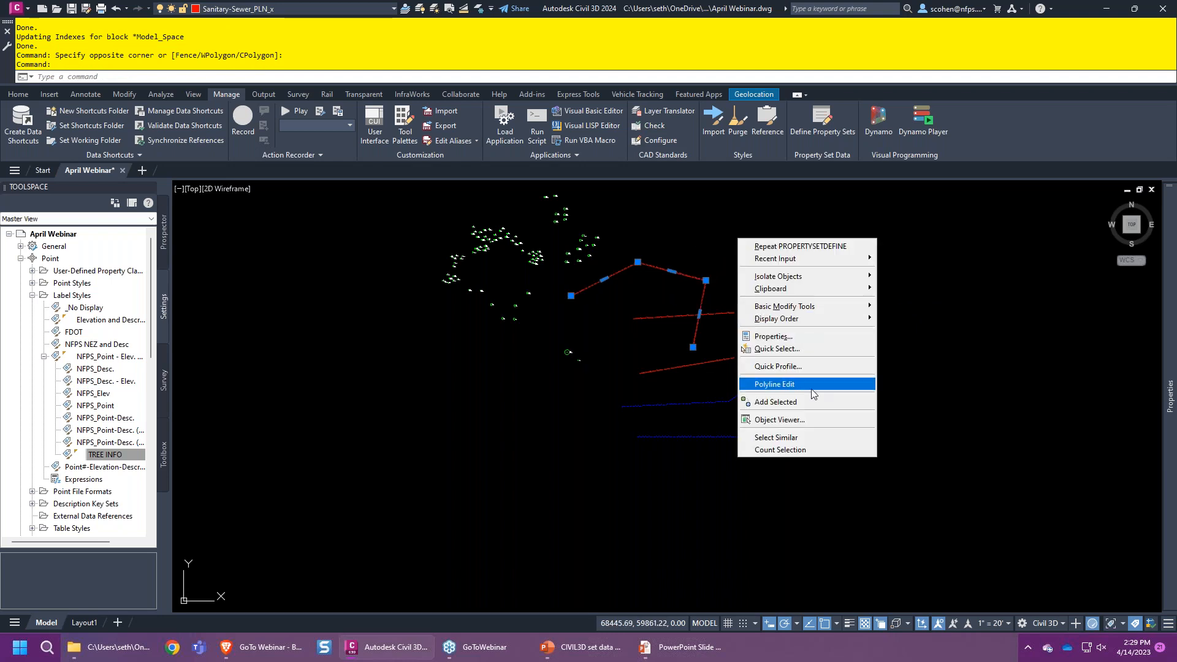
click(796, 436)
mouse_move(1170, 429)
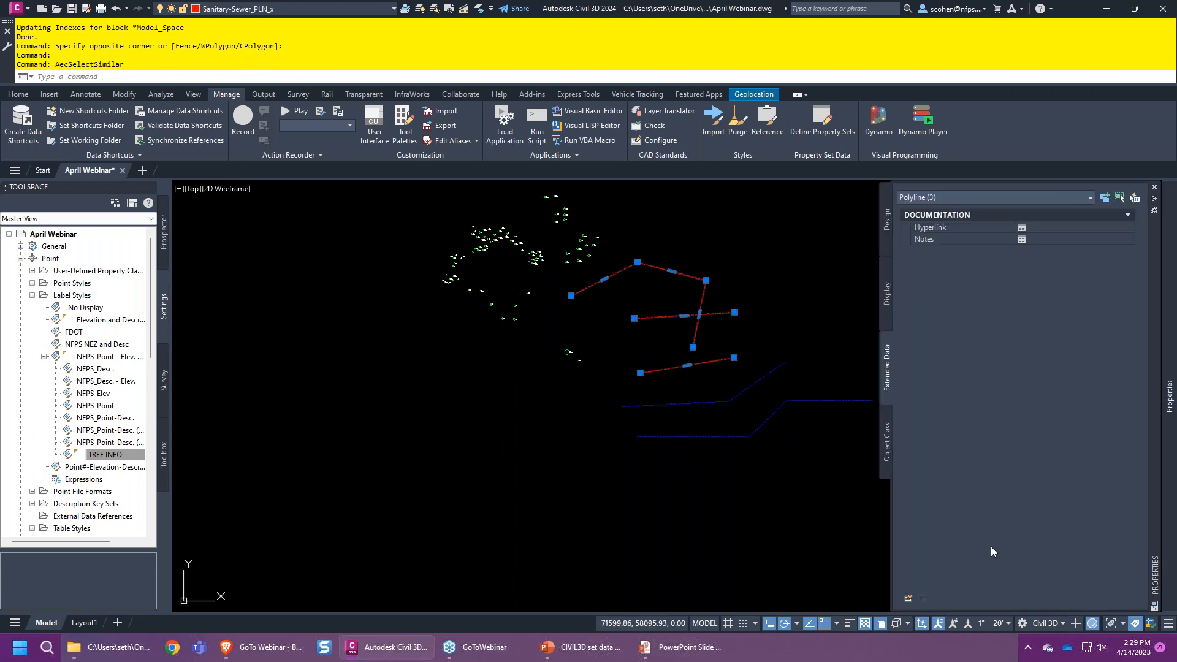
click(909, 601)
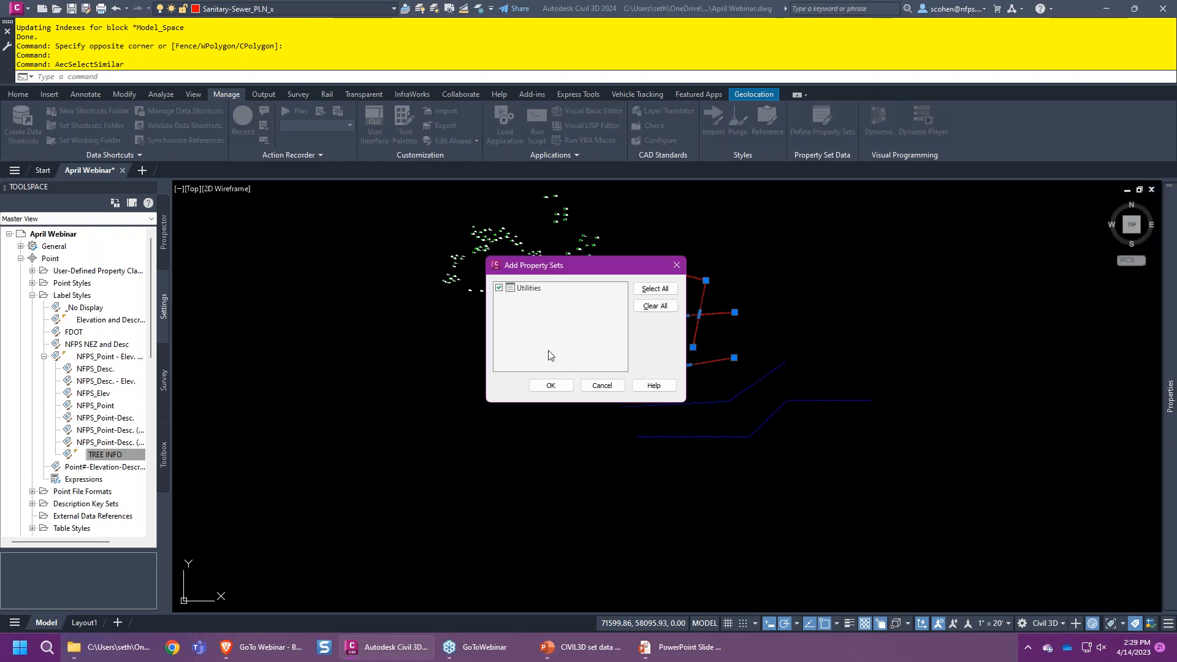
key(Escape)
key(Escape)
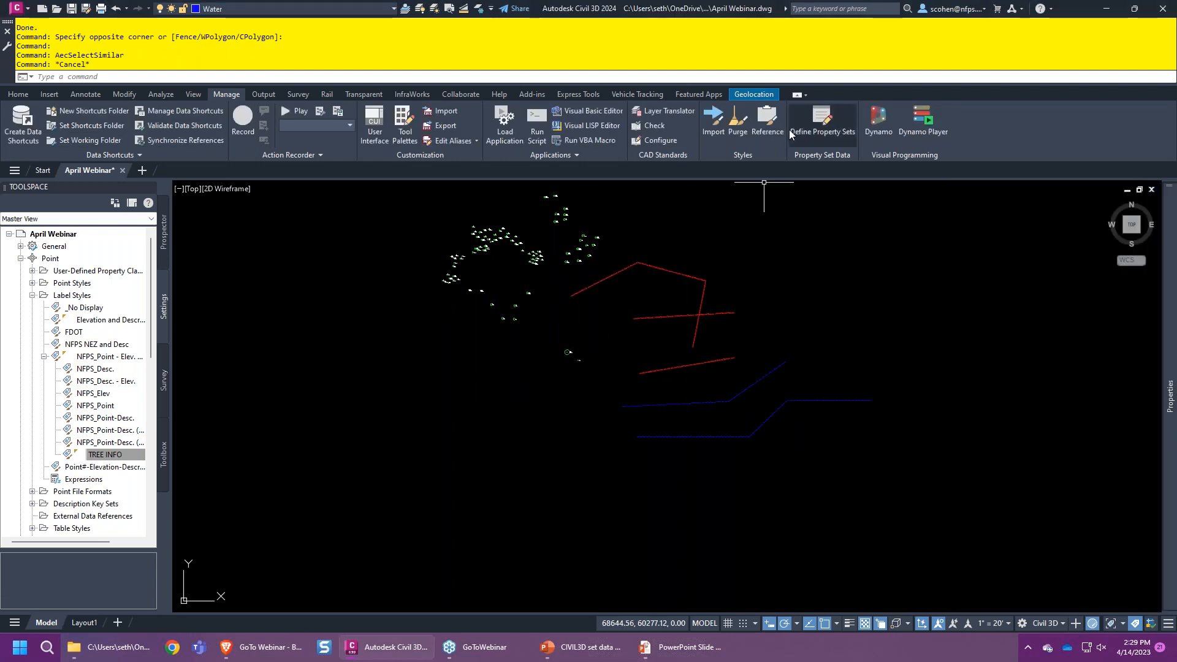
- Create a new property set definition named Roadway Features
click(822, 126)
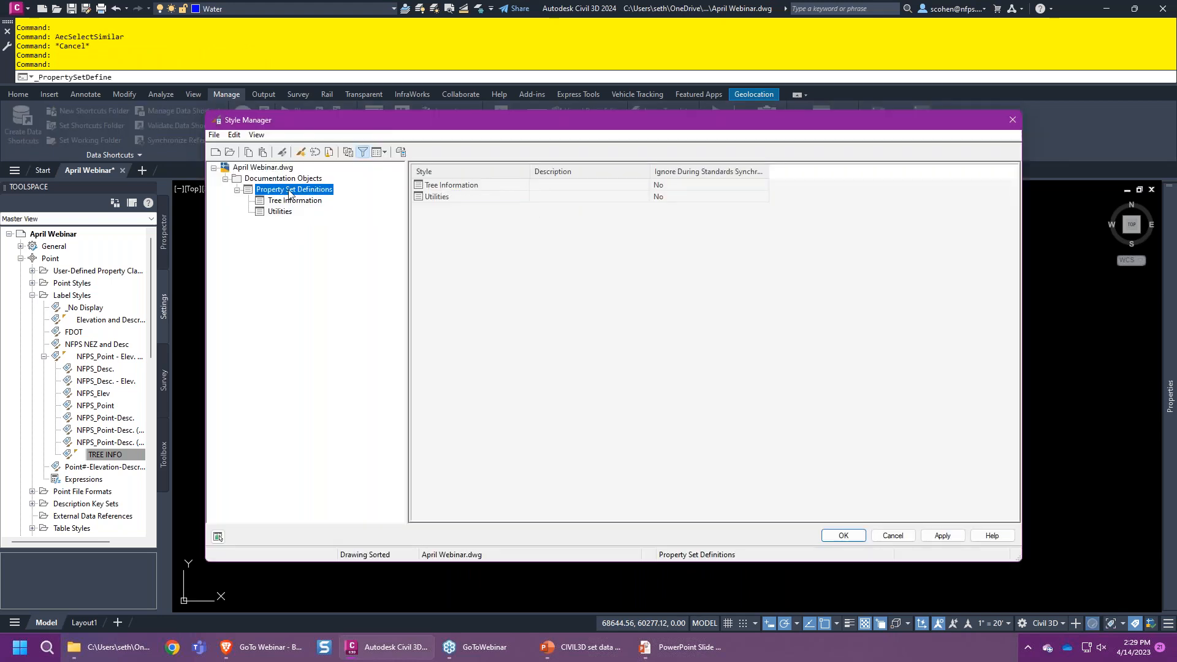
right_click(288, 189)
click(319, 199)
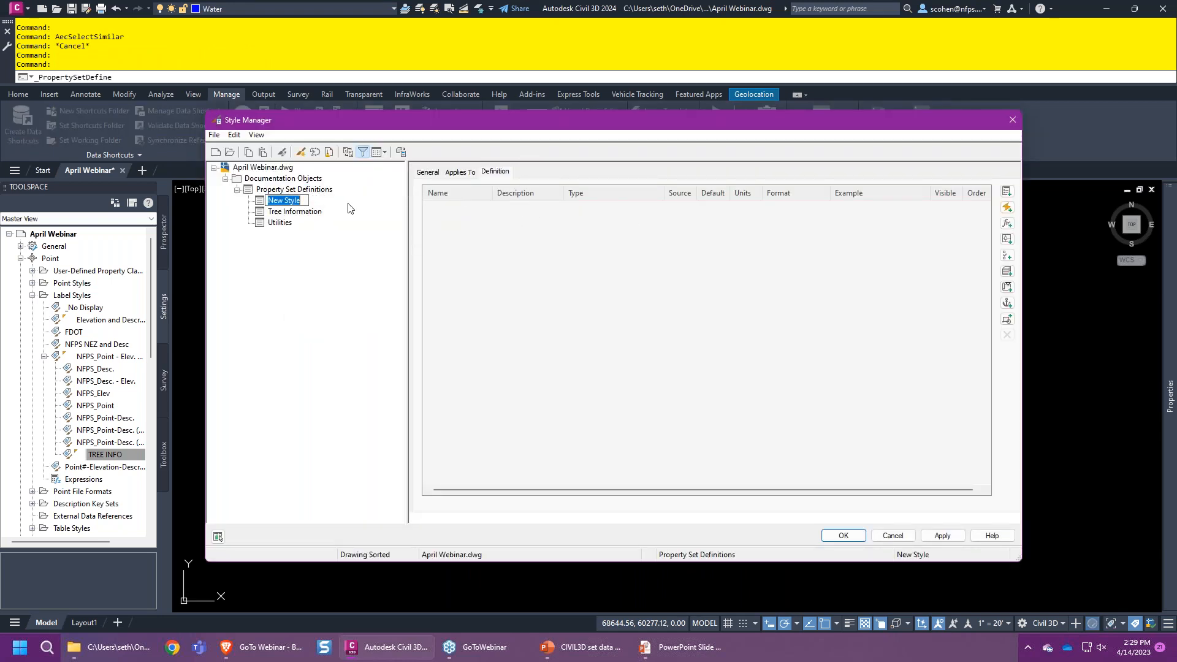
text(Roadwe)
key(BackSpace)
key(BackSpace)
text(way Features)
key(Return)
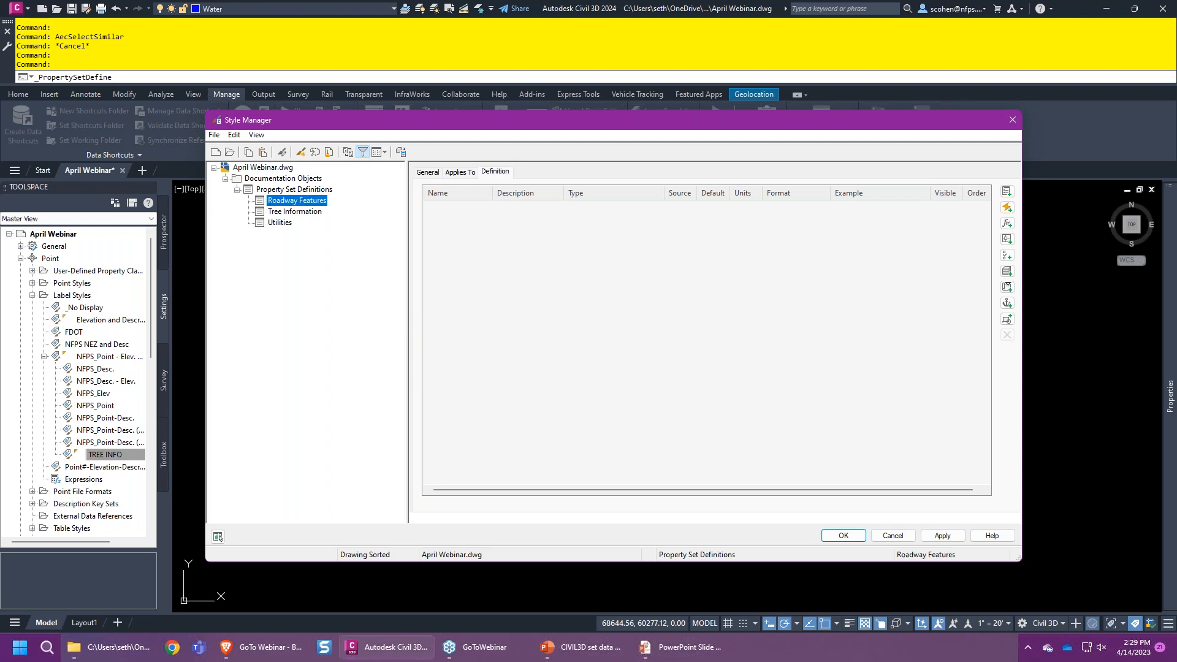
- Give Roadway Features properties Owner and Feature_Type, then save past the no-object-types warning
click(1007, 192)
text(Owner)
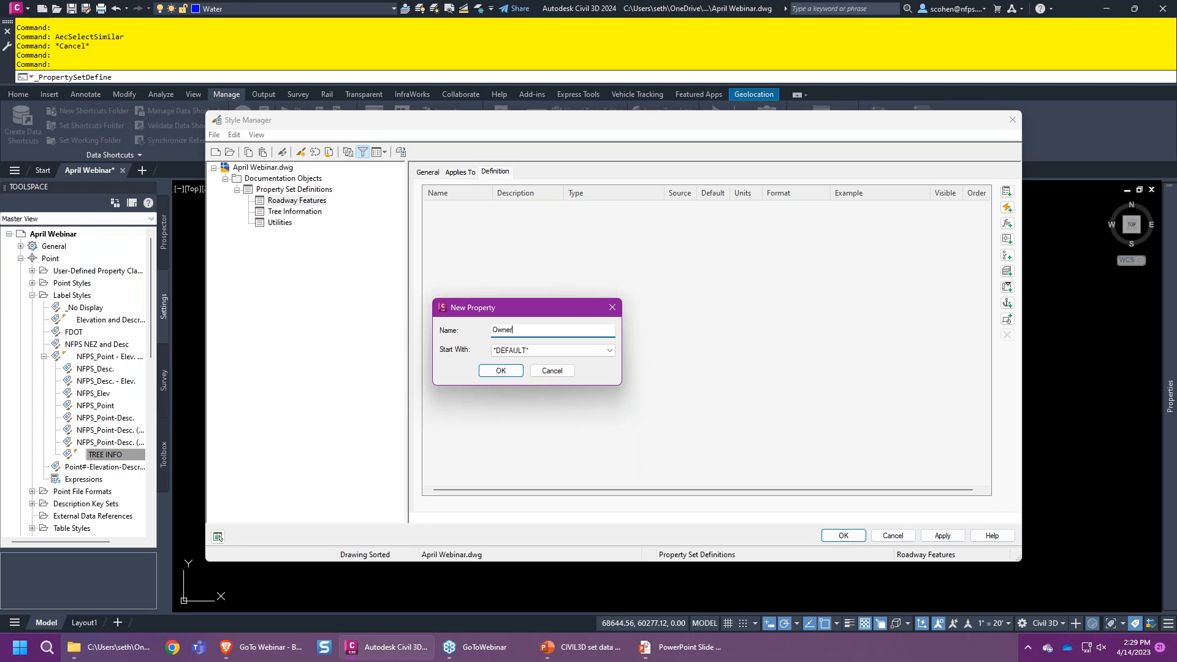
key(Return)
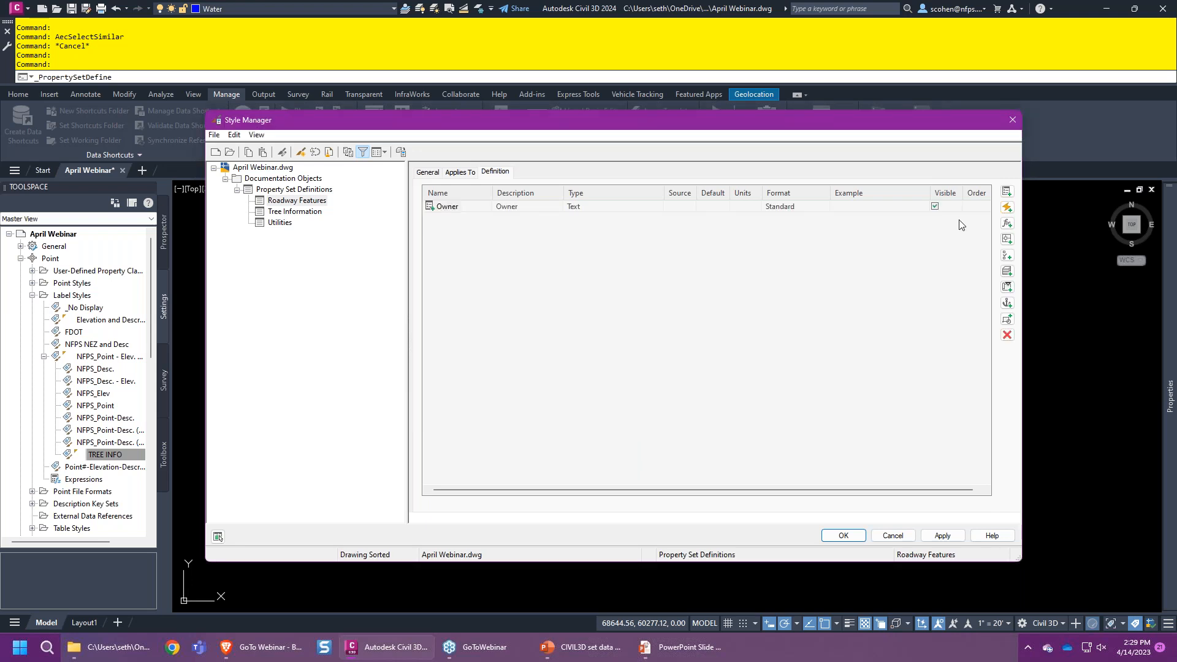
click(1005, 194)
text(Feature)
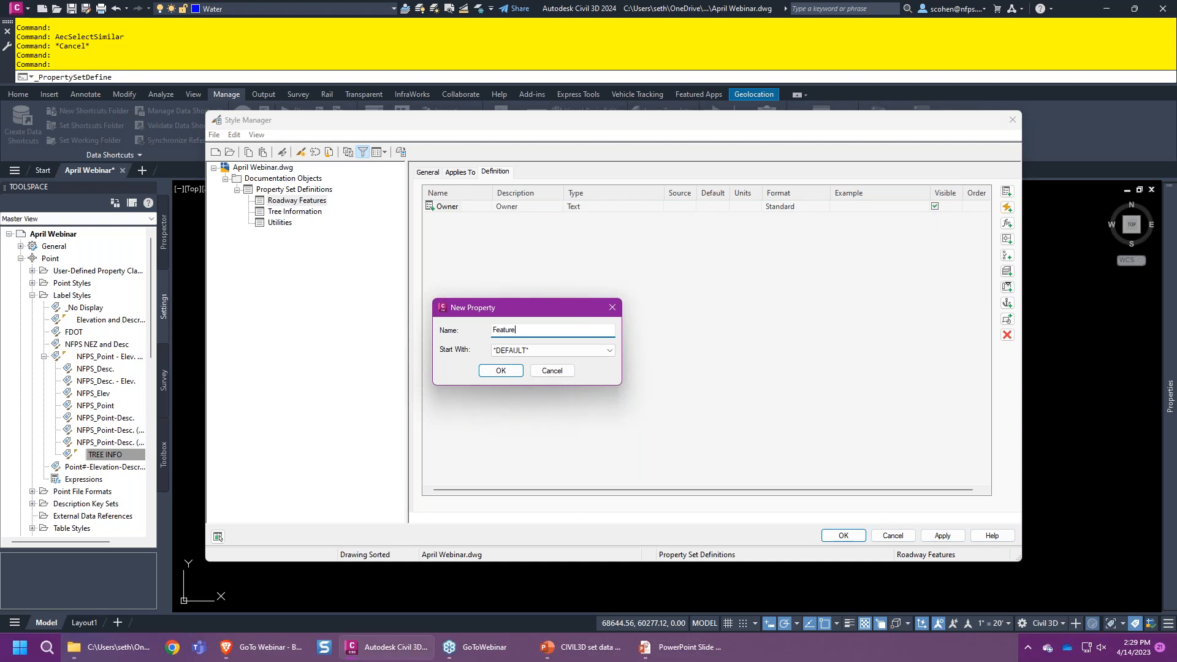
text(_Type)
click(512, 372)
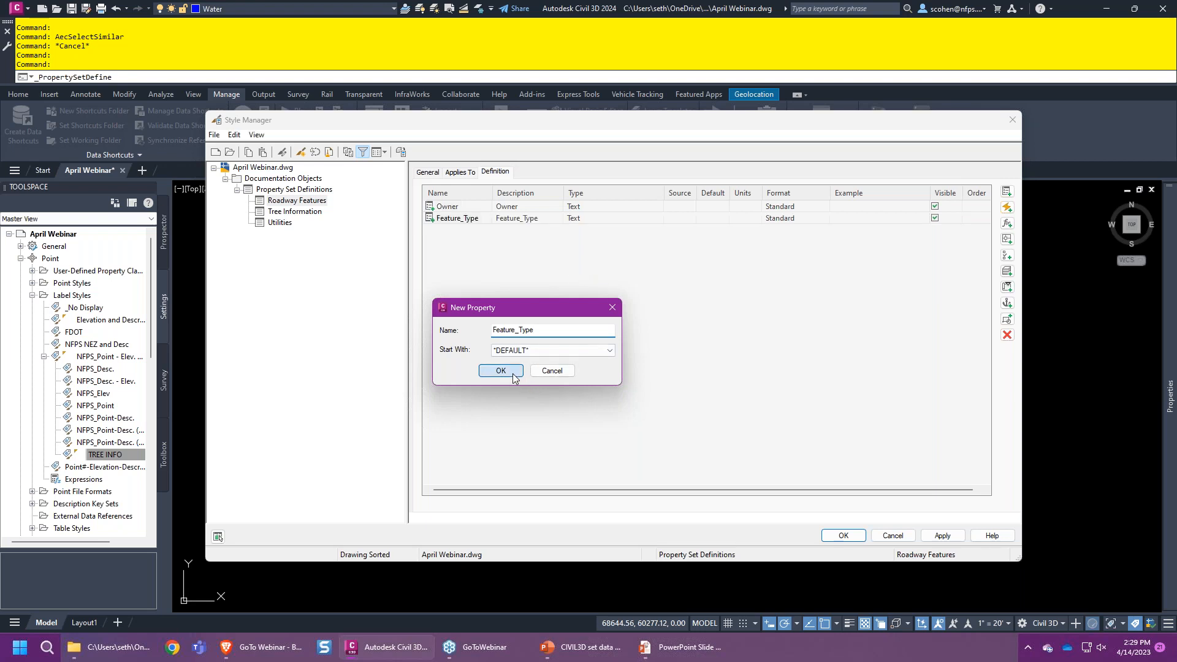
click(842, 536)
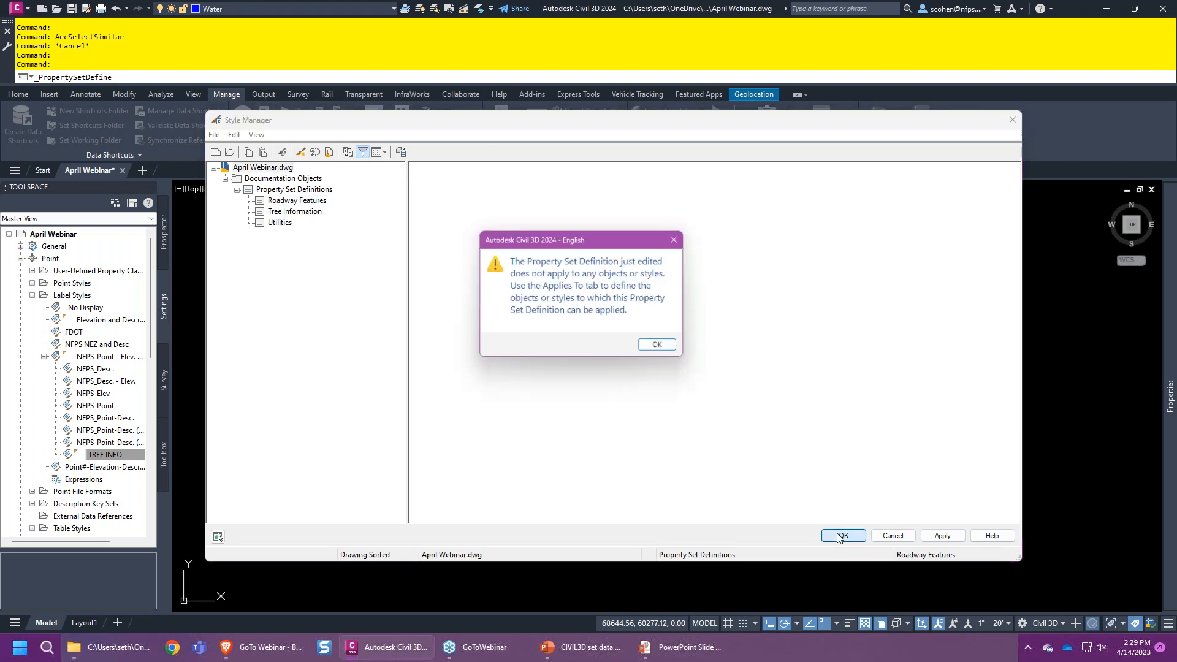
click(662, 348)
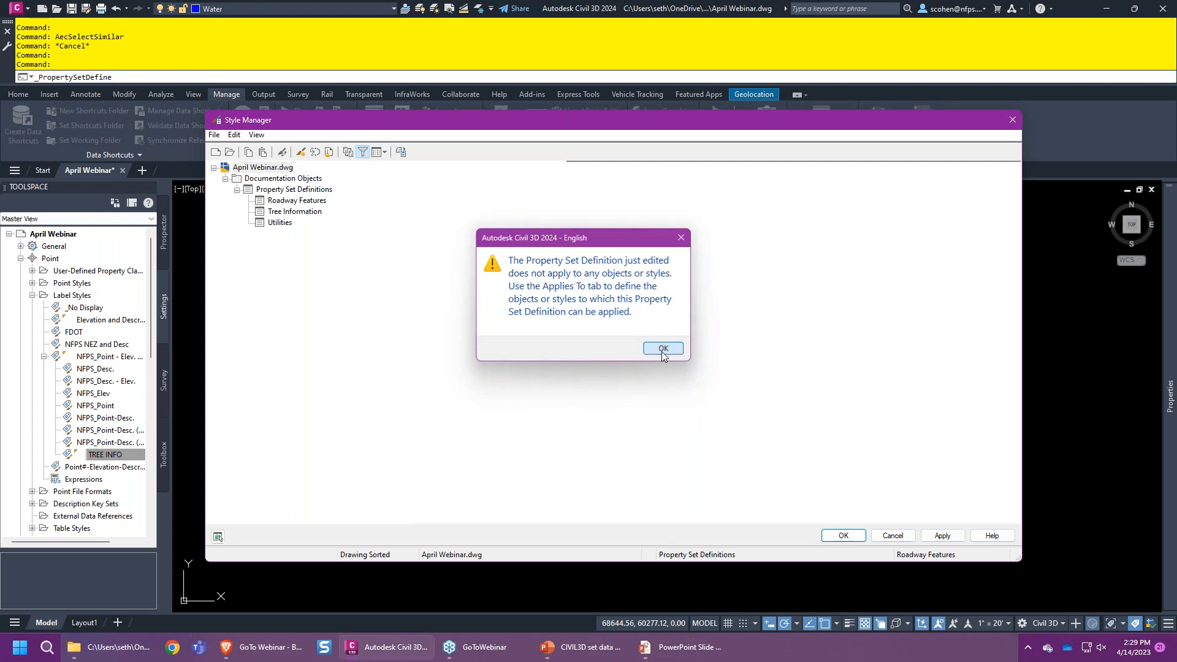
- Make Roadway Features apply to Line, Arc, Circle, Polyline and Polyline (2D), and save
click(809, 135)
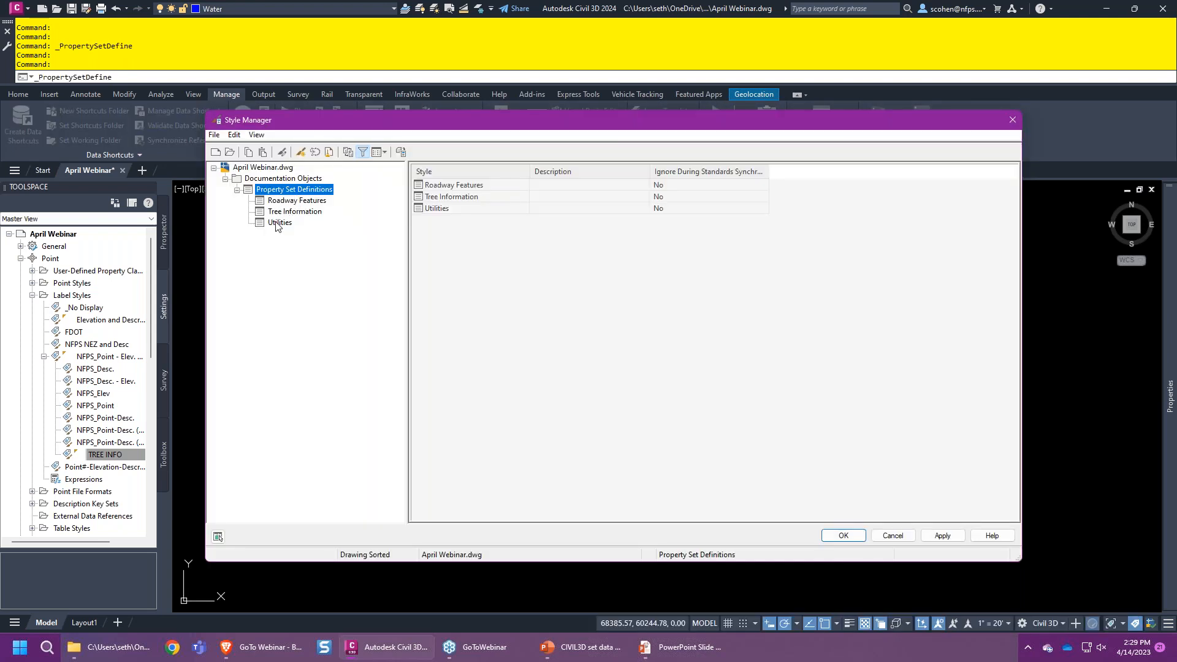
click(299, 203)
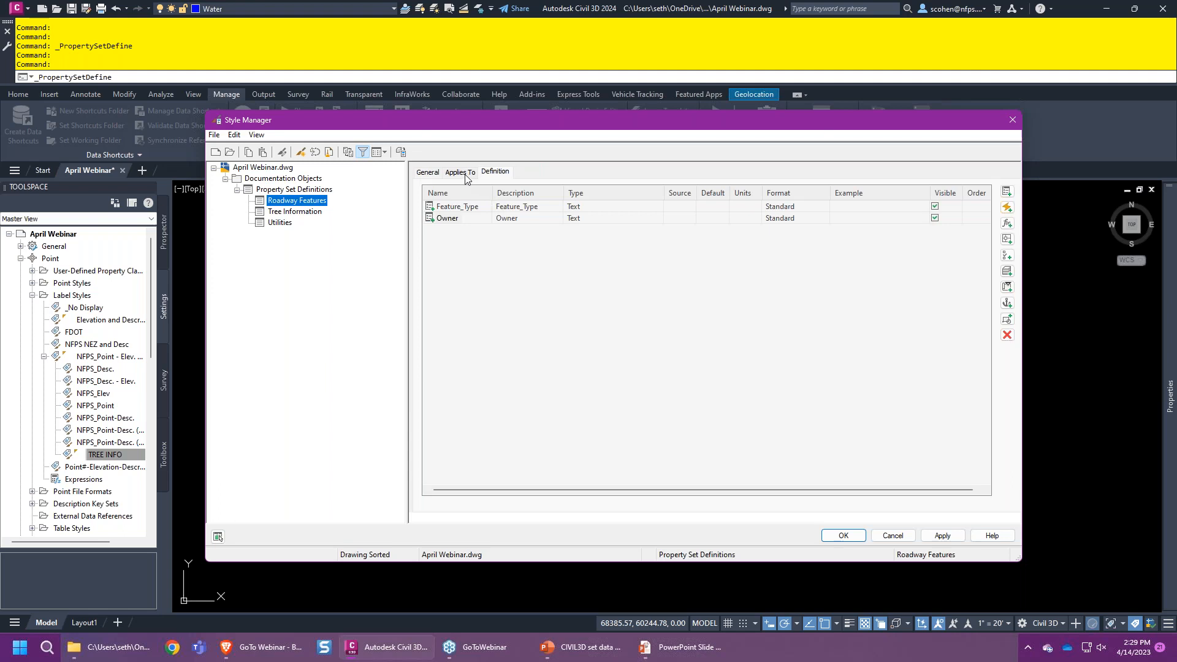
click(464, 175)
click(674, 356)
text(li)
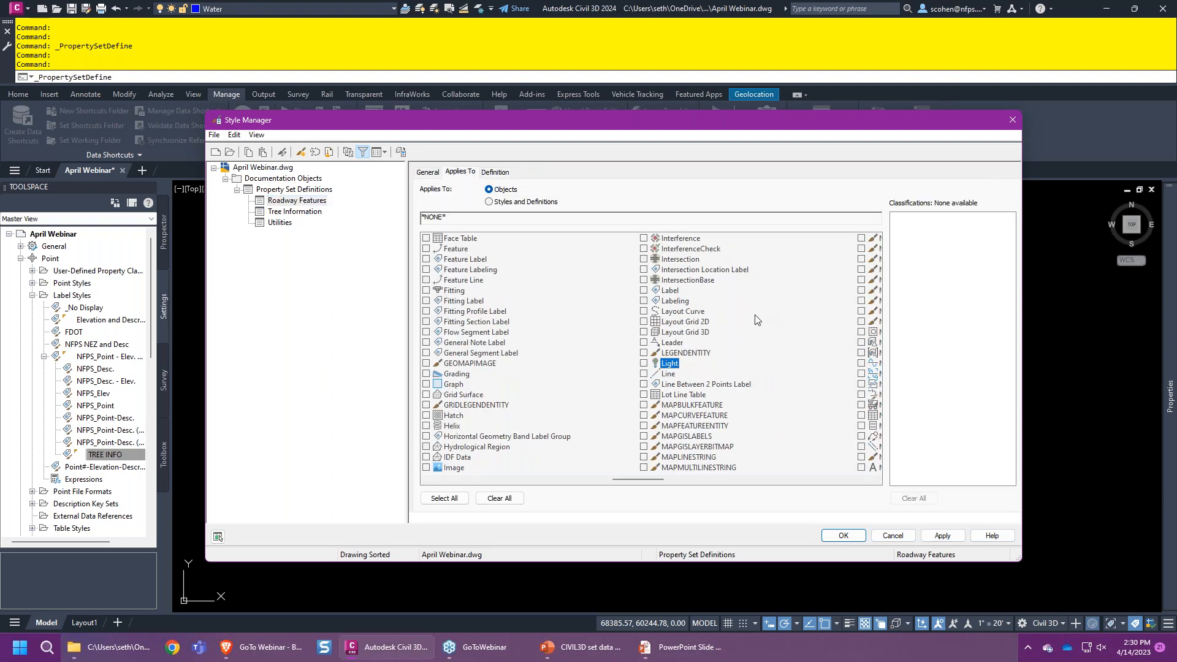
click(644, 373)
text(ar)
click(643, 384)
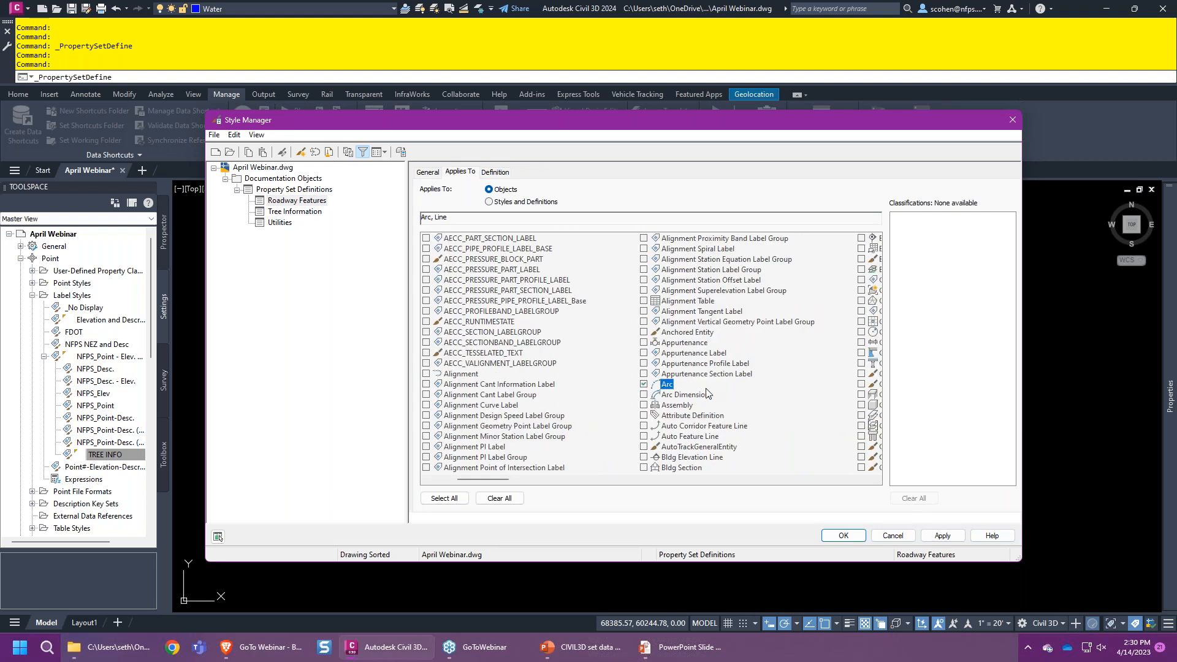
text(ci)
click(643, 331)
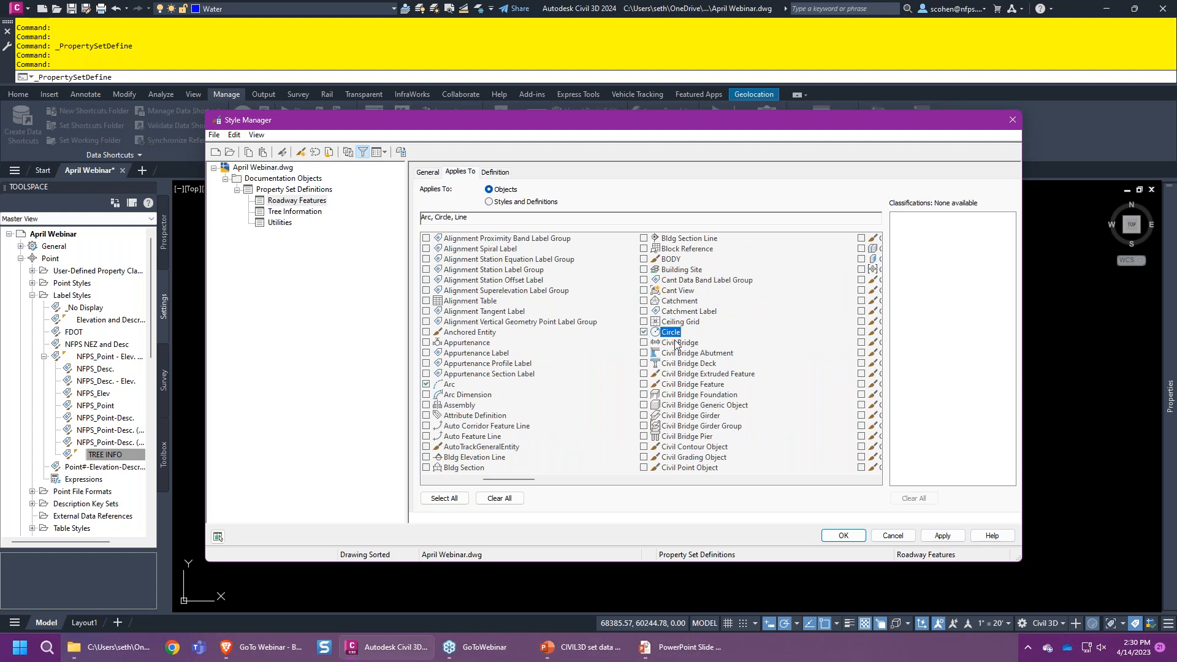
text(pl)
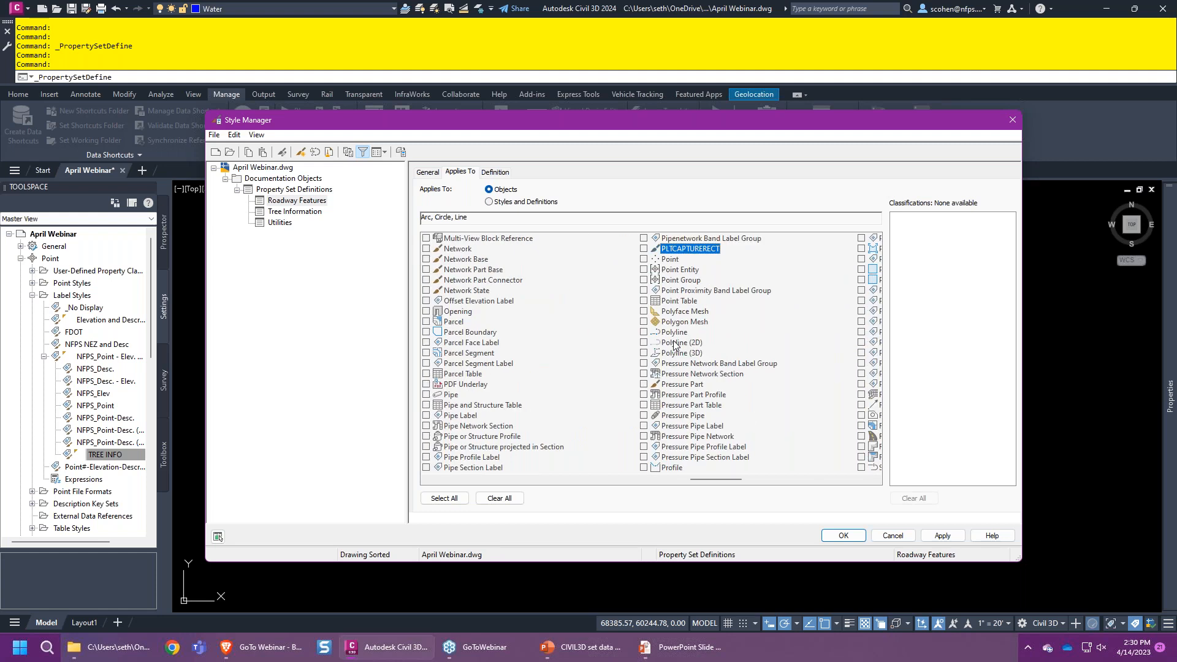
click(644, 342)
click(643, 332)
click(837, 535)
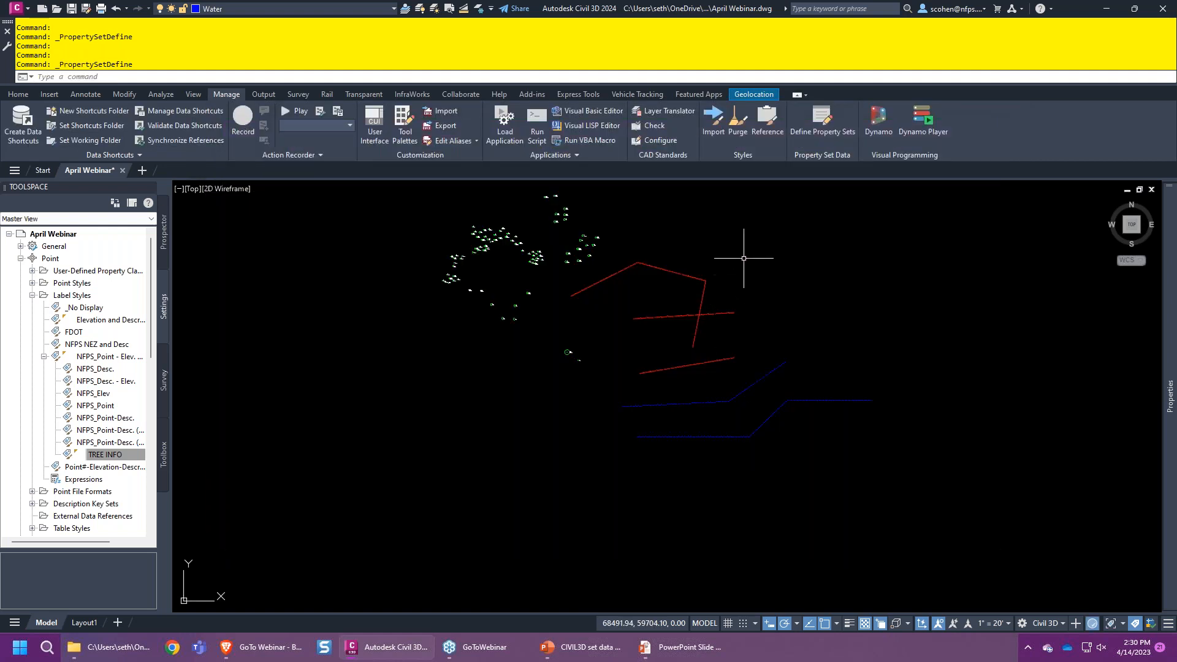
- Select all three red pipe polylines using Select Similar
click(746, 256)
click(677, 287)
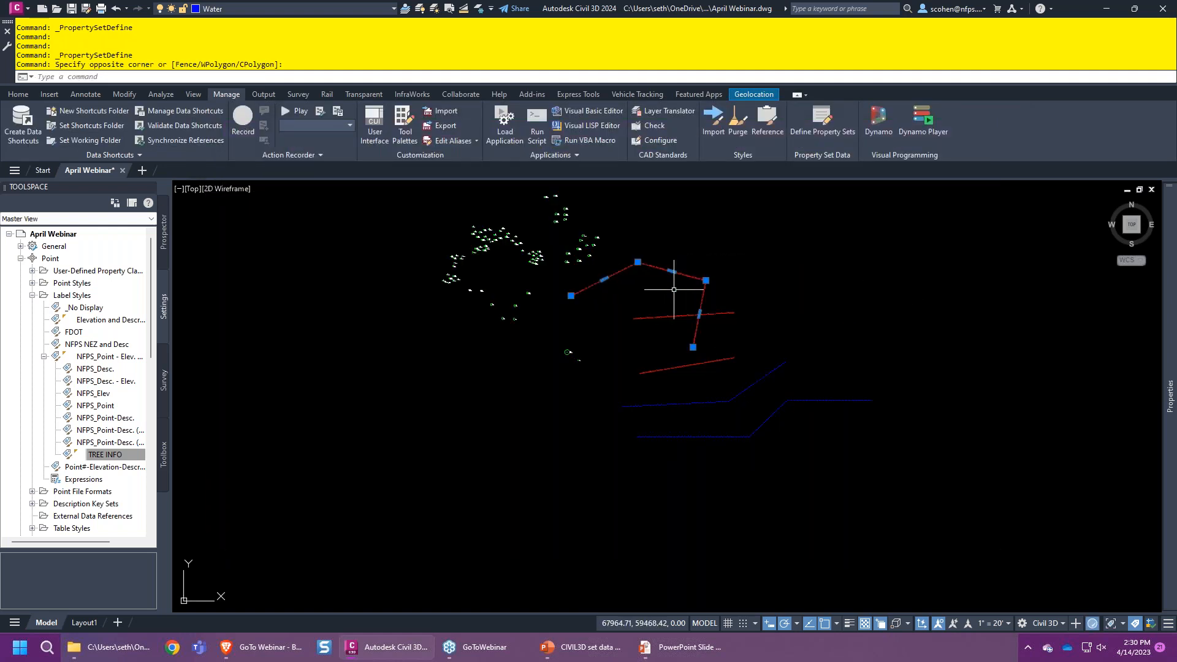
right_click(789, 265)
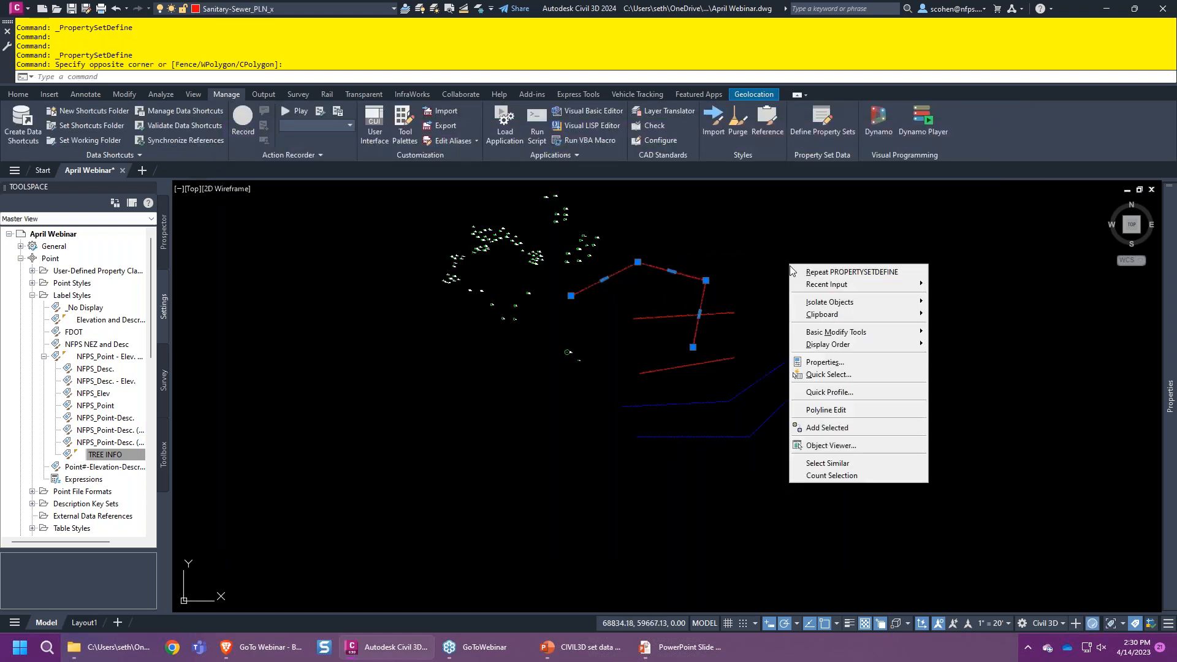
click(843, 464)
mouse_move(1169, 396)
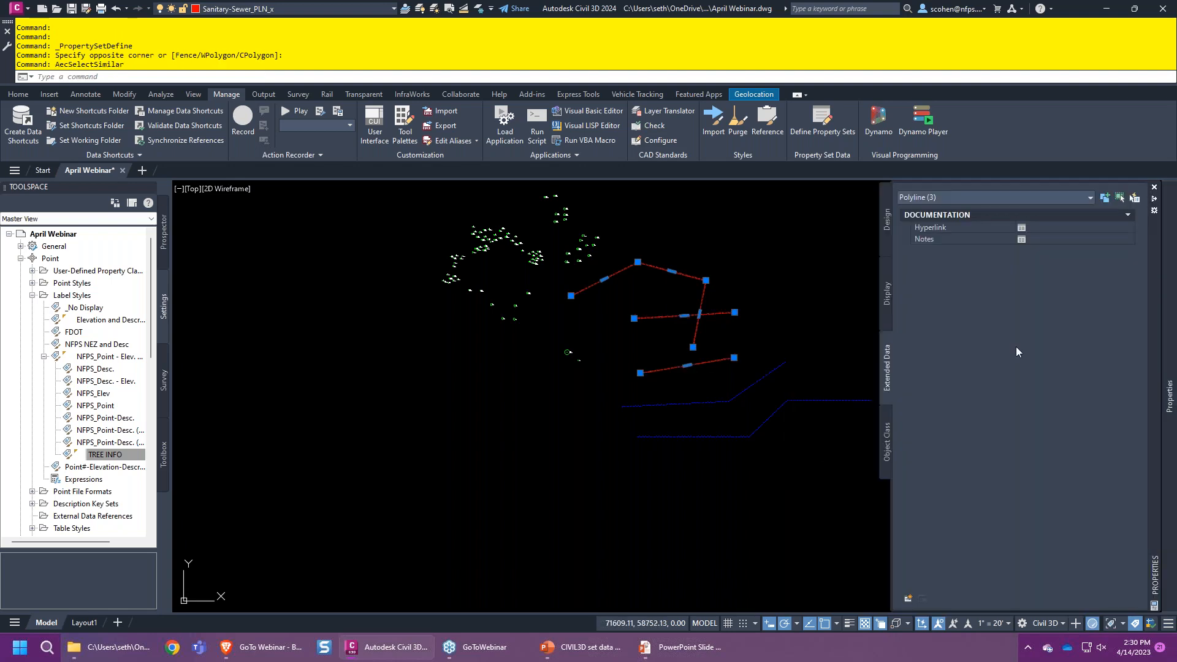
- Attach only the Utilities property set to them, leaving Roadway Features off
click(909, 598)
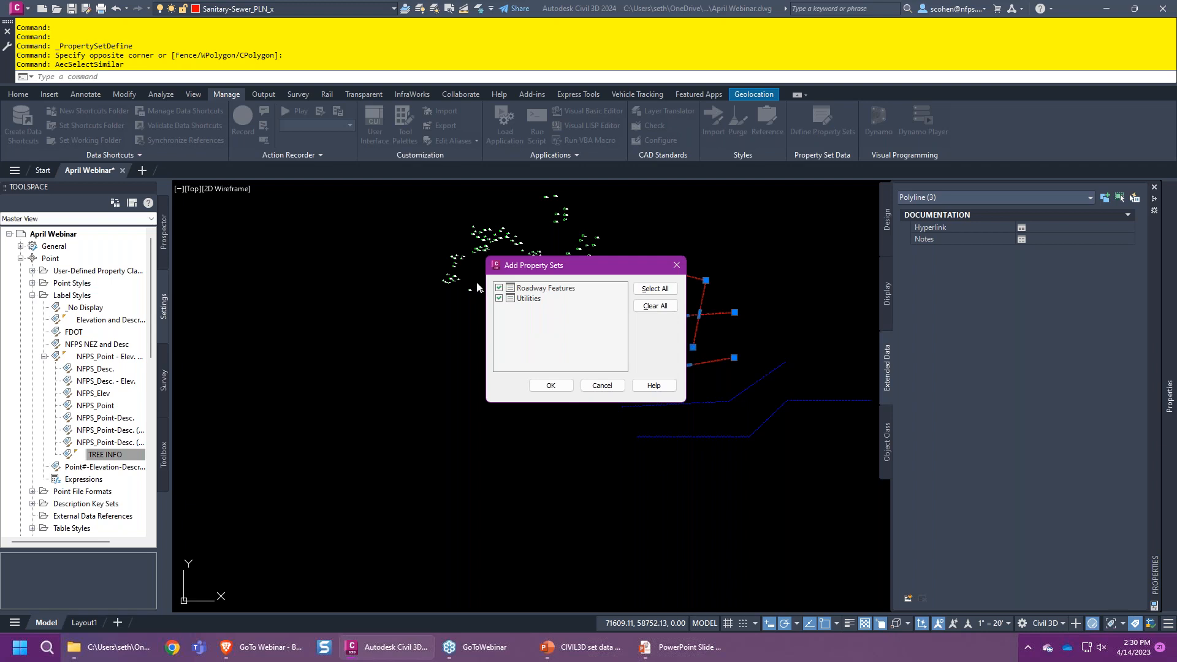
click(499, 287)
click(551, 388)
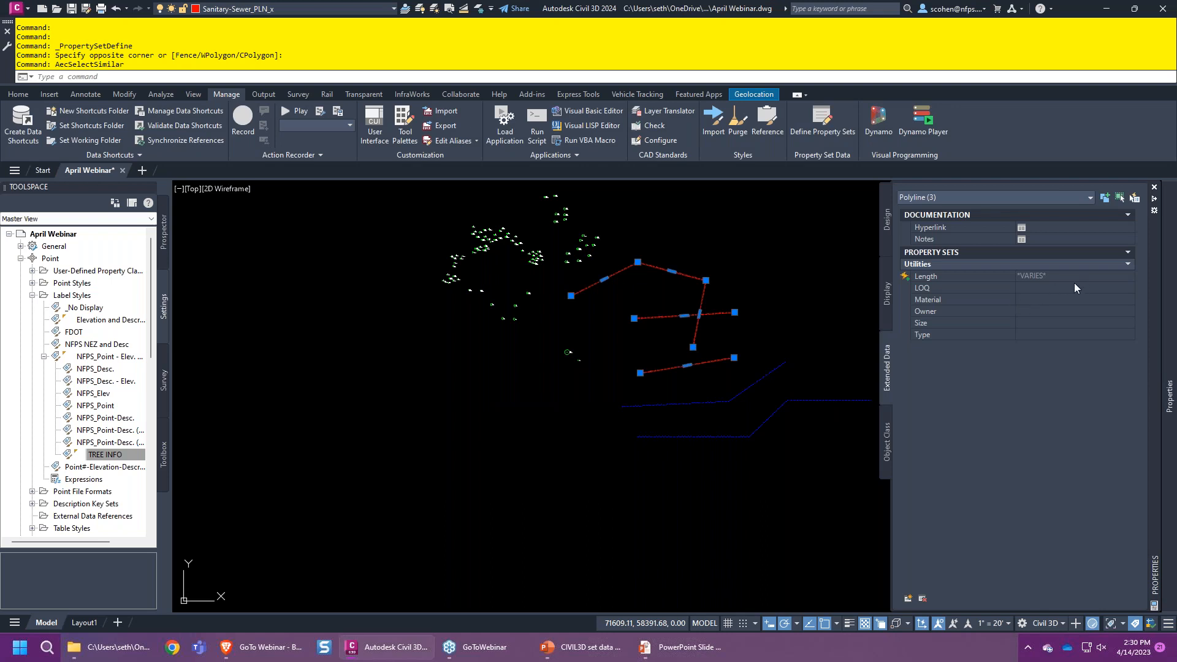
click(822, 122)
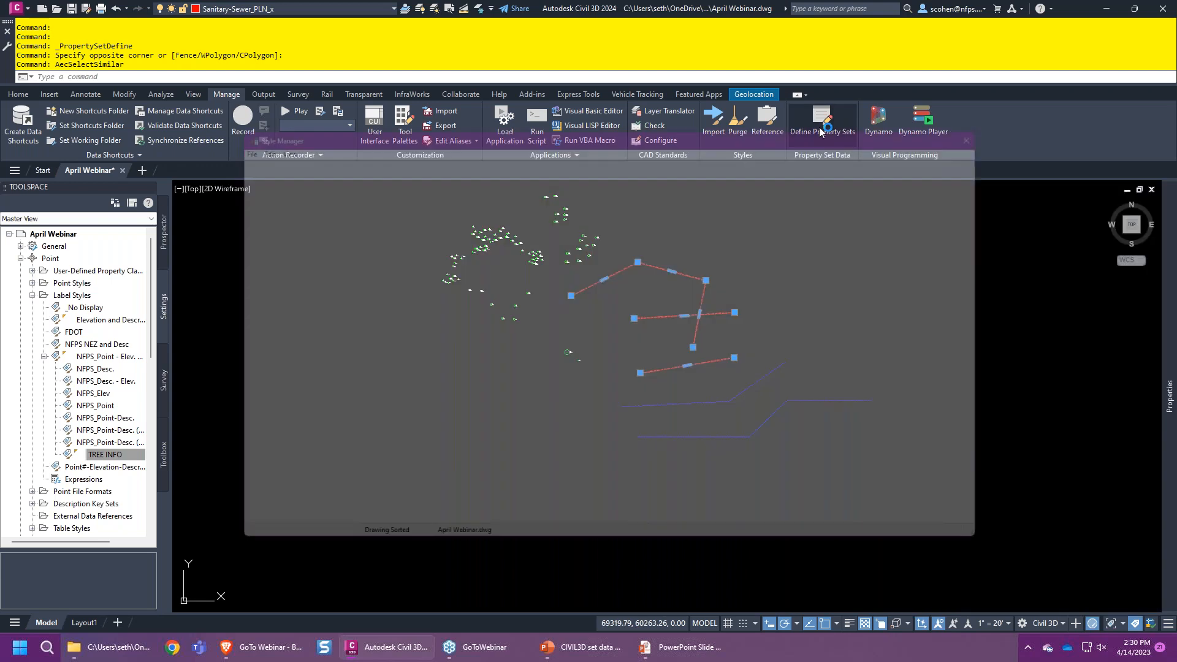
- Set the Utilities defaults LOQ to D and Material to PVC
click(281, 223)
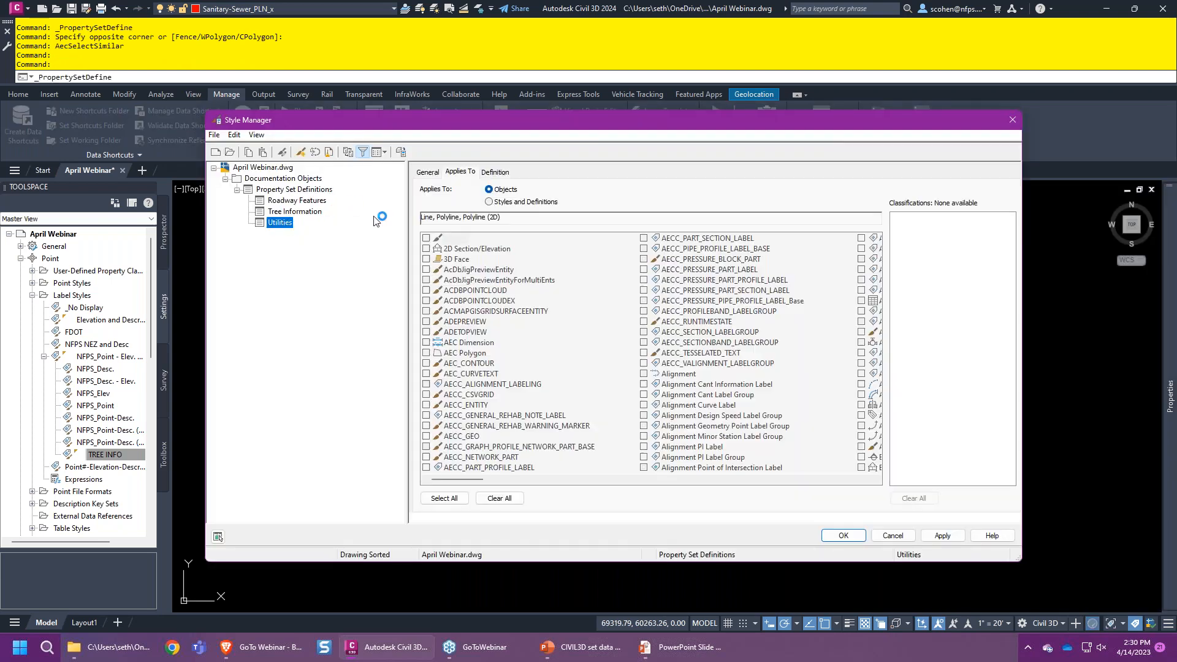
click(495, 173)
click(713, 207)
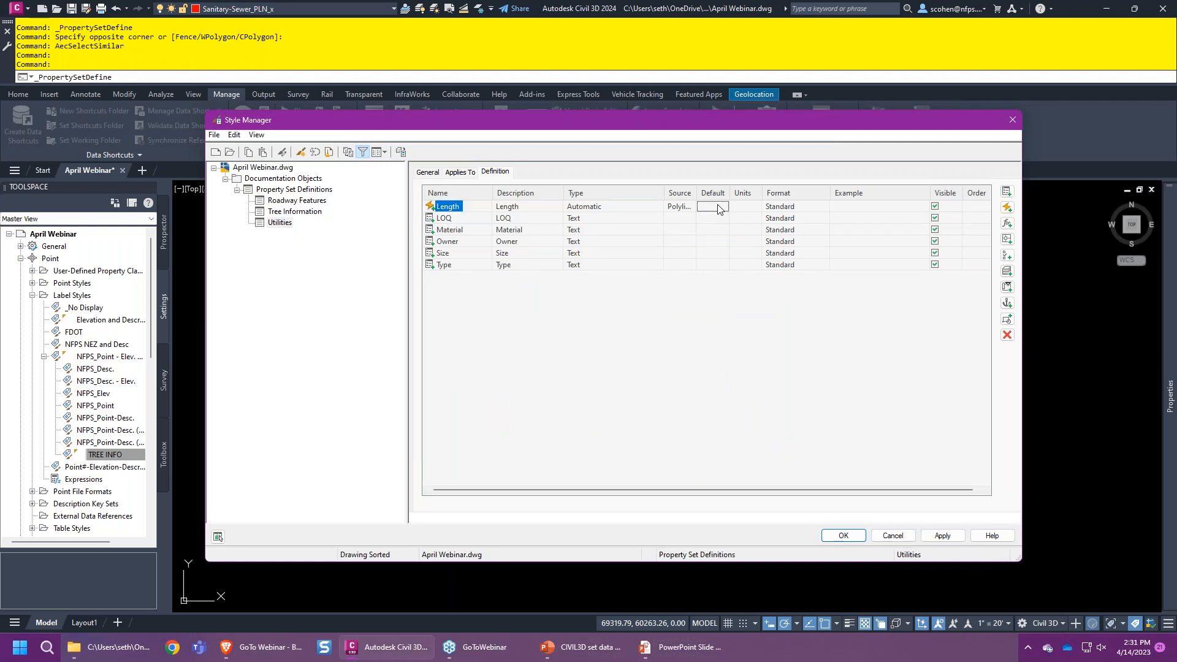
click(713, 219)
text(d)
text(D)
key(Return)
click(711, 231)
text(PVC)
key(Return)
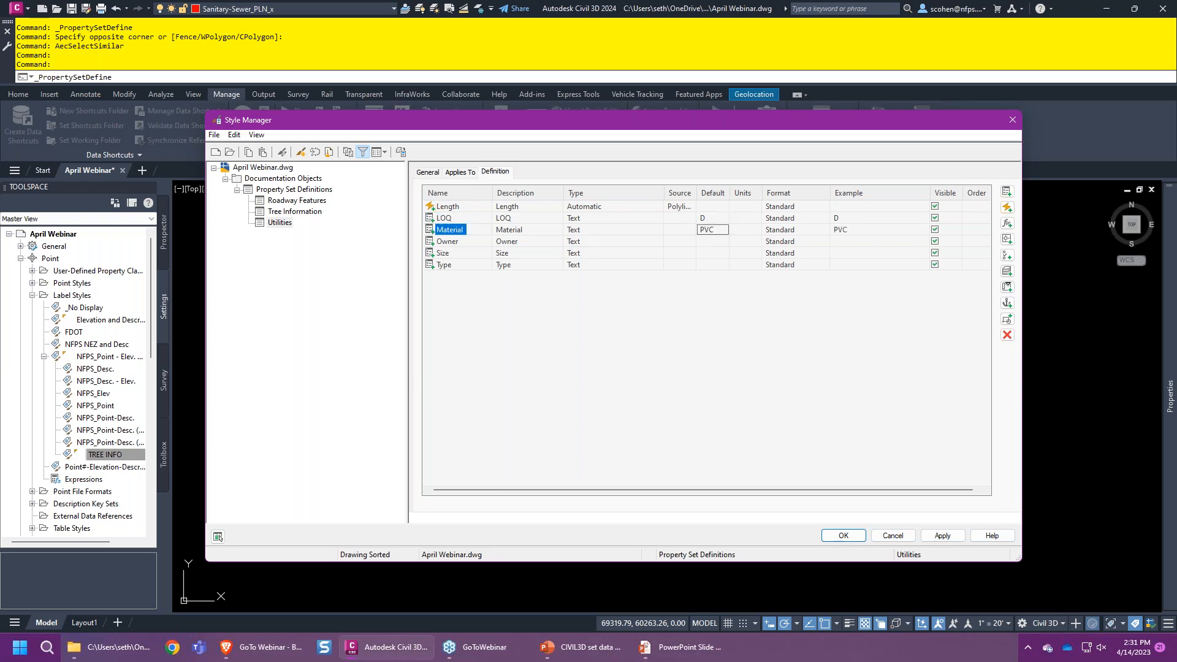
- Set defaults Owner City of Live Oak, Size 6" and Type SEWER, then save
click(712, 243)
text(C)
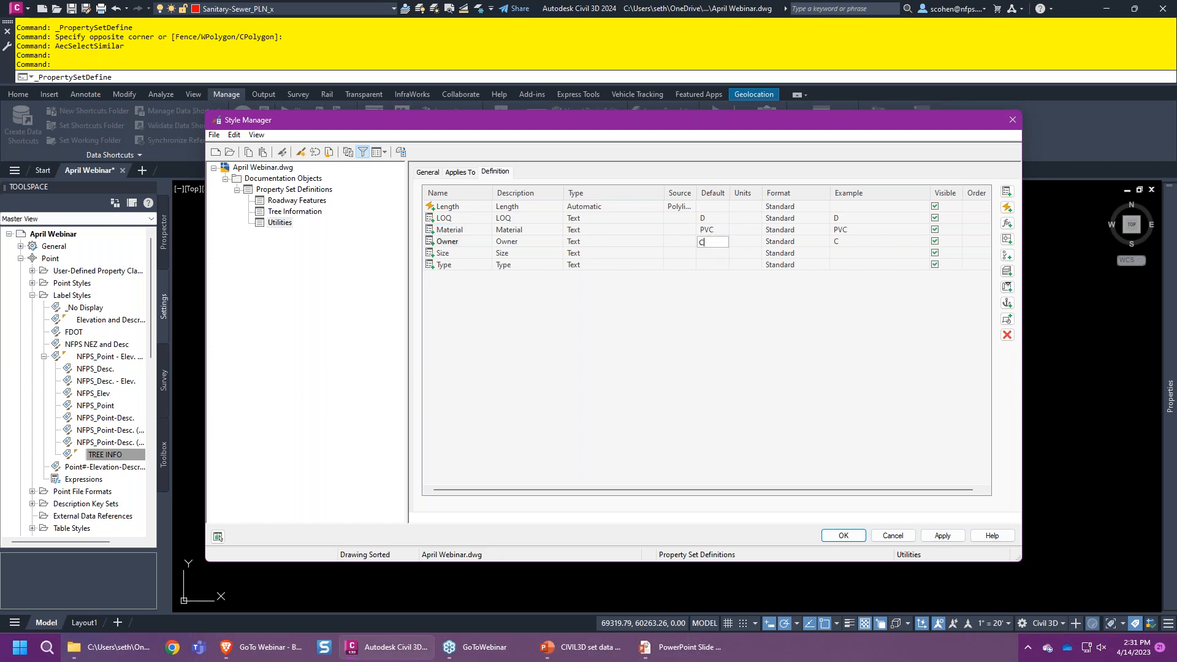
text(ity od)
text( Live )
text(Oak)
key(Return)
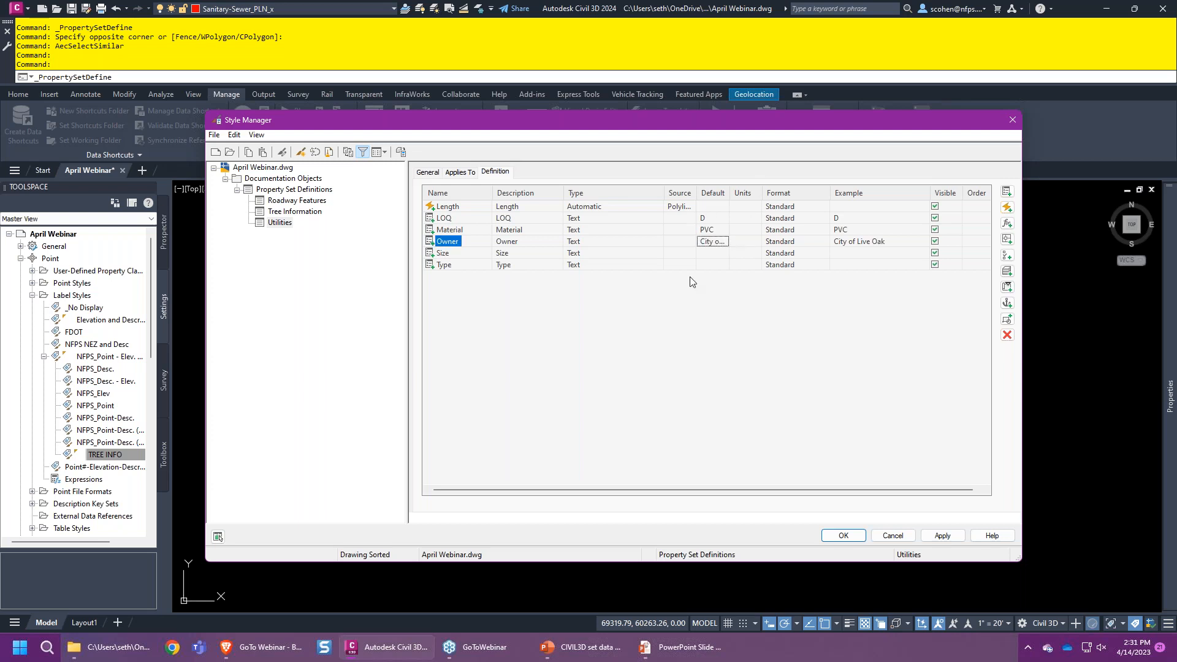
click(716, 255)
text(6)
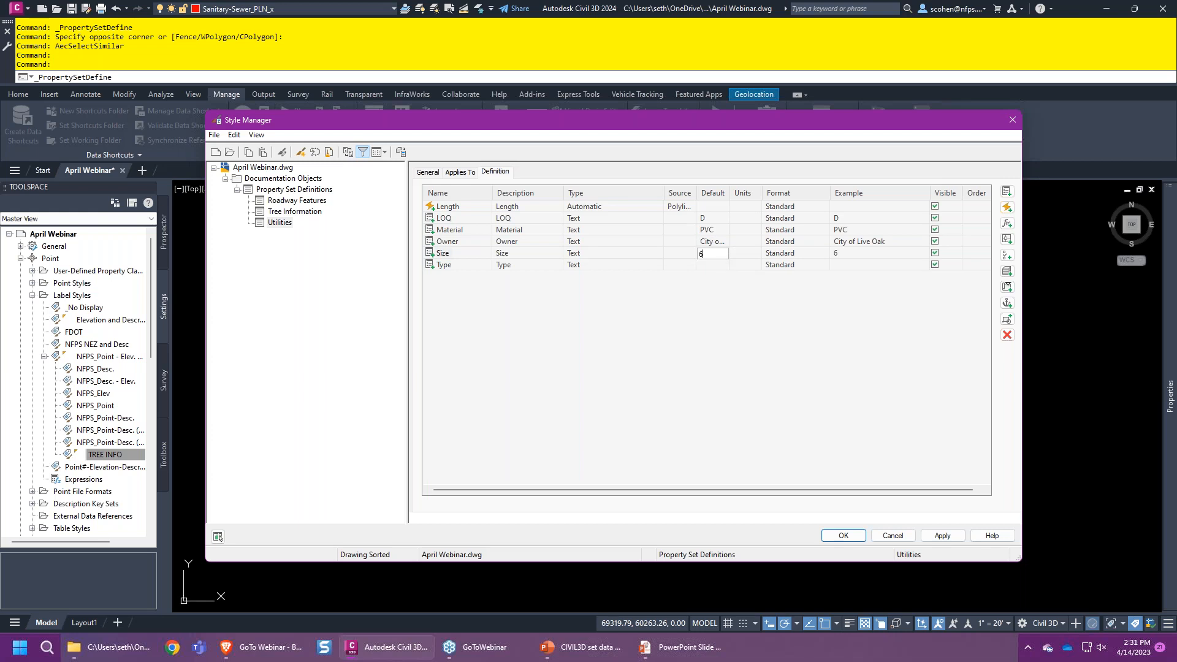
key(Return)
click(710, 264)
text(SEWER)
key(Return)
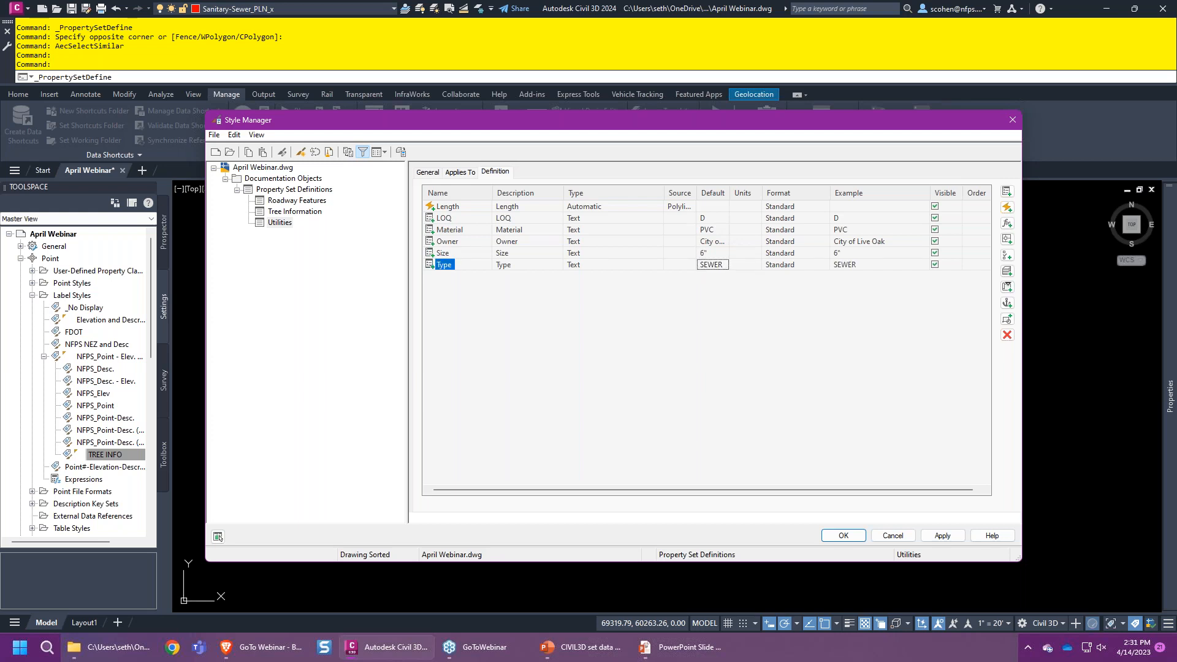
click(844, 535)
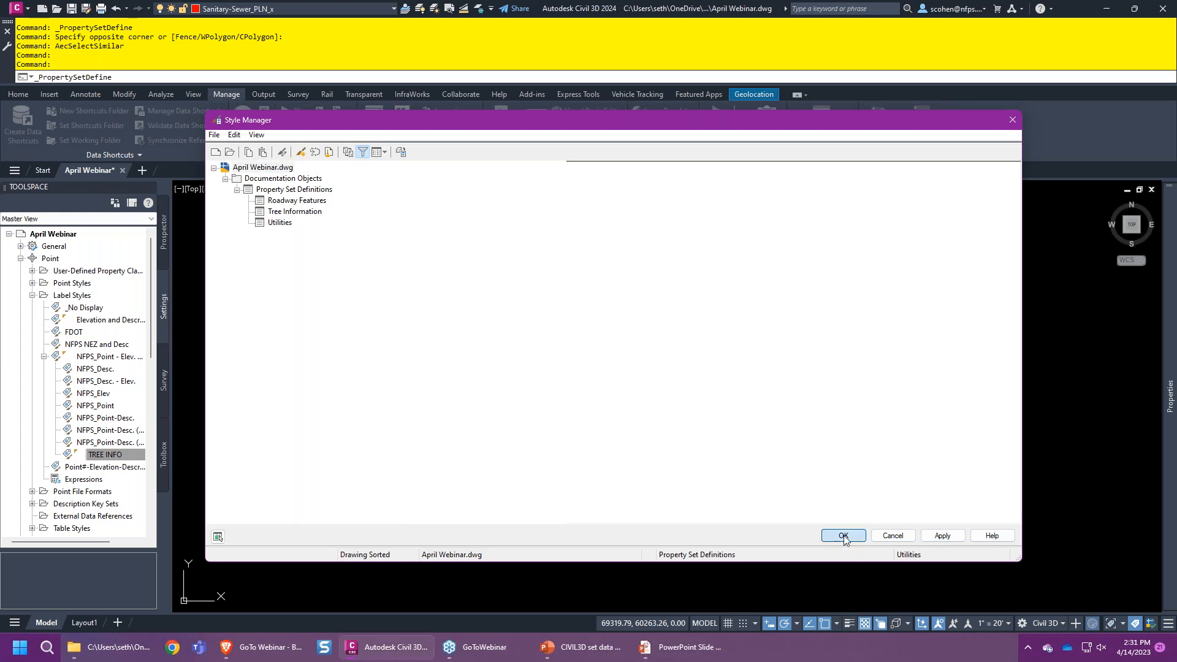
- Select the red sewer polylines and set their LOQ to D and Material to CLAY
click(732, 248)
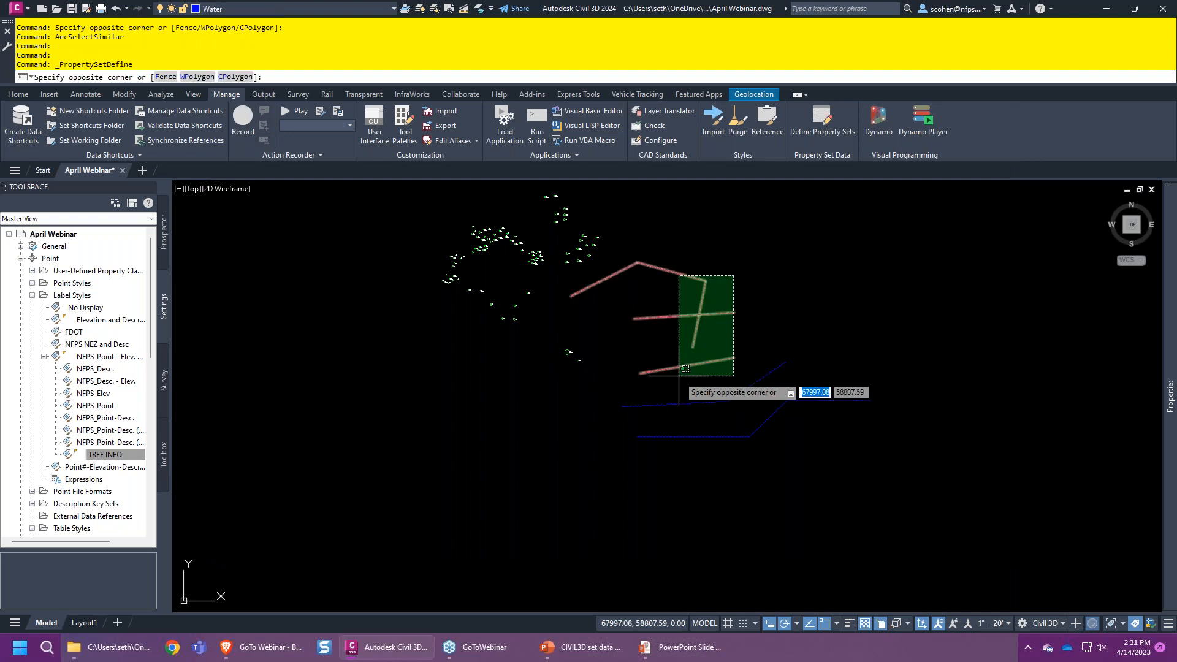
click(674, 395)
mouse_move(1169, 395)
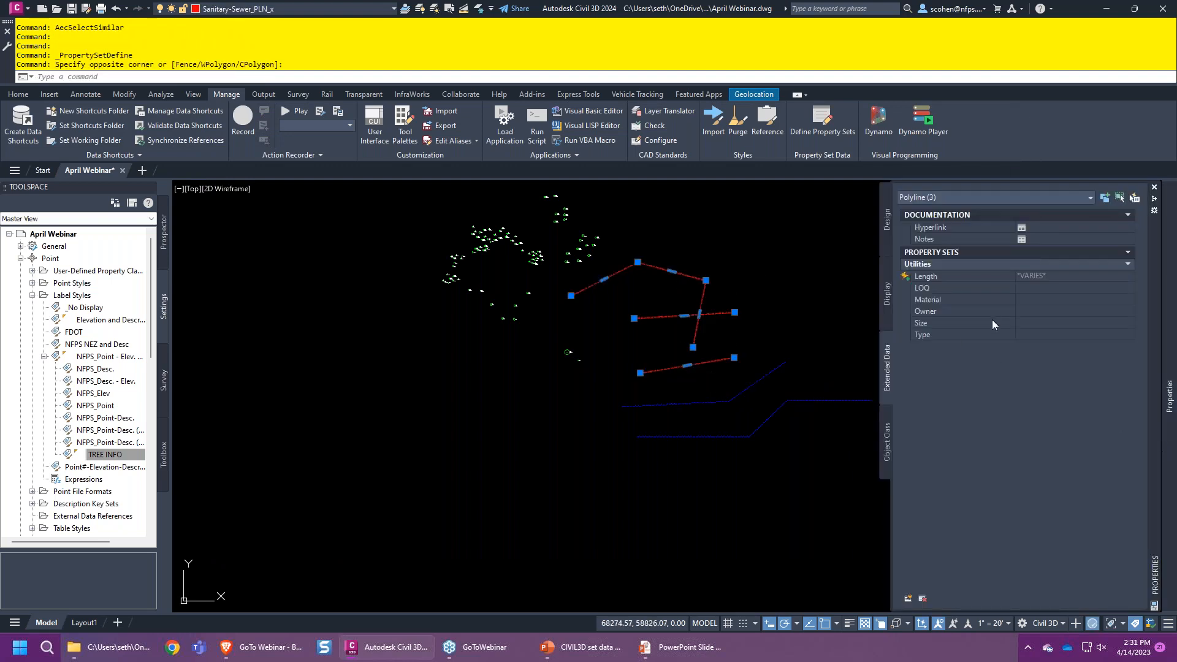
click(1042, 288)
text(D)
key(Tab)
text(CLA)
key(Tab)
- Set their Owner to Columbia County, Size 4", Type Sewer, and clear the selection
key(BackSpace)
text(Columbia County)
key(Tab)
text(4)
key(Tab)
text(Sewer)
key(Escape)
key(Escape)
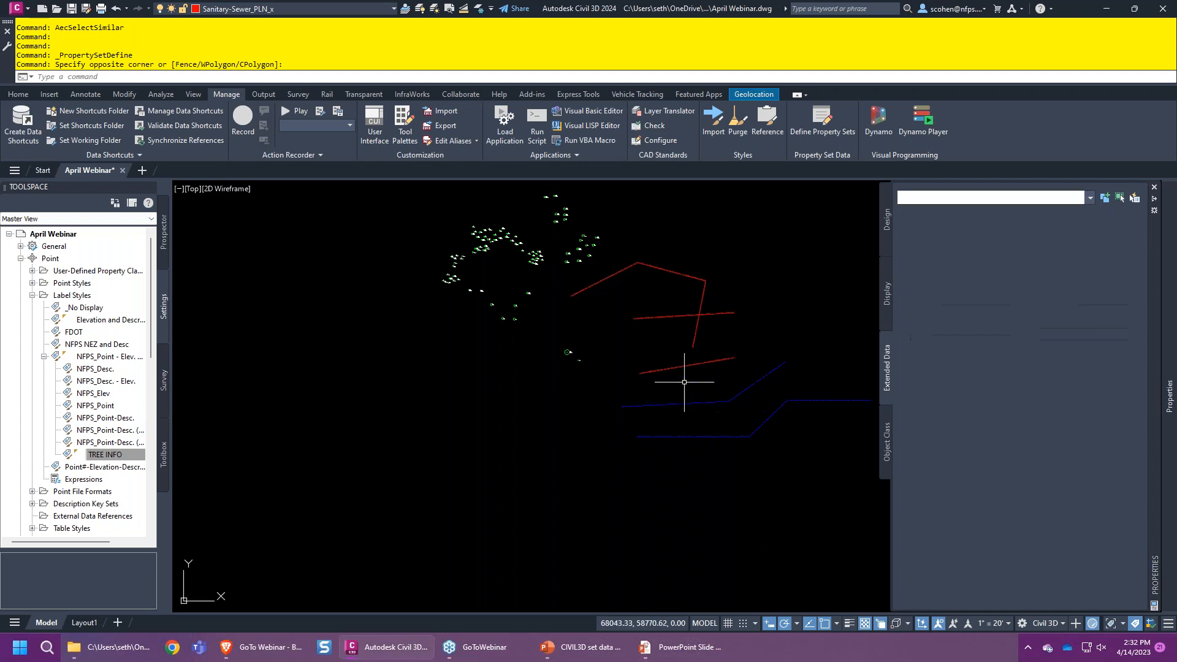
click(697, 384)
- Select all the blue water lines plus the grey line and attach the Utilities property set
click(830, 462)
right_click(770, 480)
click(856, 461)
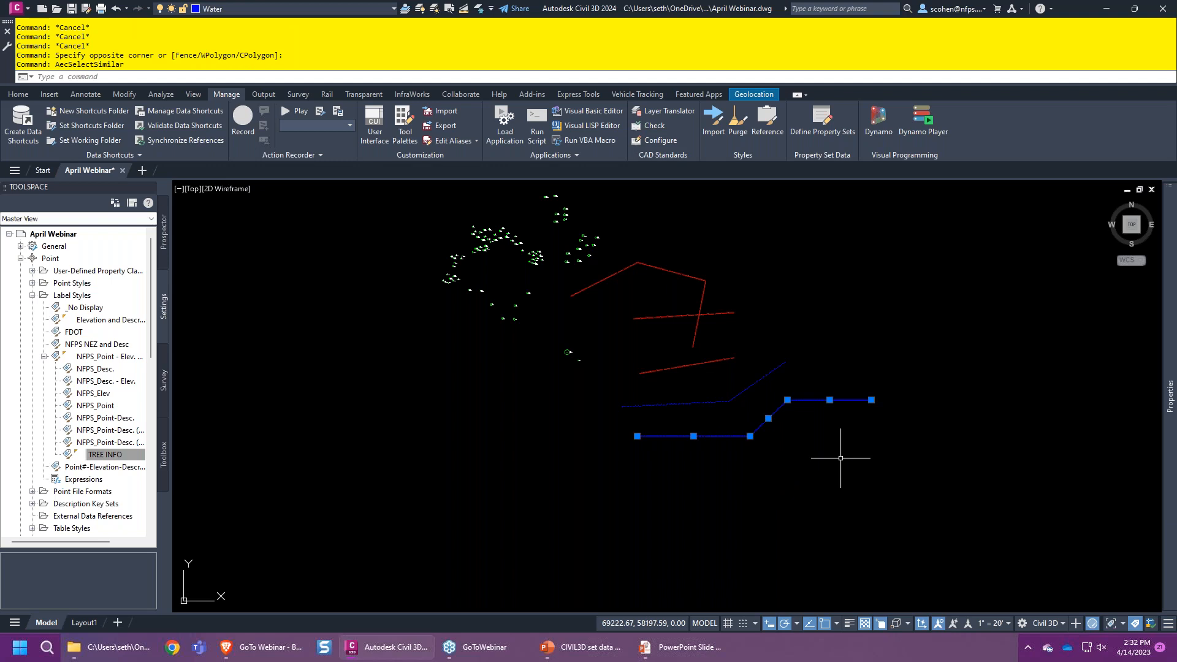
click(711, 402)
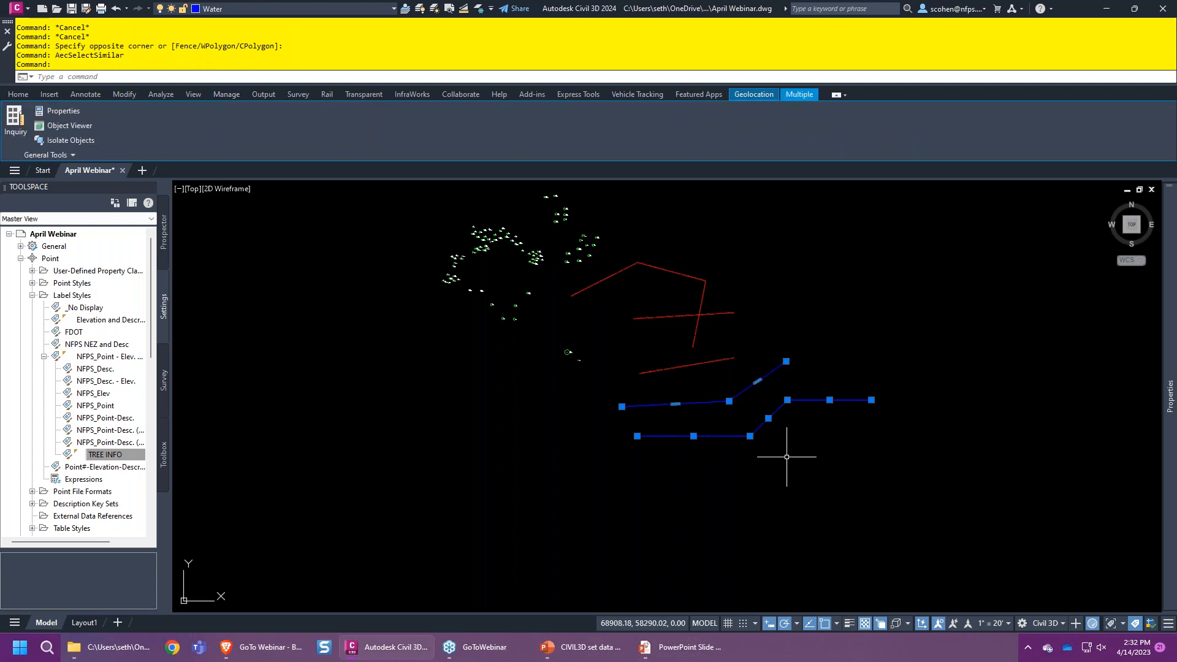
mouse_move(1169, 429)
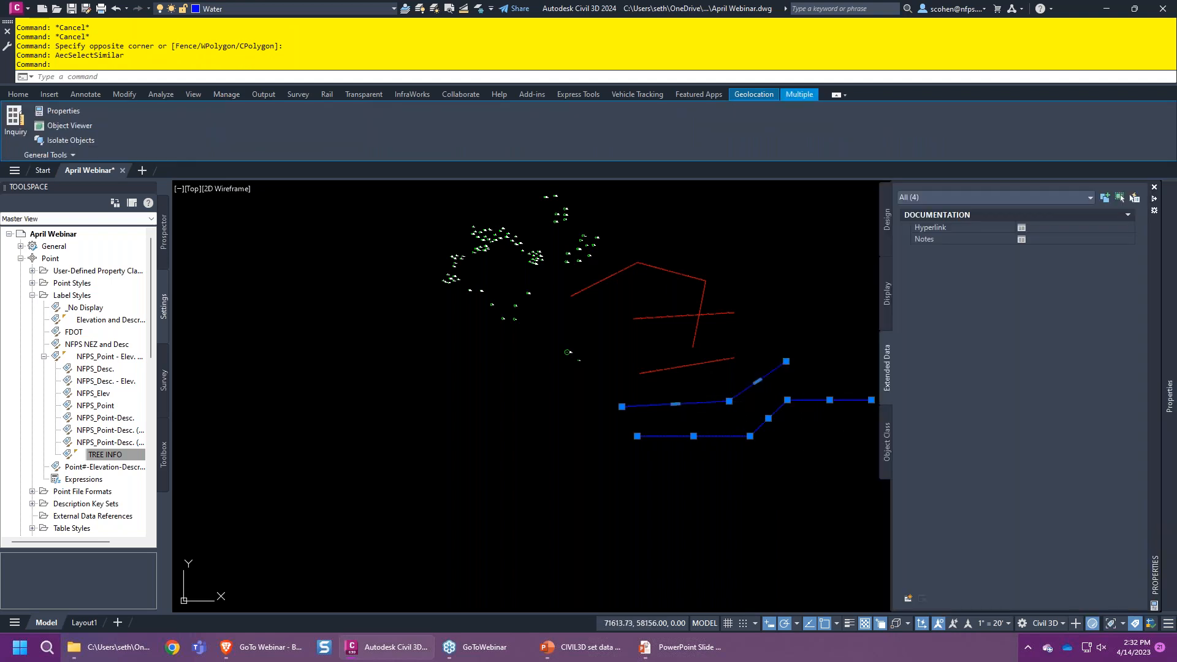
click(909, 595)
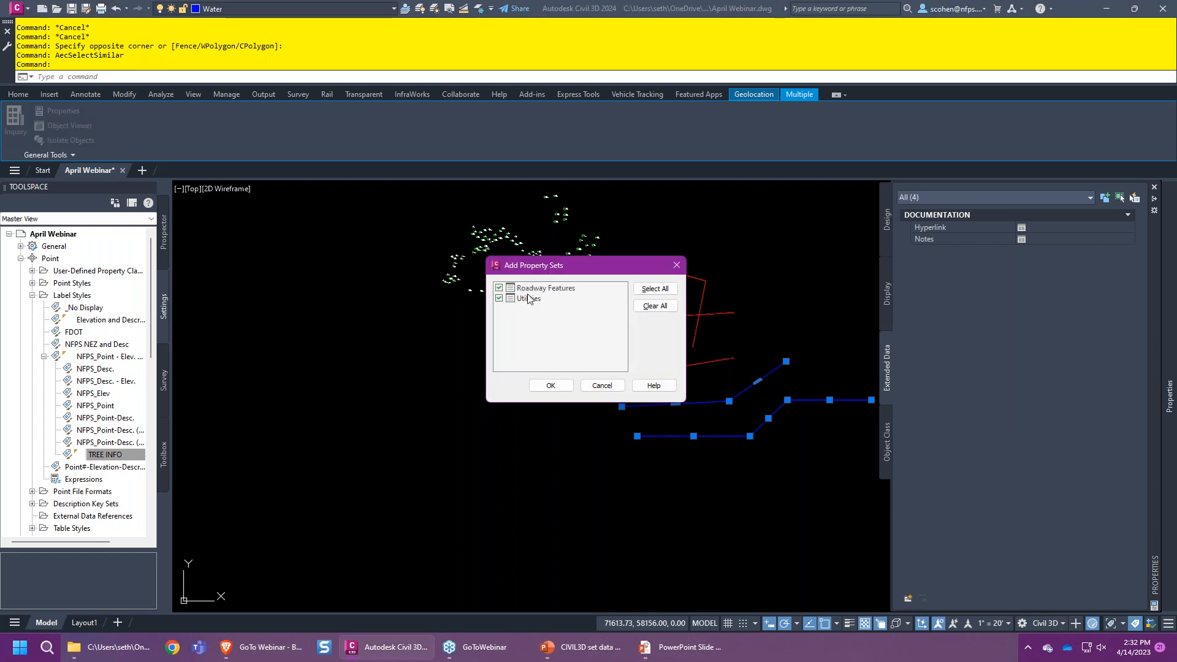
click(498, 298)
click(499, 298)
click(498, 287)
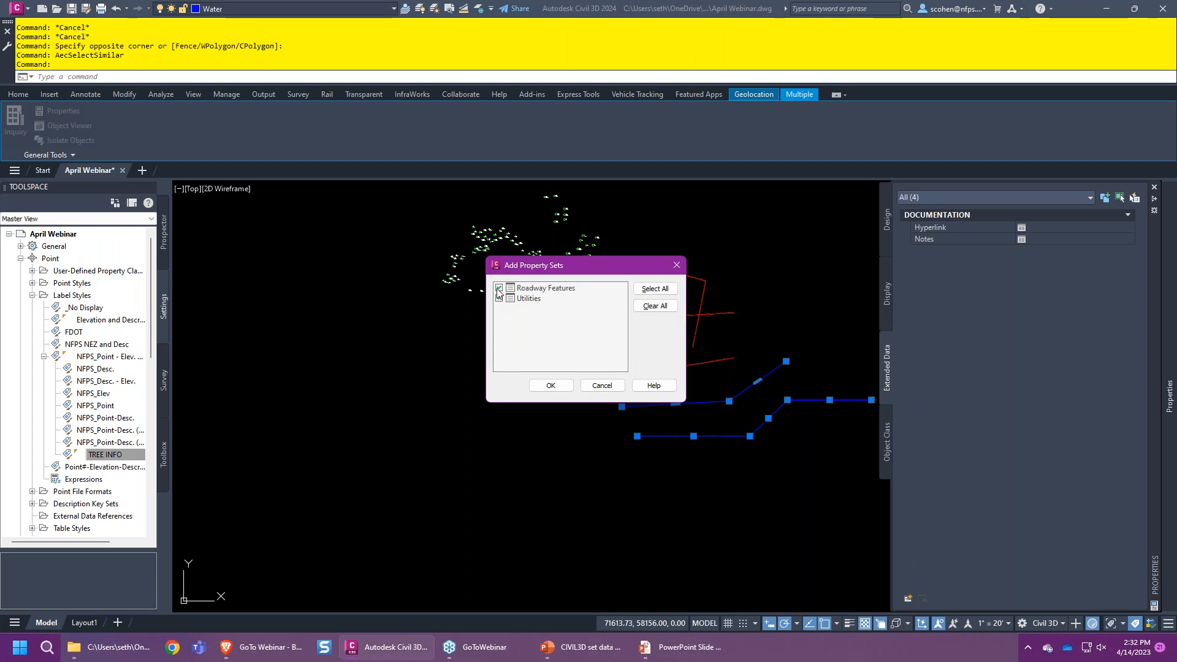
click(548, 385)
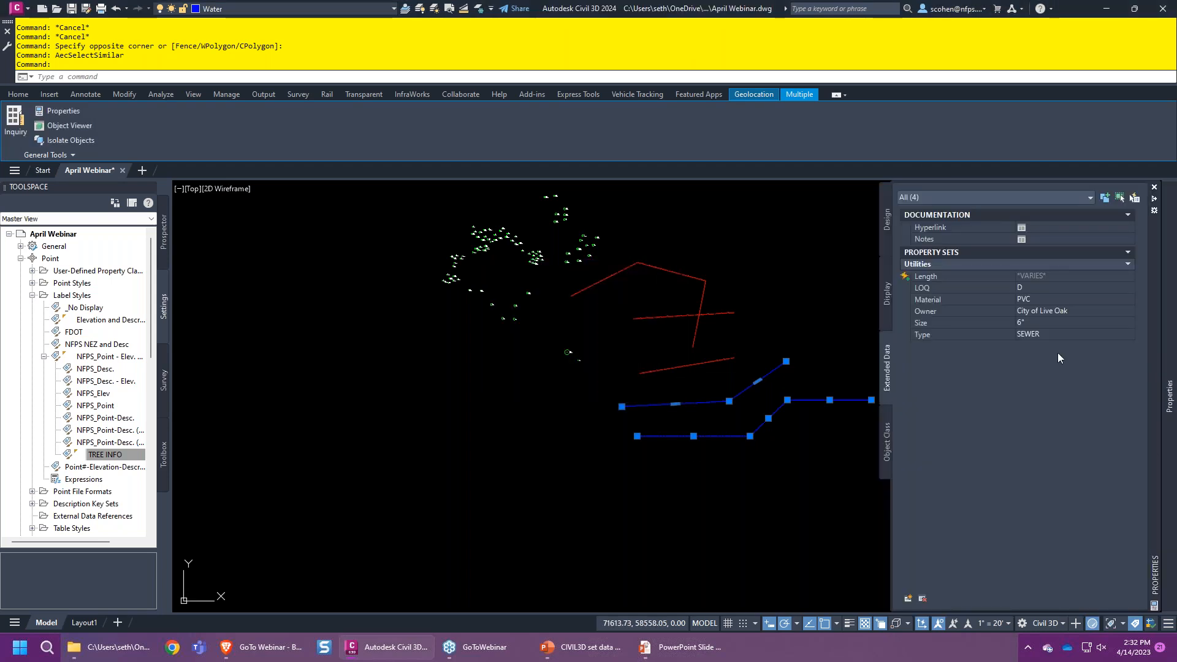
- Set the water lines' Type to WATER, Size to 12", LOQ to B and Material to DI
click(1030, 334)
text(WATER)
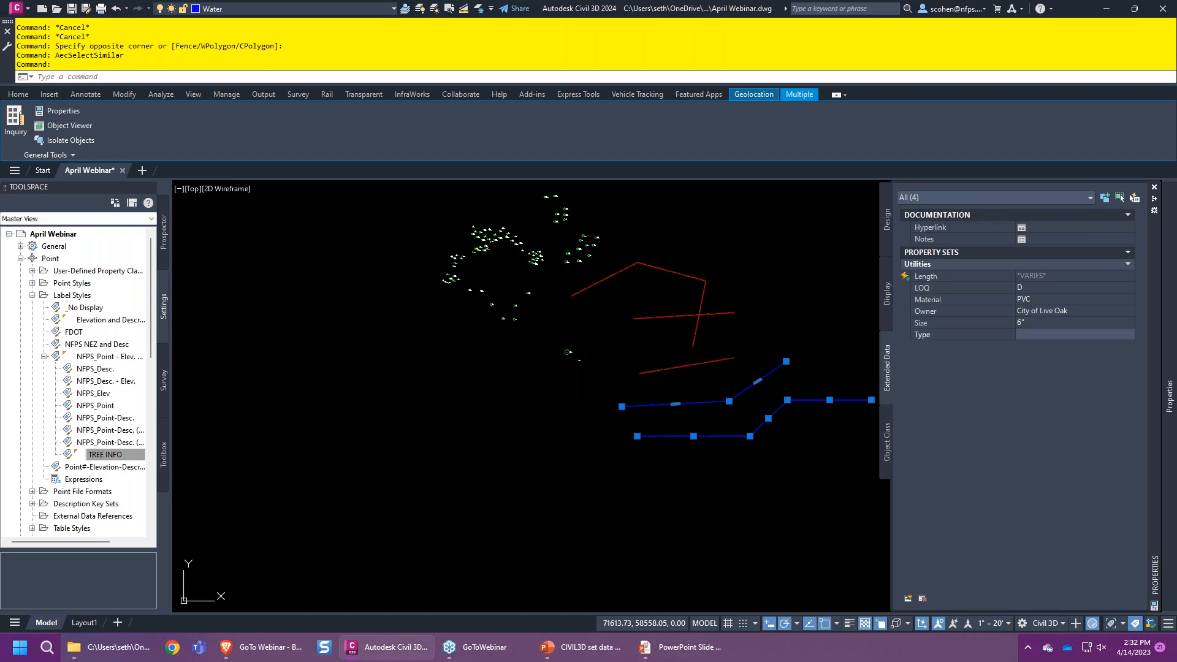
key(Return)
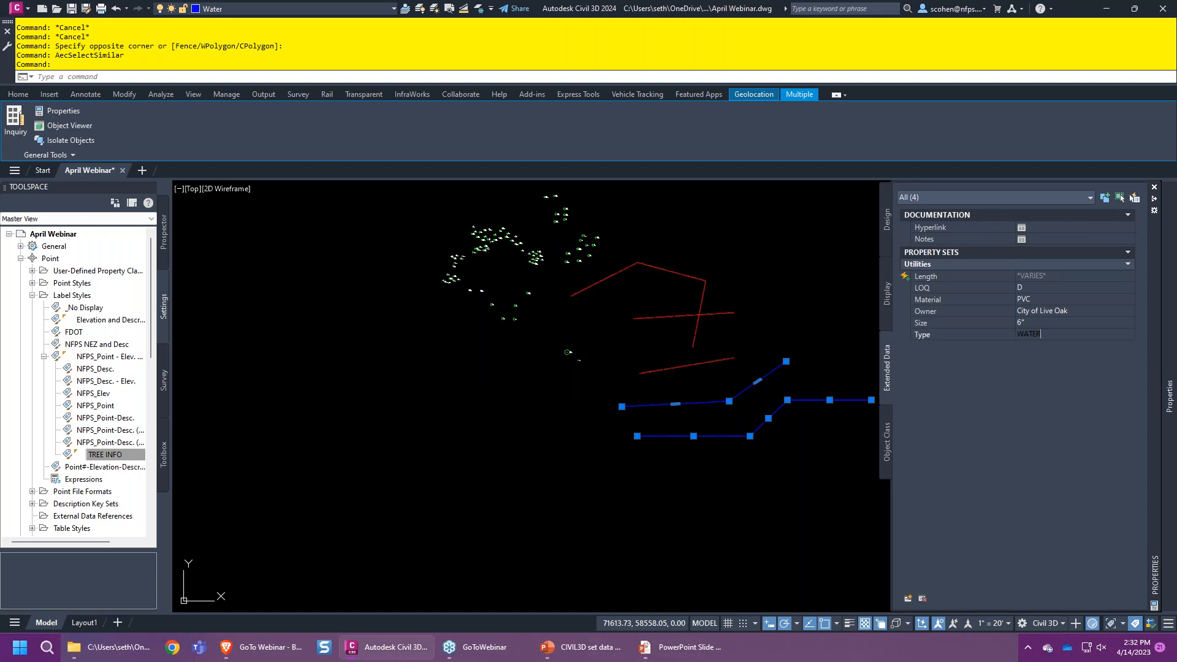
click(1073, 310)
click(1038, 324)
key(BackSpace)
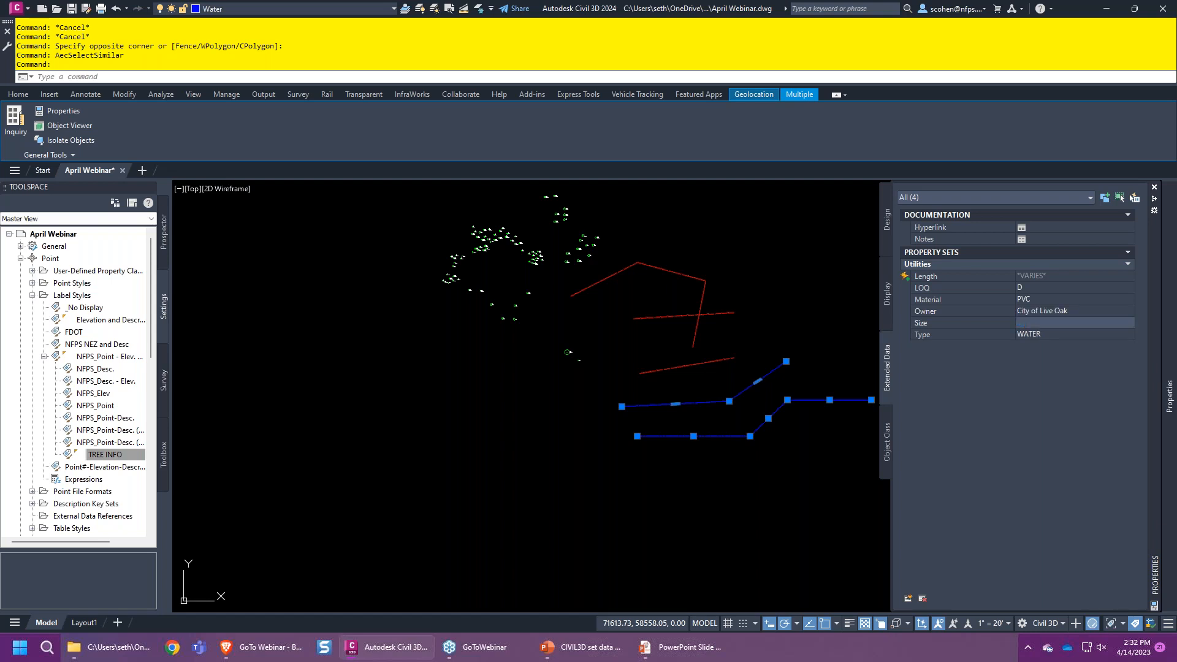
text(12")
key(Tab)
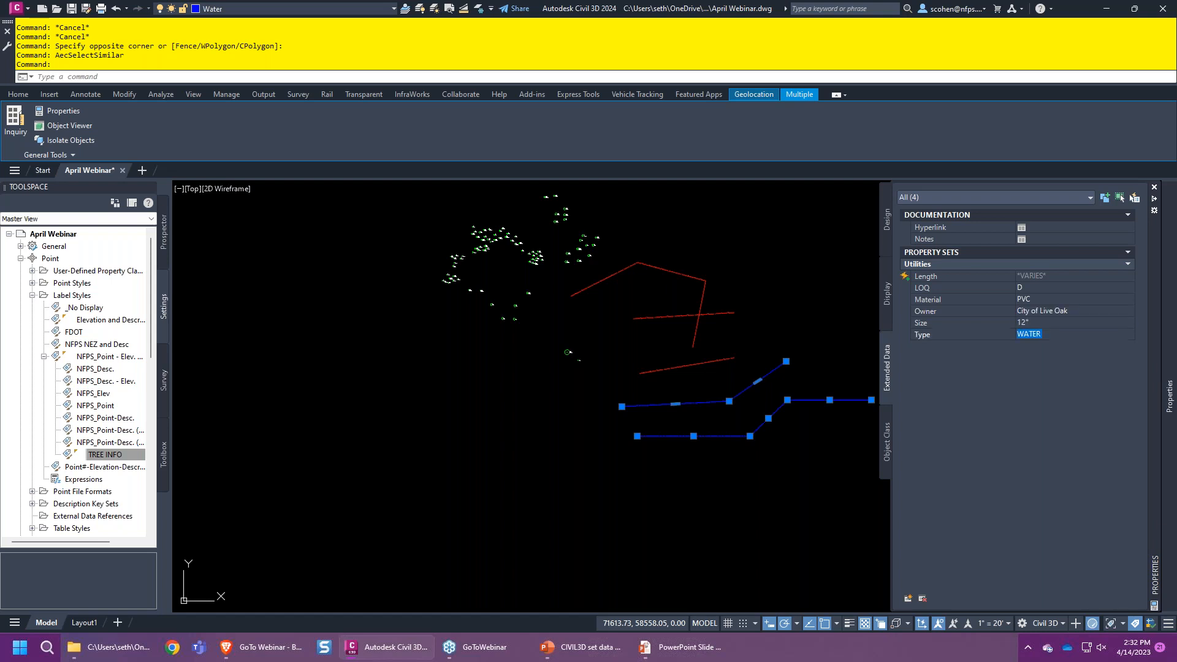
click(1042, 290)
text(B)
key(Tab)
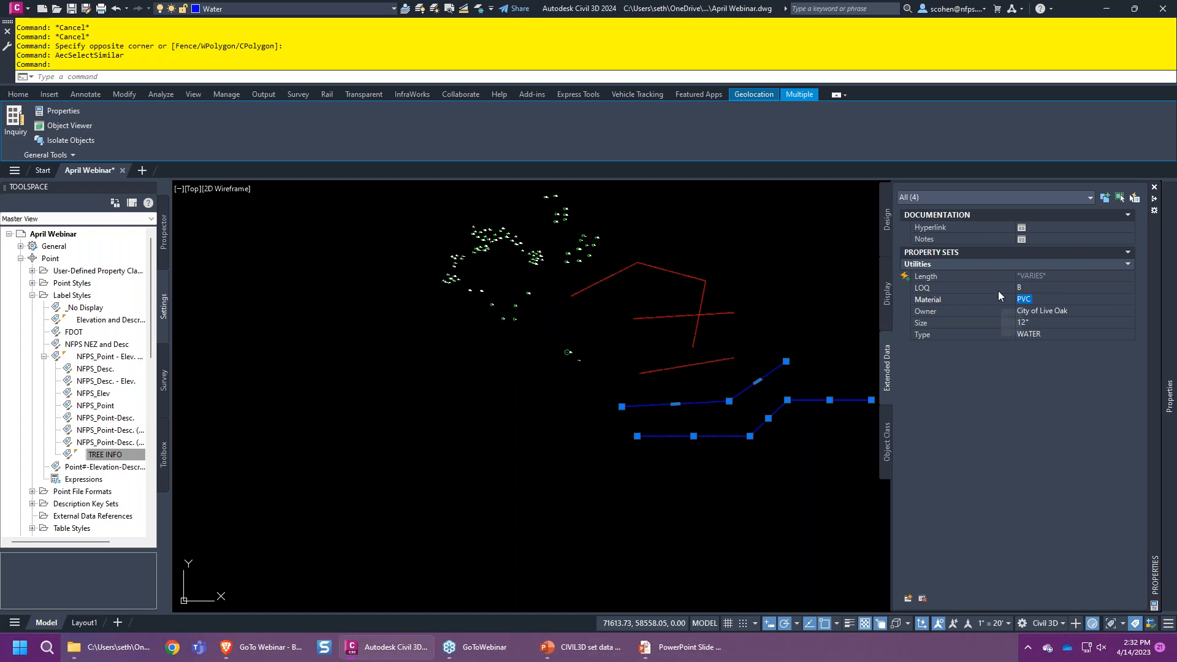
text(DI)
key(Tab)
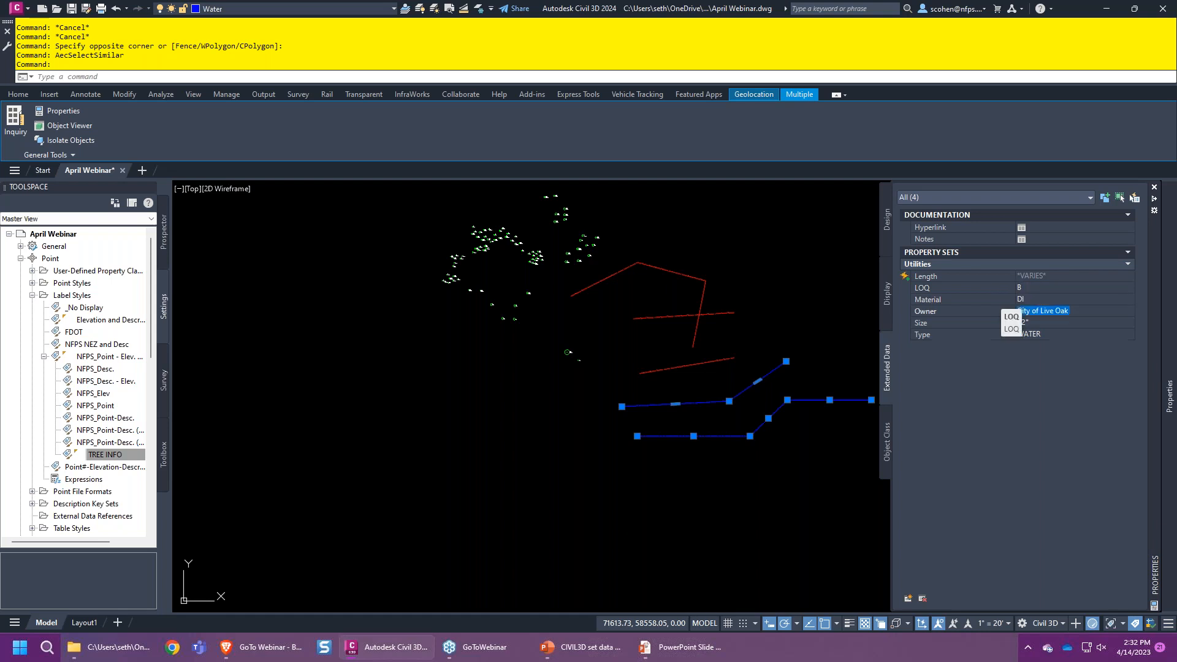
key(Escape)
key(Escape)
click(727, 401)
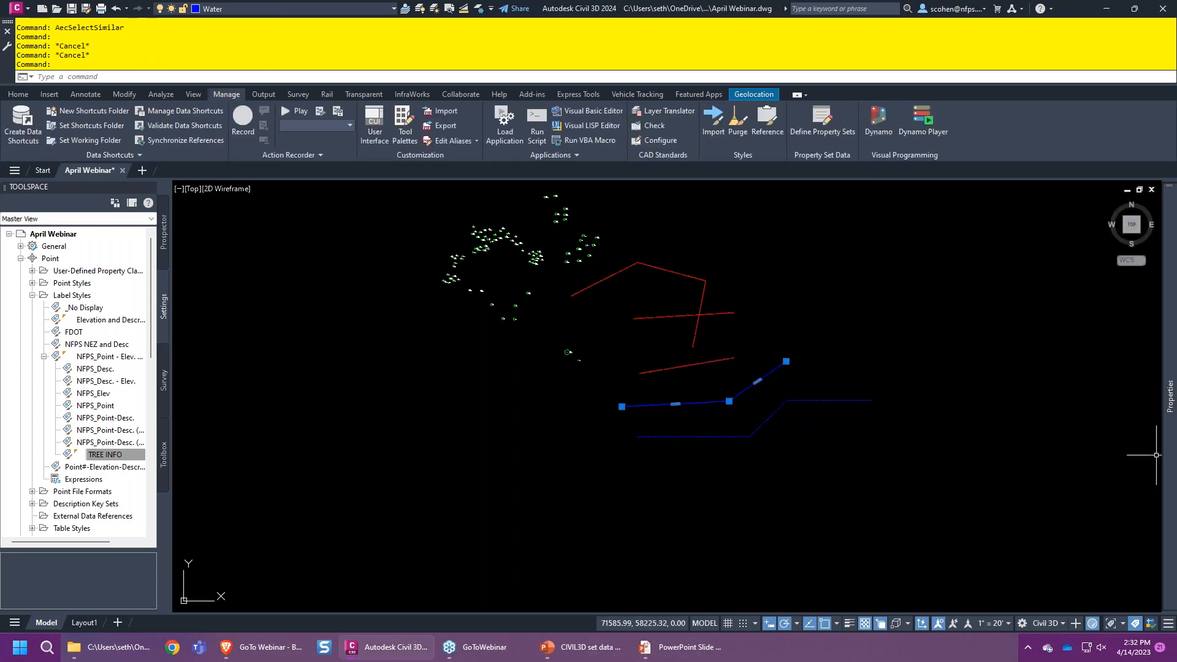
- Set the upper blue water line's Material to PVC and Size to 8, then open Define Property Sets
mouse_move(1169, 398)
click(1035, 301)
click(1034, 312)
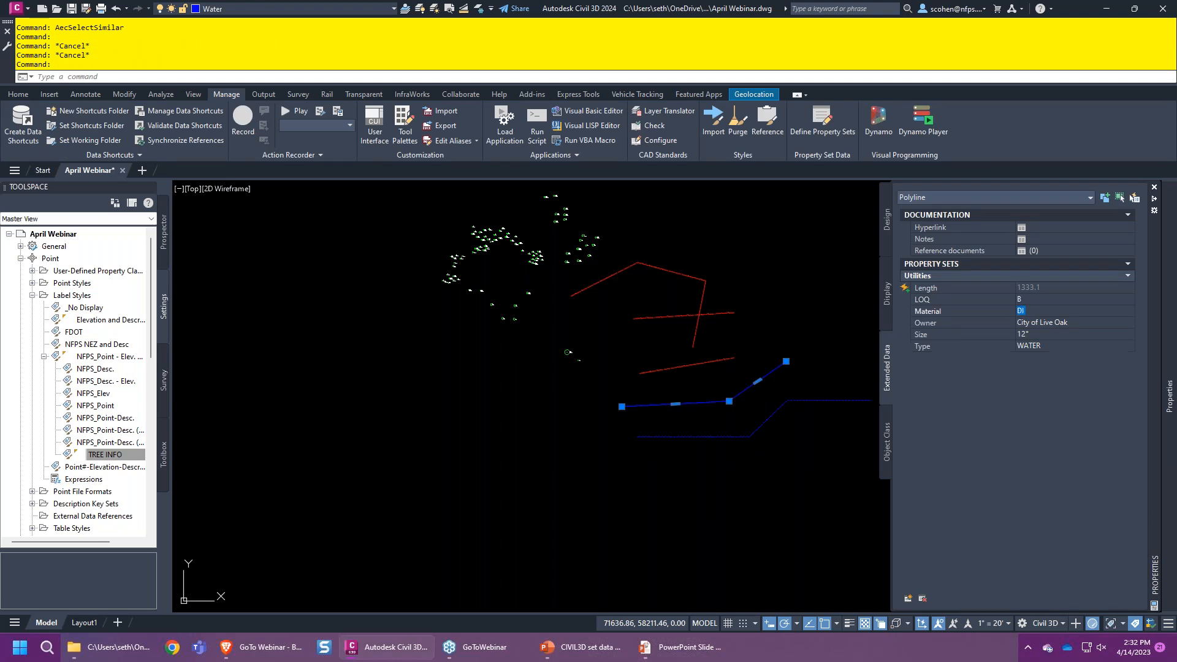
text(PVC)
key(Tab)
key(Tab)
text(8)
key(Escape)
key(Escape)
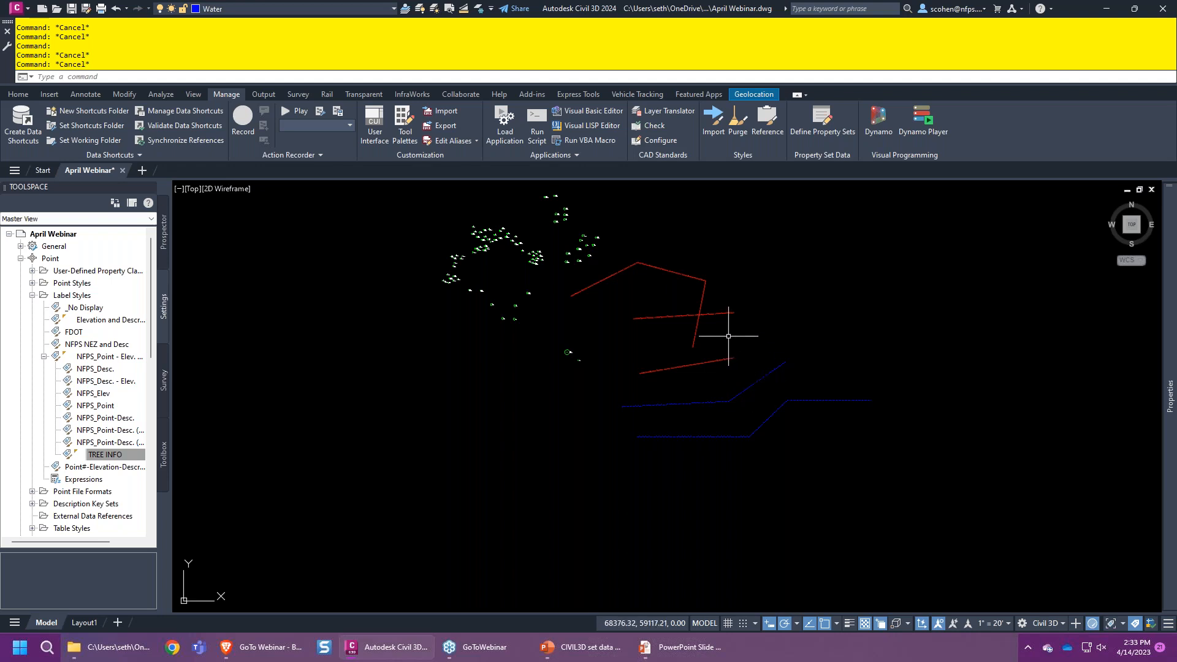
click(848, 125)
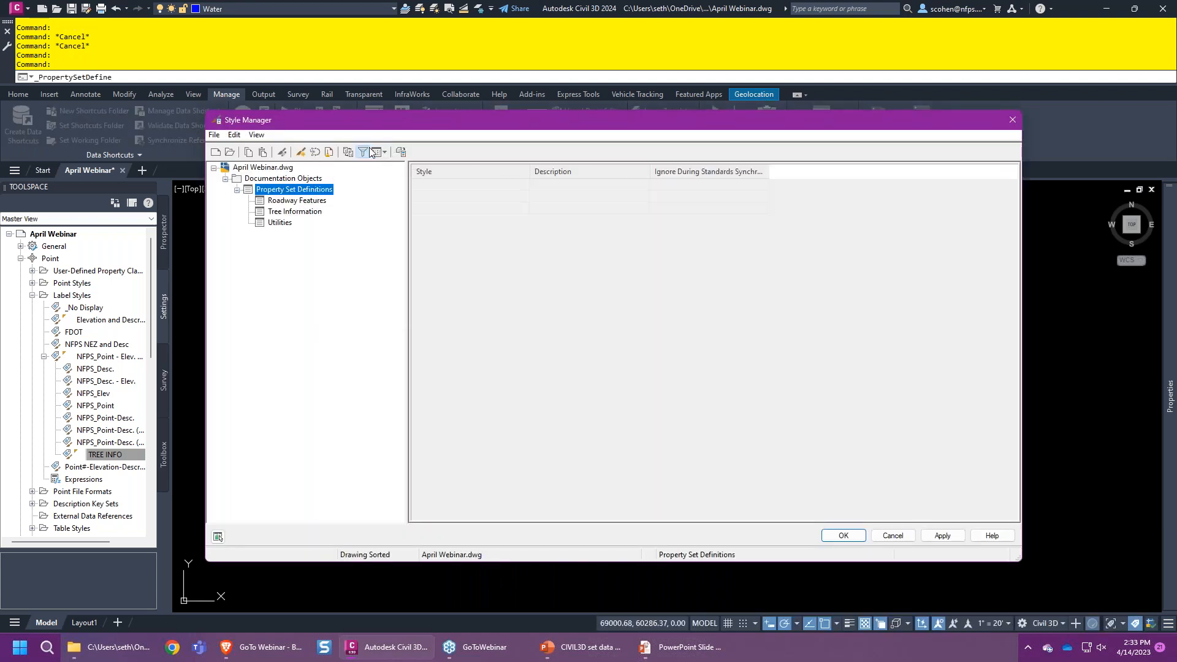
- Show all style types and create a new list definition named LOQ
click(368, 152)
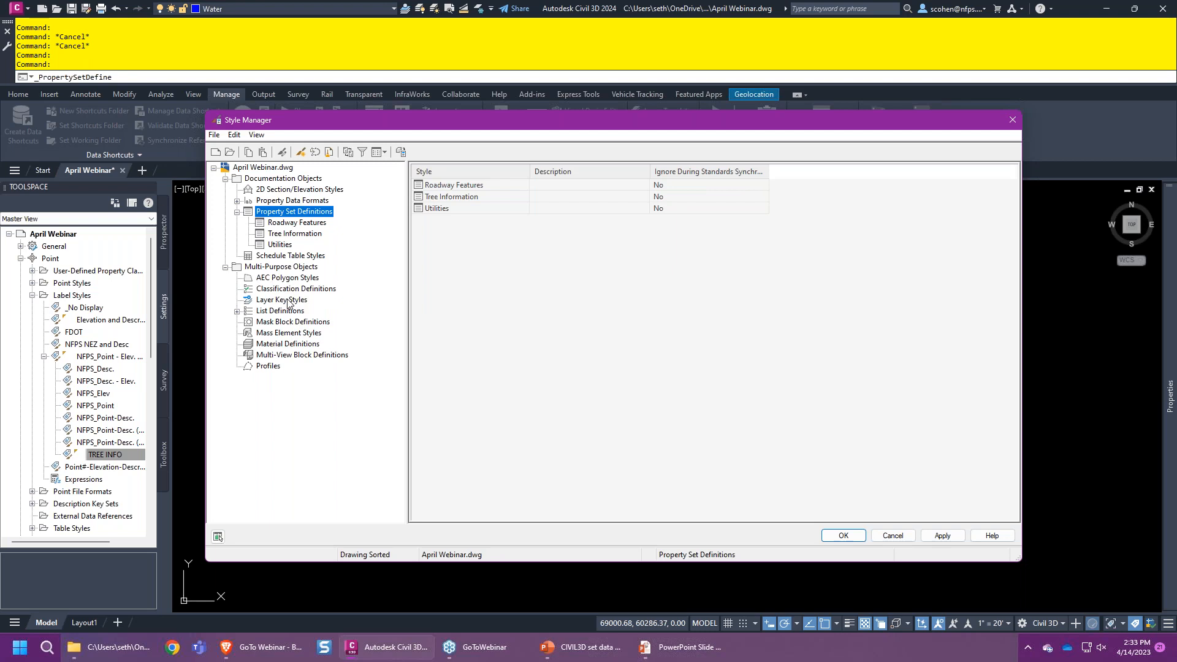
click(236, 311)
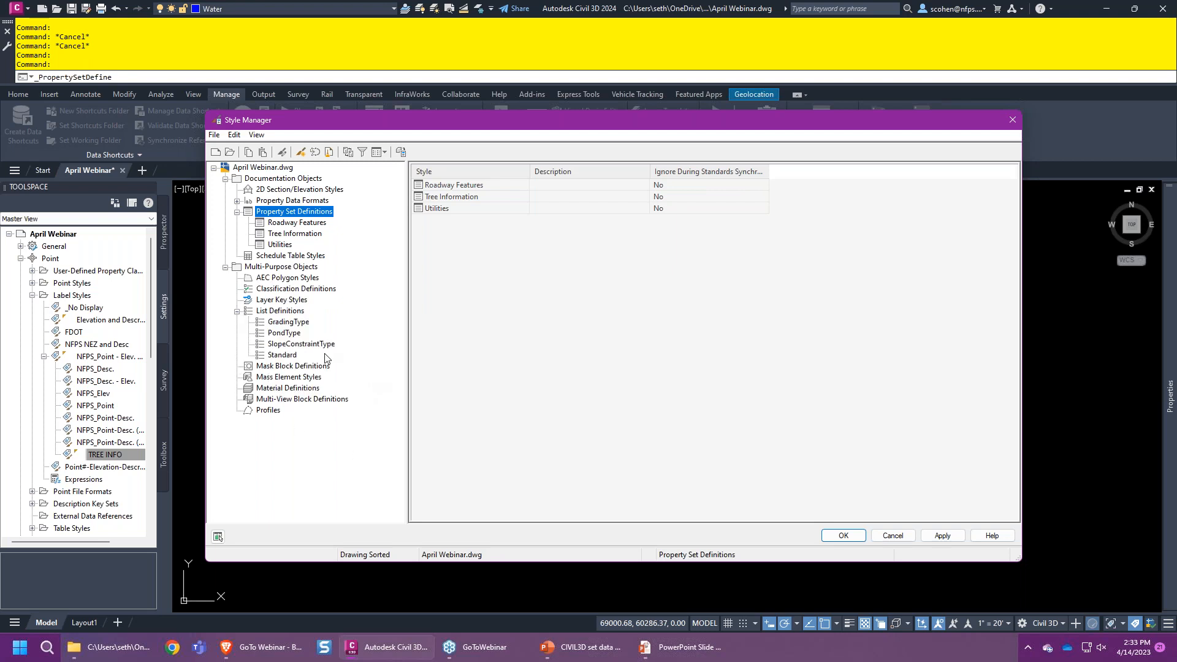
click(285, 325)
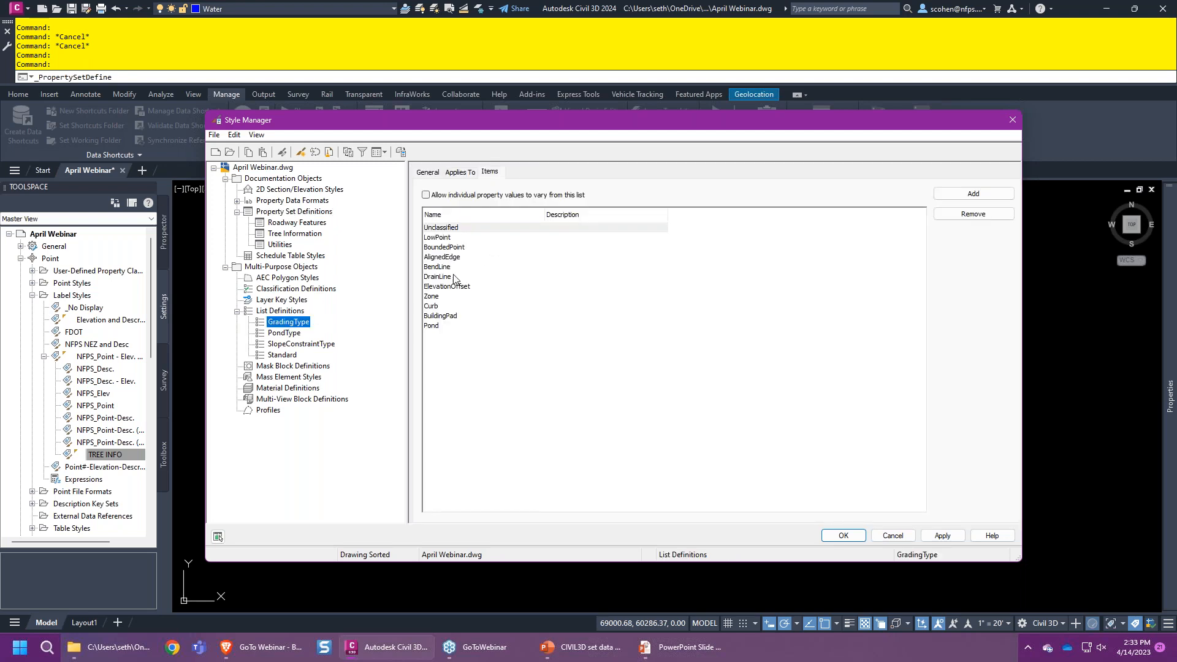
click(279, 311)
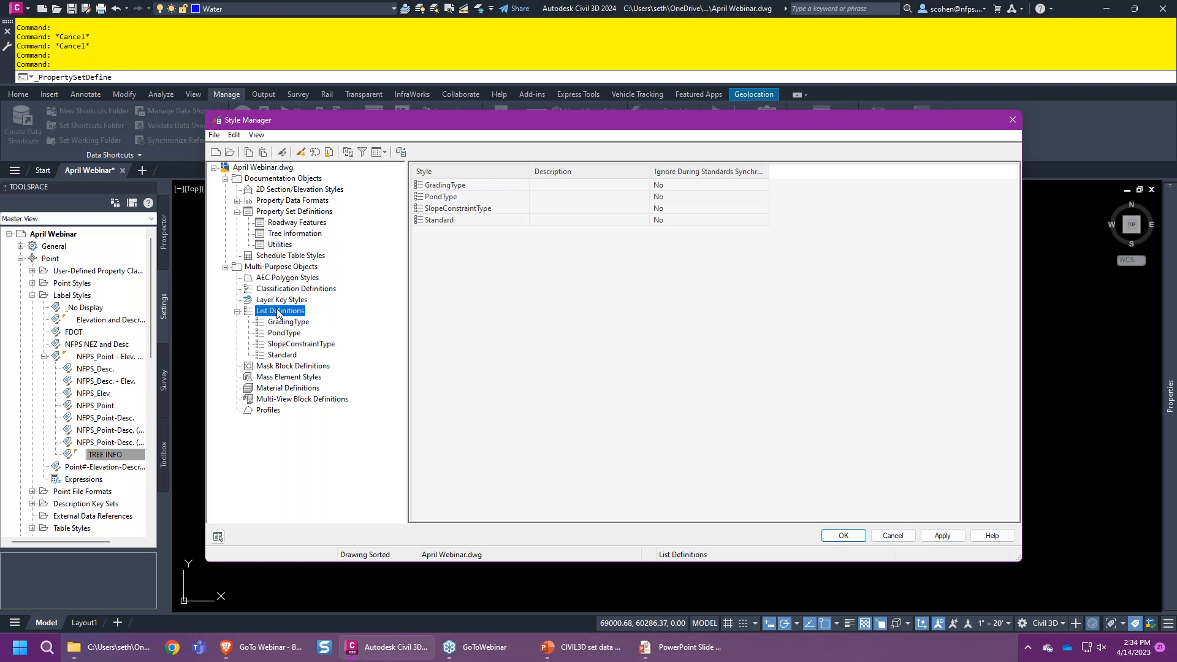
right_click(277, 312)
click(315, 312)
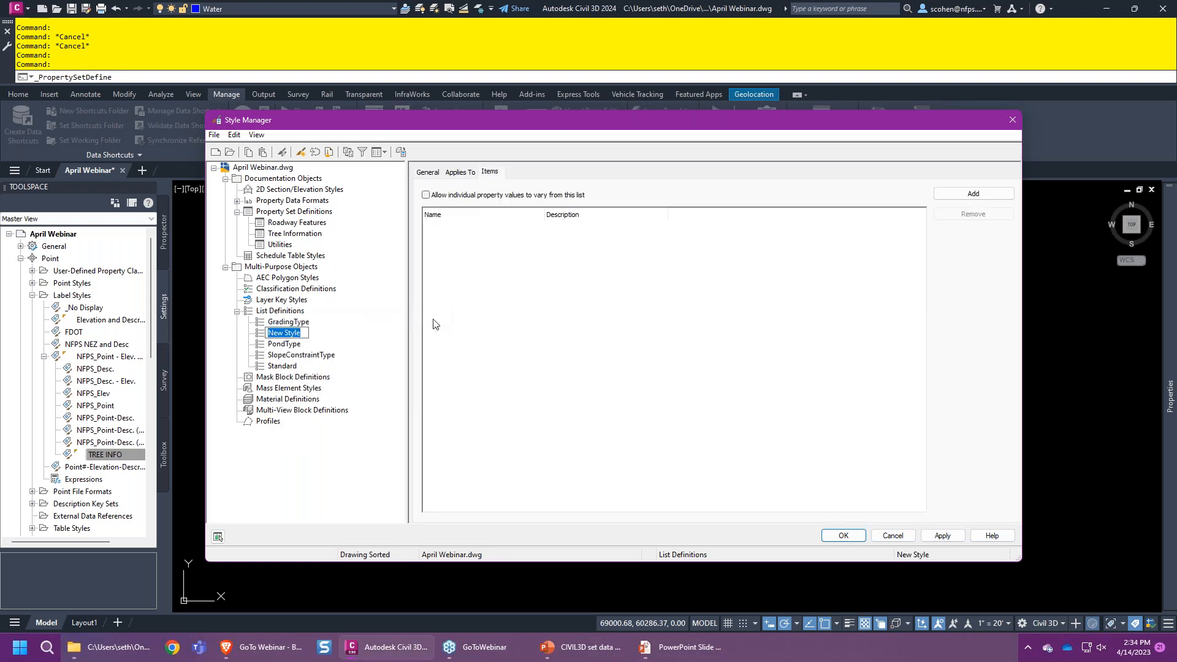
text(LOQ)
key(Return)
- Add the items A, B, C and D to the LOQ list
click(967, 195)
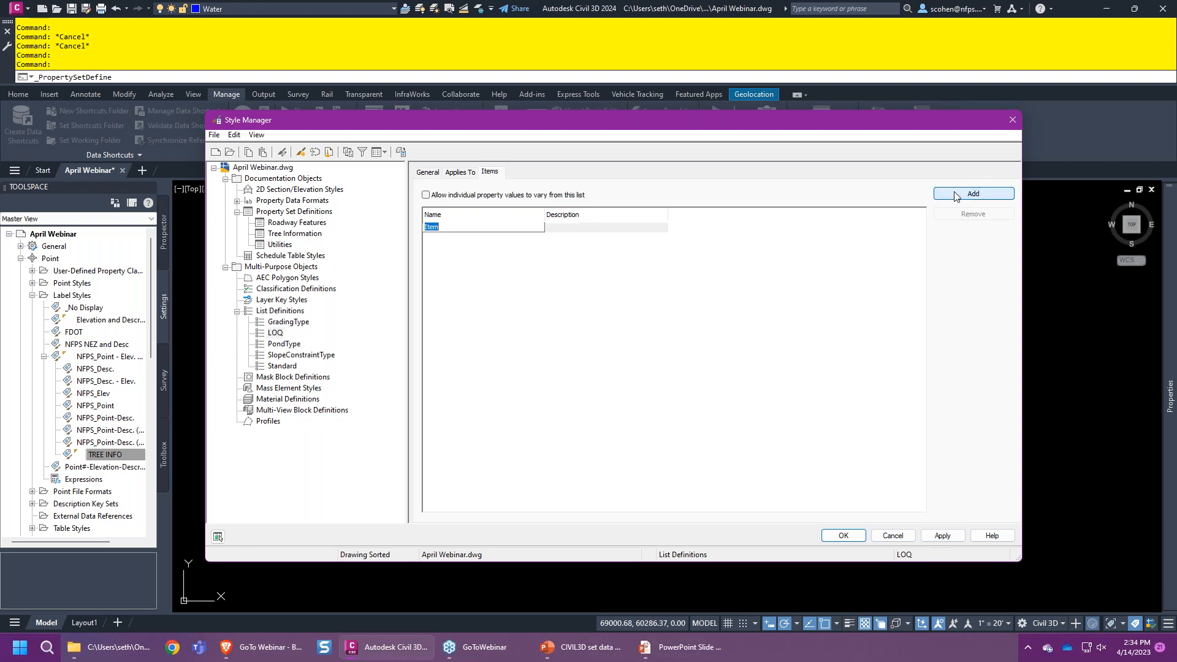
text(A)
click(954, 195)
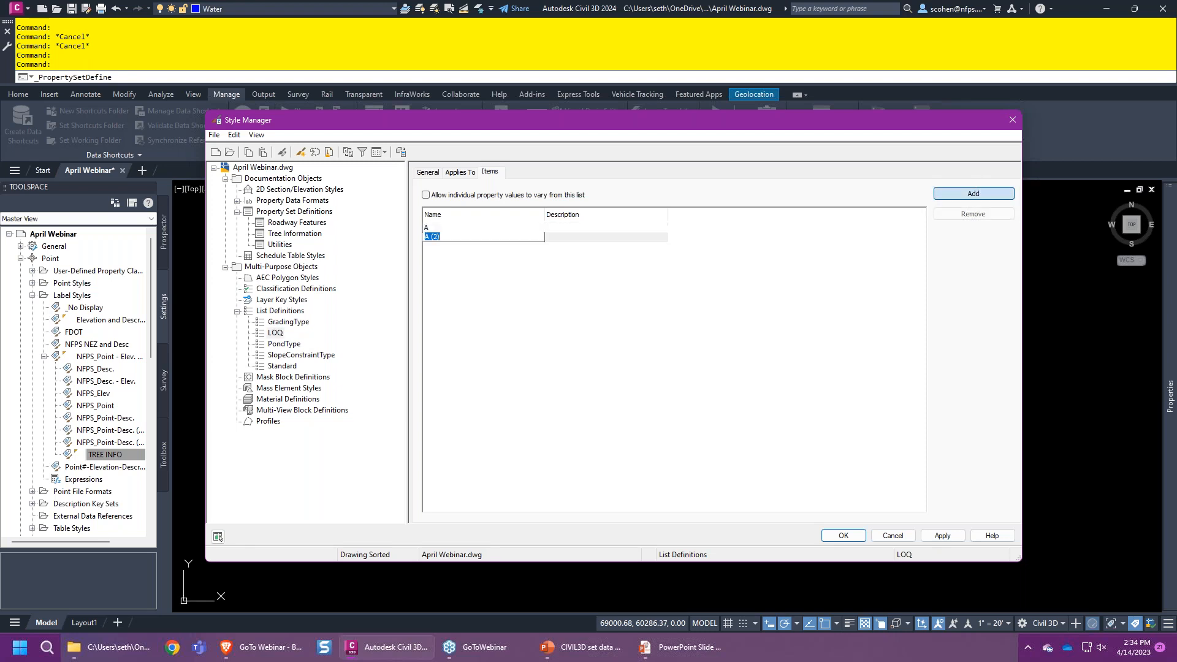
text(B)
click(956, 193)
text(C)
click(956, 193)
text(D)
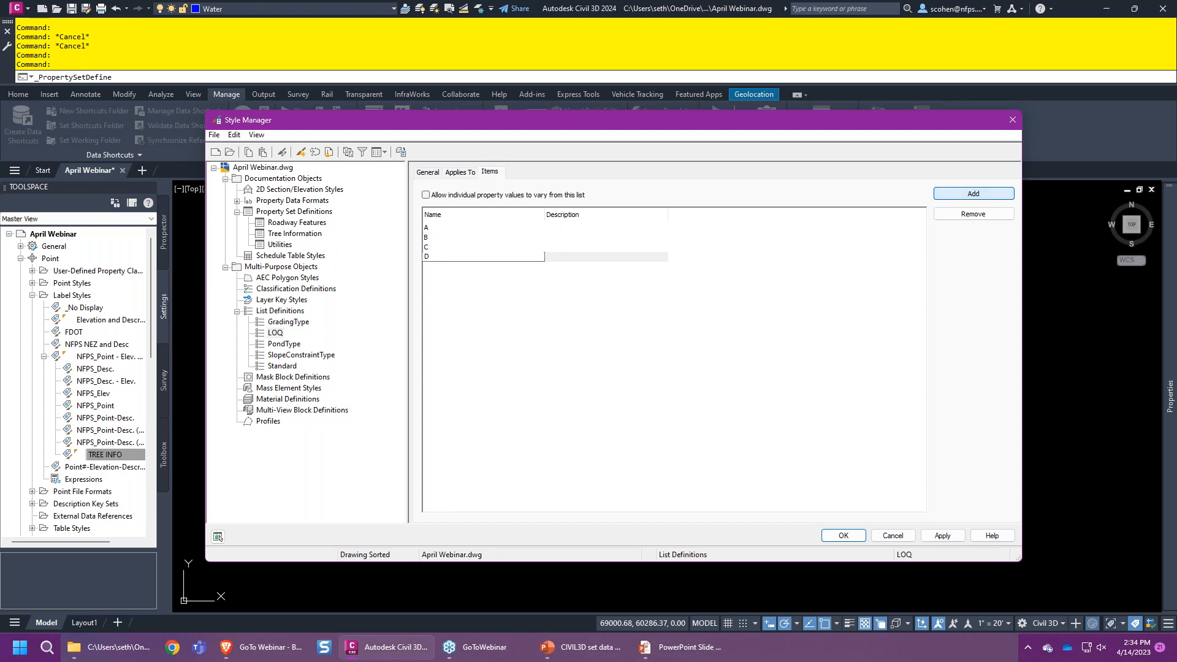
key(Return)
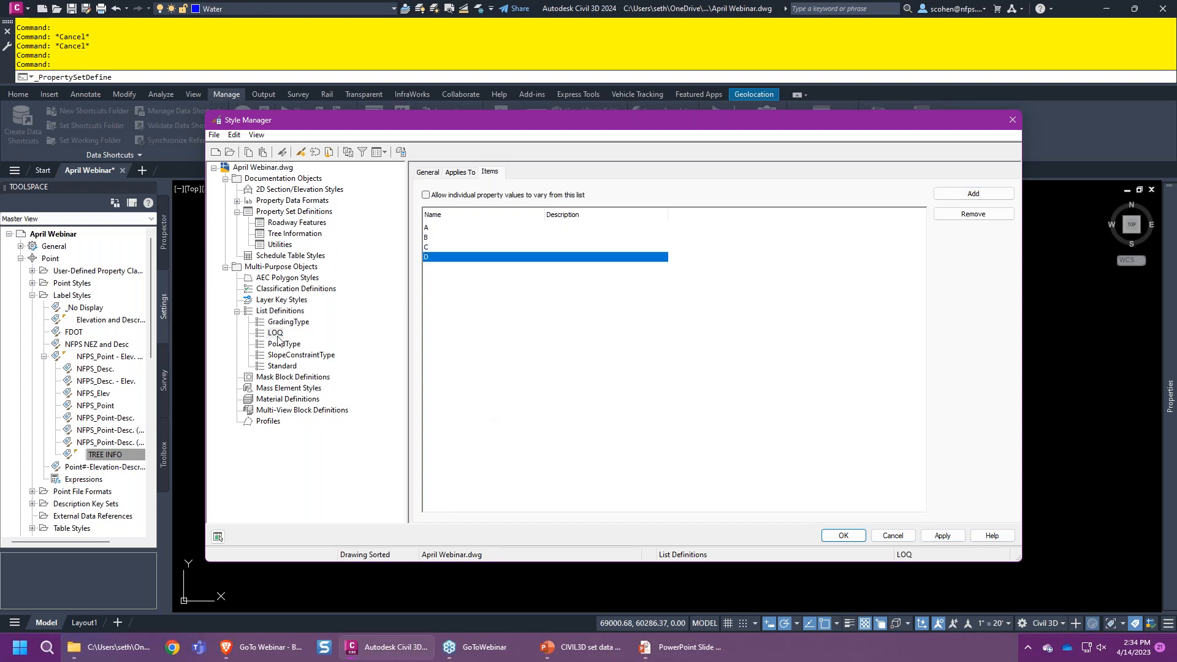
click(280, 311)
right_click(282, 312)
- Create an OWNER list holding City of Live Oak, Columbia County and Suwannee County, and confirm
click(313, 322)
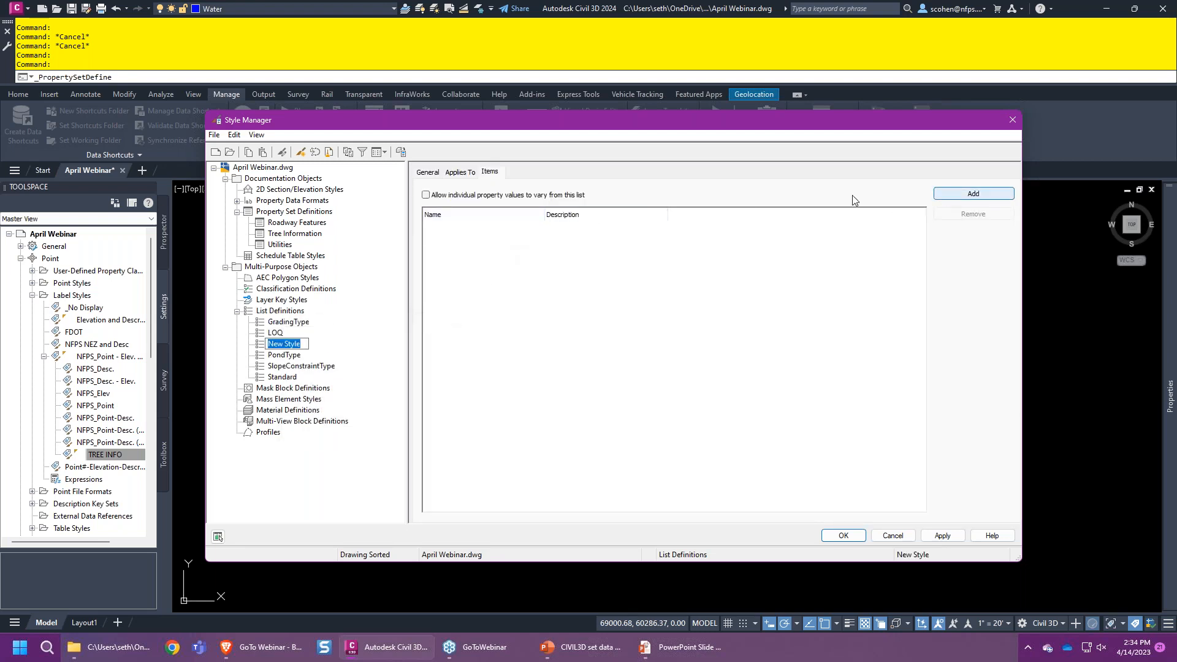
text(OWNER)
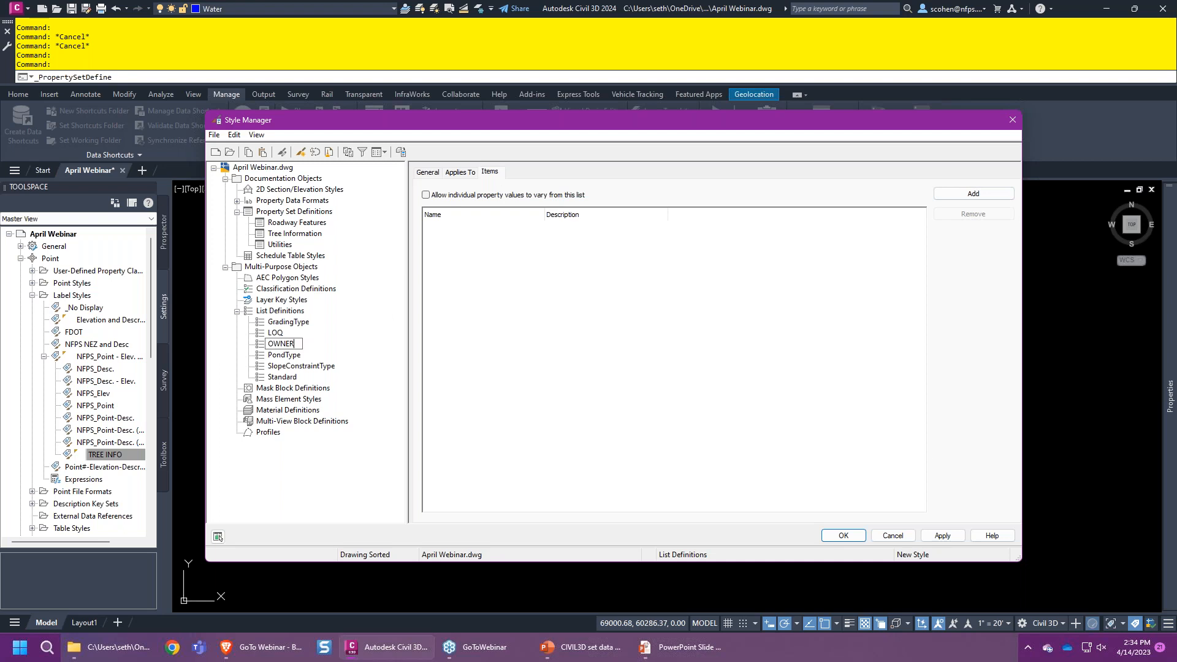
key(Return)
click(973, 194)
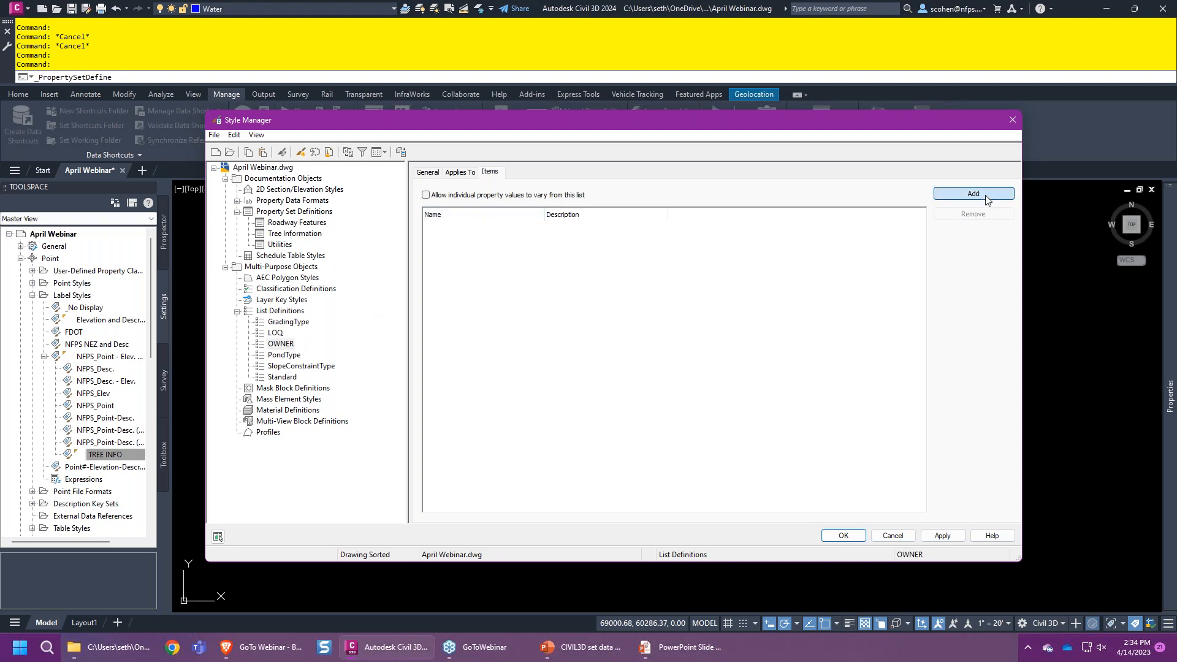
text(ci)
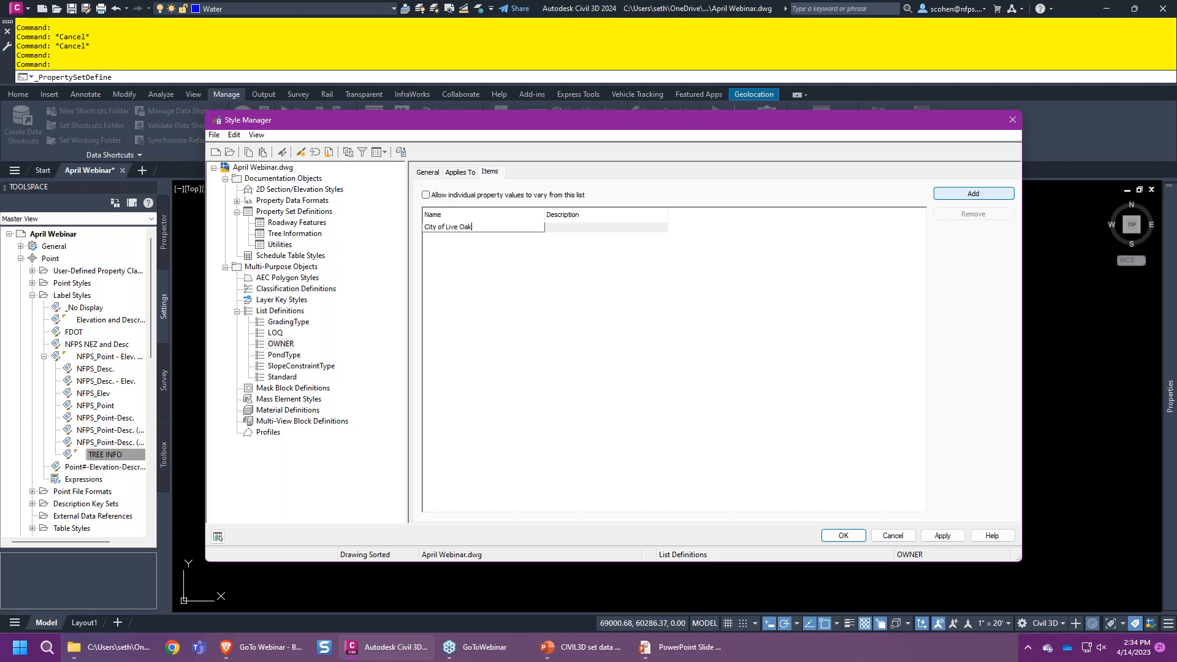
key(Return)
click(973, 194)
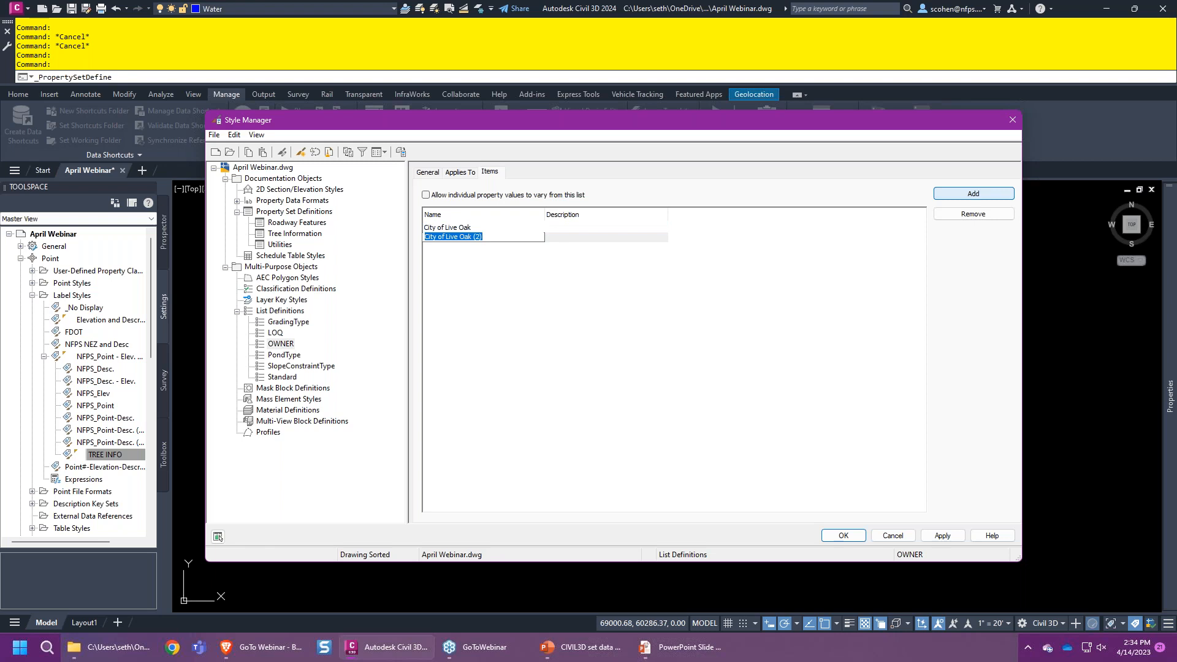
text(Columbia County)
key(Return)
click(973, 194)
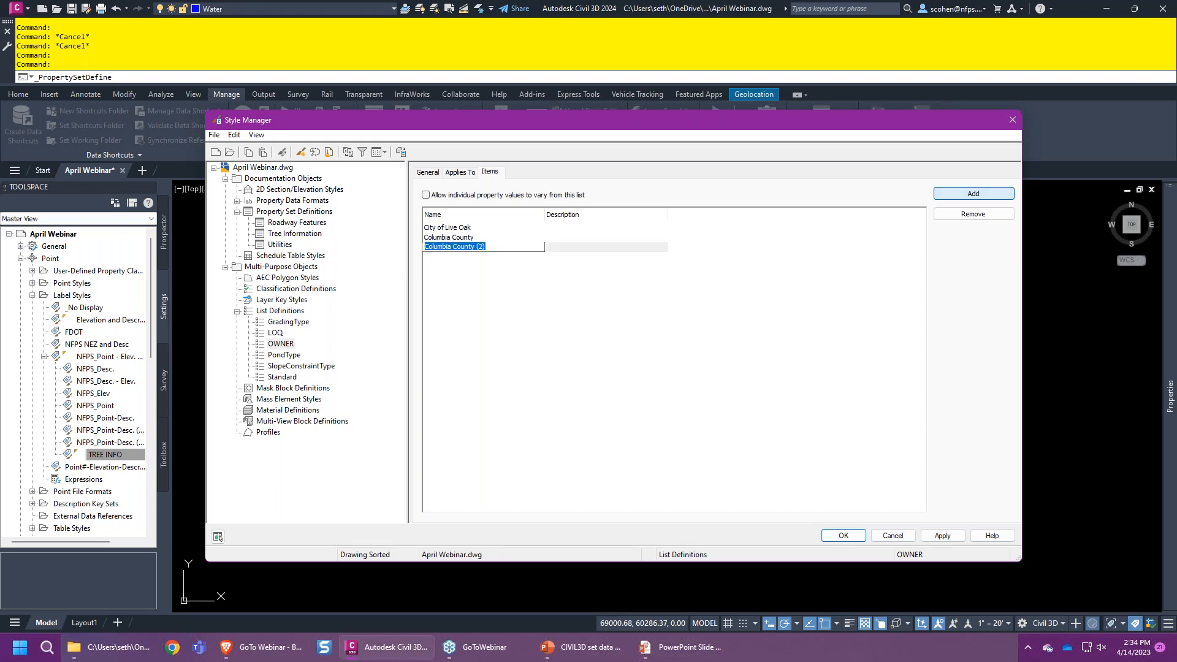
text(s)
key(Return)
click(834, 536)
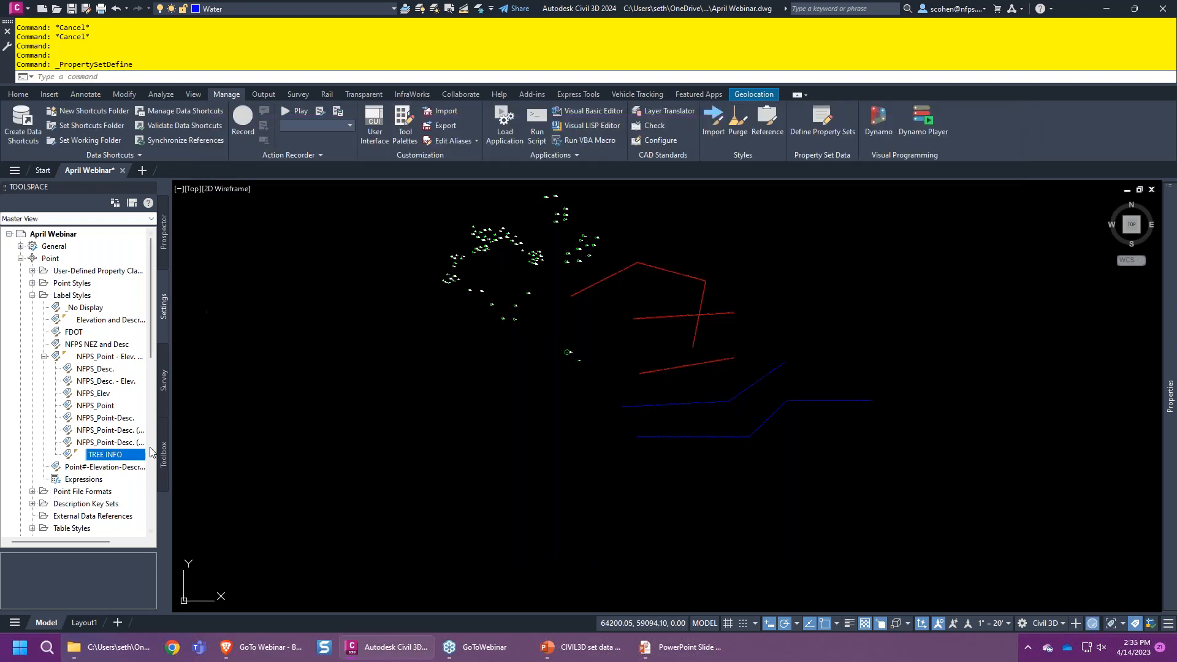
- Open the Utilities property set definition and make its LOQ property a List type
click(832, 146)
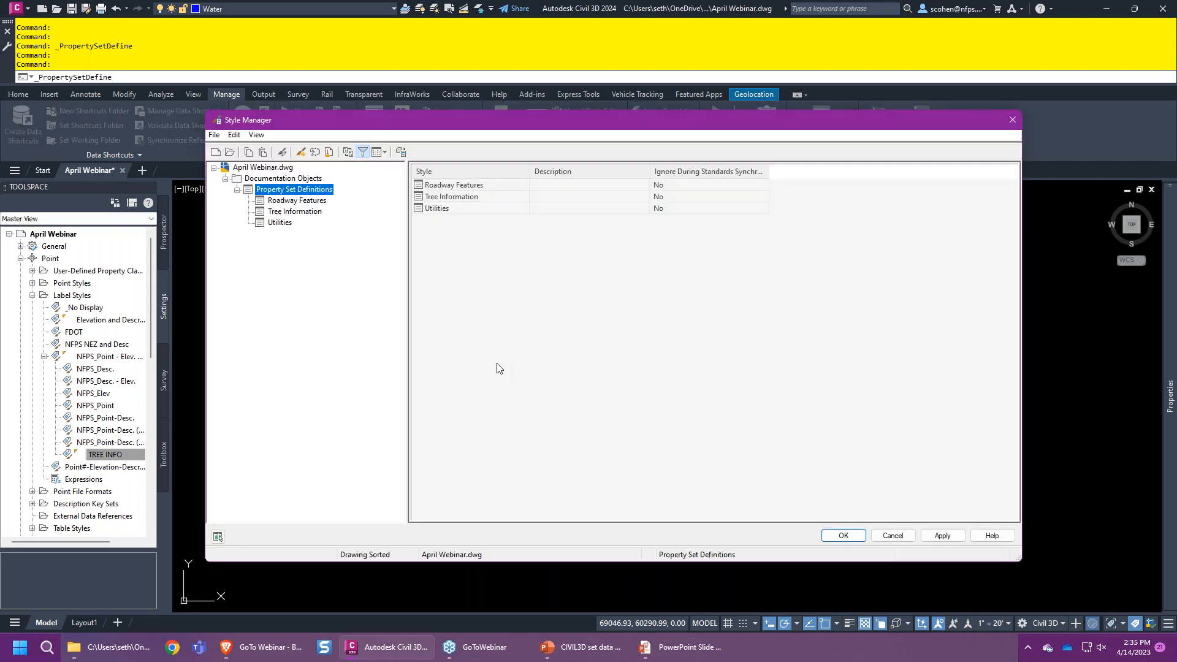
click(363, 152)
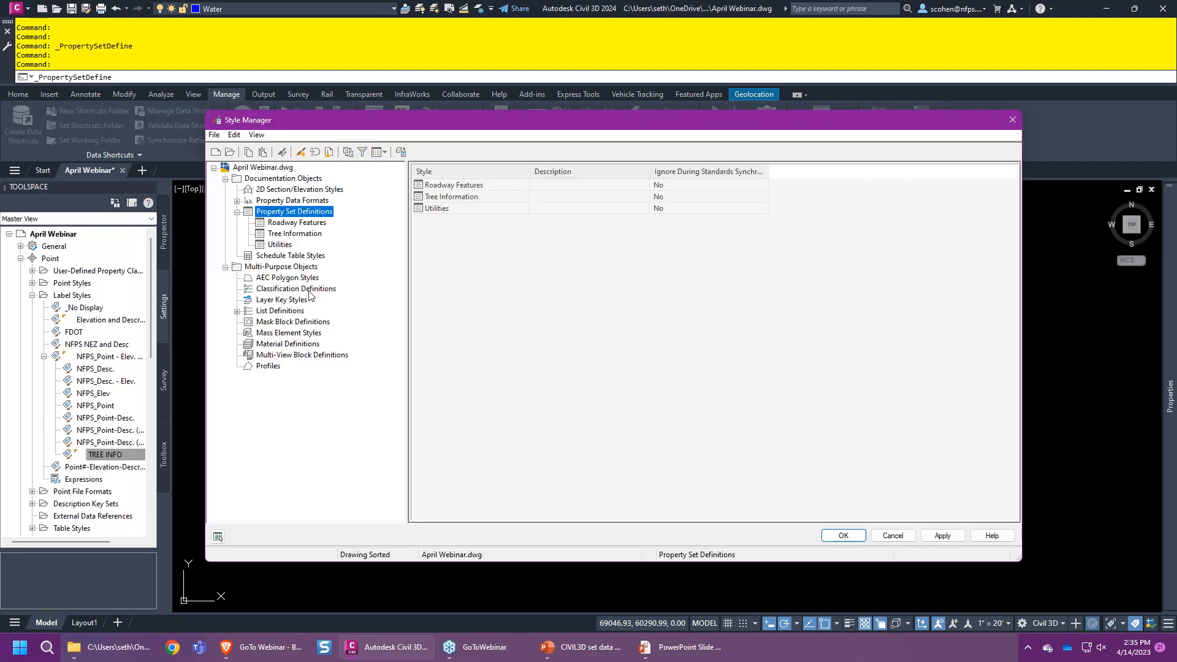
click(237, 311)
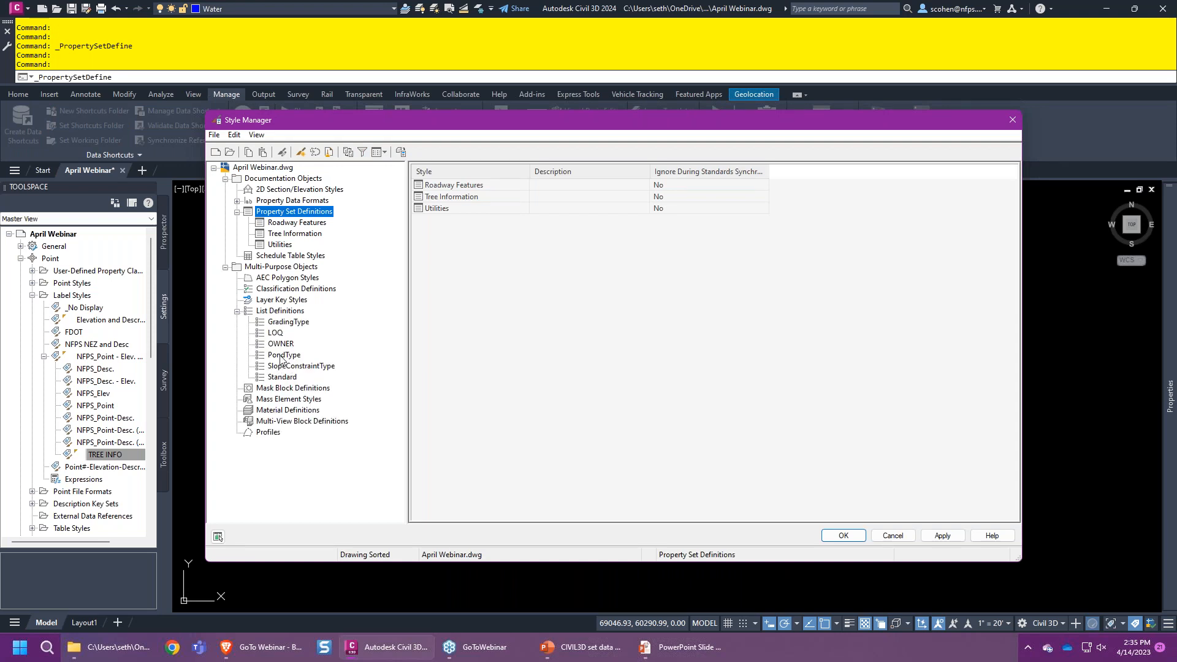
click(283, 245)
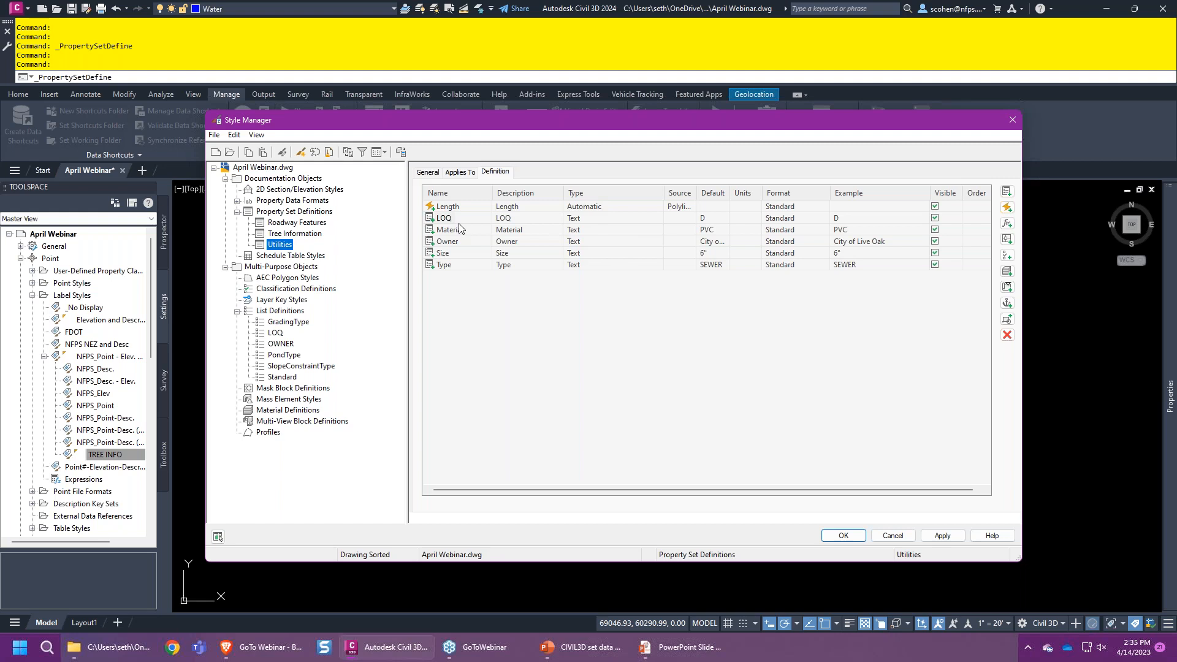
click(593, 219)
click(645, 219)
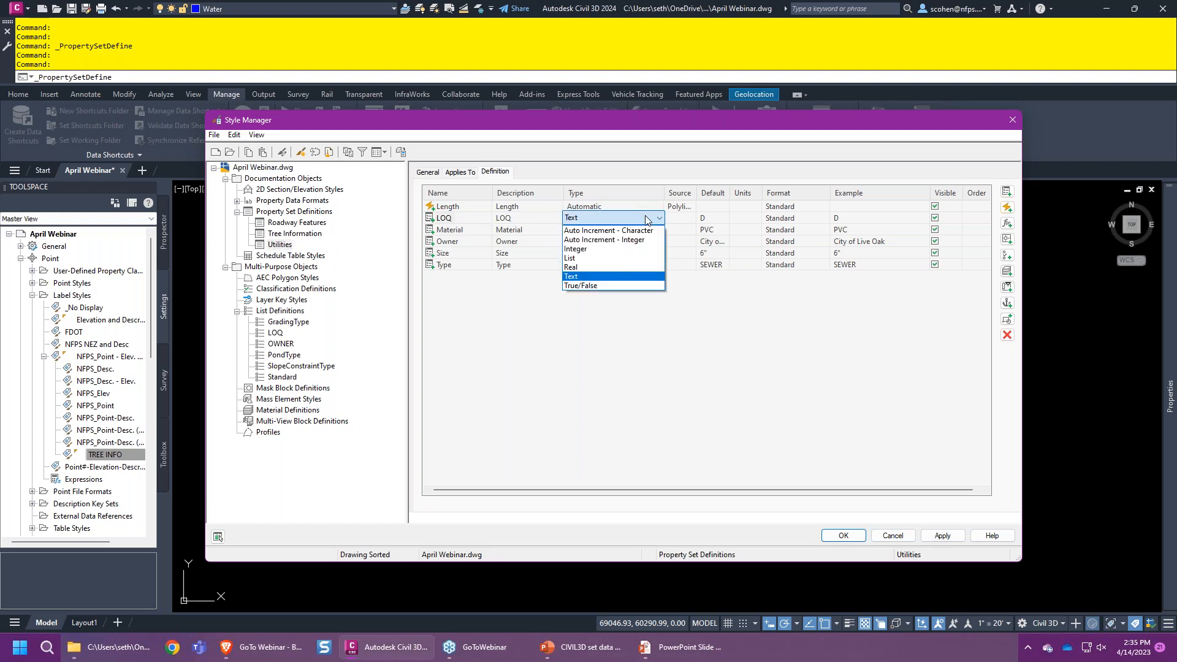
click(579, 258)
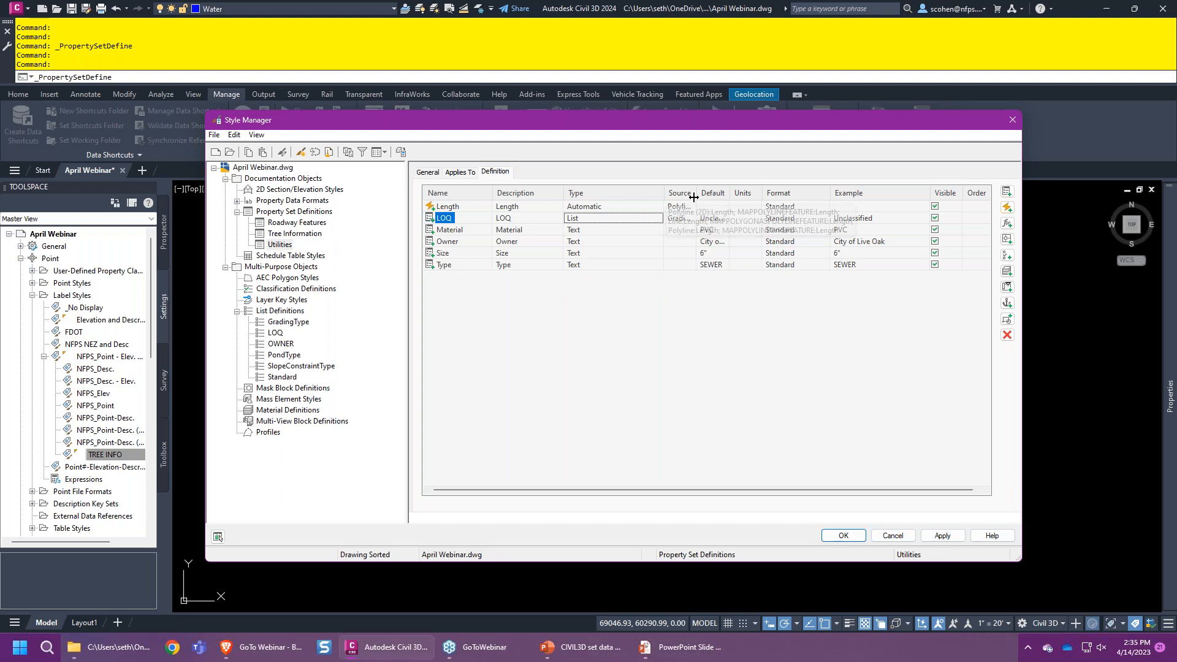
- Review LOQ's source lists, keep Unclassified as its default, and enlarge the manager window
drag(694, 192, 718, 192)
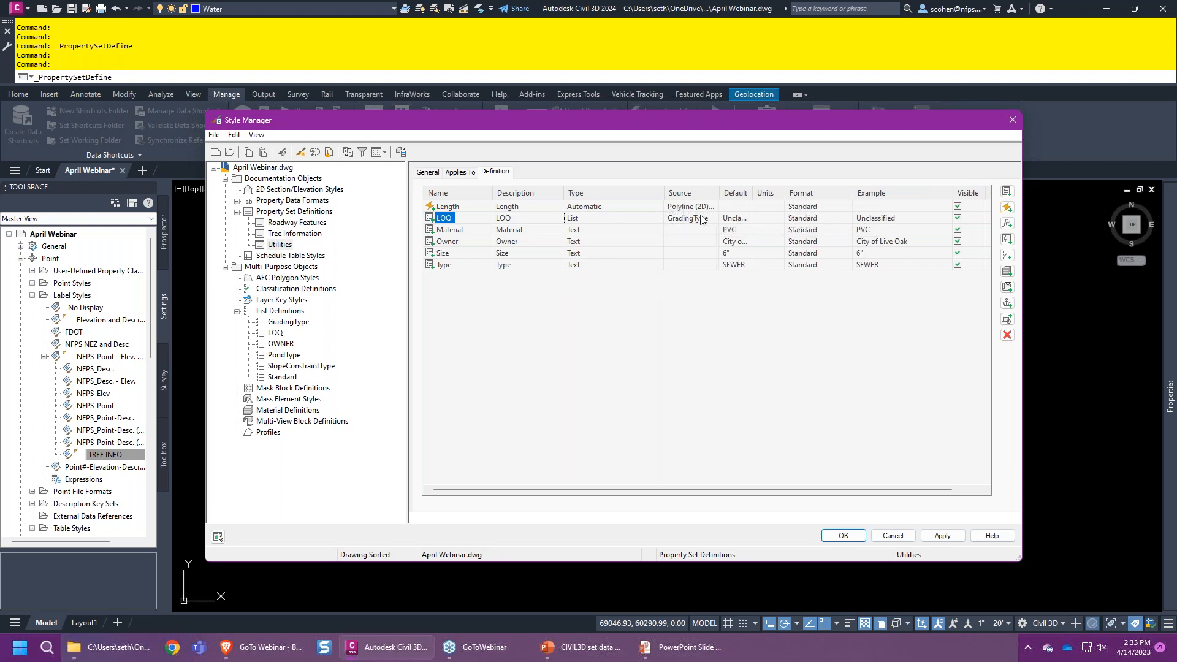
click(701, 219)
click(703, 221)
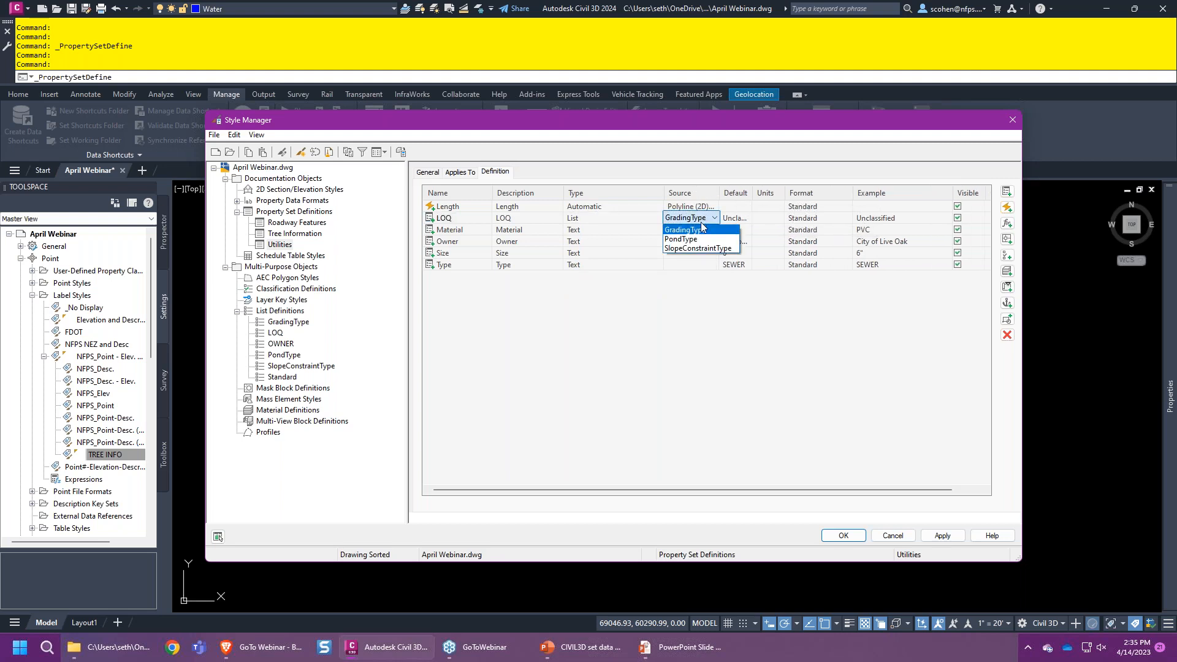
click(690, 325)
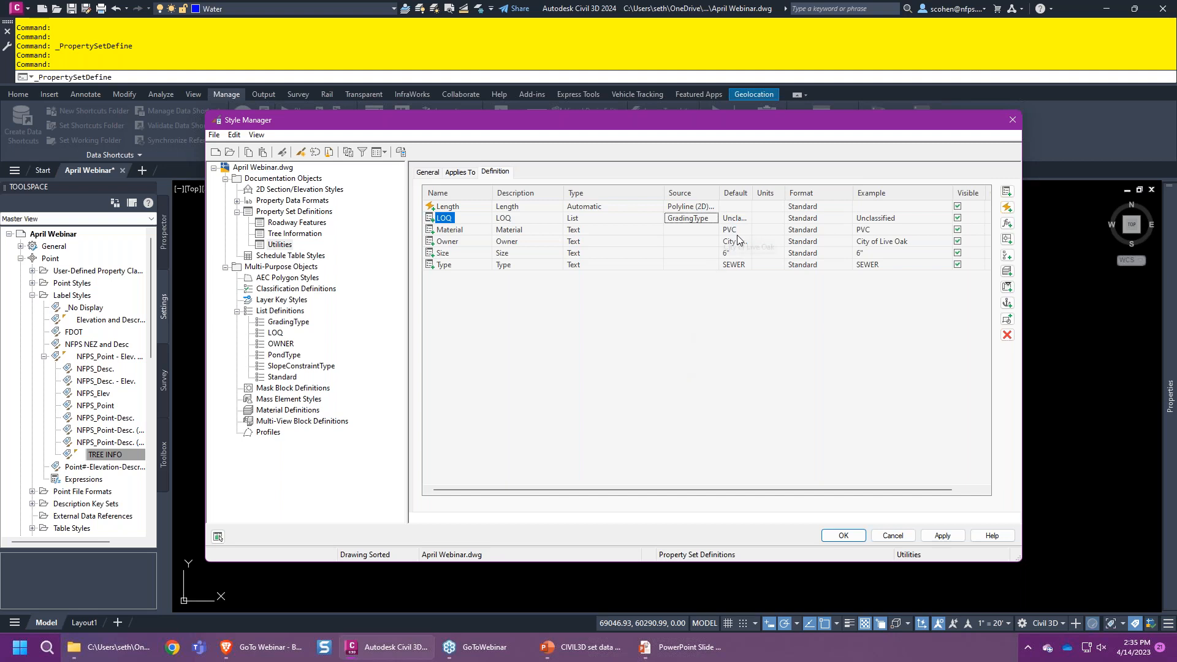
click(735, 218)
click(747, 218)
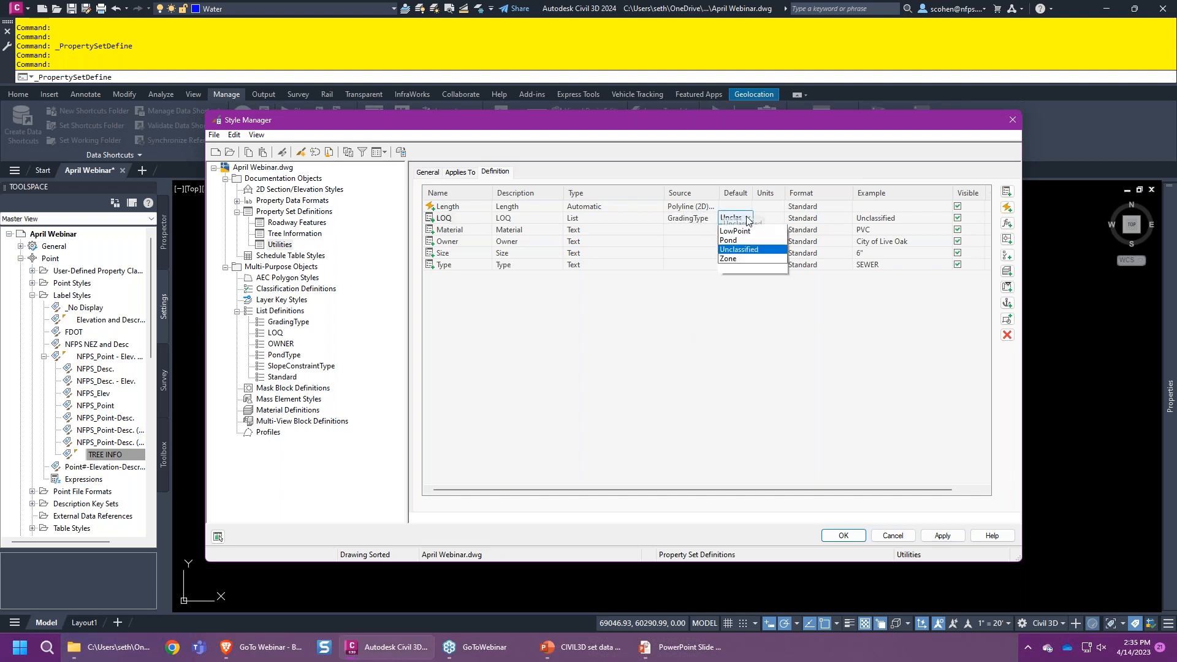
click(671, 348)
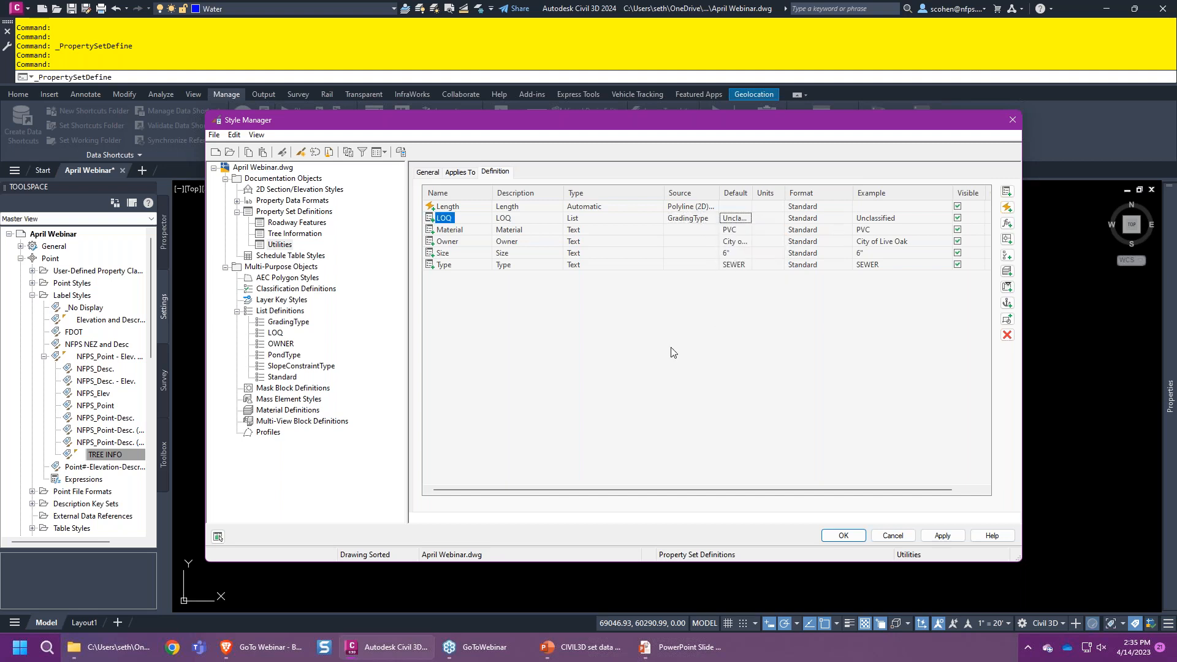
click(704, 218)
click(704, 219)
click(705, 227)
drag(686, 129, 559, 122)
drag(887, 549, 1050, 548)
- Make the OWNER list available to manual property definitions
click(147, 328)
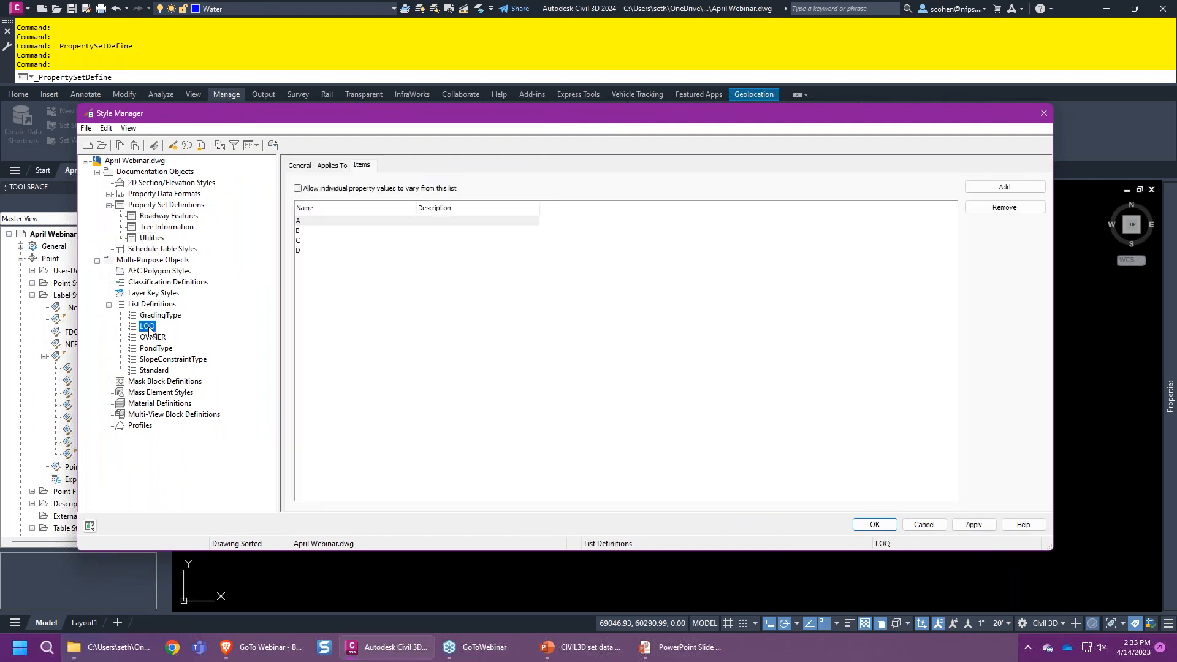
click(303, 165)
click(321, 167)
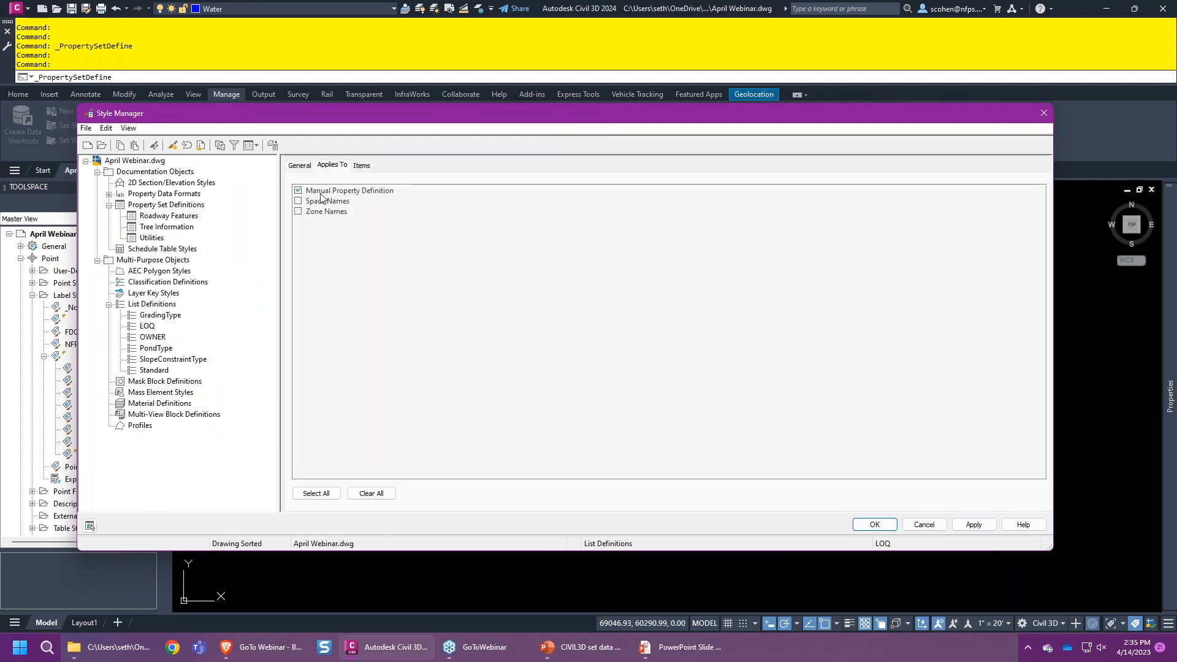
click(152, 338)
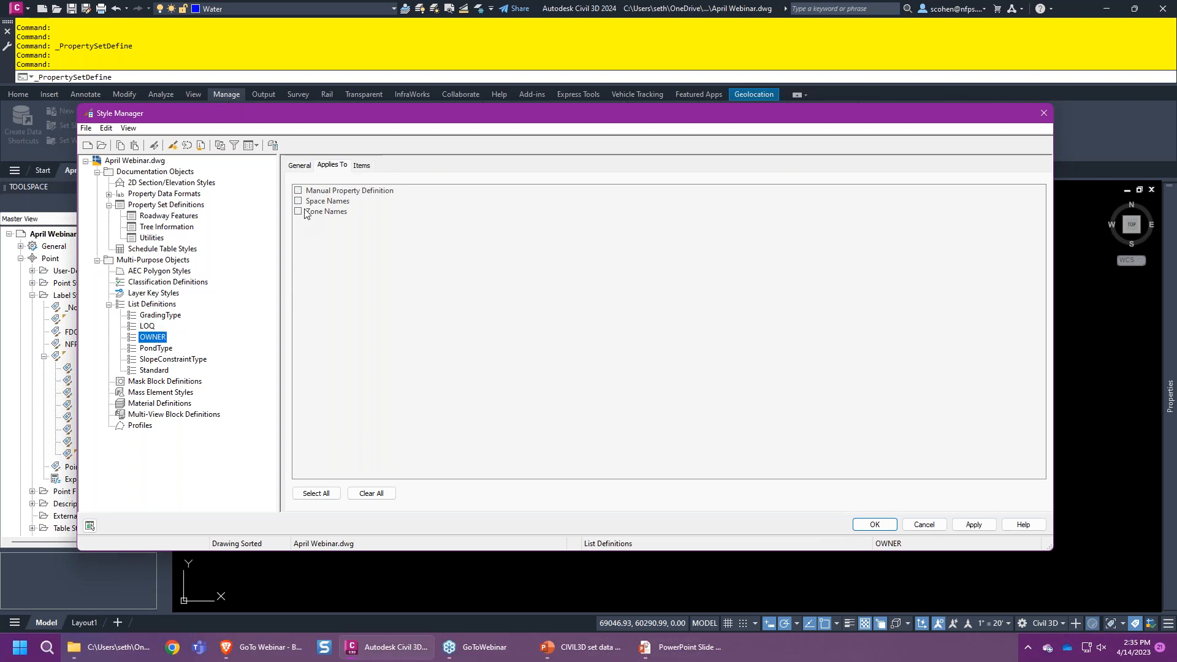
click(298, 191)
click(973, 524)
- Set the Utilities LOQ property's source to the LOQ list
click(142, 239)
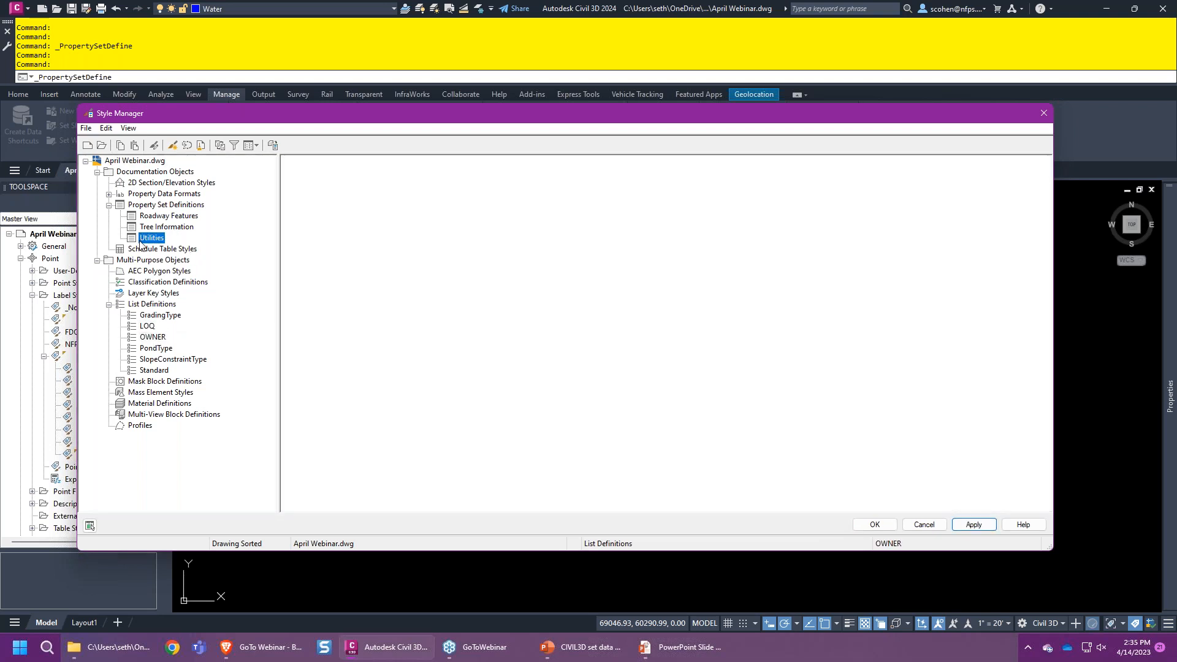
click(564, 215)
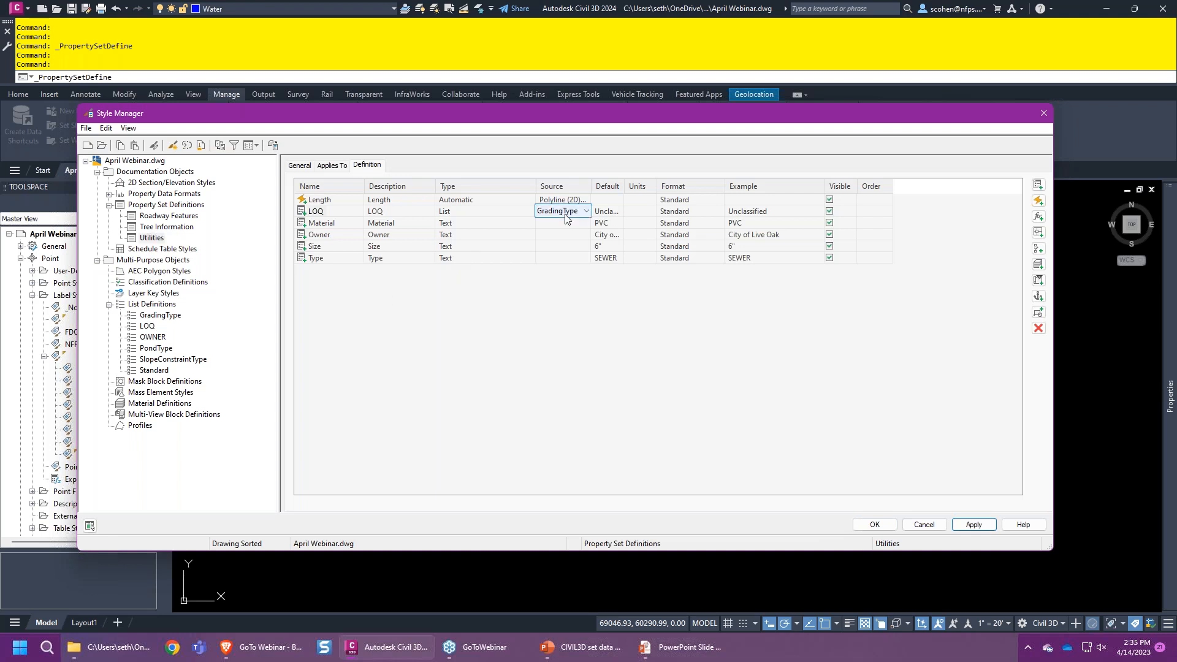
click(564, 215)
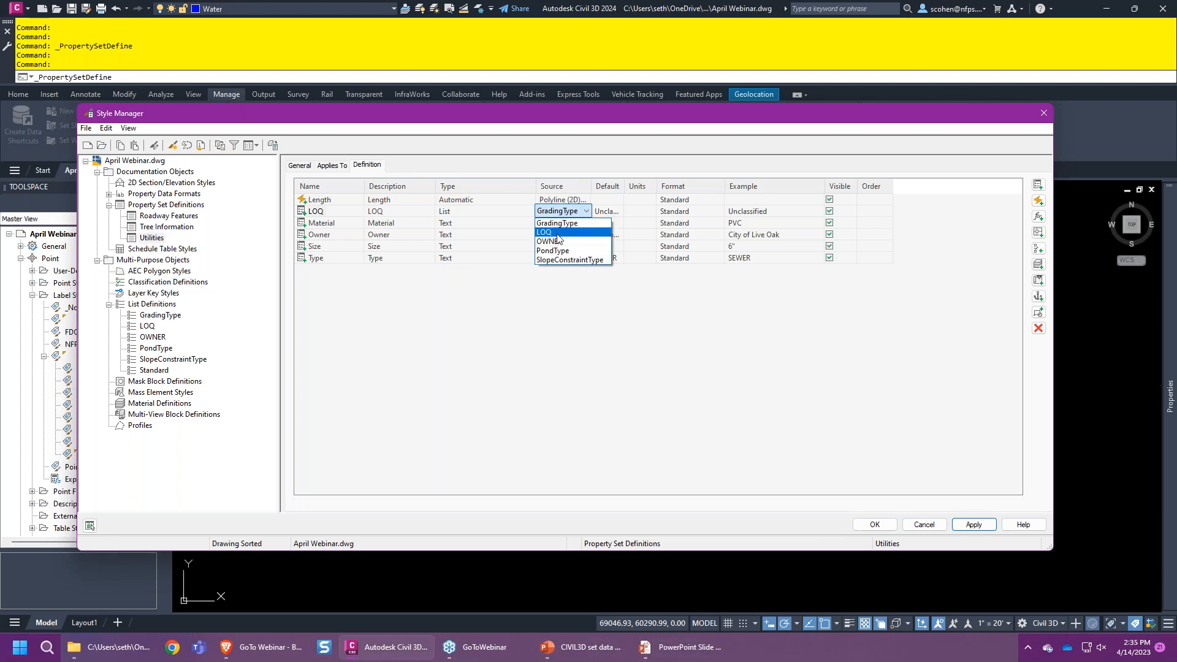
click(557, 233)
- Make Owner a List property sourced from OWNER, defaulting to City of Live Oak, and save
click(456, 235)
click(455, 235)
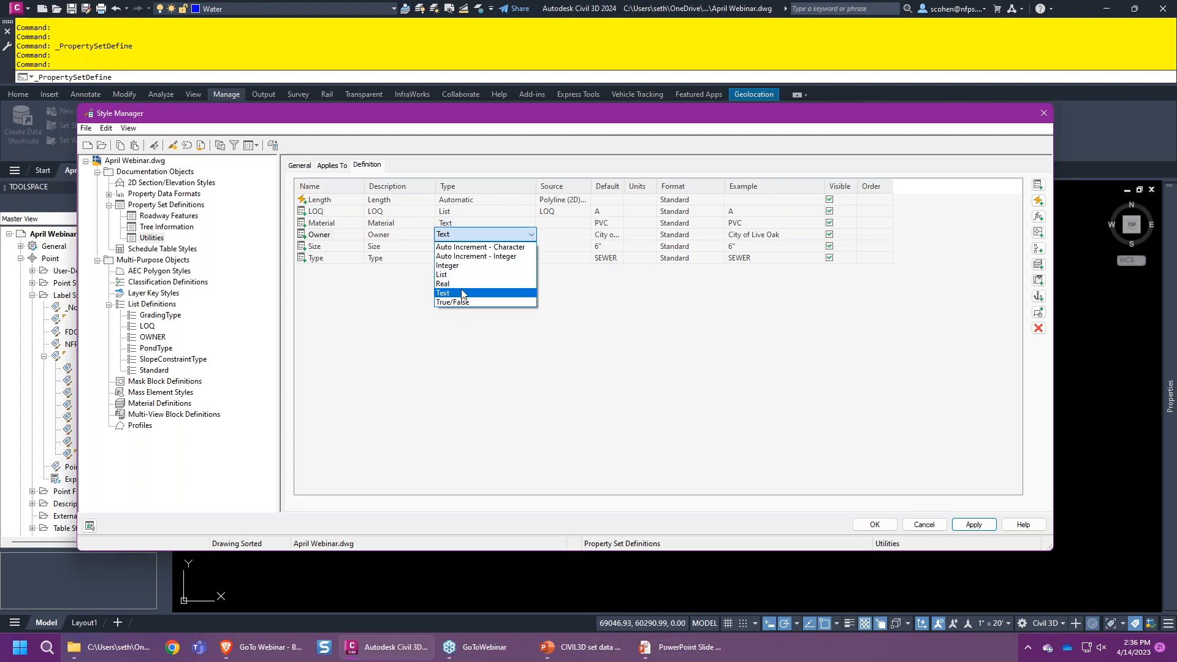
click(466, 275)
click(576, 234)
click(579, 234)
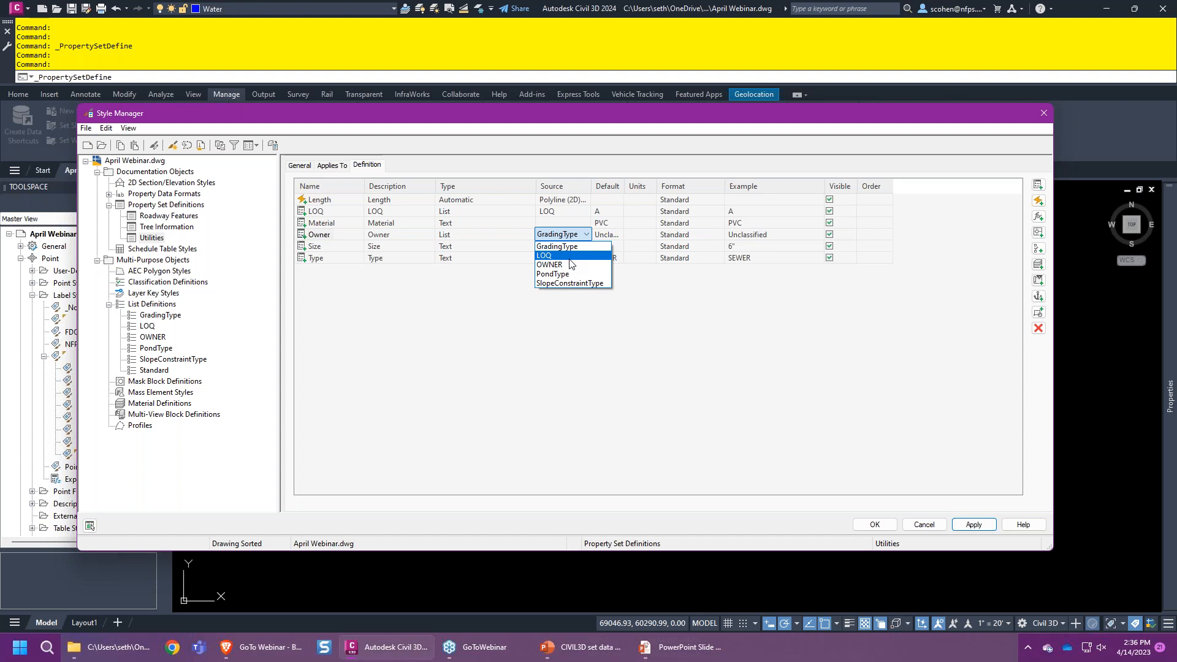
click(567, 265)
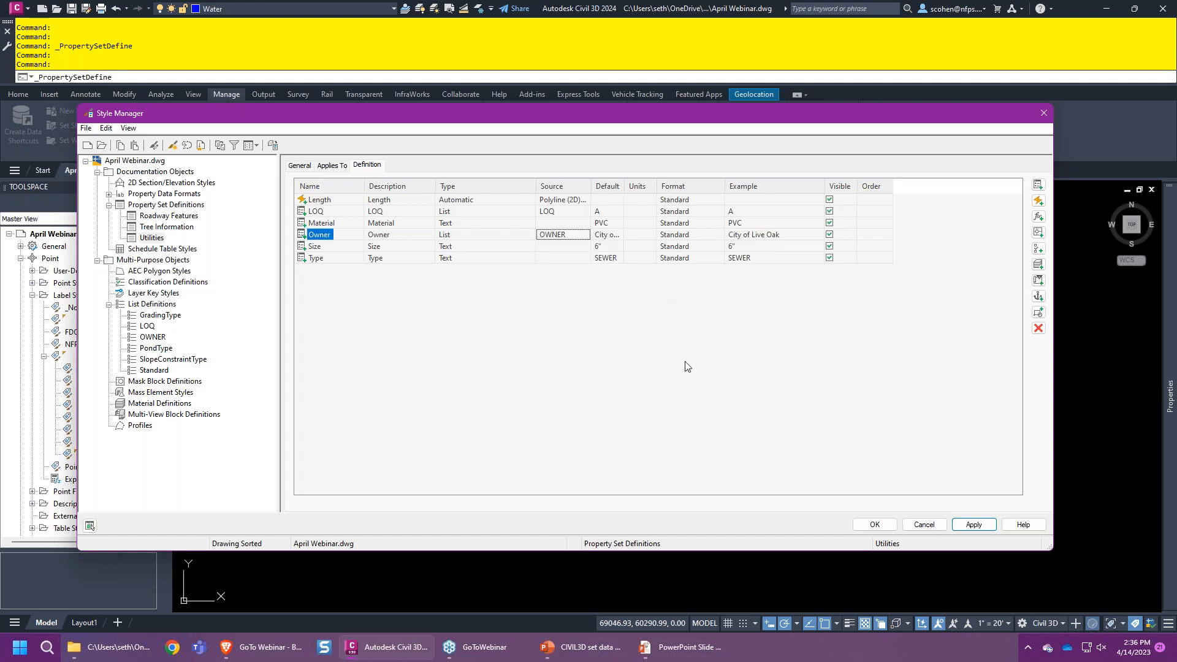
click(615, 239)
click(615, 239)
click(616, 245)
click(889, 528)
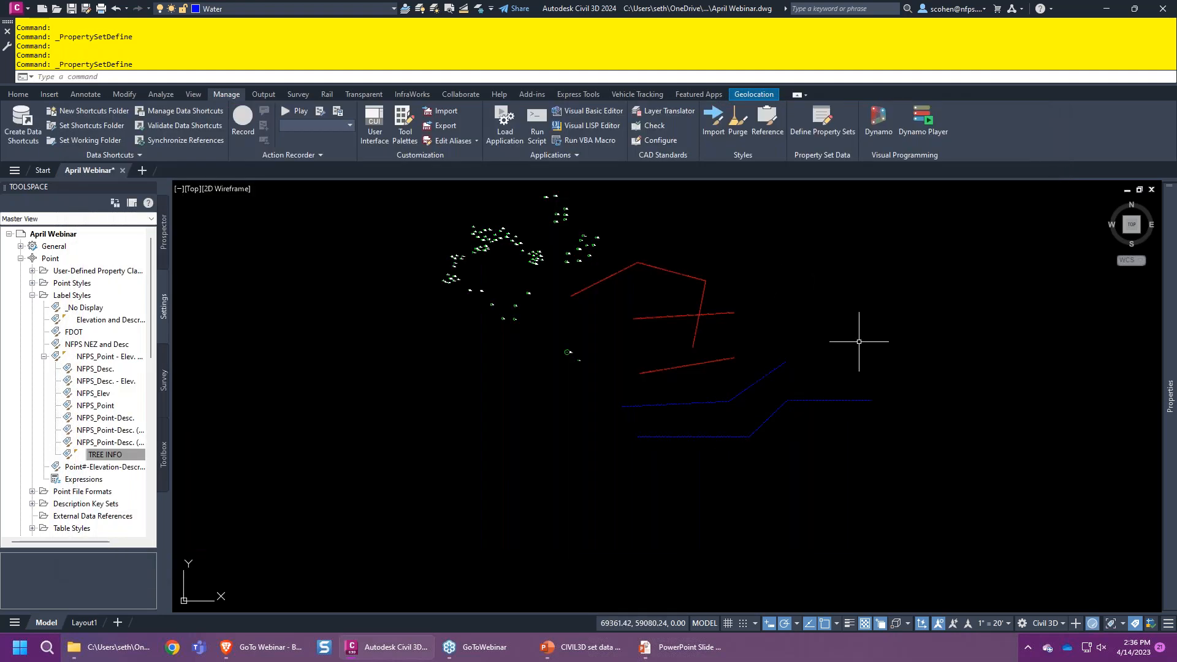
click(859, 342)
click(839, 365)
click(839, 364)
click(824, 406)
right_click(819, 233)
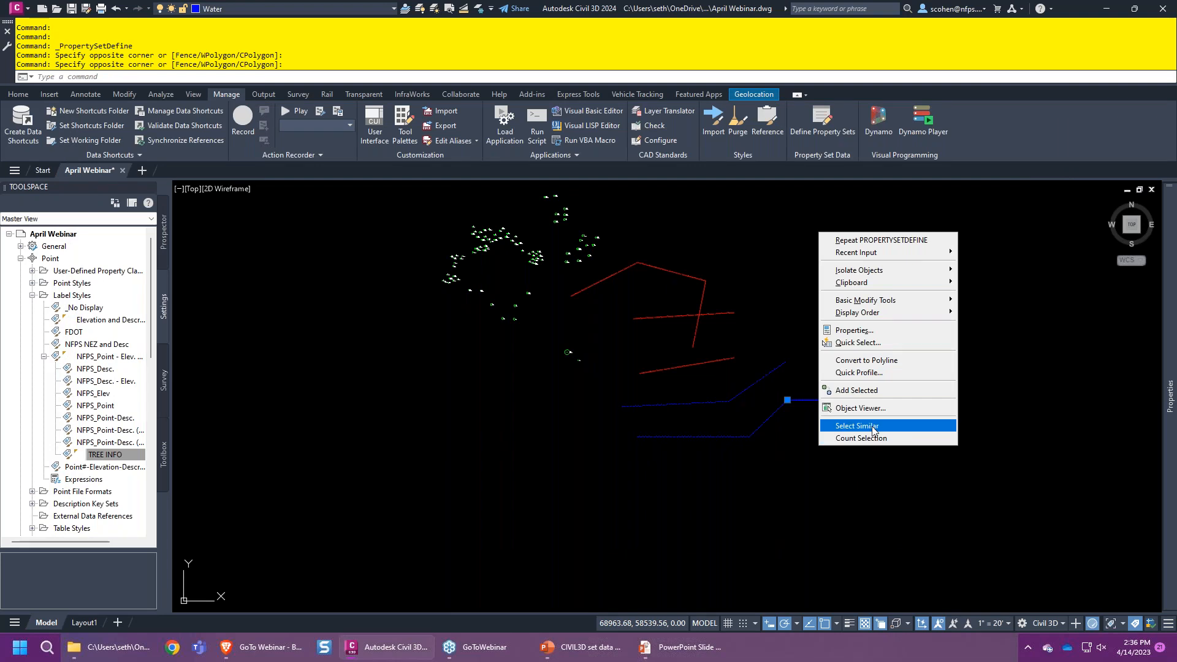
click(873, 426)
mouse_move(1169, 395)
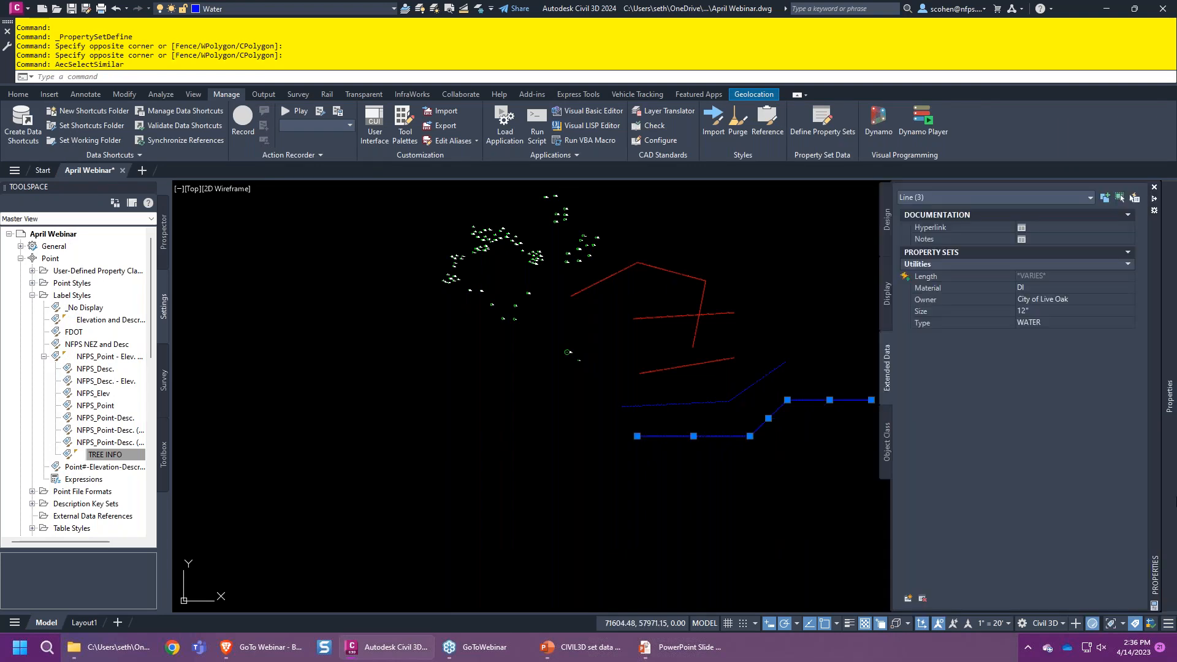
click(1069, 299)
click(1066, 326)
key(Escape)
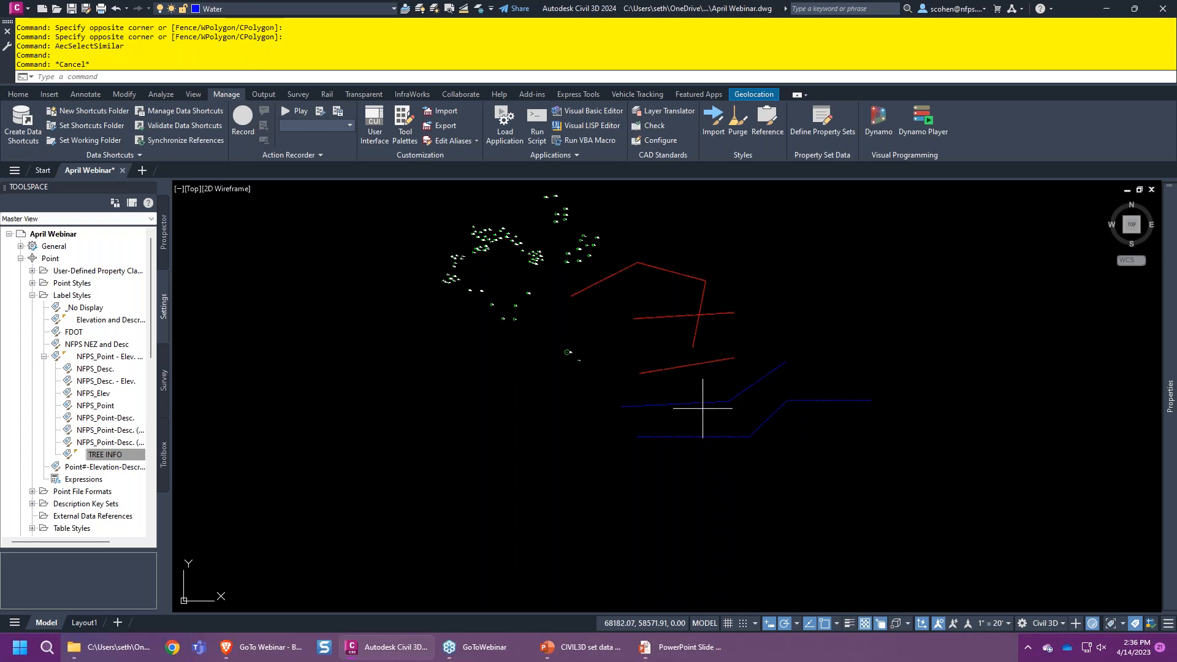
click(703, 406)
mouse_move(1169, 398)
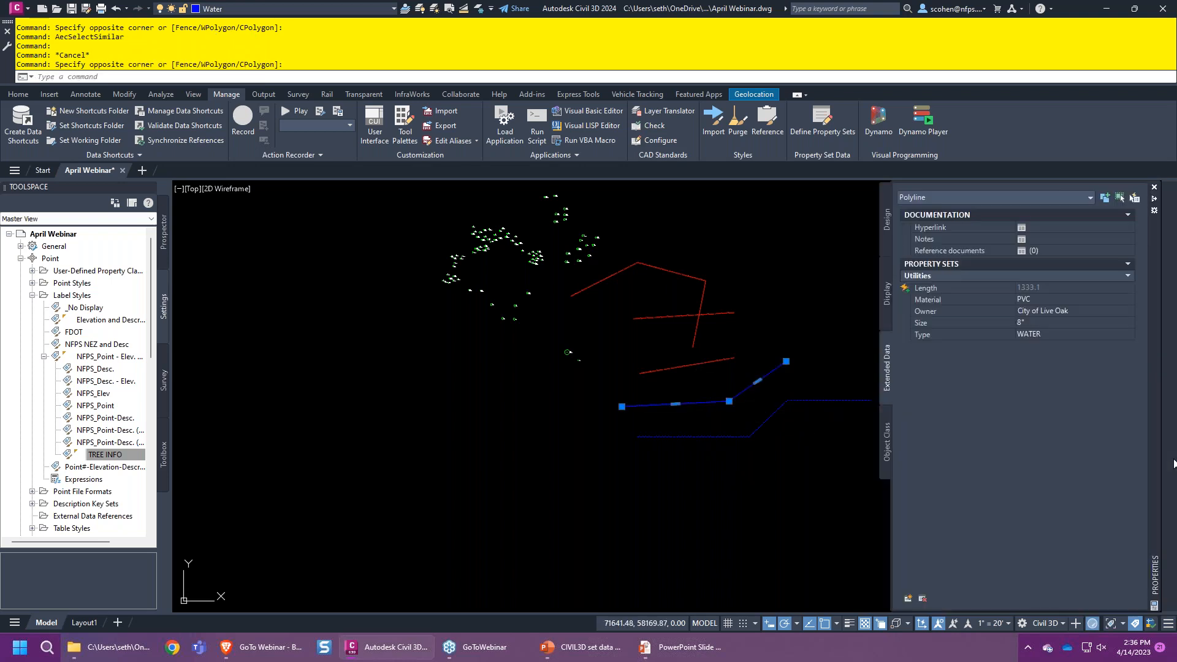
click(1064, 311)
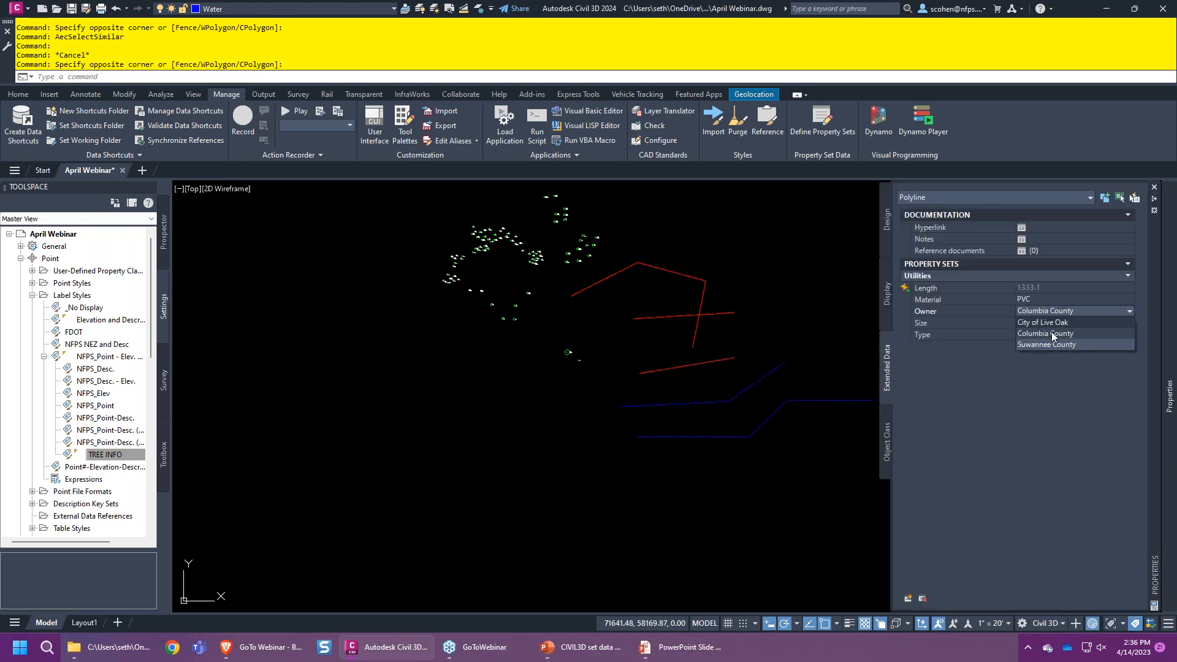
click(1051, 334)
key(Escape)
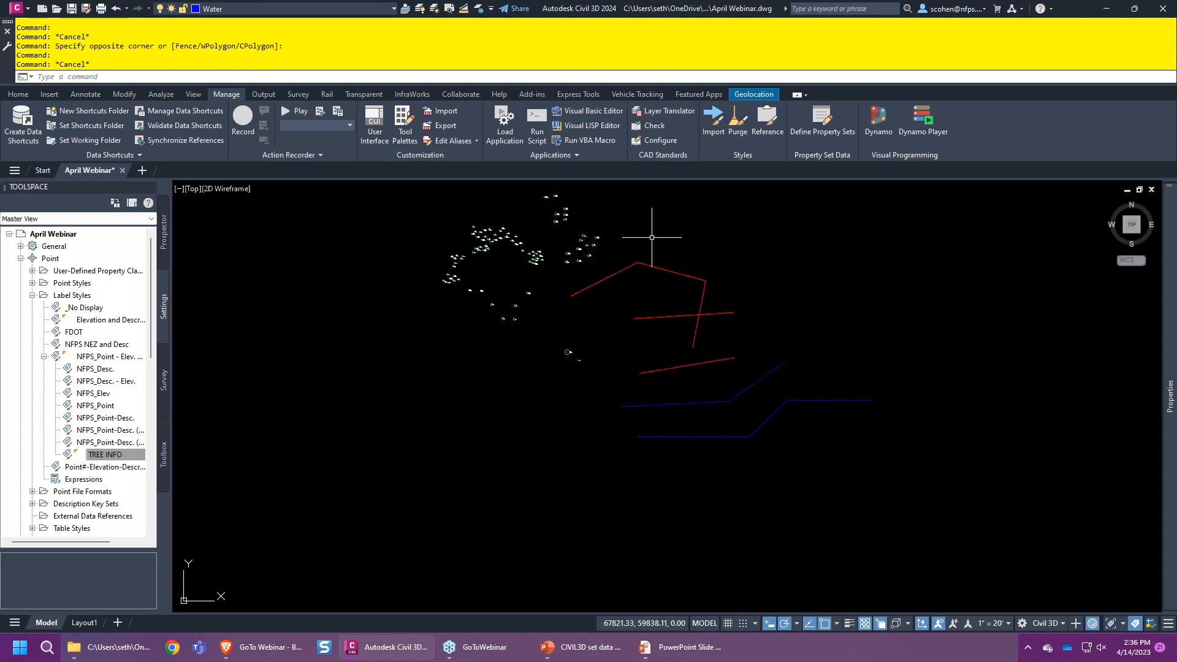
click(709, 248)
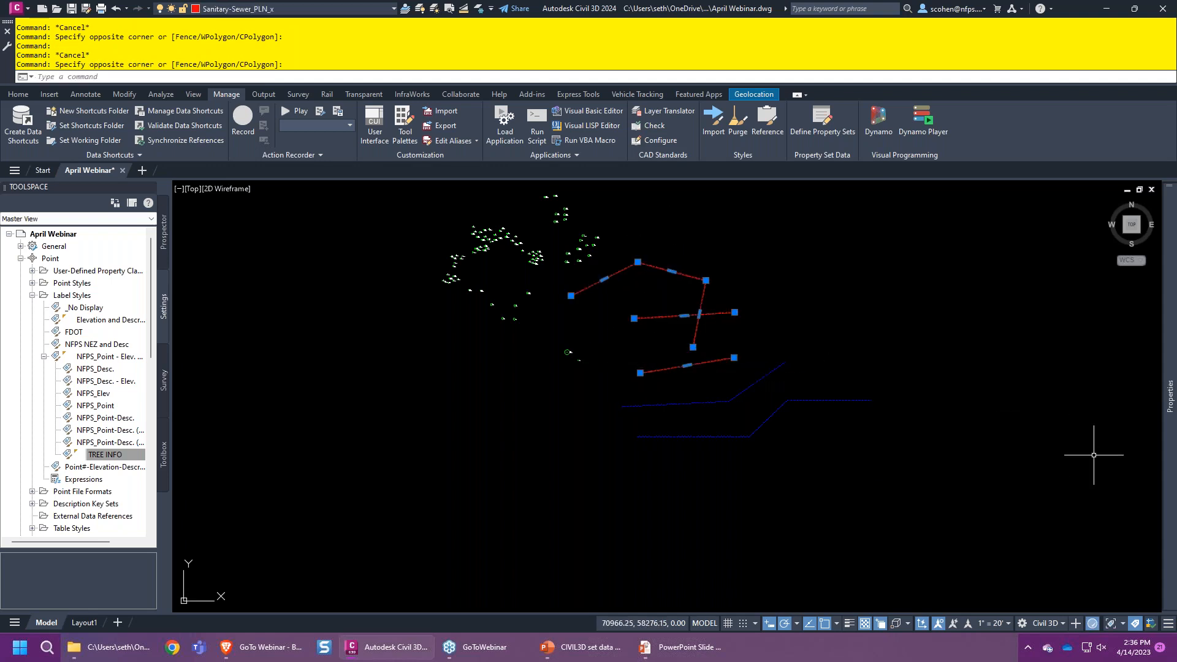
mouse_move(1169, 395)
click(1045, 300)
click(1046, 301)
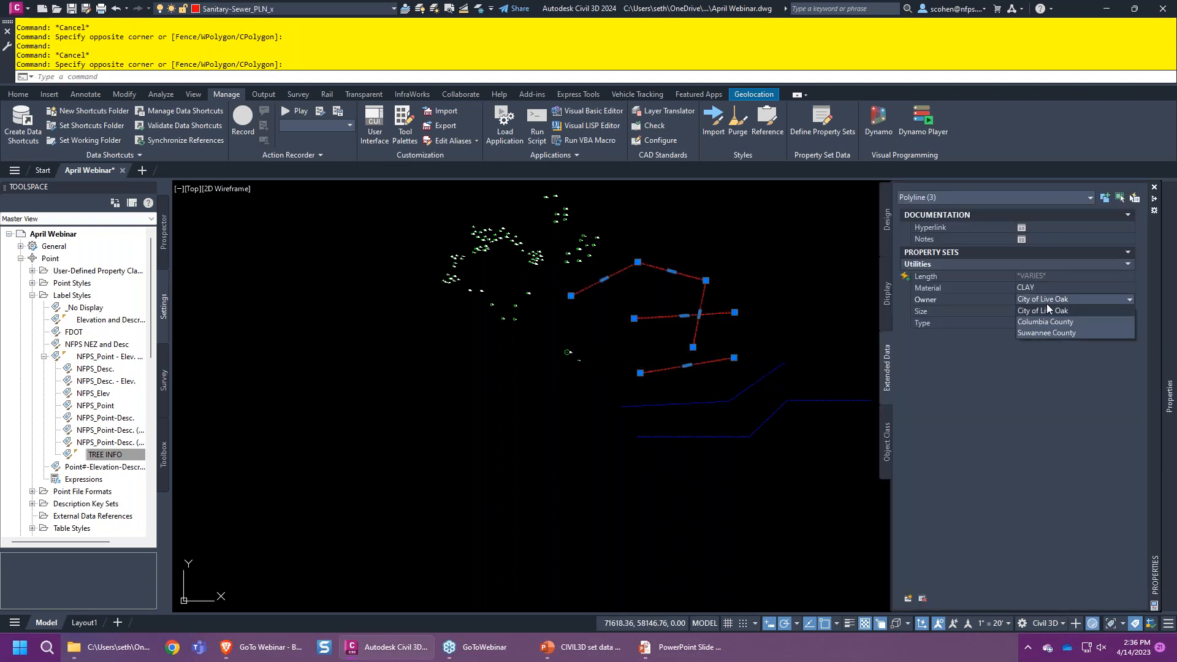
click(1046, 333)
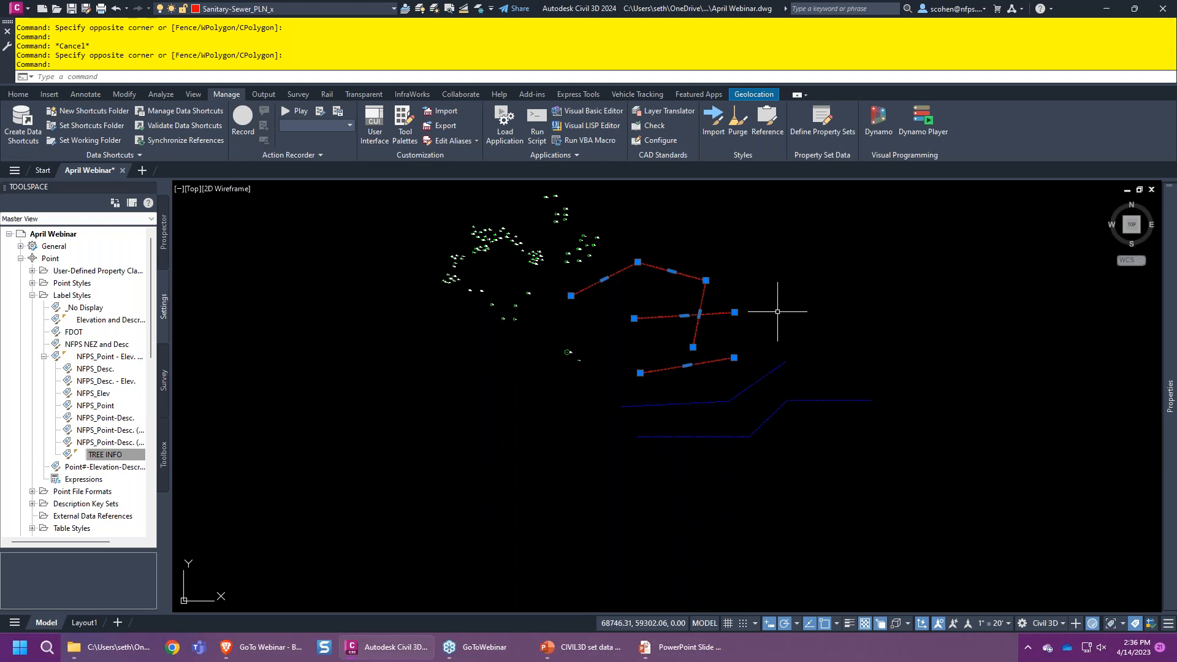
key(Escape)
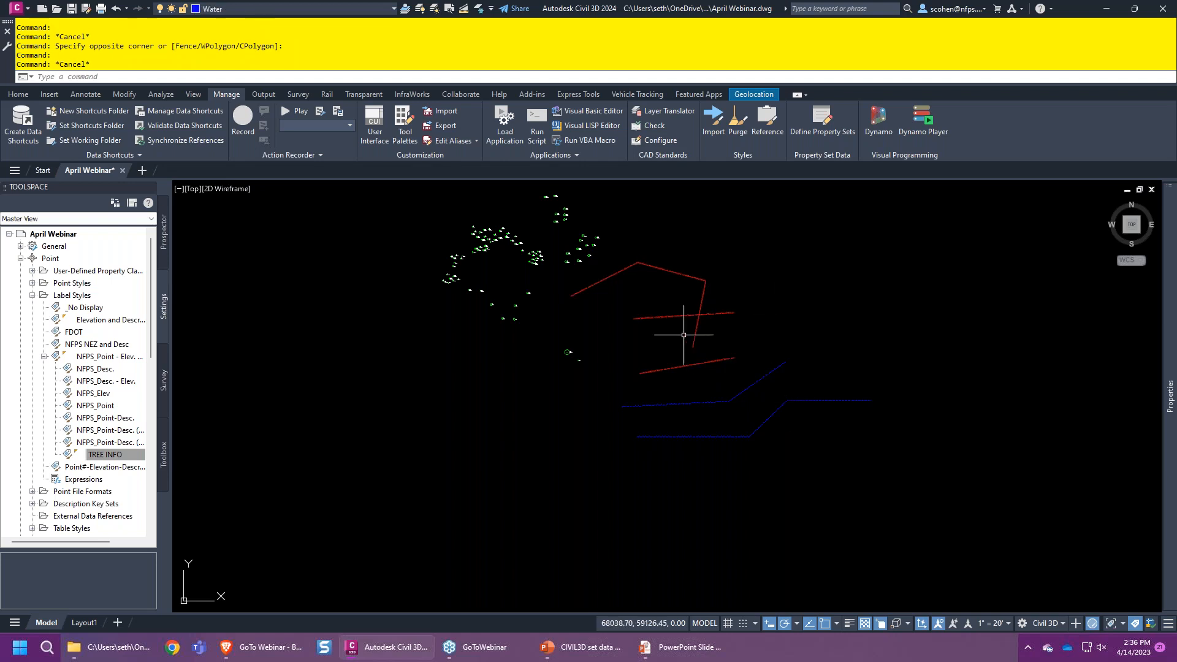
click(679, 315)
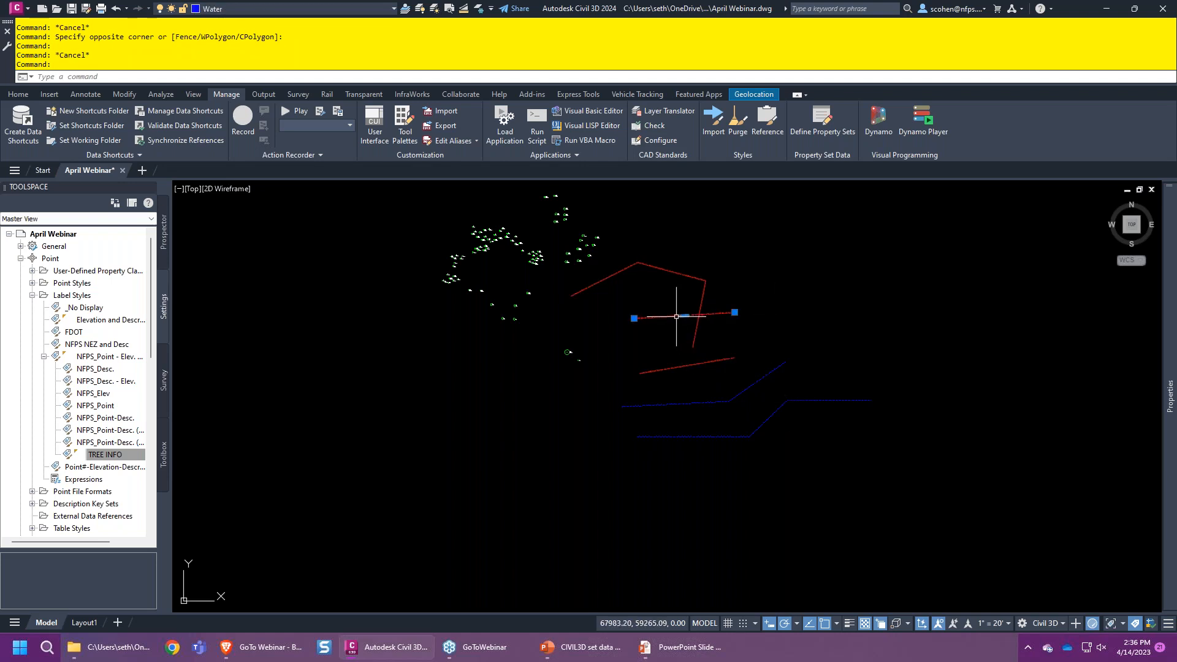
mouse_move(1169, 395)
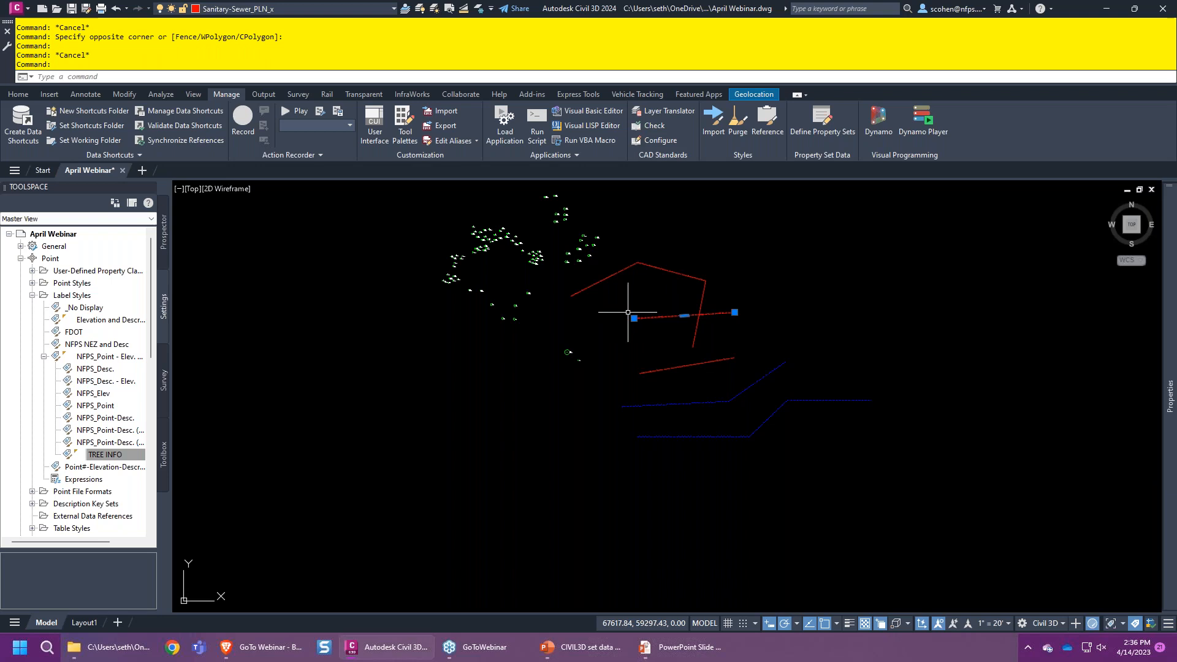
key(Escape)
mouse_move(633, 316)
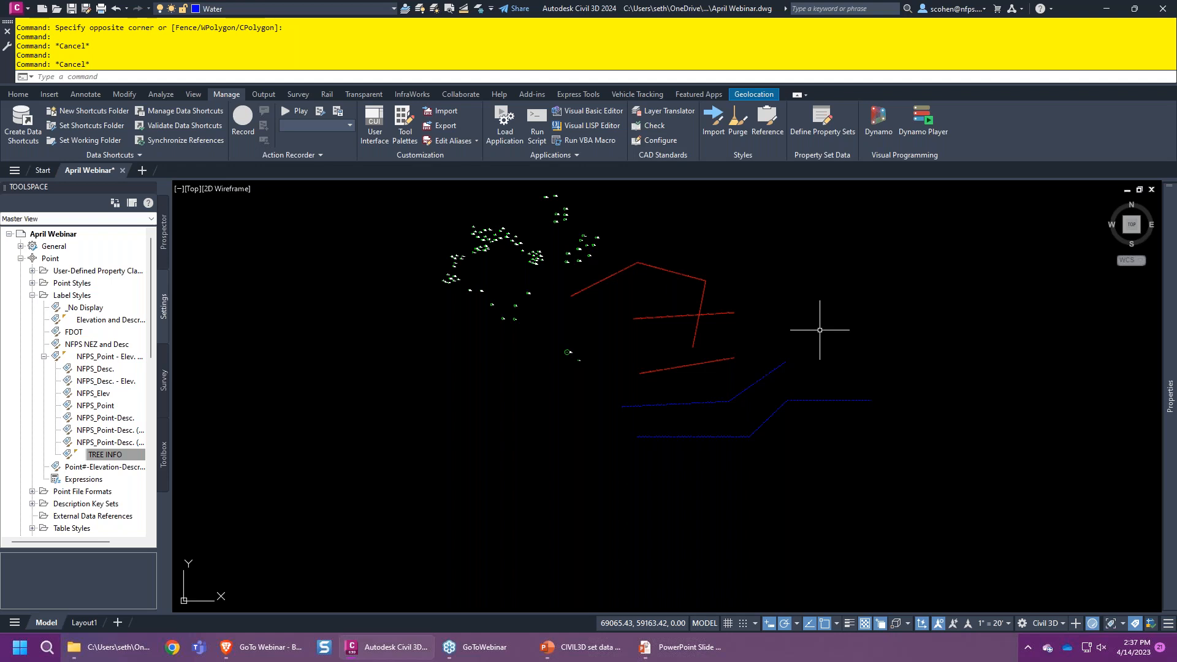
- Run SCHEDULE, open its style manager and add a schedule table style named EX UTILITIES
text(SCHEDULE)
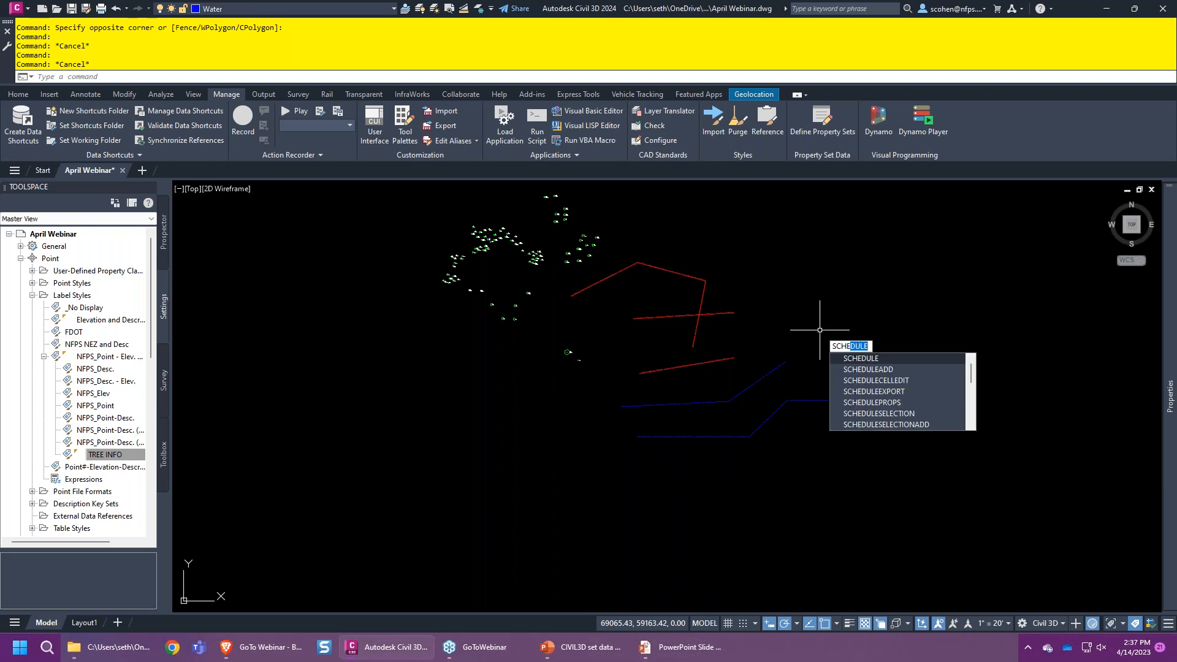
click(881, 360)
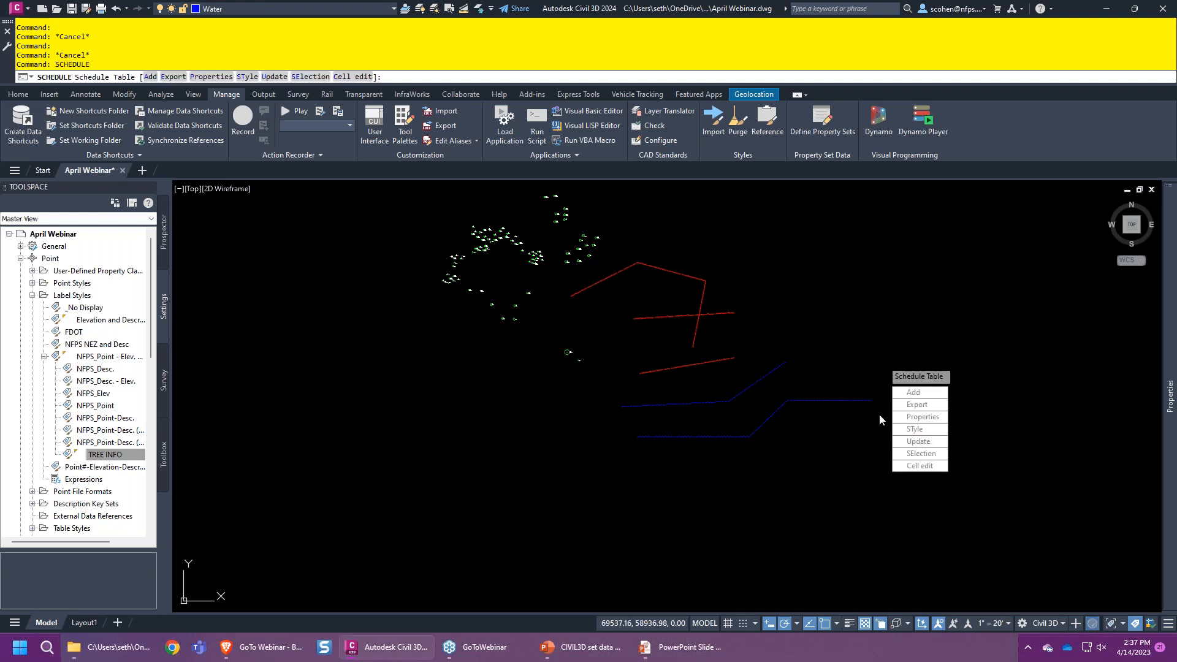
click(913, 430)
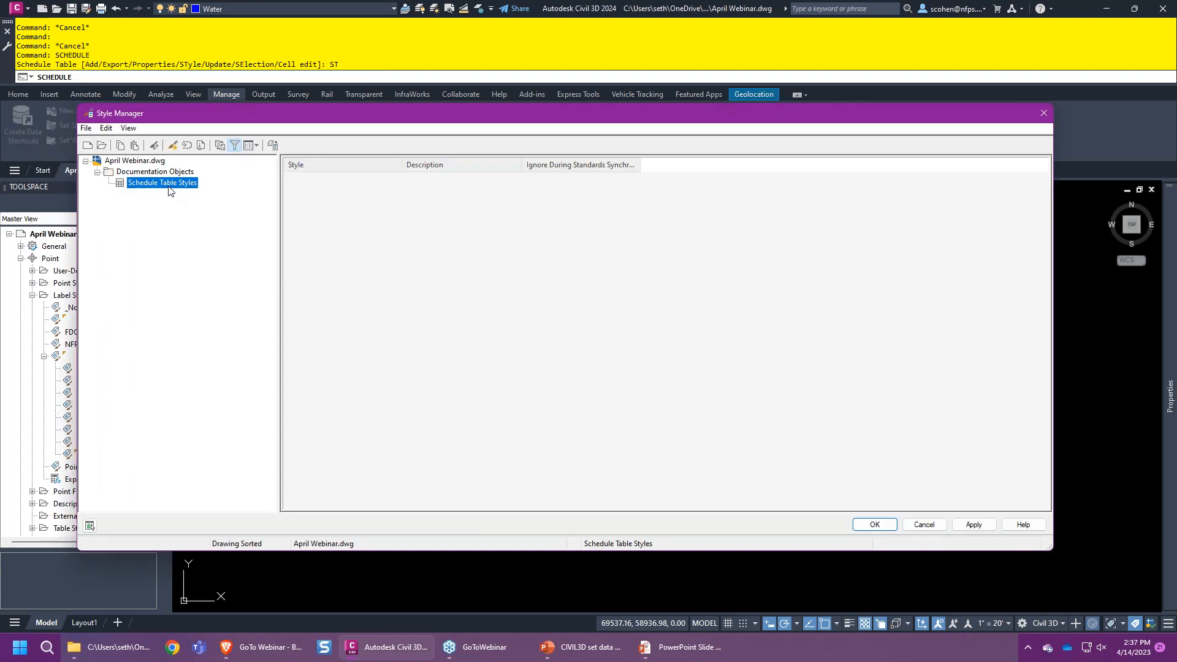
click(237, 146)
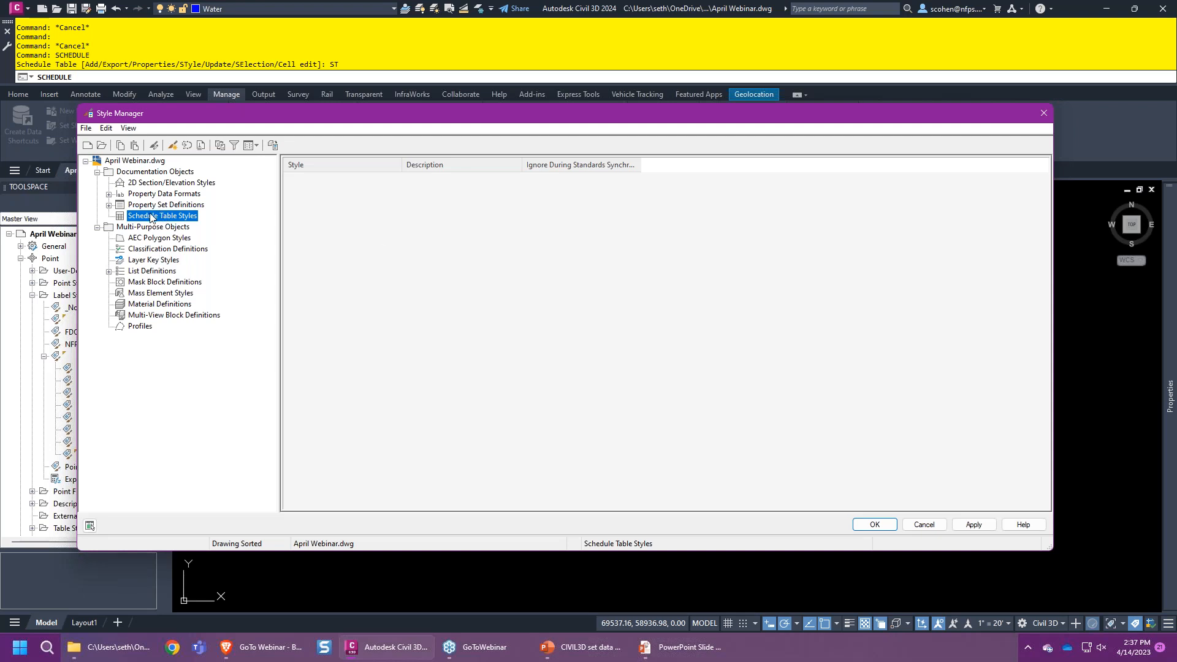
right_click(151, 217)
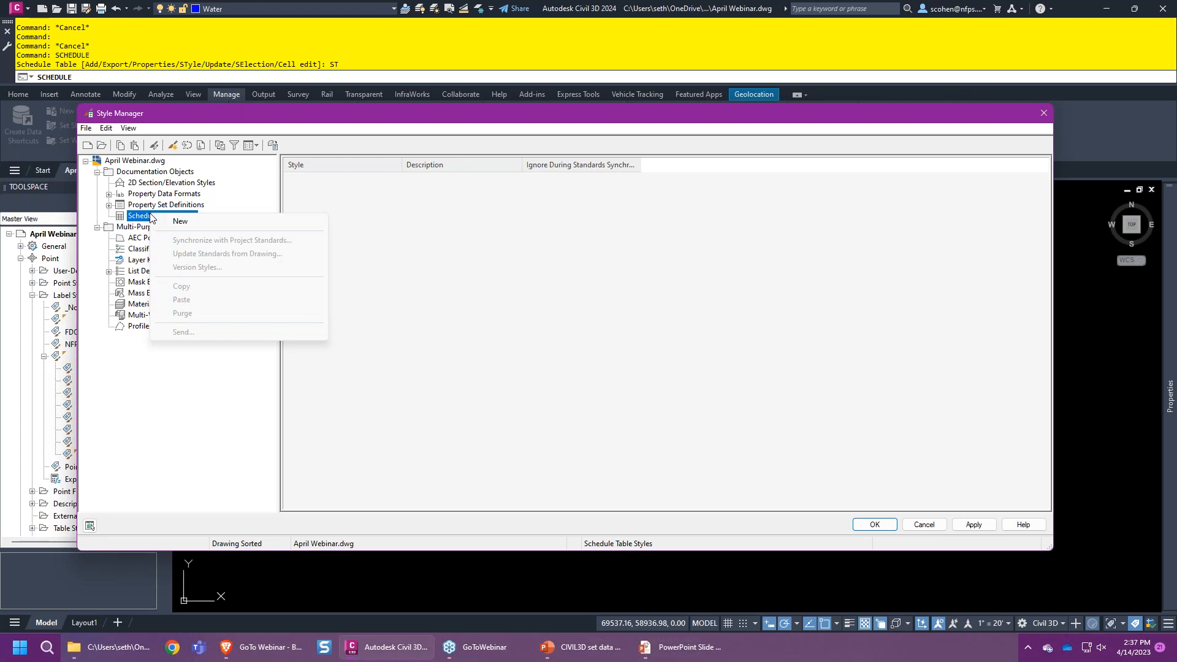
click(178, 221)
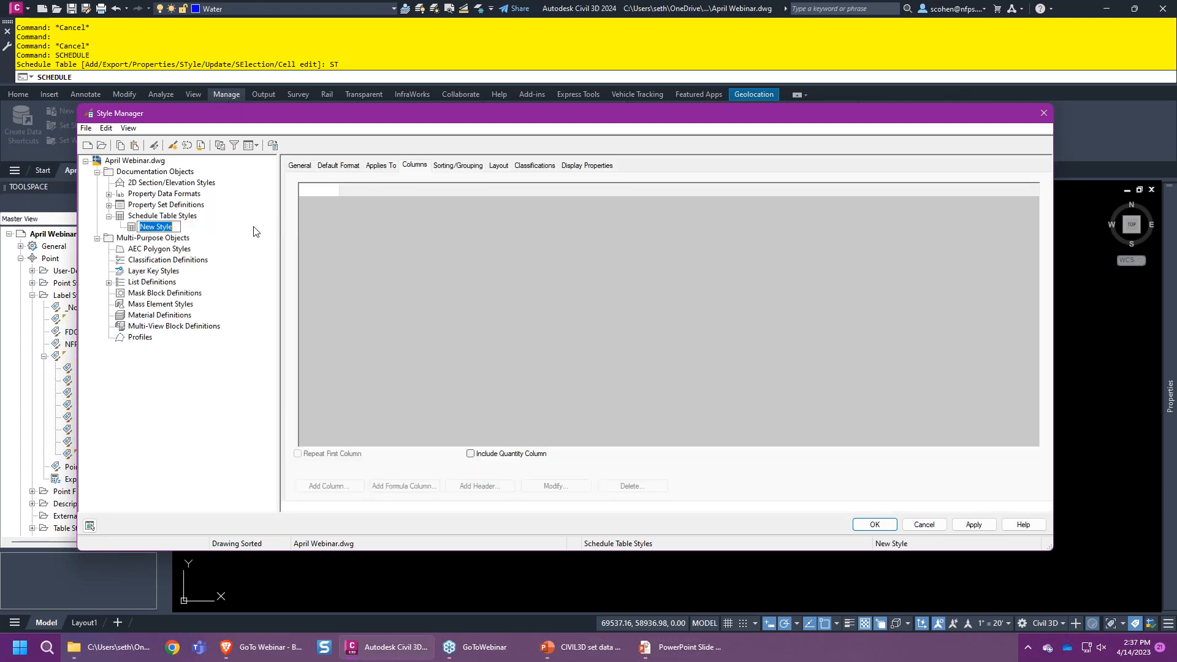
text(ex)
key(BackSpace)
key(BackSpace)
text(EX UTILITIES)
key(Return)
click(306, 165)
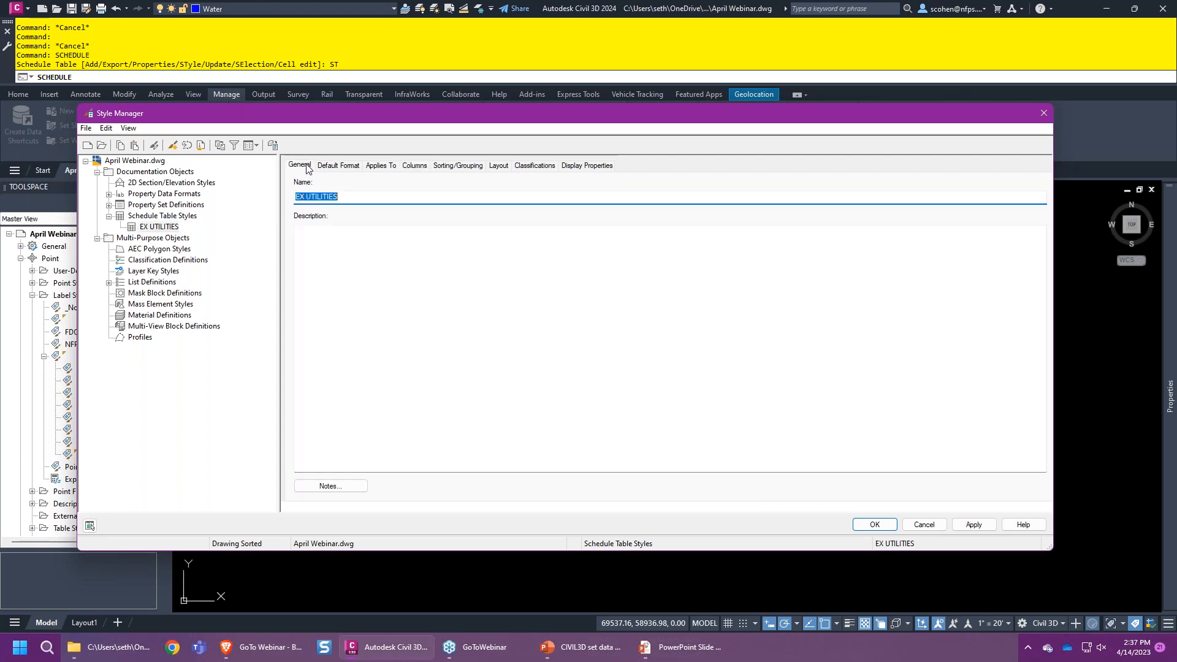
- Give EX UTILITIES a default text height of .07 using the FDOT text style
click(340, 167)
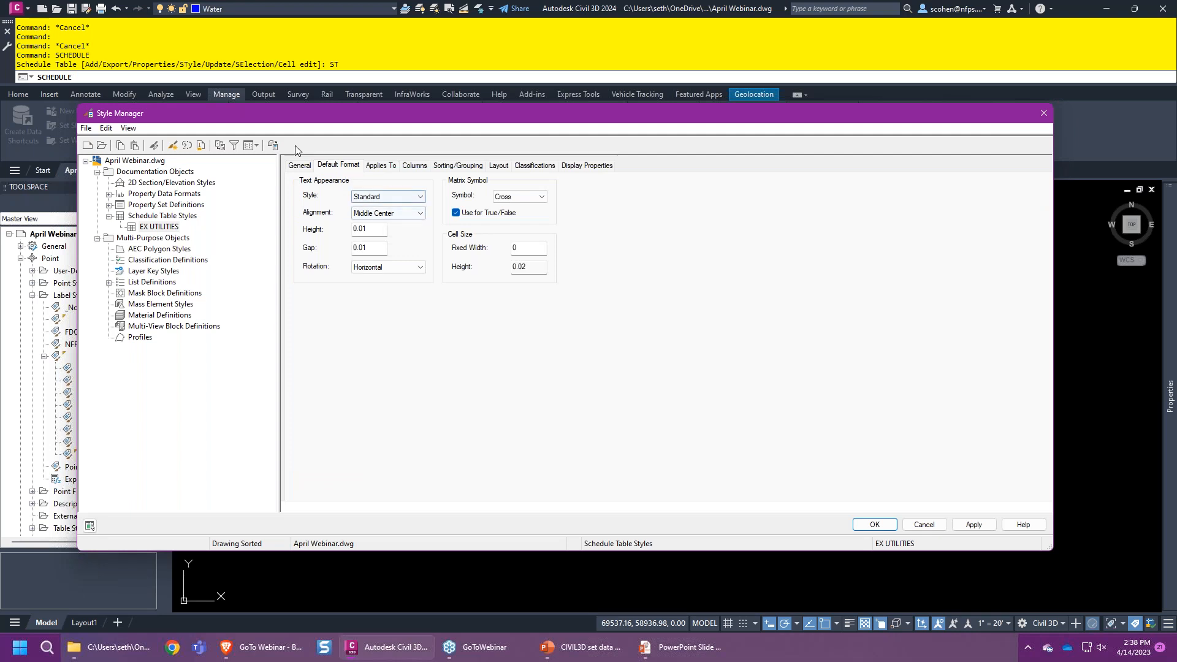
click(374, 233)
text(.077)
click(372, 197)
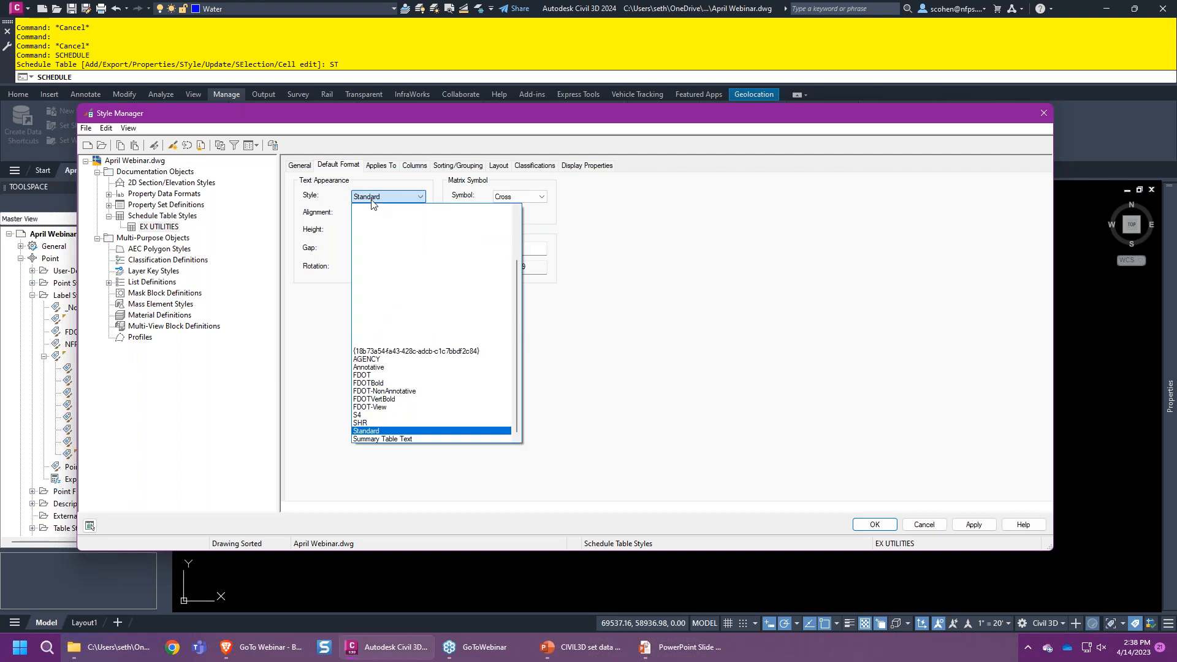
click(368, 375)
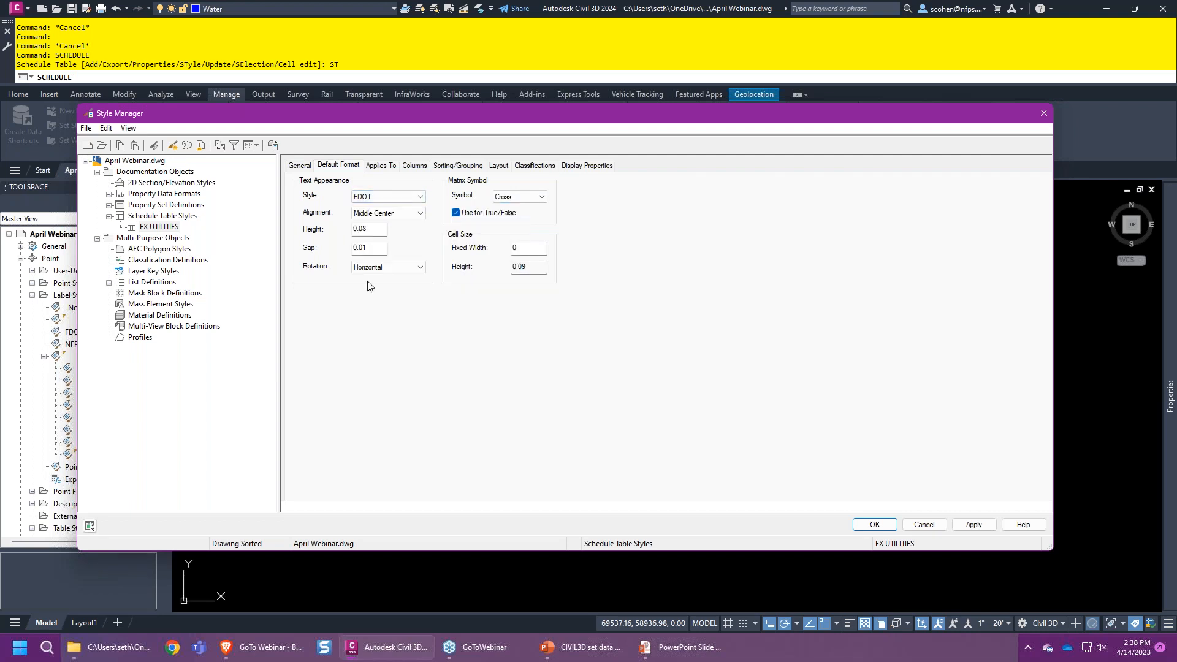
click(381, 169)
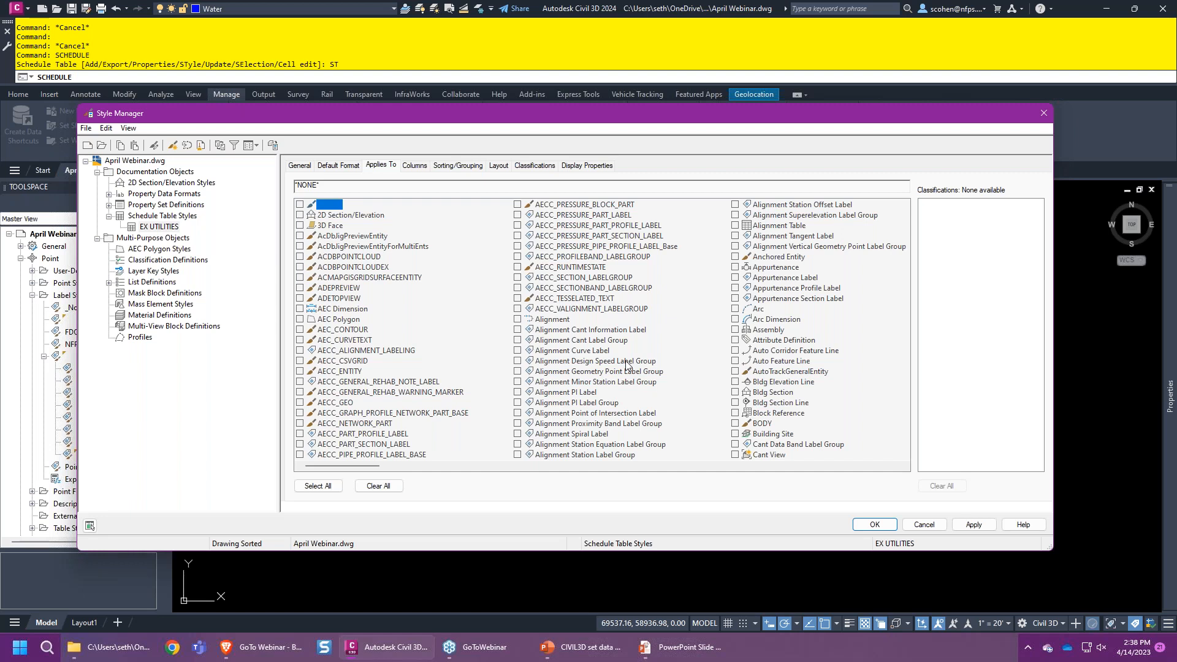
- Tick Line, Polyline and Polyline (2D) as the object types EX UTILITIES applies to
click(414, 168)
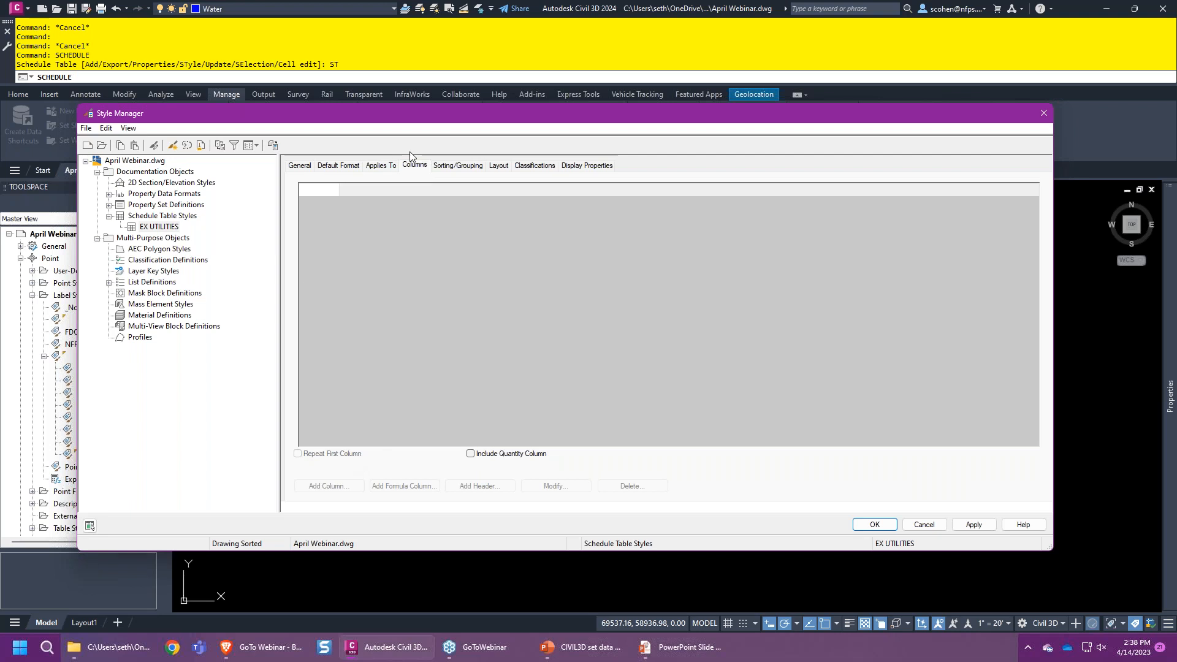
click(379, 167)
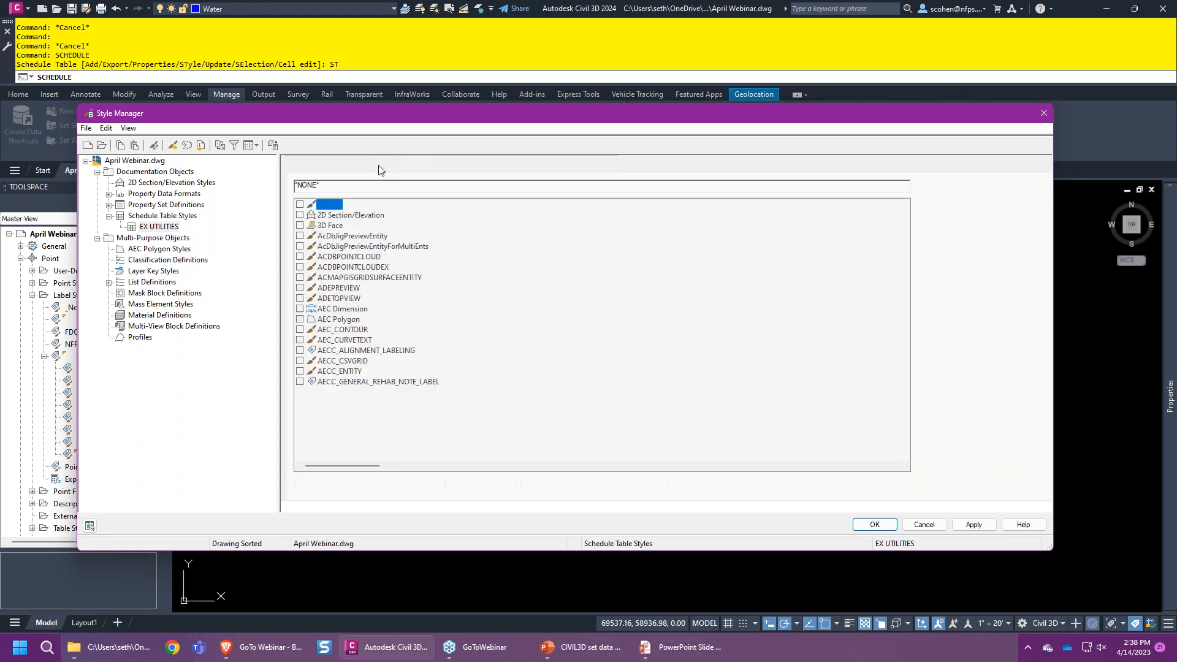
click(571, 280)
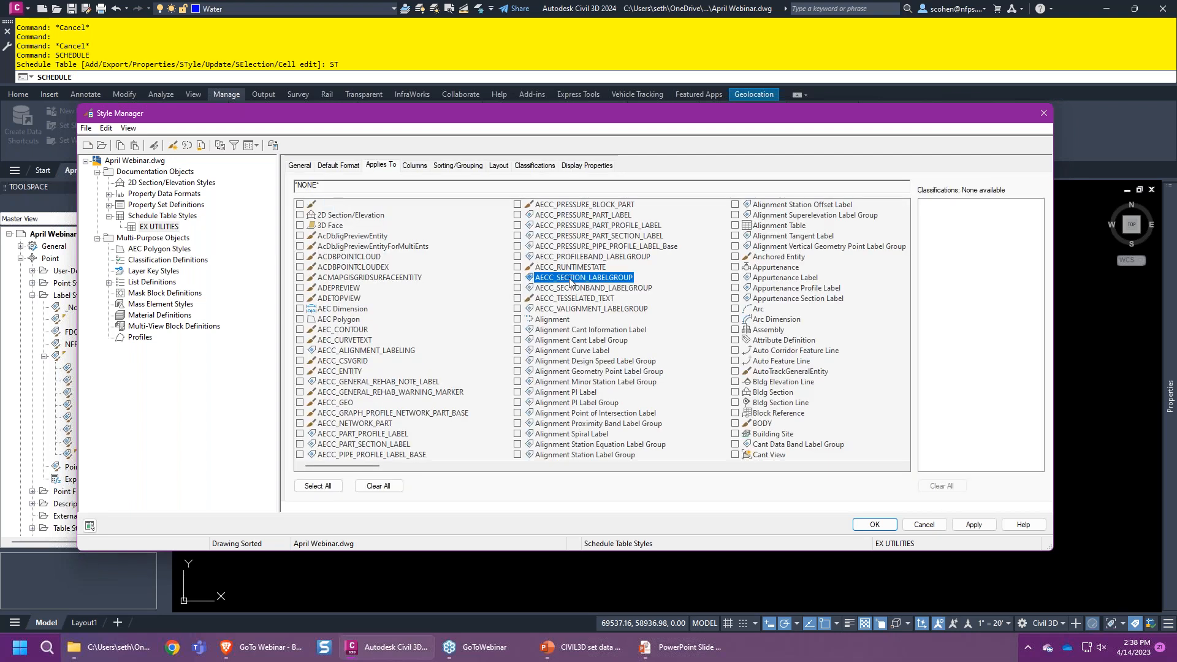
key(l)
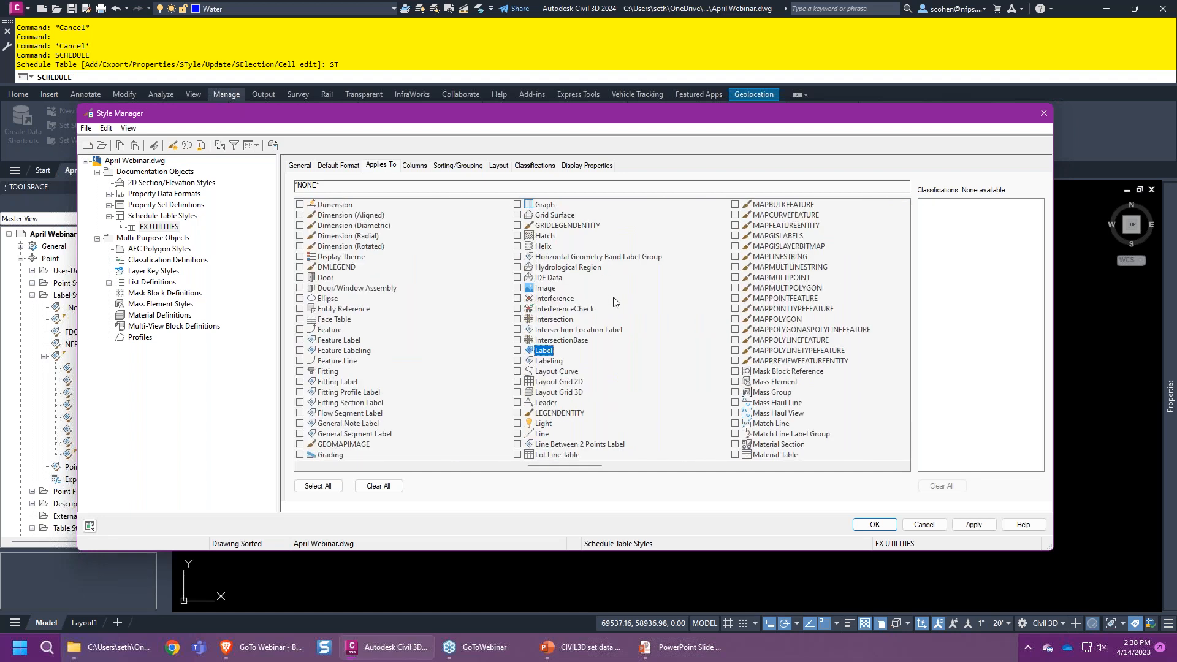
click(518, 434)
text(pol)
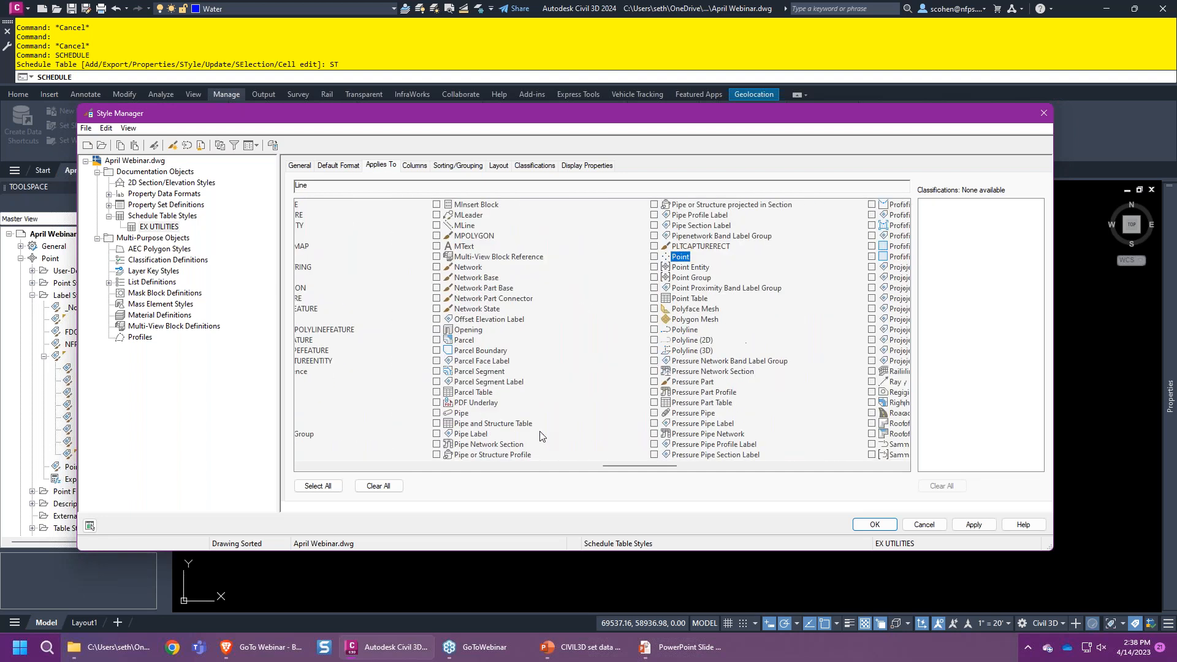
click(517, 330)
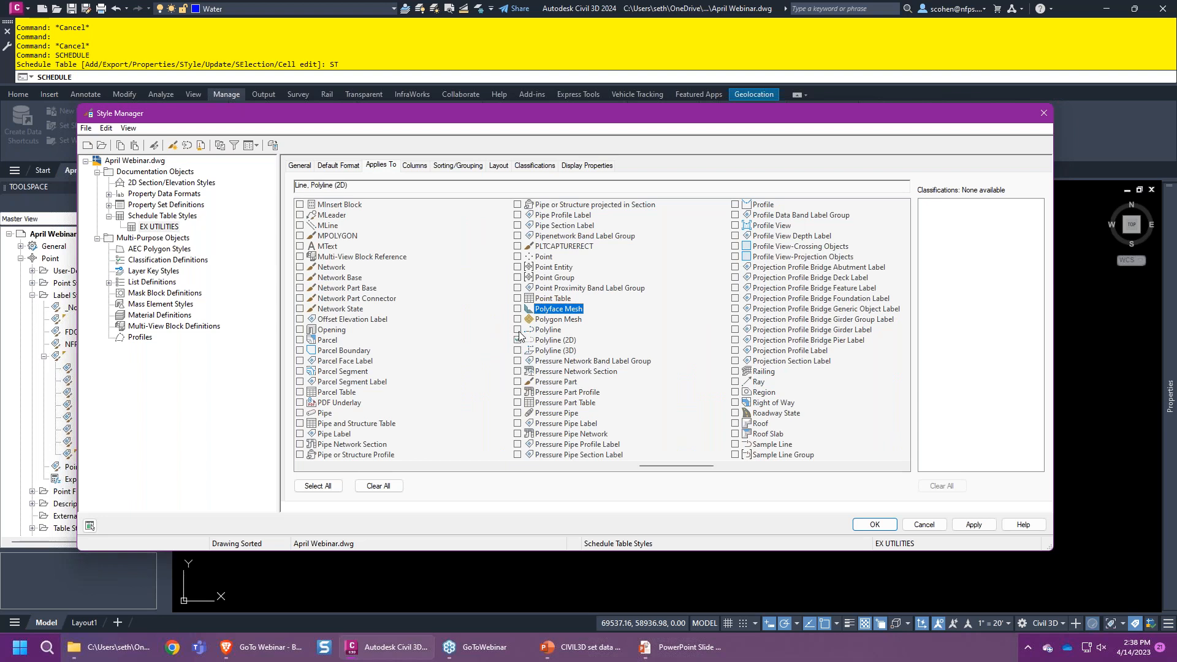
click(517, 340)
click(415, 167)
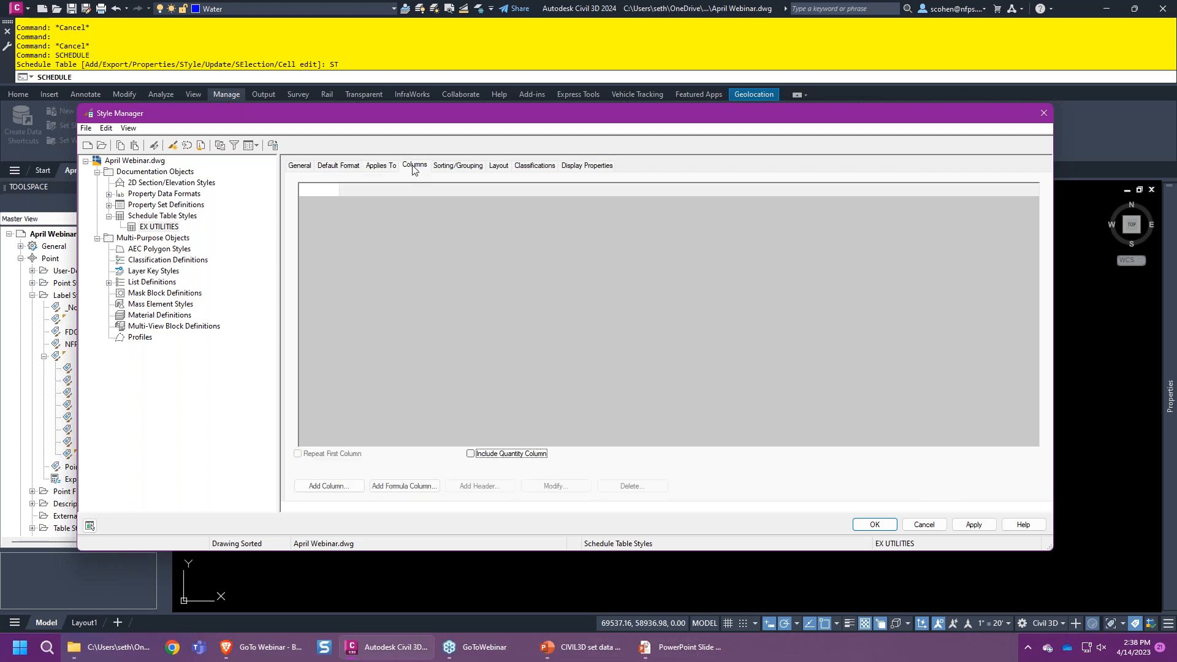
- Add Utilities Owner and Type columns to EX UTILITIES, headed OWNER and TYPE
click(329, 485)
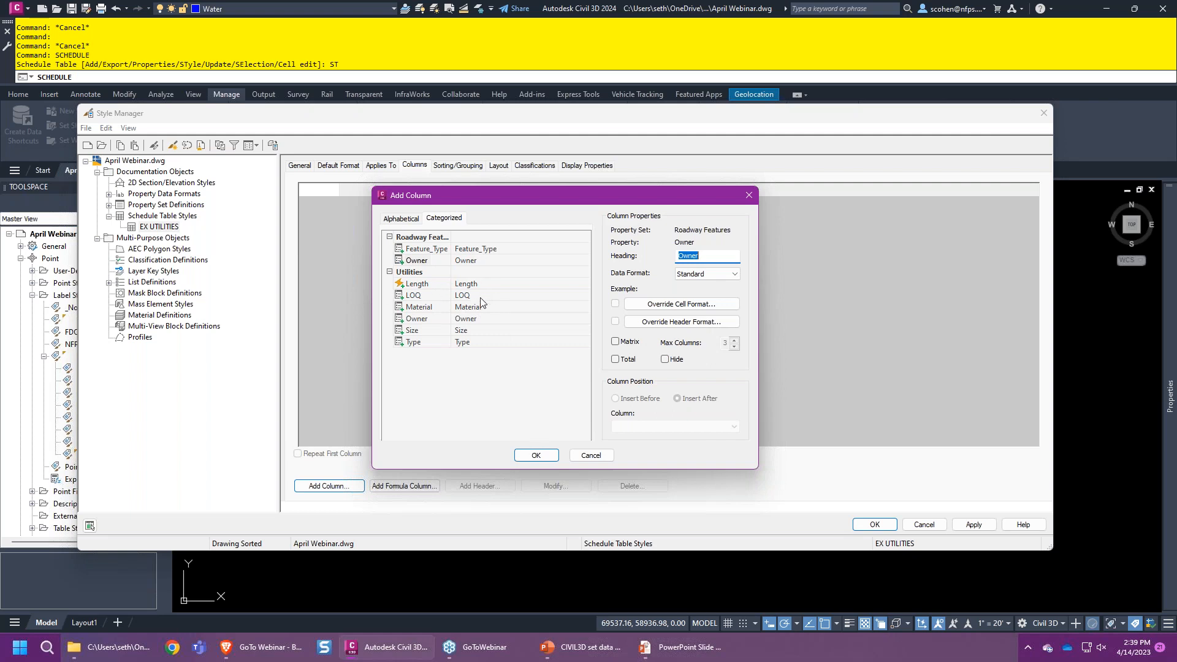
click(431, 321)
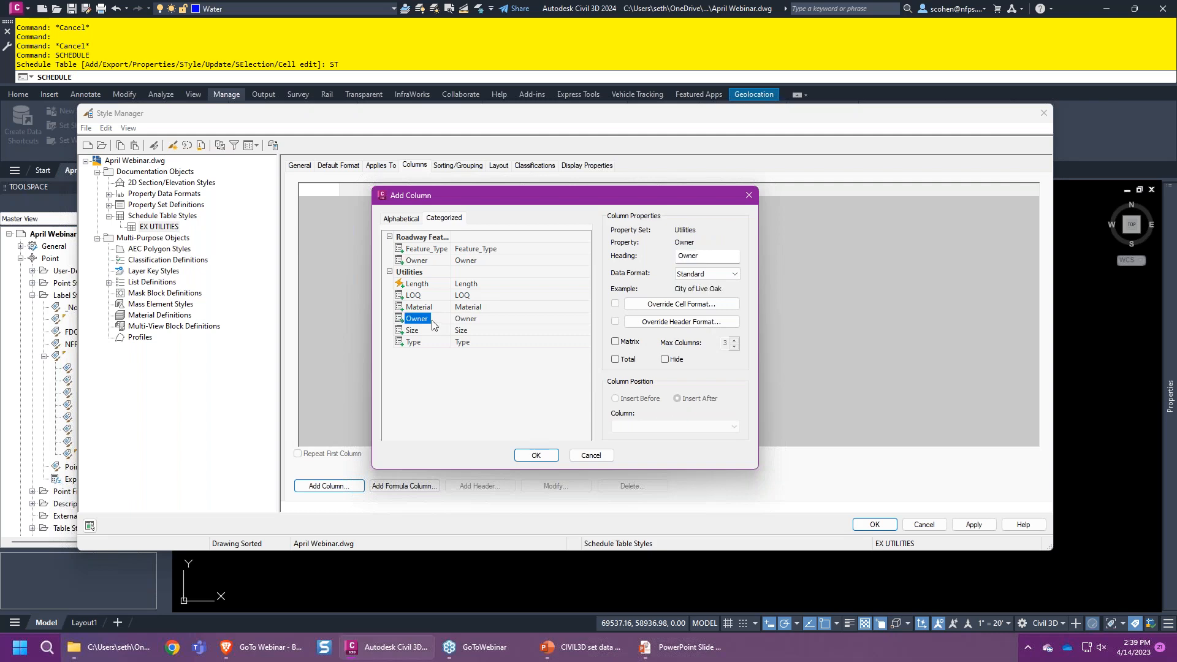
double_click(711, 258)
text(OWNER)
click(535, 455)
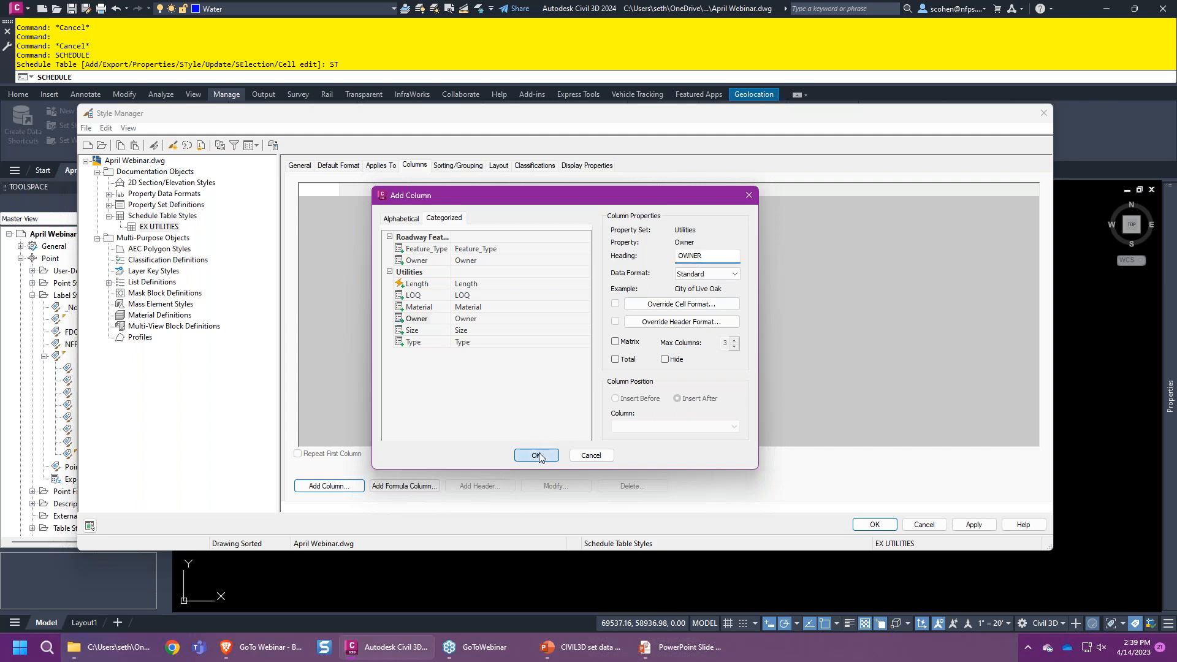
click(329, 486)
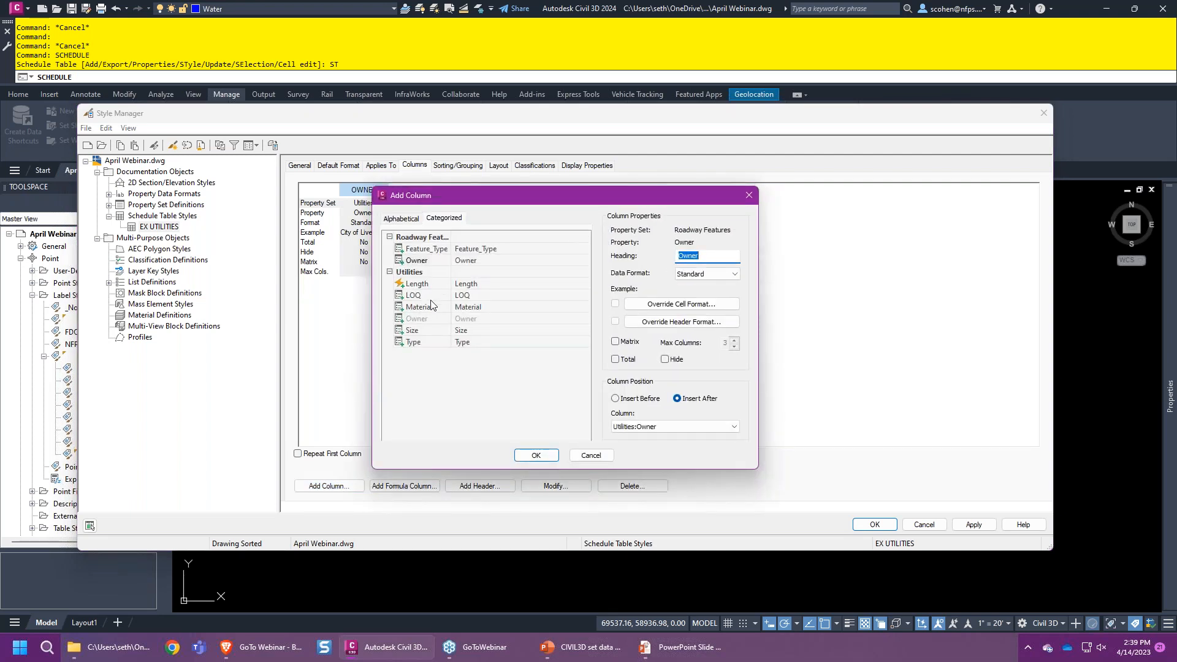
click(431, 312)
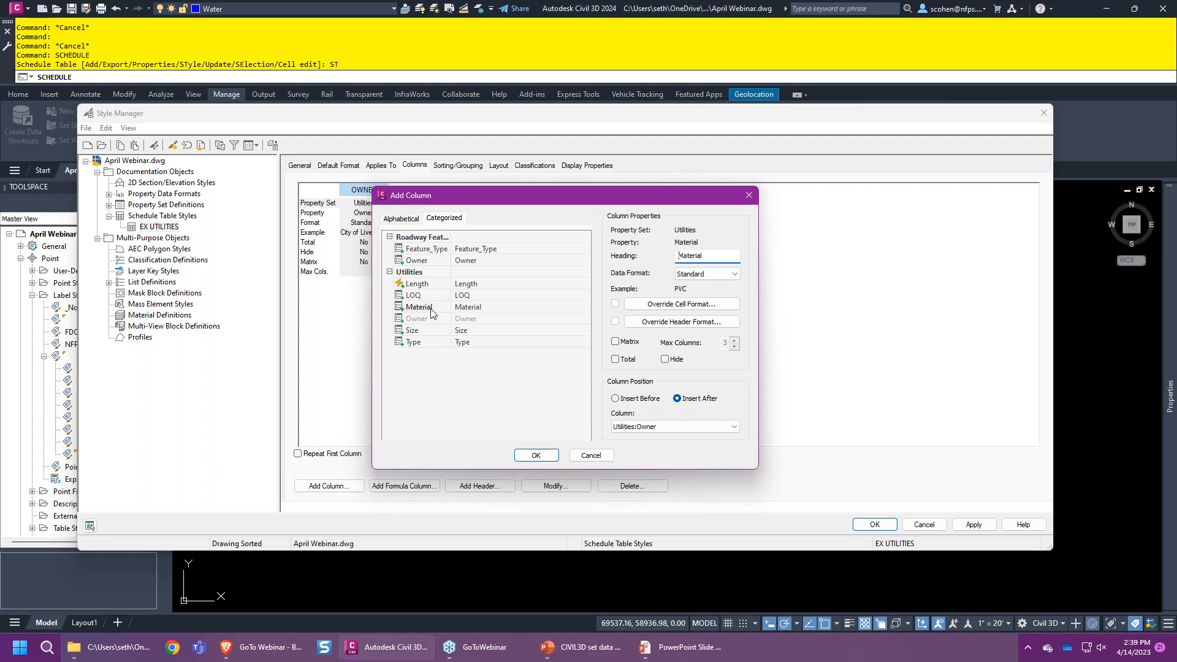
click(424, 343)
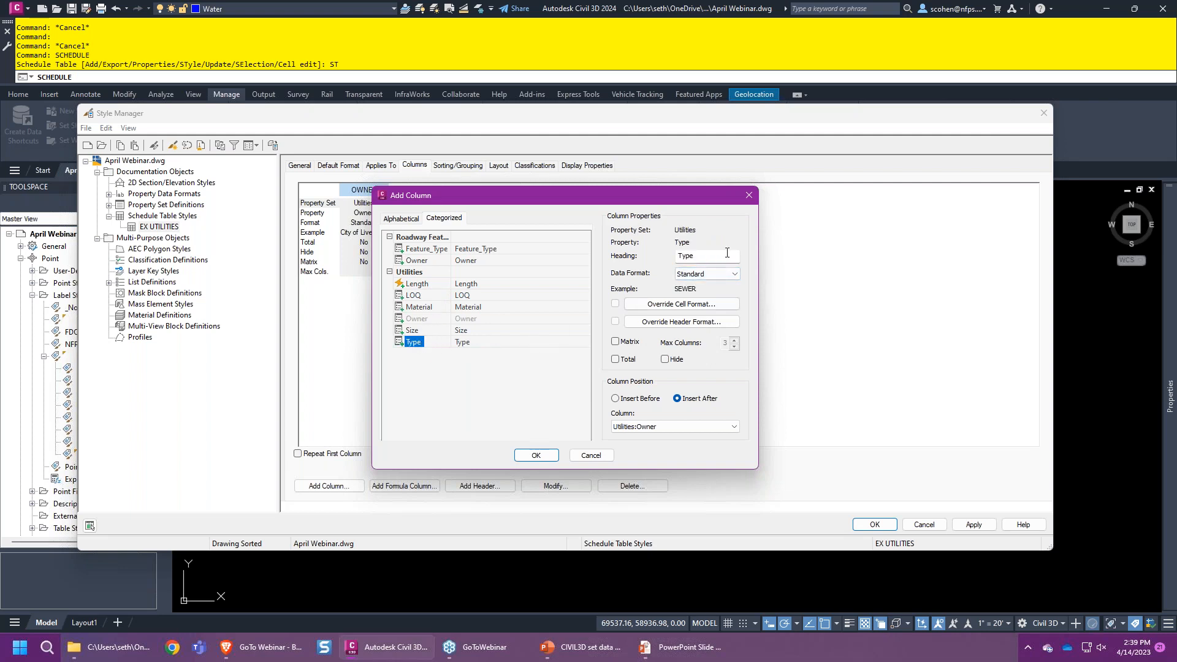
double_click(703, 257)
text(TYPE)
click(533, 455)
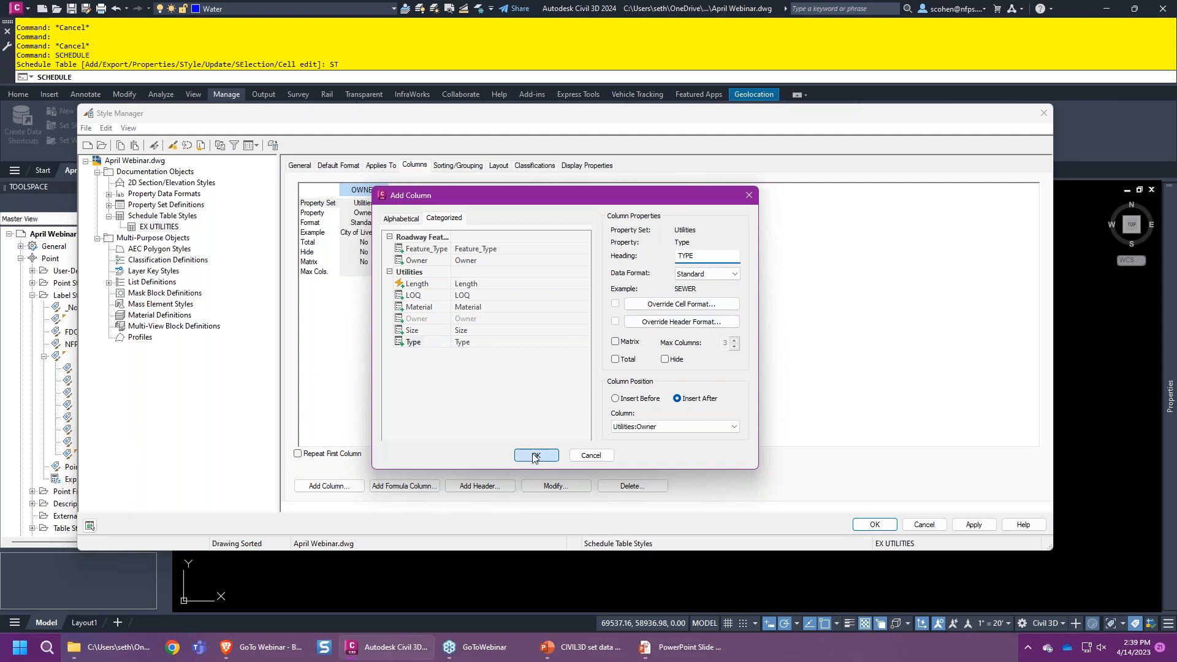
- Add Utilities Size and Material columns, headed SIZE and MATERIAL
click(303, 486)
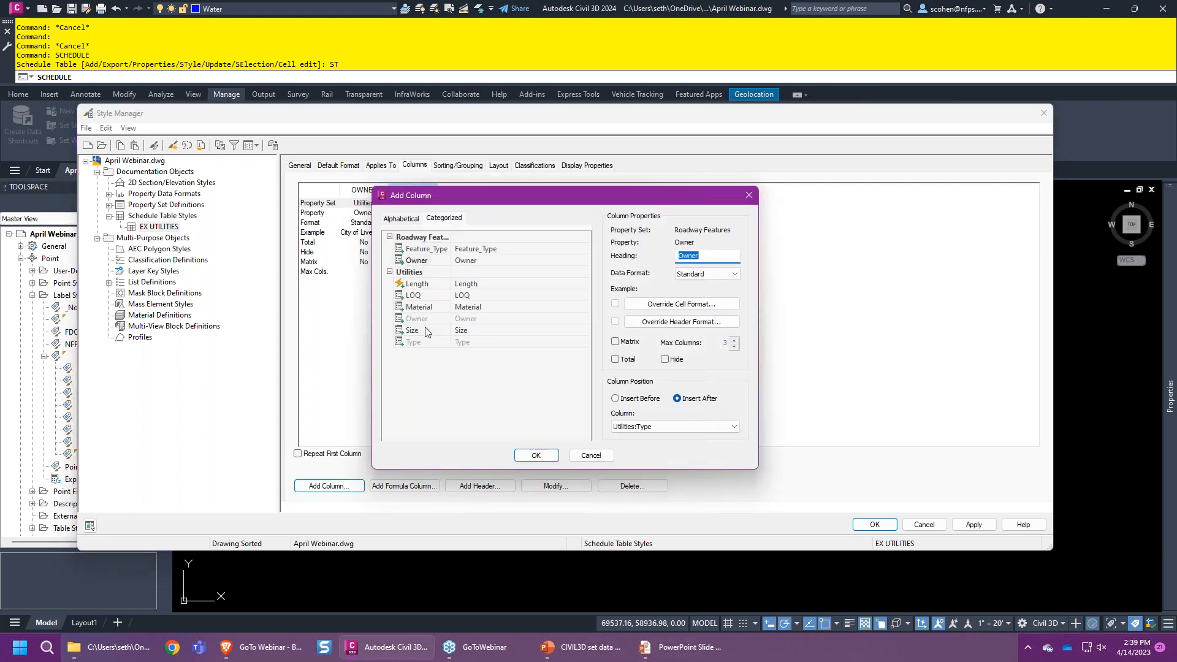
click(427, 331)
double_click(703, 256)
text(SIZE)
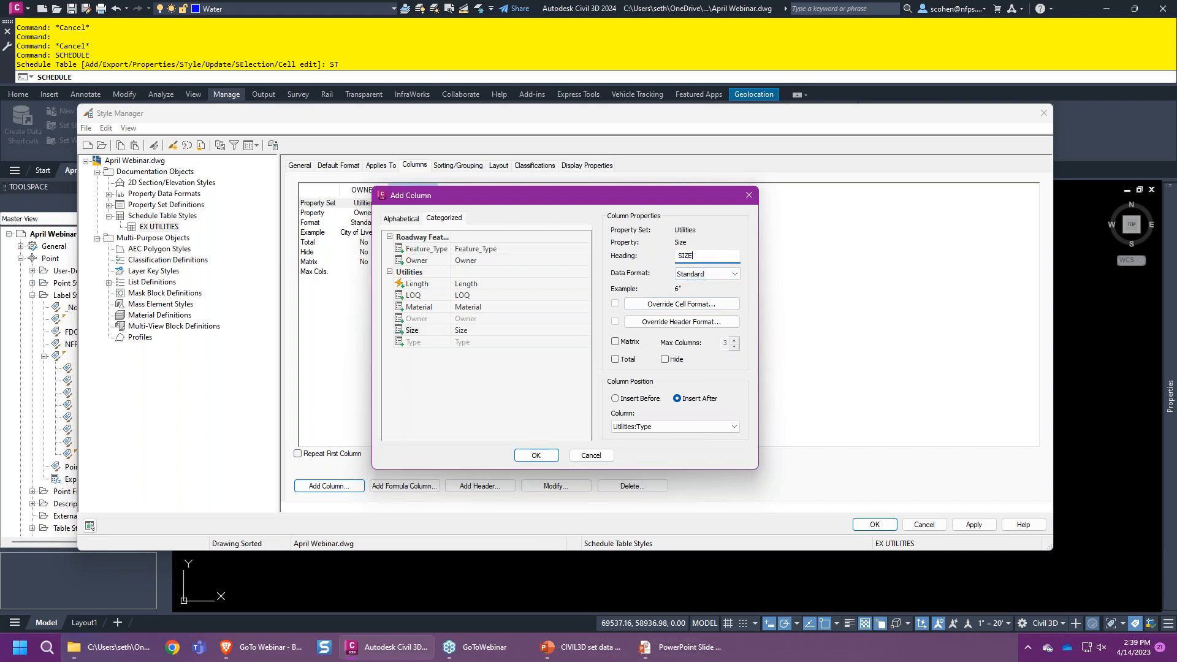
click(528, 455)
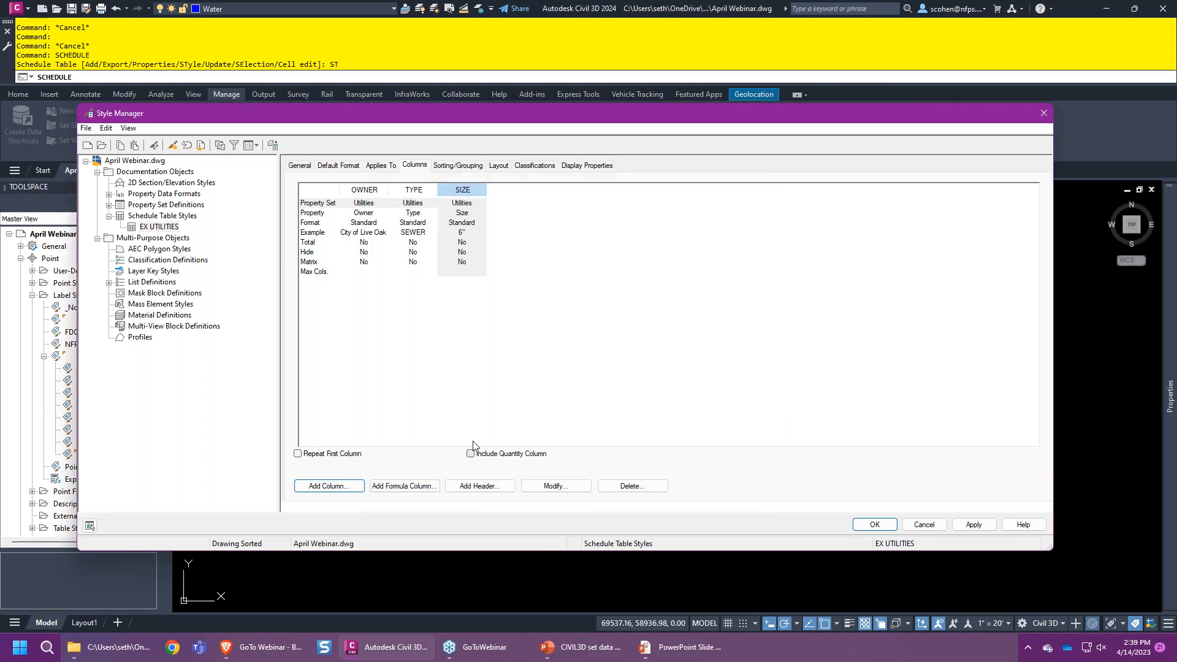
click(328, 489)
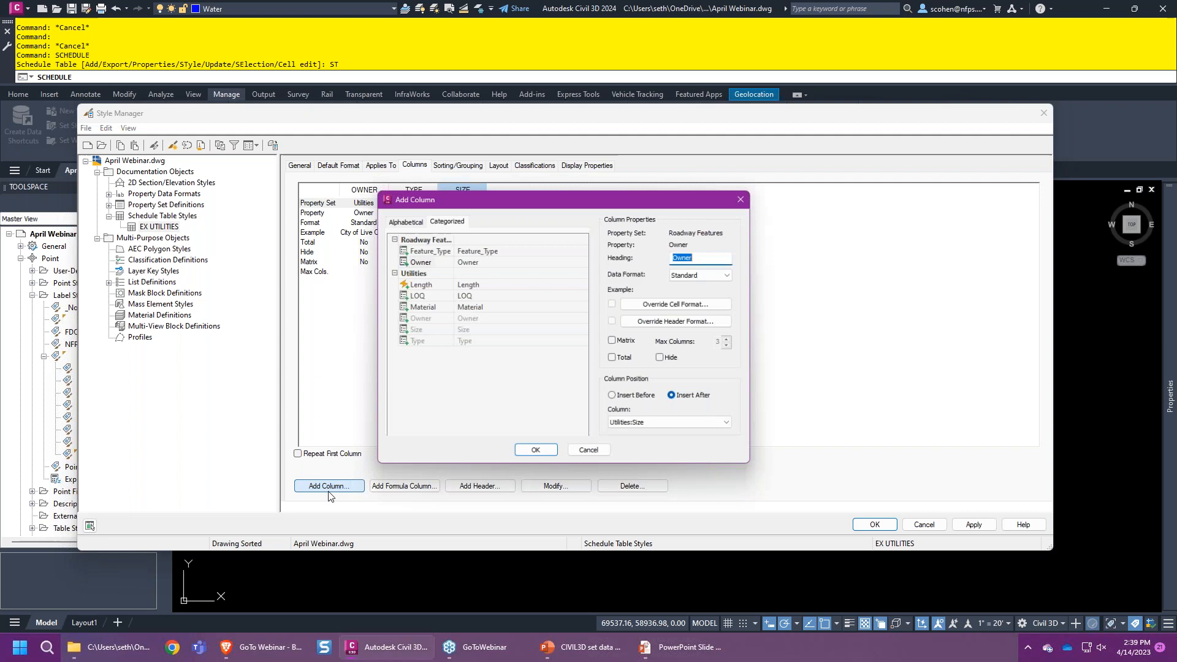
click(427, 312)
text(MATERIAL)
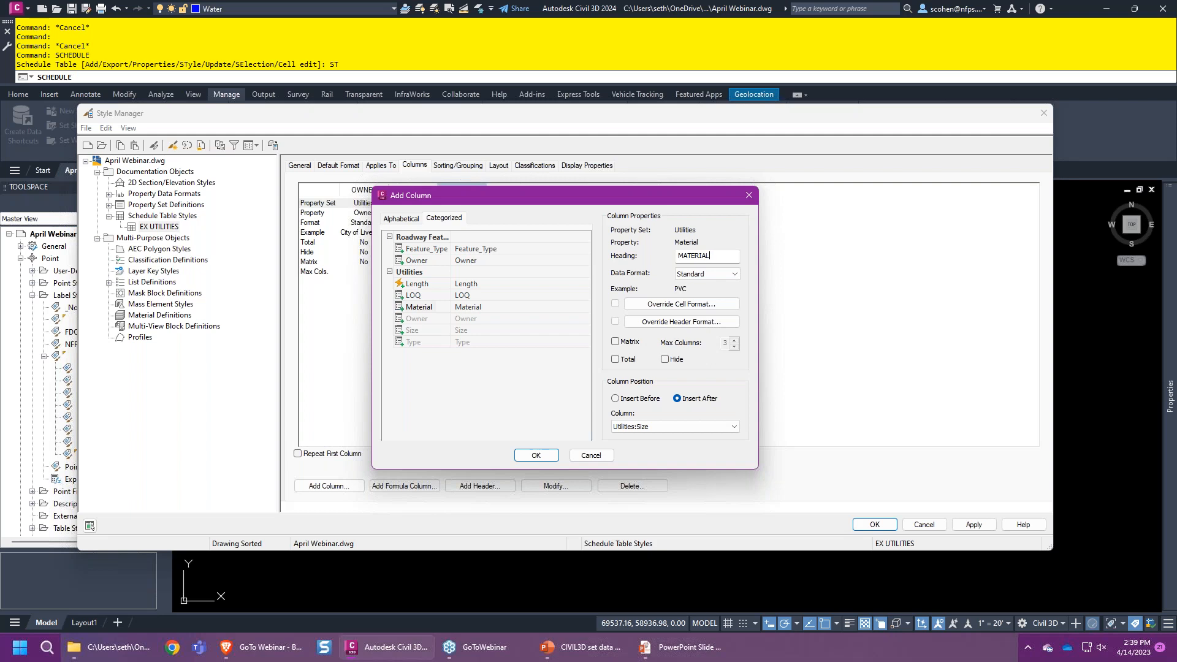
click(536, 455)
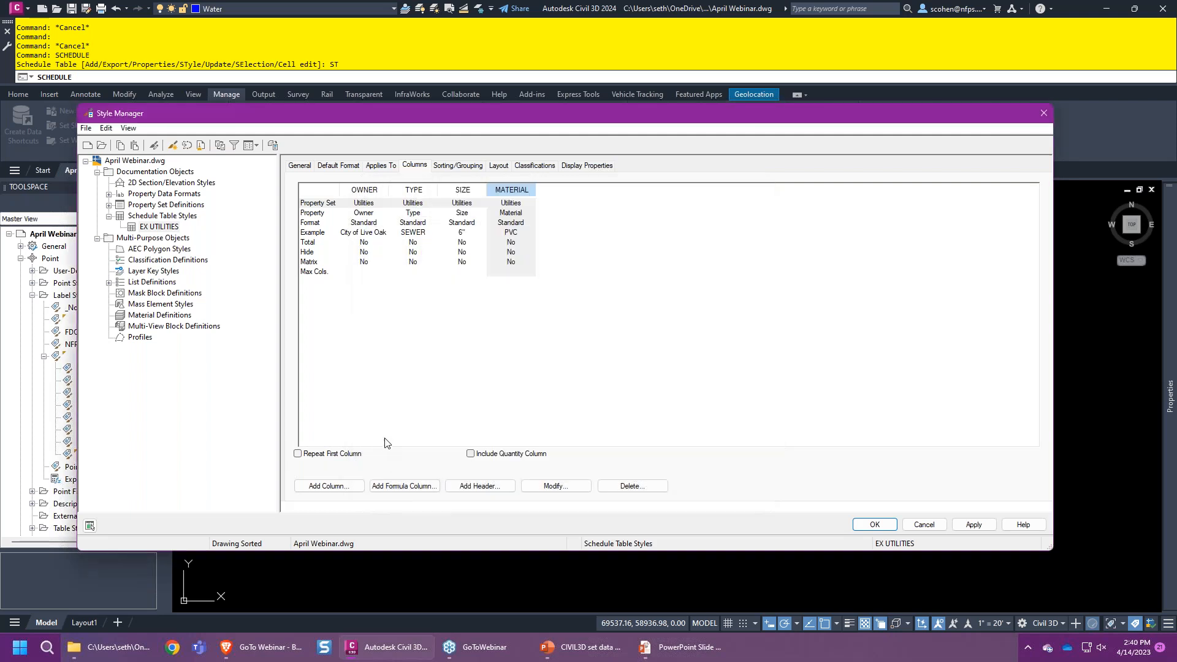
- Add a column headed LENGTH and close the Style Manager
click(329, 485)
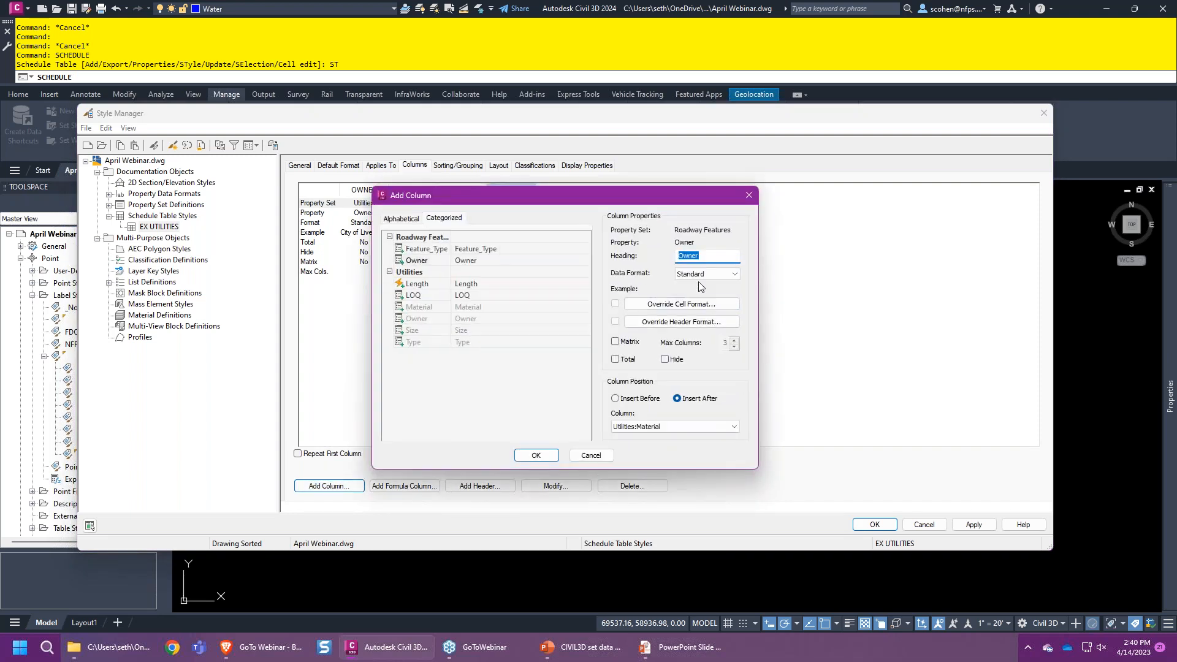
text(LENGTH)
click(532, 454)
click(859, 528)
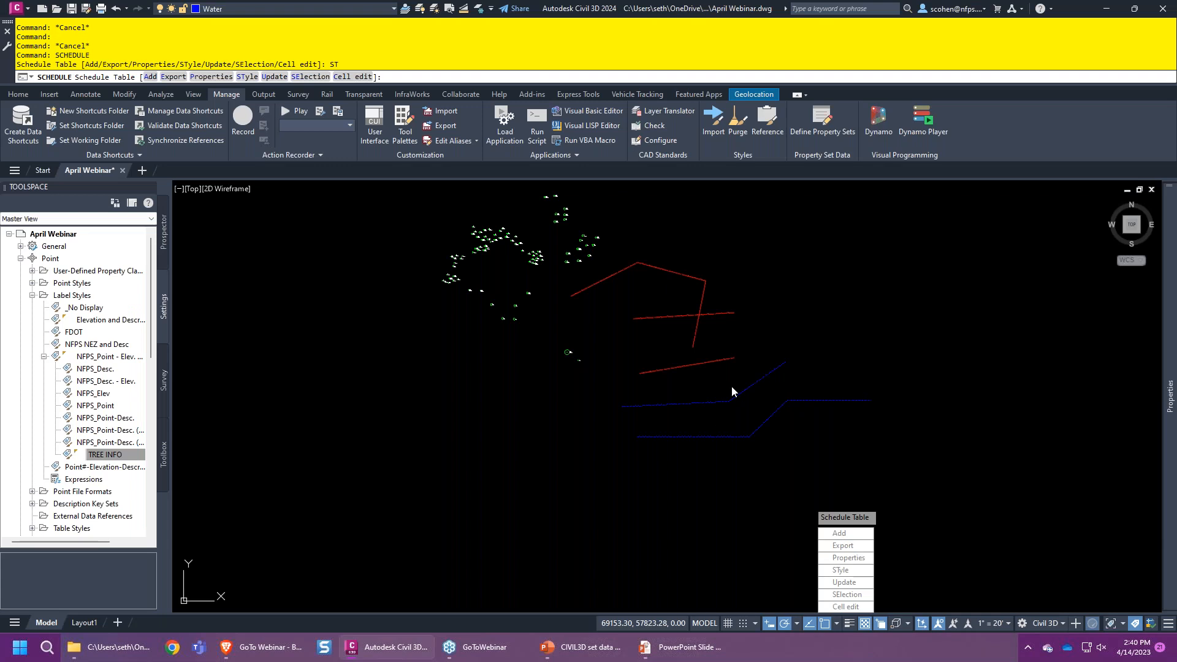
- Start -SCHEDULEADD with EX UTILITIES, all layers, no xrefs or blocks, auto-add and auto-update on
key(Escape)
key(Escape)
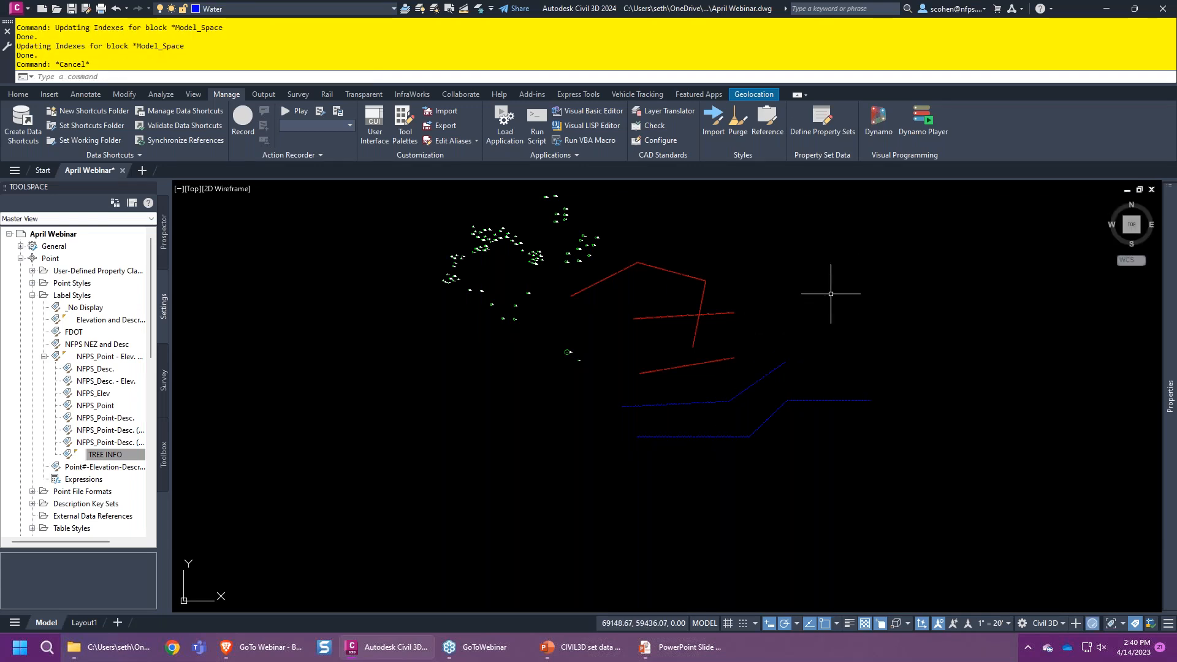
text(-SCHE)
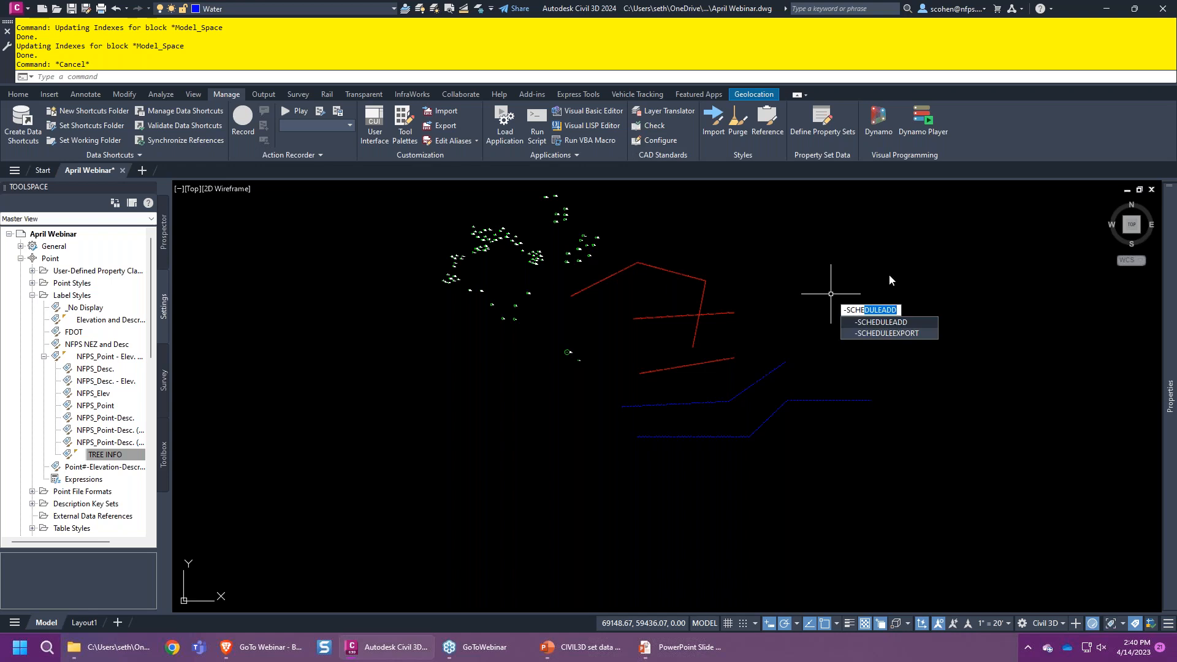
click(912, 322)
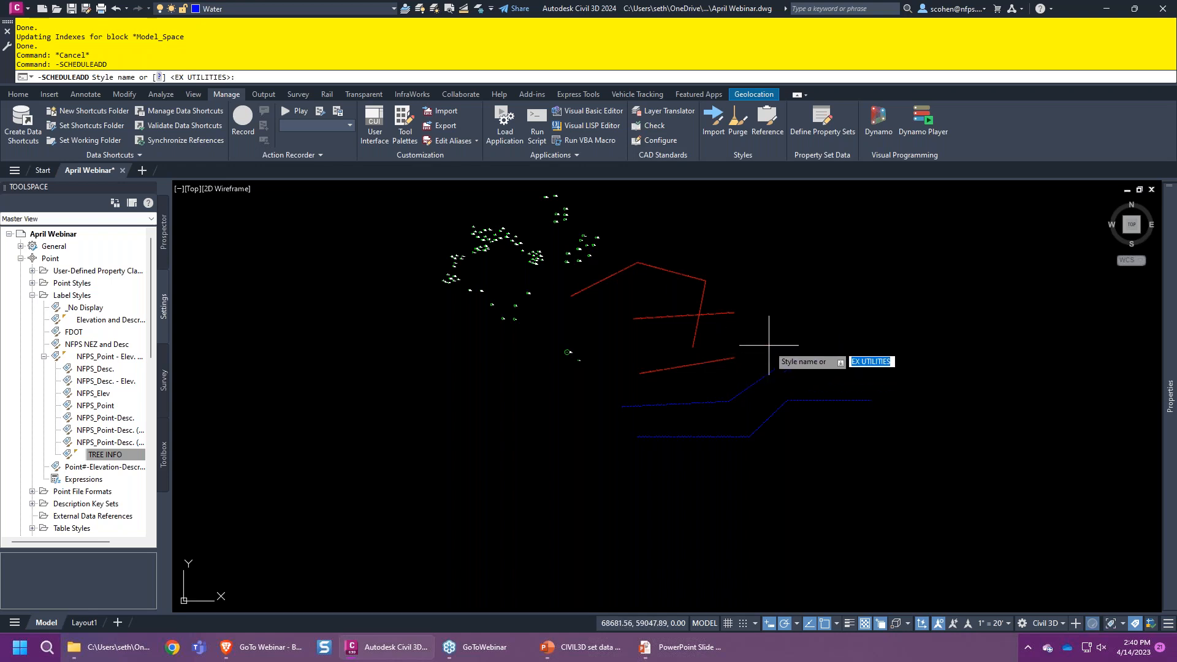
key(Return)
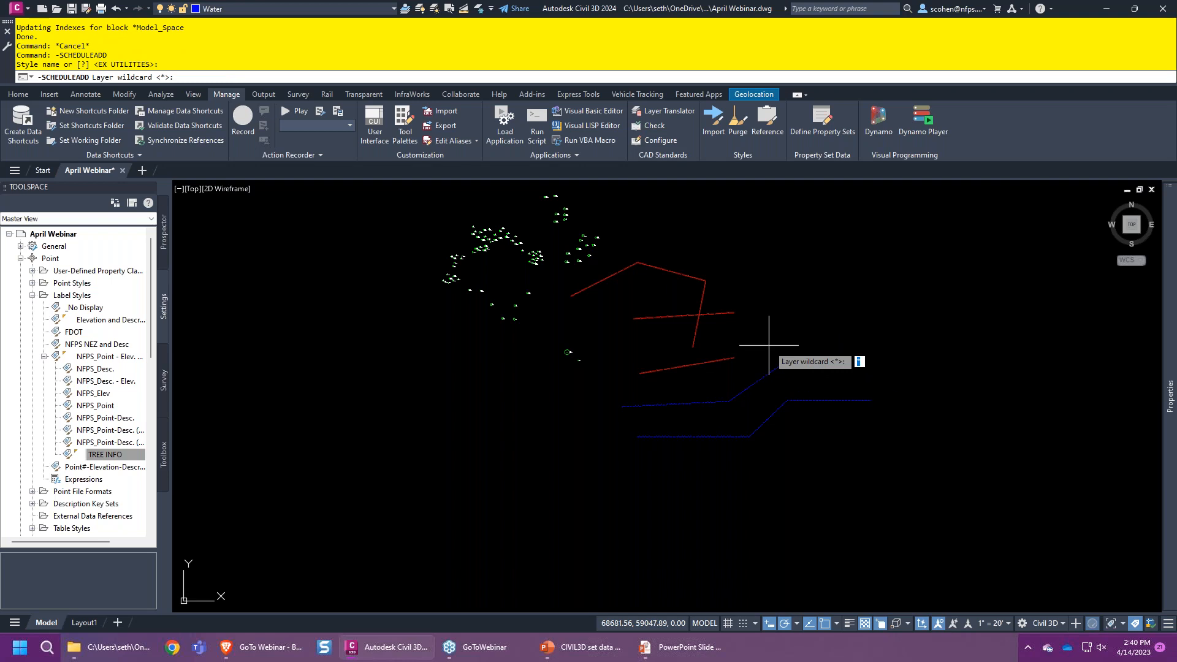
key(Return)
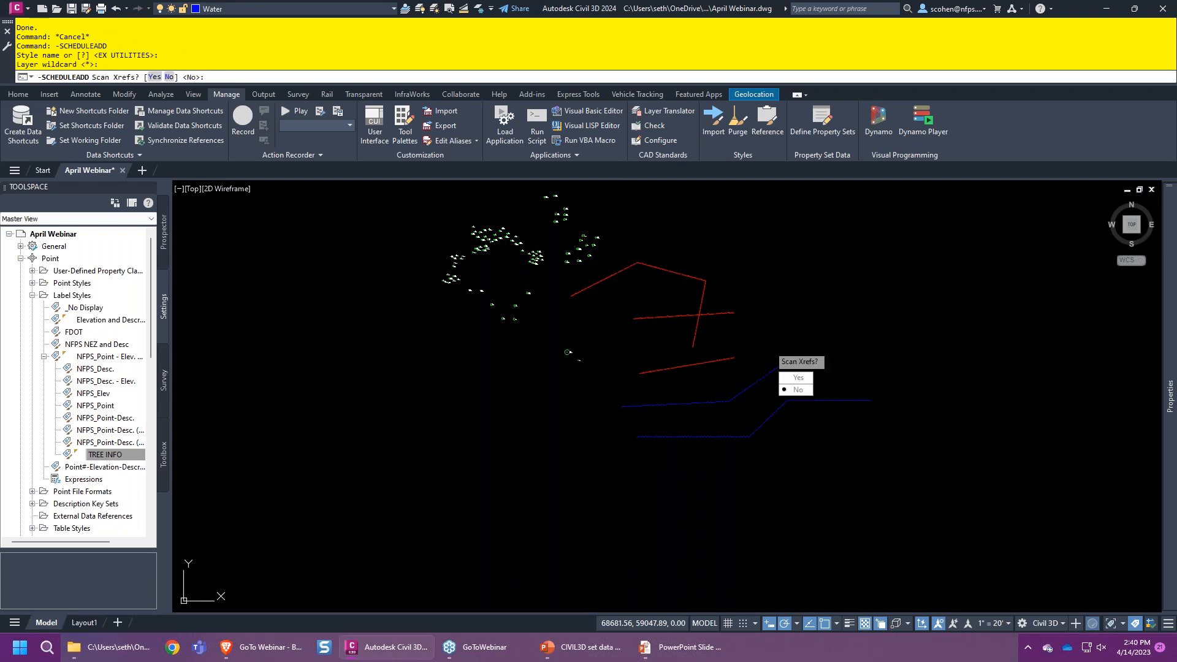
click(804, 390)
click(806, 391)
click(798, 378)
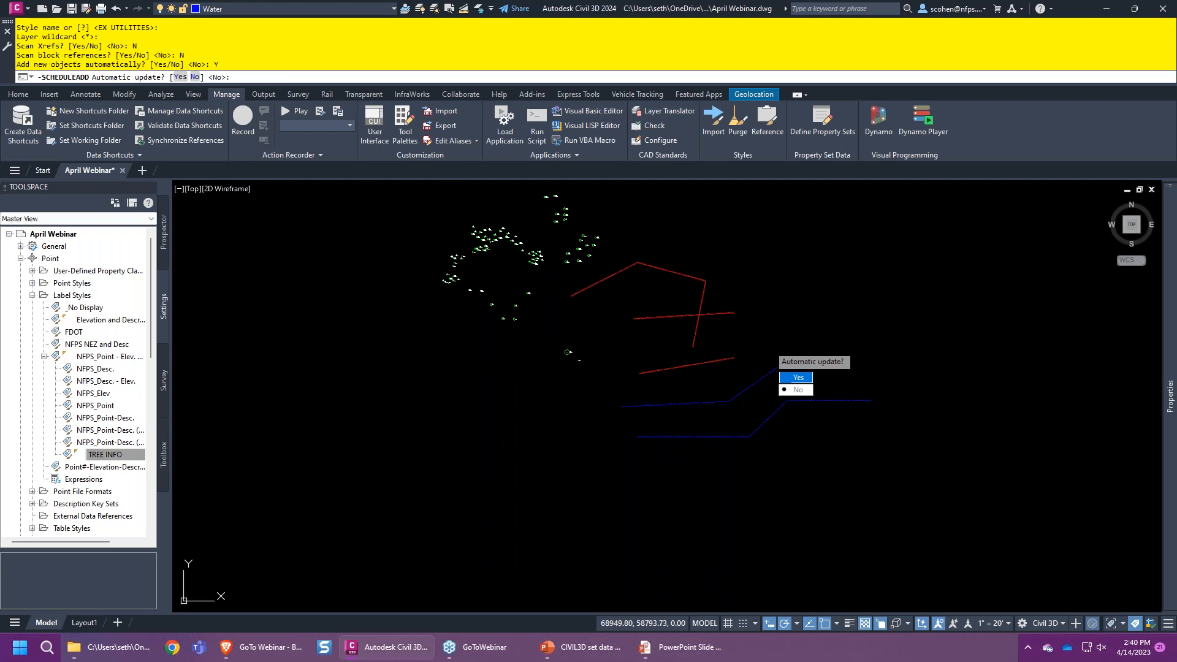
click(806, 383)
- Window-select the seven sewer and water lines and place the table above the linework
click(837, 258)
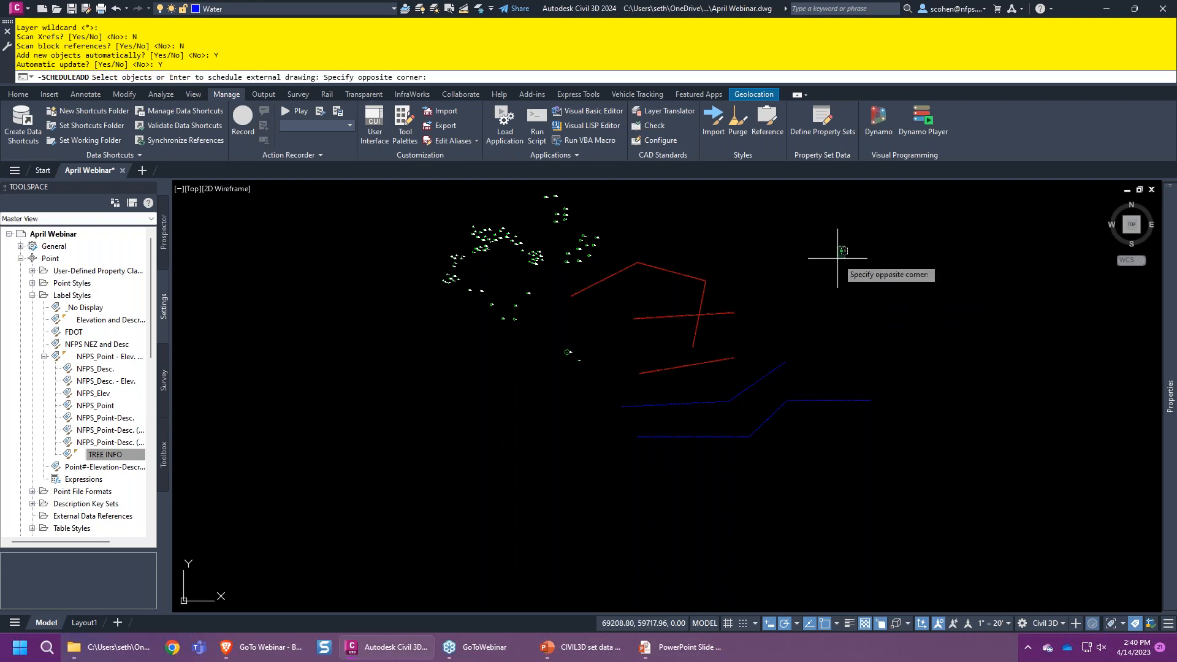
click(627, 512)
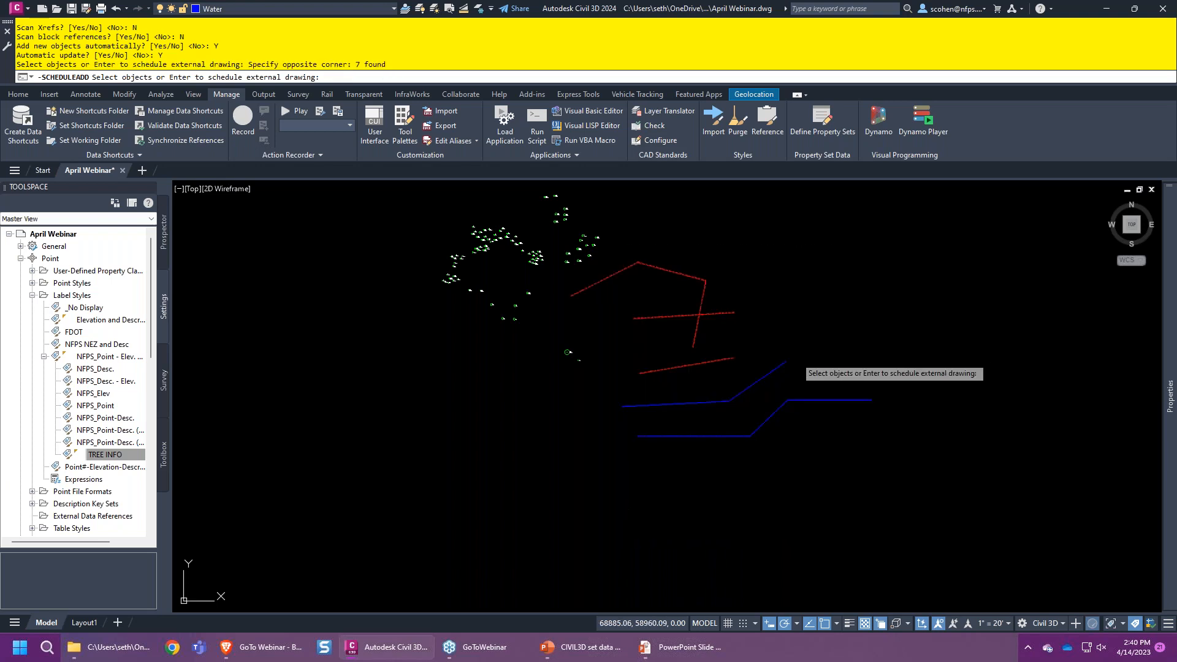
key(Return)
middle_drag(795, 260, 711, 353)
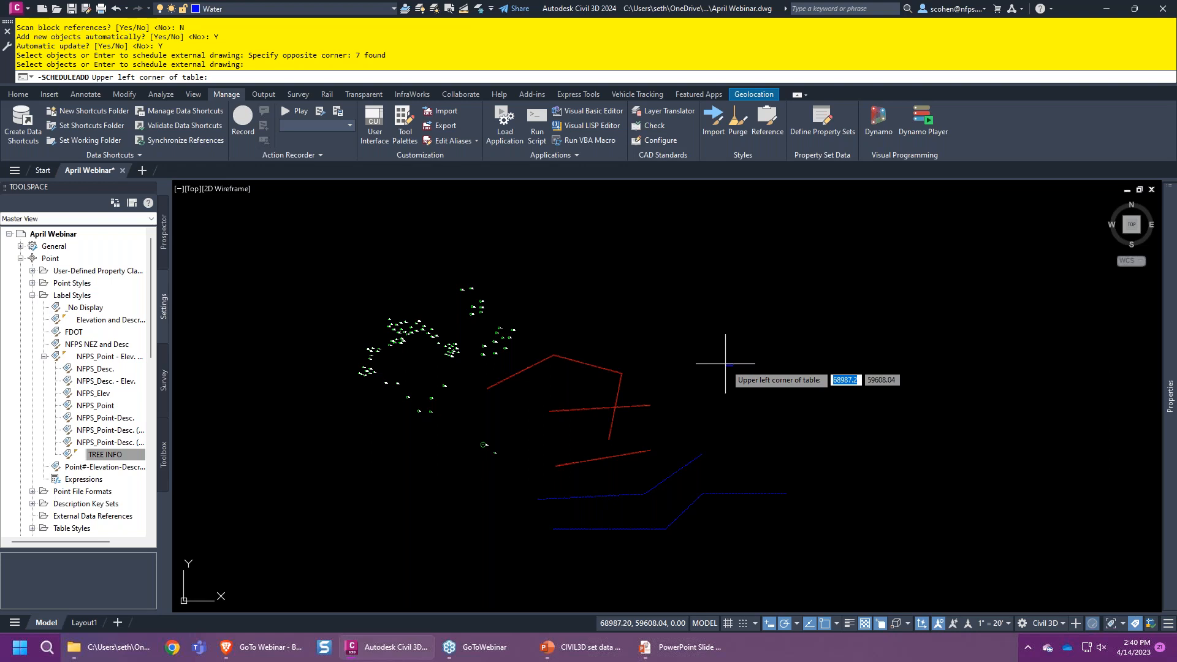
scroll(611, 351, up, 5)
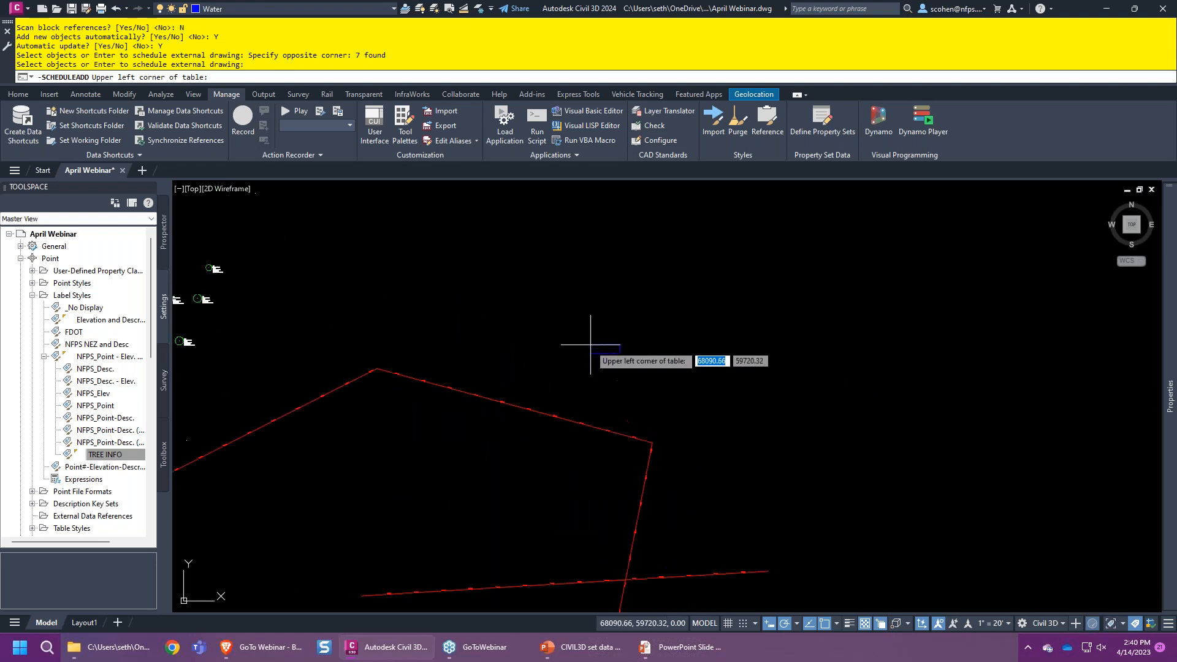
click(416, 293)
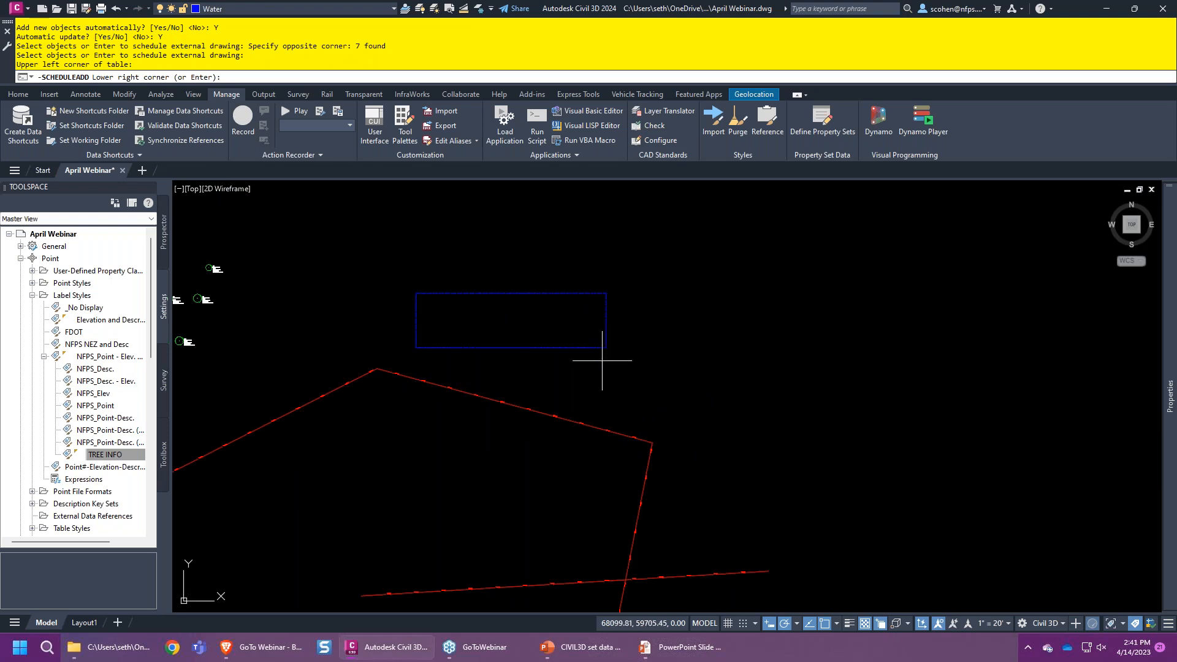
click(652, 408)
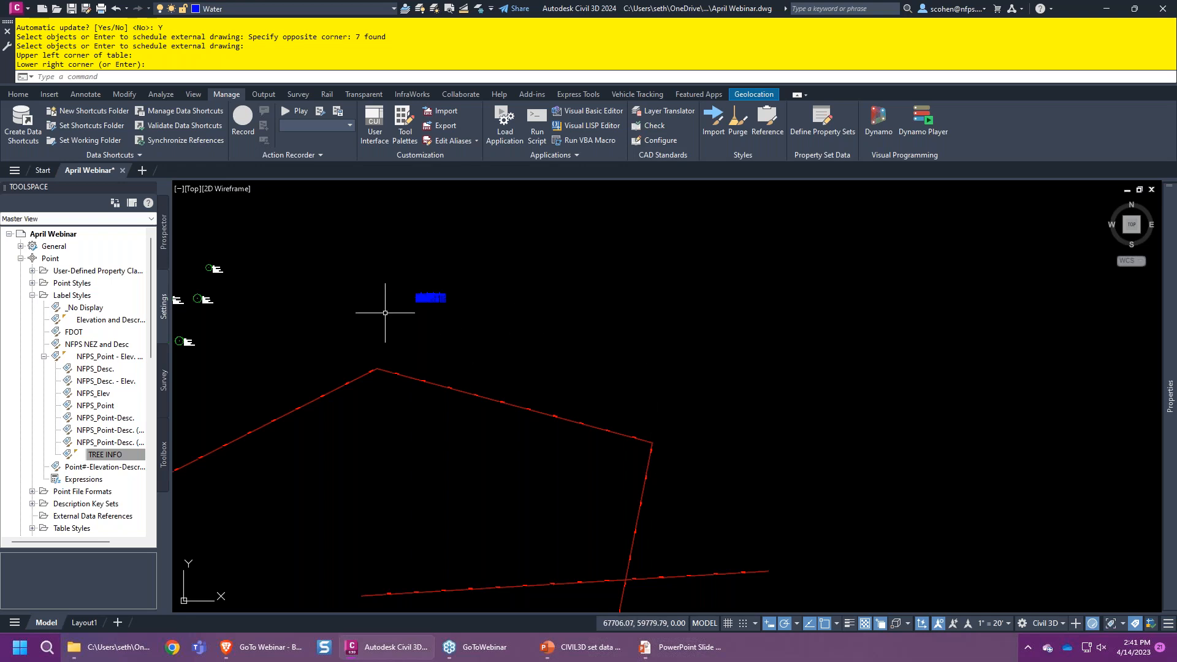
scroll(386, 311, up, 6)
scroll(494, 258, up, 4)
click(662, 245)
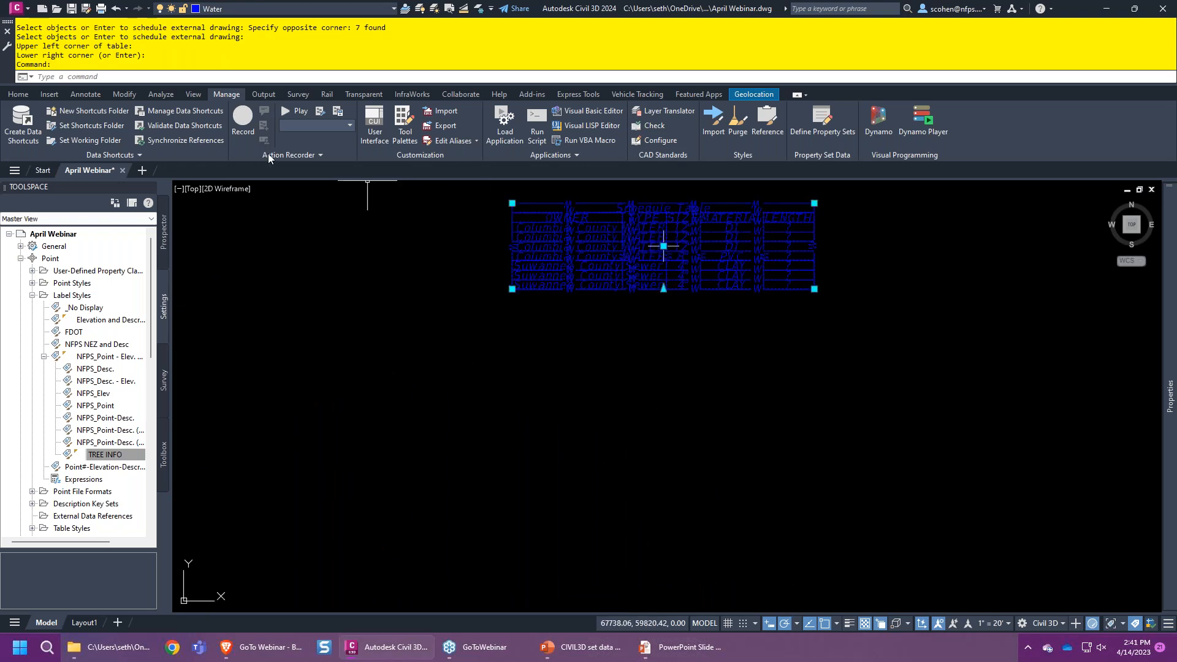
- Move the schedule table onto the Tables layer
click(348, 7)
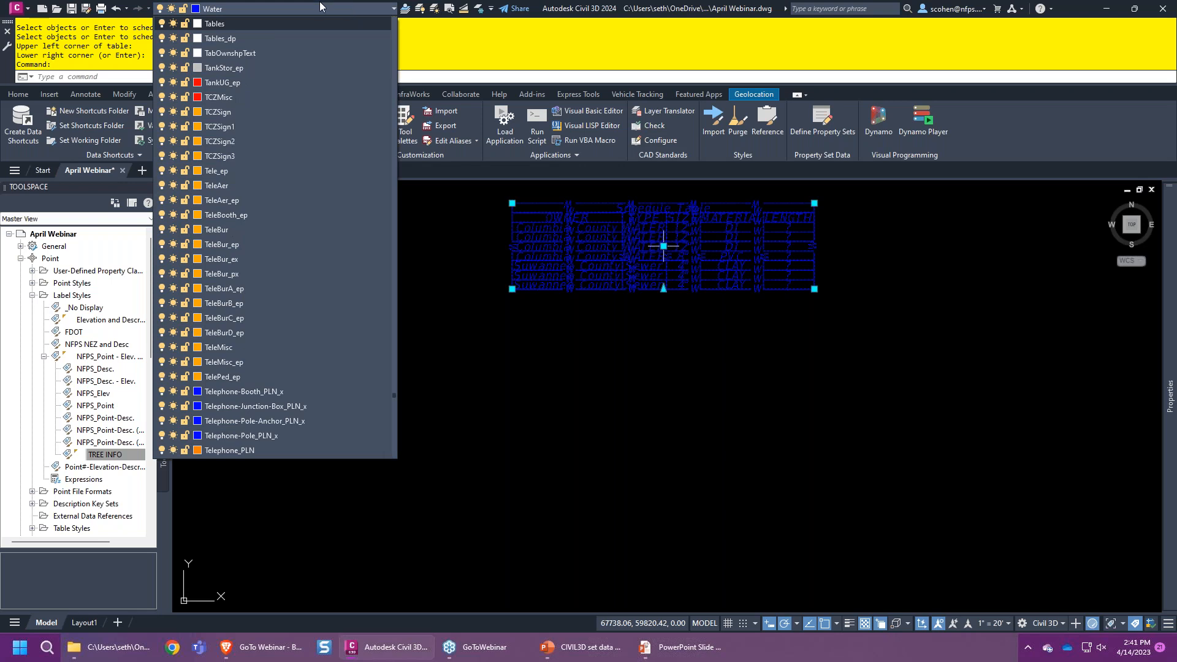
click(255, 27)
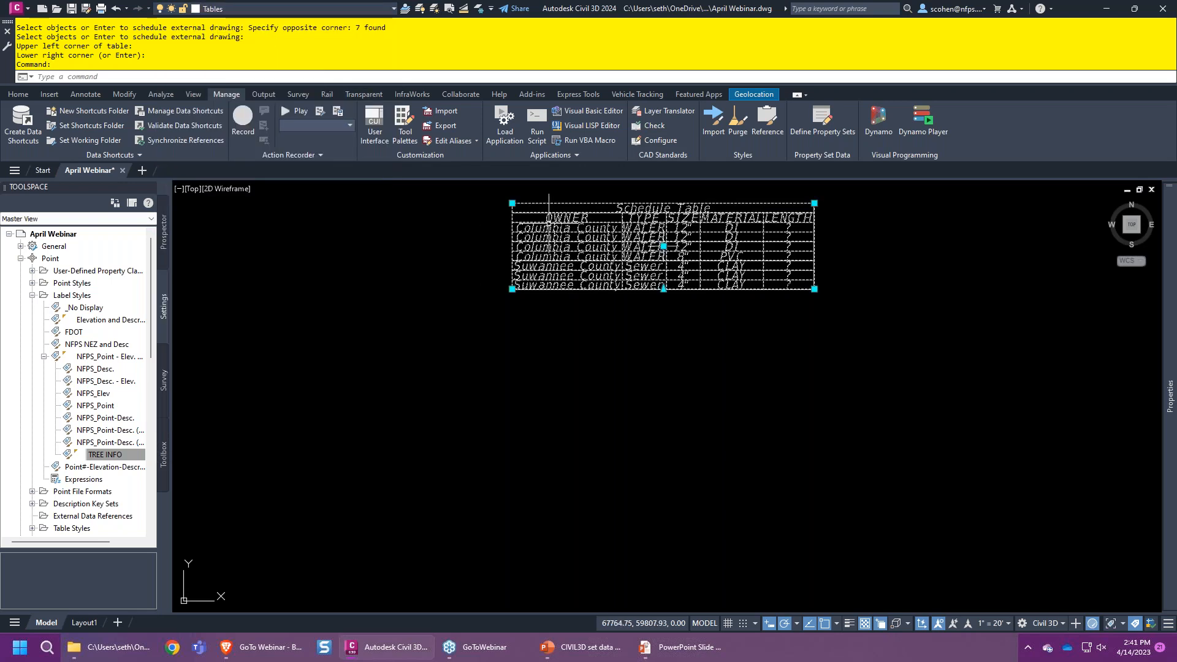
click(814, 289)
scroll(814, 307, down, 2)
scroll(880, 337, down, 5)
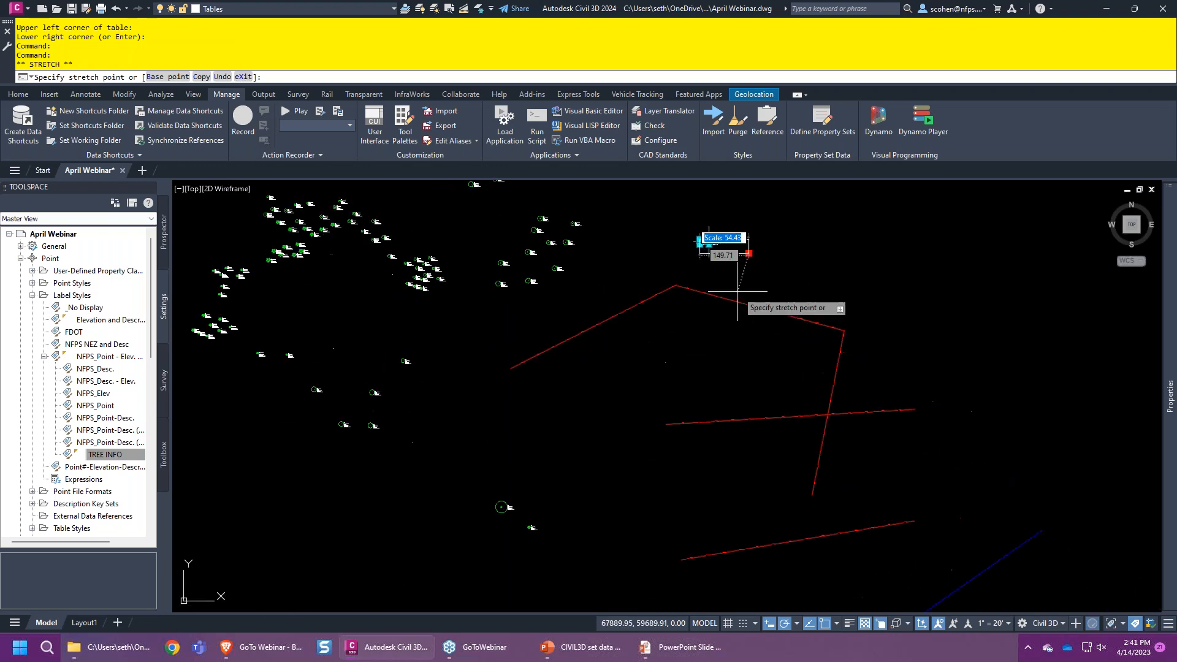
key(Escape)
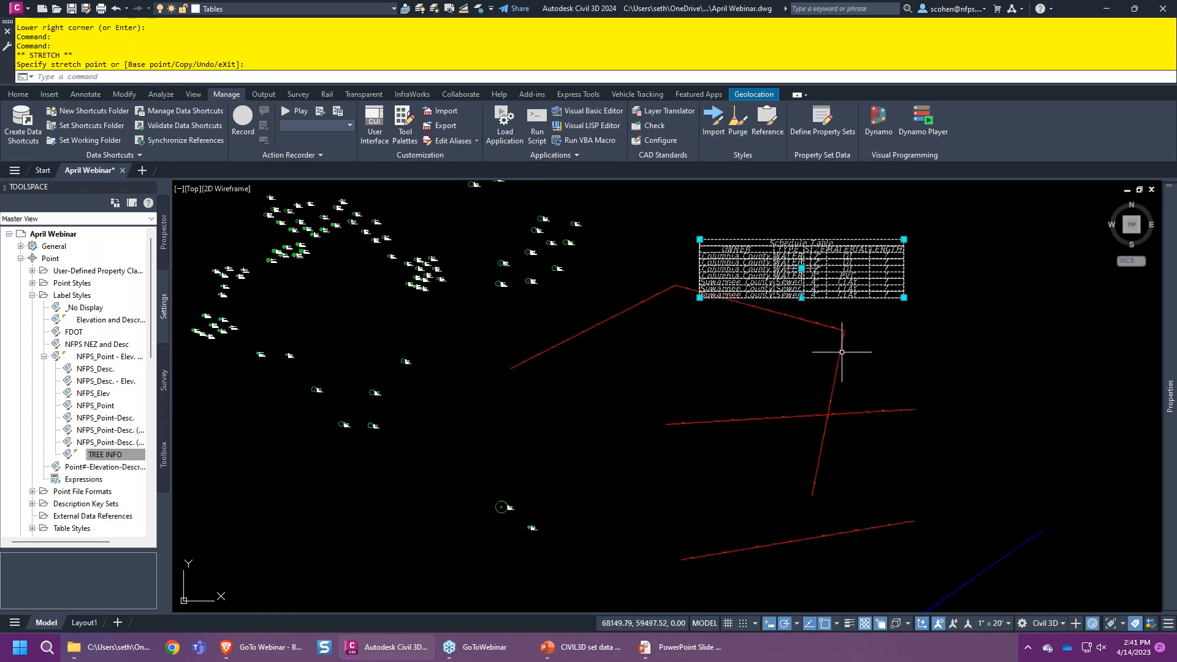
scroll(832, 287, up, 2)
middle_drag(832, 287, 629, 305)
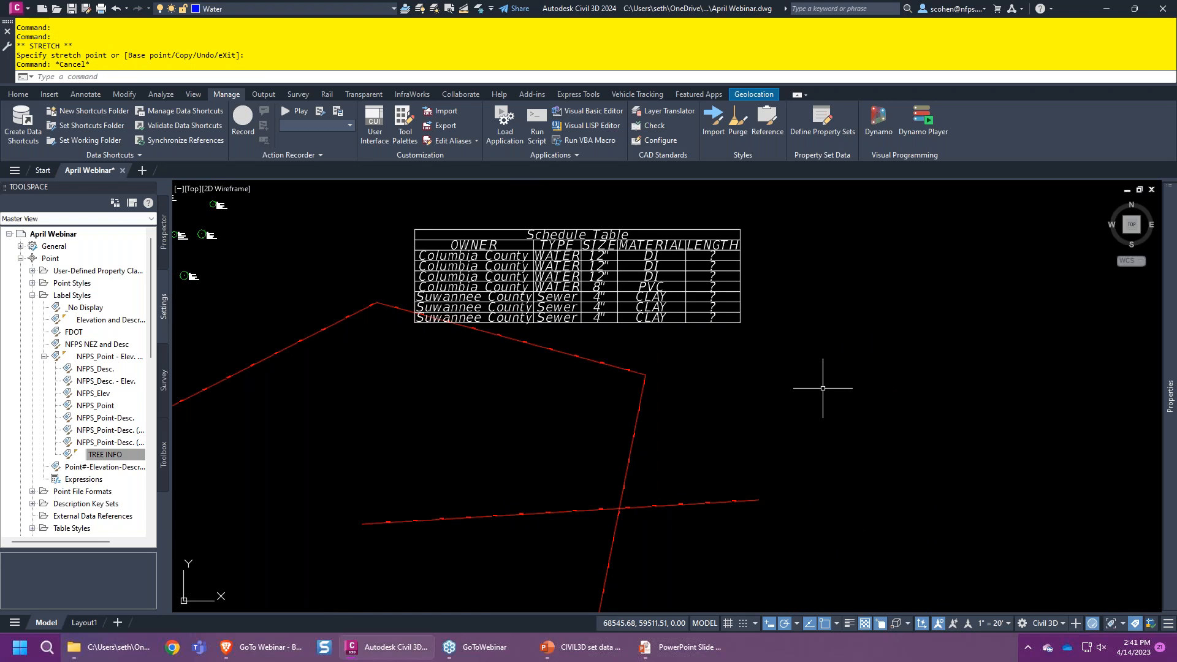
scroll(822, 388, down, 2)
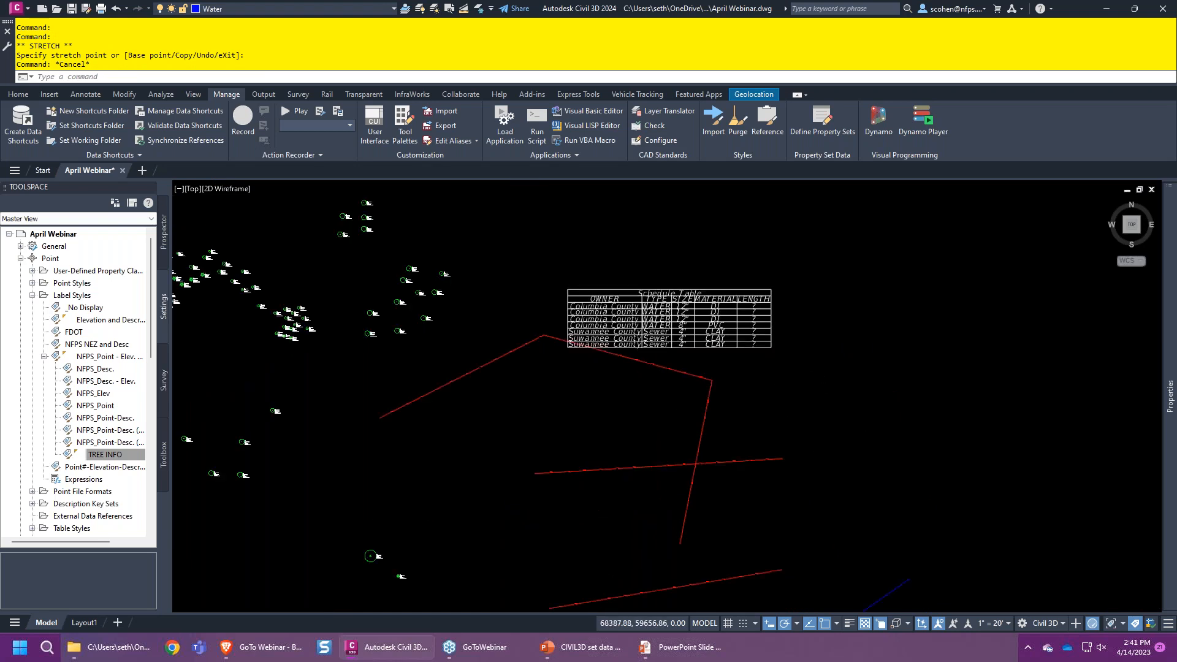
scroll(771, 341, up, 2)
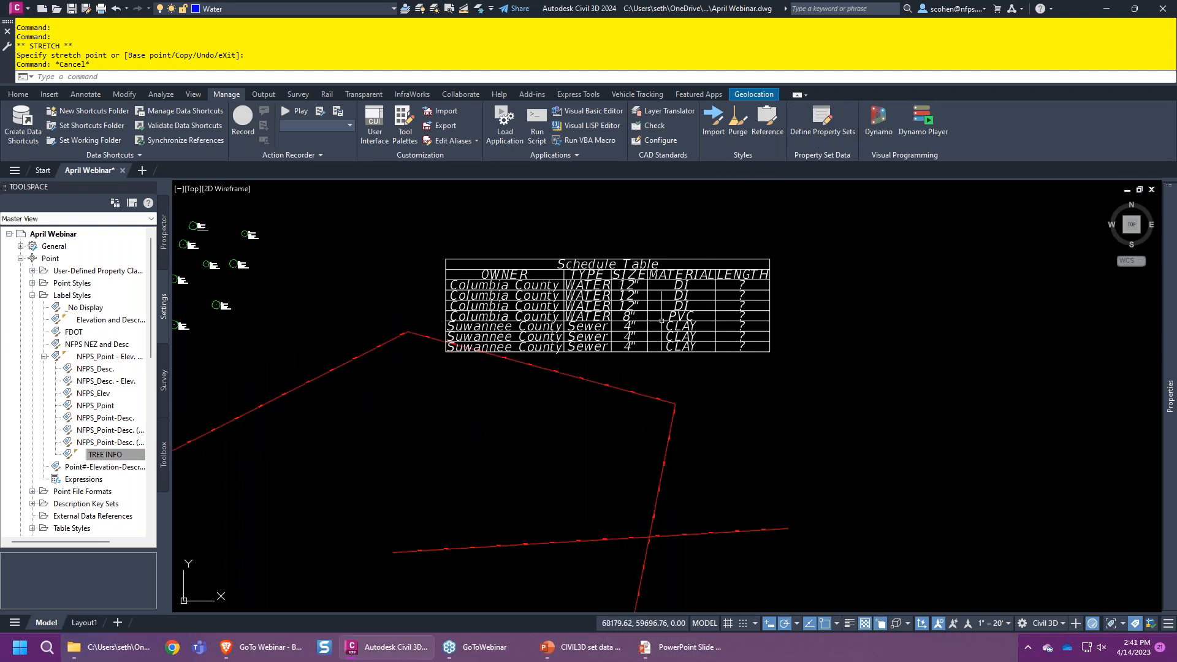
- Copy one sewer pipe to the upper right with CO so the table adds rows
text(CO)
key(Return)
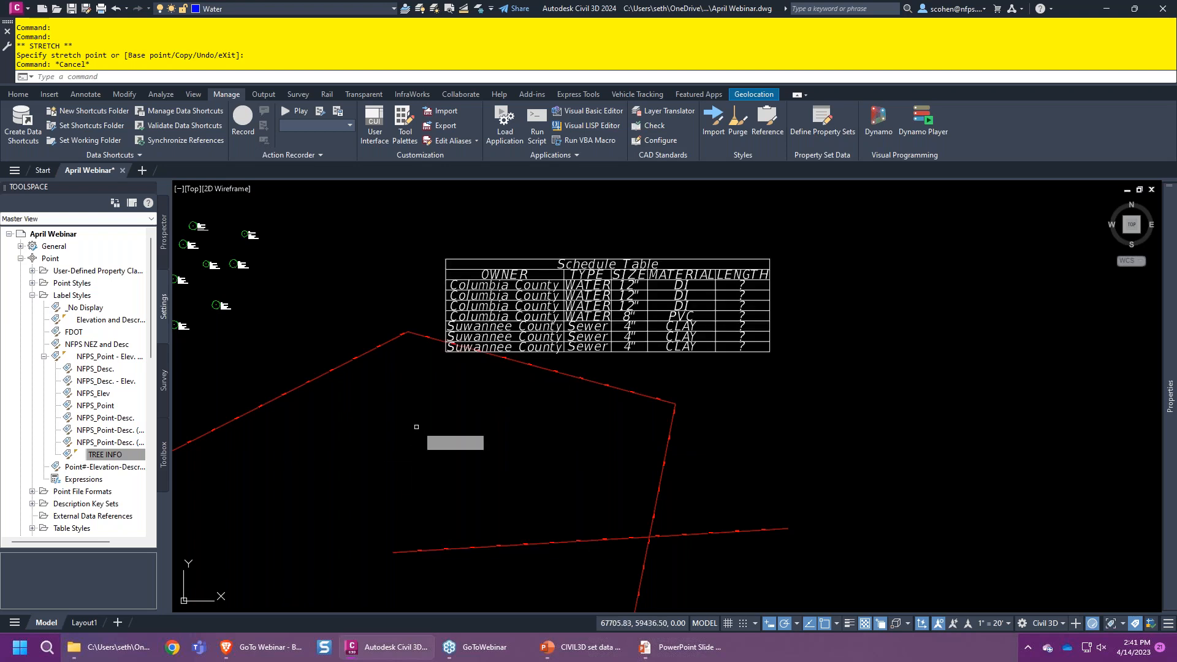
click(638, 373)
click(604, 415)
key(Return)
click(518, 447)
click(986, 234)
middle_drag(993, 353, 678, 350)
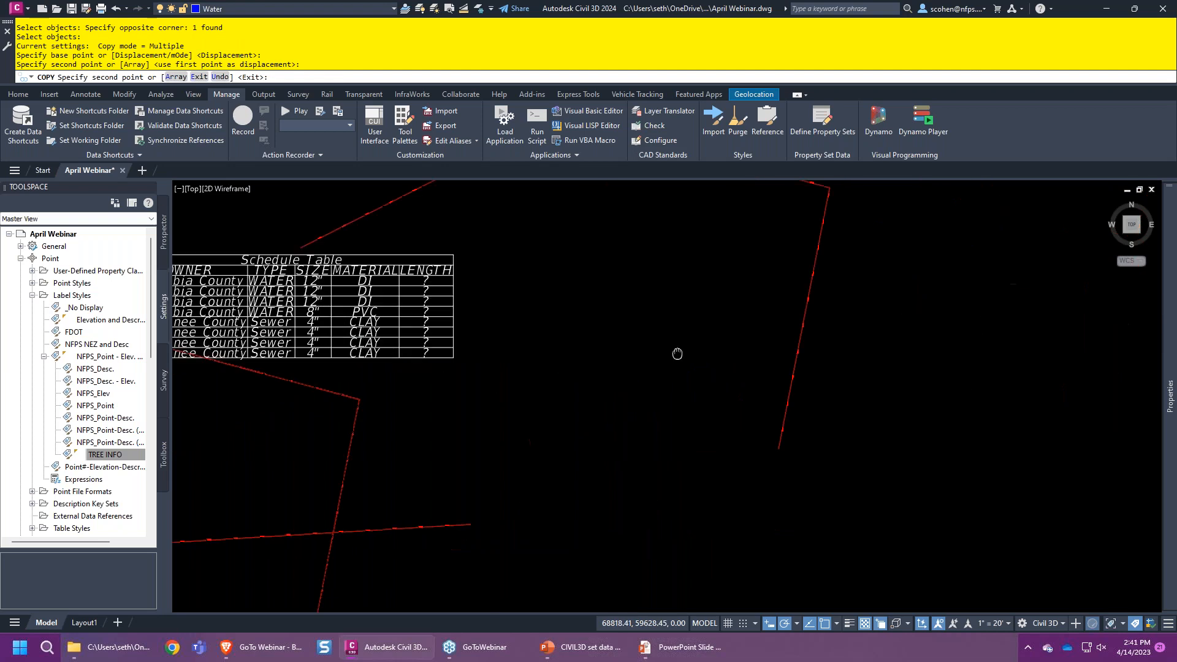
middle_drag(604, 394, 893, 407)
key(Escape)
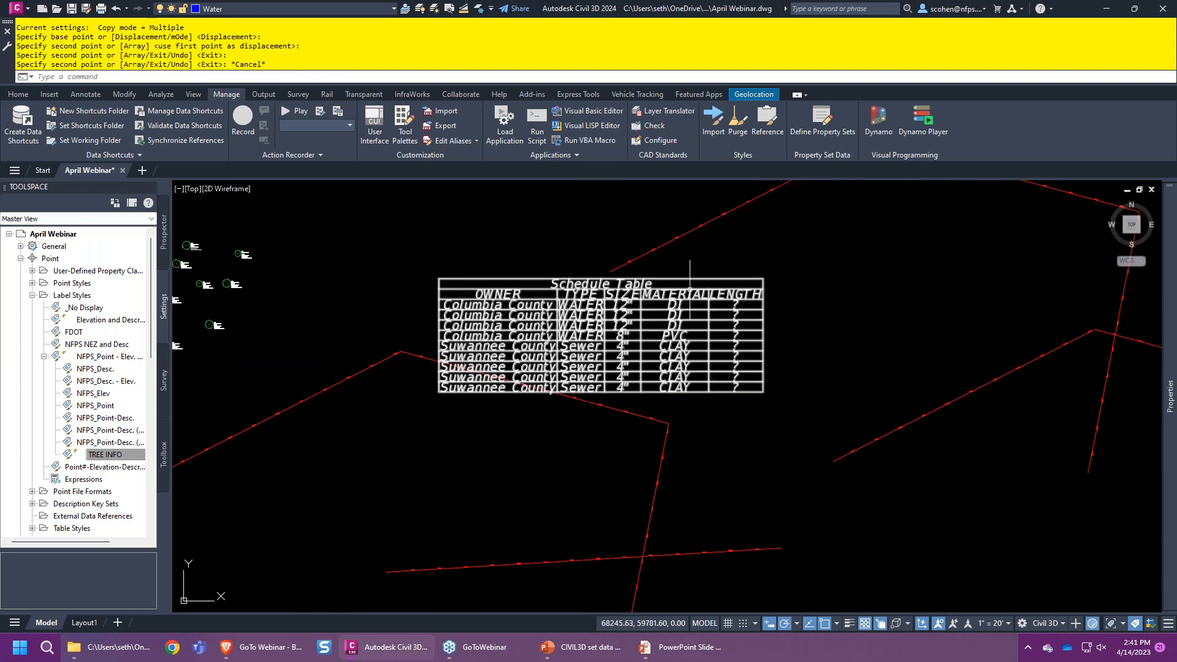
- Open the EX UTILITIES schedule table style in the Style Manager
click(822, 120)
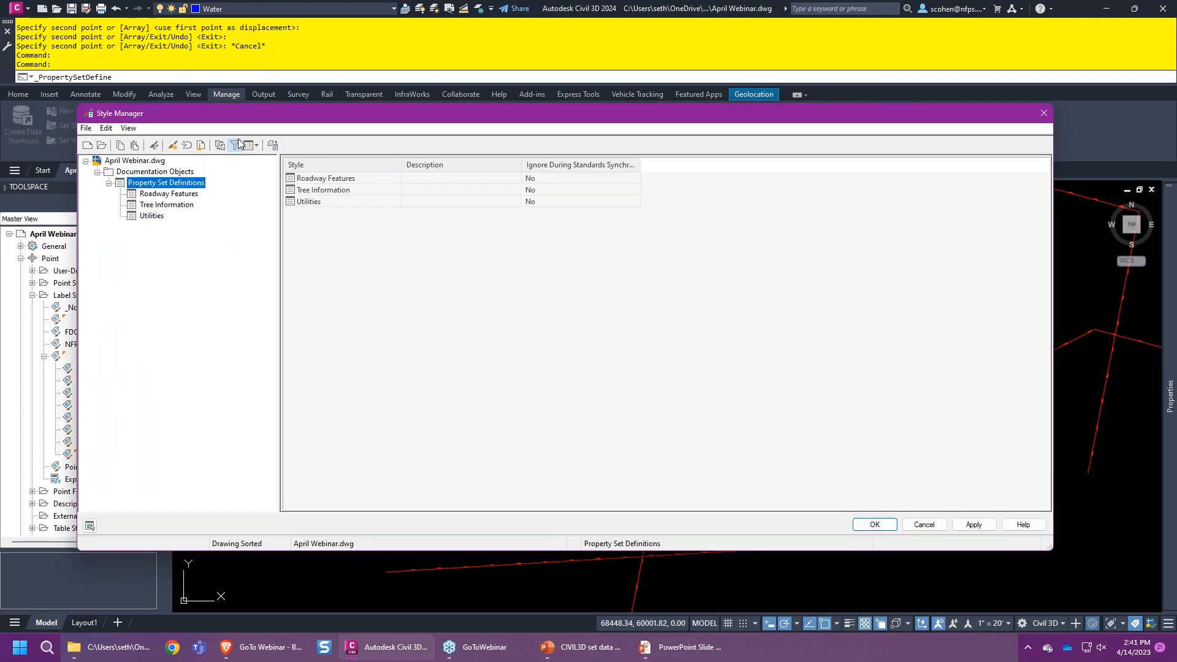
click(235, 146)
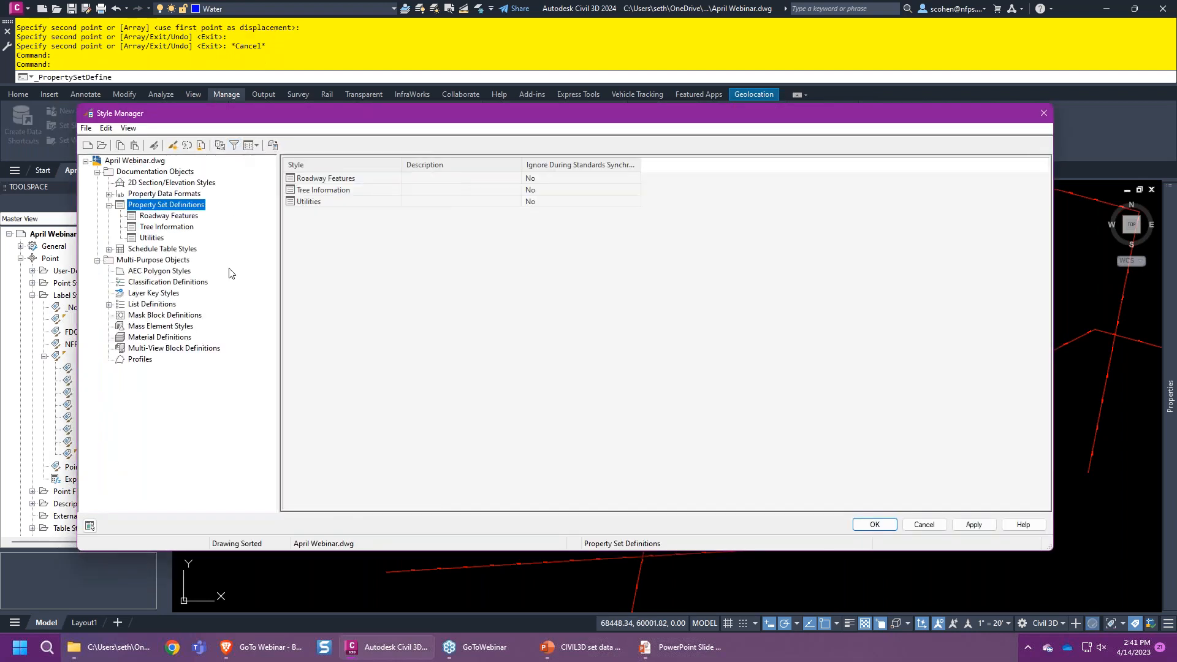
click(109, 249)
click(159, 260)
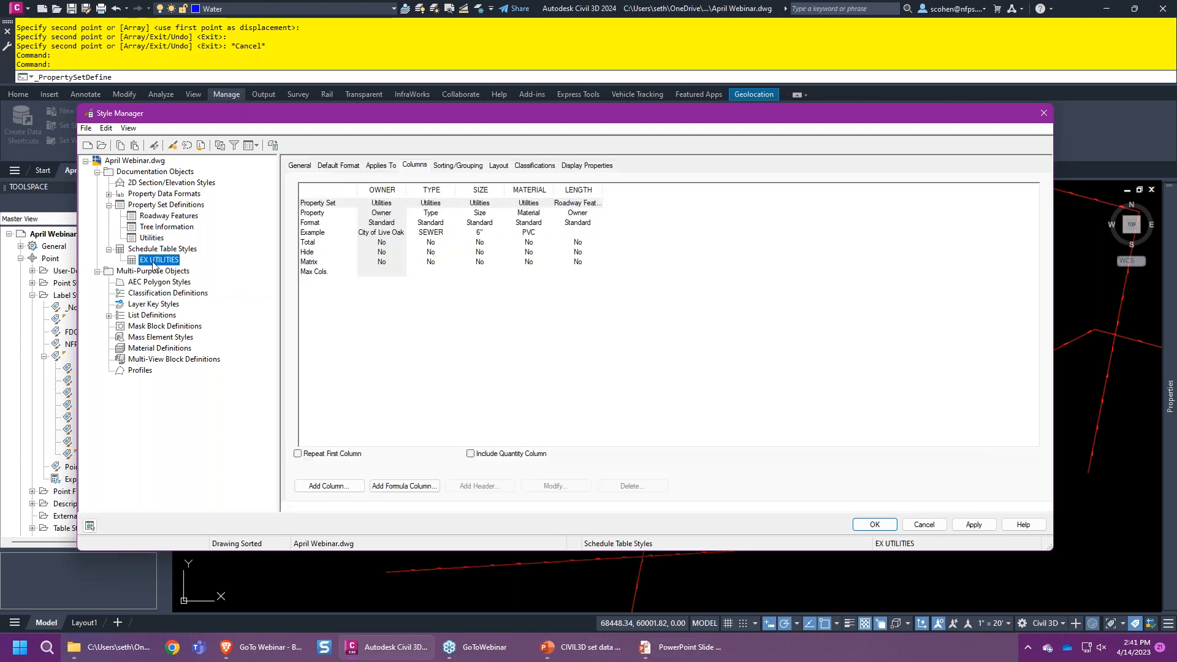
- Increase the default format's cell gap from 0.01 to 0.02
click(338, 162)
click(347, 167)
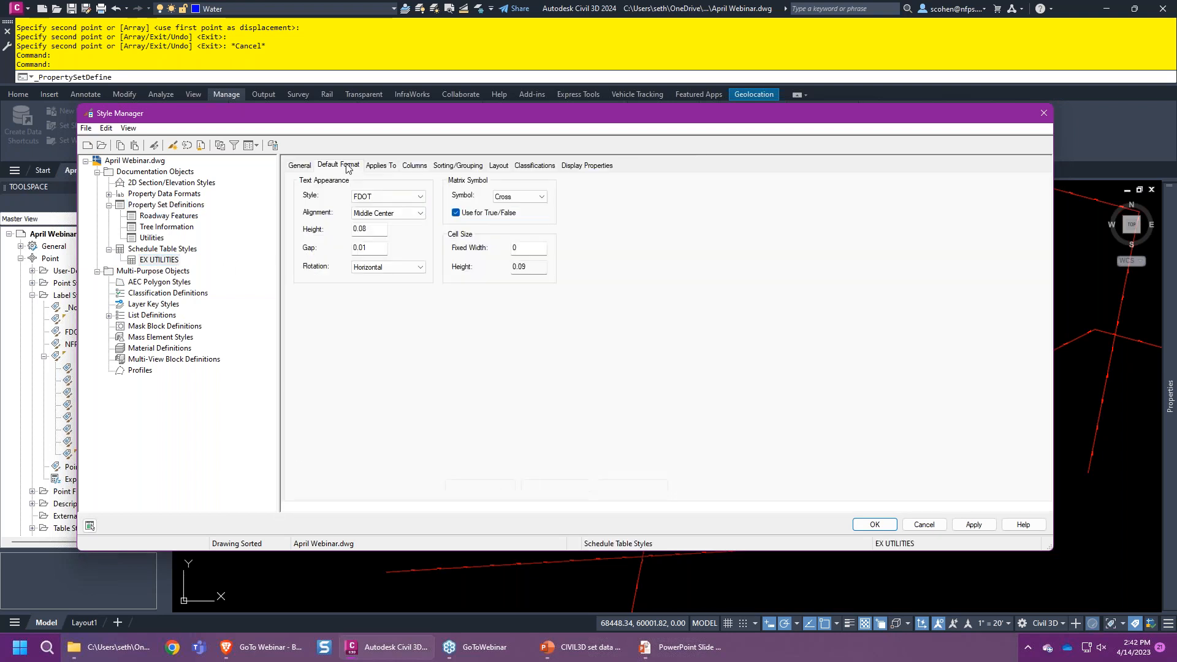
double_click(382, 247)
text(.02)
click(972, 526)
drag(668, 121, 549, 136)
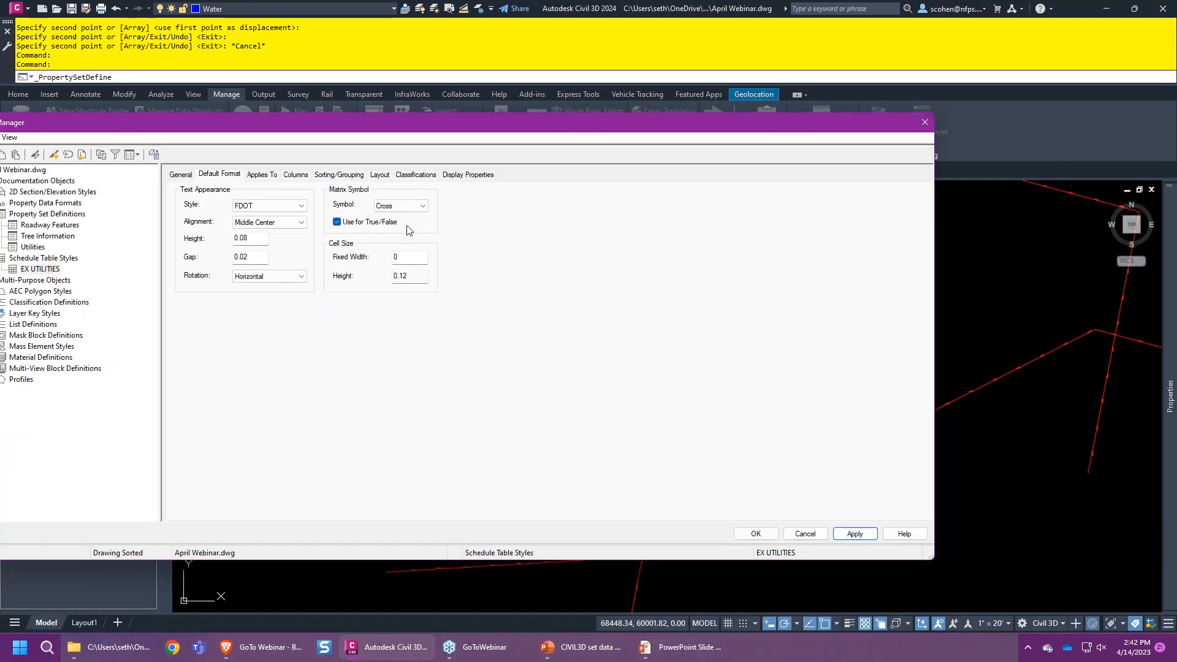
- Review the Applies To list, then select the LENGTH column in the Columns tab
click(256, 176)
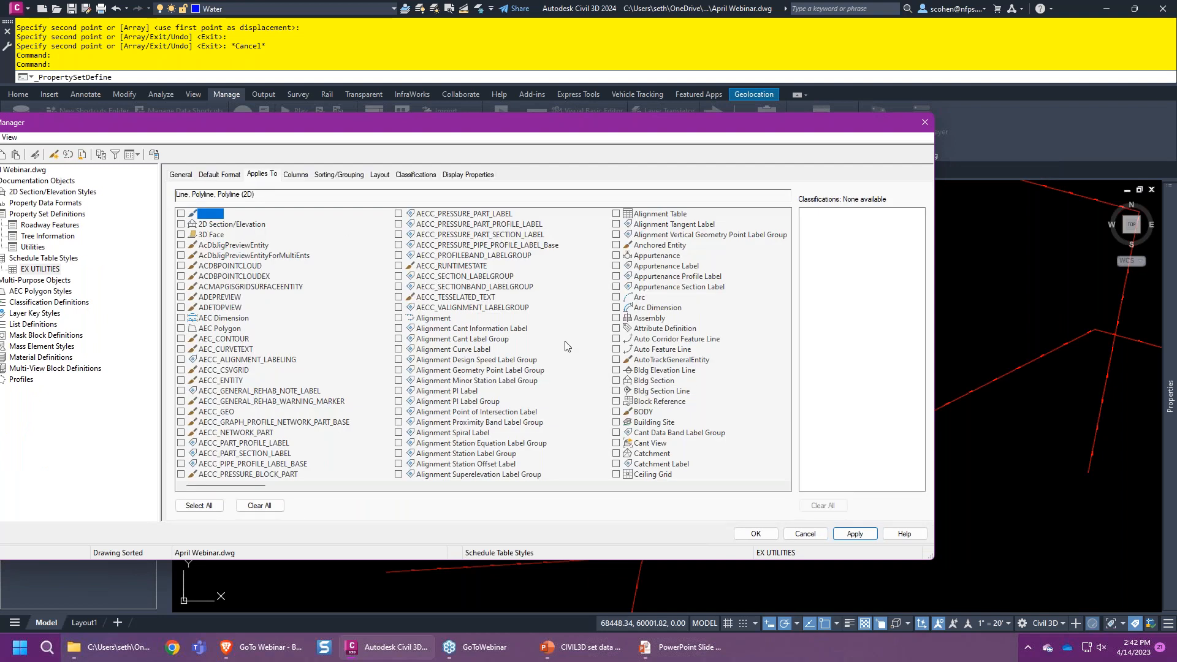
scroll(625, 319, down, 5)
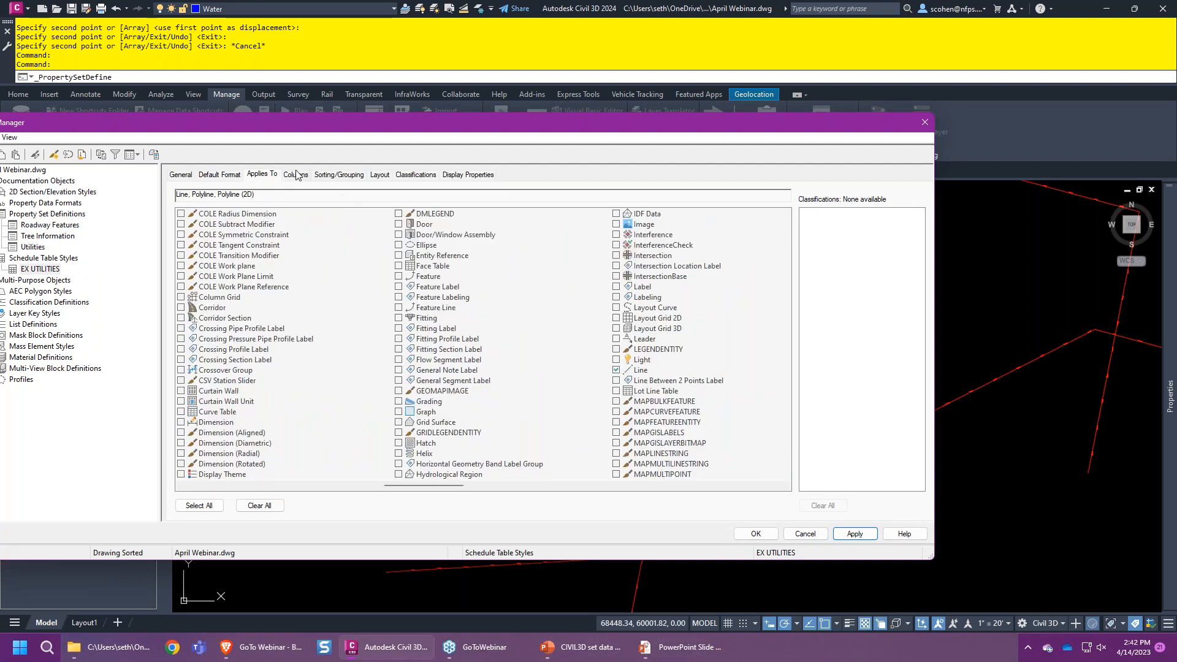
click(296, 175)
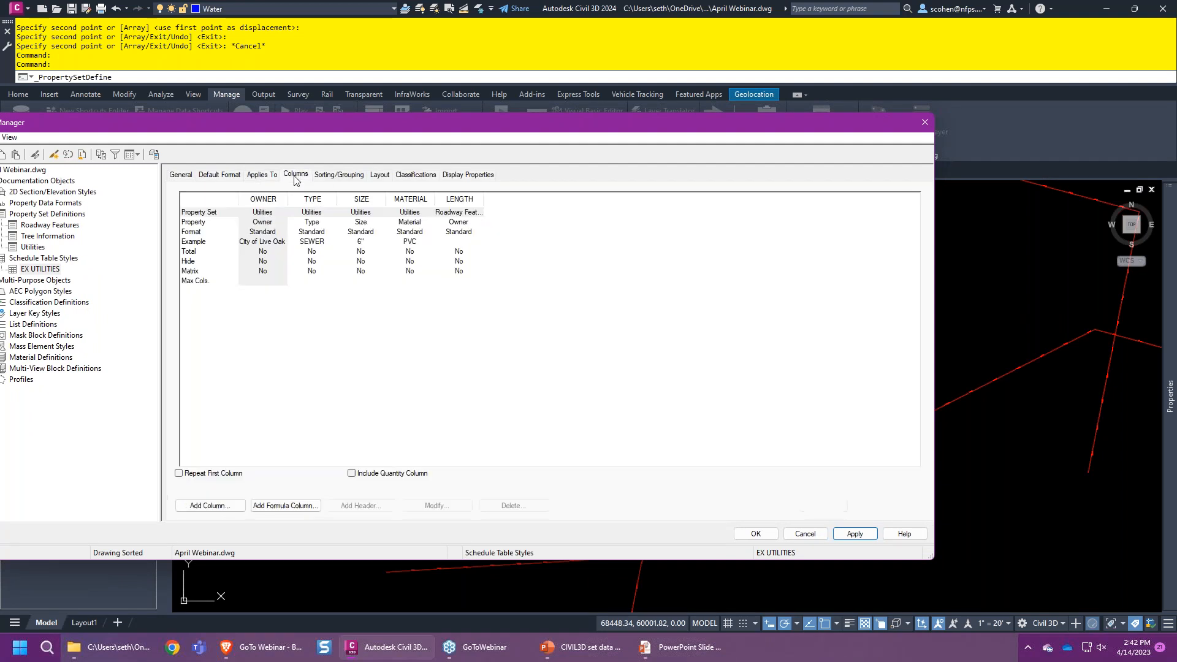
click(468, 215)
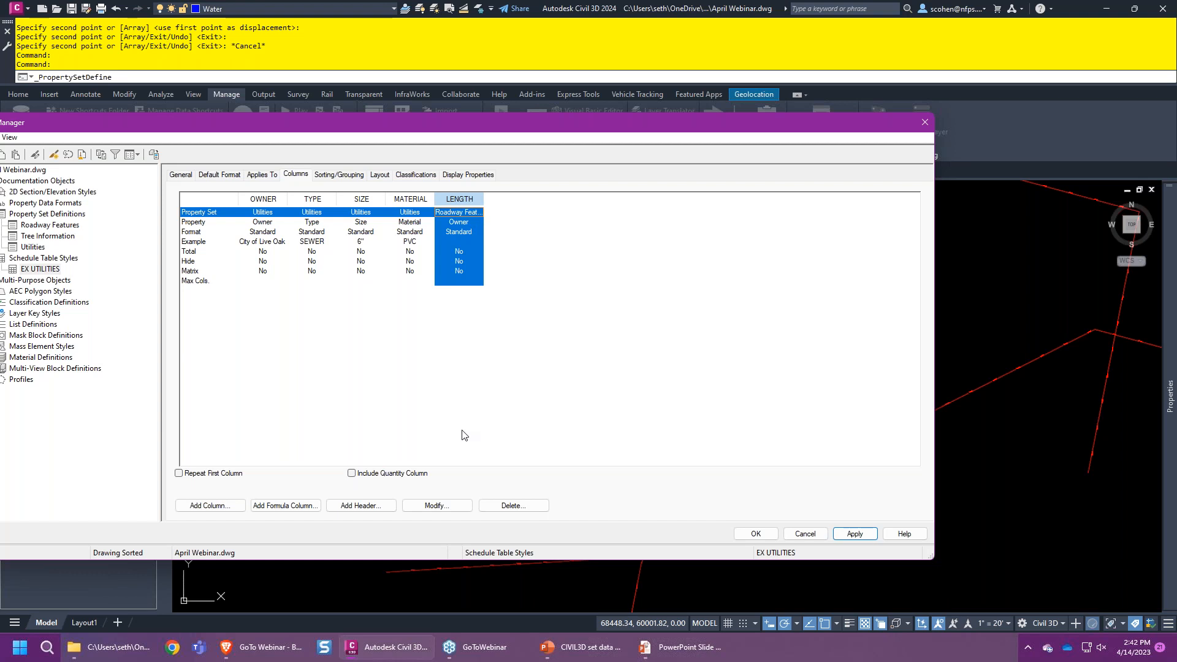
- Replace the Roadway Features LENGTH column with a Utilities Length column after MATERIAL
click(512, 504)
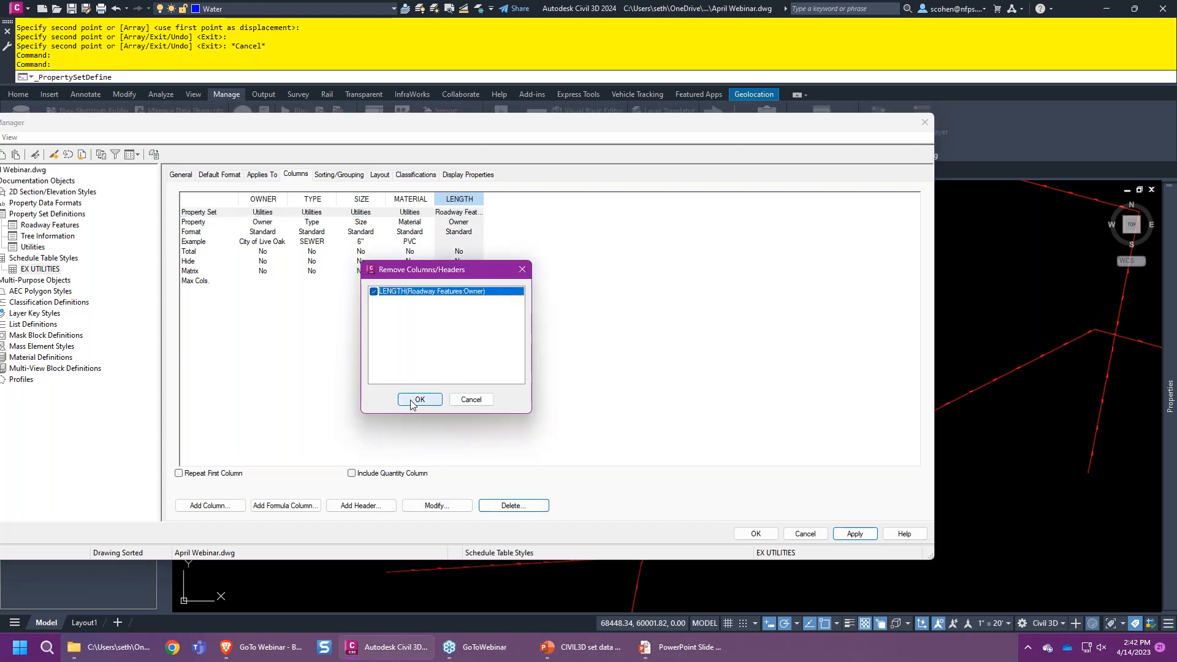
click(408, 403)
click(219, 505)
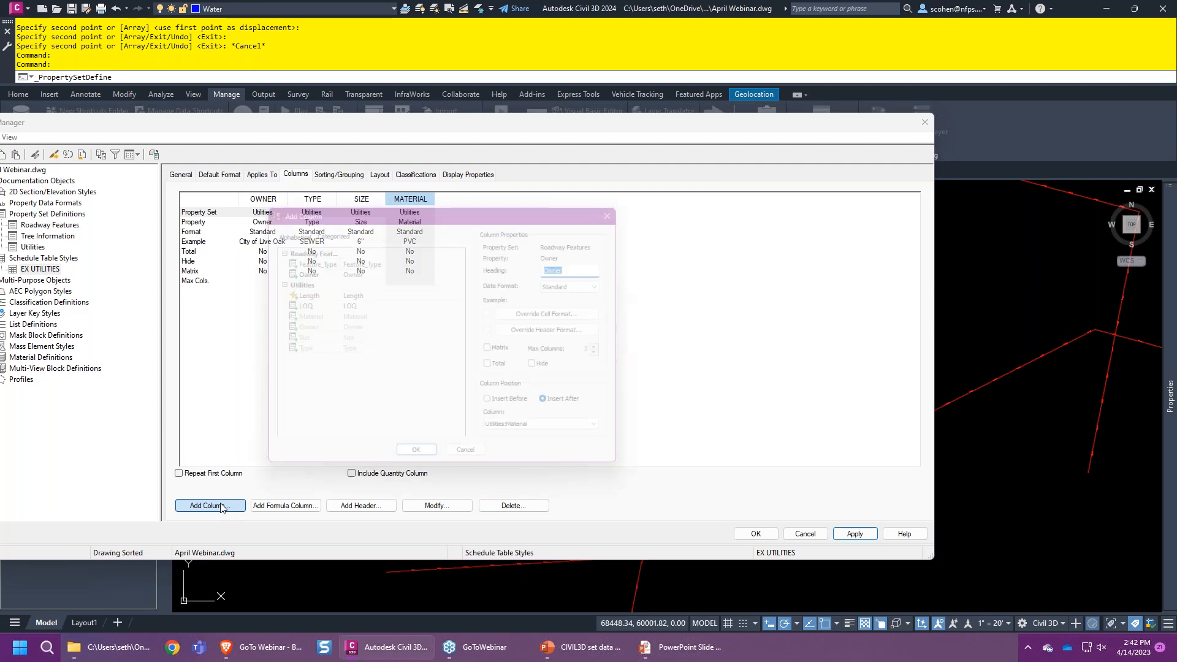
click(316, 294)
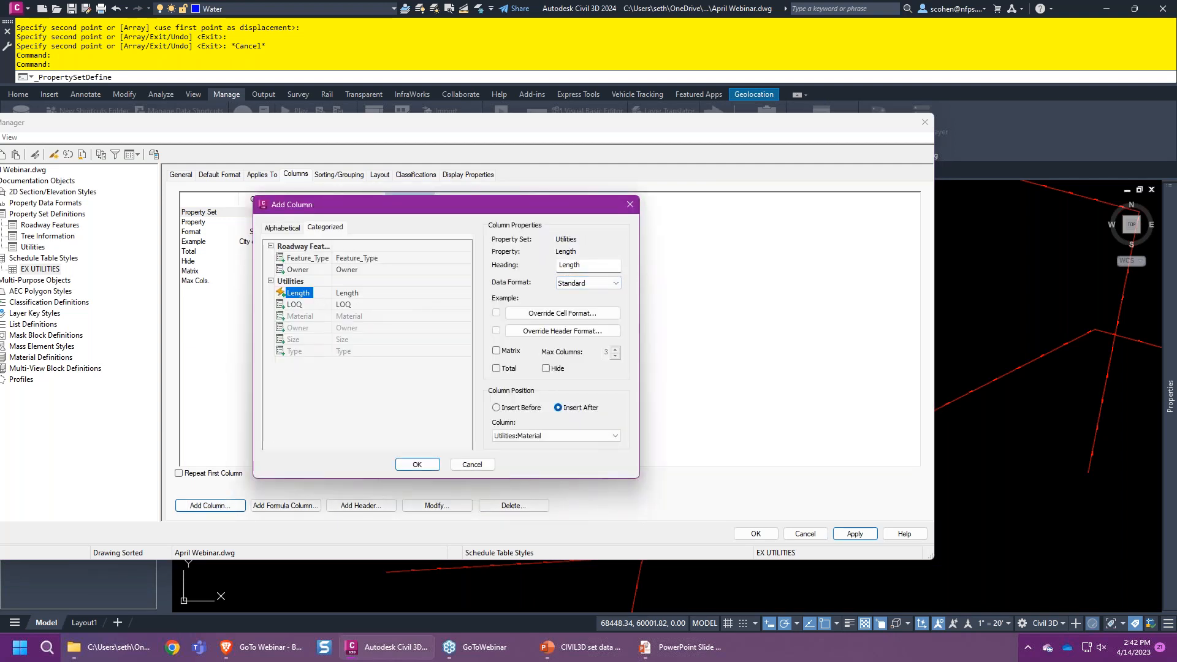
double_click(600, 268)
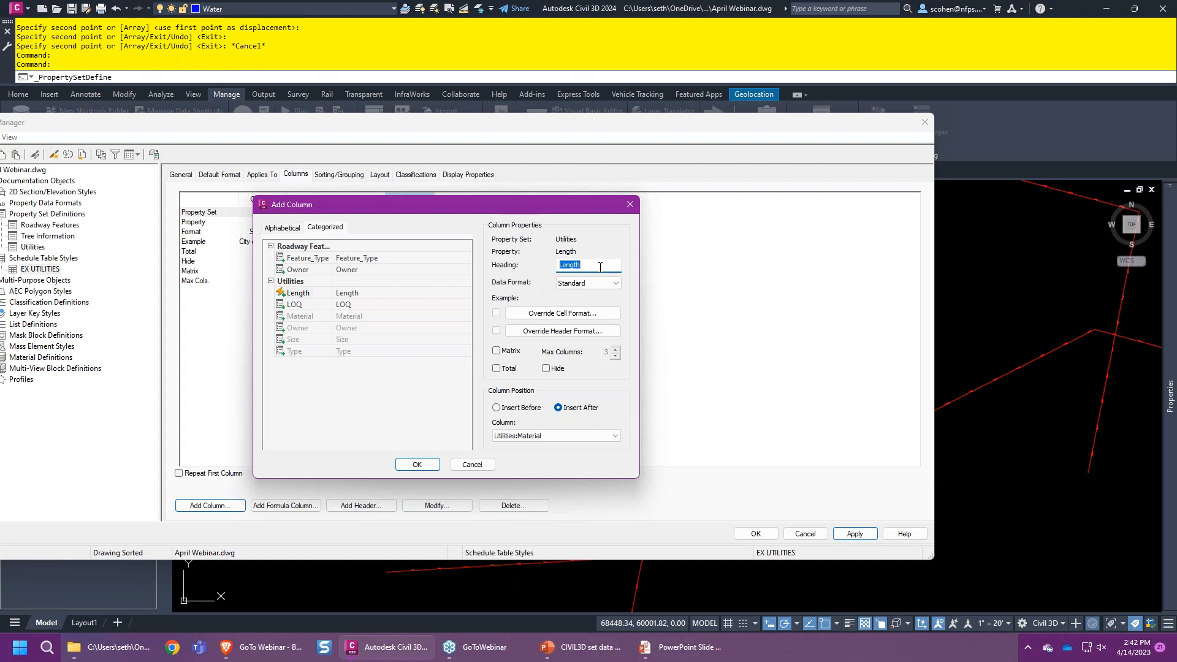
text(LENGTH)
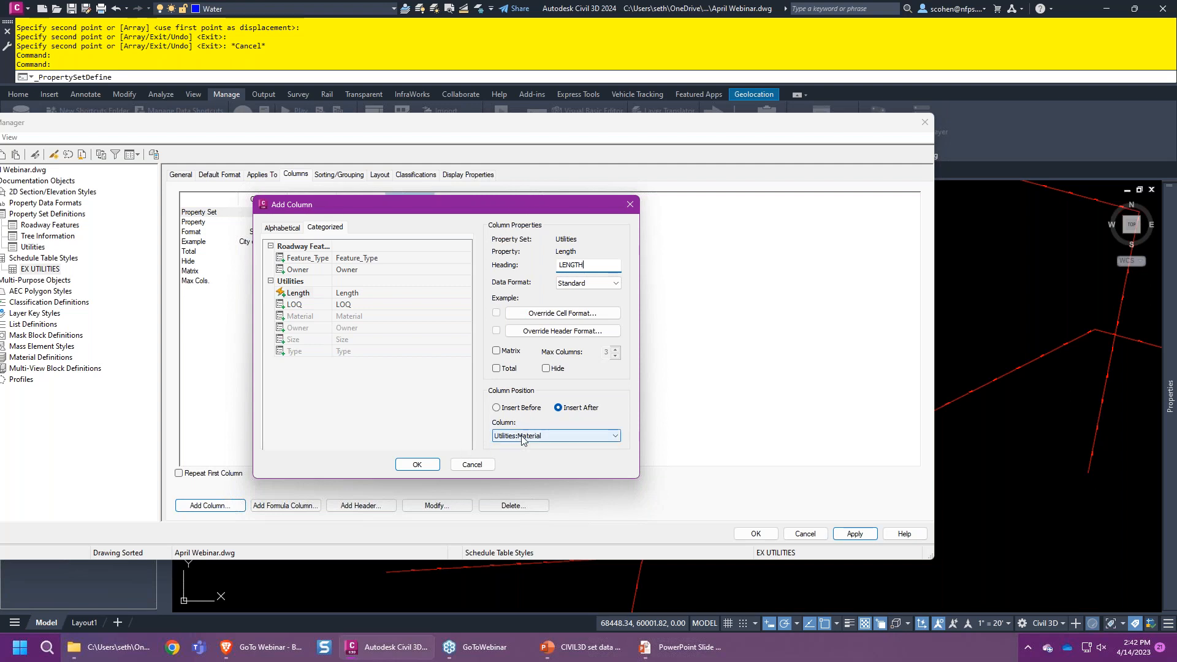
click(416, 464)
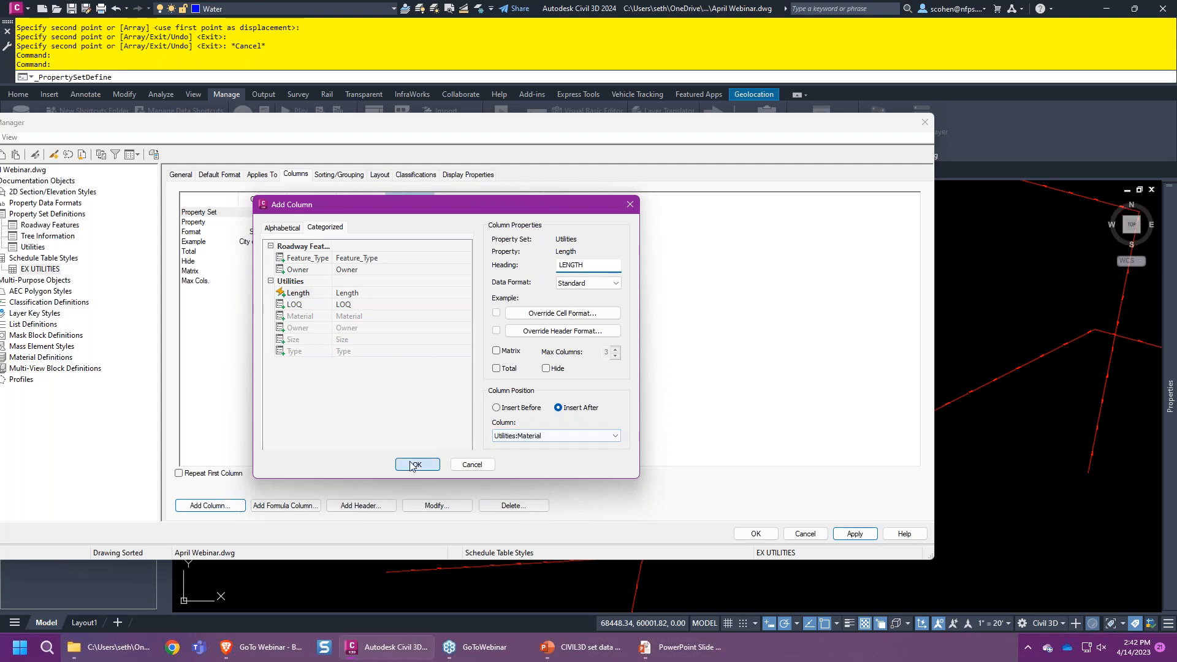
click(756, 533)
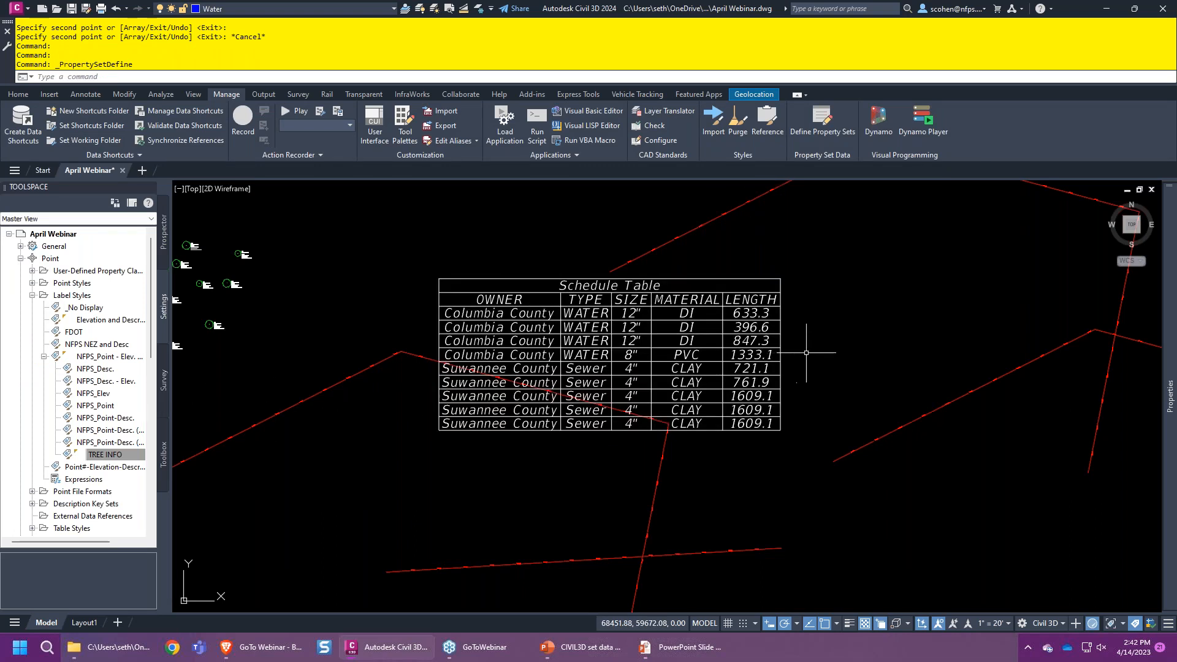
- Update the schedule table to refresh its values
middle_drag(813, 355, 735, 337)
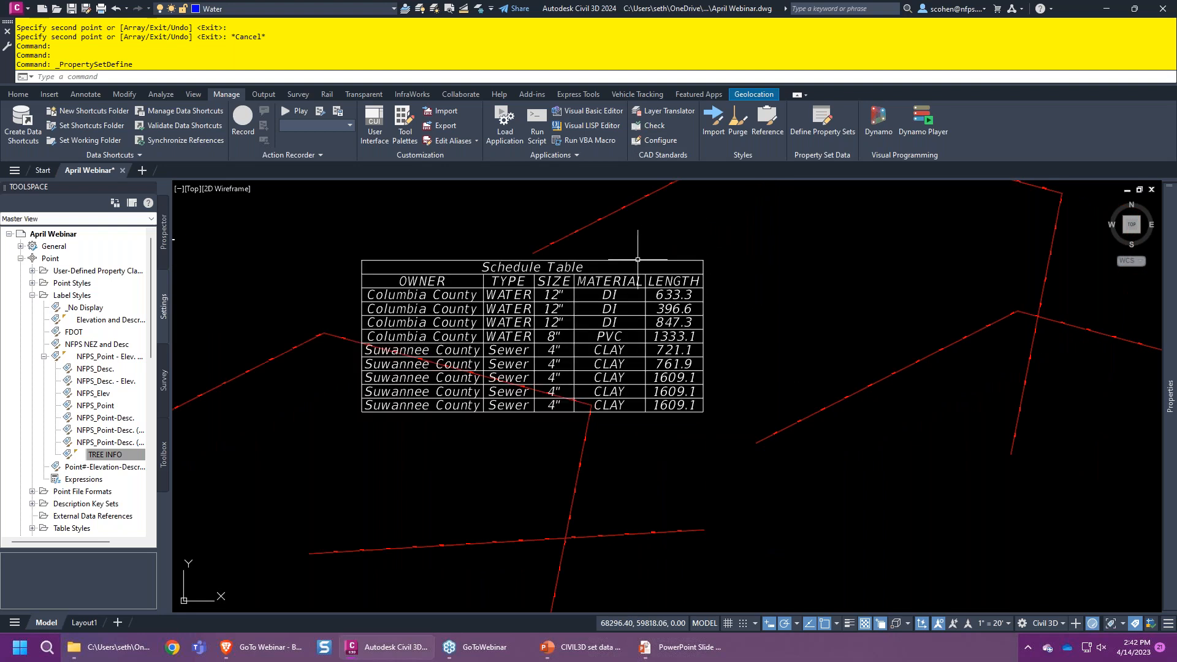
click(636, 260)
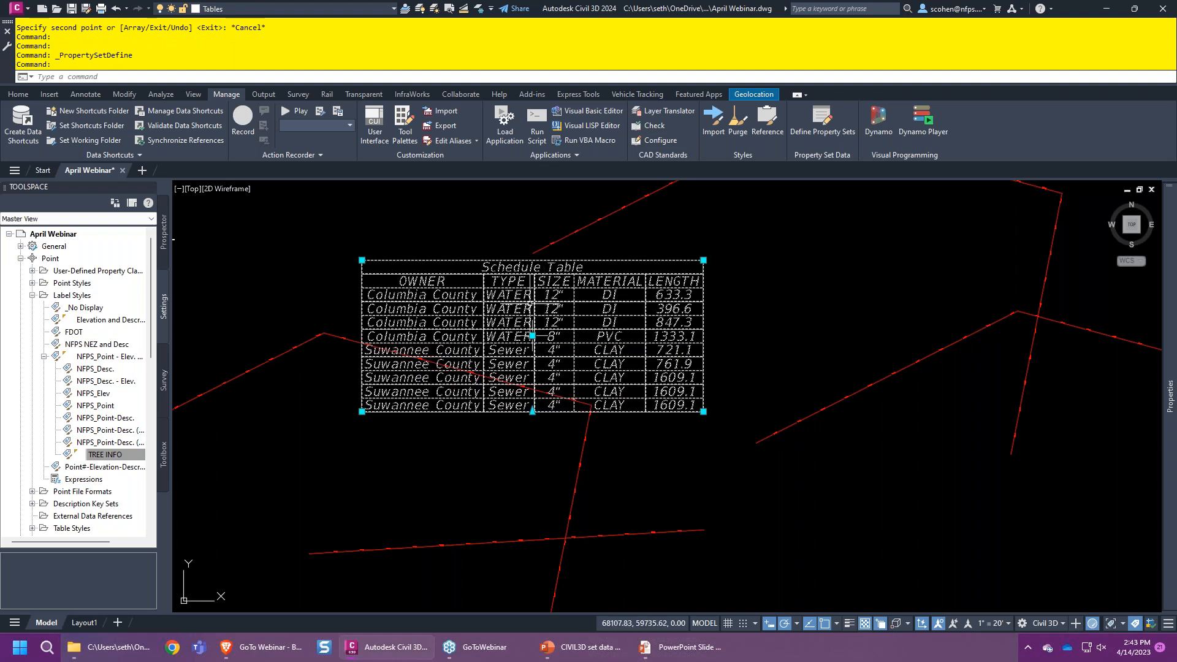
right_click(484, 312)
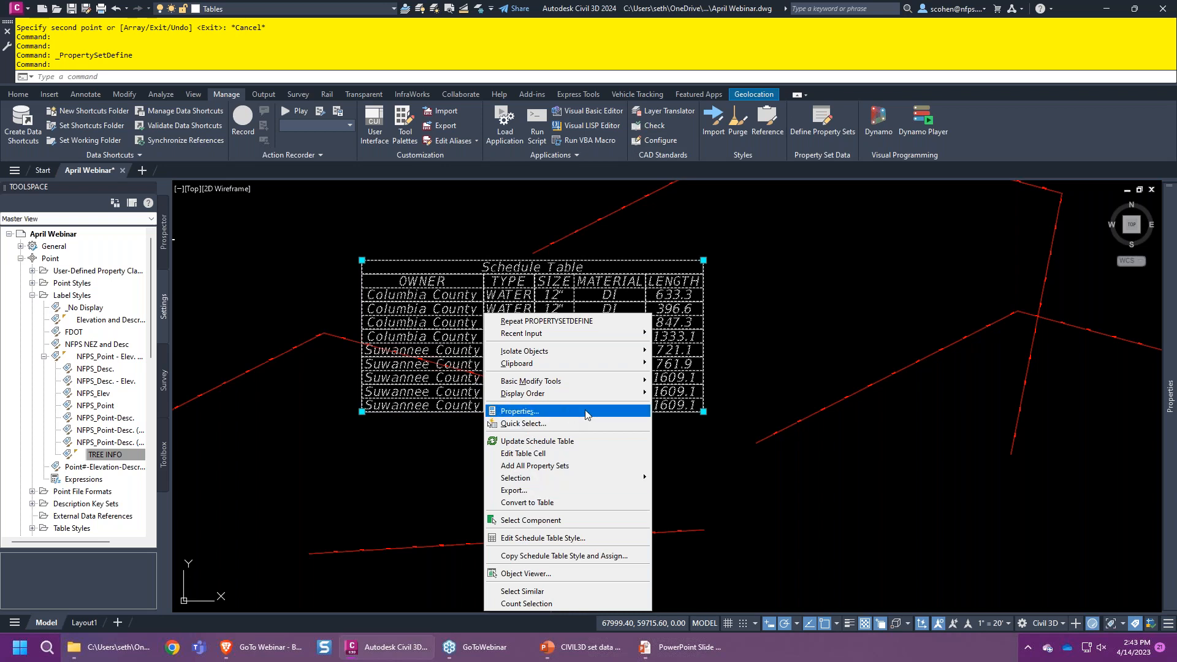
click(584, 441)
key(Escape)
key(Escape)
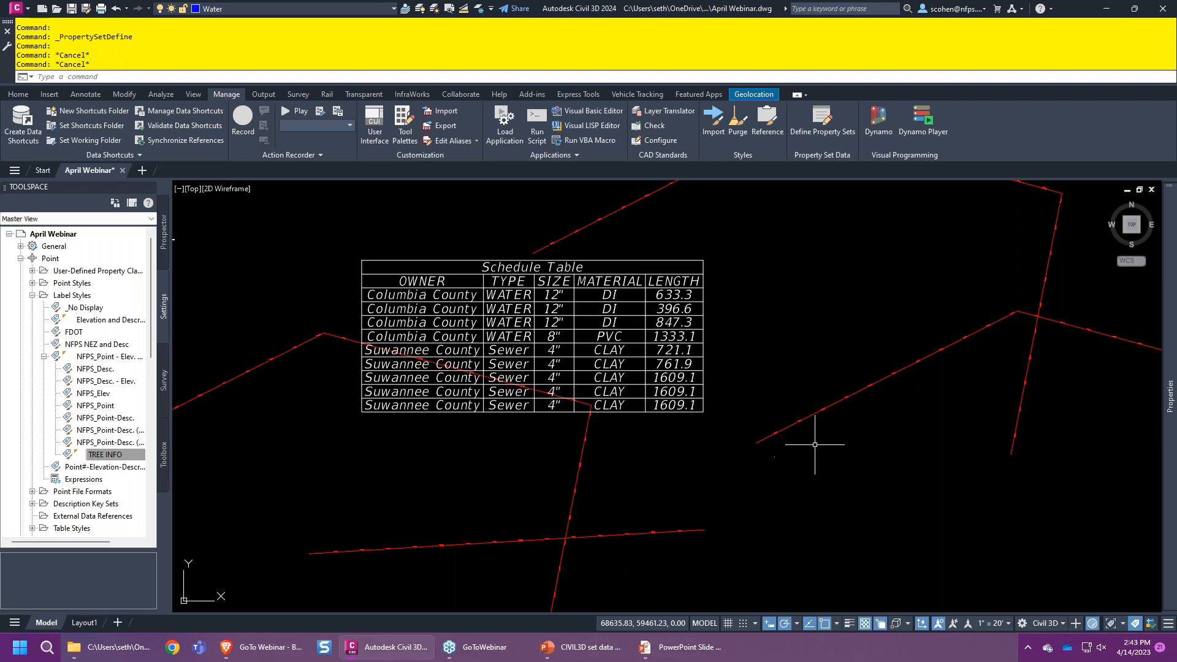
- Grip-stretch the right sewer line's lower end down-right so its row reads 2139.4
scroll(821, 429, down, 3)
click(933, 434)
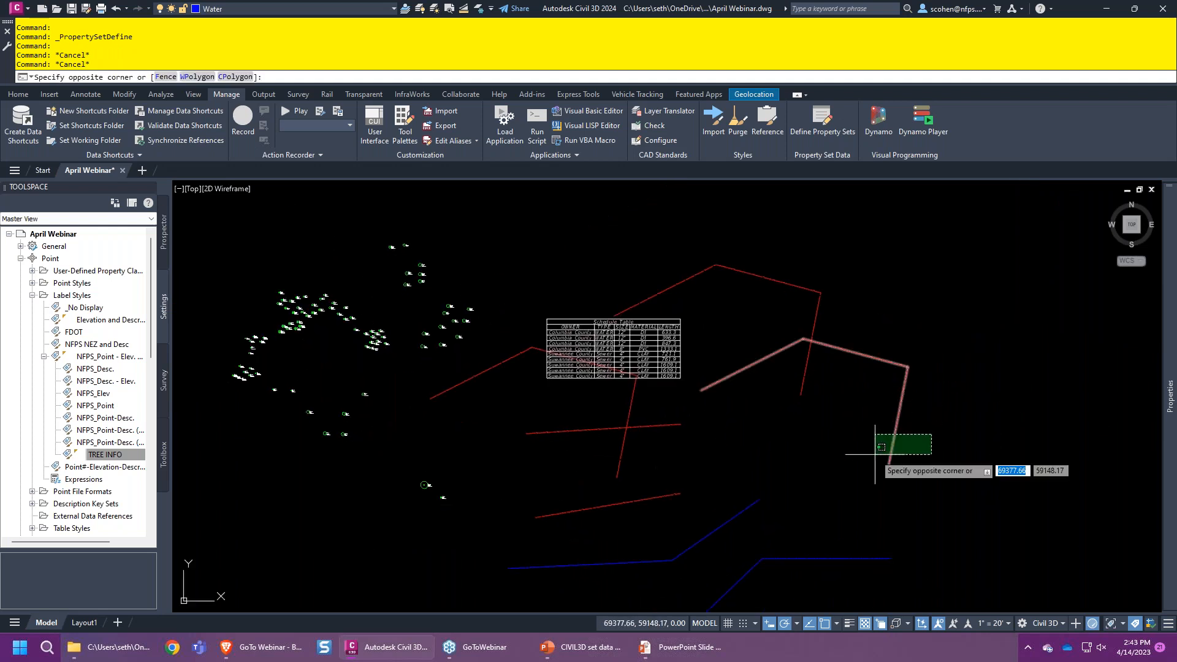
click(875, 453)
click(887, 468)
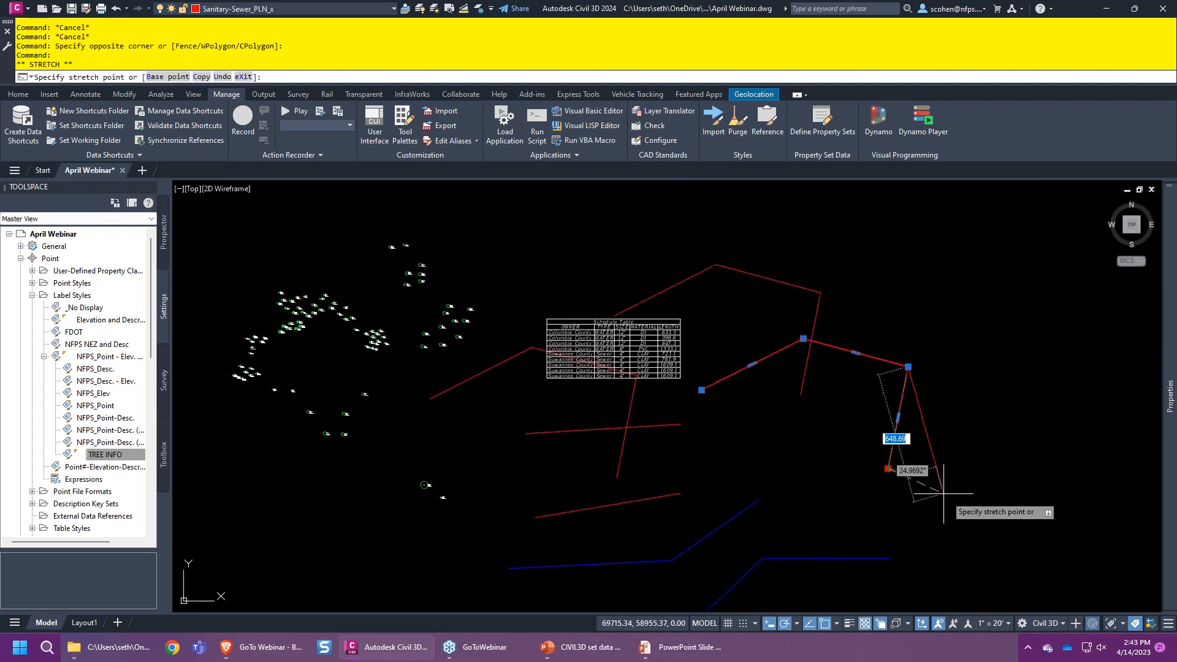
click(1040, 532)
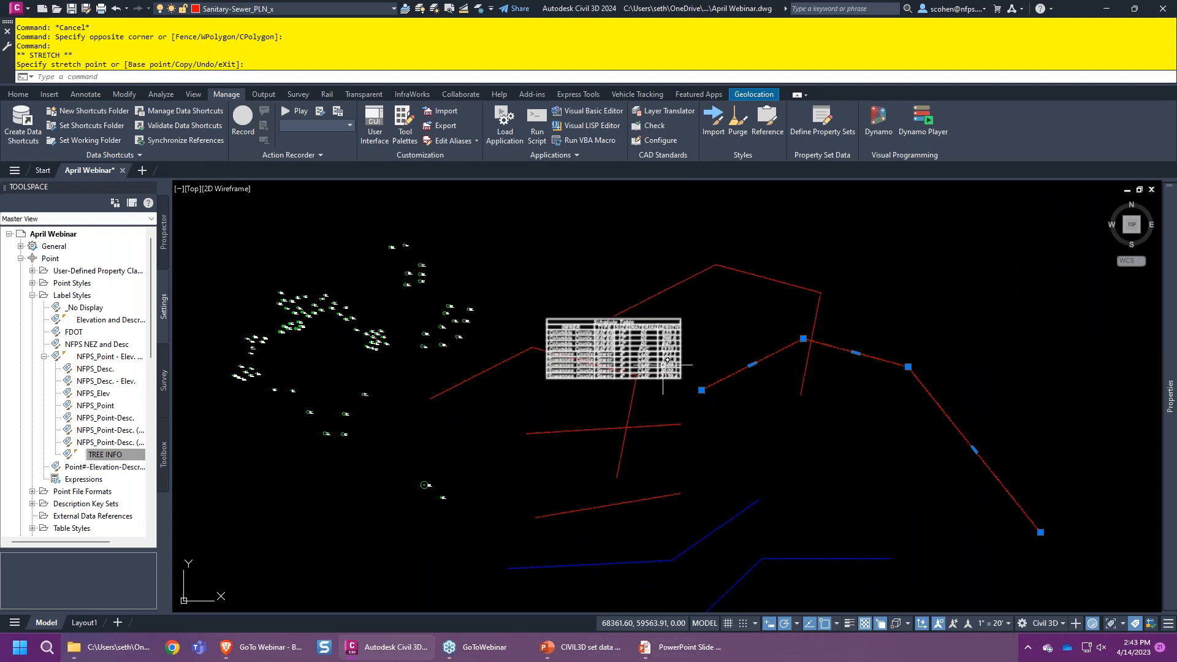
scroll(667, 368, up, 5)
key(Escape)
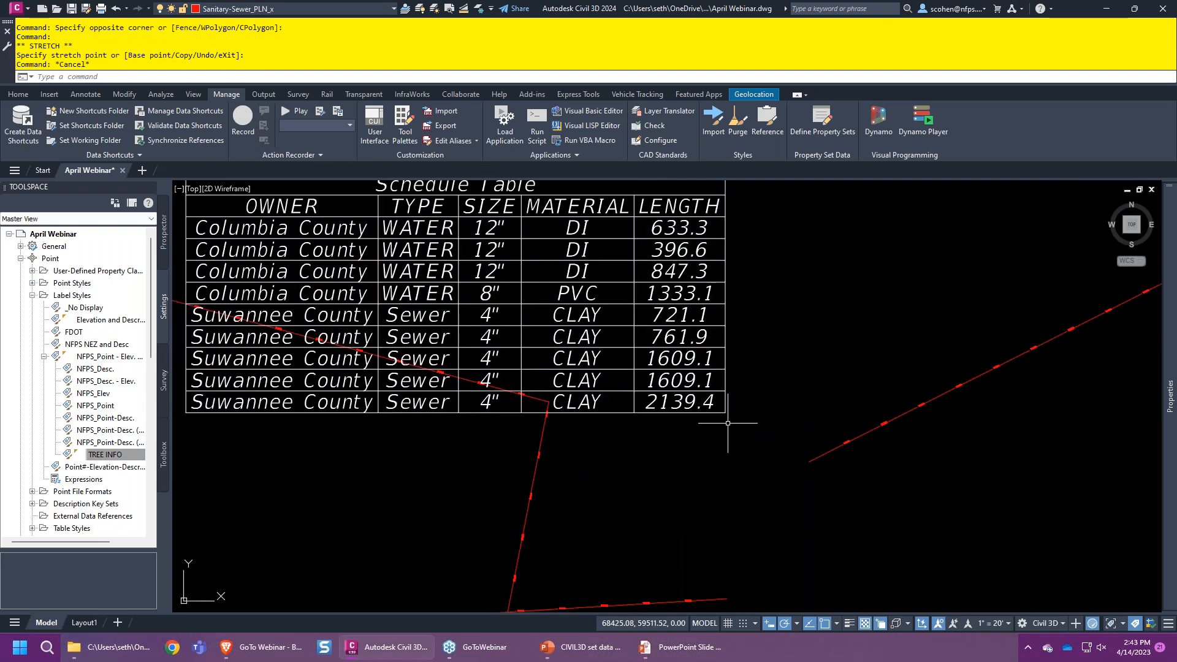
scroll(711, 435, down, 4)
scroll(690, 447, up, 2)
middle_drag(690, 447, 747, 424)
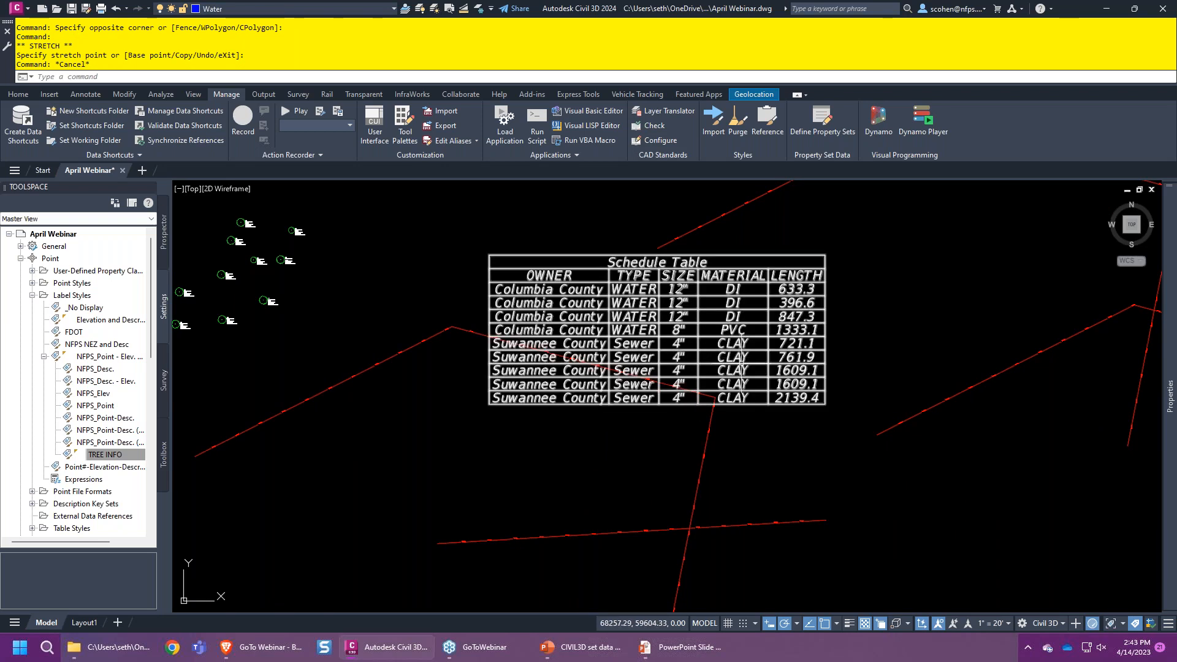
- Reopen Define Property Sets with all style categories shown
click(819, 119)
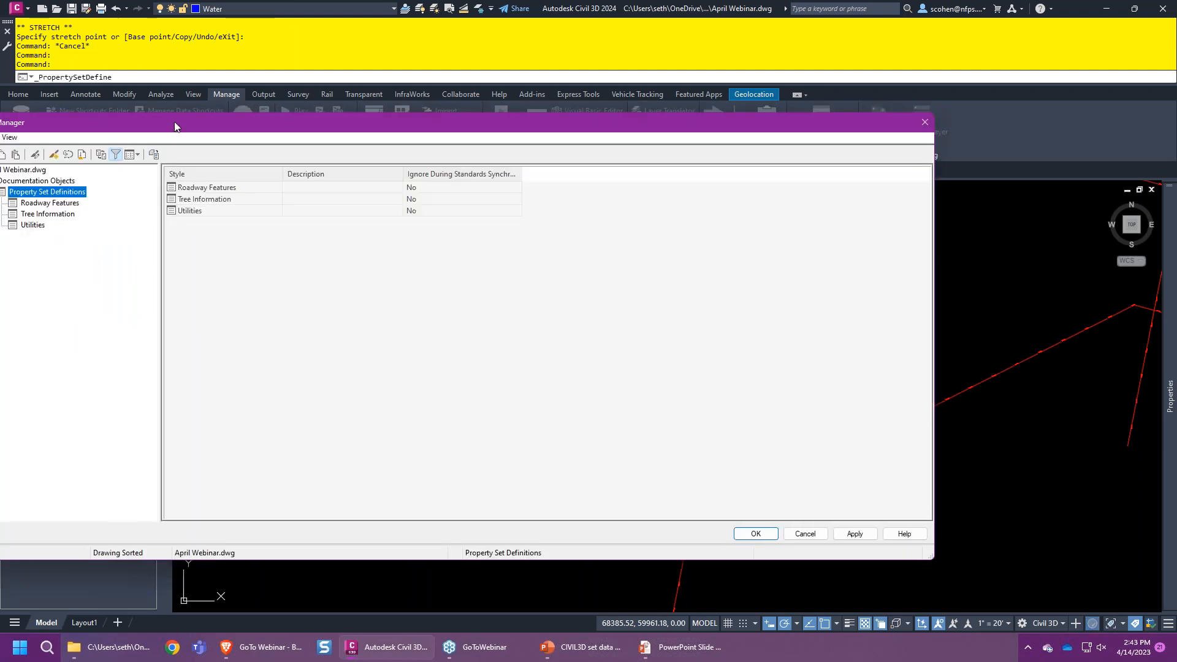
drag(175, 126, 280, 116)
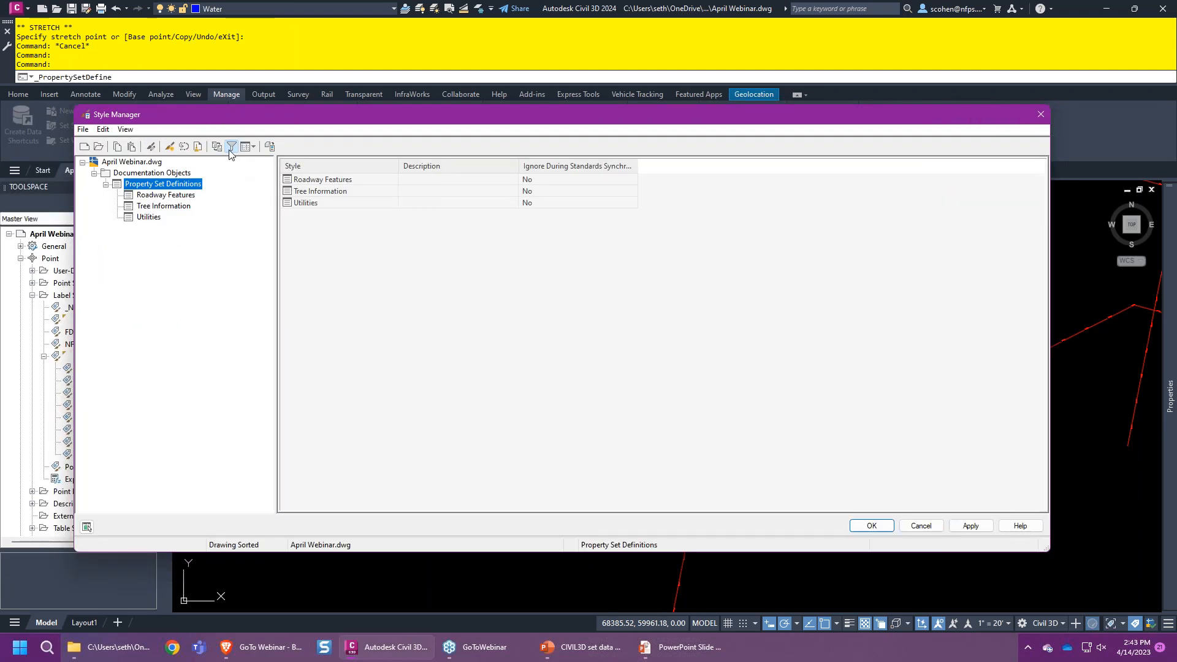
click(230, 149)
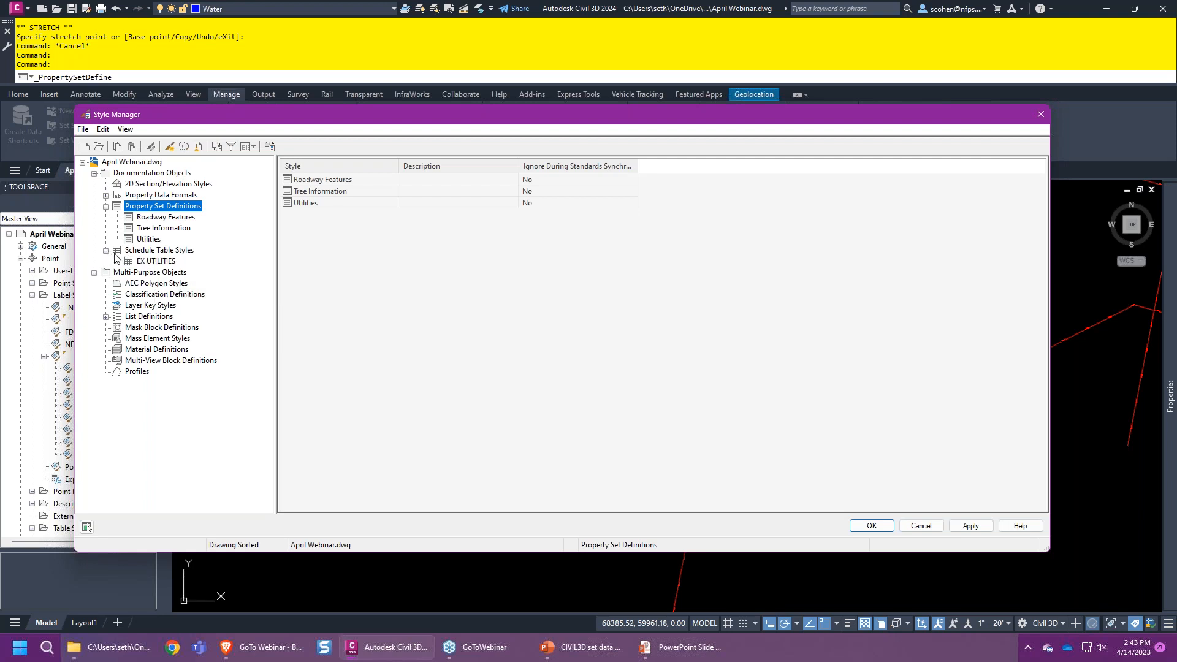
- In EX UTILITIES Sorting/Grouping, add Utilities:Owner and group rows by it
click(147, 261)
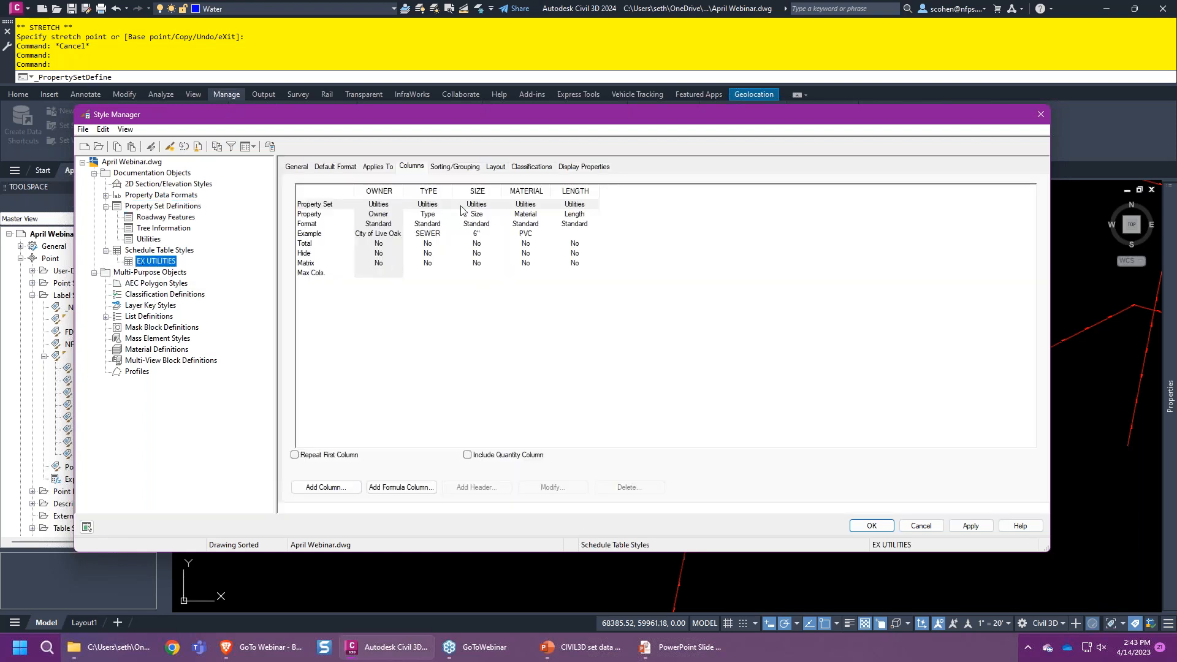
click(456, 167)
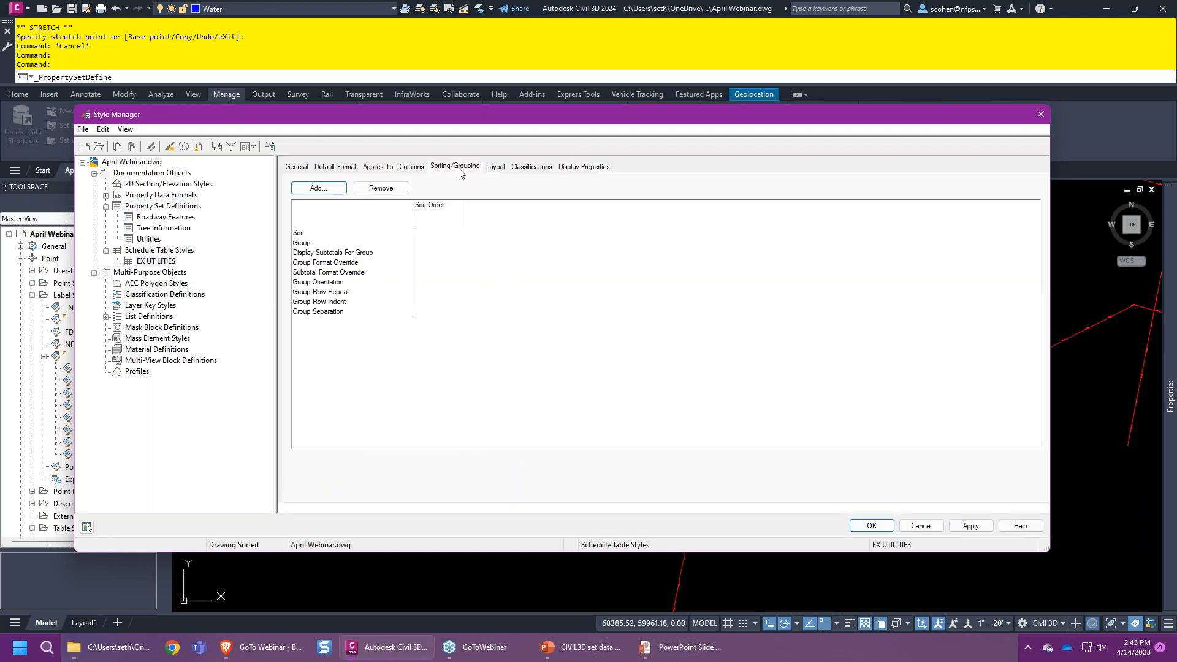
click(314, 188)
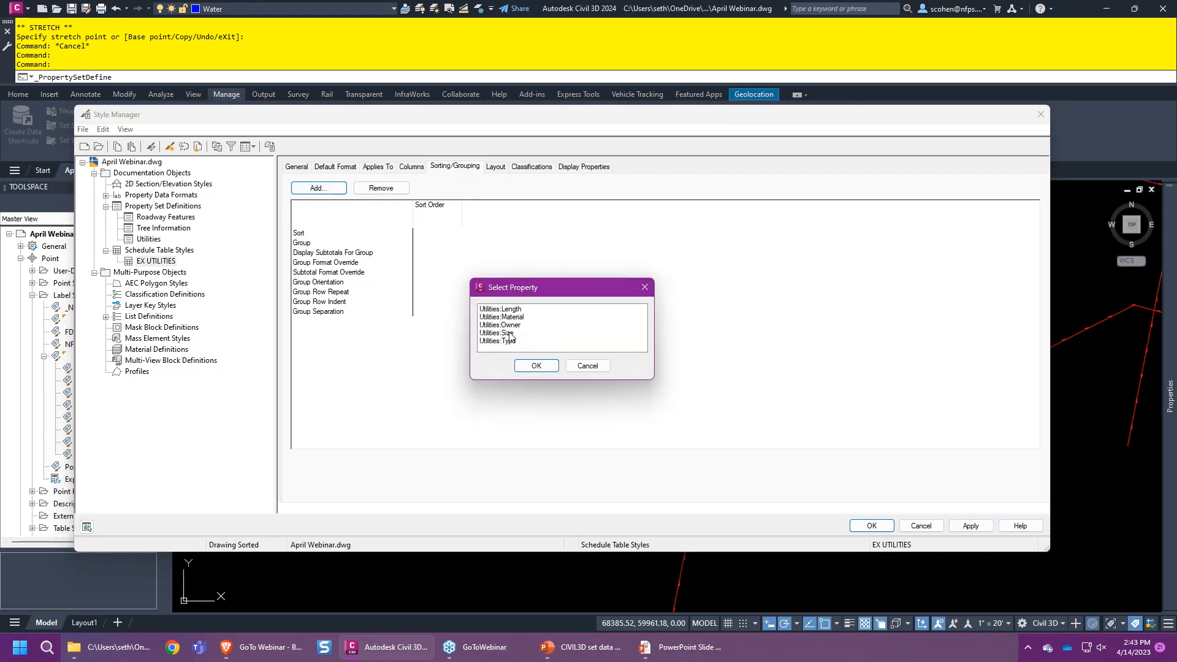
click(512, 326)
click(530, 362)
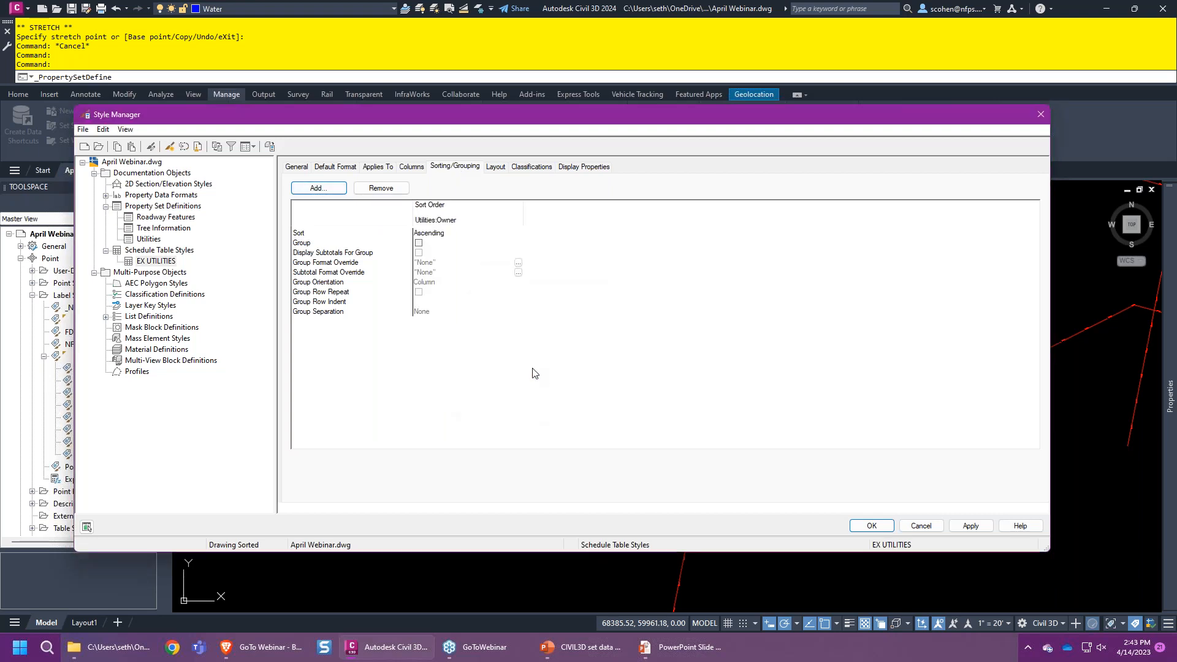
click(418, 243)
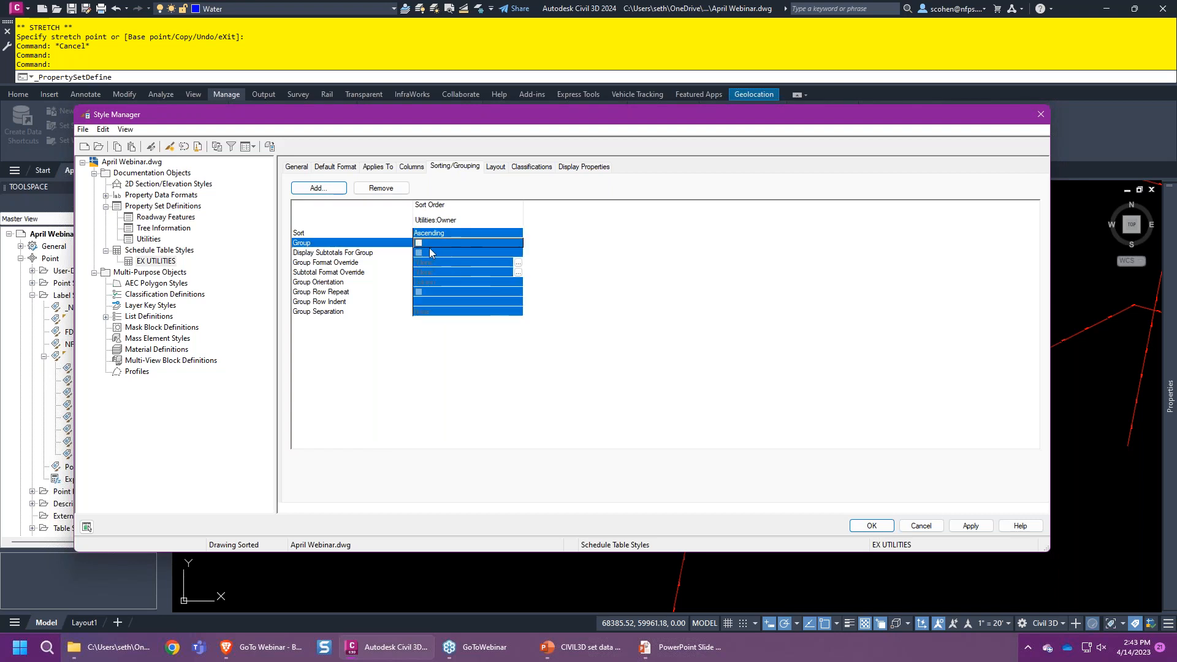
click(419, 242)
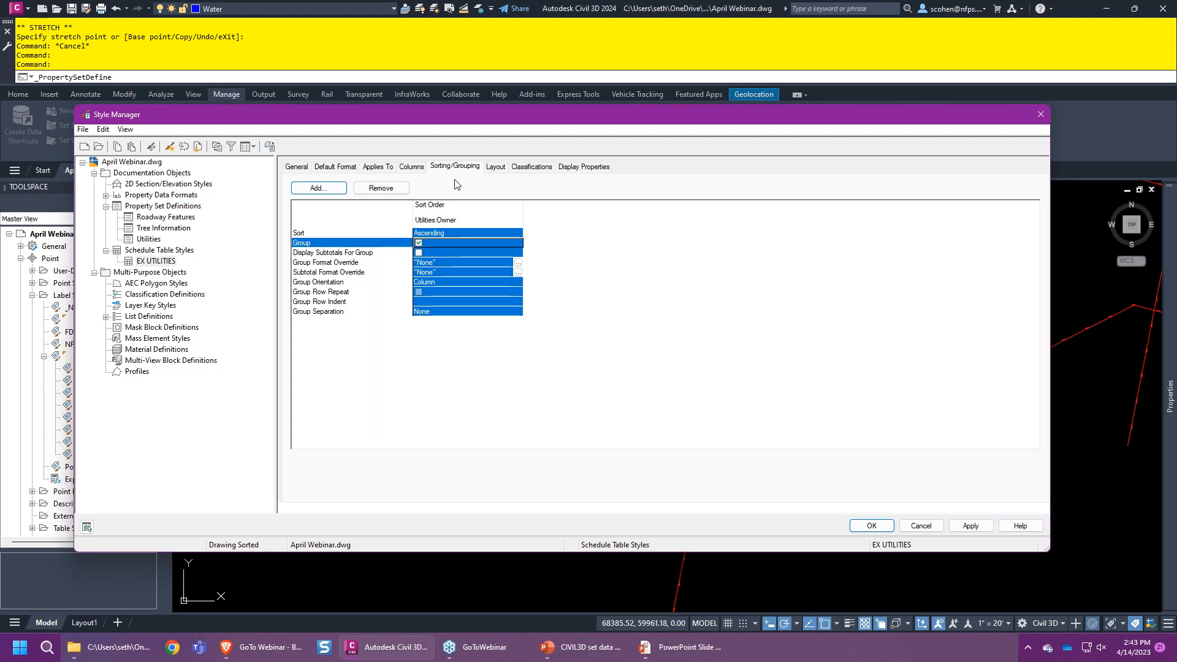
- Add Utilities:Material as the next sort field and group by it
click(319, 187)
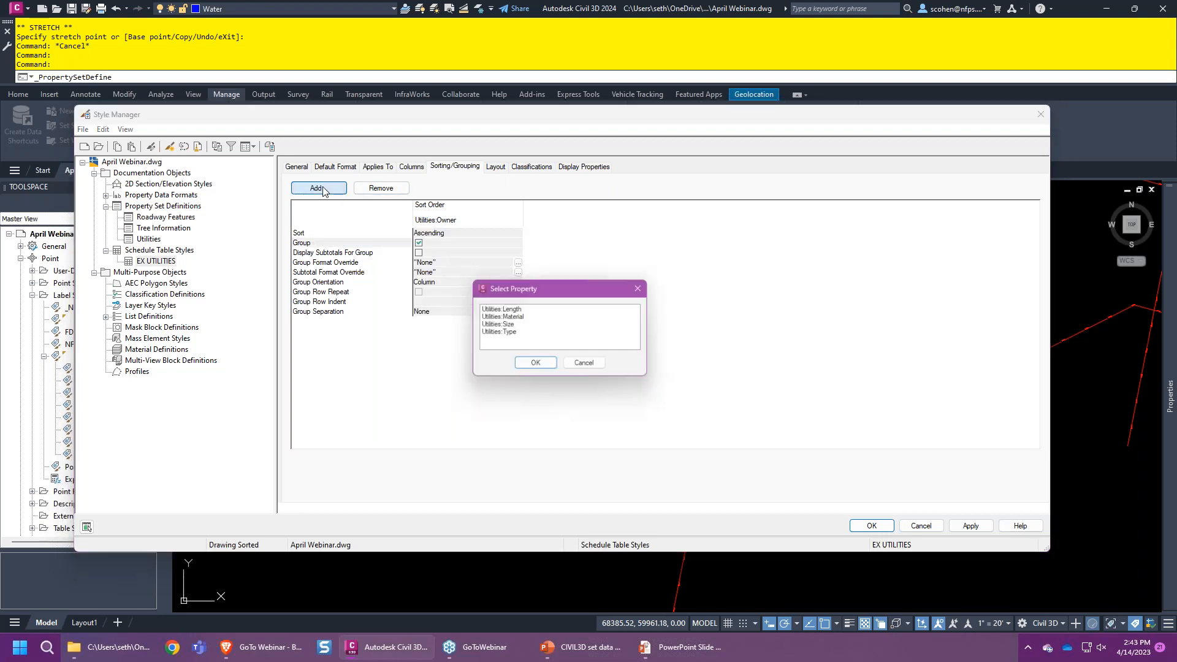
click(515, 317)
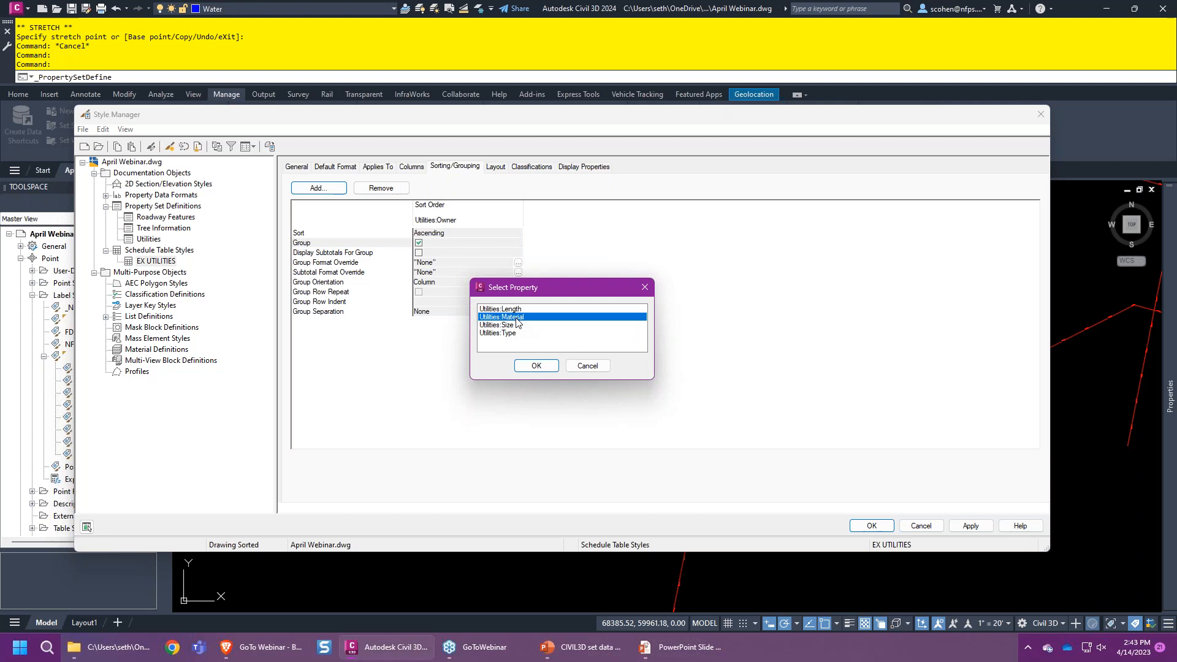
click(541, 371)
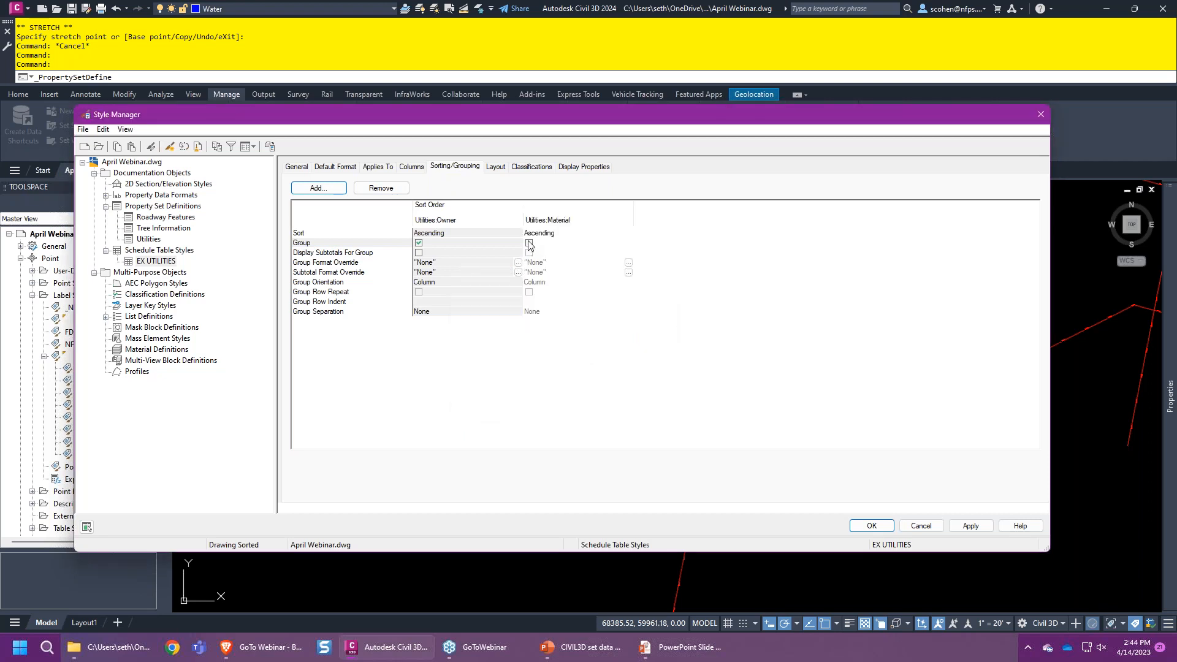
click(529, 243)
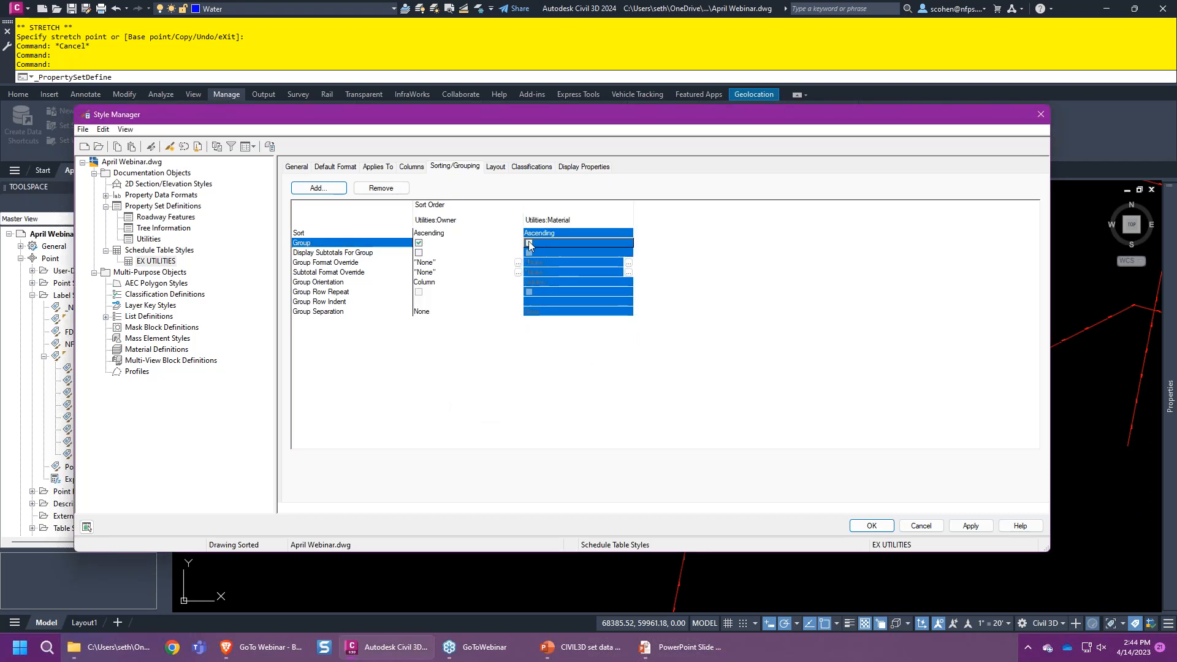
click(529, 242)
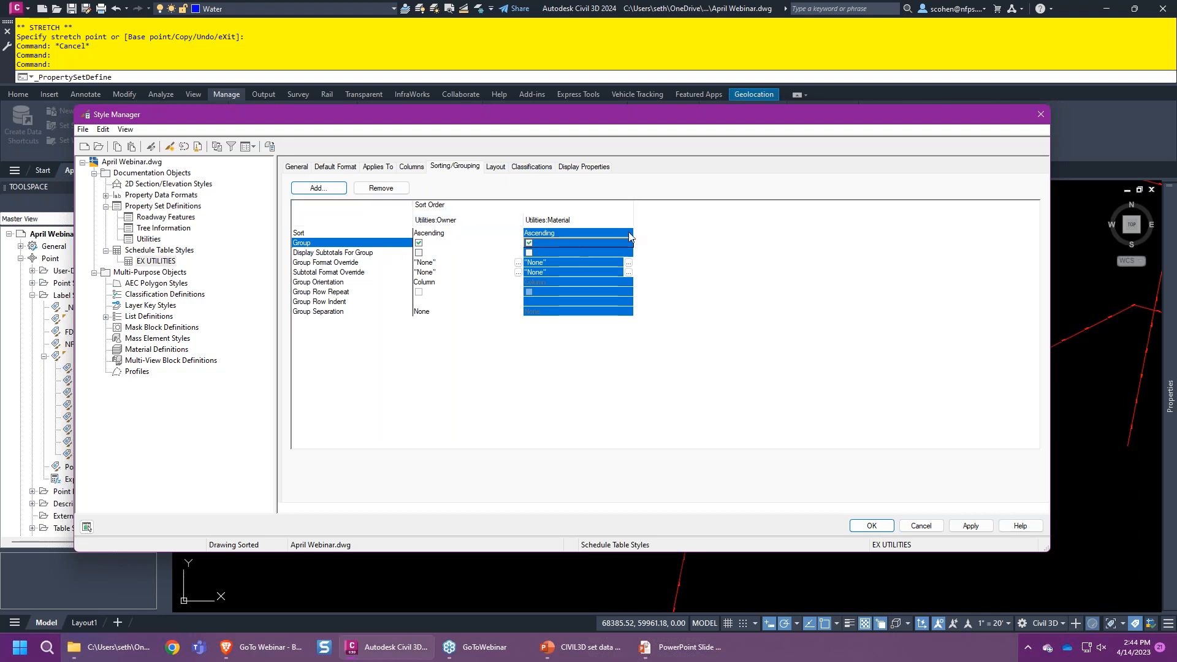
- Add Utilities:Size as a grouped sort field and apply the style
click(329, 190)
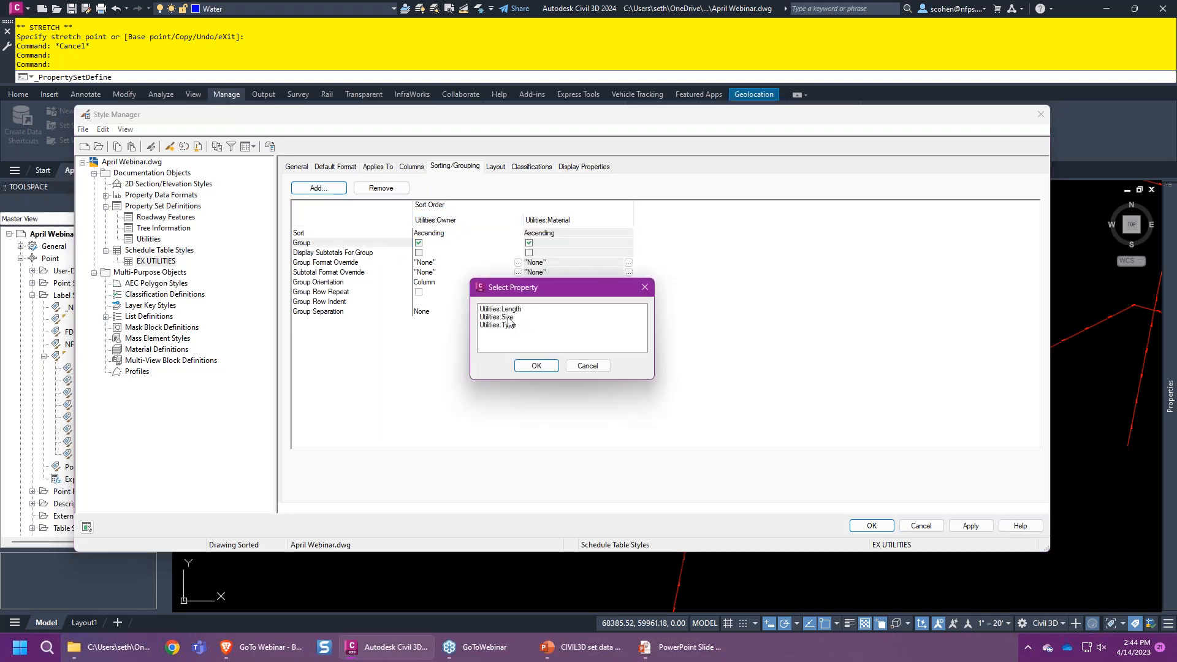
click(511, 317)
click(535, 366)
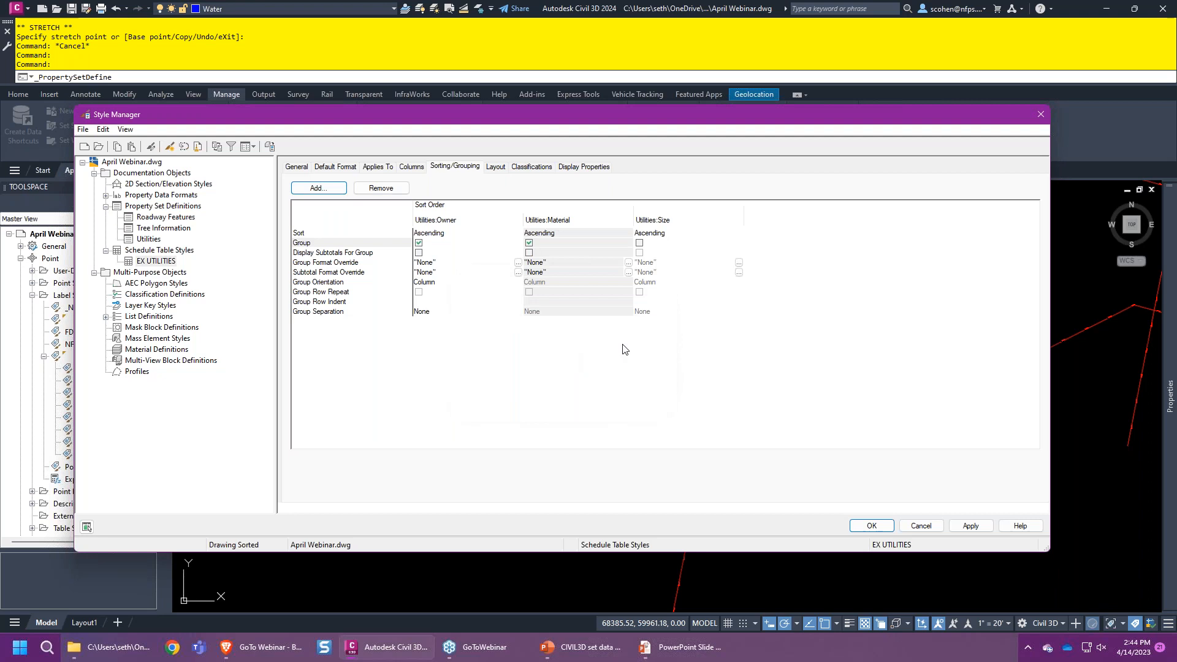
click(639, 243)
click(871, 525)
middle_drag(879, 331, 689, 319)
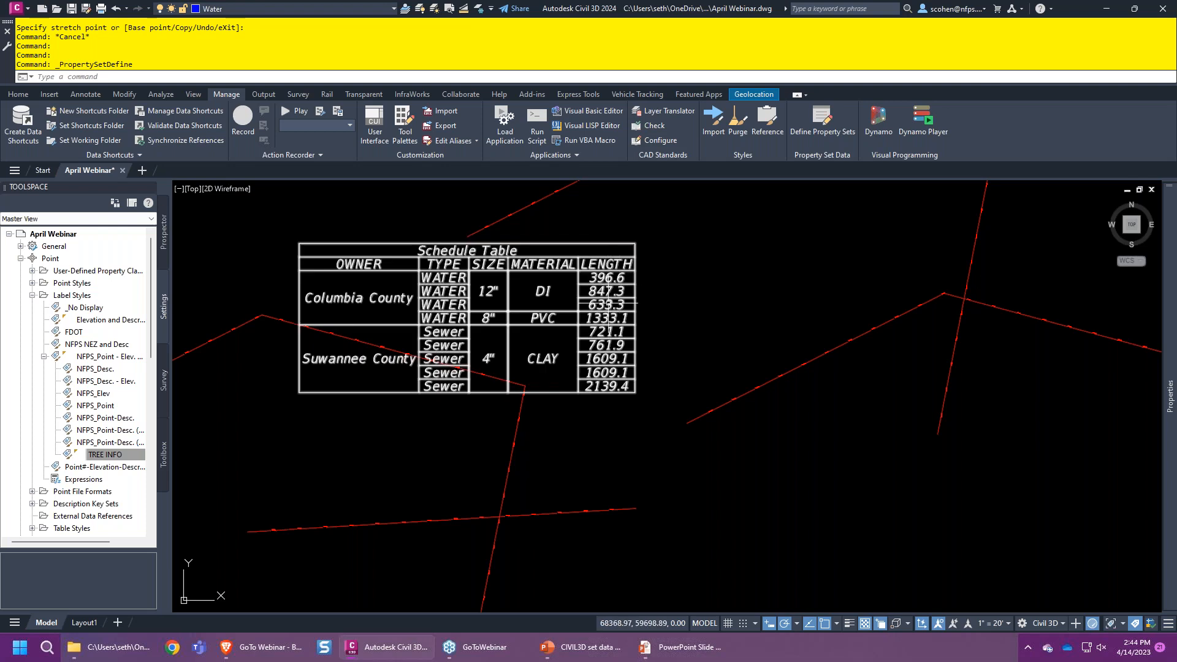
- Reopen EX UTILITIES and review its Default Format, Applies To and Columns tabs
click(824, 138)
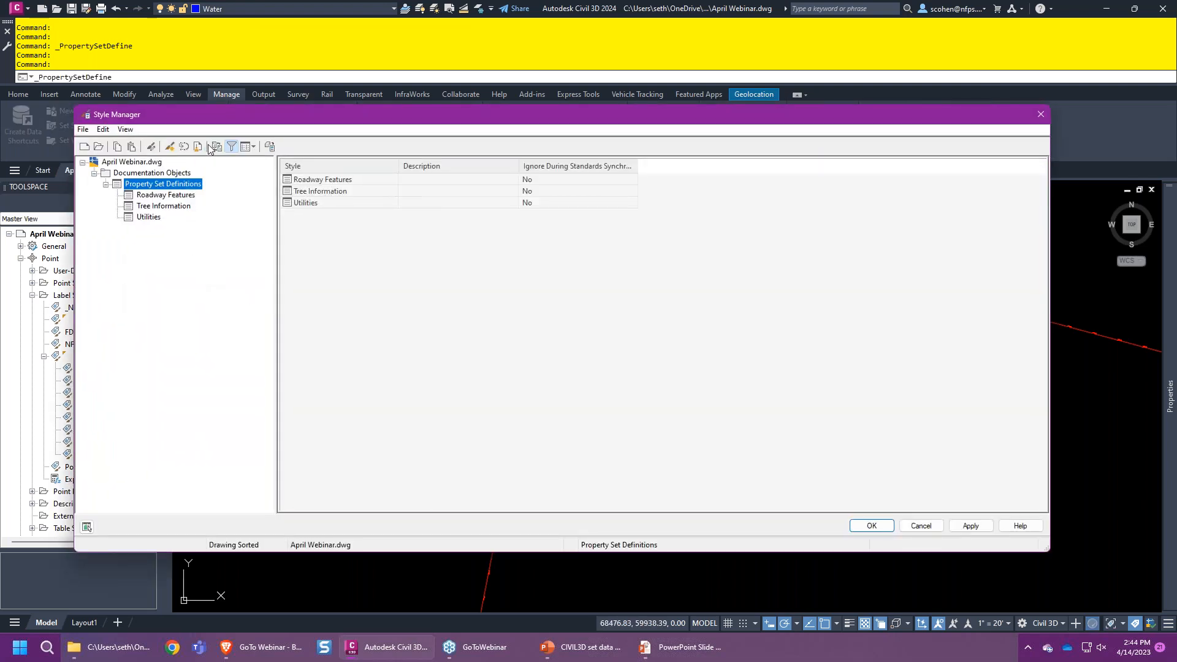
click(231, 147)
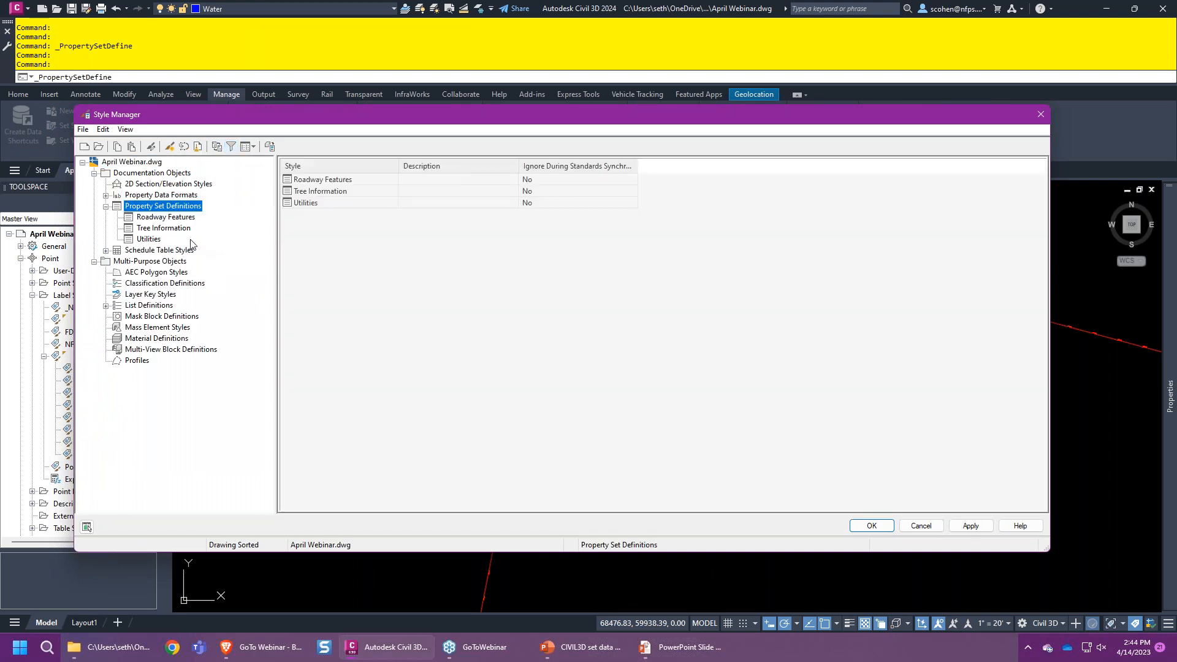
click(106, 250)
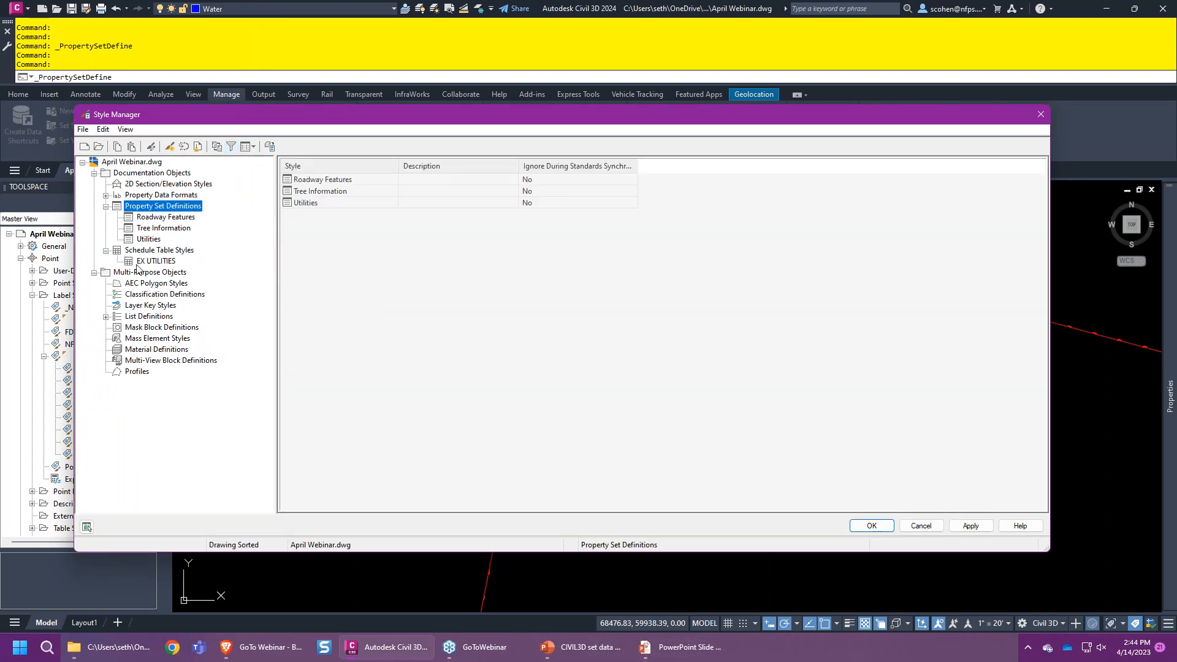
click(155, 261)
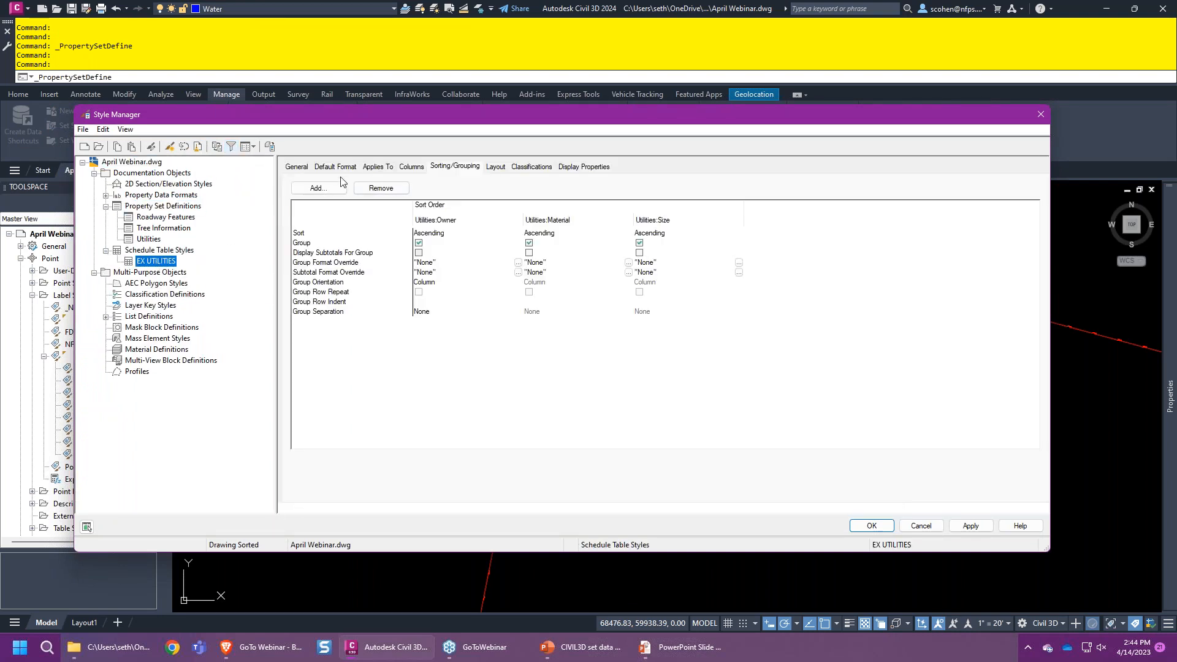
click(339, 167)
click(378, 167)
click(336, 167)
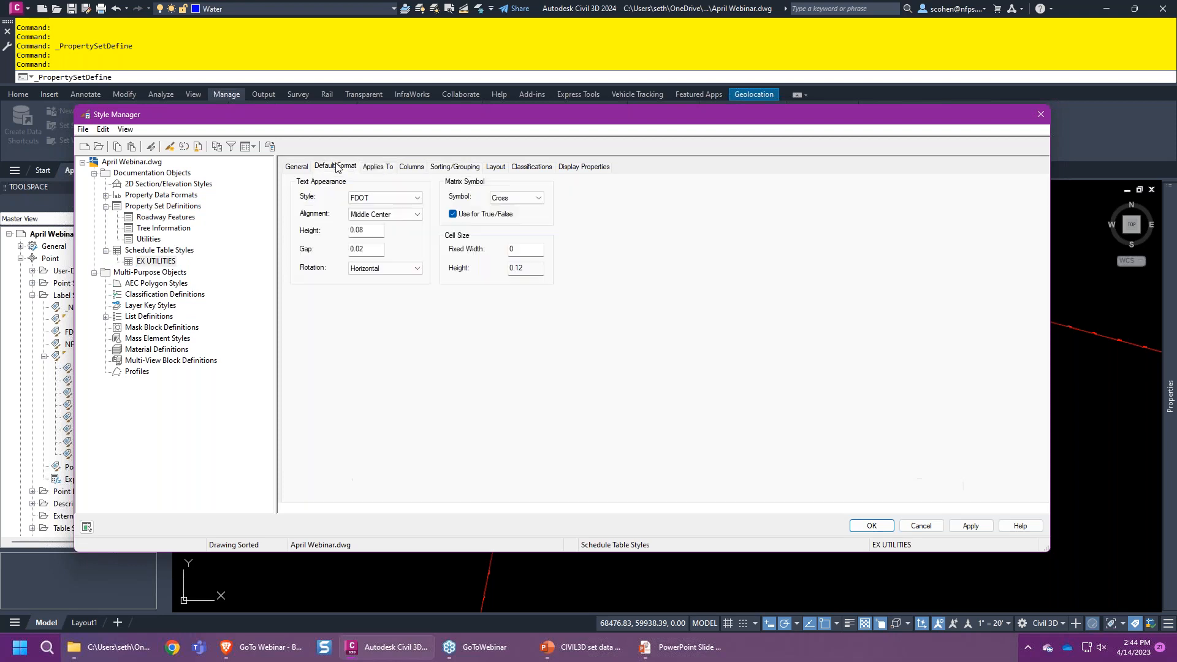
click(412, 168)
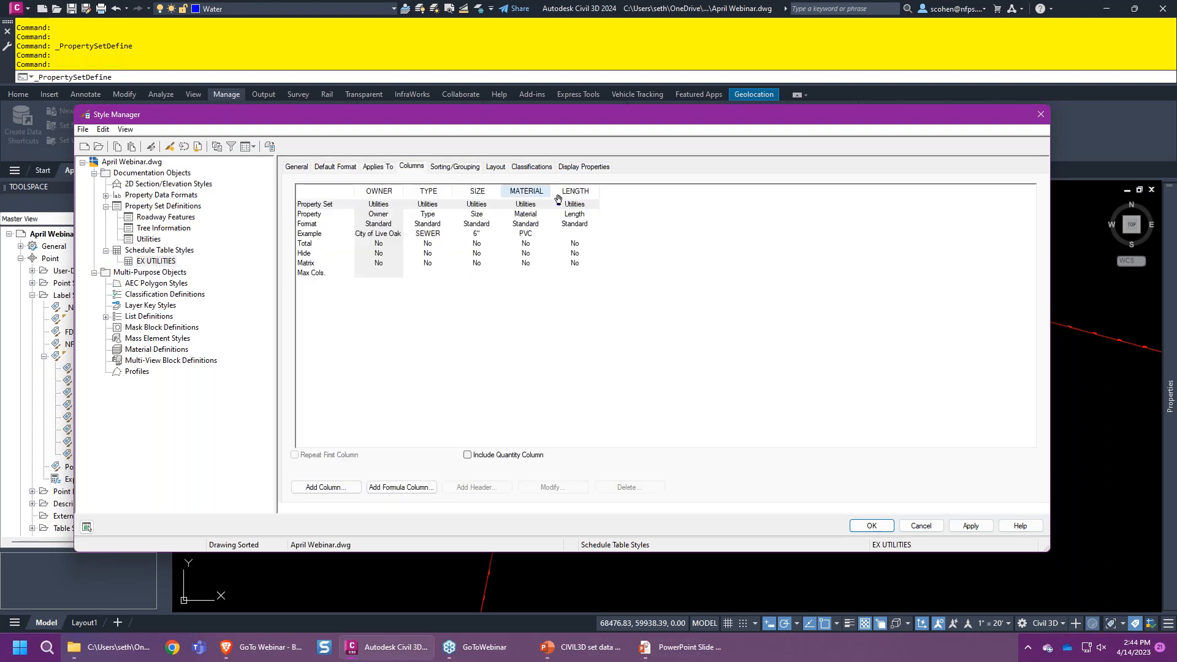
- Inspect the LENGTH column unchanged, then open the Standard property data format
click(582, 211)
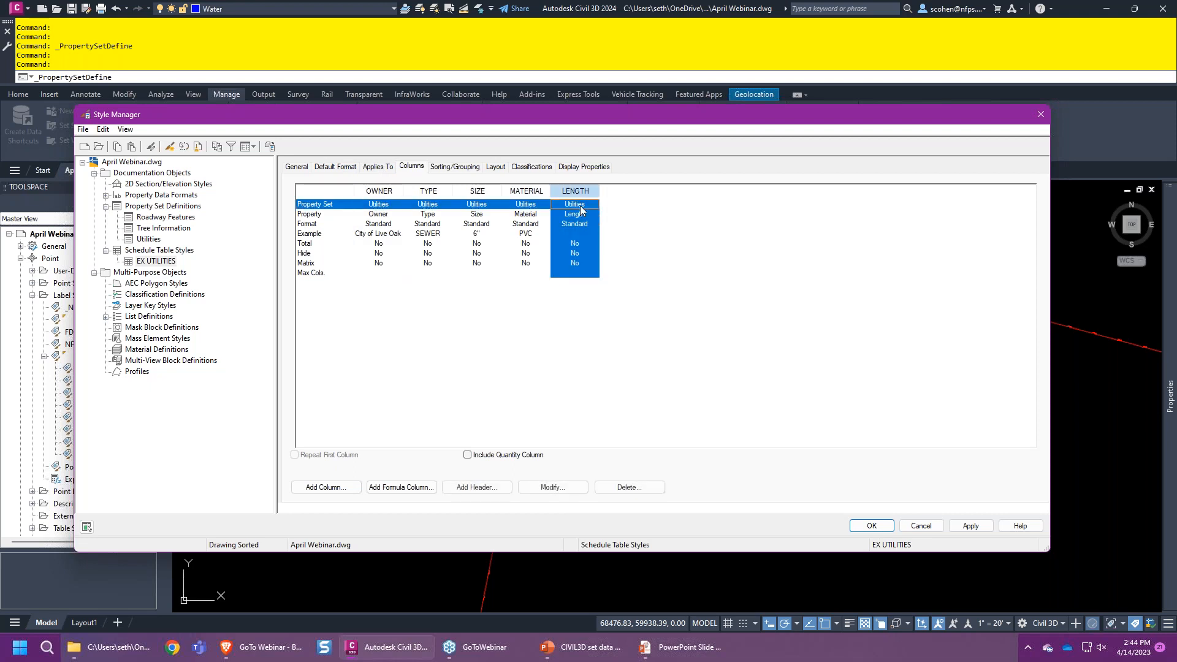
click(561, 486)
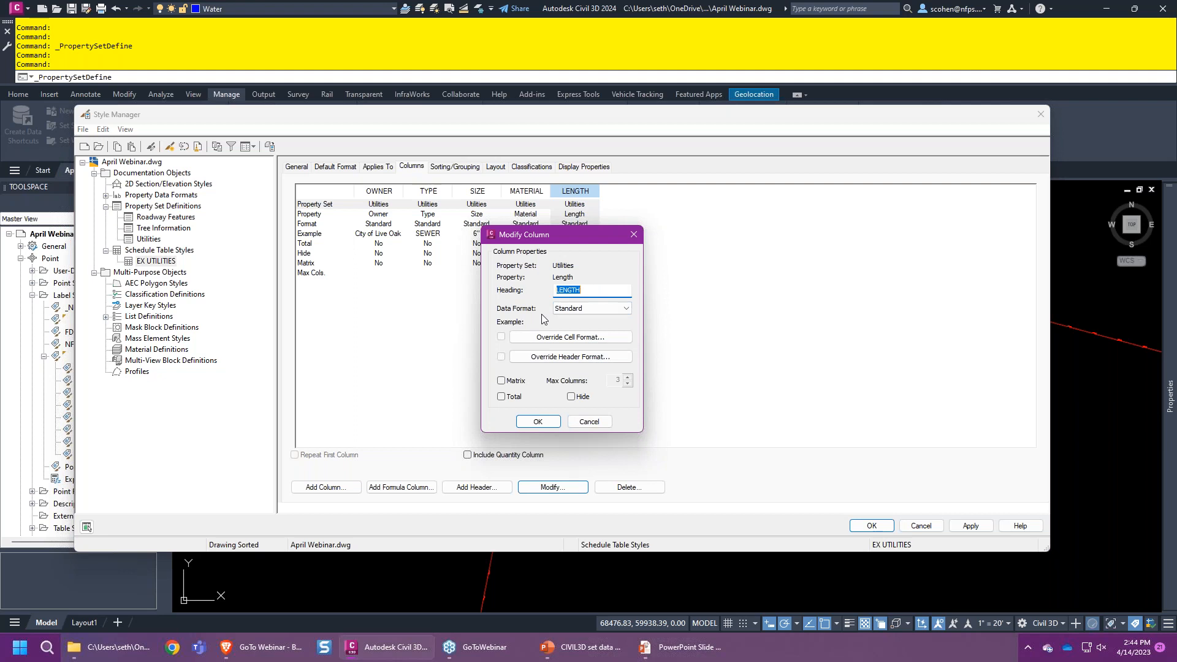
click(592, 429)
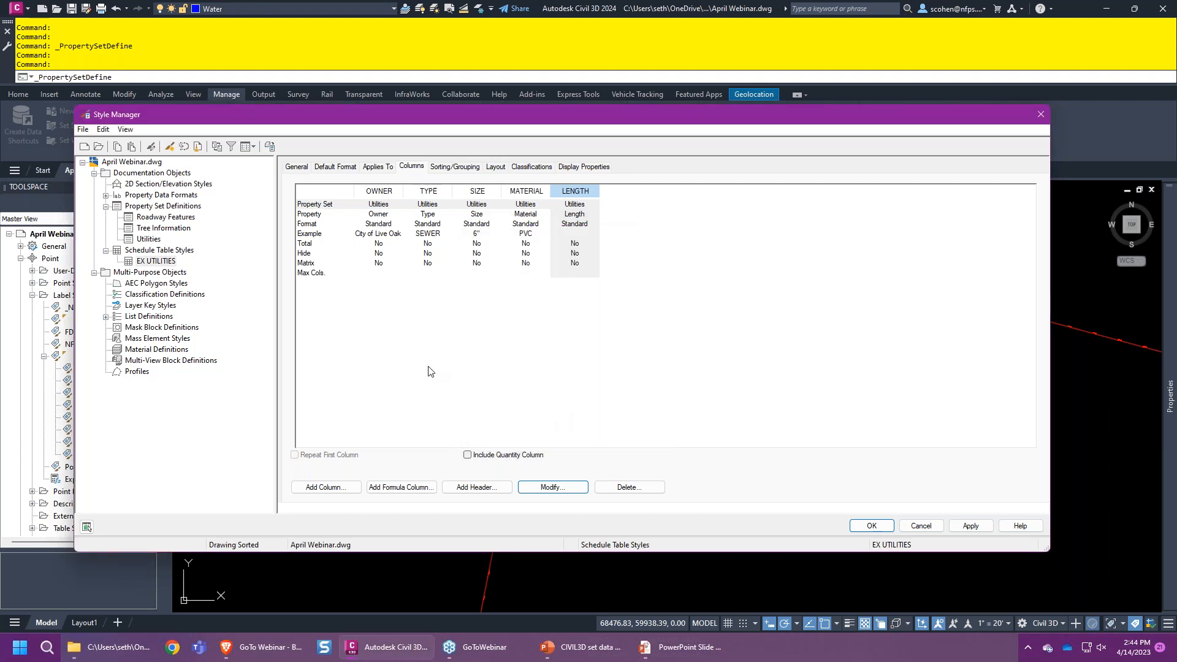
click(105, 195)
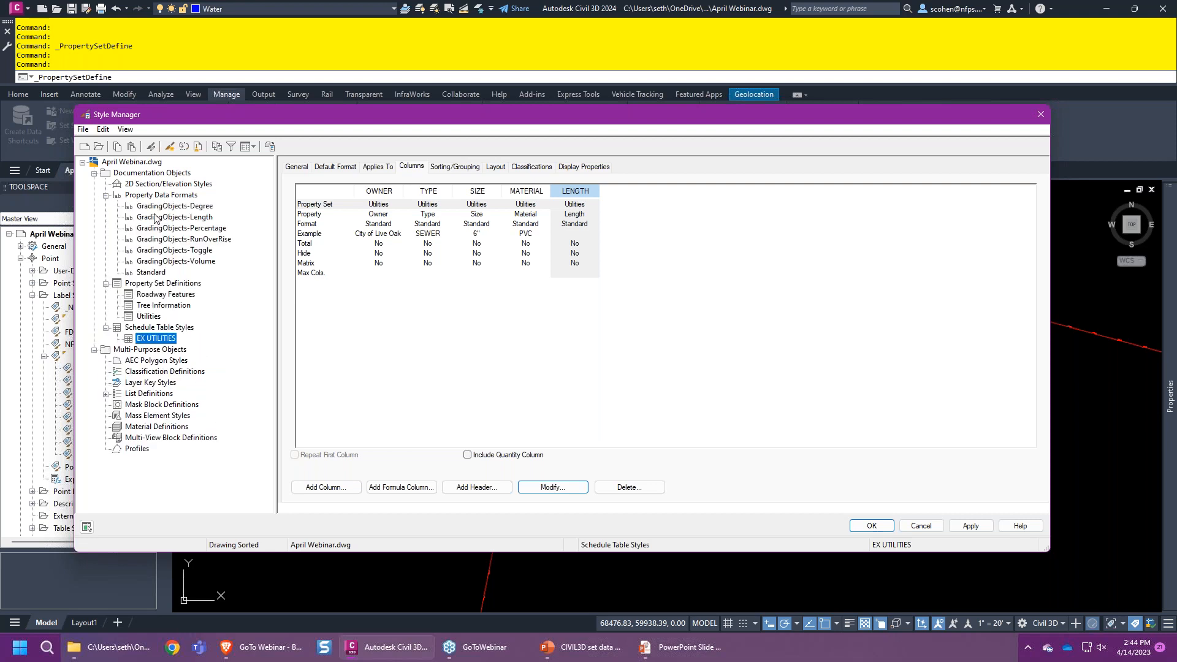
click(158, 274)
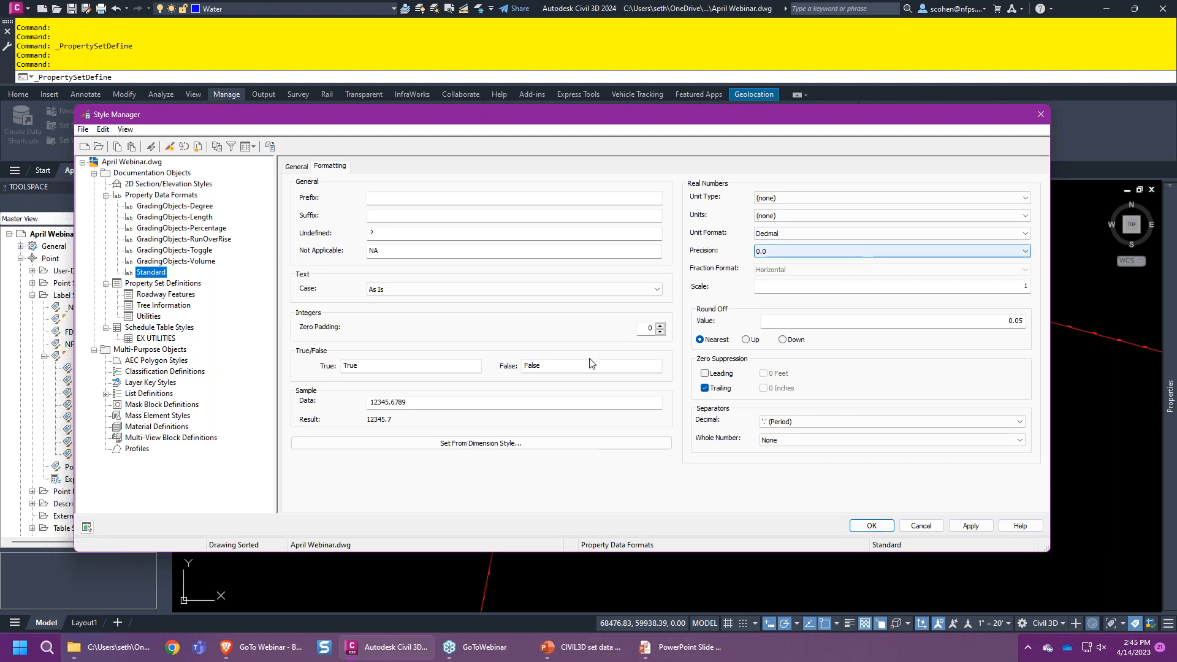
- Give the Standard data format Length unit type, Feet units and precision 0, then select the round-off value
click(445, 396)
click(444, 399)
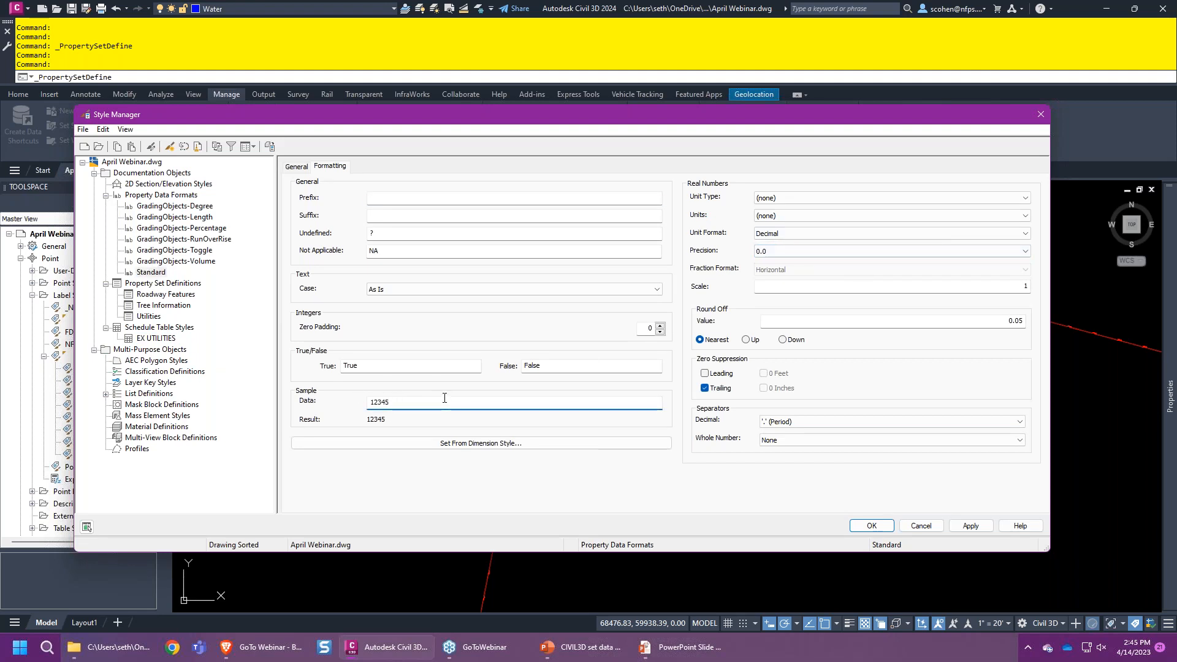
click(833, 196)
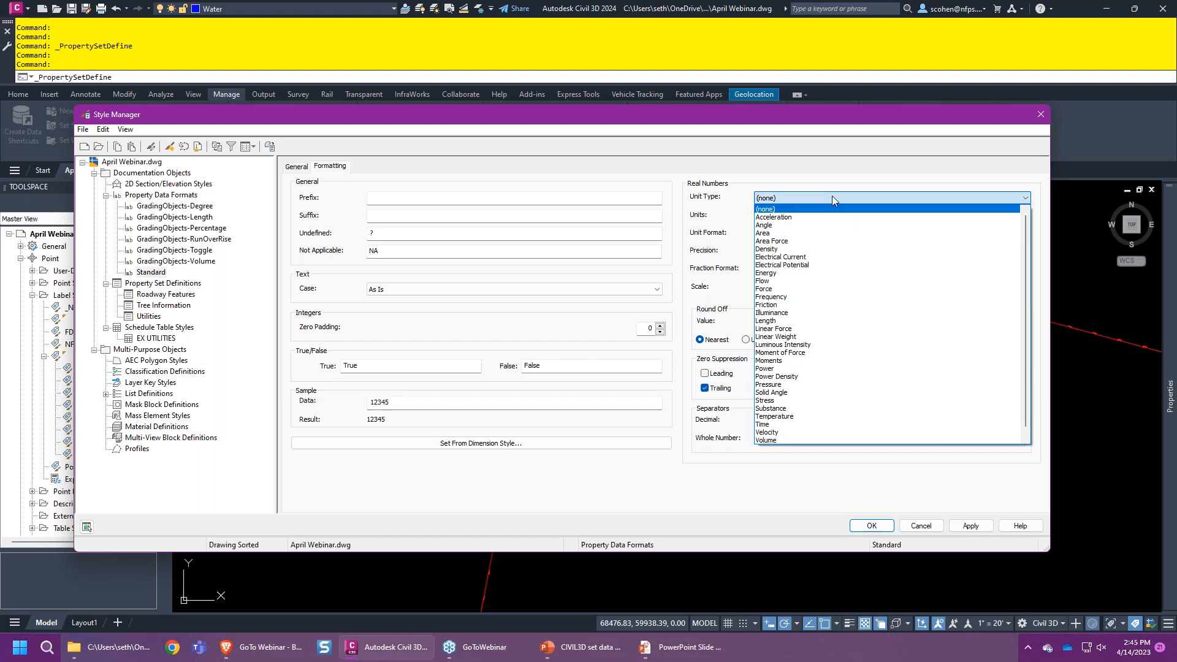
click(792, 321)
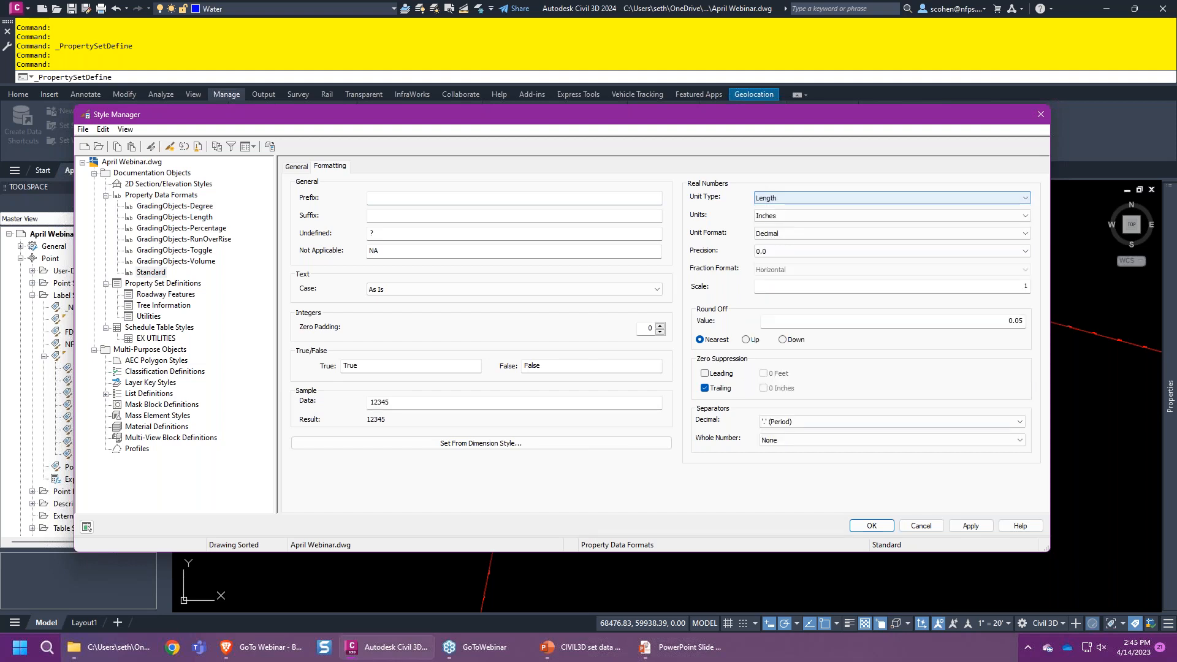
click(827, 216)
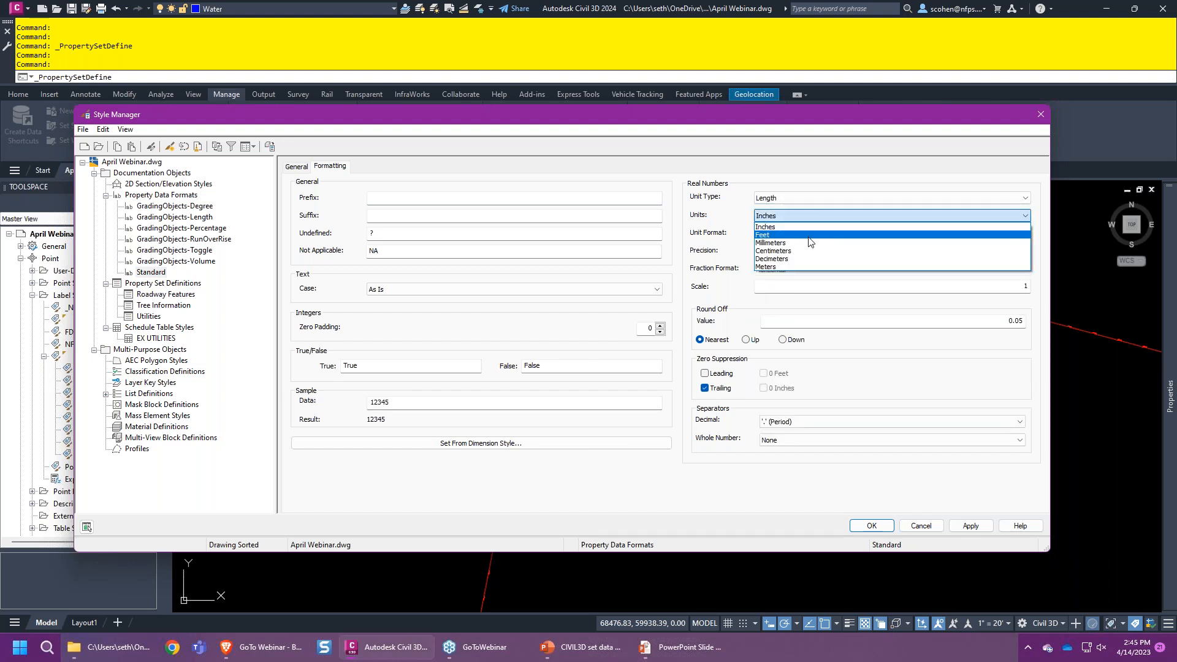
click(809, 241)
click(821, 251)
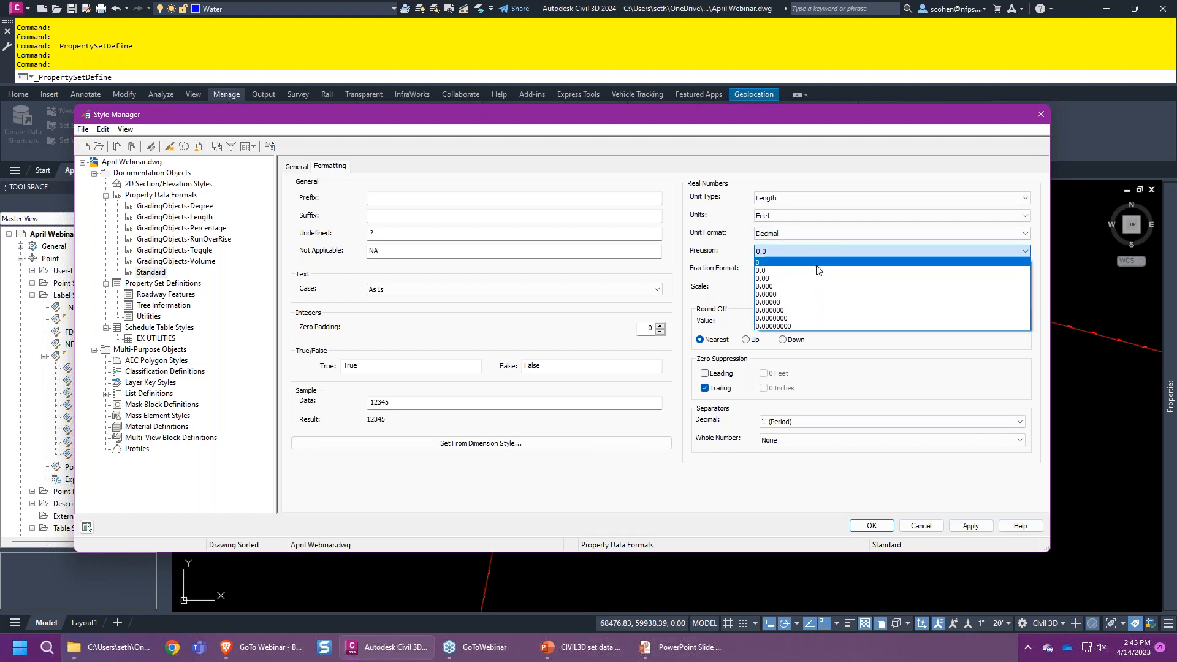
click(816, 268)
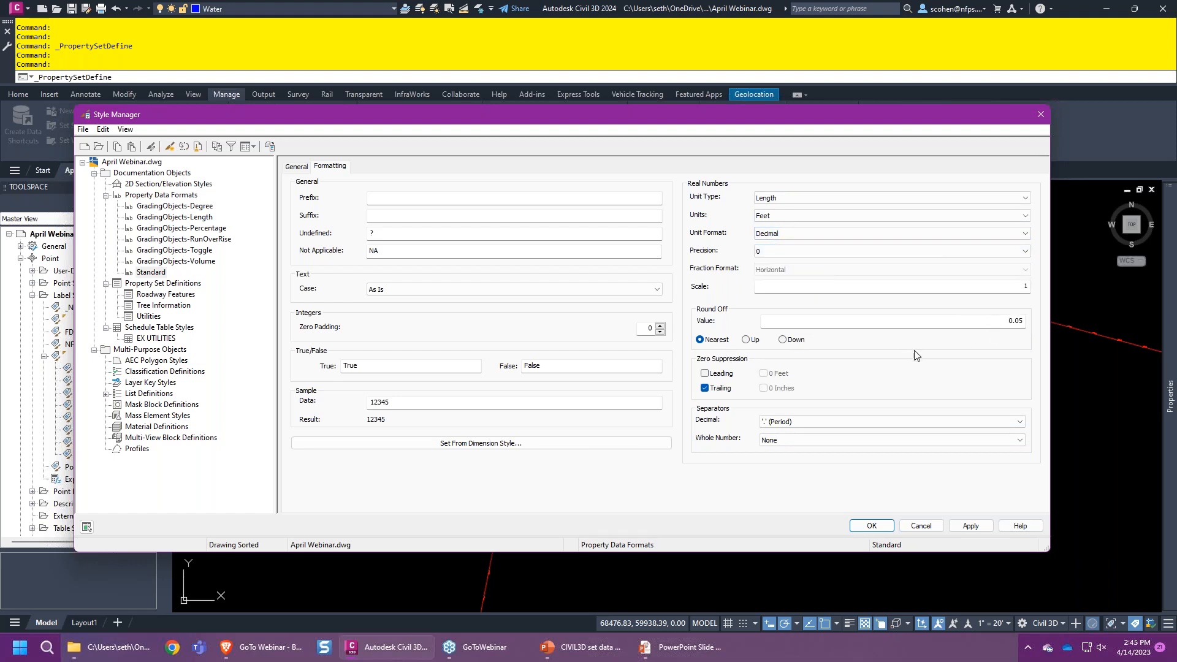
double_click(928, 321)
- Set round-off to 0, close Style Manager, and select the schedule table for conversion
text(0)
click(868, 525)
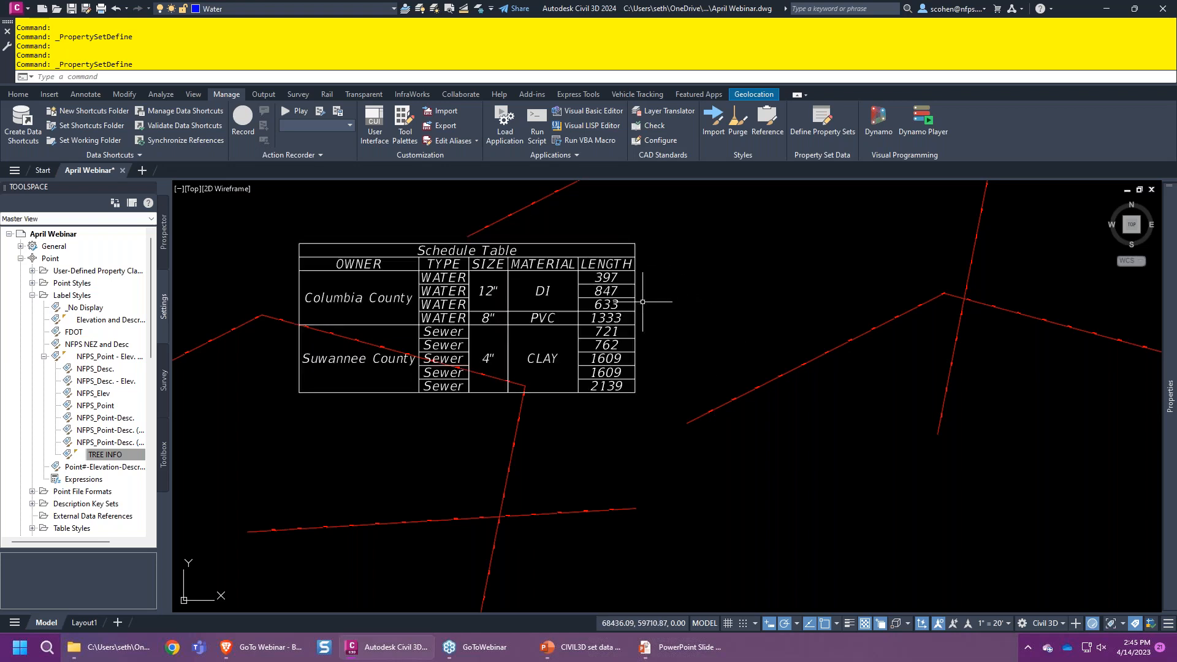
middle_drag(648, 323, 519, 333)
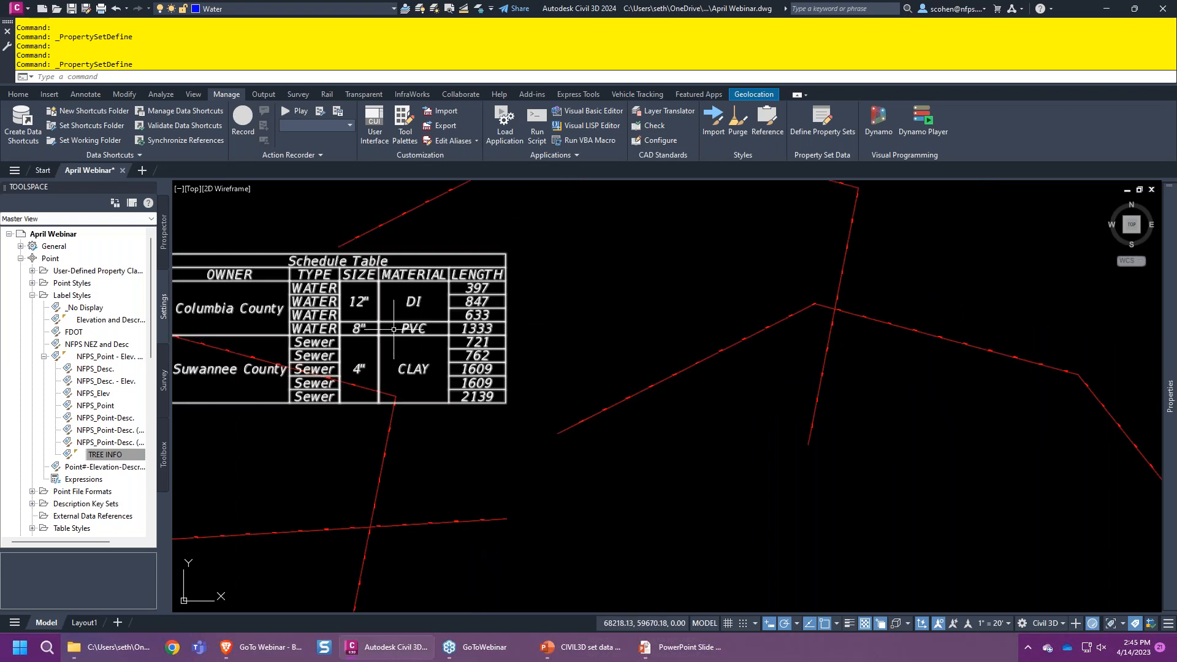
click(432, 301)
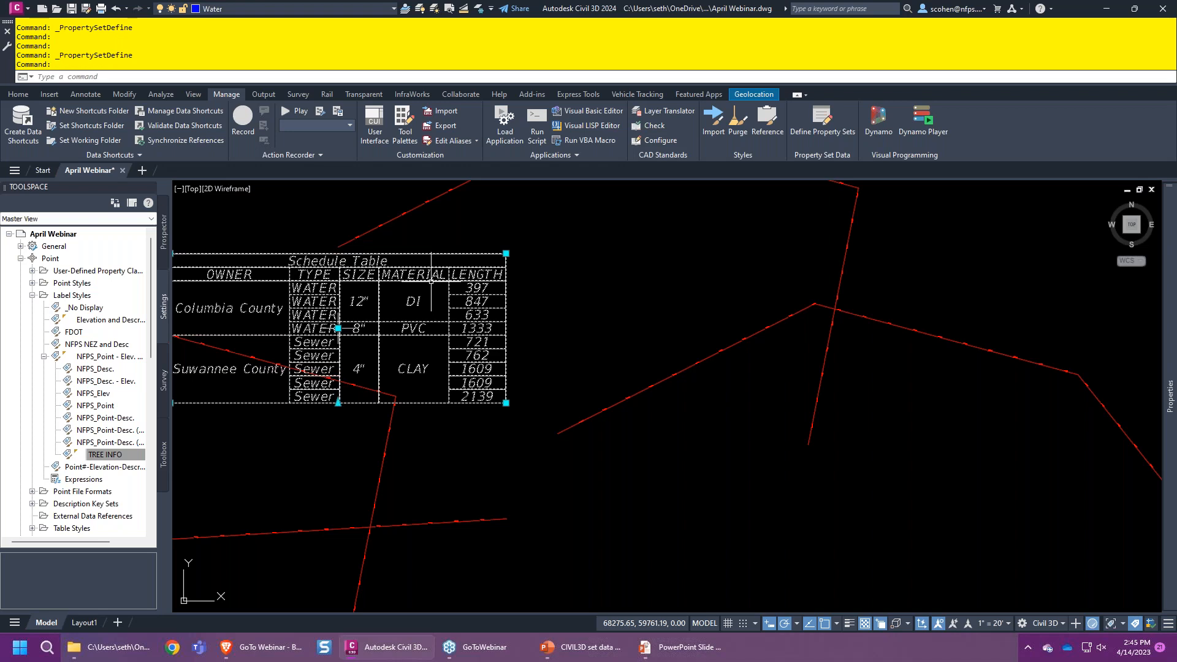
right_click(409, 335)
- Convert the schedule to a static table placed to the upper right of the original
click(474, 522)
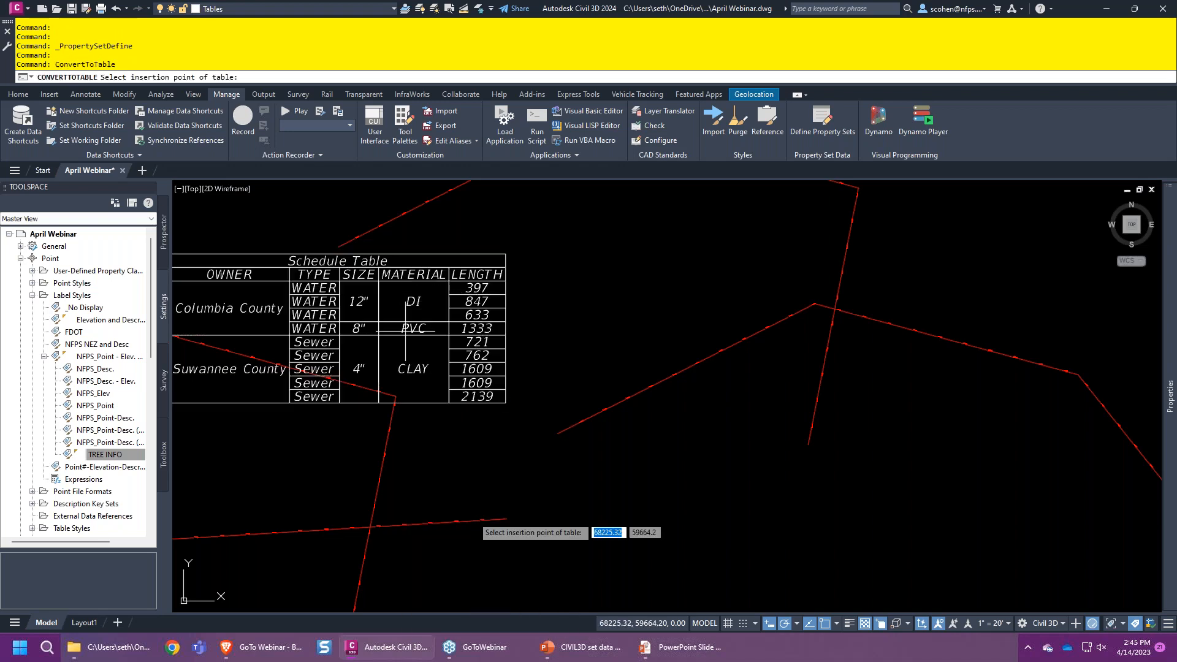
scroll(607, 373, down, 6)
click(710, 308)
scroll(815, 343, up, 5)
scroll(688, 280, up, 2)
scroll(688, 280, up, 2)
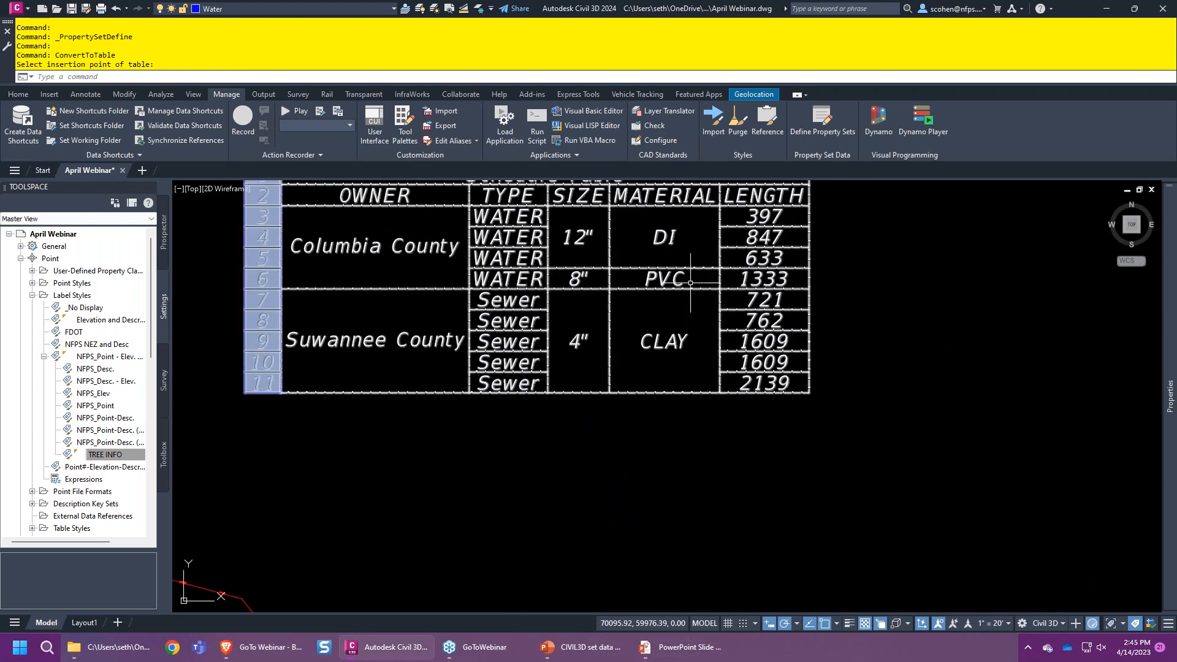
scroll(702, 464, down, 2)
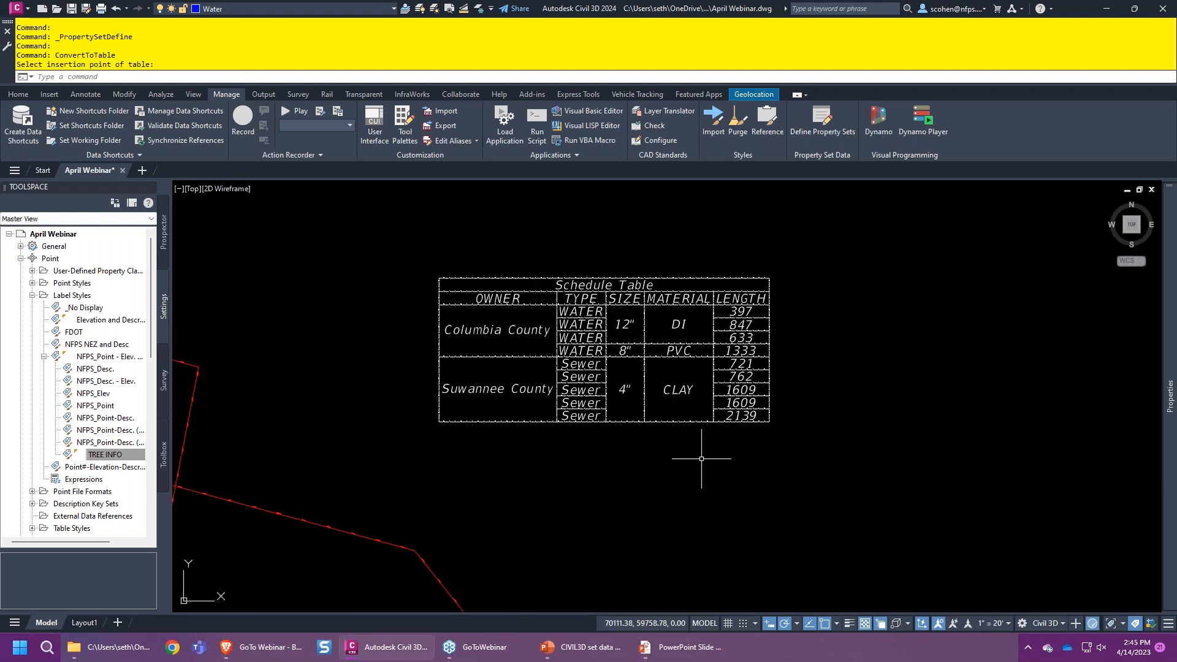
middle_drag(386, 494, 724, 385)
scroll(579, 429, down, 4)
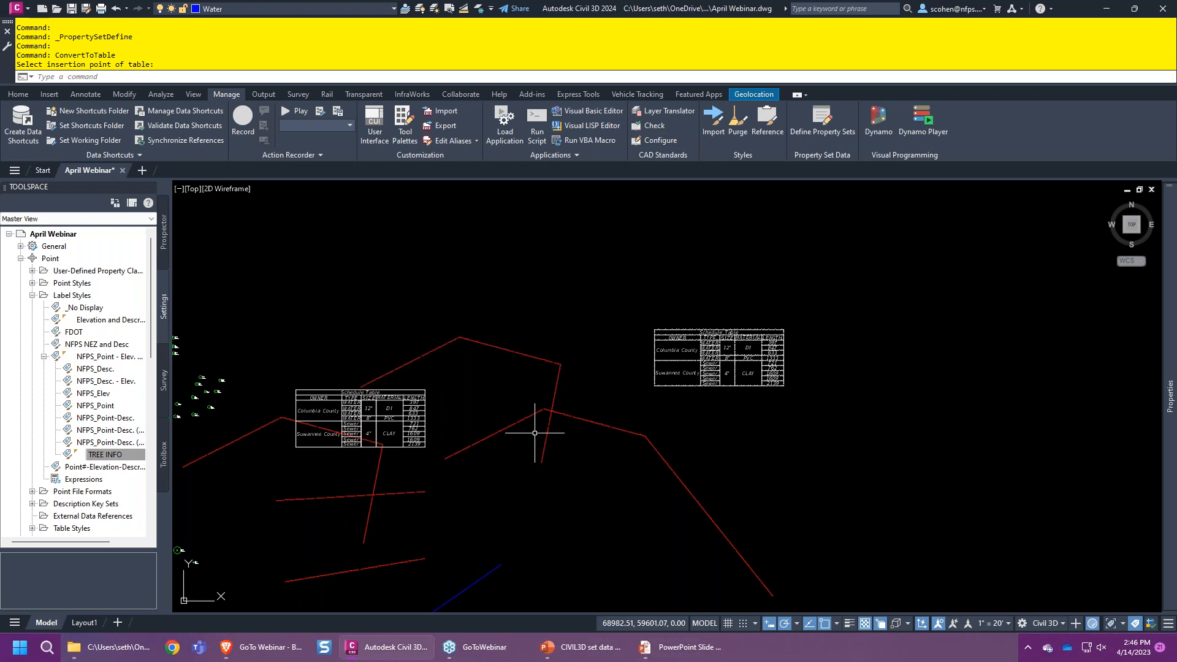
- Select the left schedule table with a crossing window and bring up its right-click menu
click(407, 424)
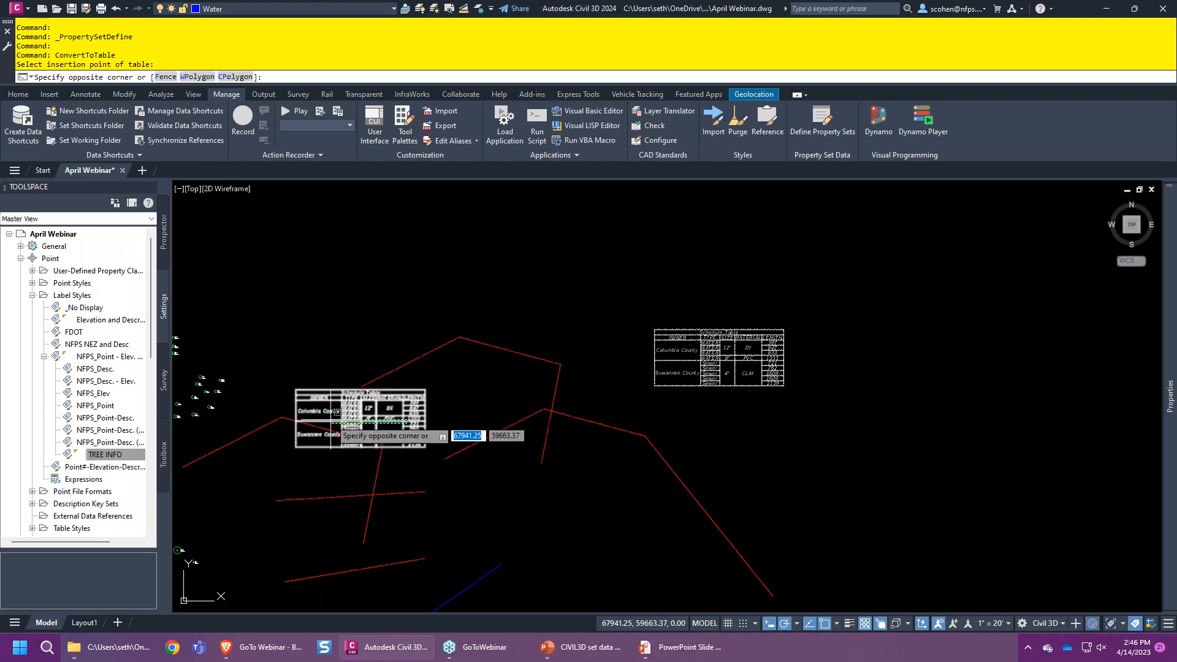
click(398, 402)
right_click(405, 393)
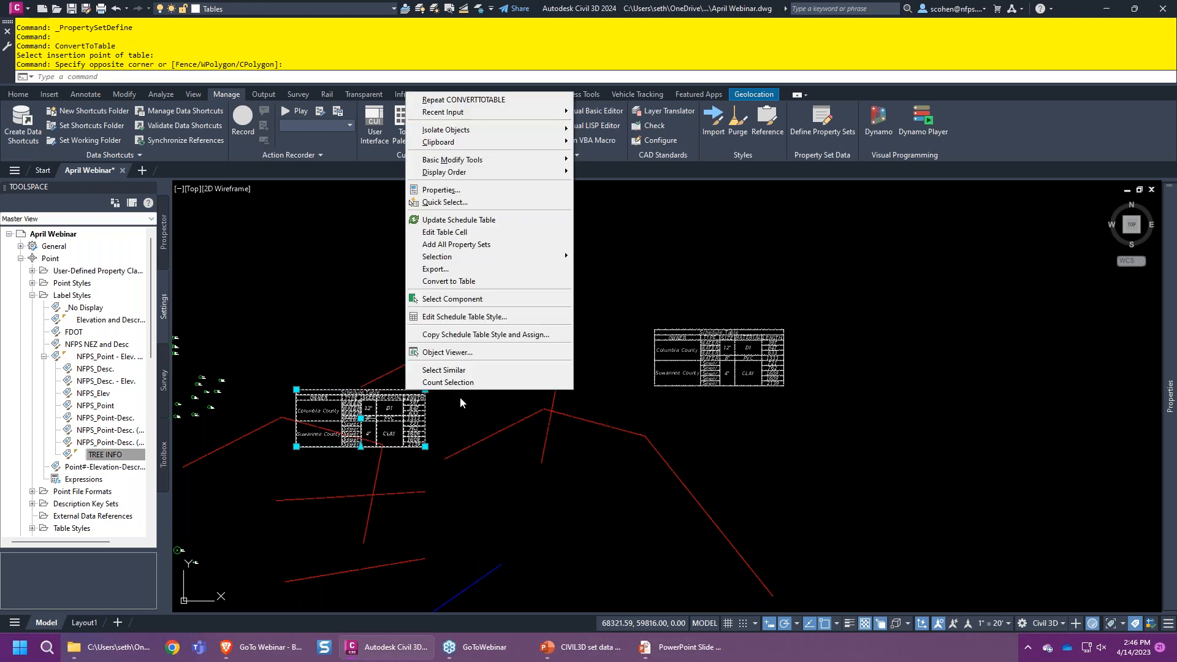
- Start exporting the schedule table and browse to the 2023_April folder
click(473, 269)
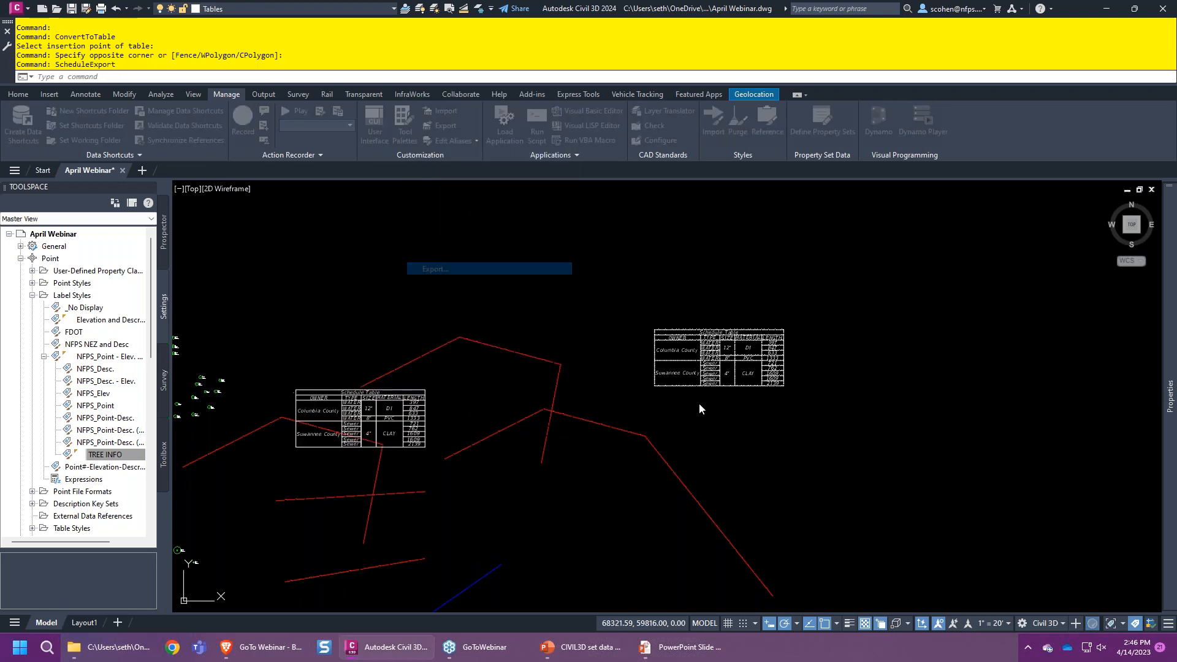
drag(585, 218, 432, 168)
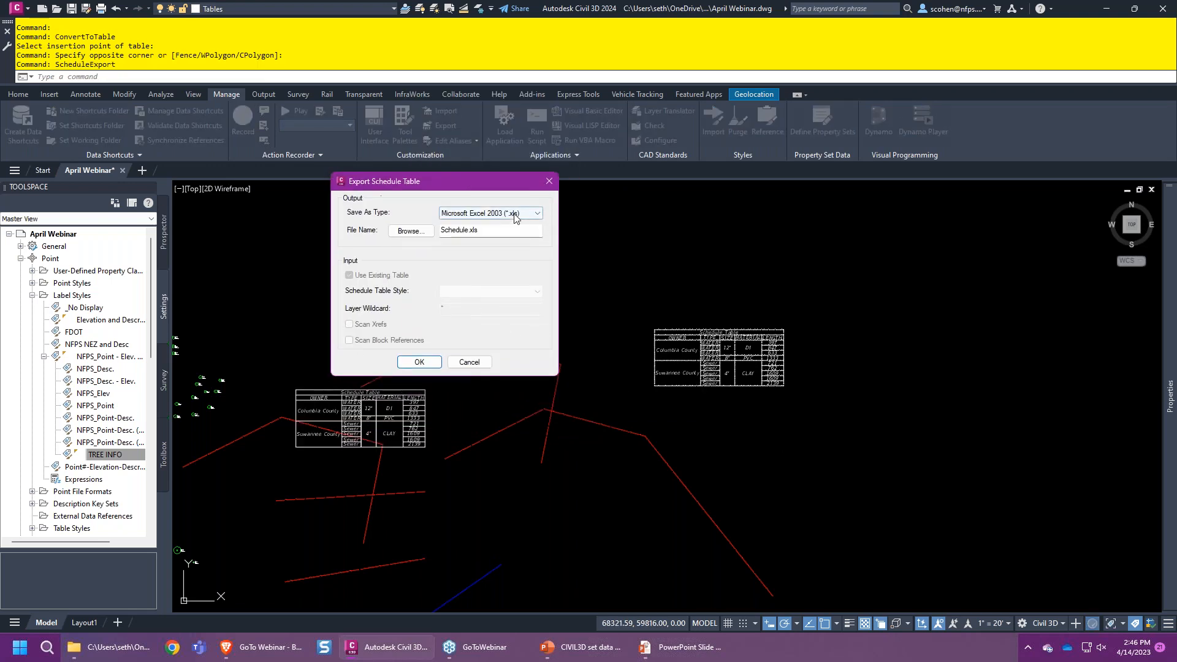
click(424, 236)
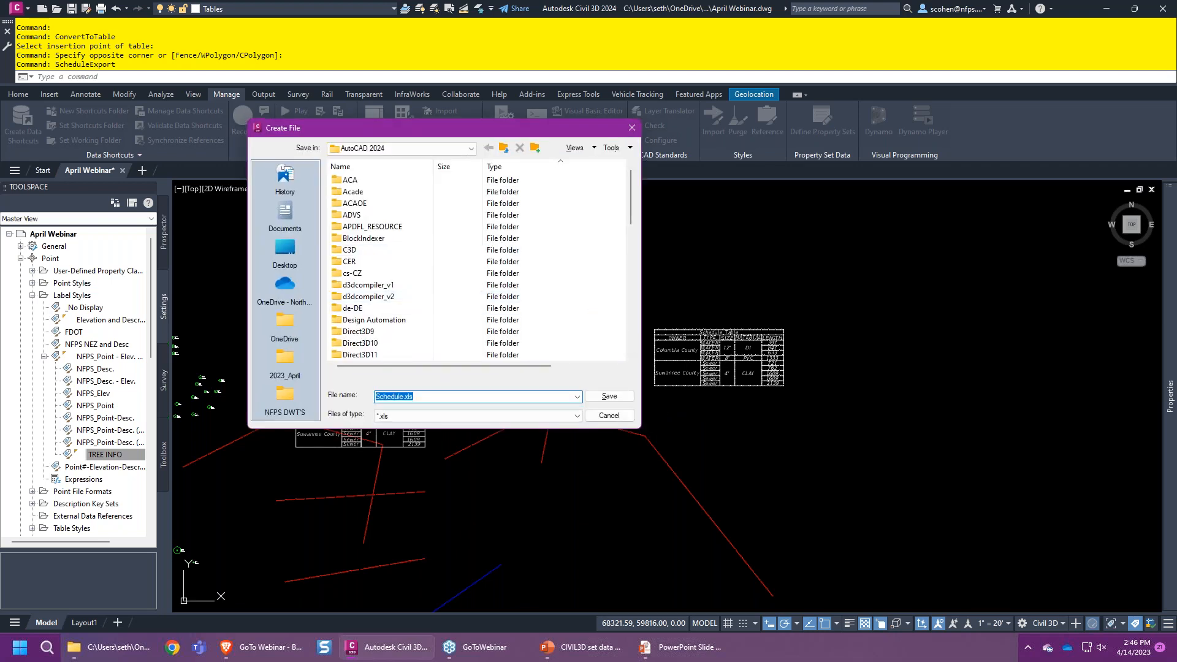
drag(635, 428, 828, 527)
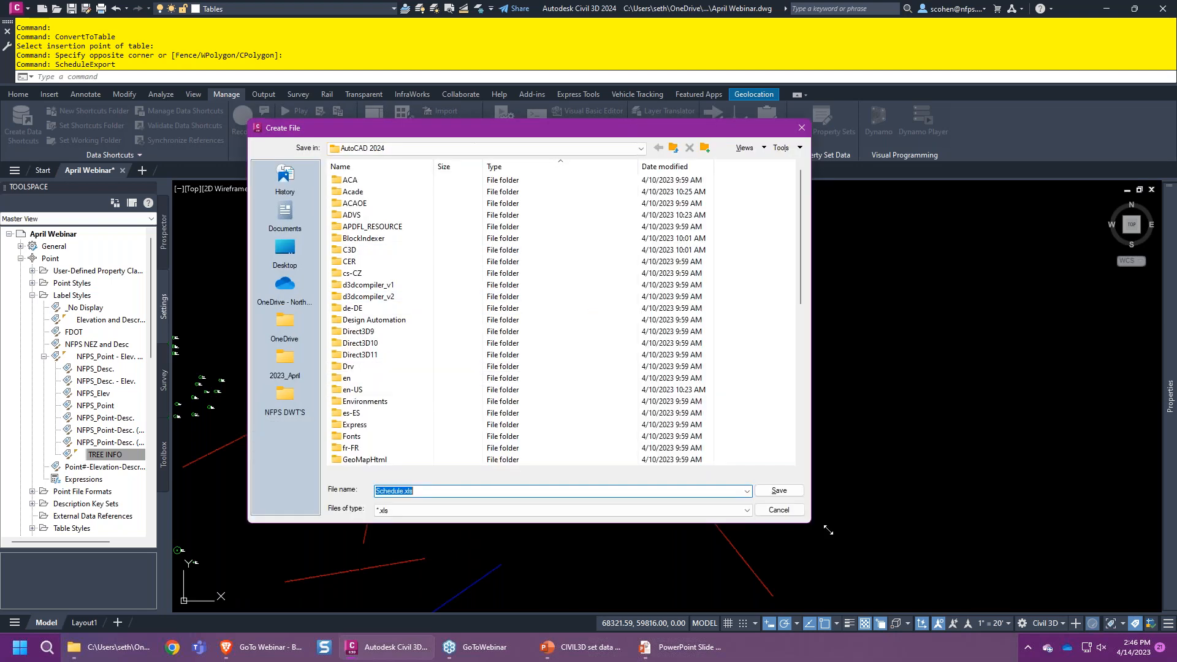
click(285, 361)
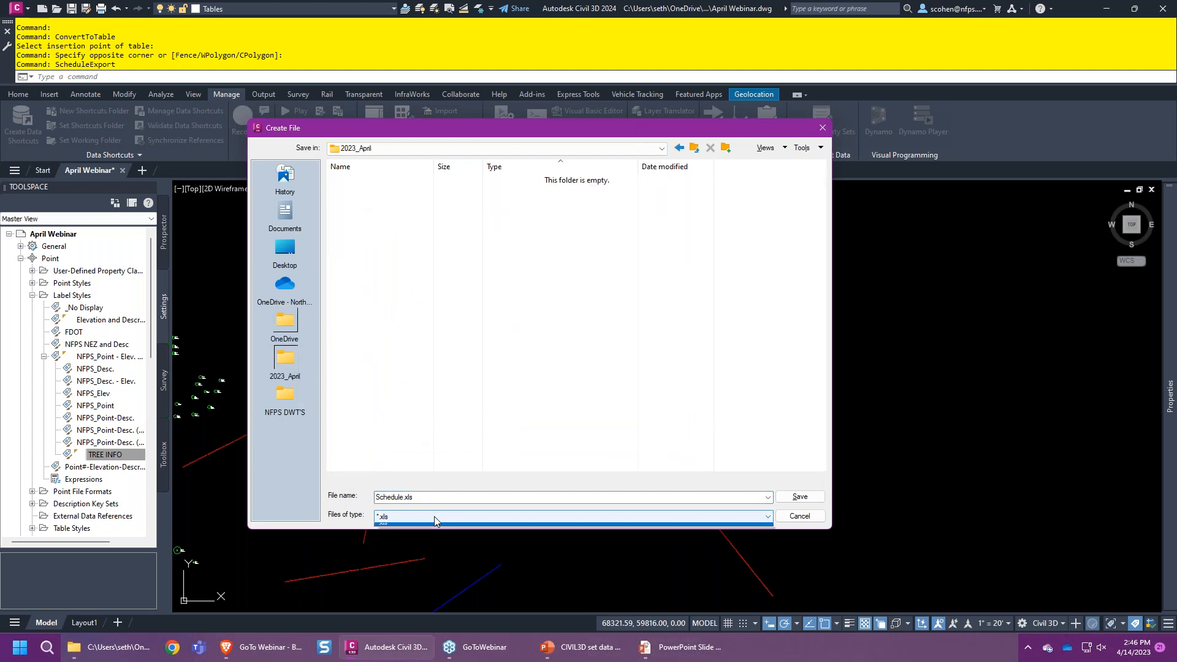
- Name the Excel 2003 export EX UTILITIES, save it, and confirm the export
click(435, 497)
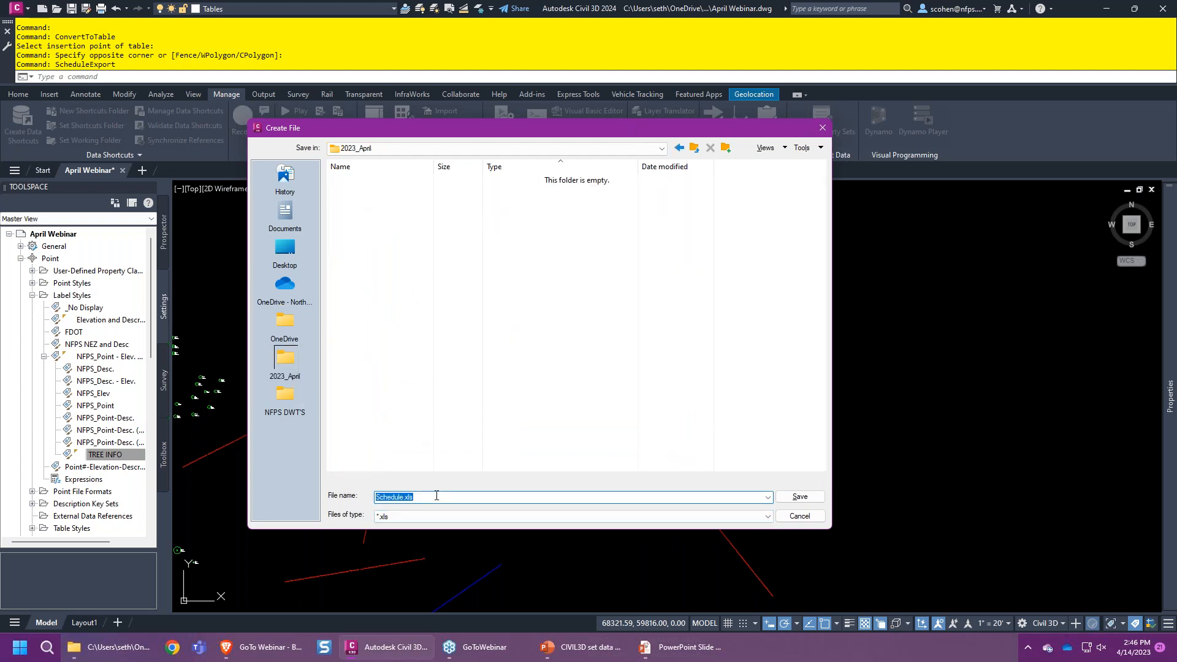
text(UTILITIES)
key(Home)
text(EX)
click(796, 495)
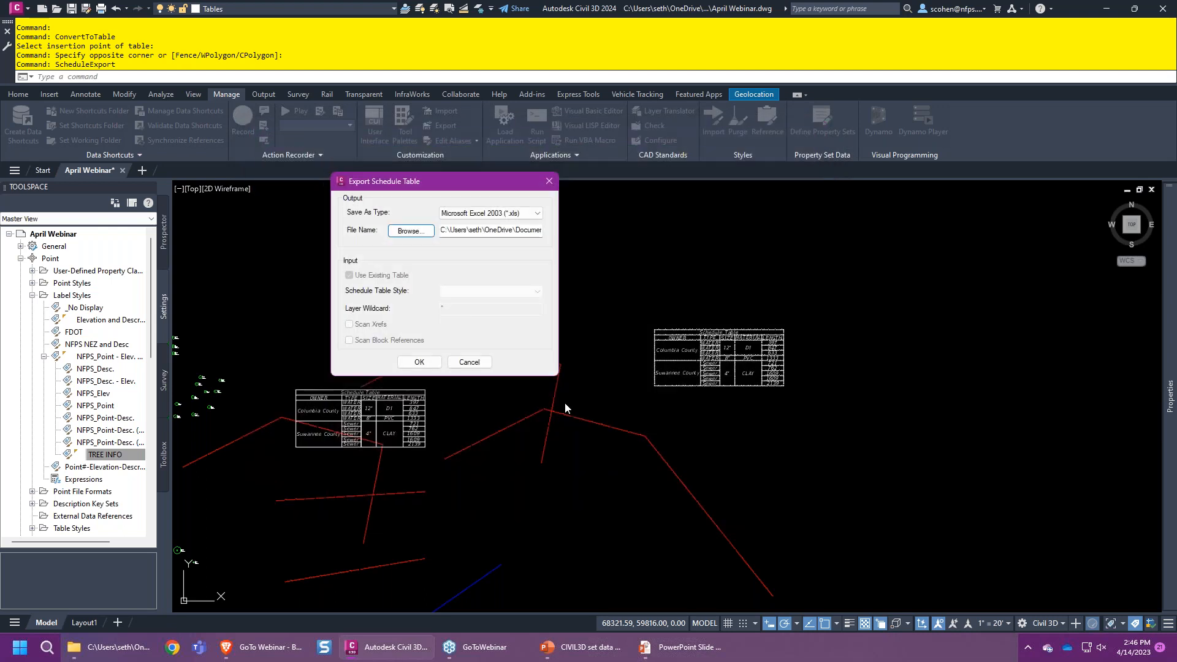
click(419, 362)
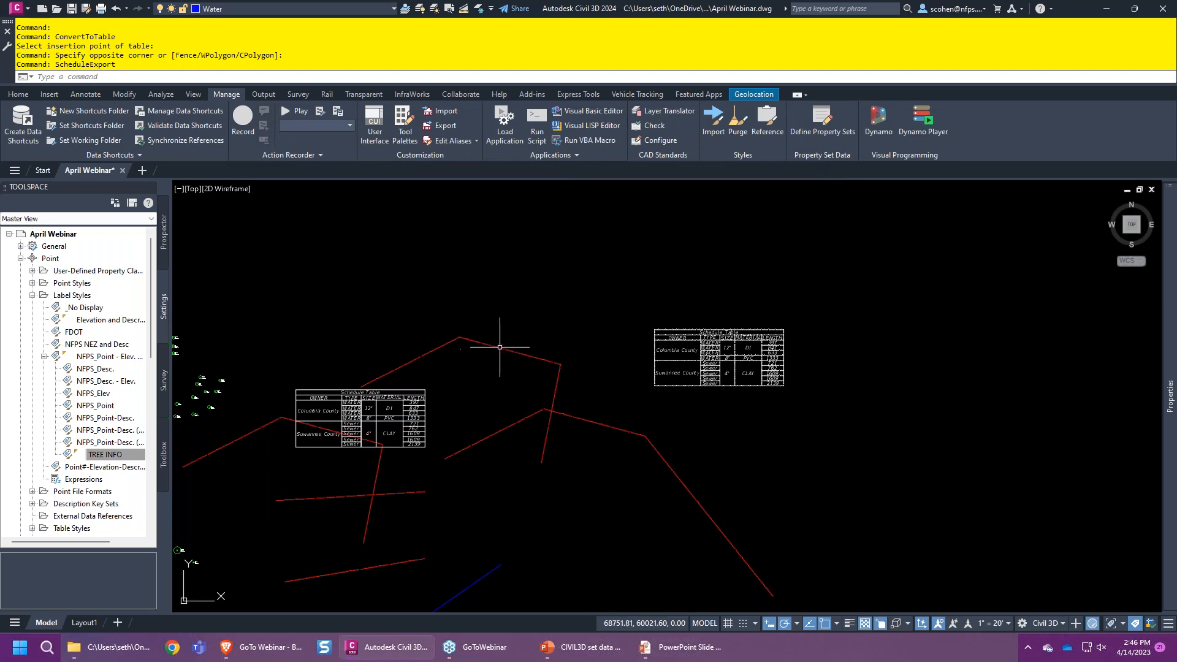
click(415, 398)
- Export the schedule table again as CSV (Comma delimited) to EX UTILITIES.csv
right_click(514, 326)
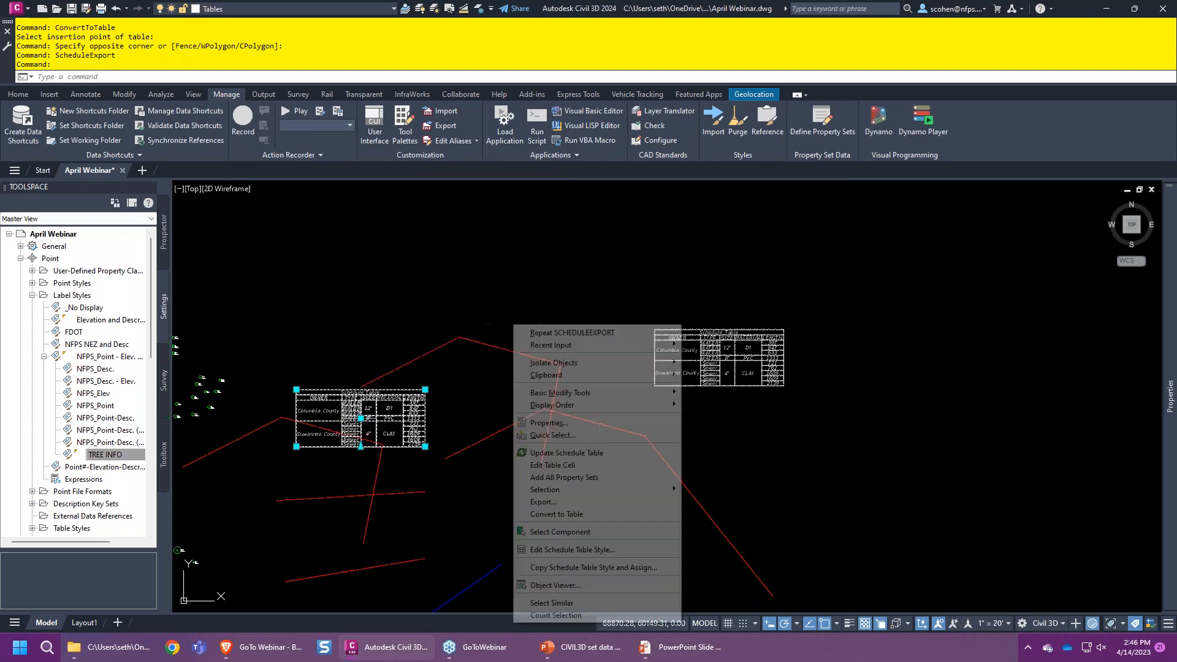
click(580, 501)
click(495, 214)
click(490, 229)
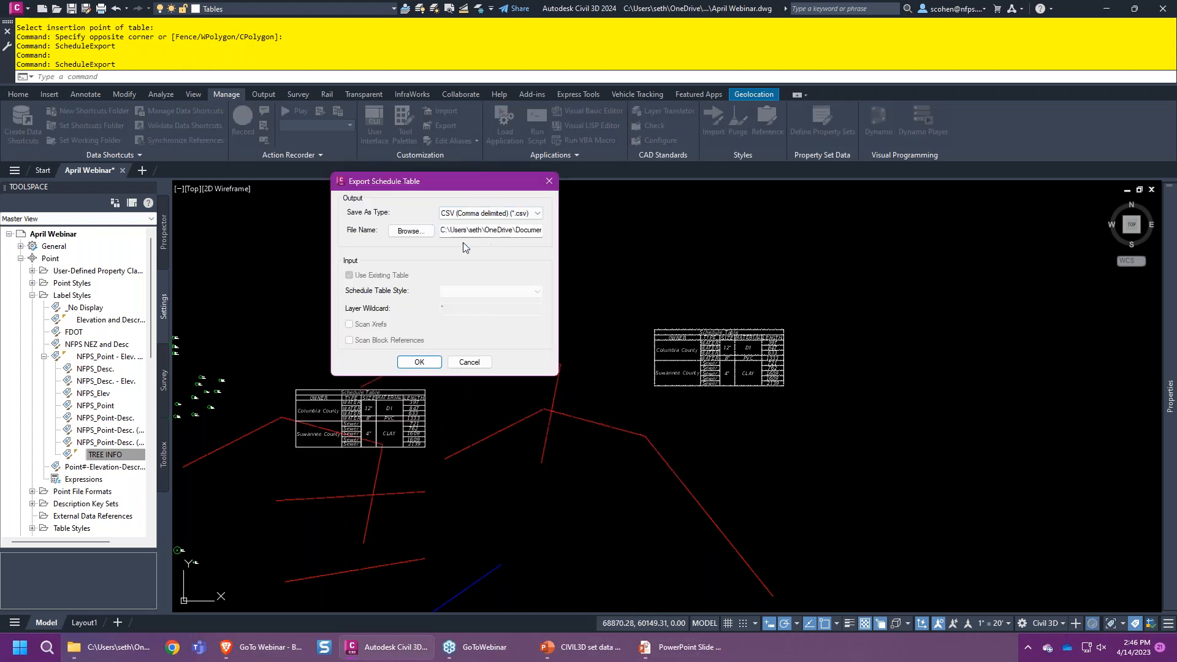
drag(497, 232, 682, 234)
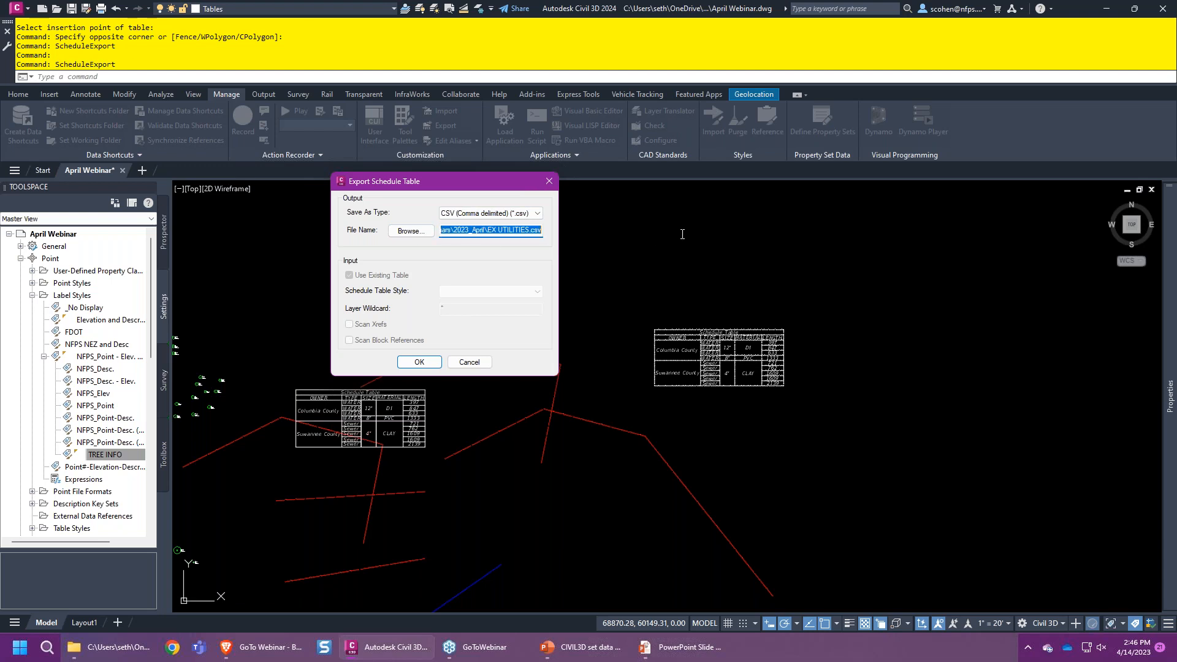
click(419, 362)
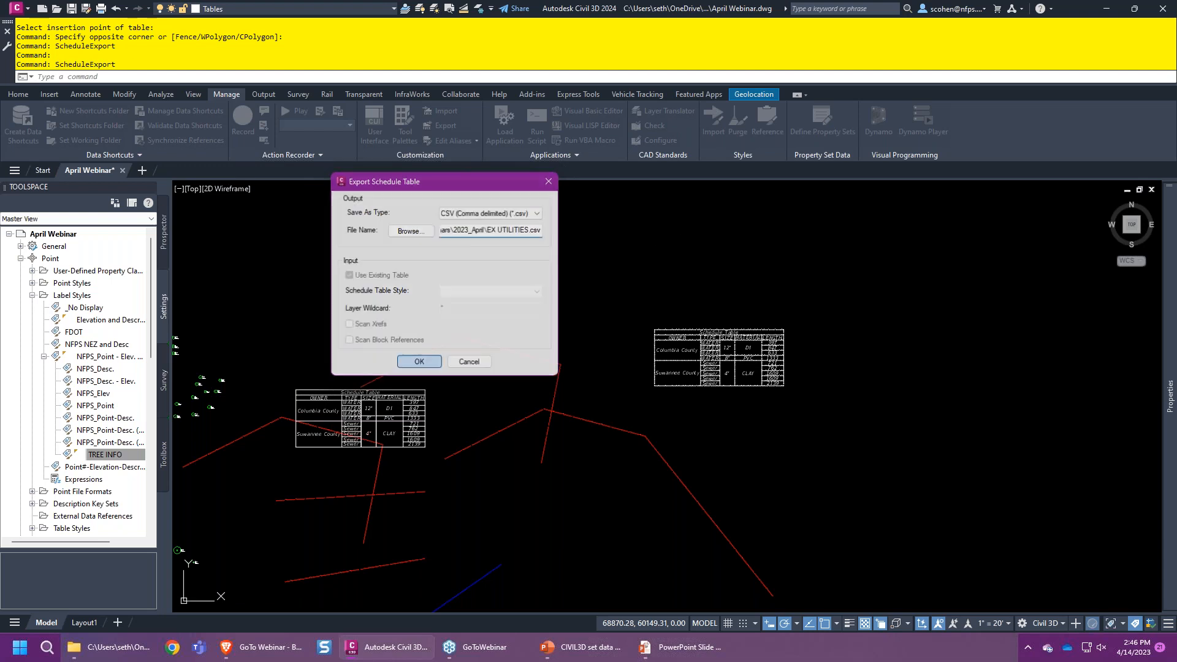
click(115, 659)
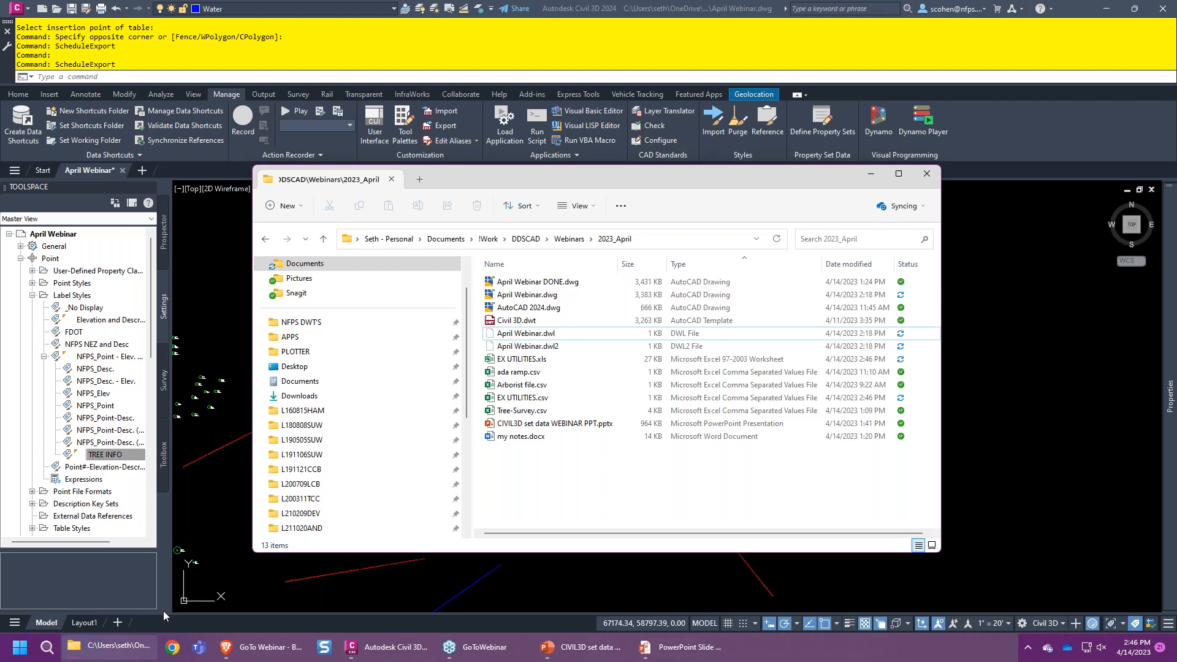
- Open EX UTILITIES.xls in Excel, scroll through the schedule, close it, and select EX UTILITIES.csv
click(533, 359)
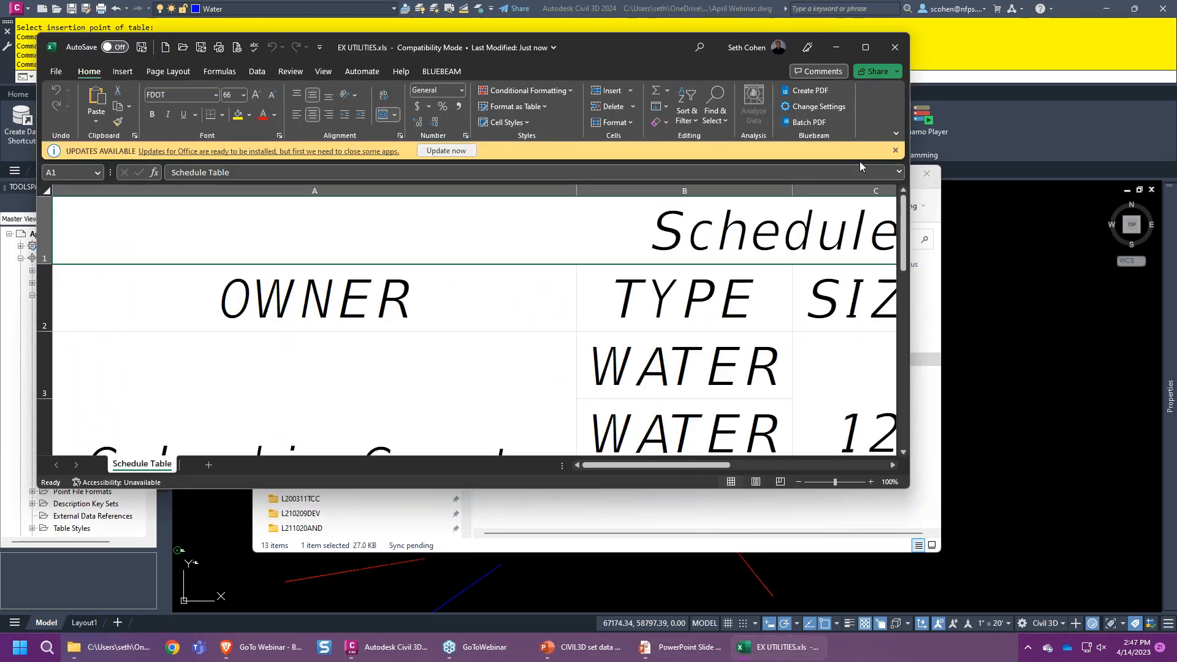
ctrl+scroll(551, 257, down, 6)
ctrl+scroll(408, 279, up, 1)
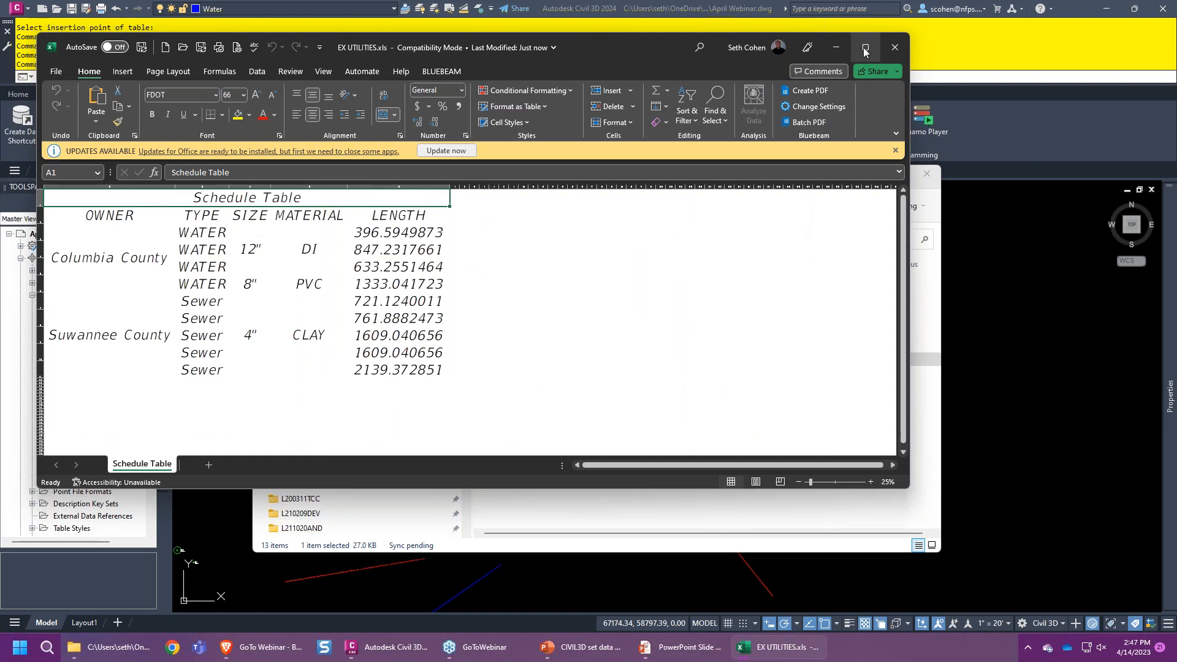
click(895, 47)
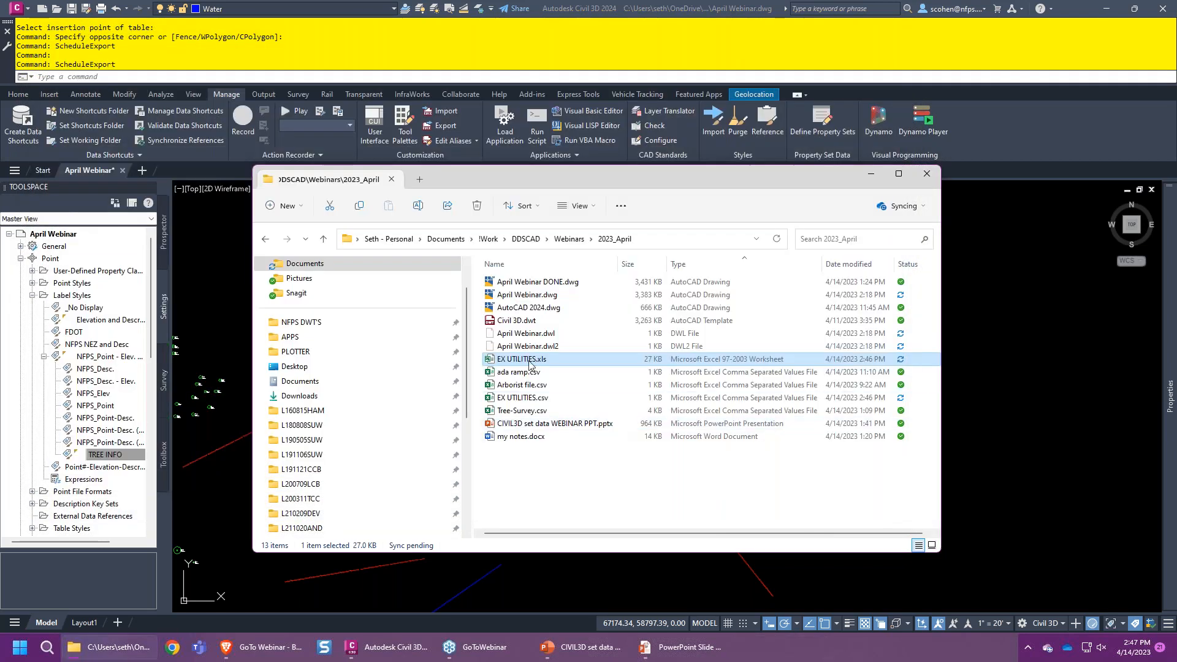
click(531, 398)
- Open EX UTILITIES.csv, AutoFit all columns, close without saving, and minimize File Explorer
double_click(530, 399)
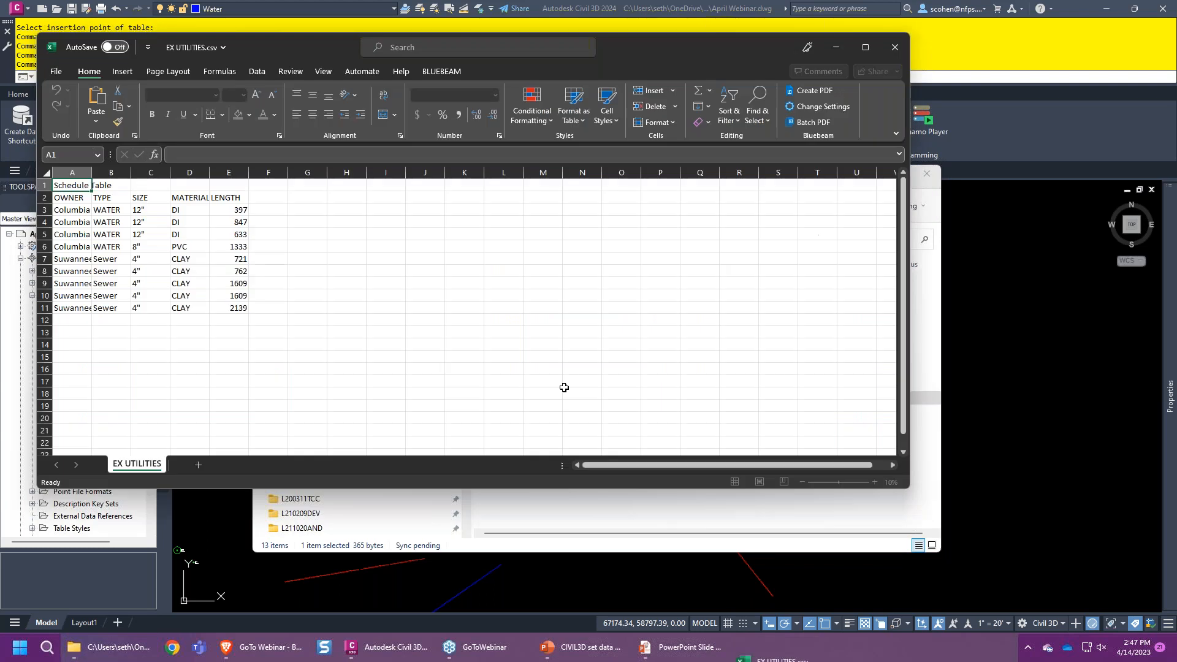
click(46, 190)
double_click(92, 190)
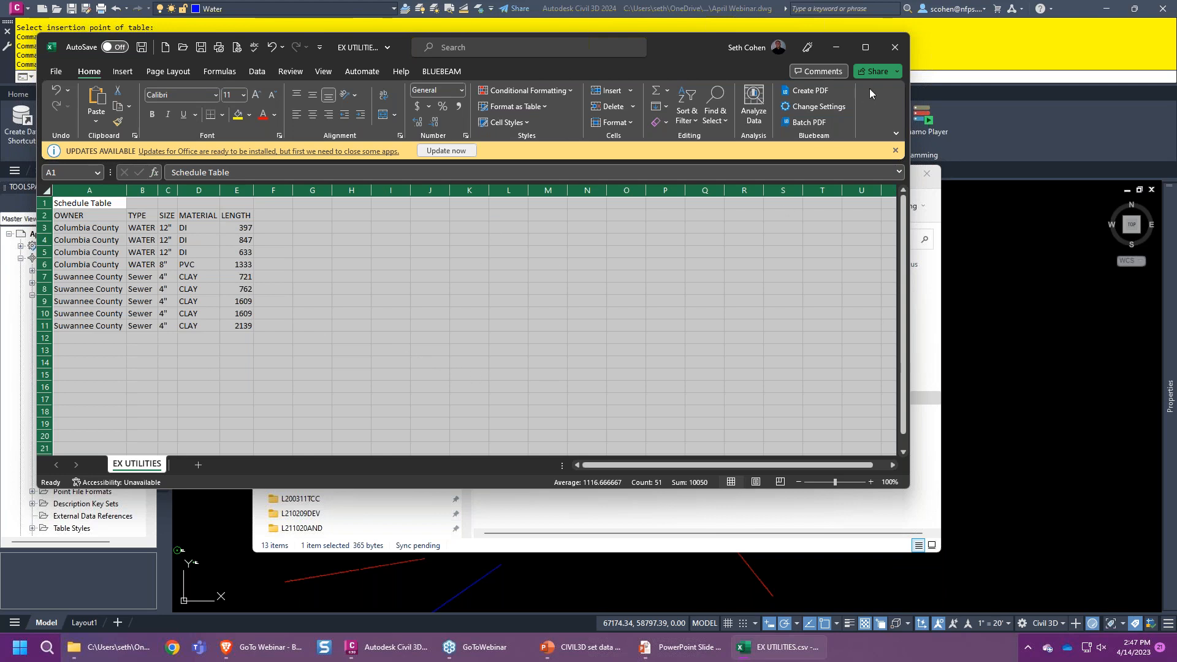
click(888, 57)
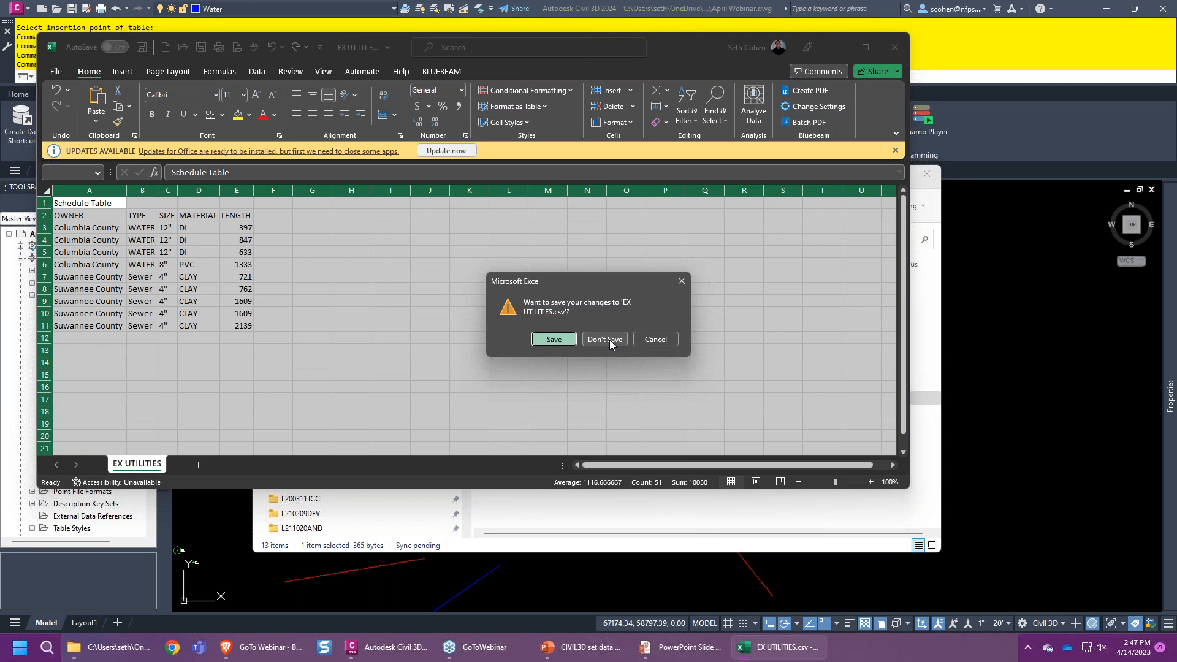
click(605, 339)
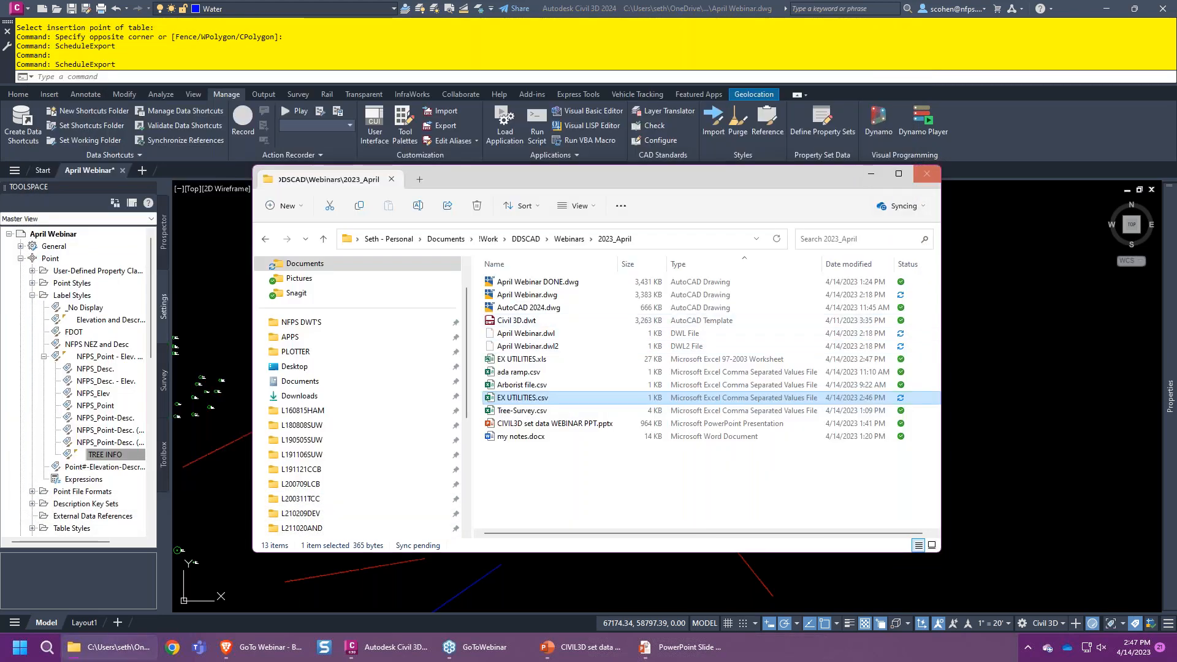
click(869, 175)
- Select the left schedule table and start resizing it from a corner, then cancel
middle_drag(490, 368, 513, 353)
click(426, 373)
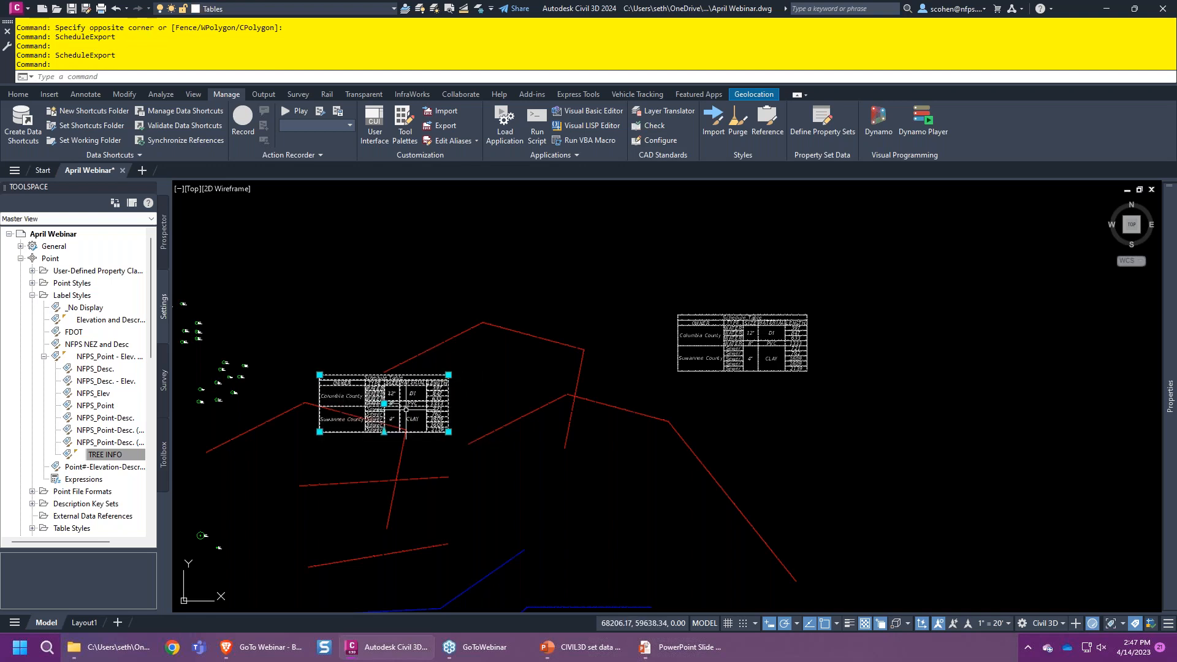
click(449, 432)
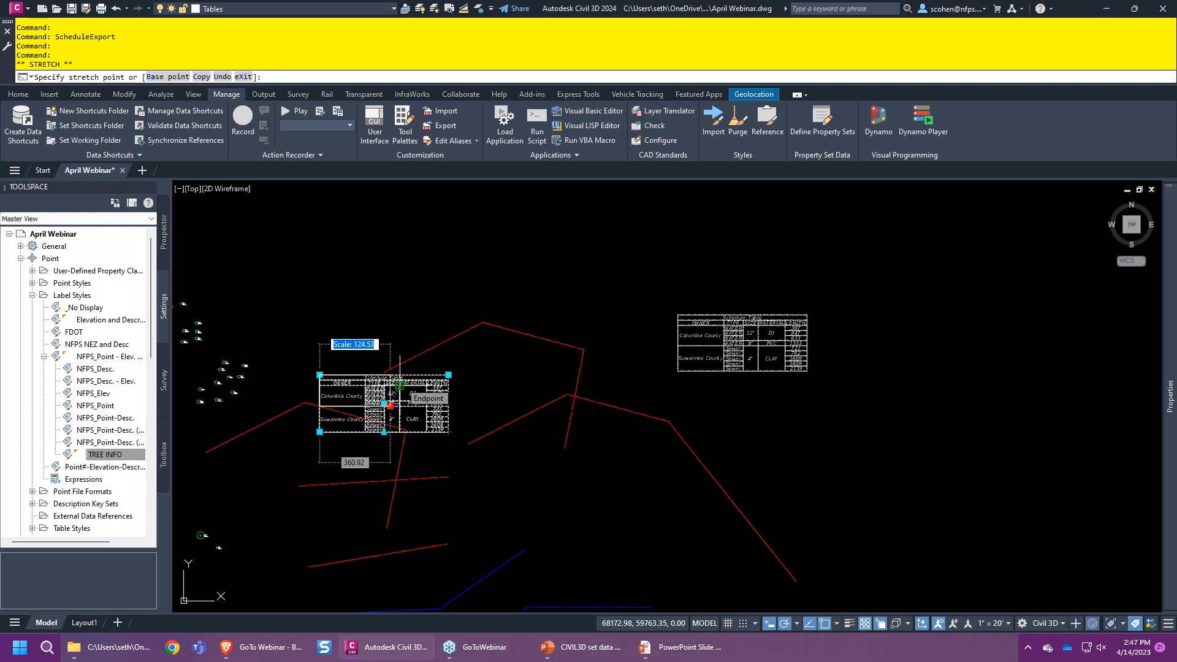
text(1)
key(Escape)
- Zoom in and pan across the schedule table, dismissing an unknown command entry
scroll(337, 393, up, 5)
scroll(313, 360, up, 5)
scroll(334, 399, up, 10)
middle_drag(324, 423, 598, 430)
scroll(655, 414, down, 3)
text(y)
key(Return)
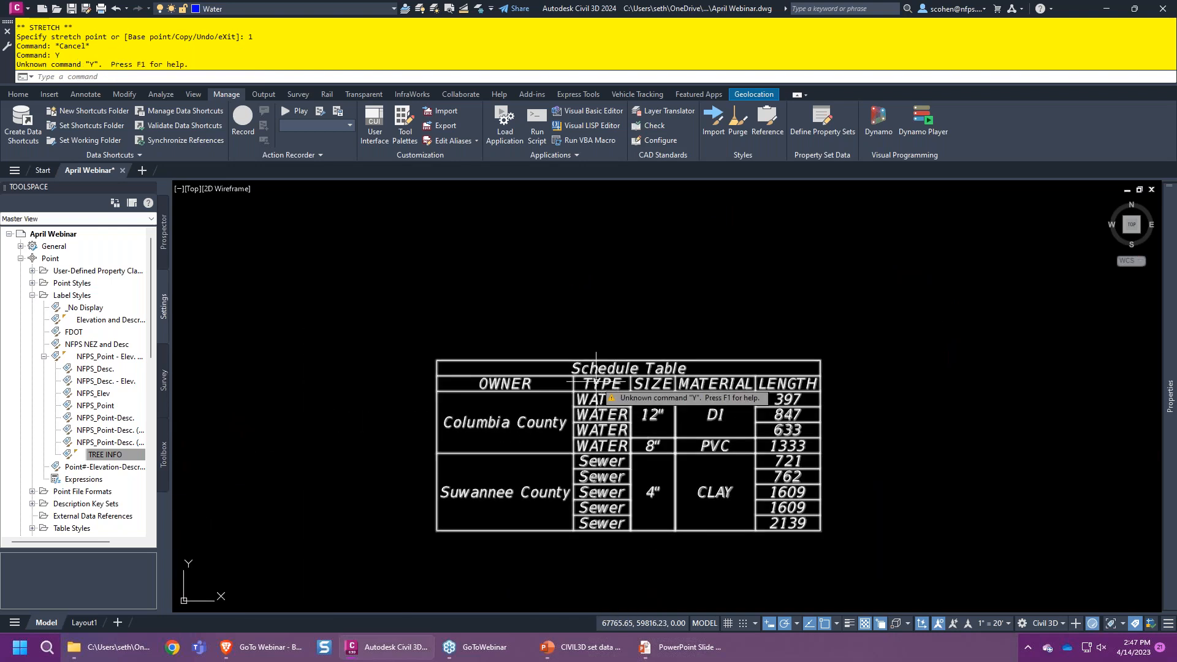
key(Escape)
key(Escape)
- Add a multiline text box above the table reading 'DF XGFDGDG'
text(t)
key(Return)
click(461, 247)
click(749, 321)
text(DF XGFDGDG)
click(555, 277)
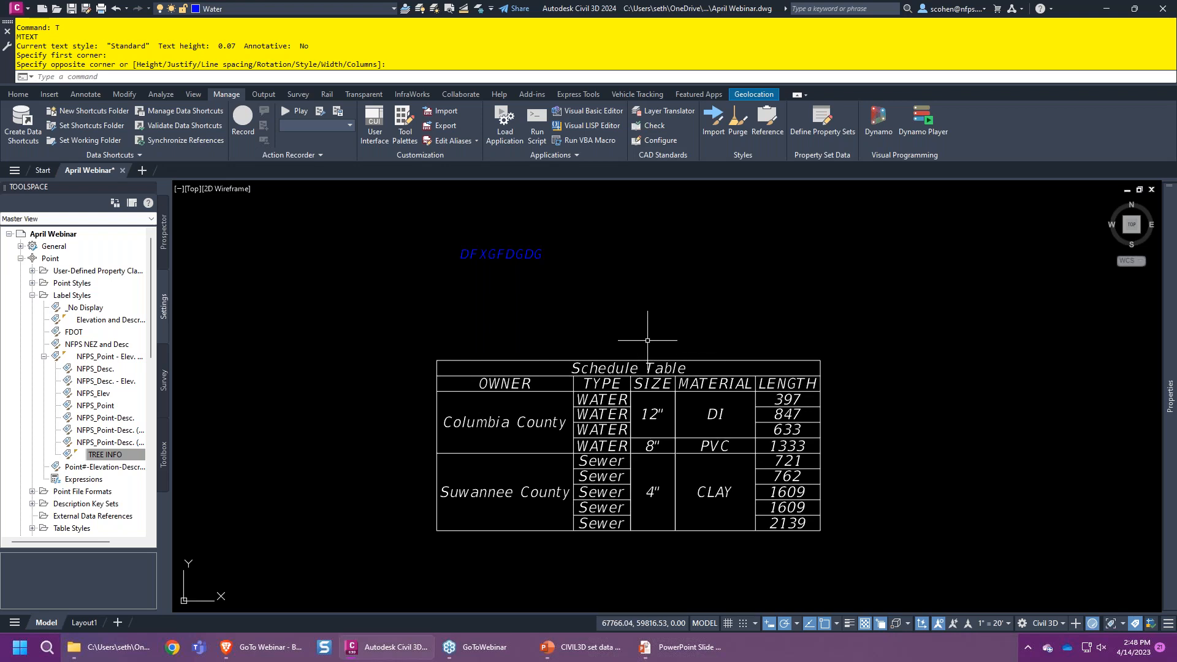
- Zoom extents to show the whole drawing and bring up the Select File dialog
scroll(646, 340, down, 3)
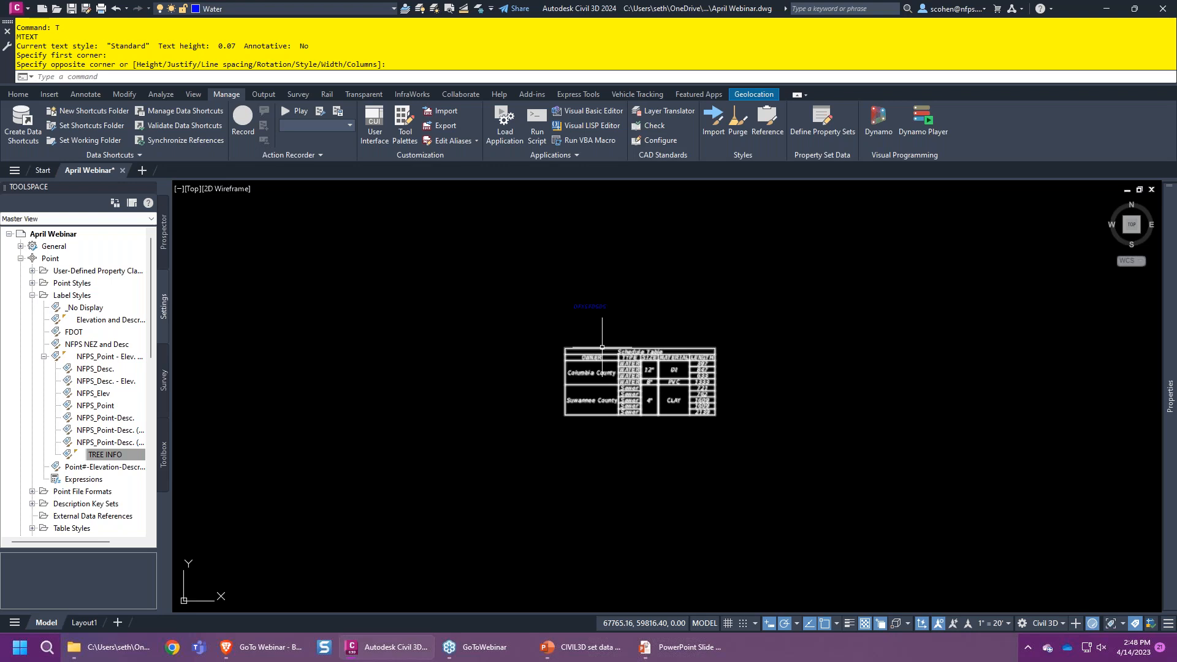
middle_click(602, 347)
middle_click(602, 348)
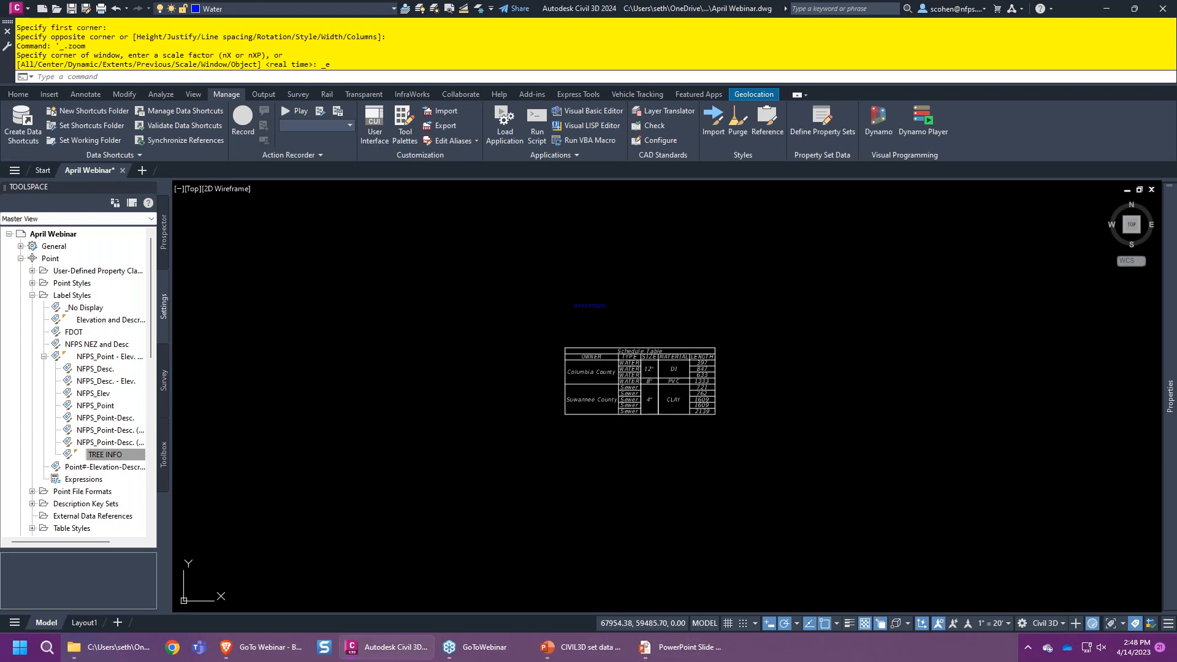
click(57, 8)
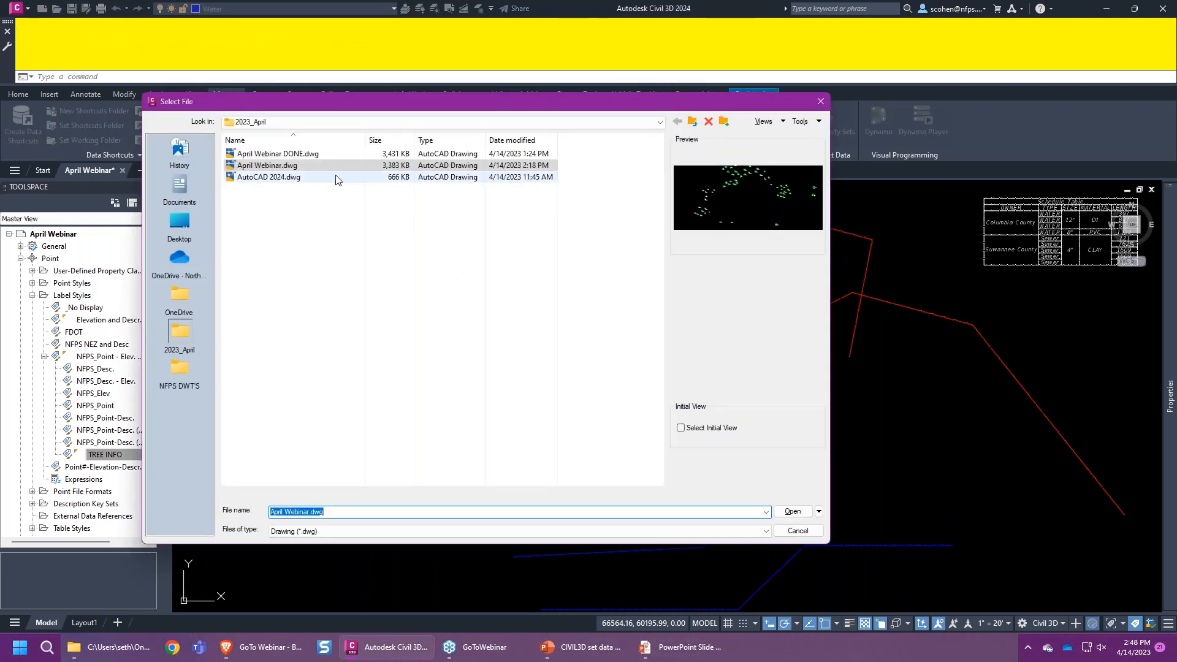
- Open AutoCAD 2024.dwg and delete the two round fixtures between the washrooms
double_click(296, 178)
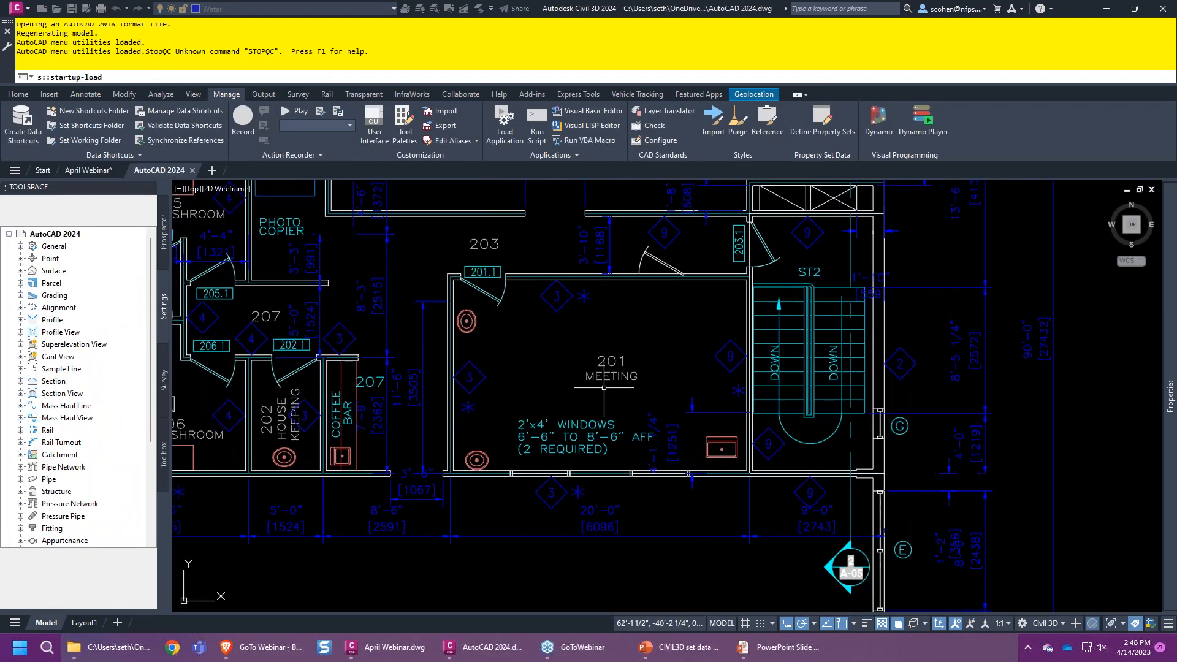
middle_drag(387, 301, 631, 380)
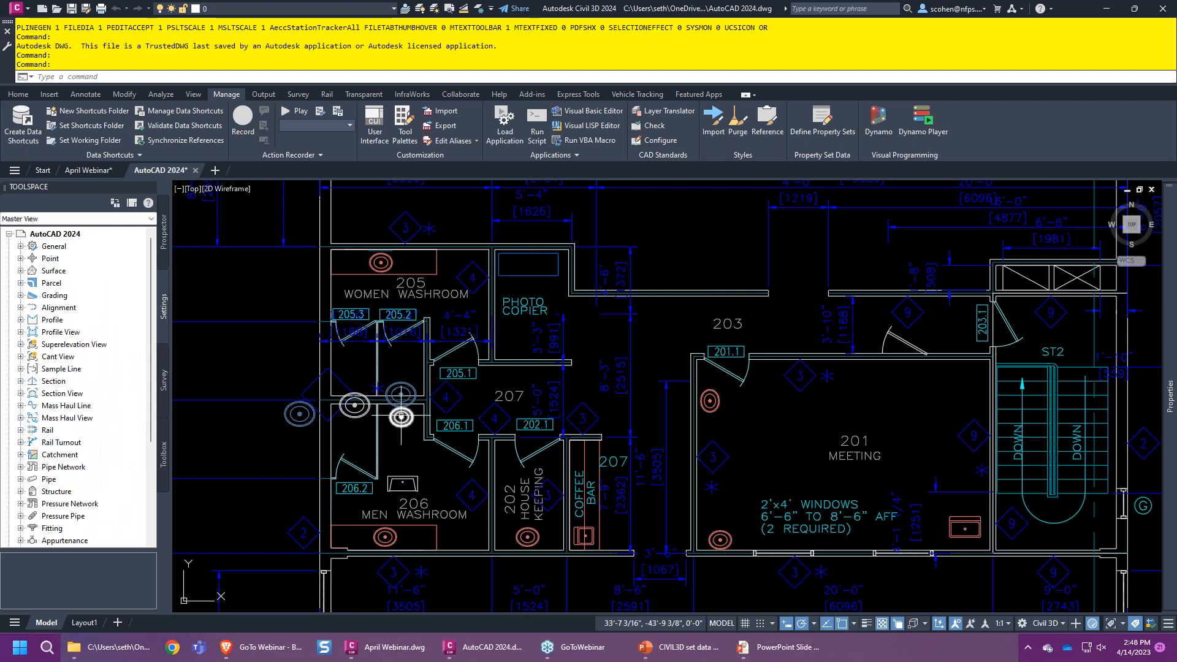
click(408, 384)
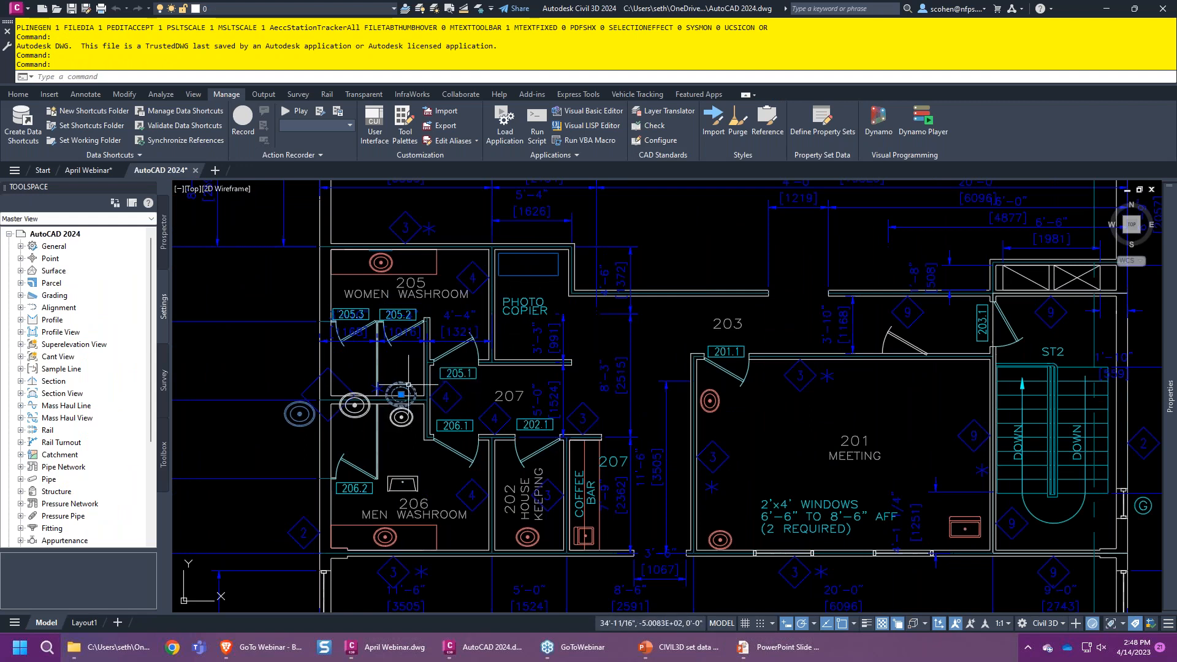
key(Delete)
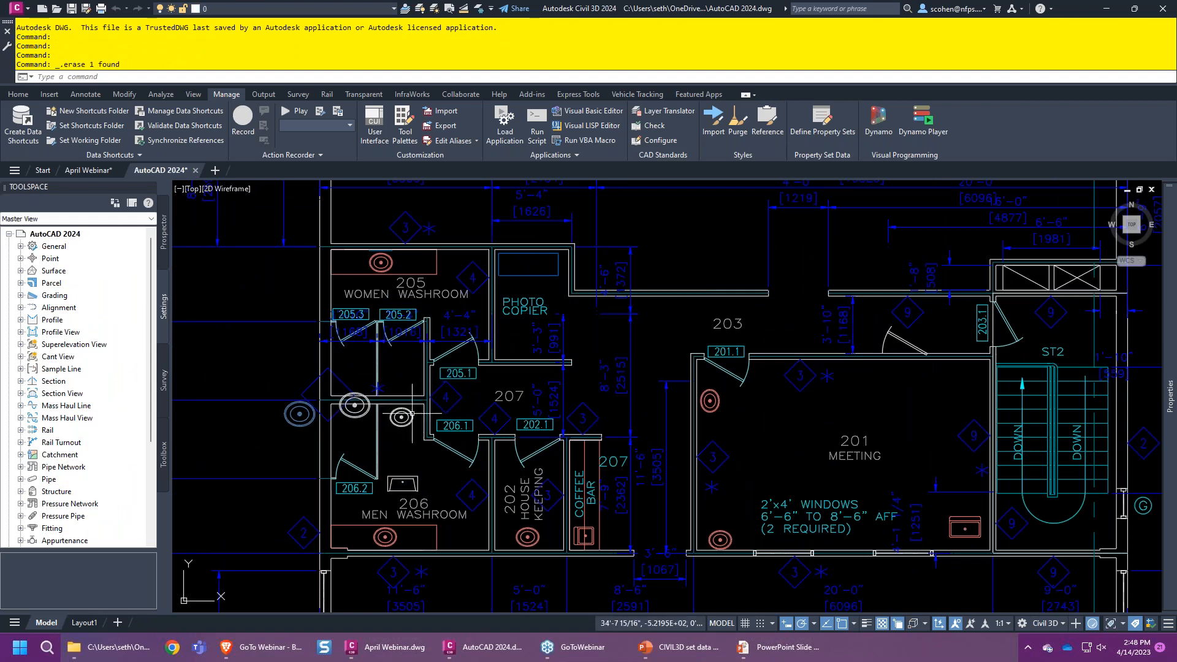
click(401, 416)
key(Delete)
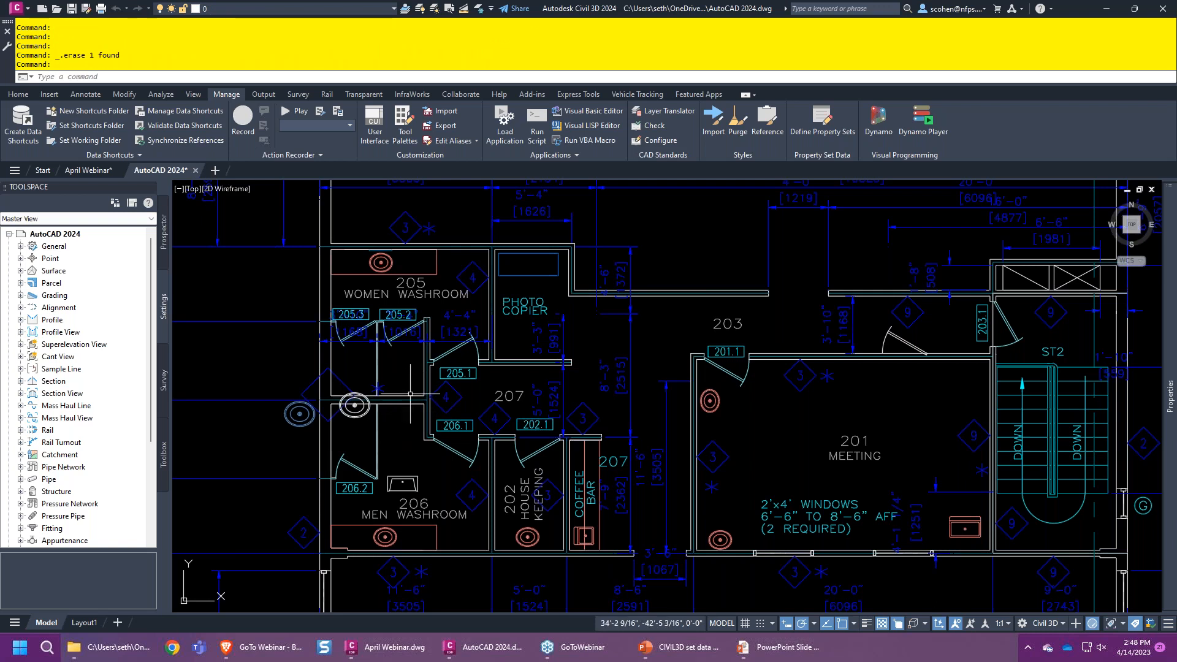
- Start the Insert (I) command for the Blocks palette, then switch to the PowerPoint webinar slides
text(i)
key(Return)
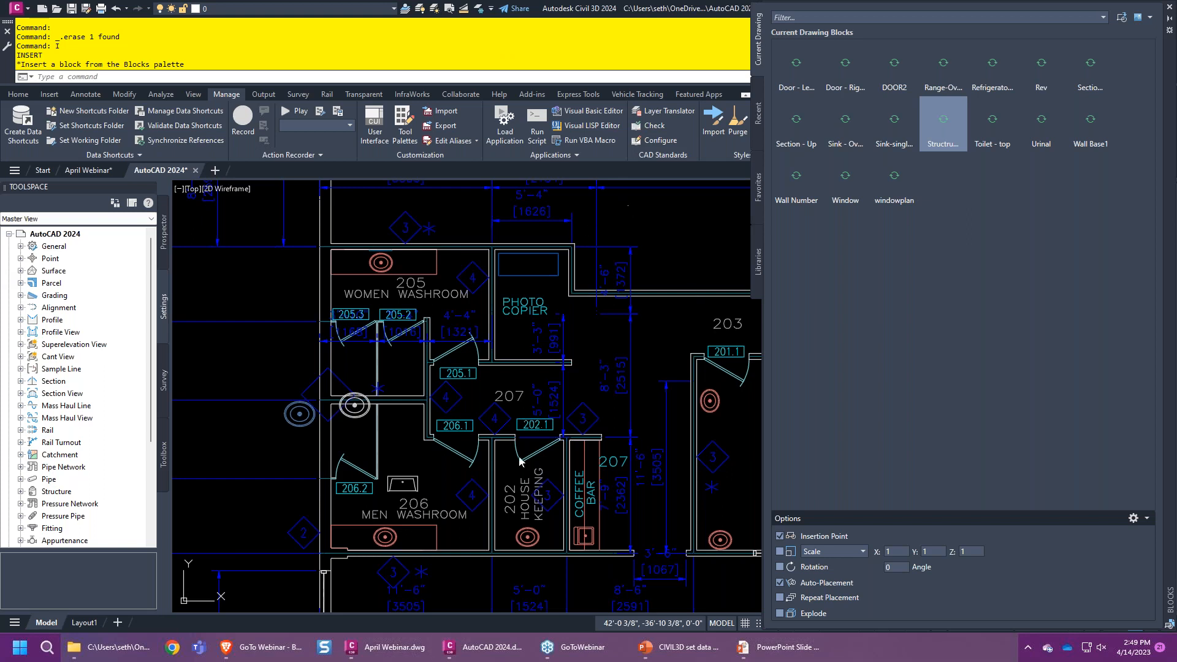
mouse_move(577, 648)
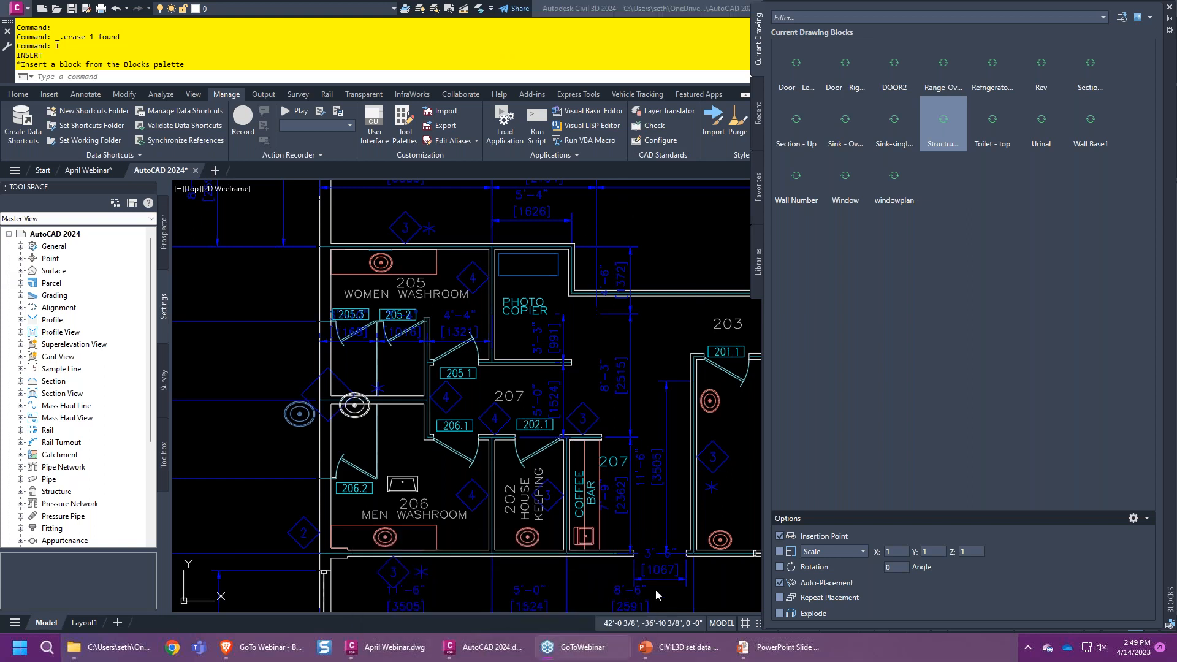
mouse_move(682, 657)
click(619, 582)
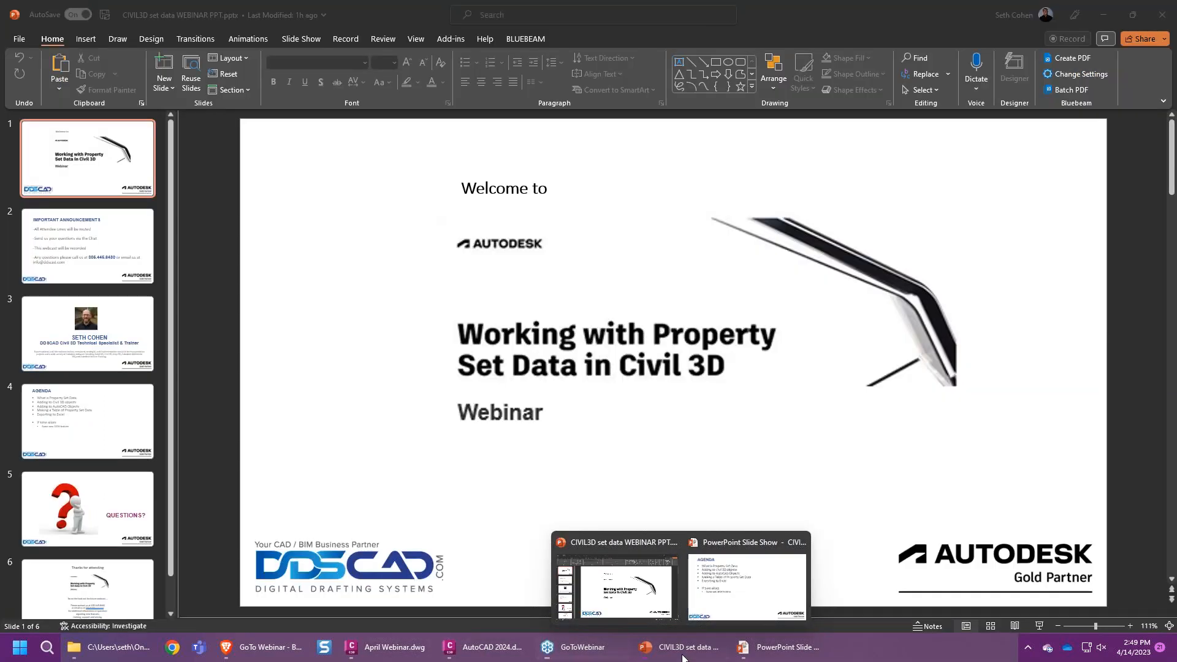
- Minimize PowerPoint to return to the Civil 3D floor plan
click(1100, 17)
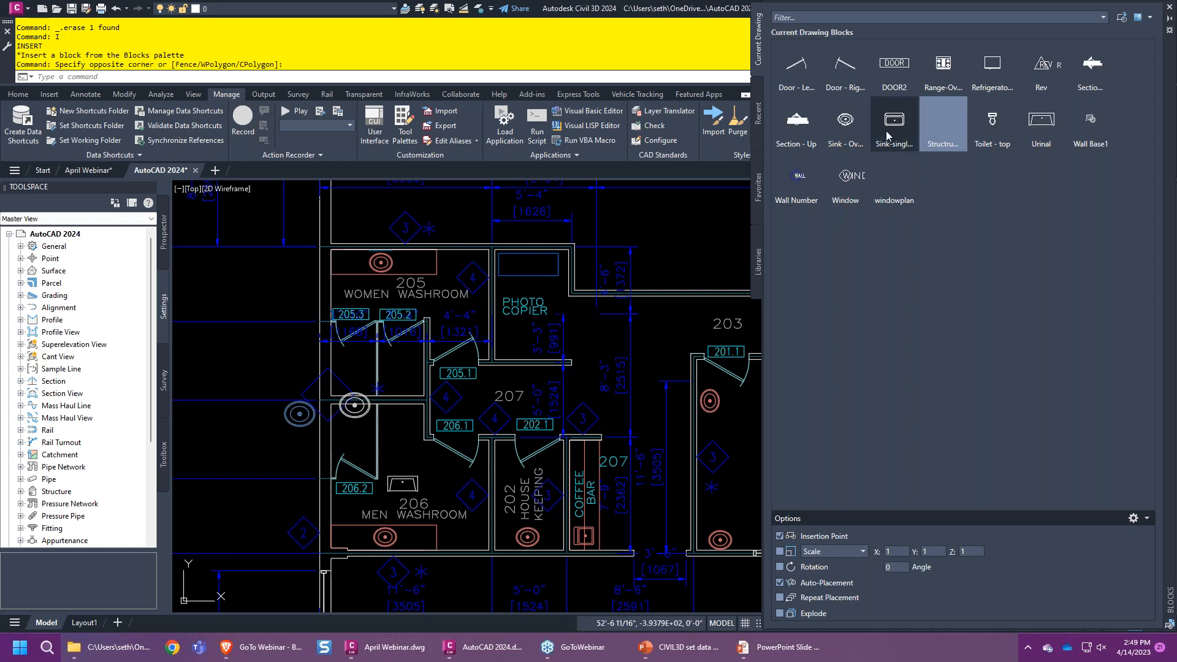
mouse_move(848, 125)
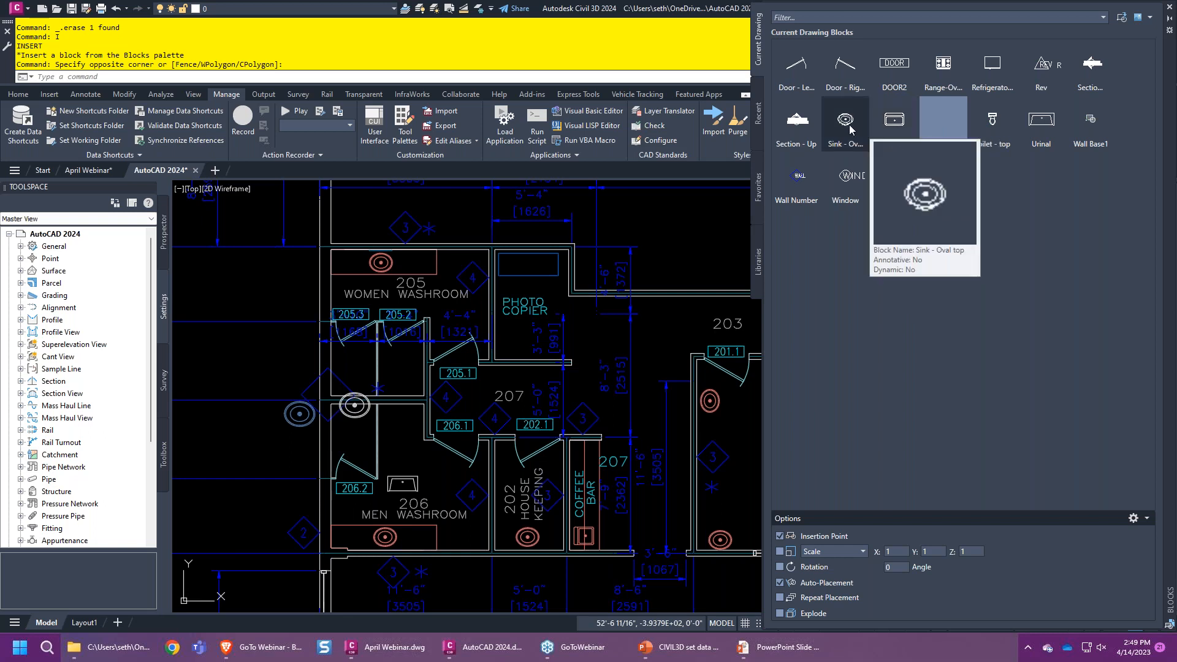
click(850, 127)
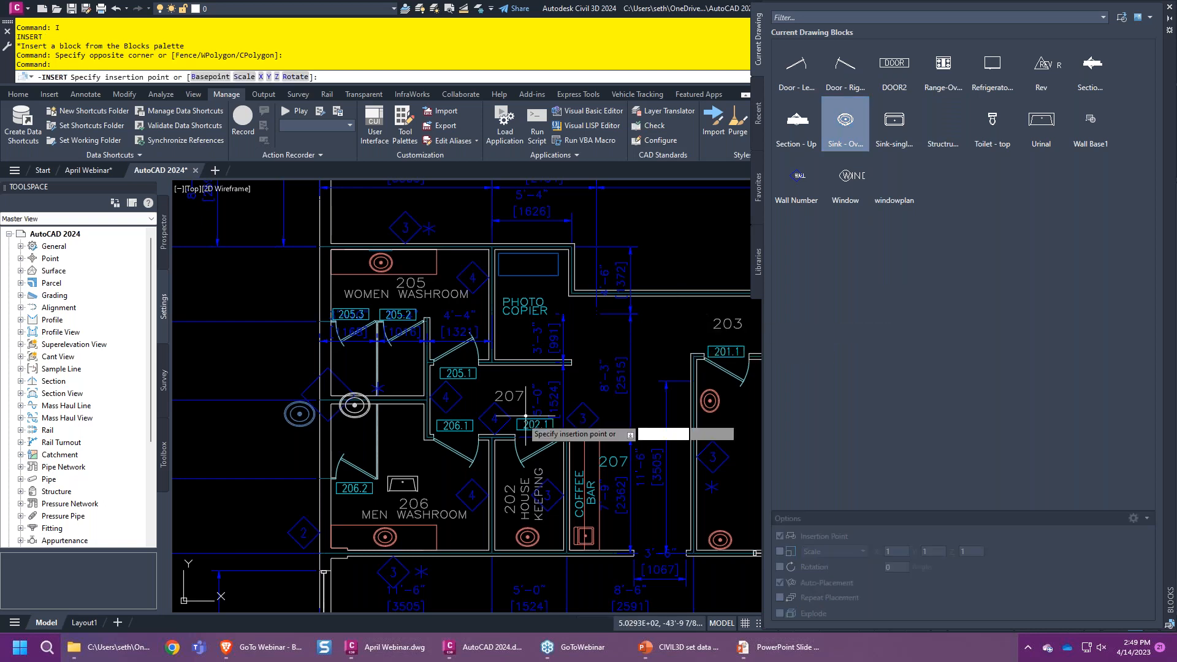
scroll(415, 446, up, 6)
scroll(299, 366, down, 4)
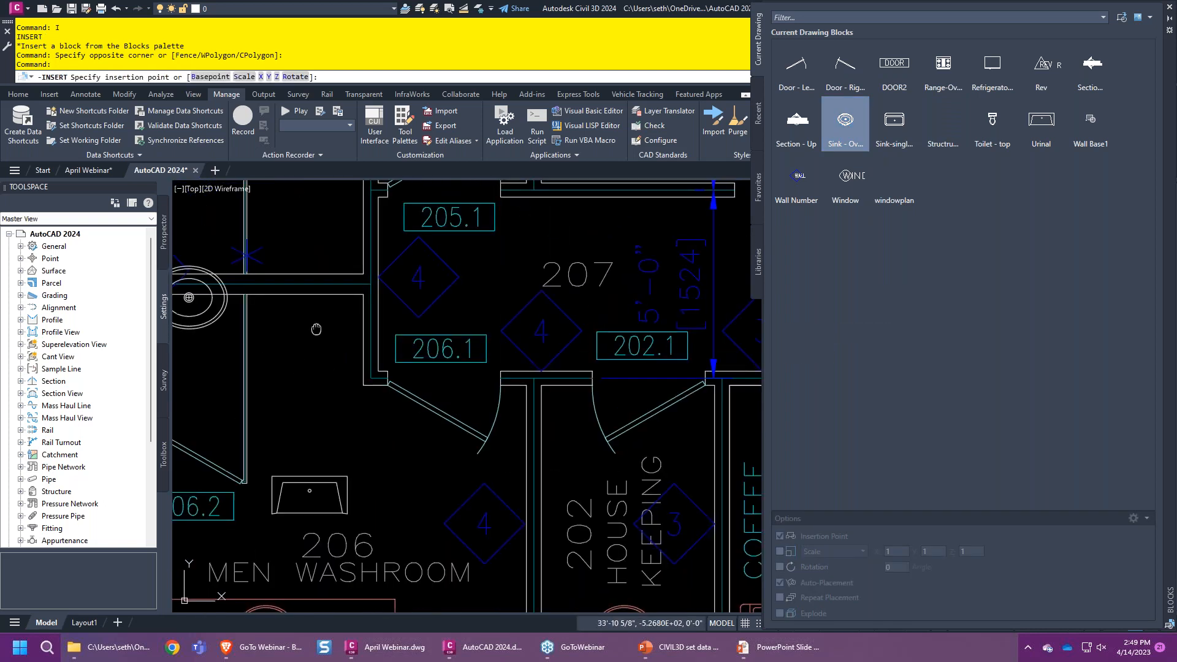
middle_drag(316, 330, 360, 390)
key(F3)
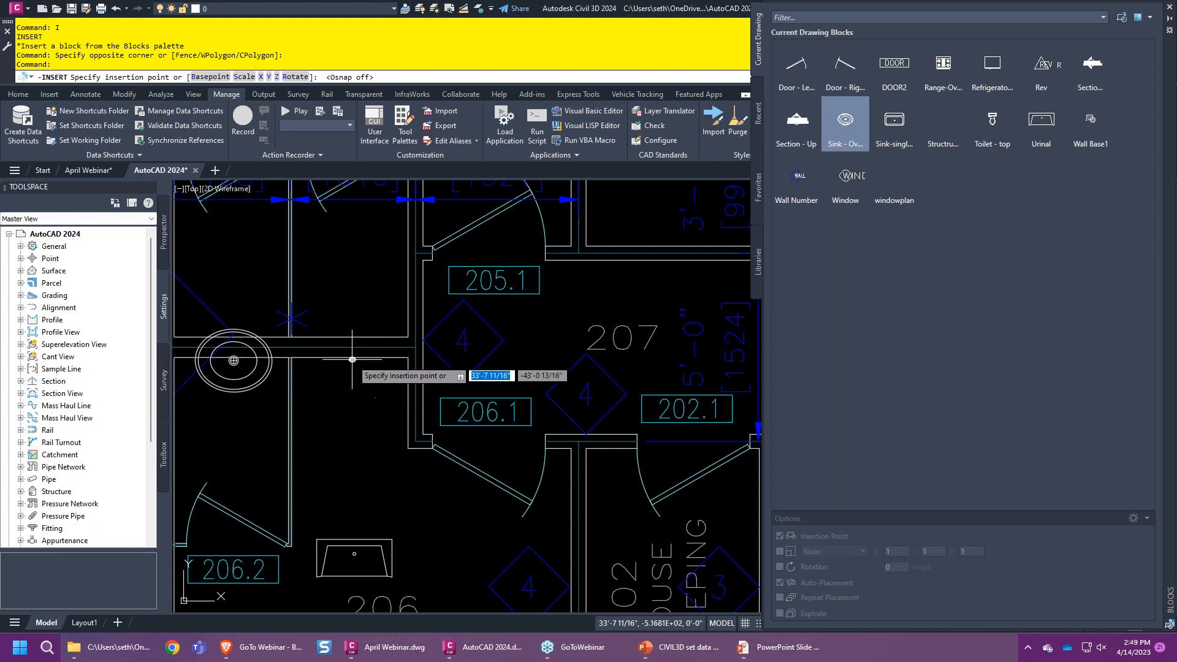
click(349, 390)
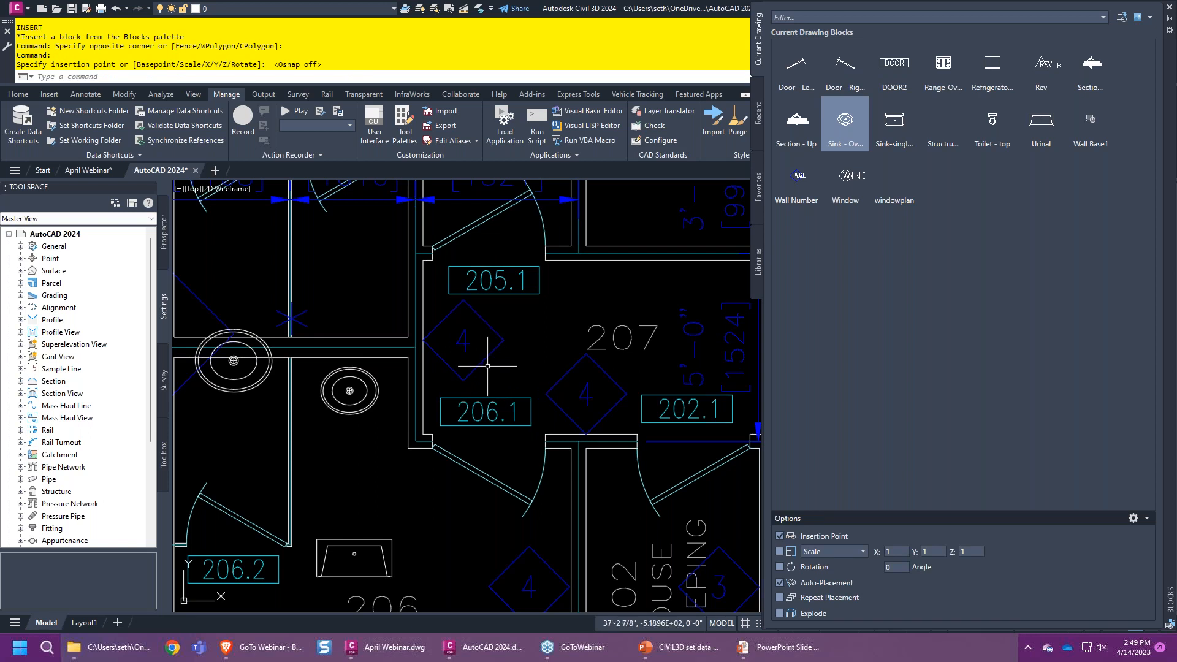
scroll(484, 366, down, 4)
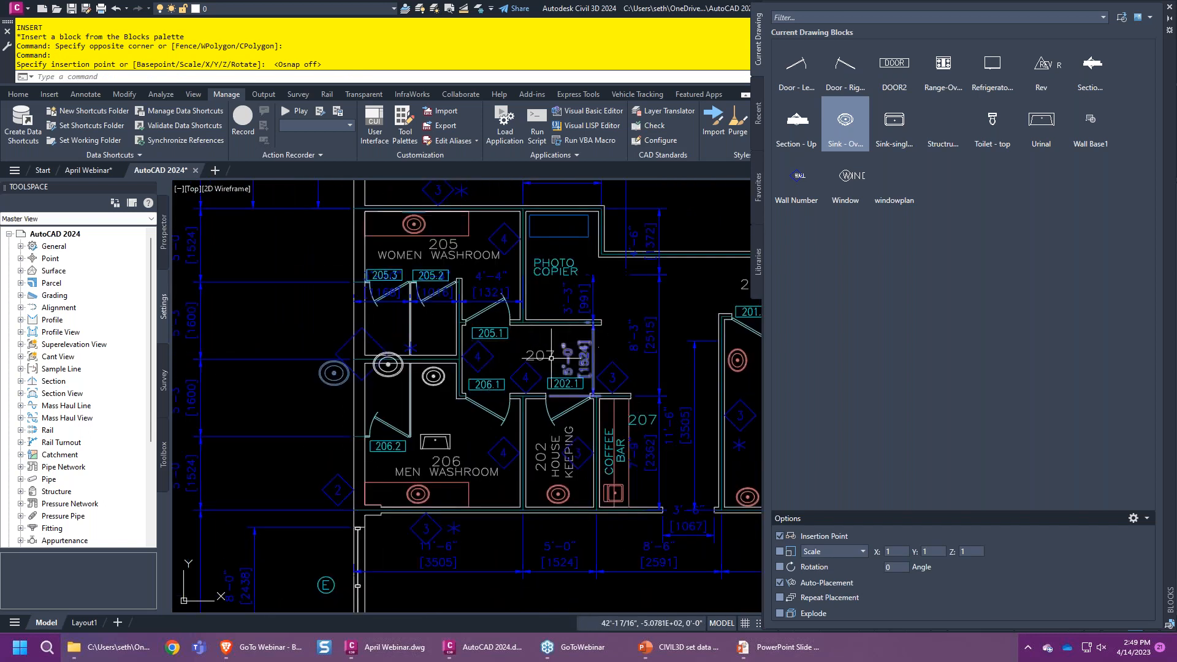
mouse_move(582, 350)
middle_down()
mouse_move(358, 332)
mouse_move(302, 342)
middle_up()
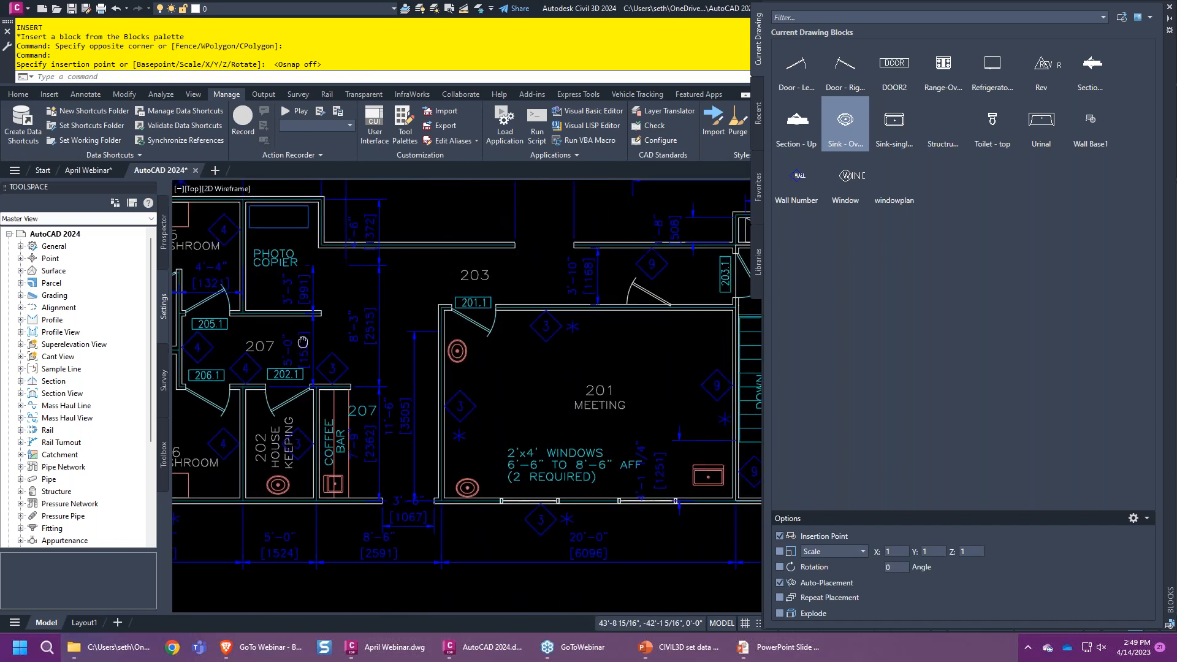
click(991, 126)
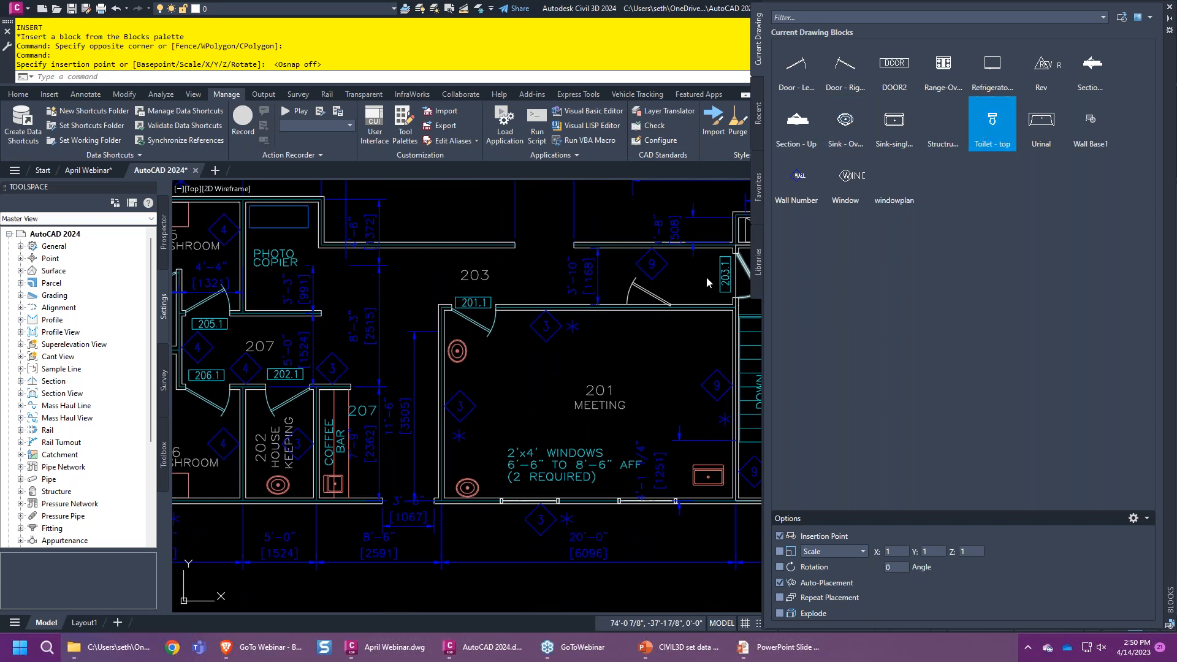
middle_drag(653, 320, 478, 394)
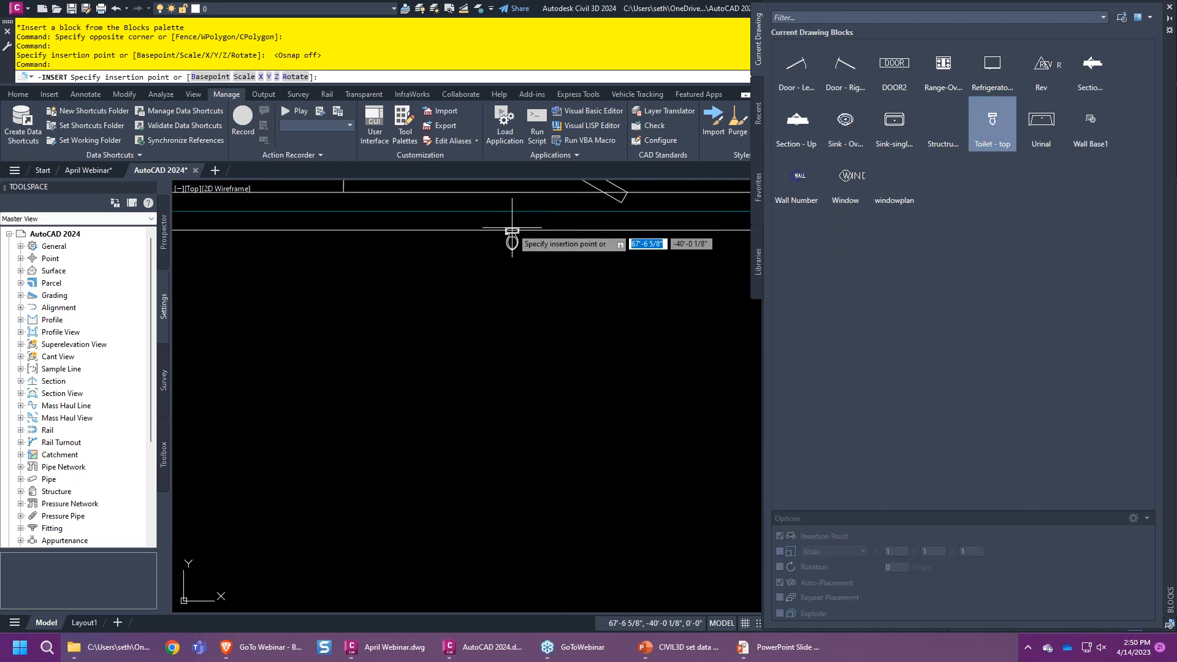
scroll(511, 242, down, 3)
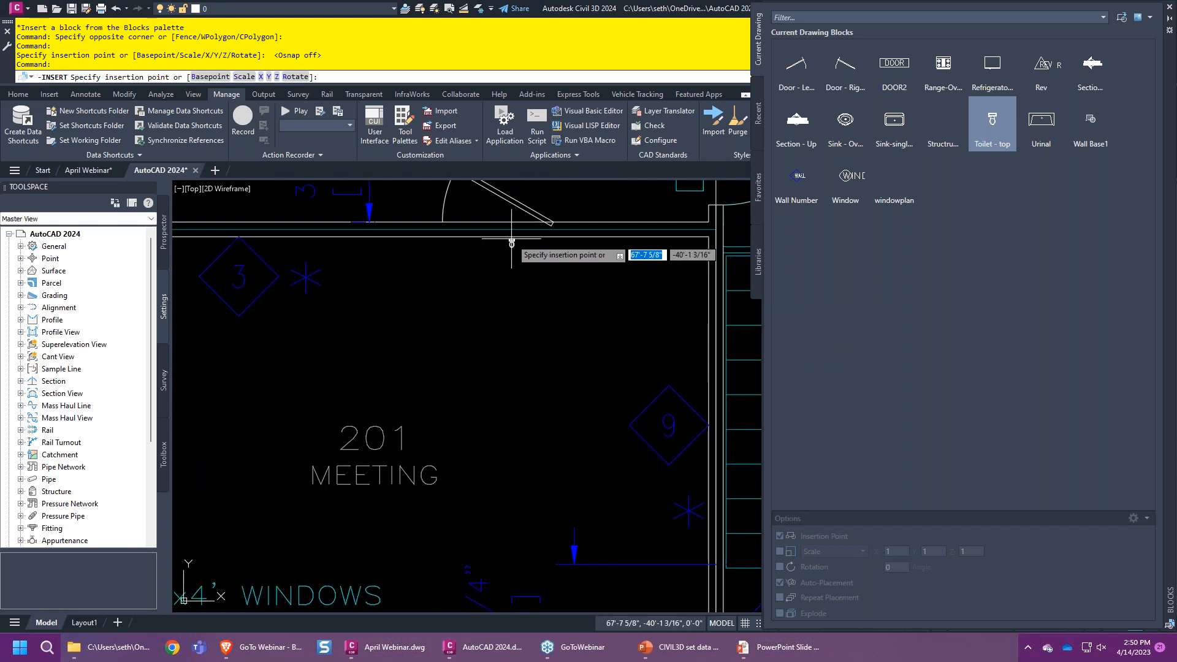
scroll(511, 242, down, 2)
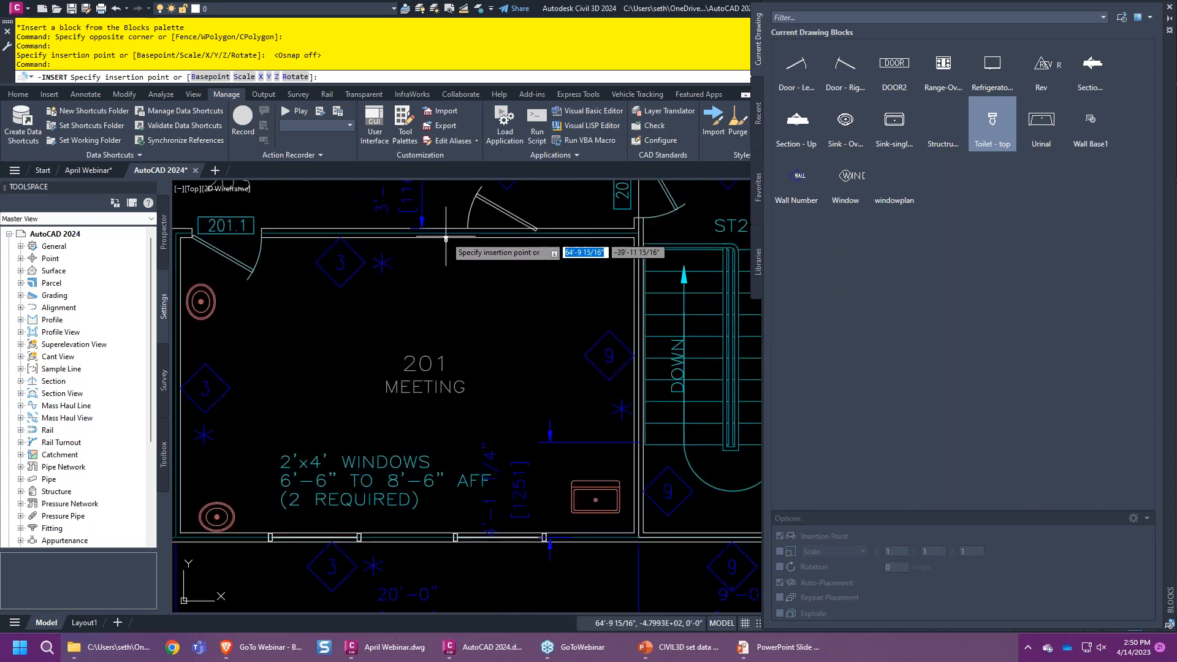
middle_drag(318, 283, 609, 326)
middle_drag(326, 332, 563, 342)
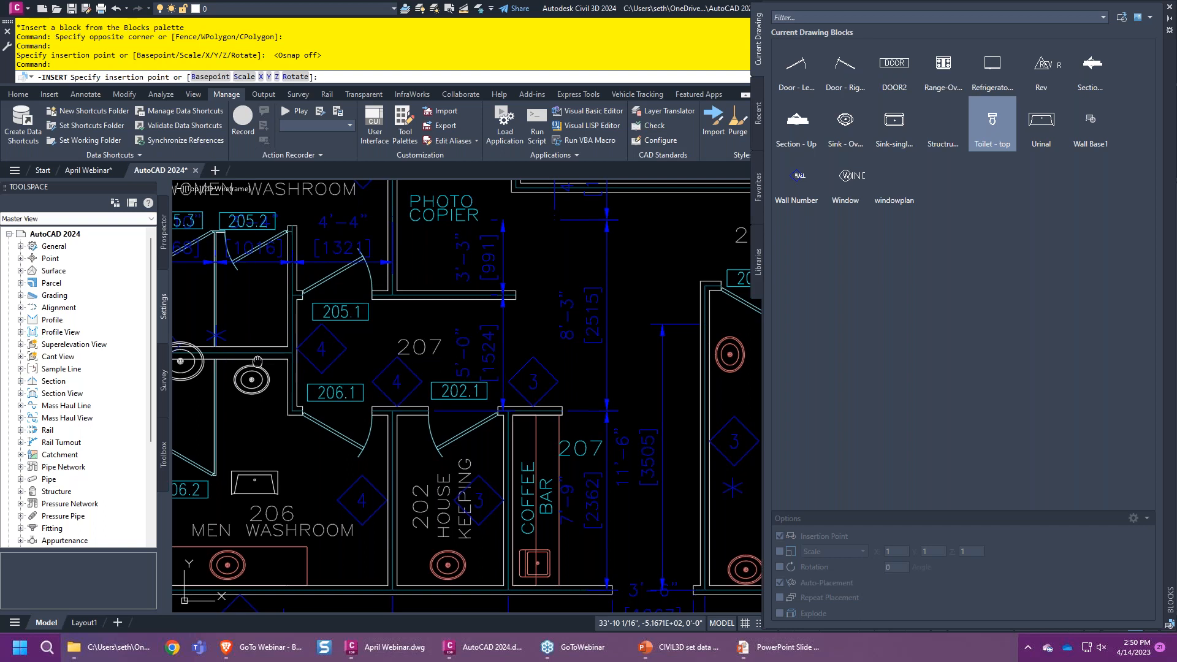
middle_drag(261, 359, 365, 429)
scroll(377, 411, up, 4)
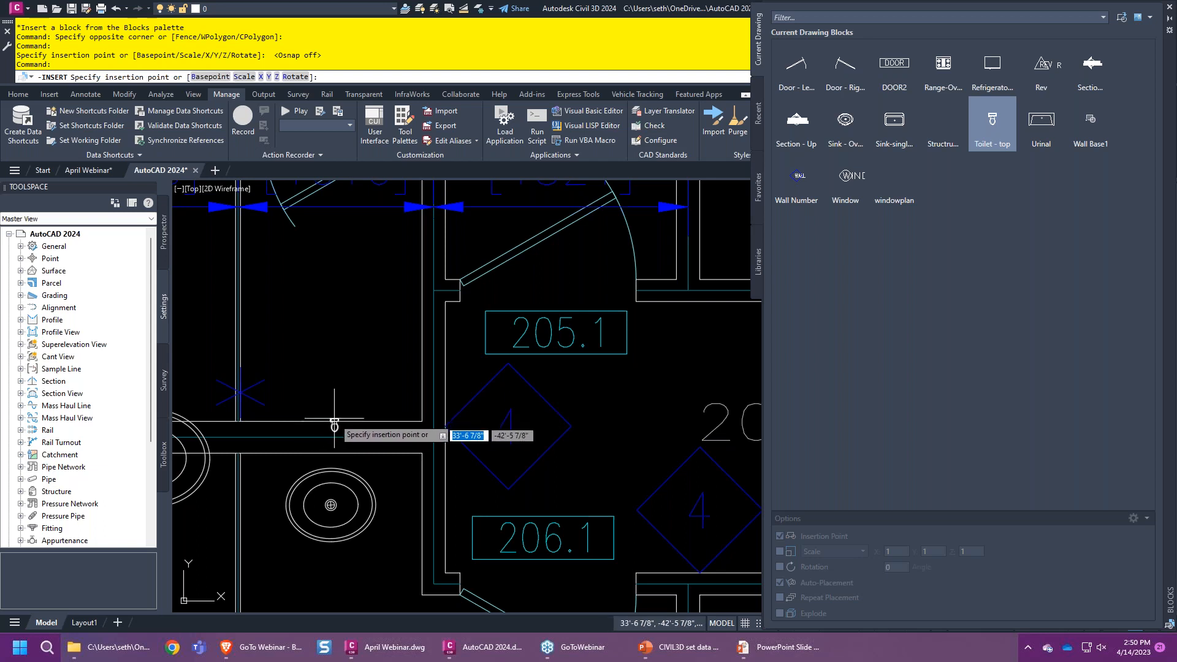
key(Escape)
click(387, 503)
click(357, 498)
key(Delete)
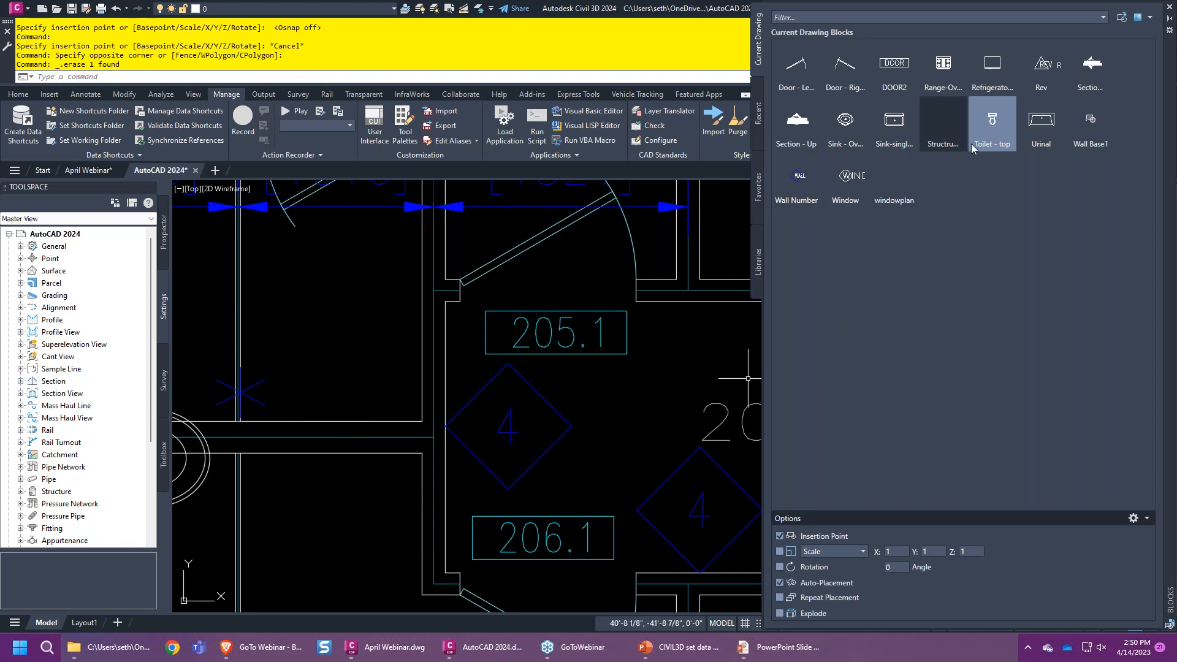
- Place the single sink block in the women's washroom
click(996, 127)
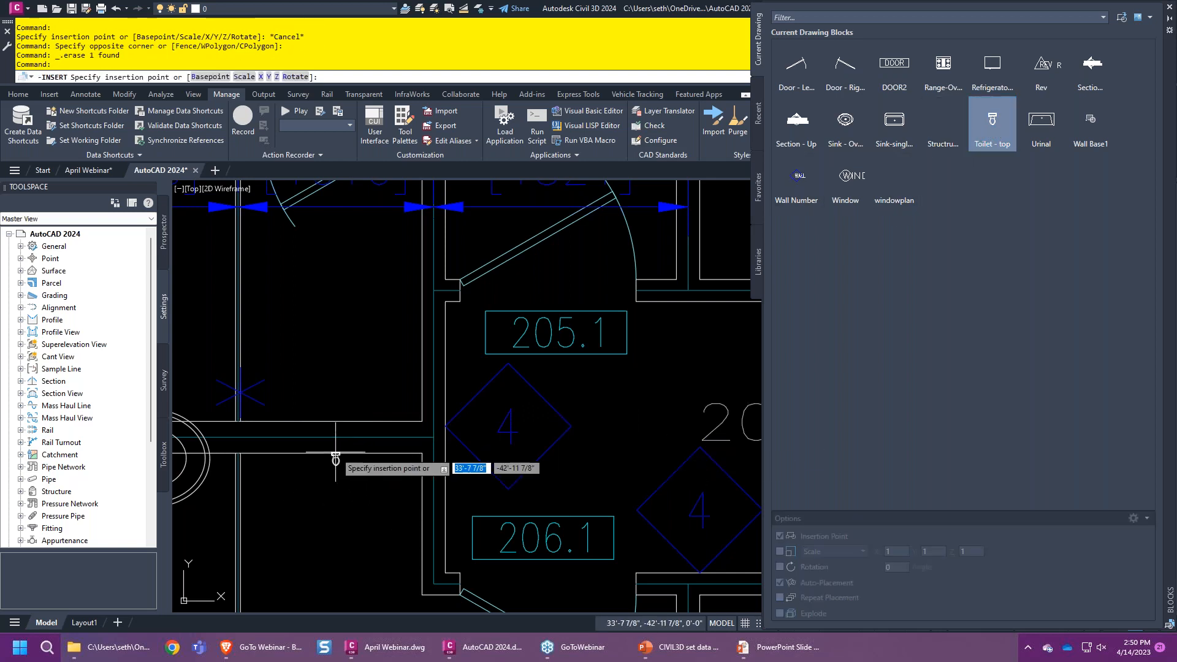
scroll(337, 470, down, 2)
middle_drag(337, 472, 404, 453)
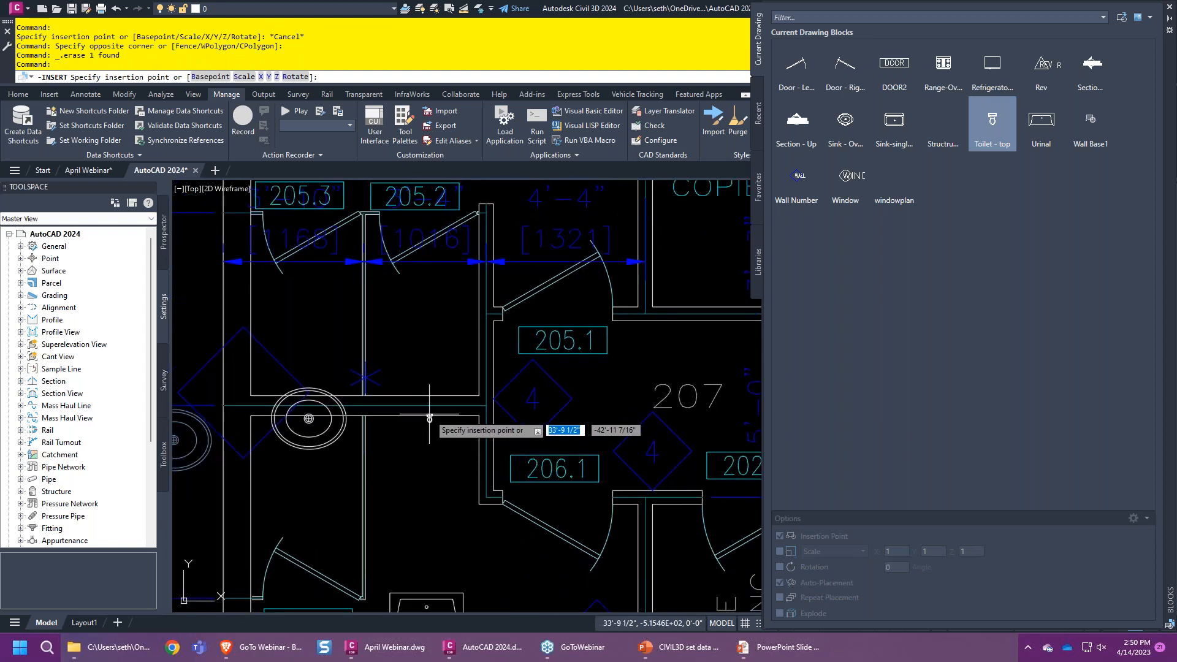
click(894, 122)
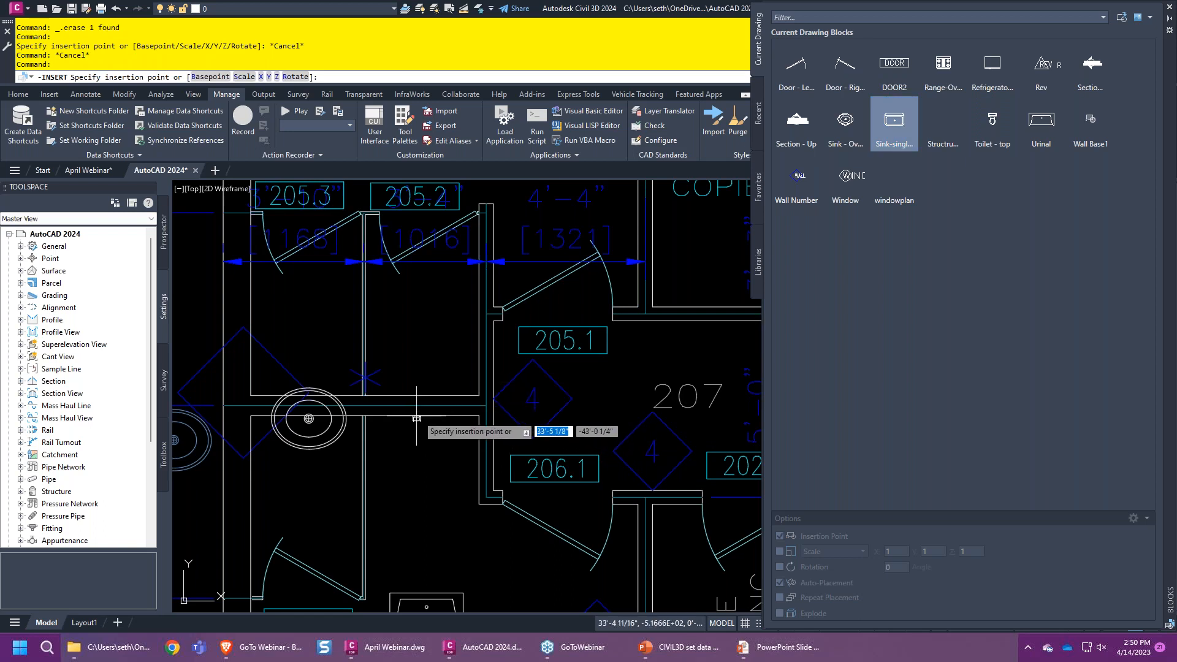
click(858, 131)
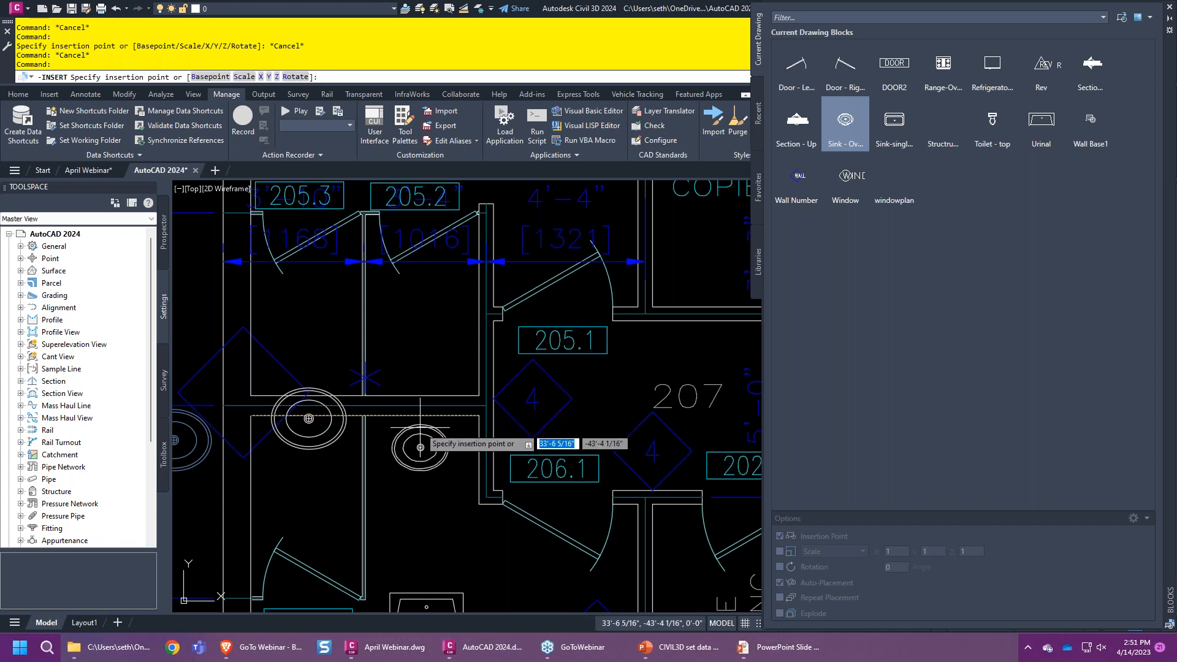
click(420, 447)
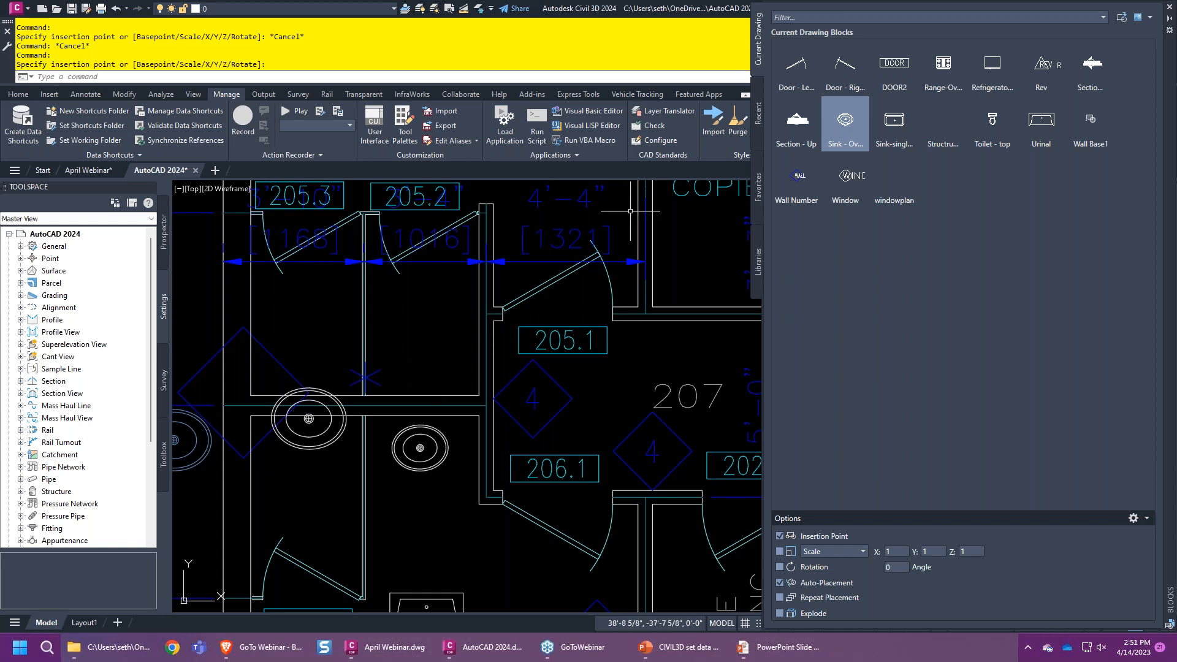
- Begin inserting Toilet - top with object snap on, cancel it, and auto-hide the Blocks palette
click(1001, 129)
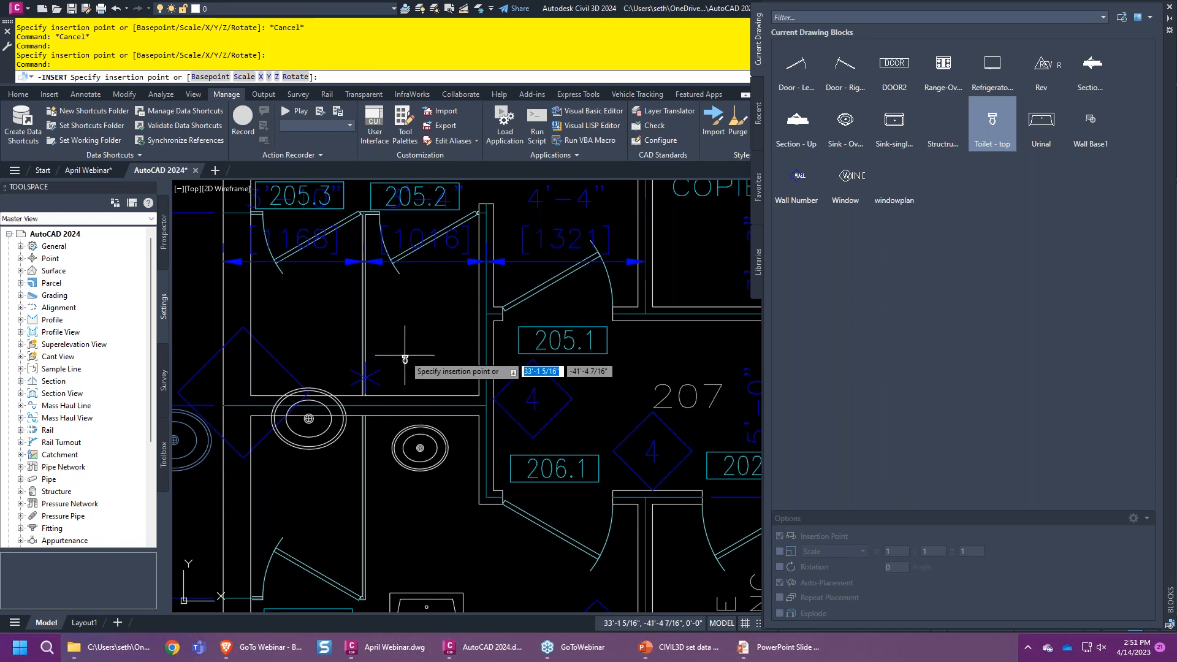
key(F3)
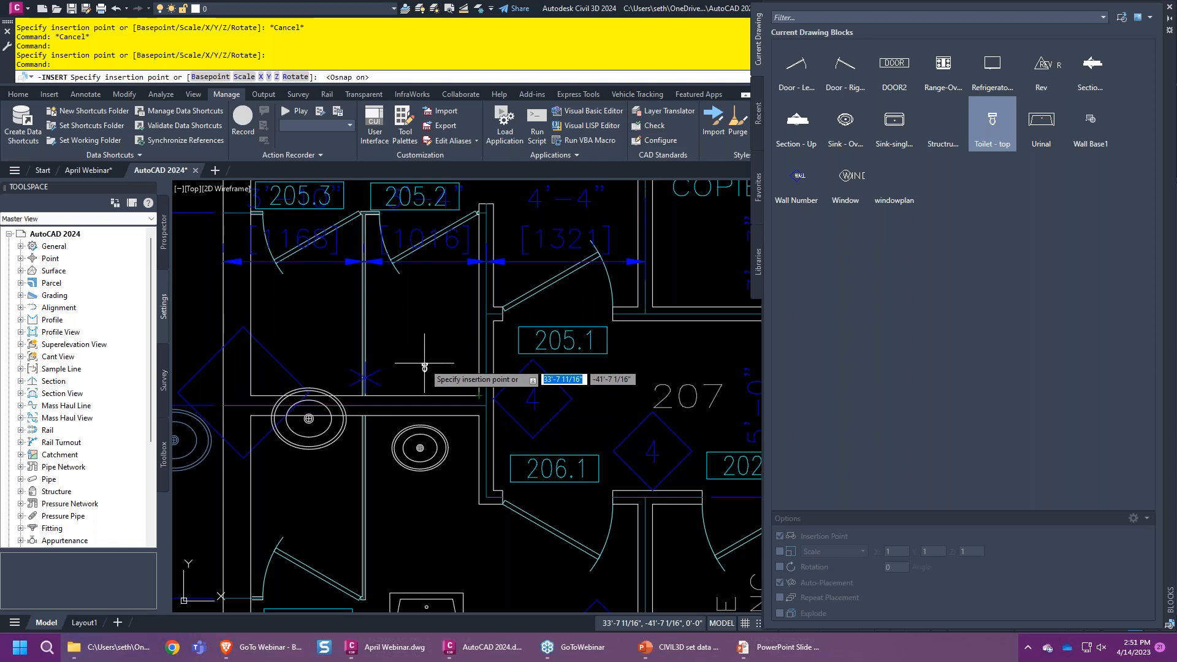
key(Escape)
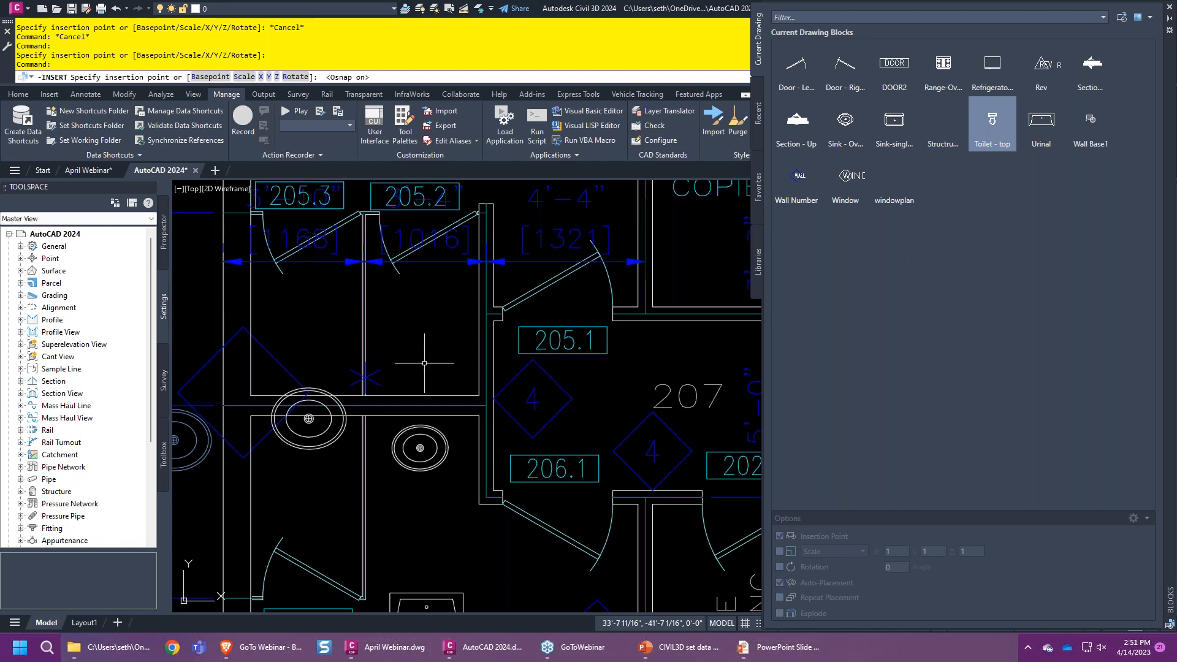
click(1169, 19)
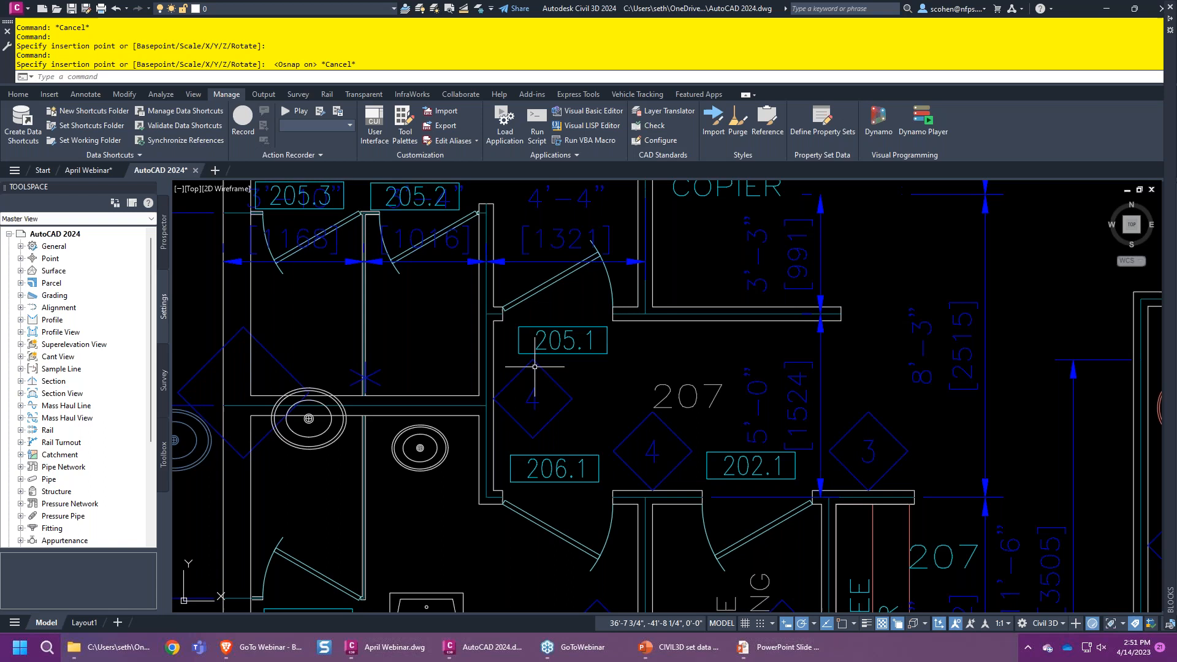
- Try BLOCKREPLACE and cancel it, then launch BREPLACE from the REPLA autocomplete list
text(RE)
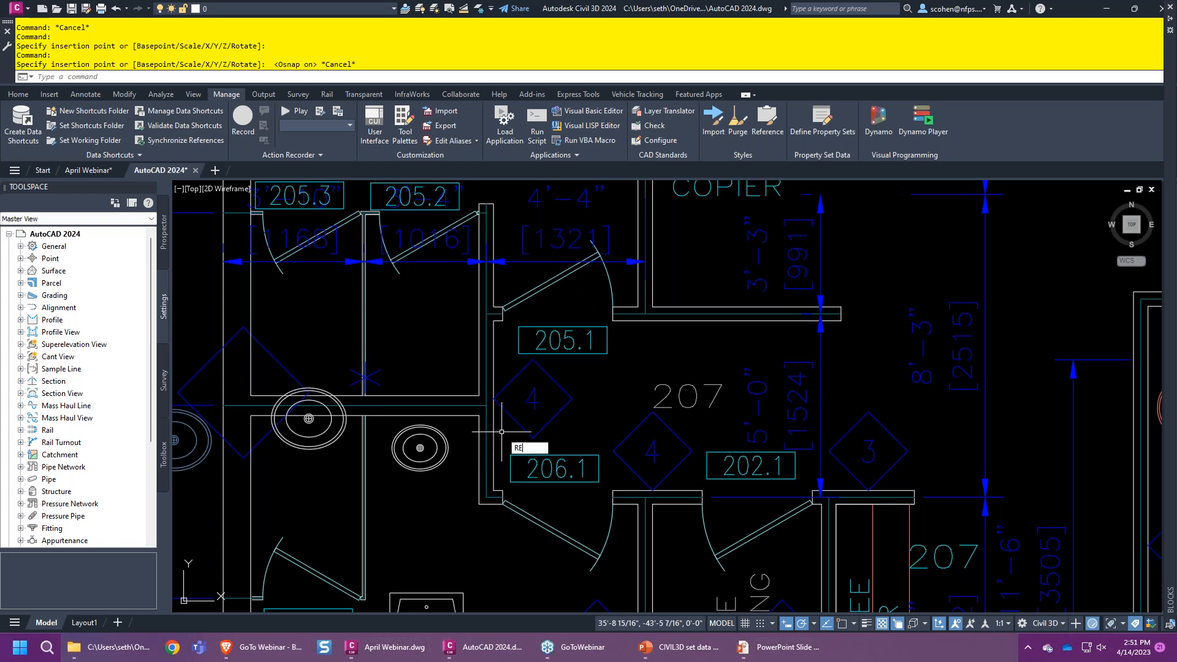
text(P)
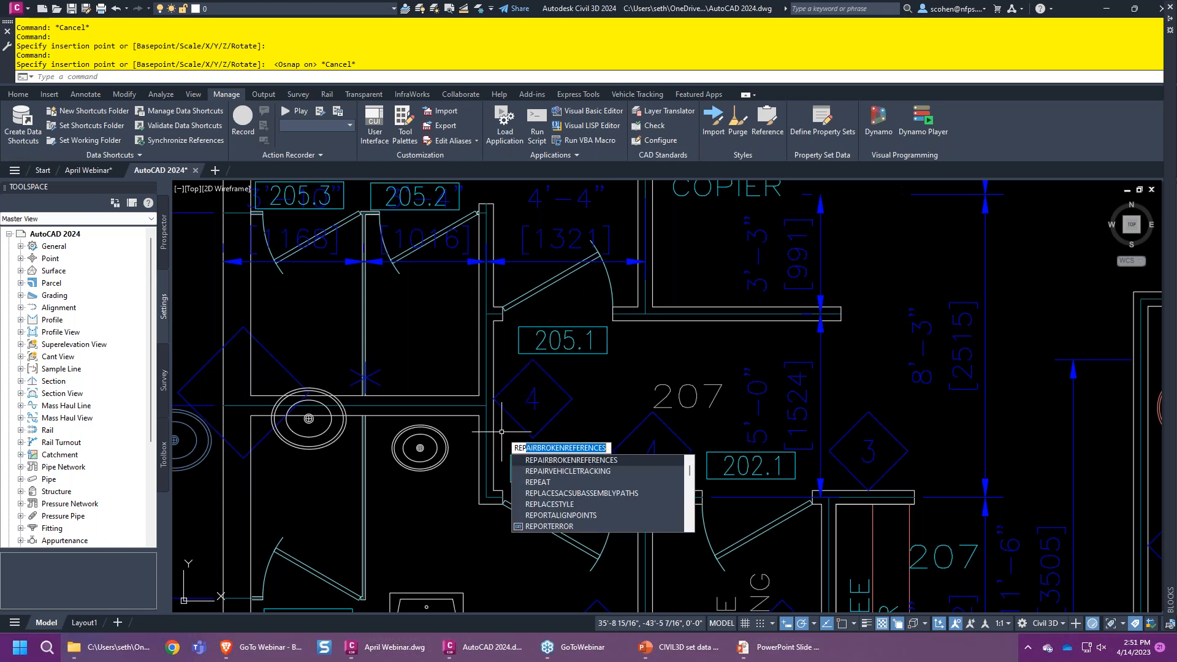
text(LACE)
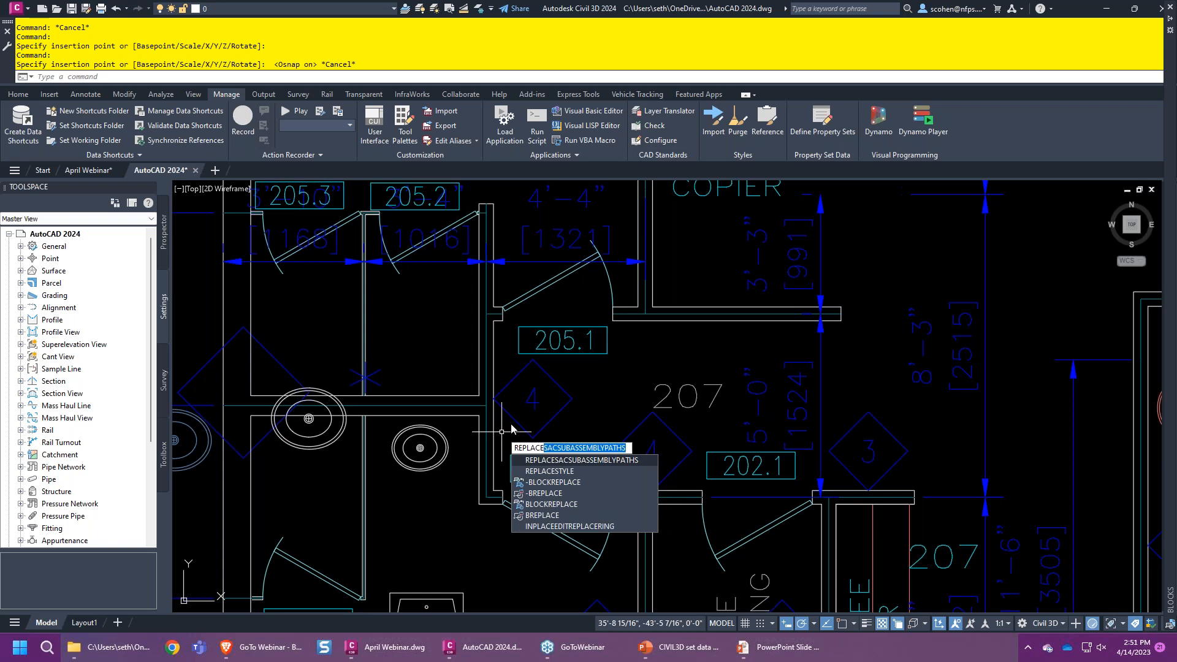
click(550, 506)
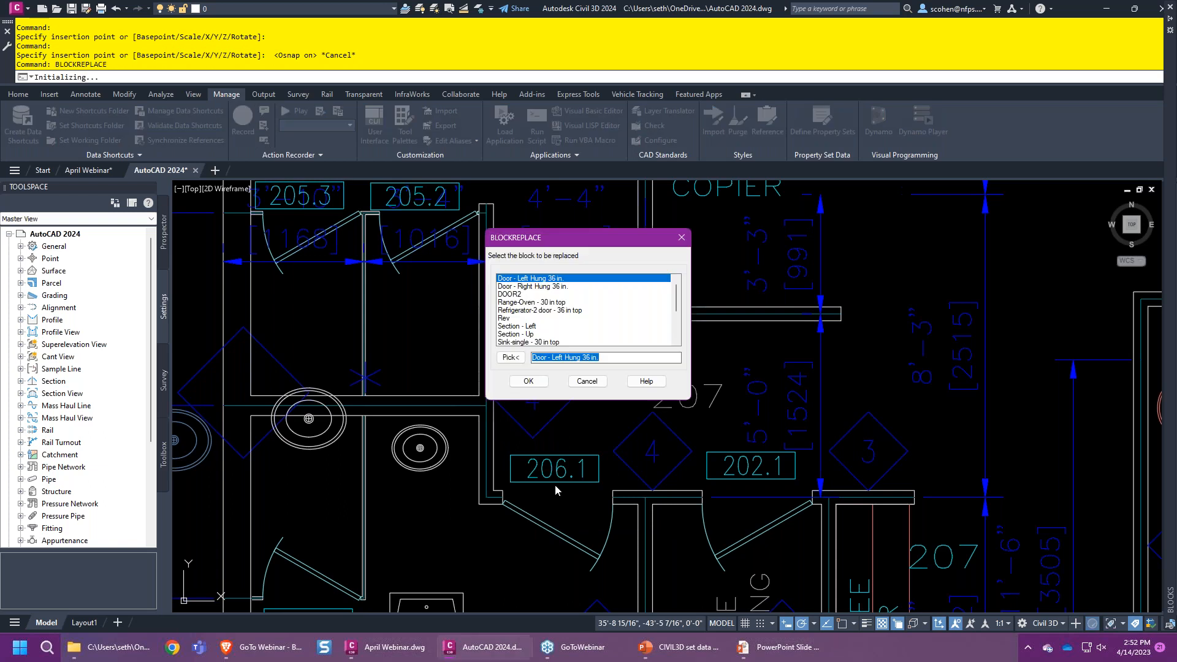
click(586, 381)
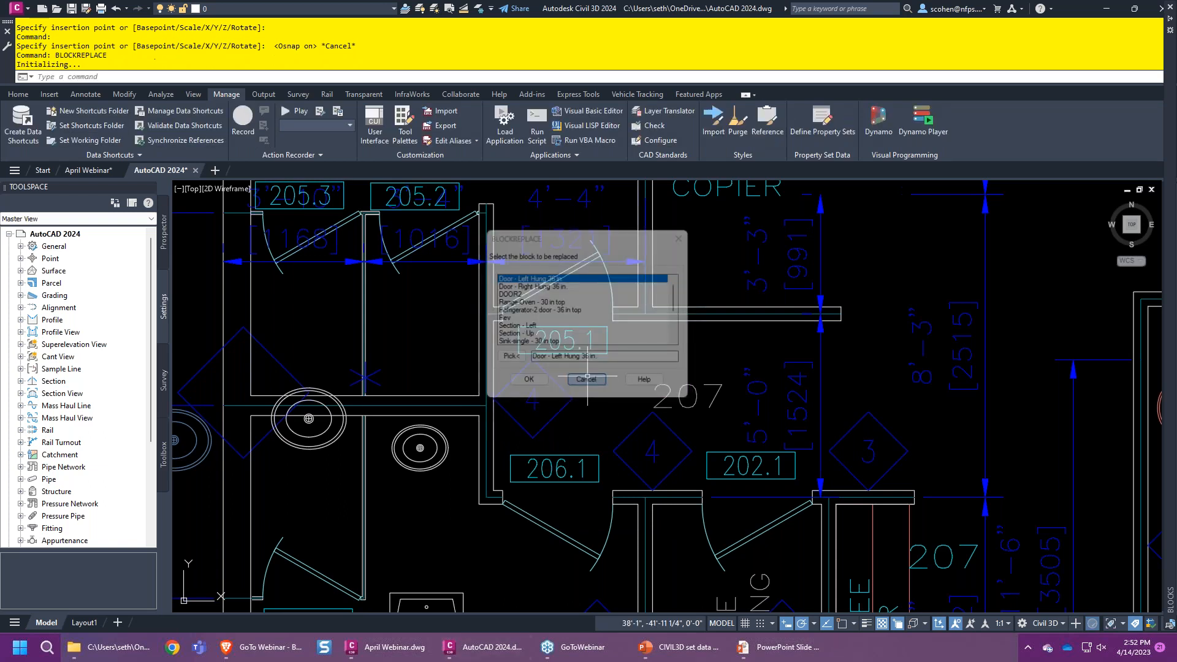
text(REPLACE)
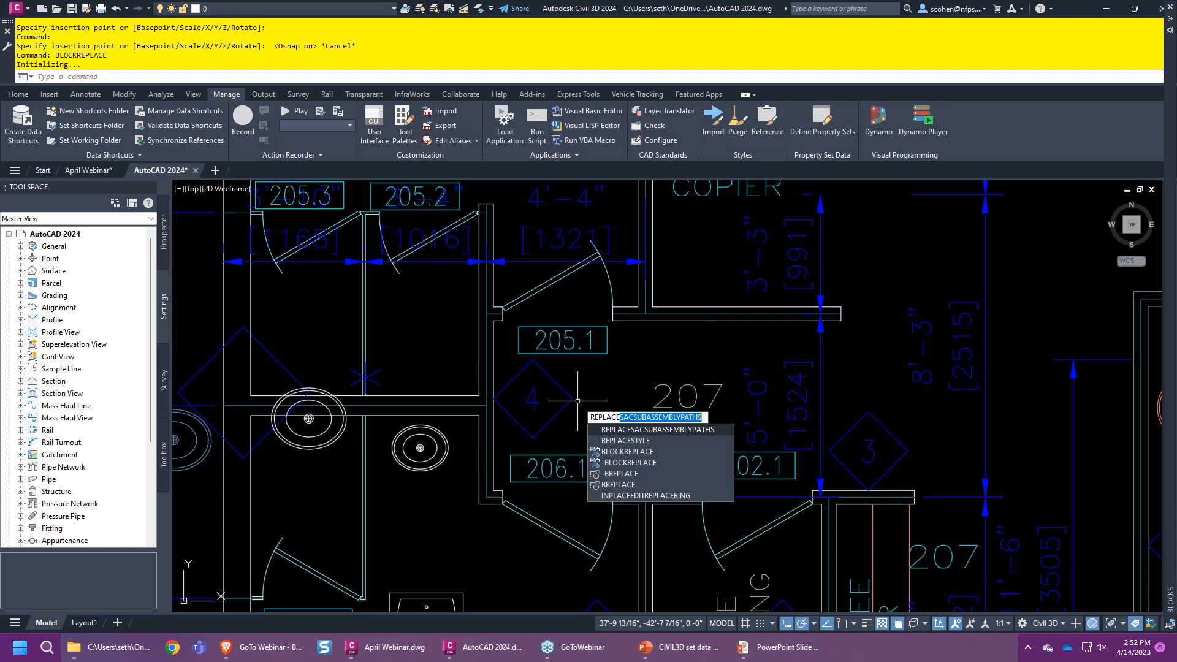
click(618, 484)
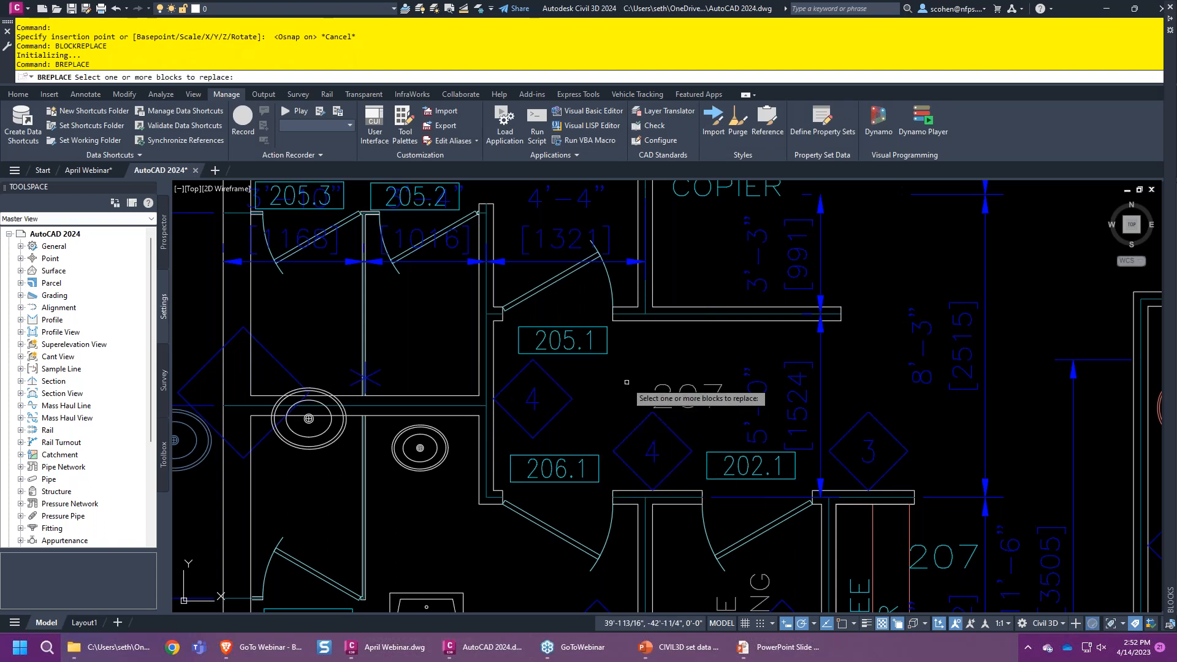
- Select the three oval-top washroom sinks as the blocks to replace
scroll(623, 375, down, 5)
middle_drag(447, 393, 497, 410)
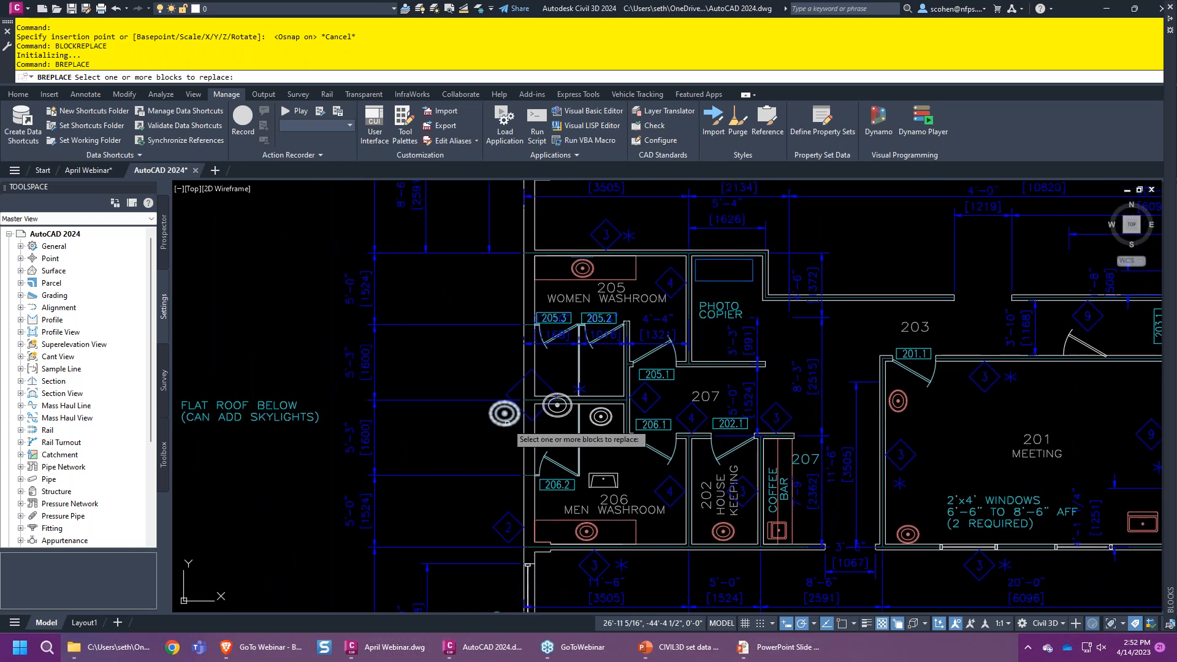
click(507, 424)
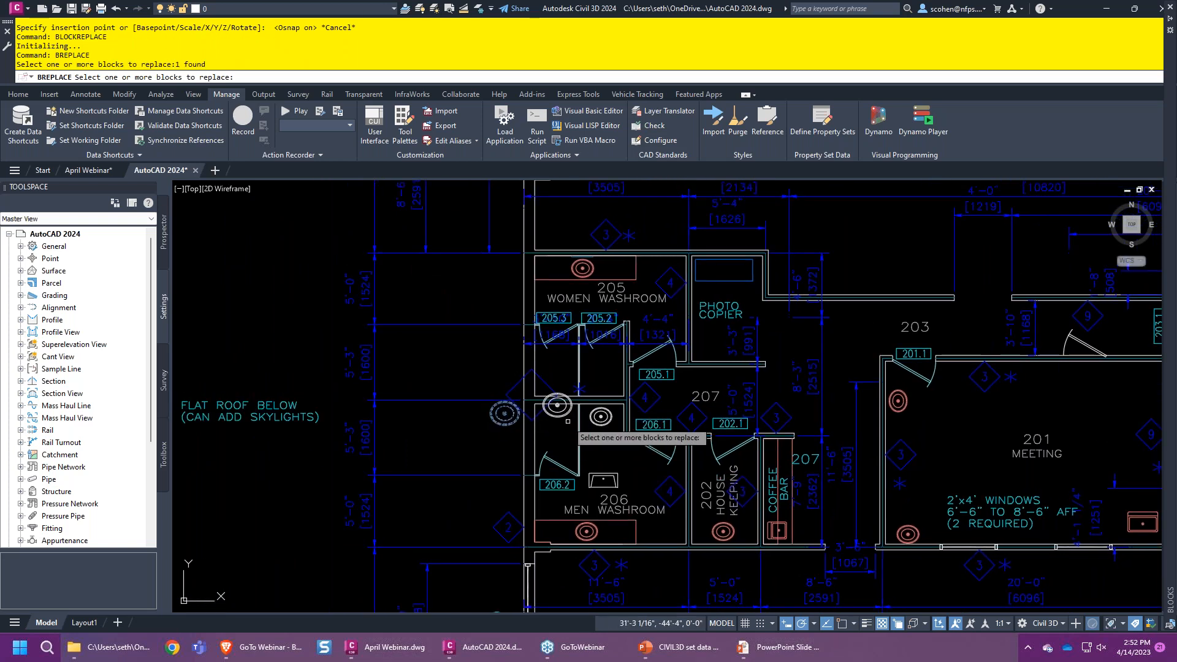
click(599, 426)
click(559, 417)
key(Return)
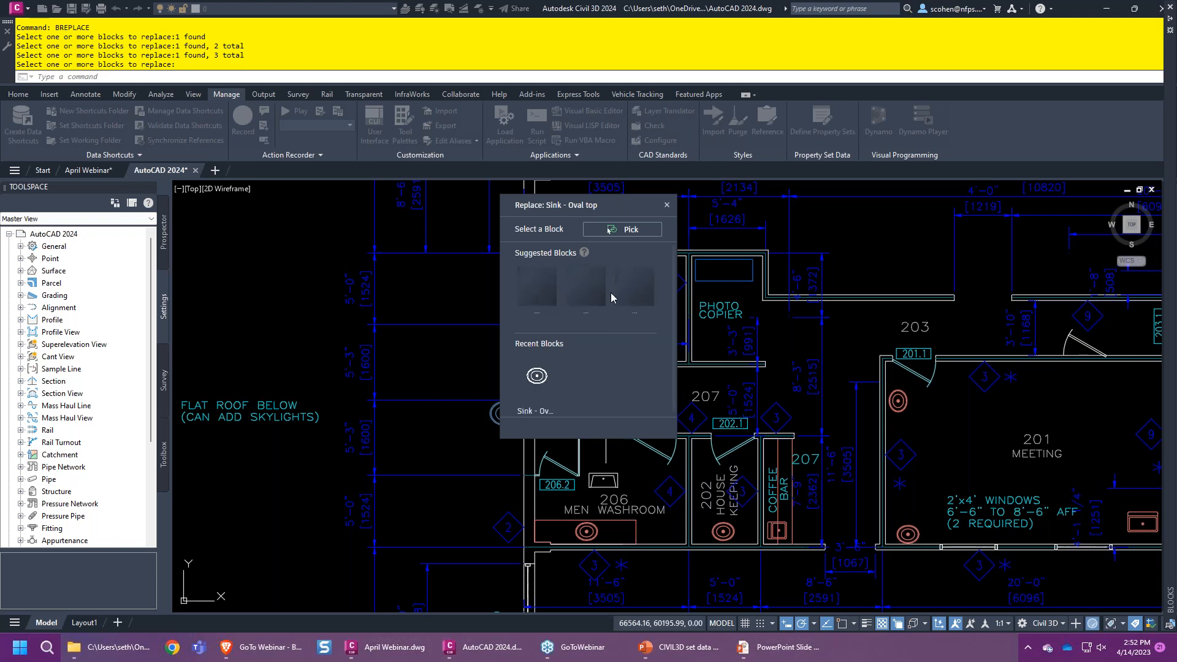
- Swap them for the suggested fiberglass sink block, then repeat BREPLACE near room 203
drag(575, 199, 631, 222)
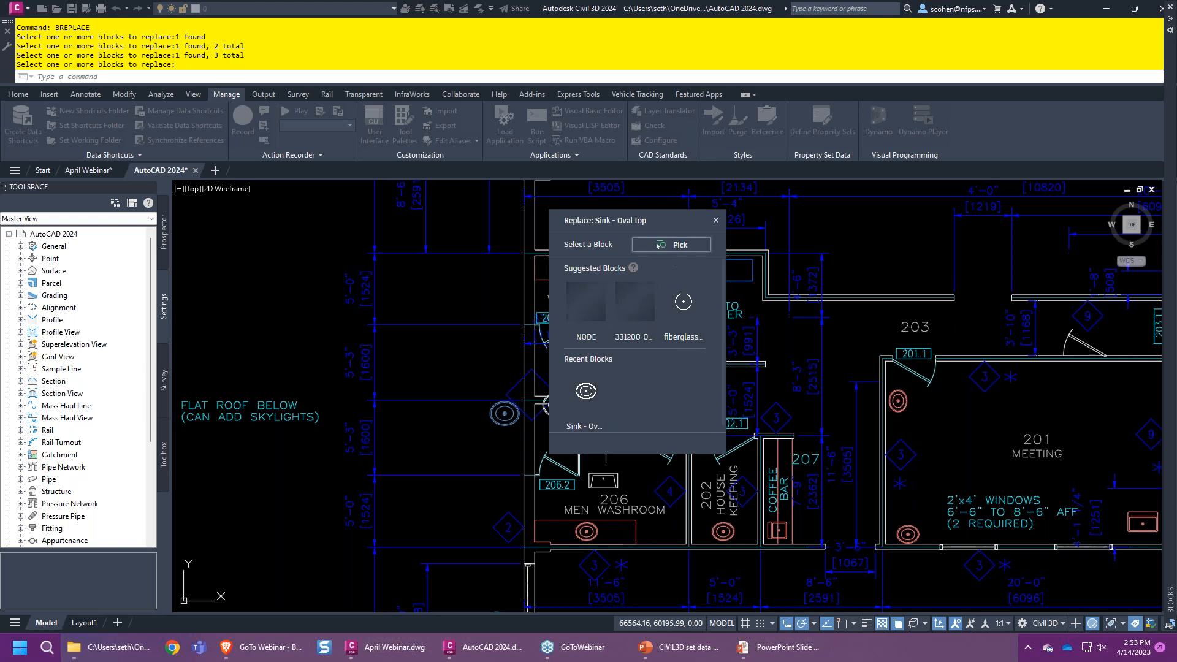
click(679, 308)
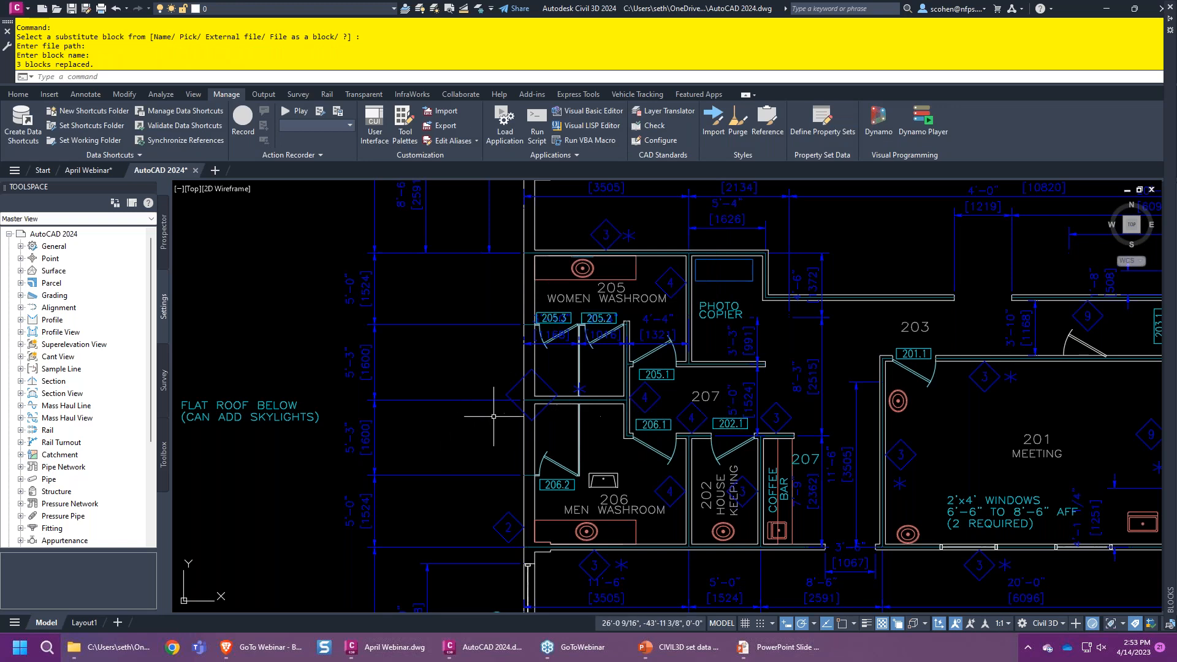
scroll(500, 416, up, 8)
scroll(615, 375, up, 5)
scroll(601, 389, down, 10)
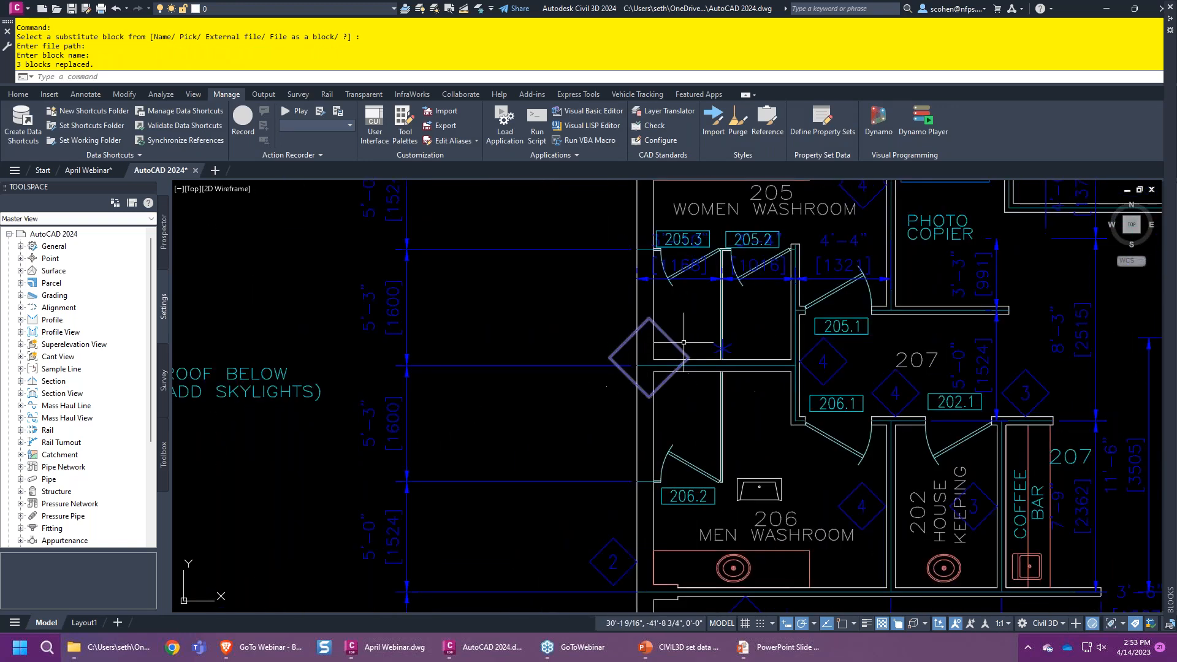
middle_drag(700, 339, 469, 323)
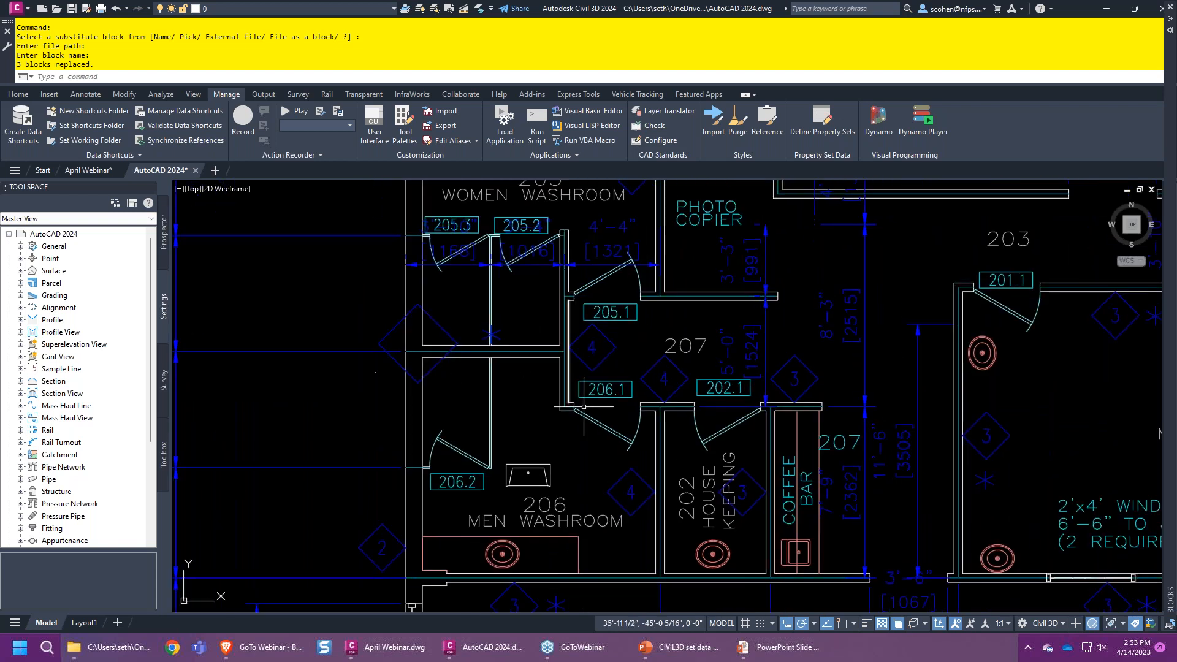
key(Return)
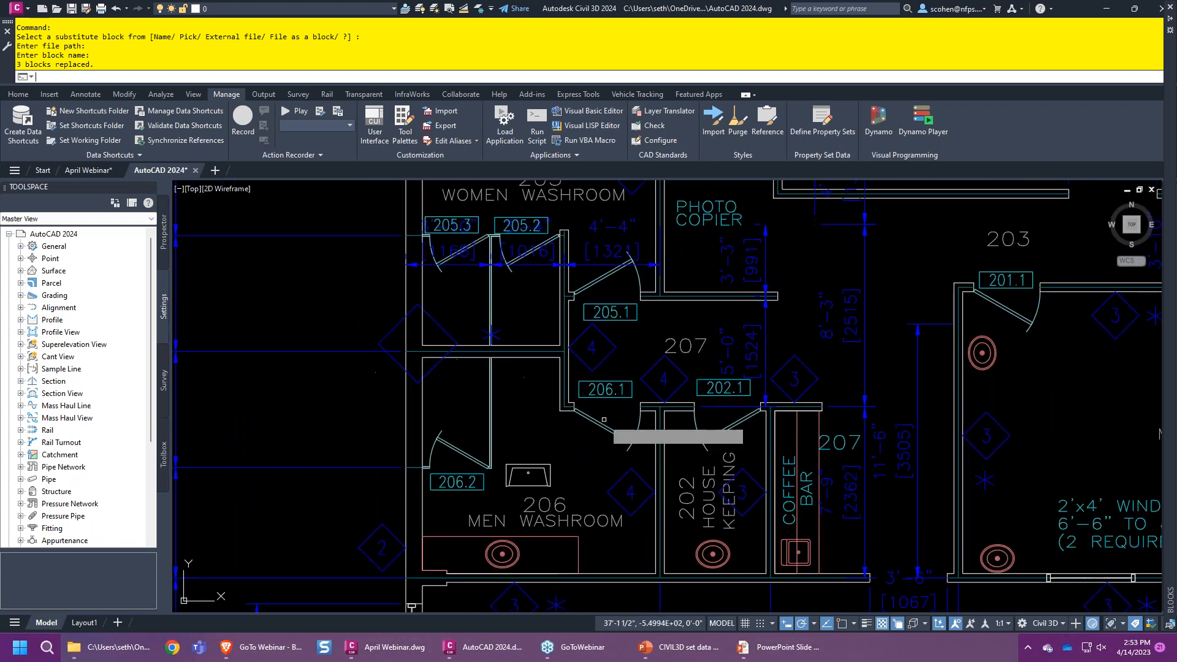
scroll(689, 380, down, 2)
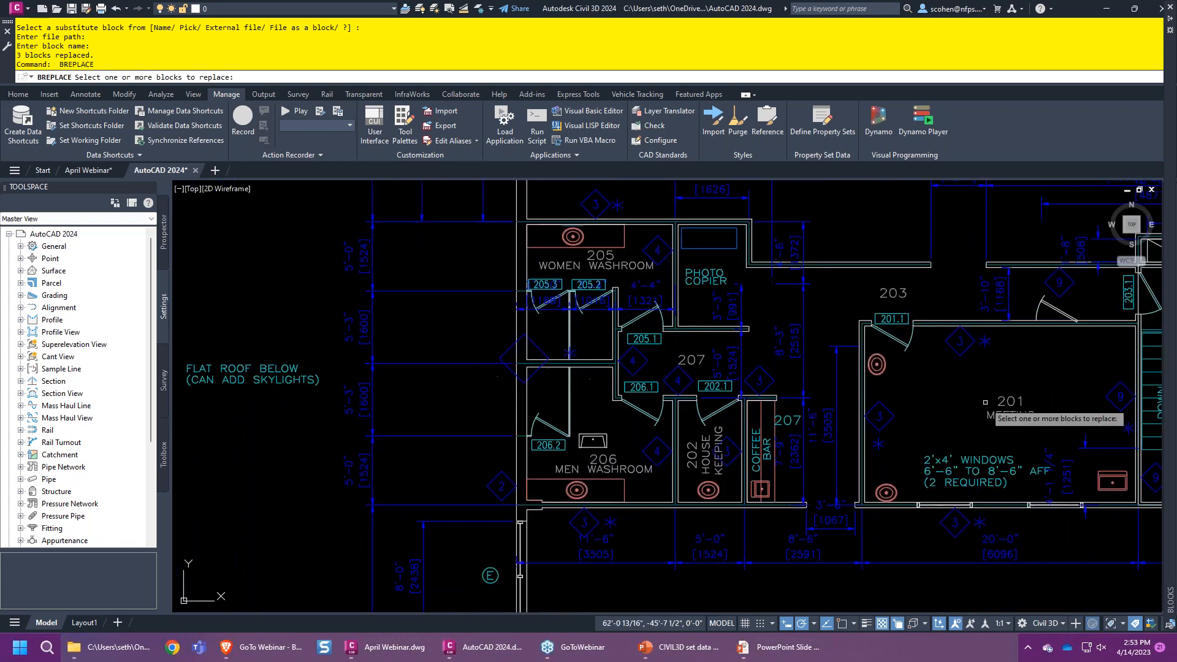
click(882, 372)
click(892, 337)
key(Return)
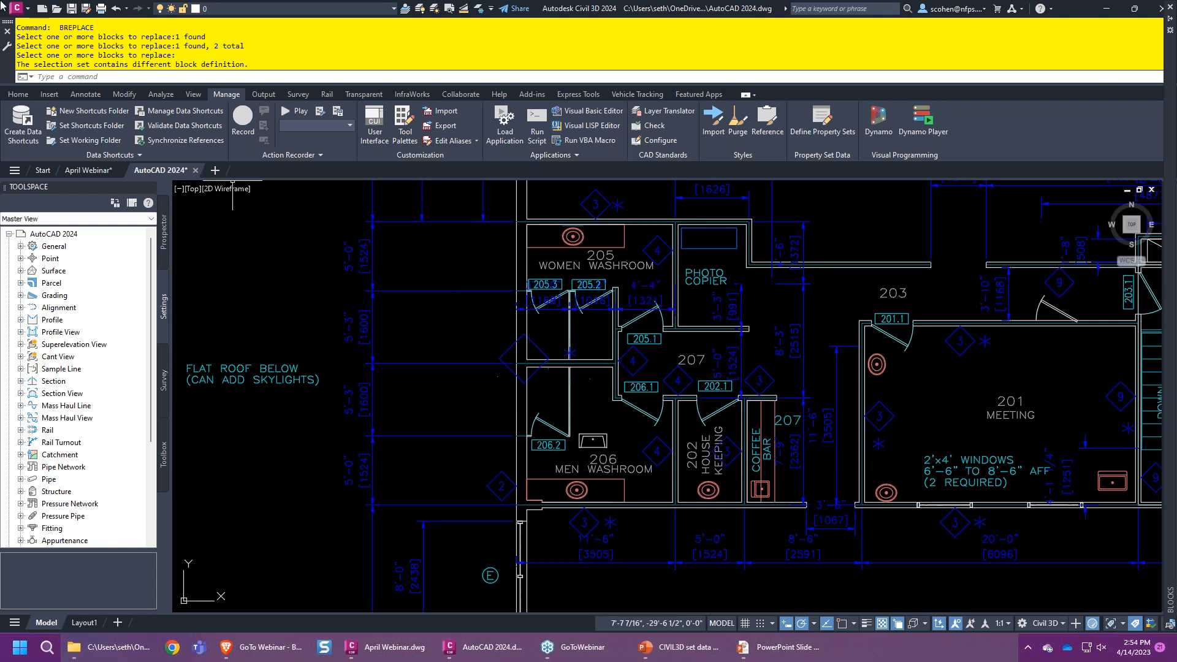
click(56, 9)
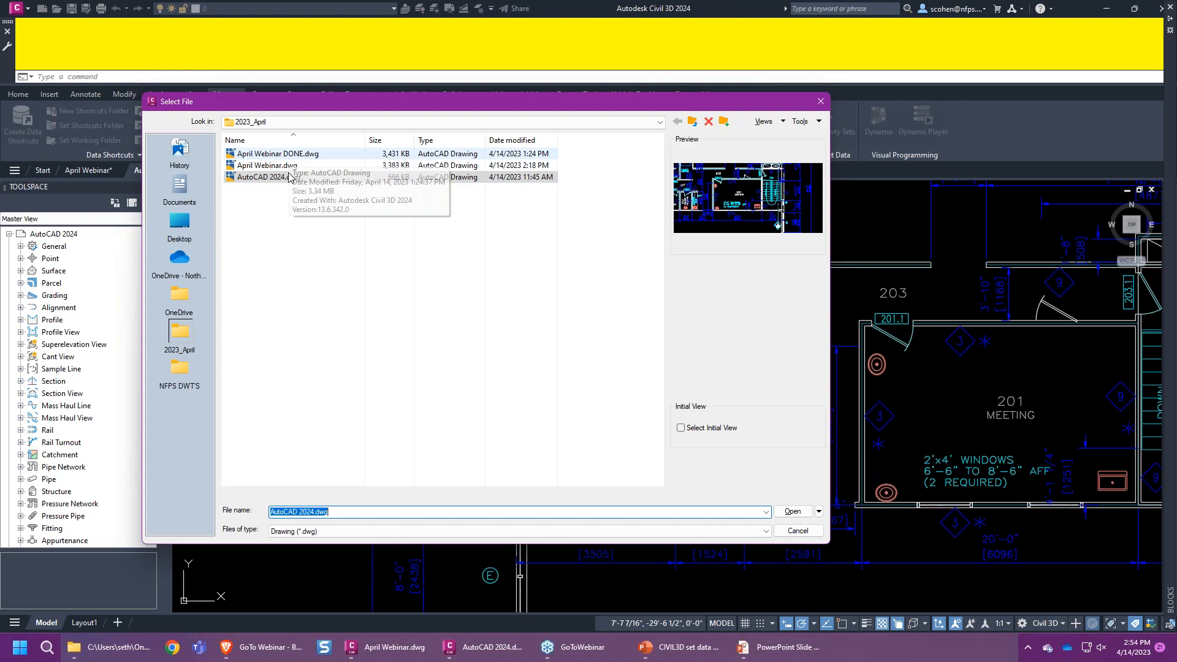
- Browse OneDrive to CAD Meetings > 2023-04 > 10-Corridor Modeling > Drawings and open 10.1 Corridor Overview.dwg
click(693, 122)
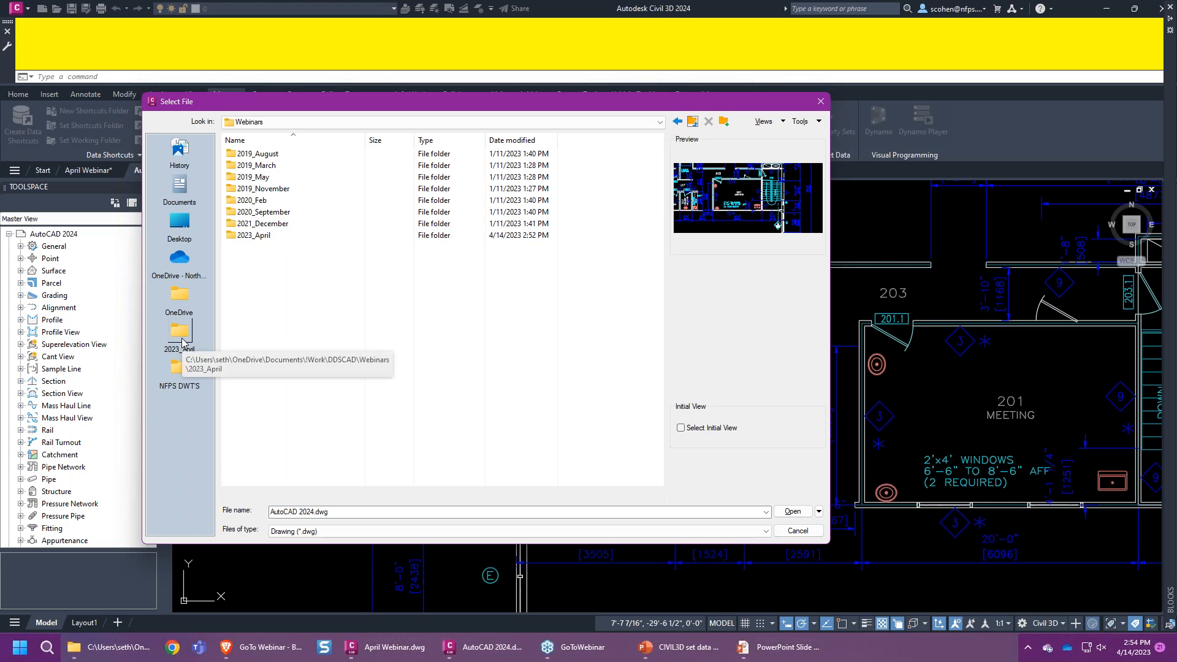
click(179, 294)
click(180, 266)
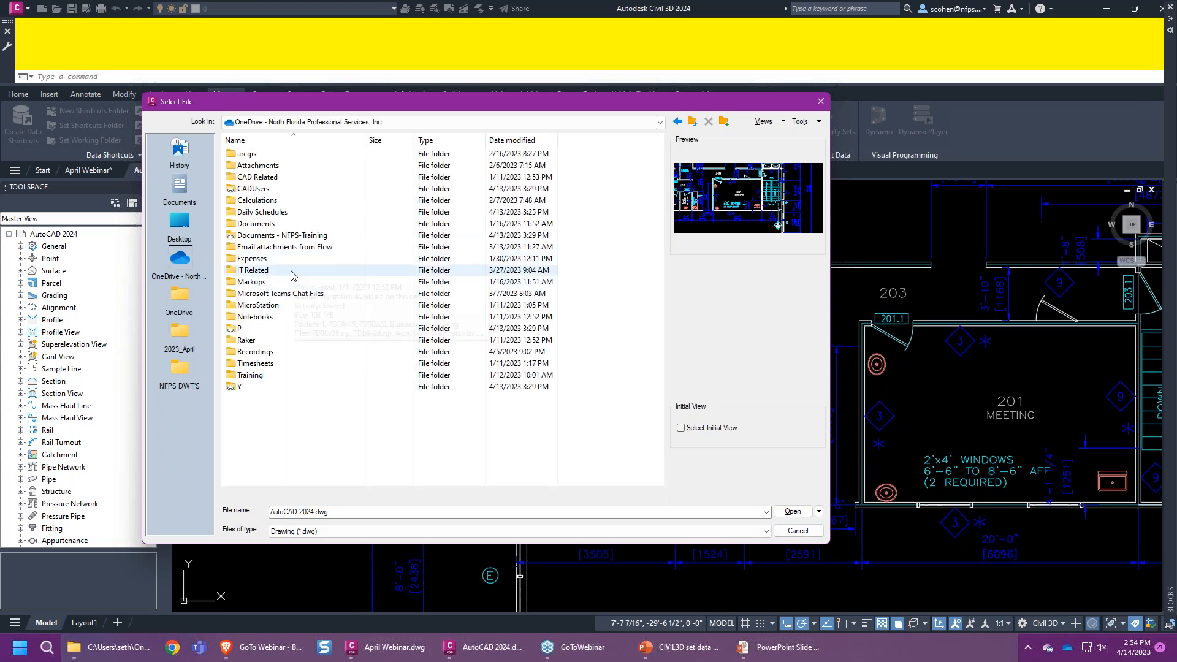
double_click(270, 188)
double_click(269, 165)
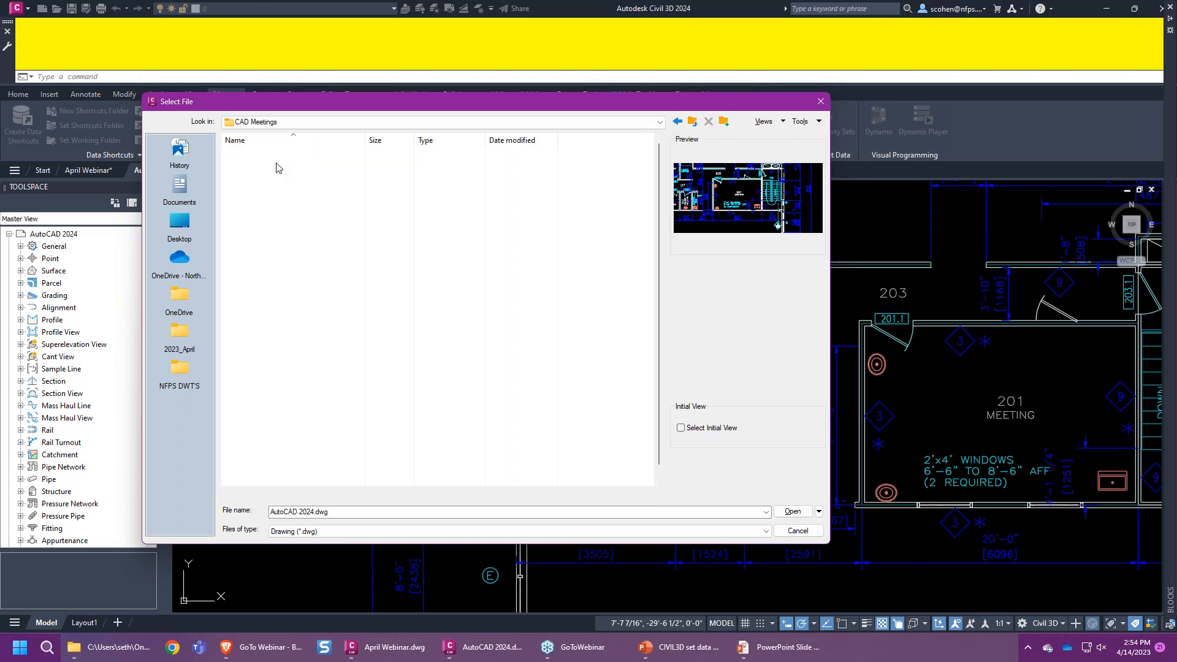
scroll(264, 392, down, 1)
double_click(257, 480)
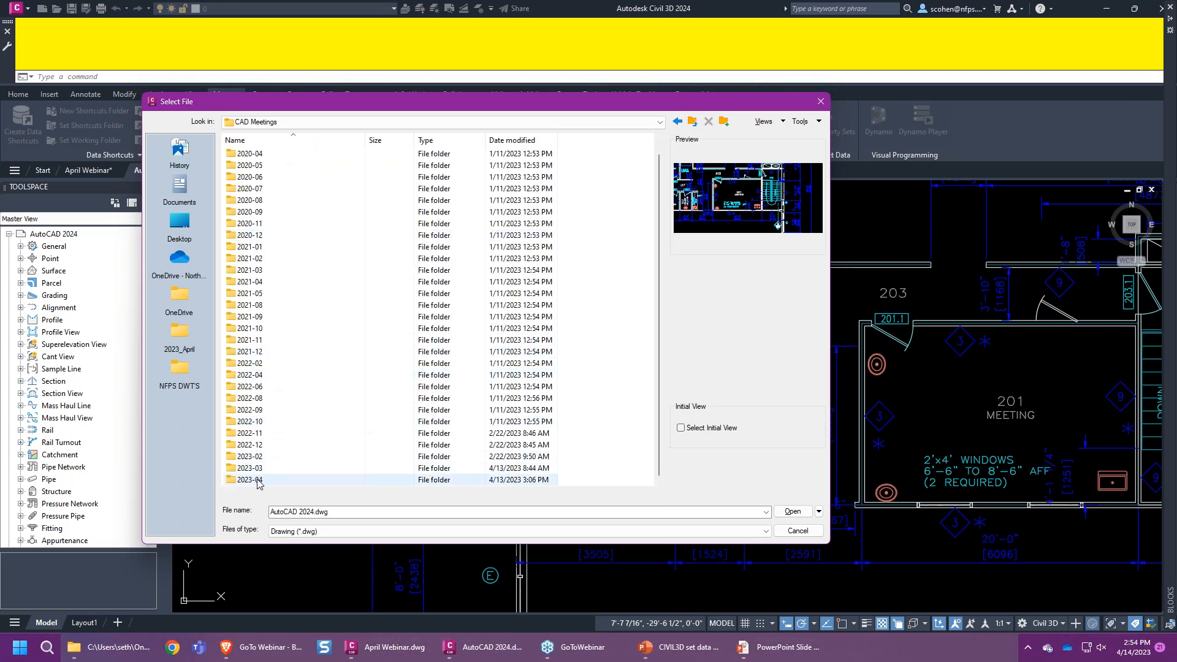
double_click(270, 154)
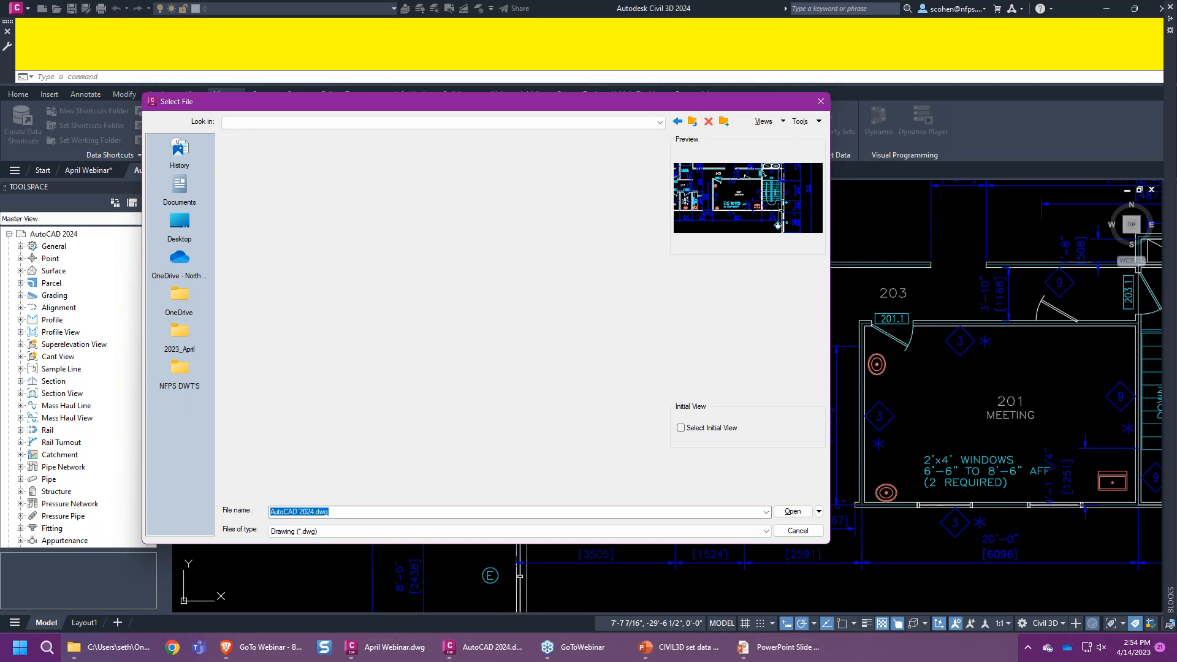
double_click(266, 165)
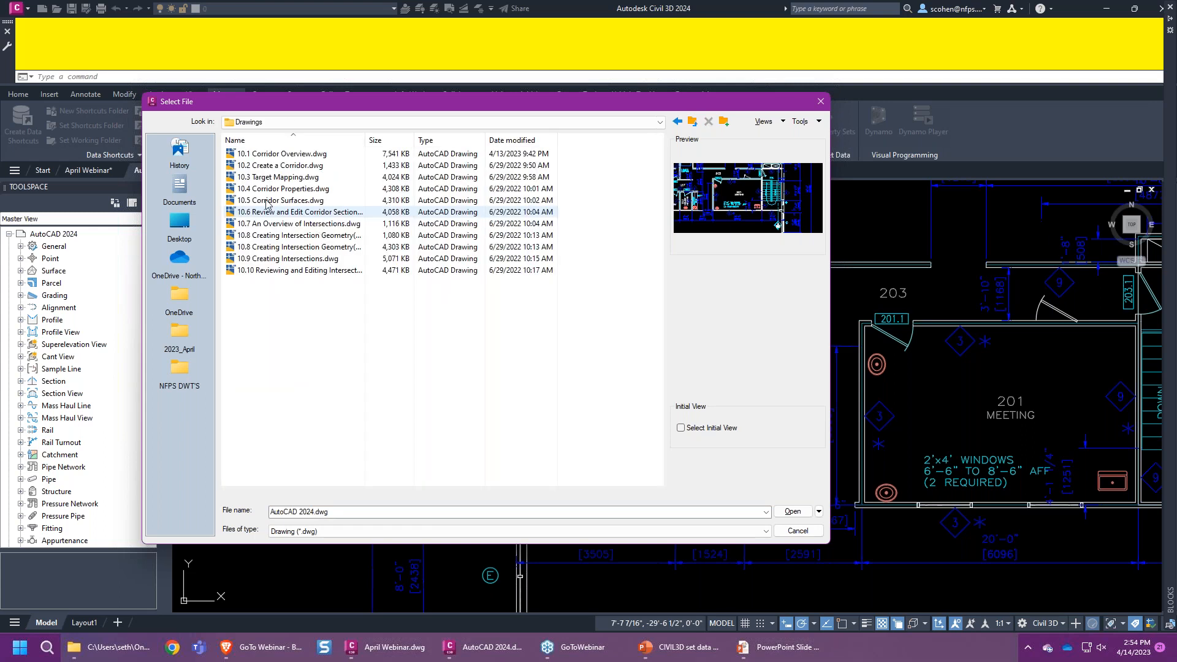
double_click(265, 154)
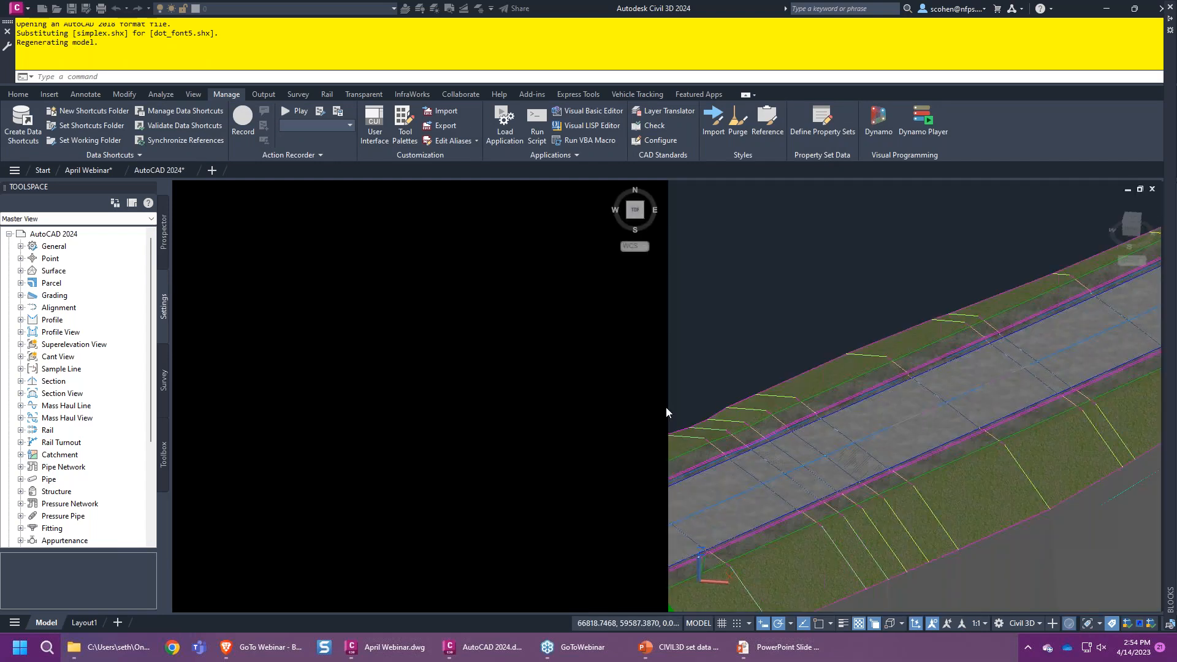
- Activate the plan and 3D corridor viewports and reposition the 3D corridor view
click(521, 399)
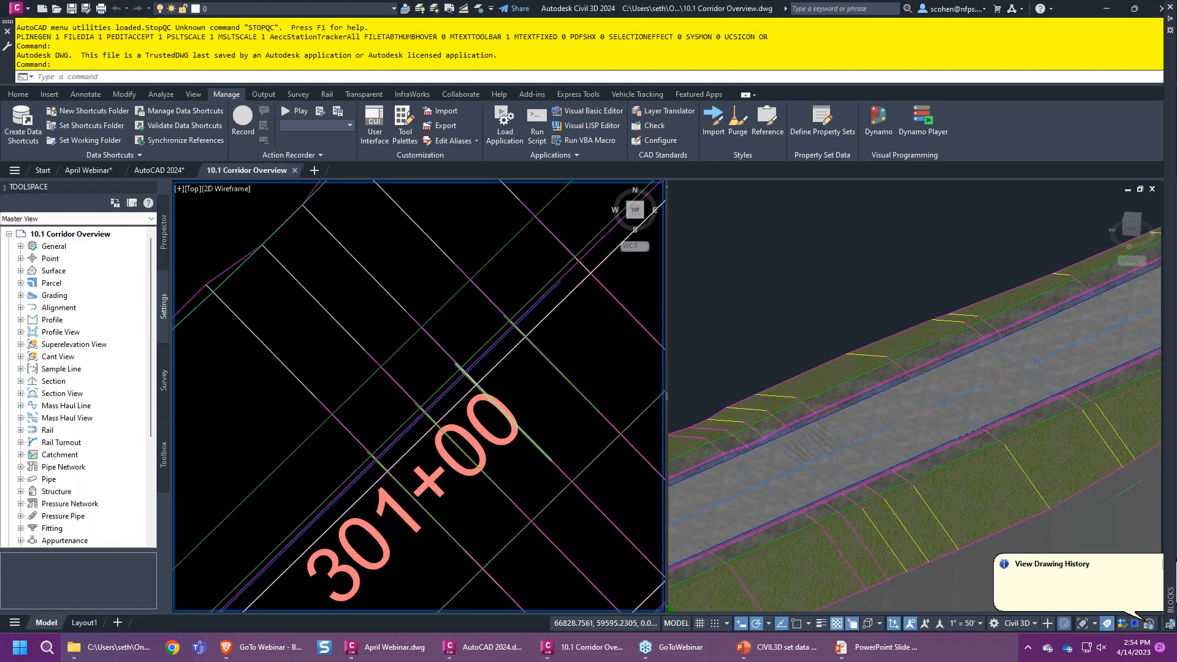
click(483, 390)
scroll(482, 389, down, 2)
click(305, 311)
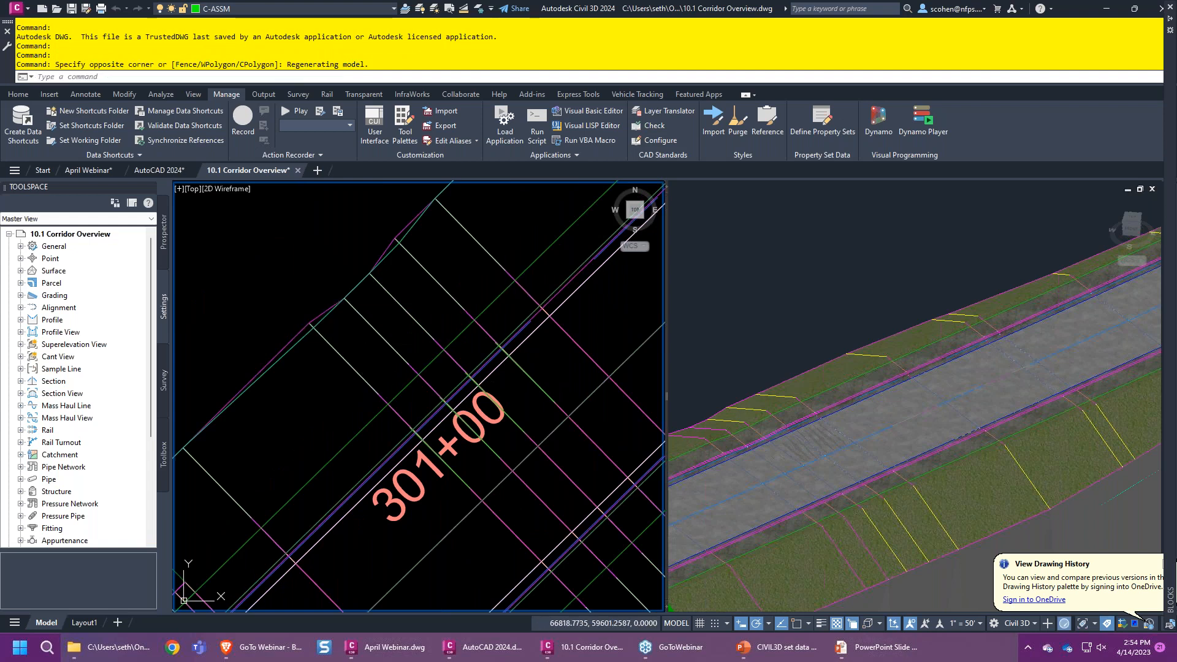
click(740, 355)
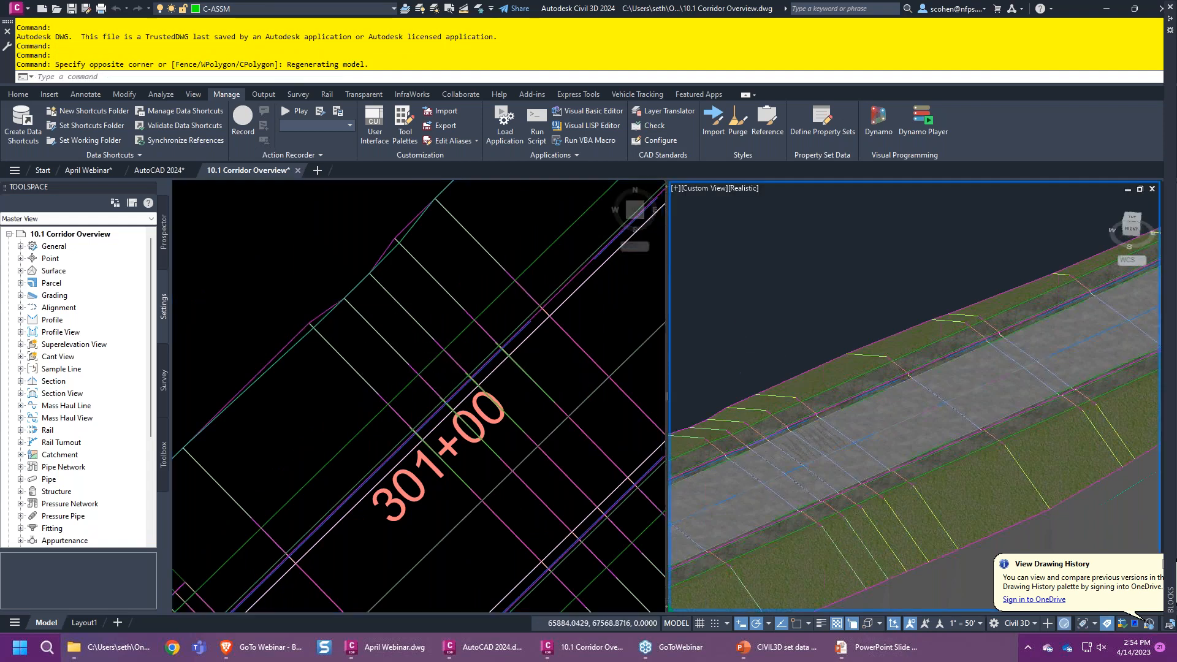
scroll(740, 355, up, 2)
middle_drag(748, 449, 895, 360)
scroll(937, 380, up, 2)
click(504, 353)
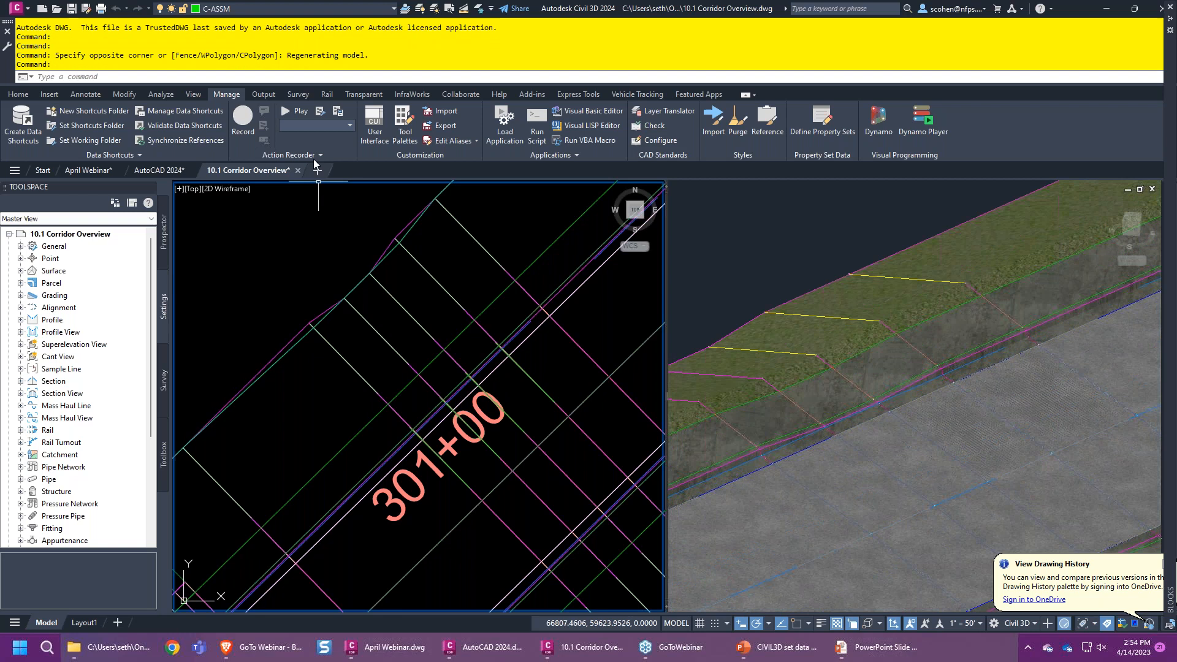
- Open Edit Corridor Transition on the corridor's Mall Rd baseline to list its LT CURB transitions
click(395, 347)
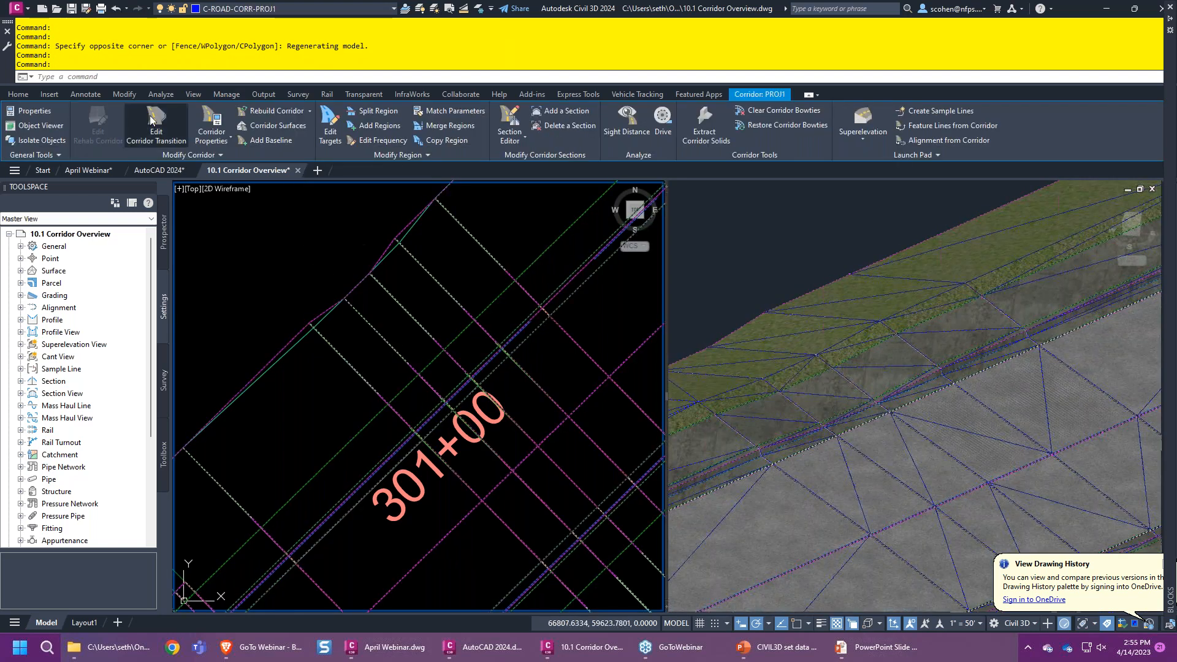
click(150, 118)
click(526, 482)
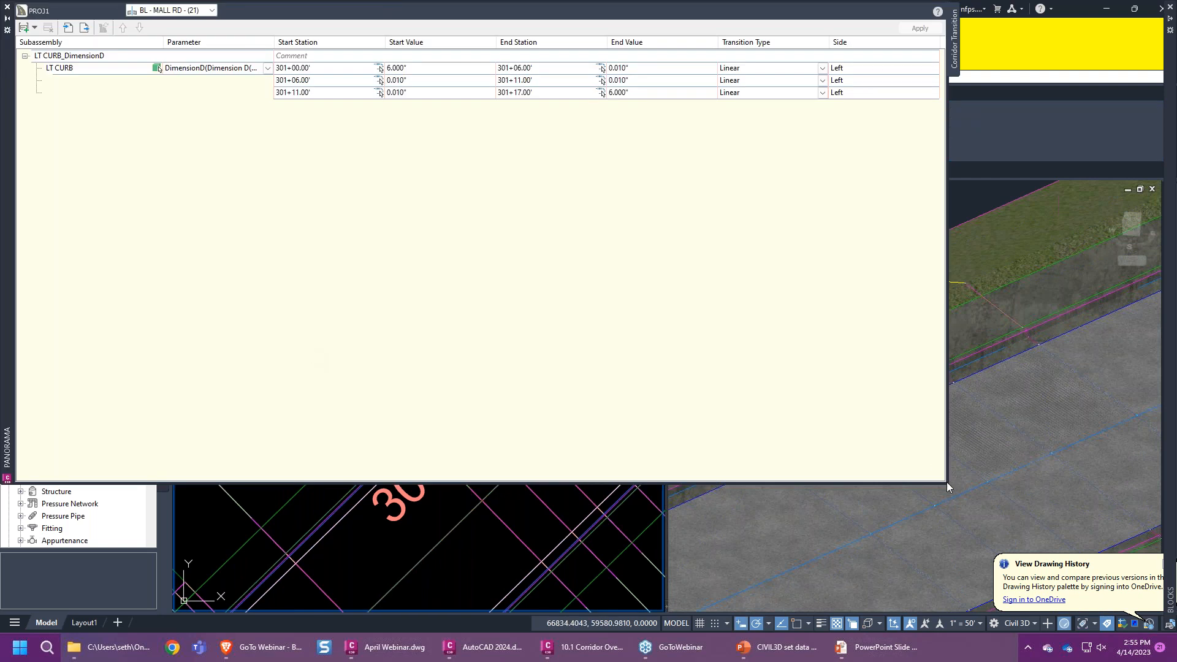
- Shrink the Panorama and zoom to the LT CURB and LT CURB_DimensionD transition regions
mouse_move(946, 483)
mouse_down()
mouse_move(817, 304)
mouse_move(783, 227)
mouse_up()
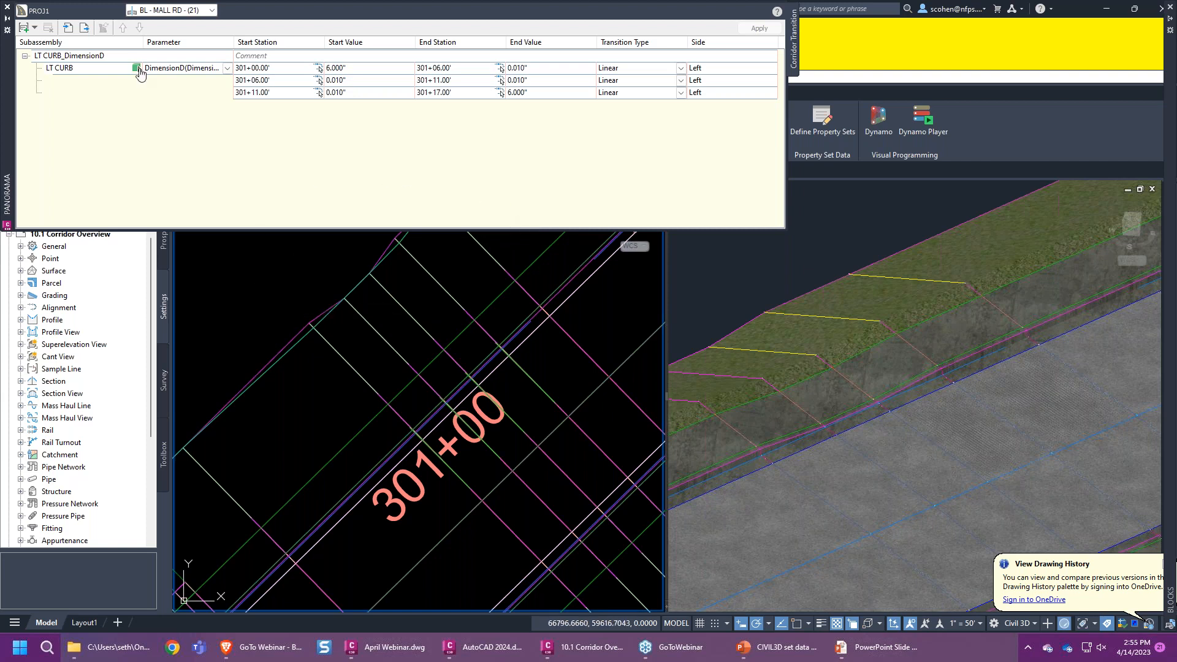
right_click(140, 71)
click(196, 148)
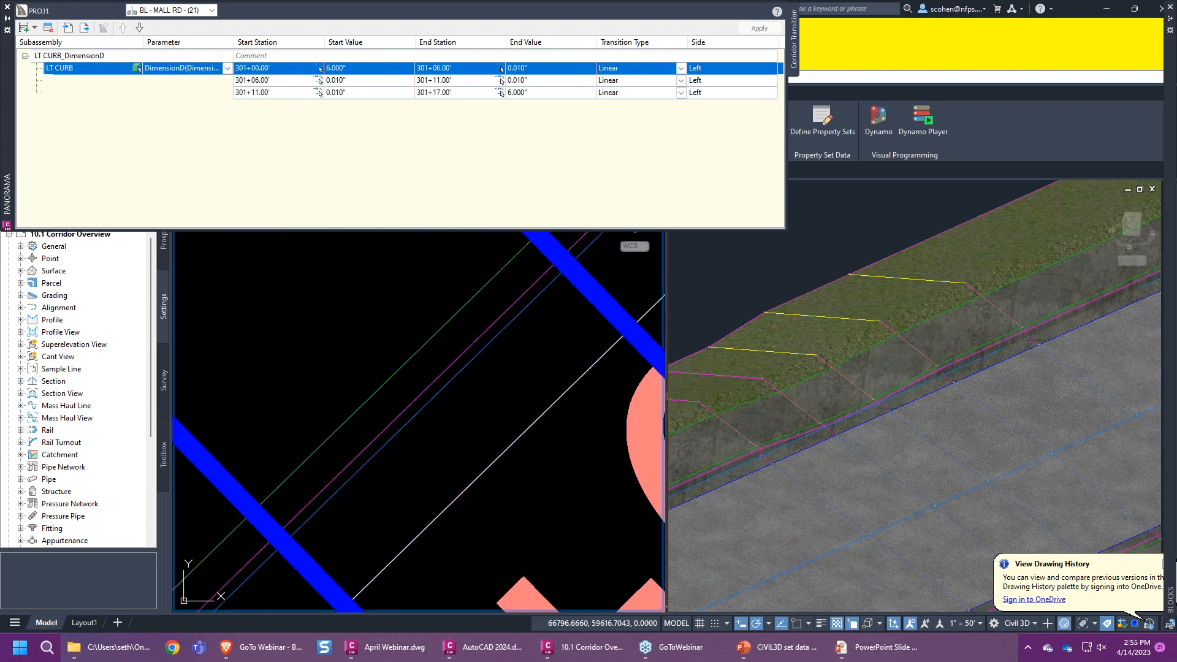
right_click(109, 54)
click(166, 130)
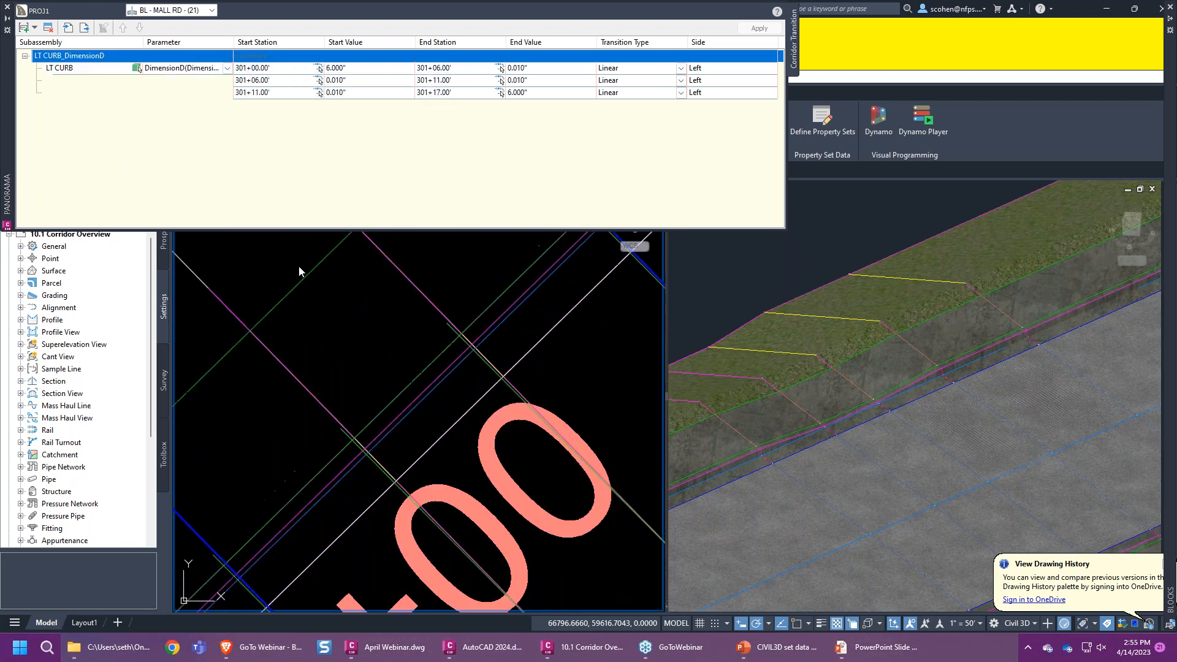
- Close the transition table and return to the April Webinar drawing
click(433, 381)
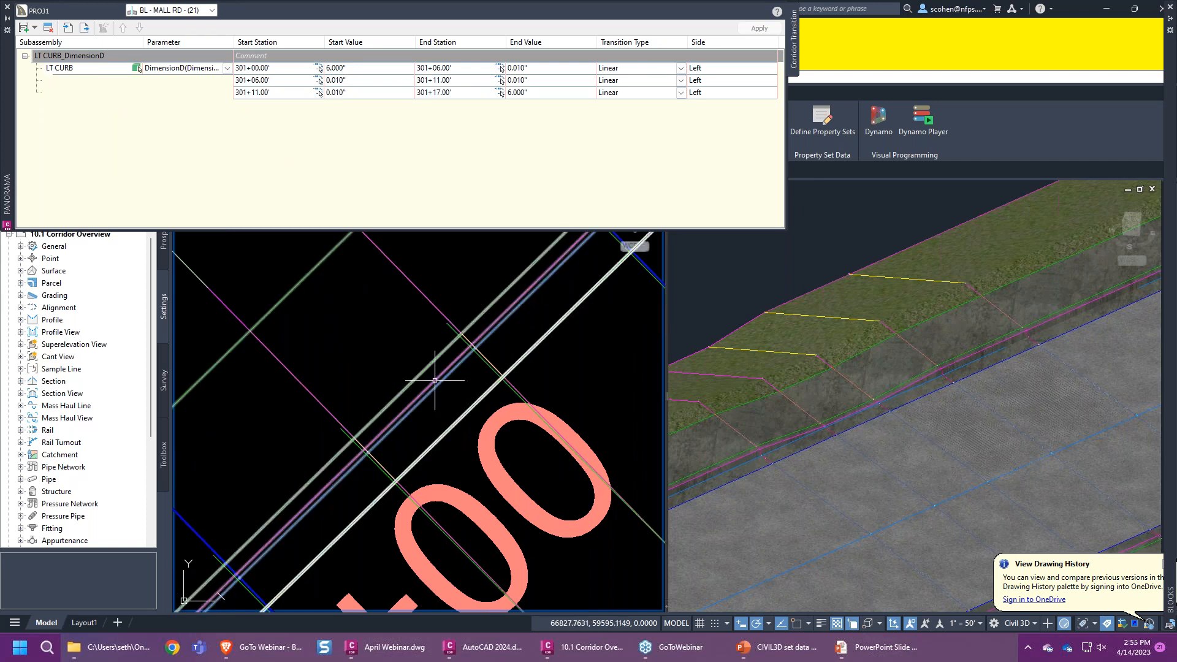
key(Escape)
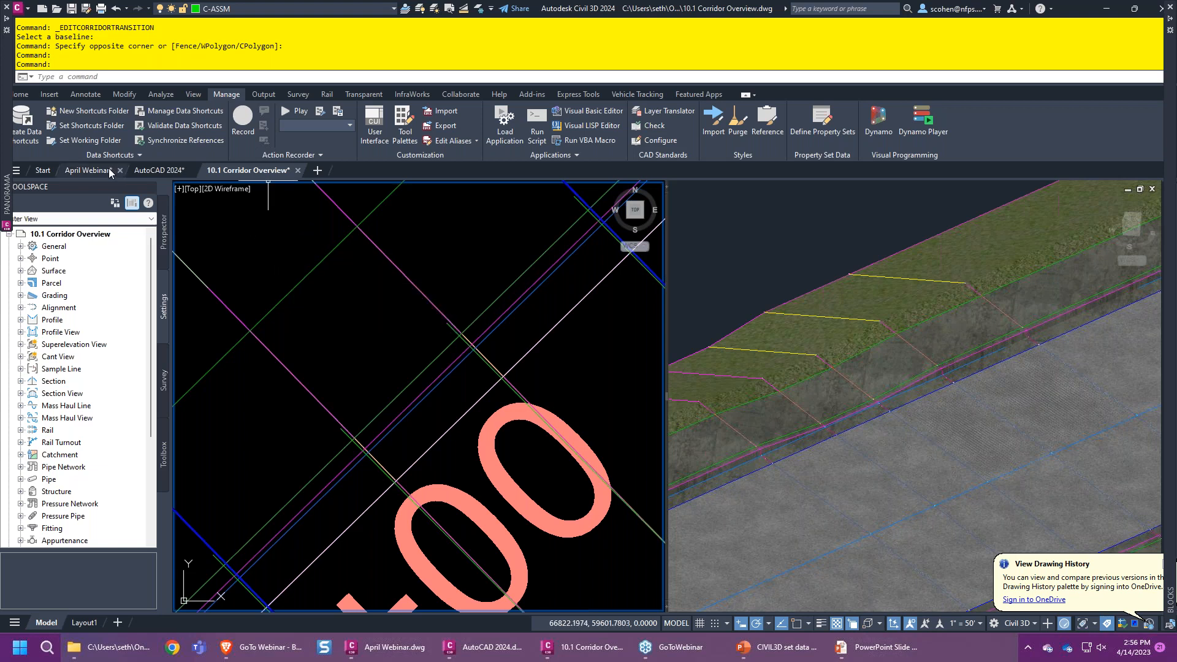
click(89, 170)
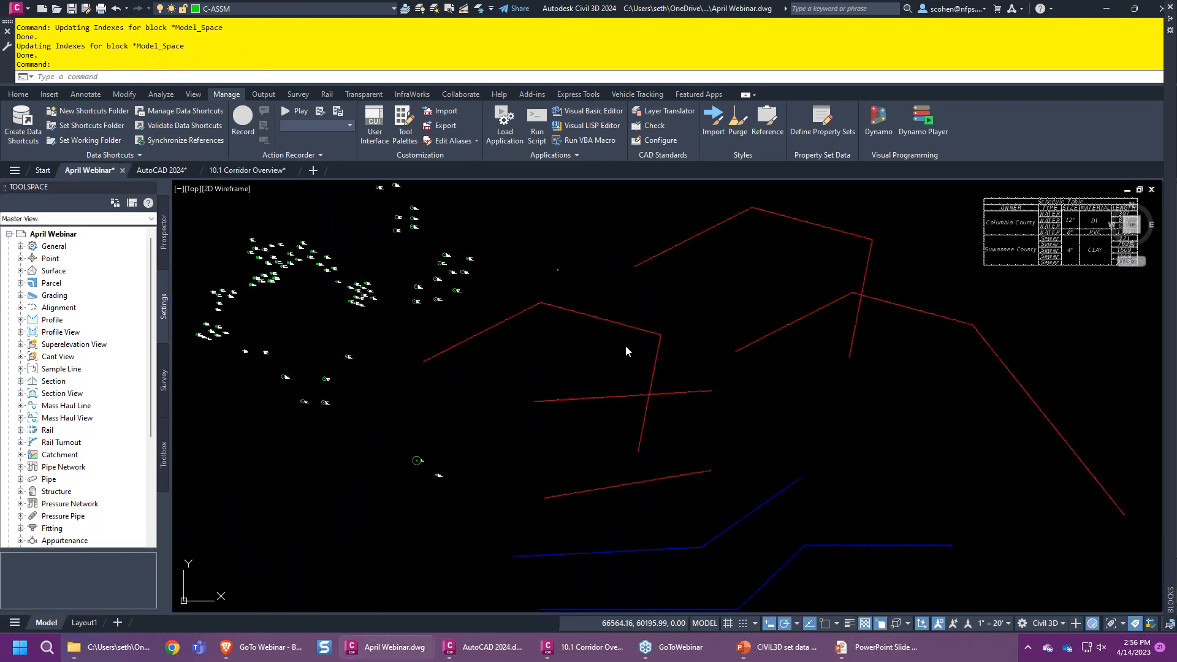
scroll(544, 299, up, 2)
scroll(544, 299, up, 4)
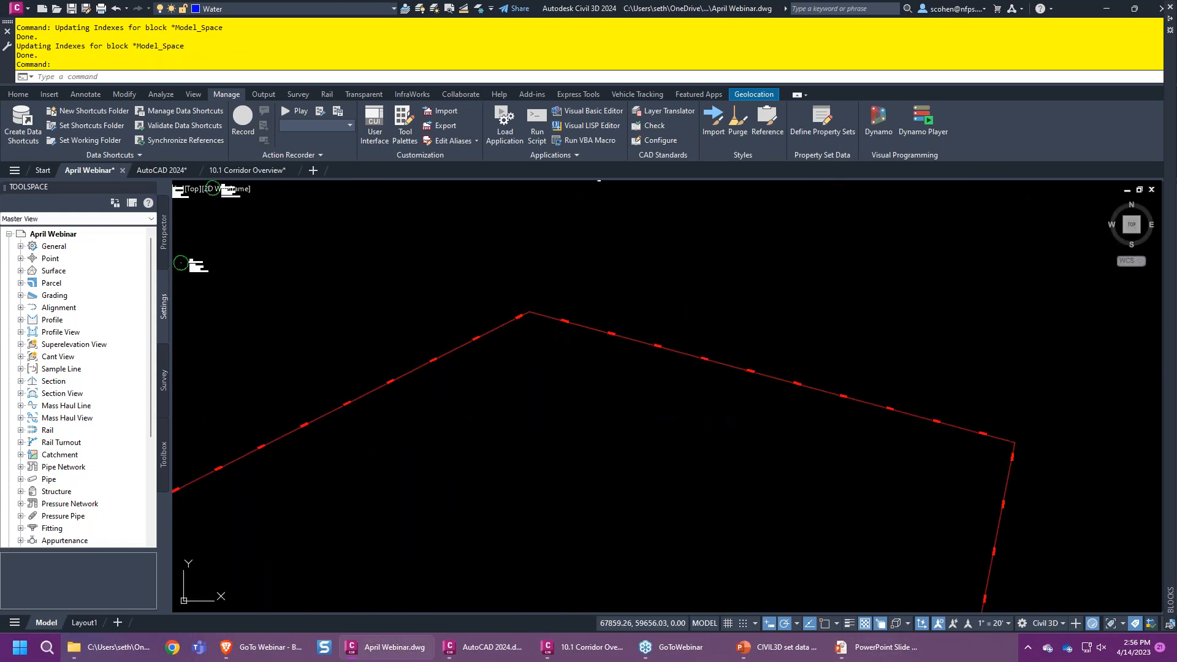
text(T)
key(Return)
click(668, 283)
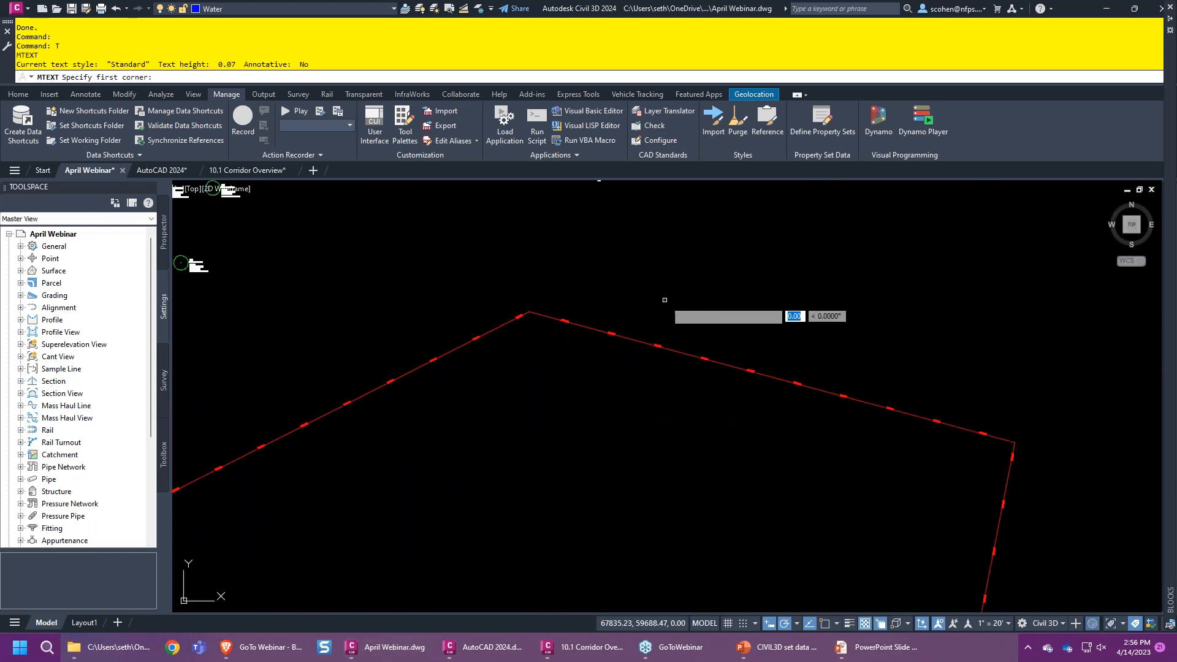
click(742, 306)
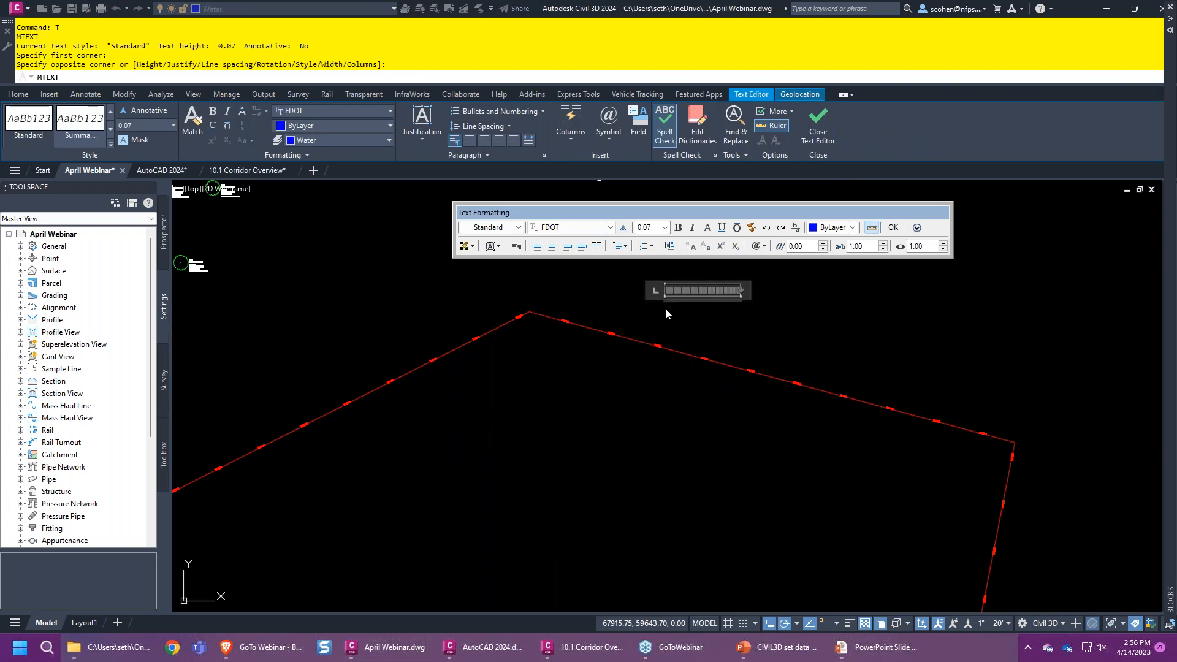
click(674, 326)
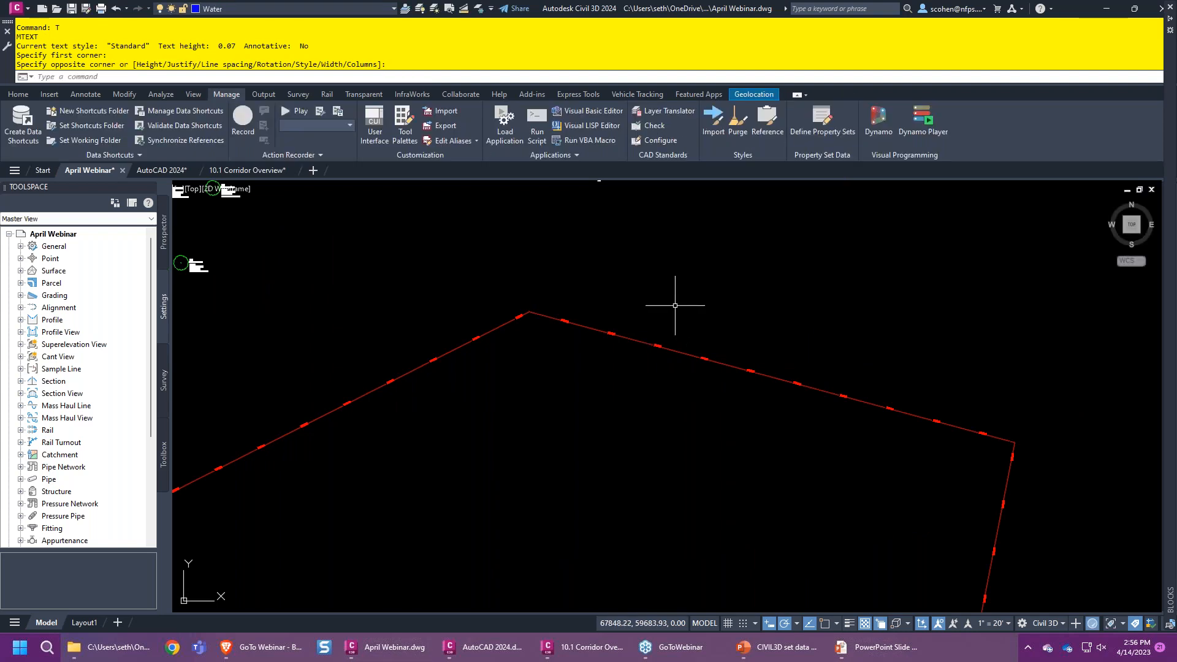
key(Return)
click(654, 288)
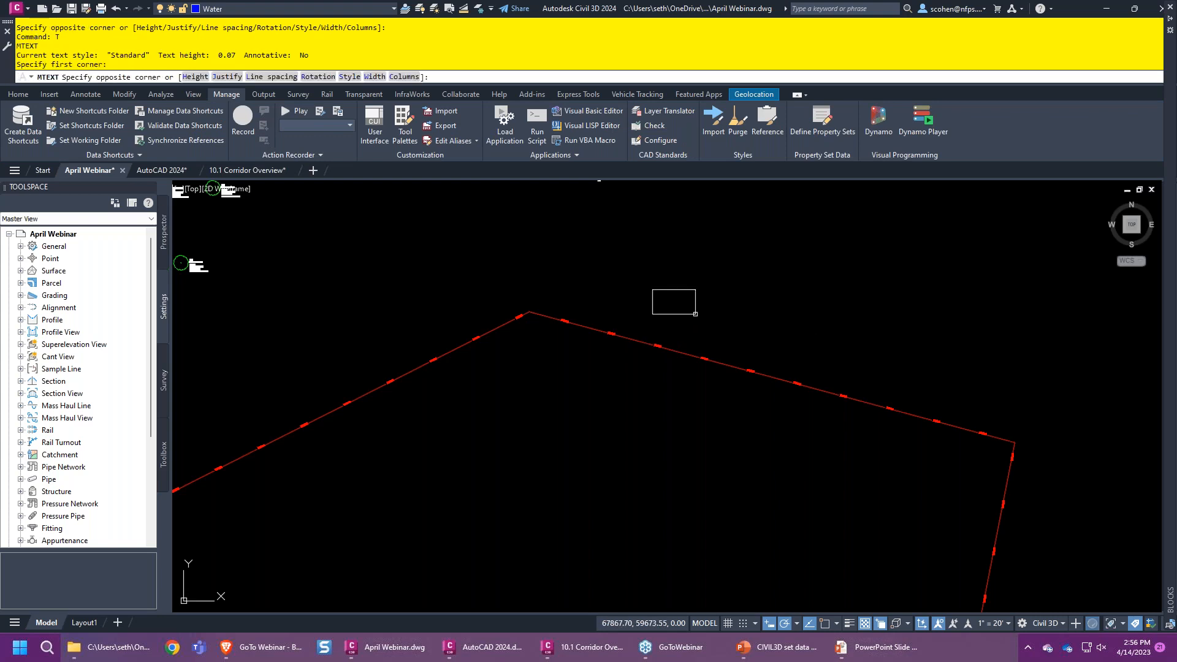
click(685, 307)
right_click(674, 296)
click(723, 362)
click(452, 196)
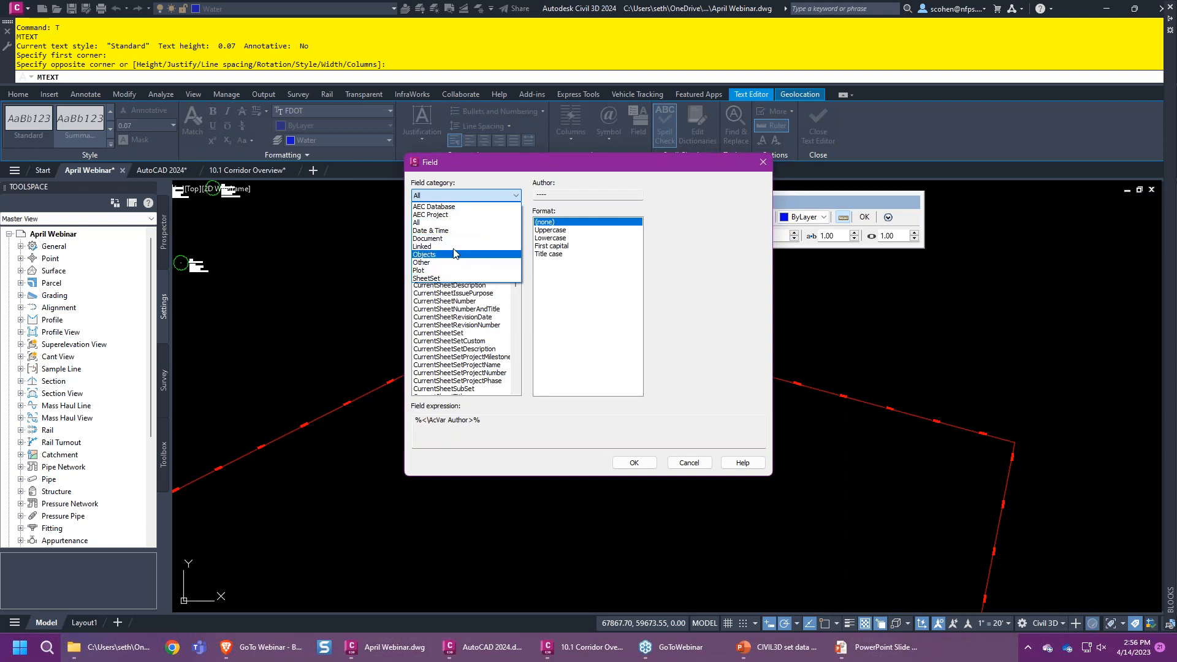
click(461, 158)
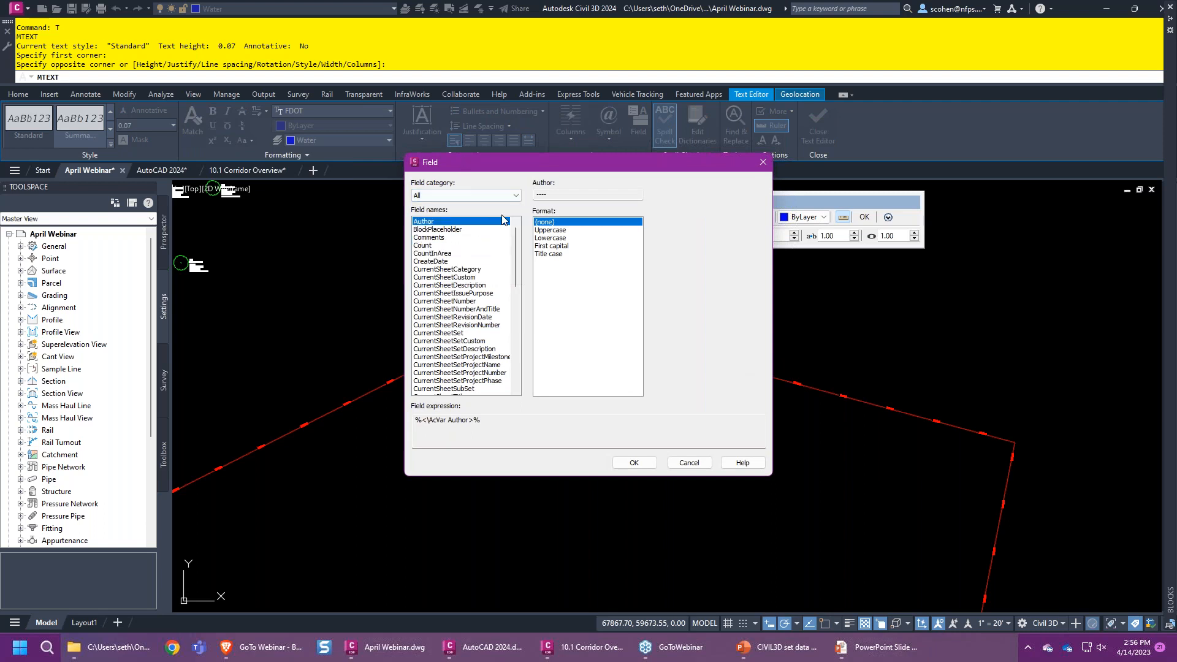
click(454, 196)
click(428, 255)
click(473, 262)
click(637, 195)
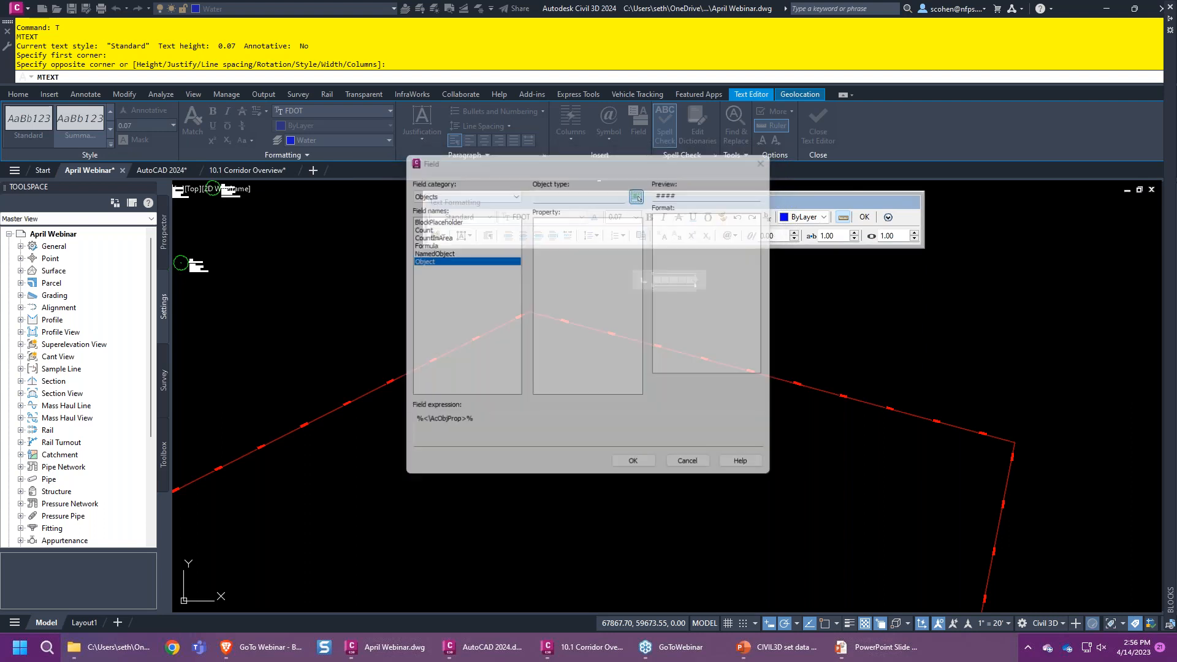
click(543, 306)
click(542, 310)
click(552, 230)
click(557, 279)
click(557, 318)
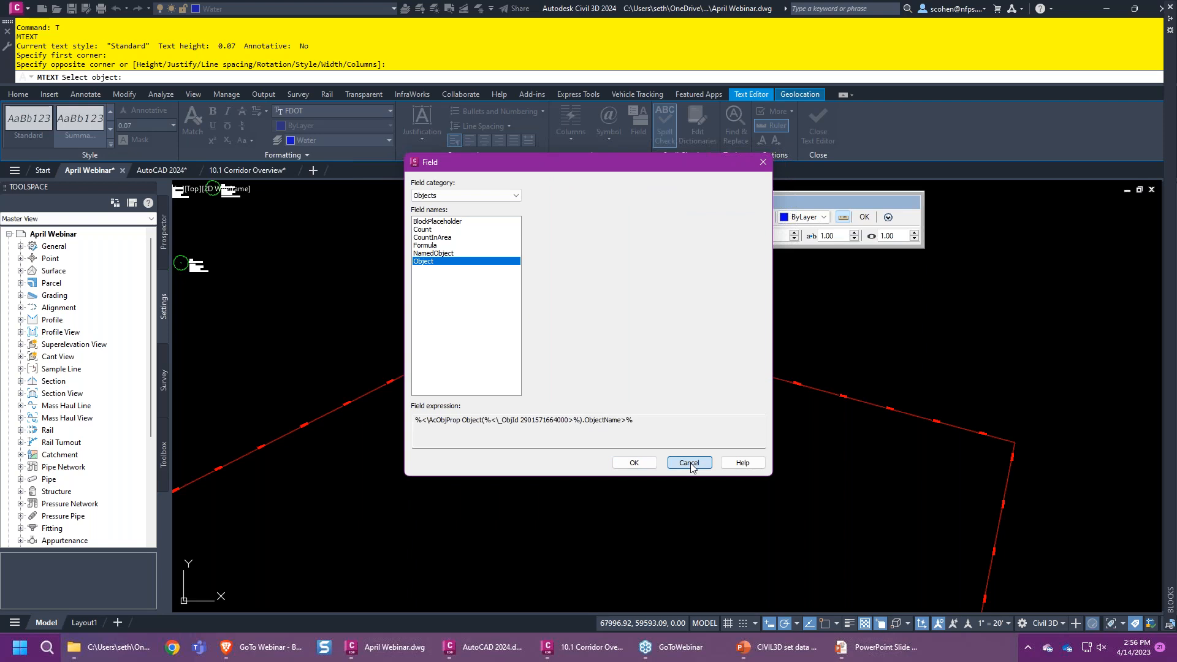
click(689, 462)
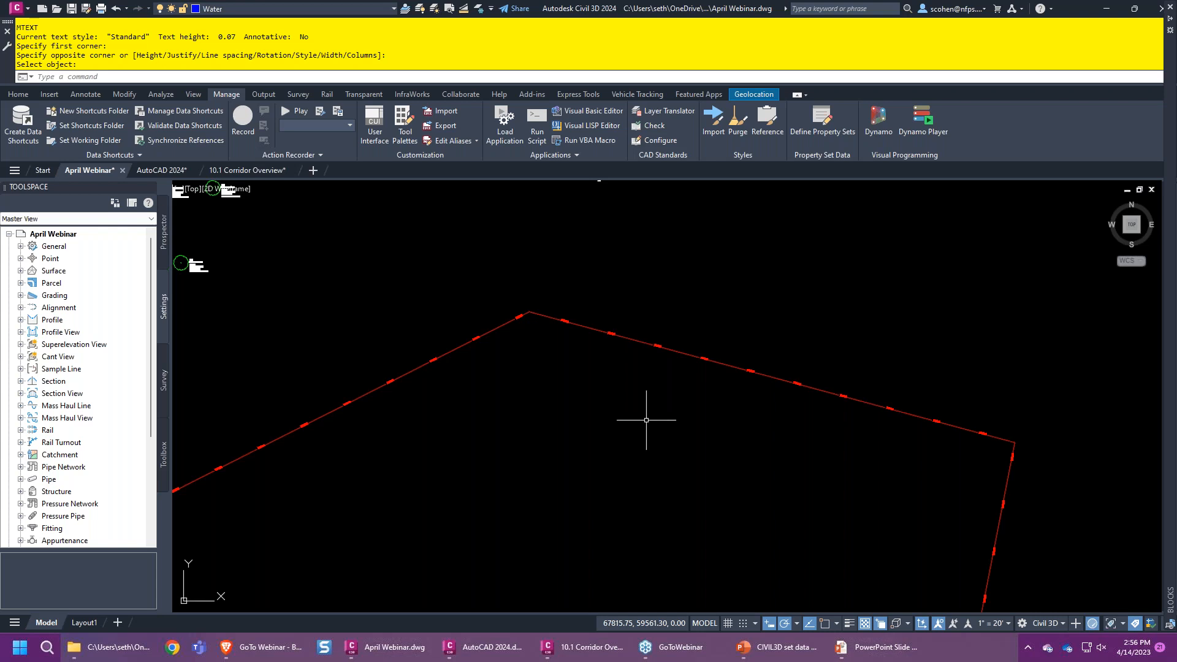
- Select all the utility linework, review its property set data, then clear the selection
scroll(653, 411, down, 5)
middle_drag(717, 454, 663, 393)
click(712, 285)
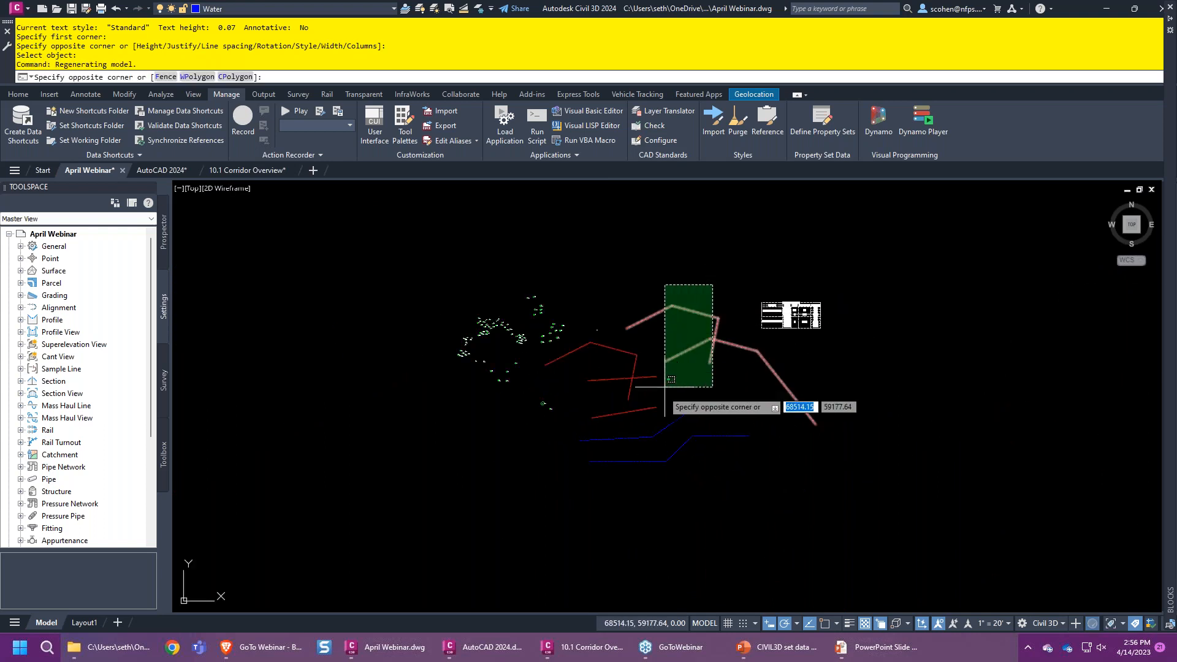
click(613, 490)
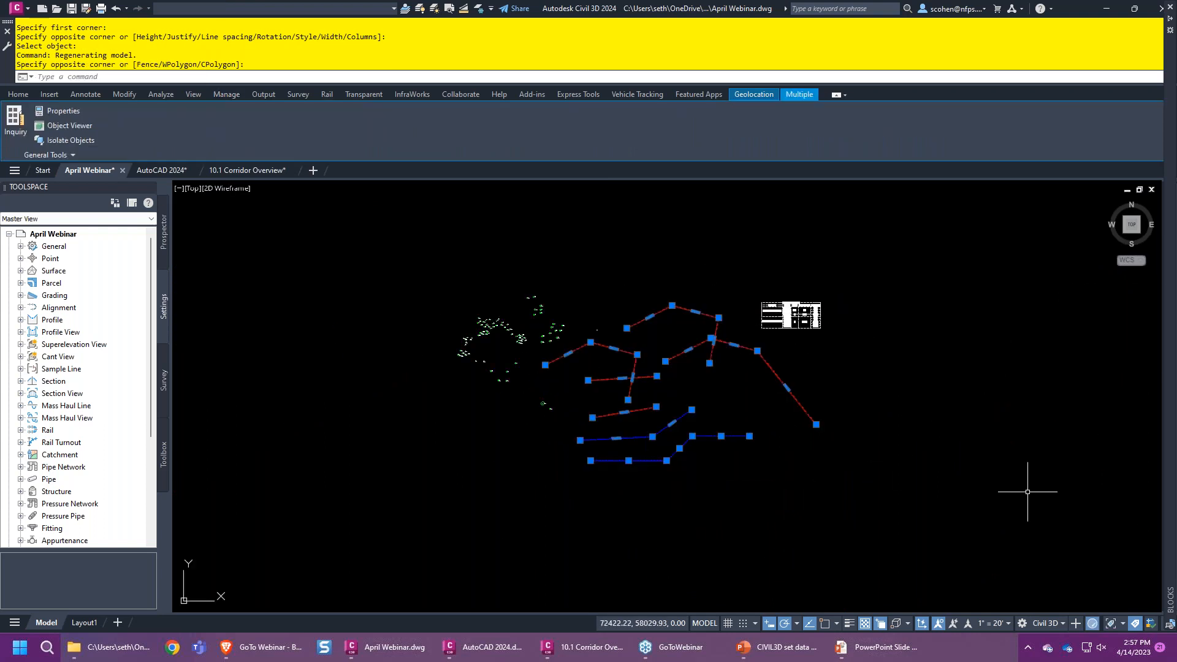
mouse_move(1169, 505)
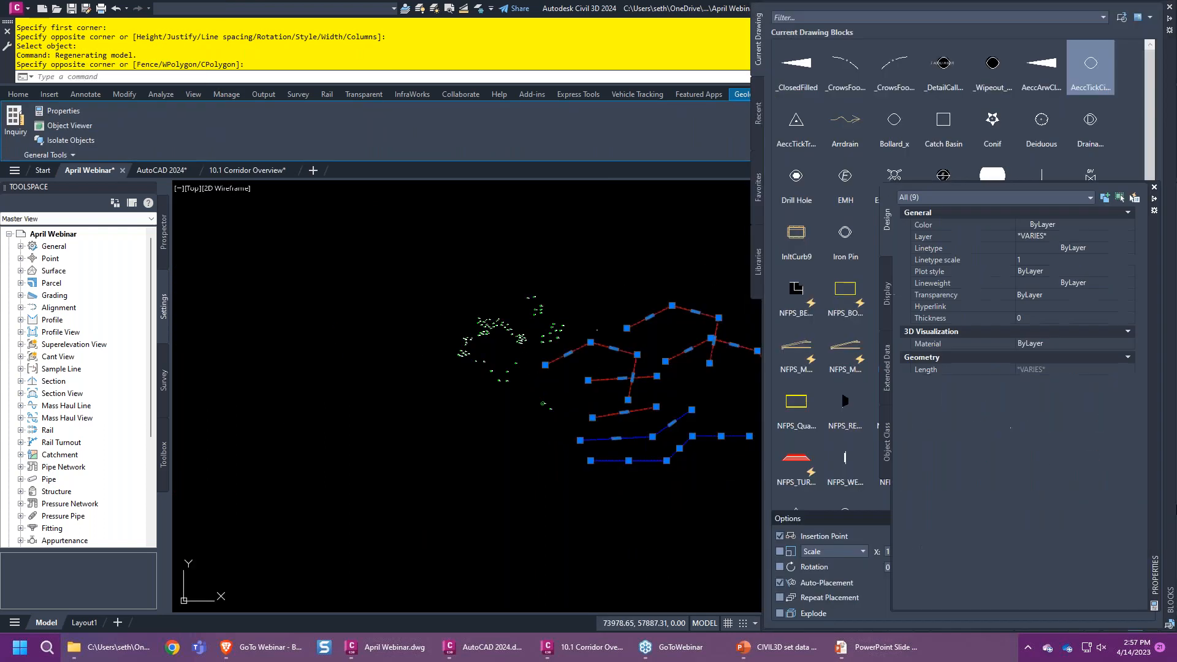
click(1168, 7)
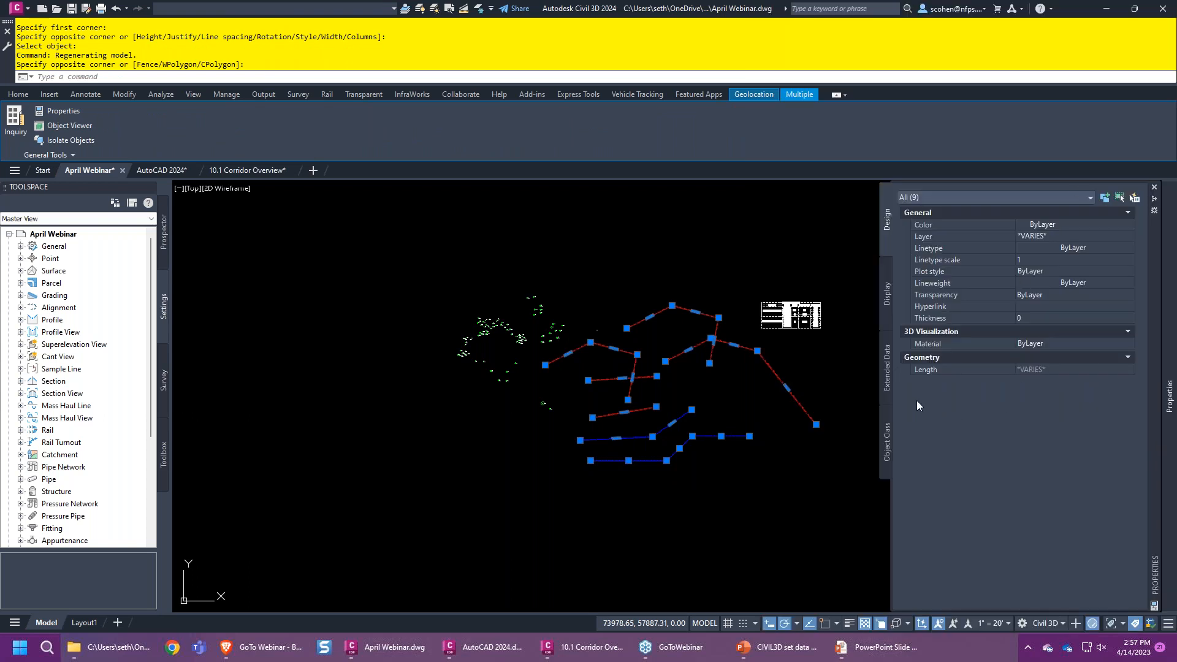
click(886, 374)
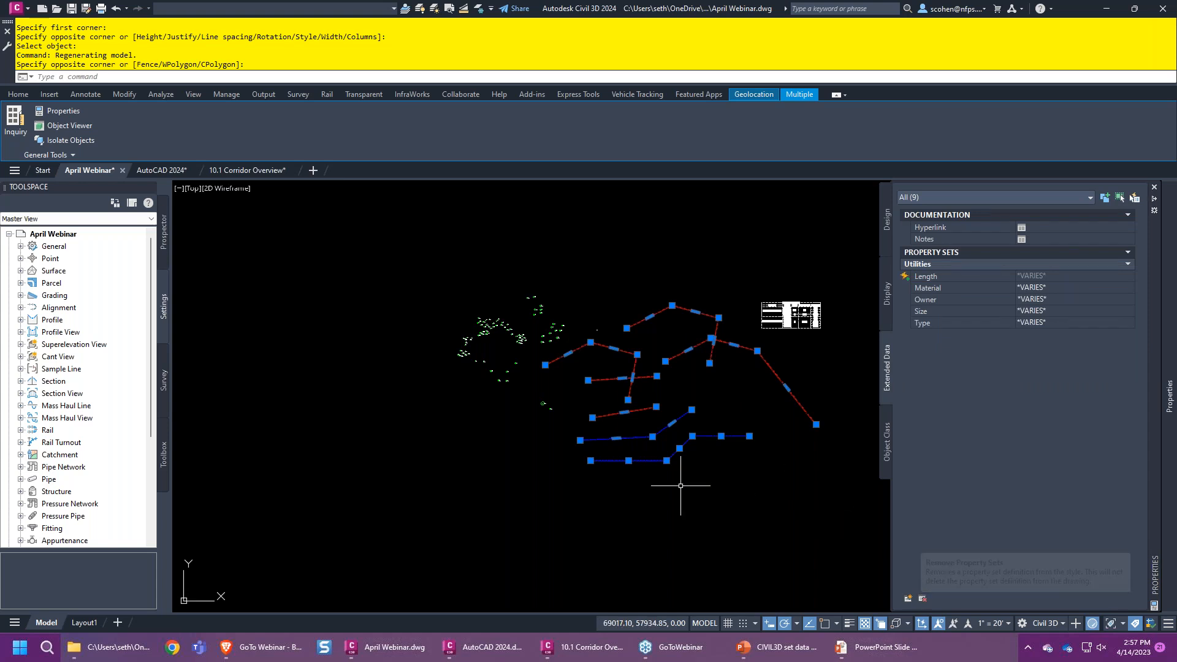
key(Escape)
- Remove the Utilities property set from the selected blue water lines
click(643, 420)
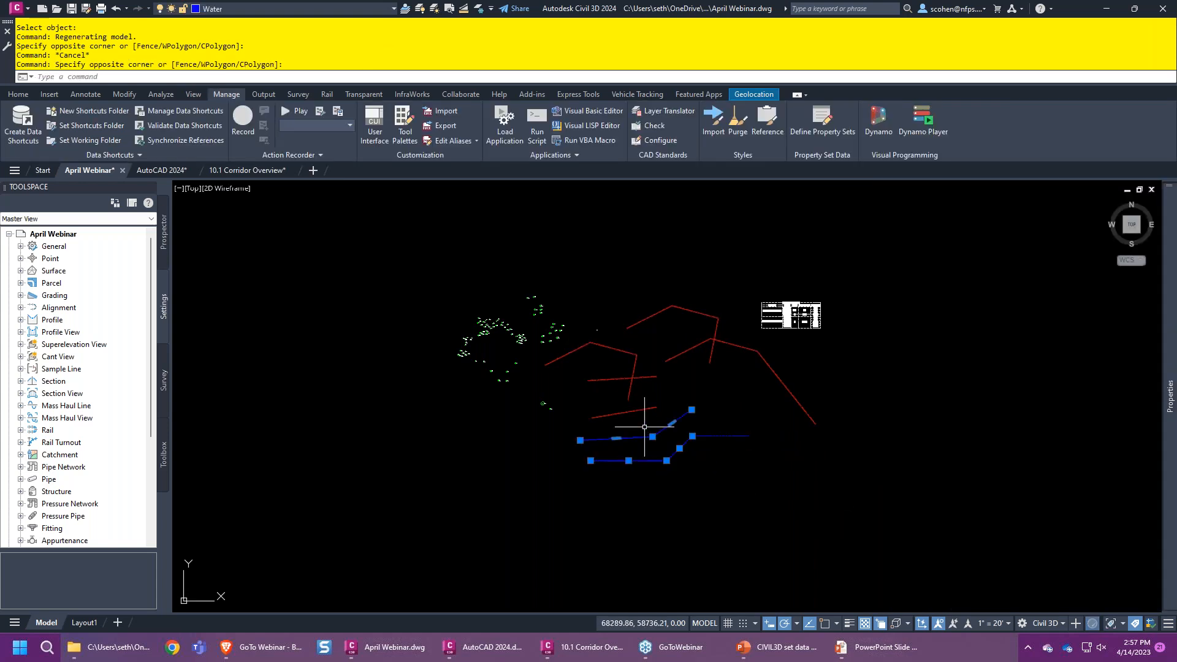
scroll(777, 316, up, 5)
mouse_move(1169, 395)
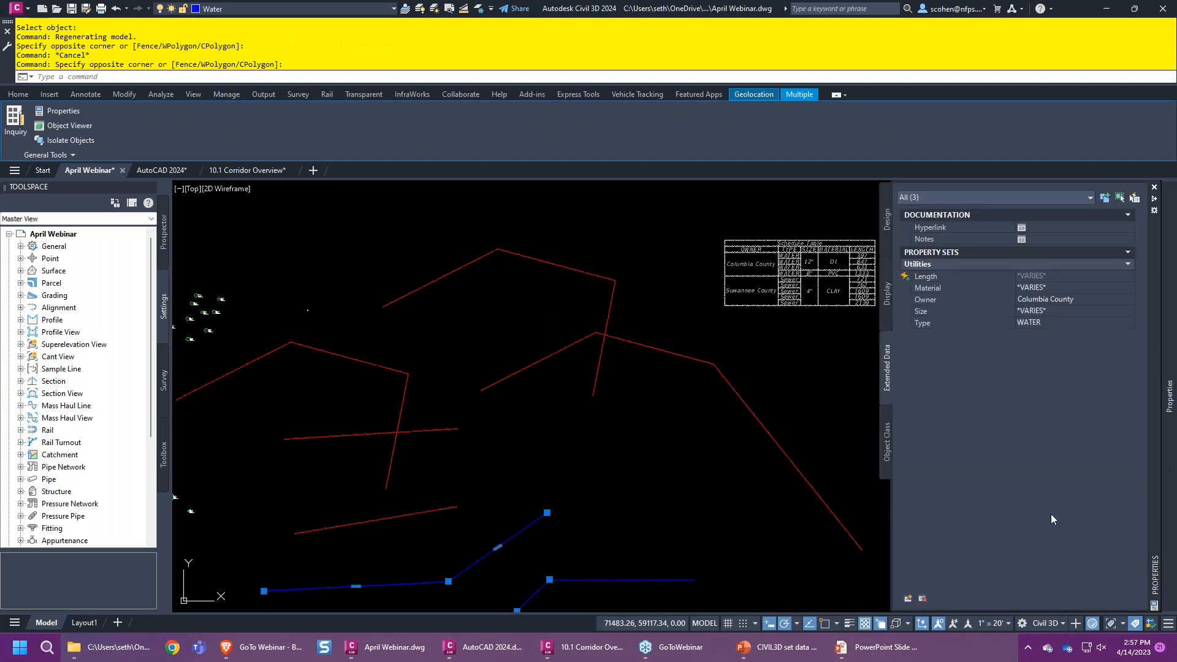
click(922, 598)
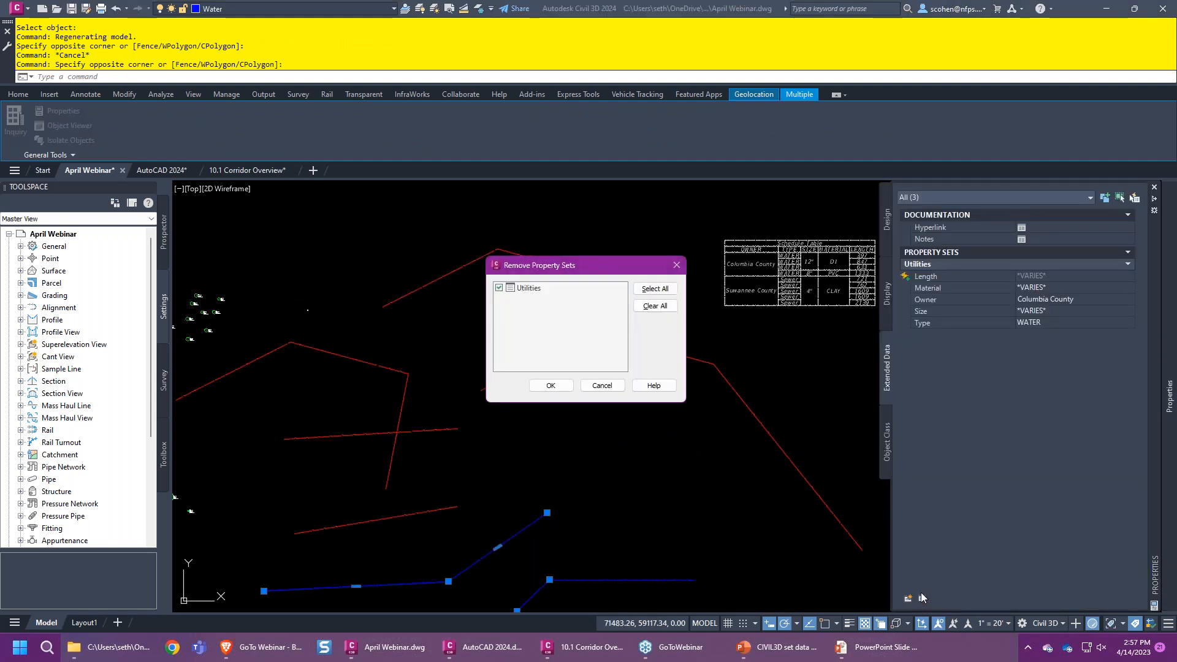
click(550, 385)
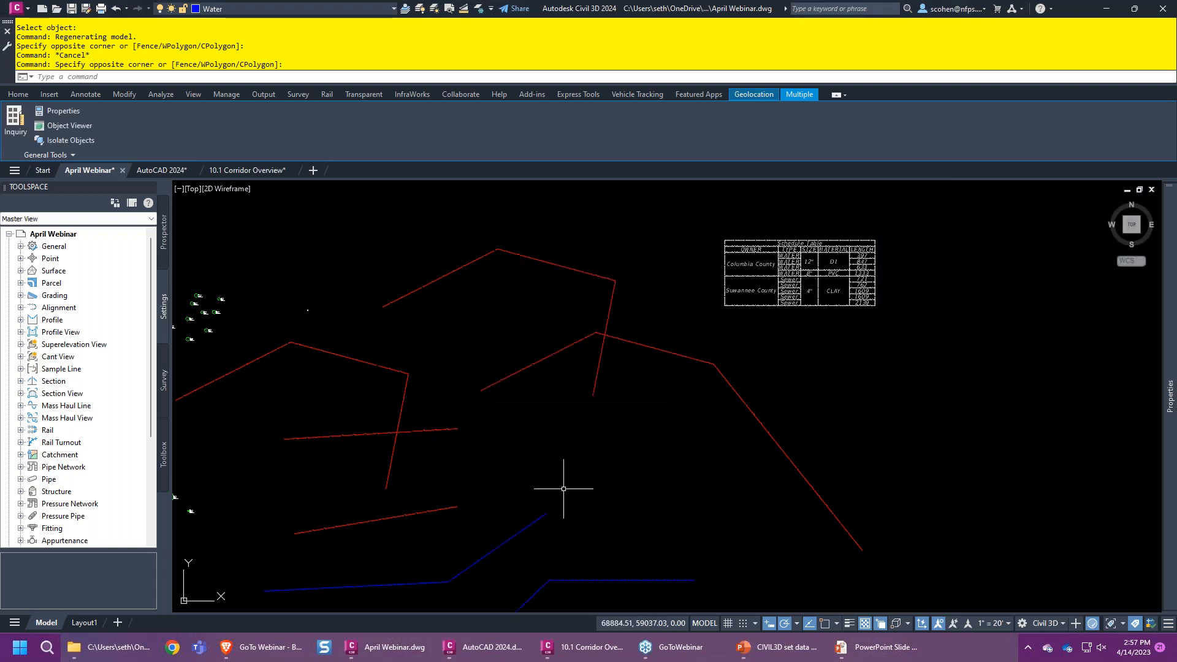
key(Escape)
- Remove the Utilities property set from the lower blue water line as well
click(644, 562)
click(611, 584)
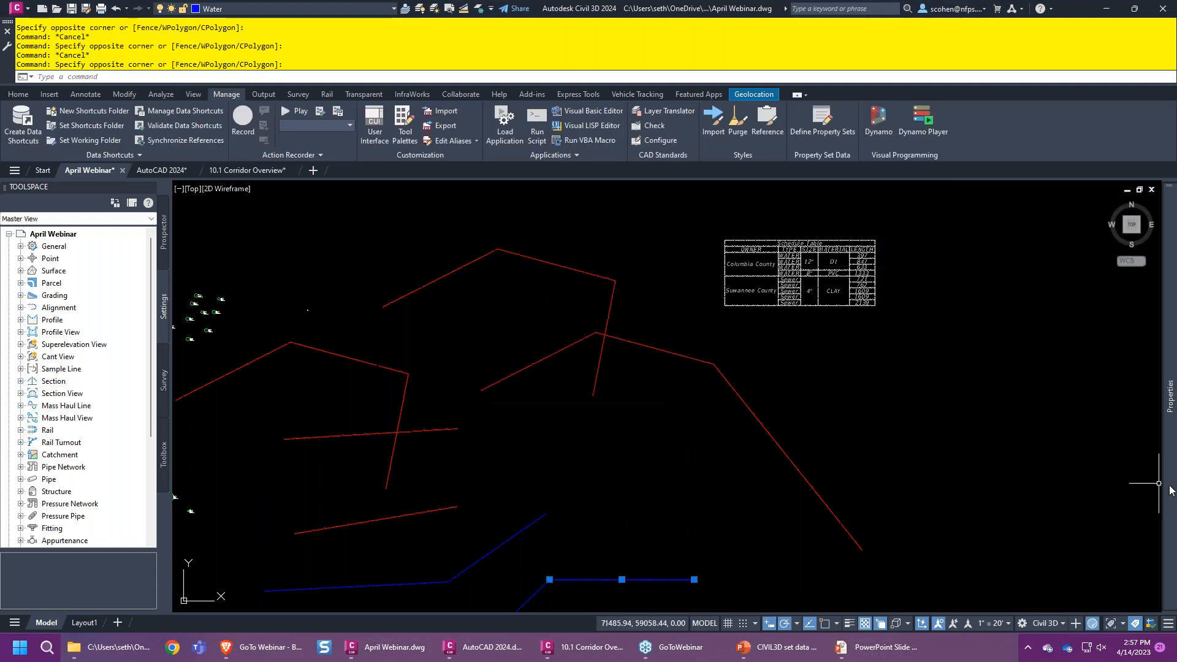
mouse_move(1170, 487)
click(922, 598)
click(550, 386)
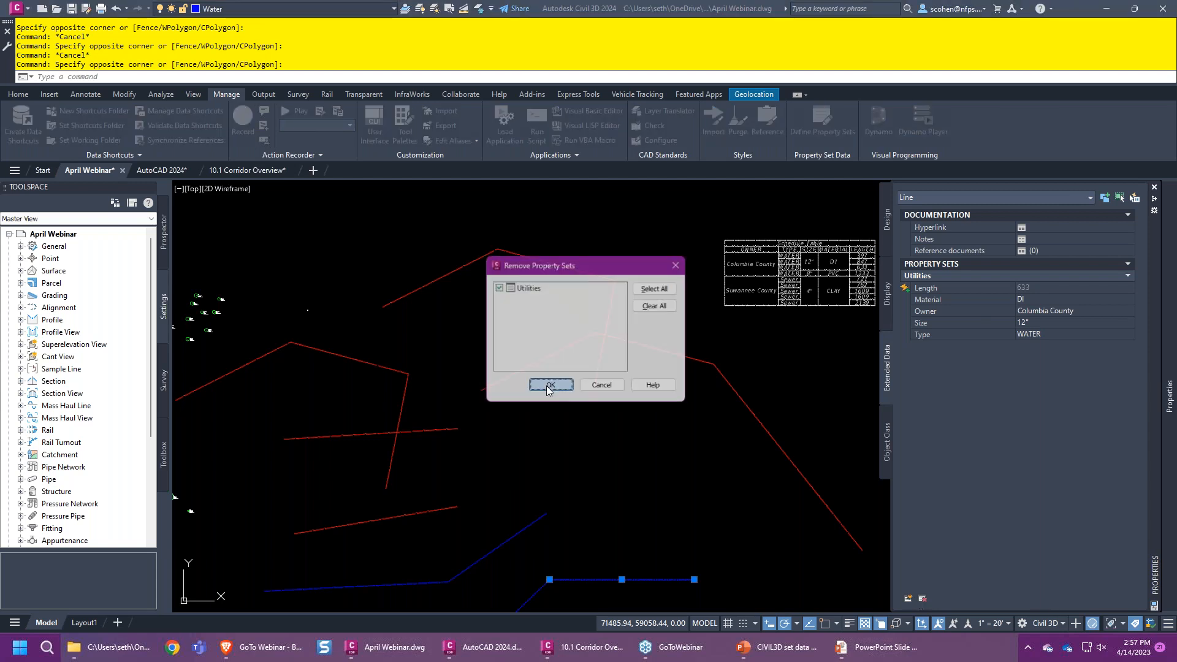
mouse_move(1169, 397)
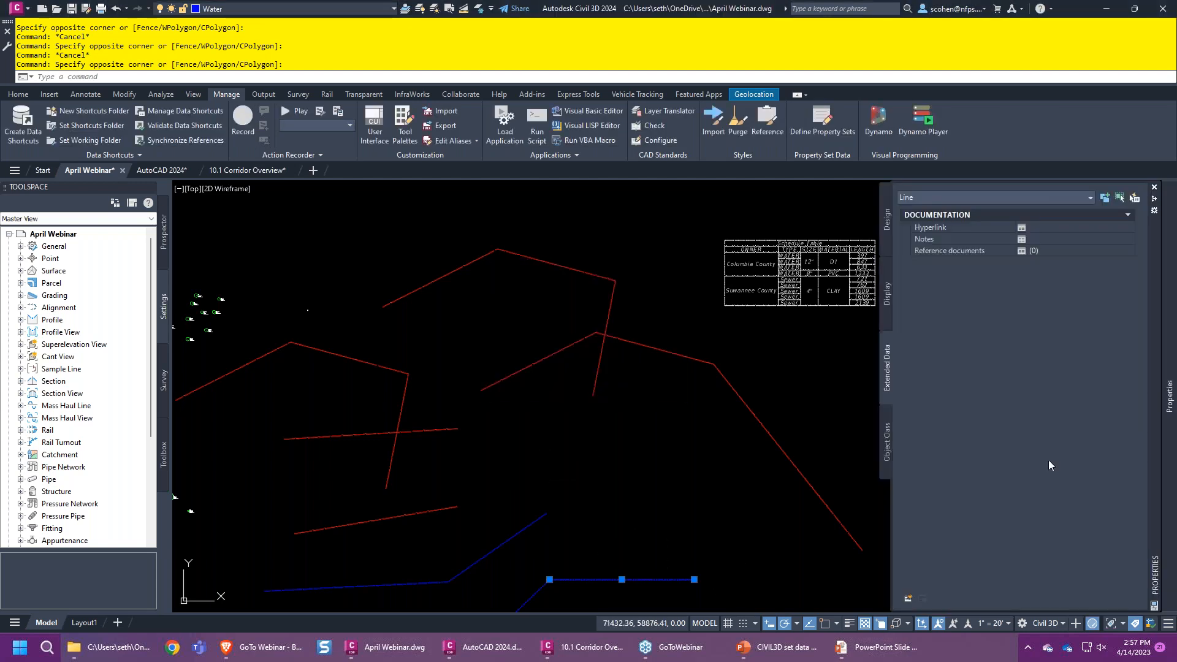
mouse_move(762, 538)
middle_down()
mouse_move(760, 515)
mouse_move(688, 416)
middle_up()
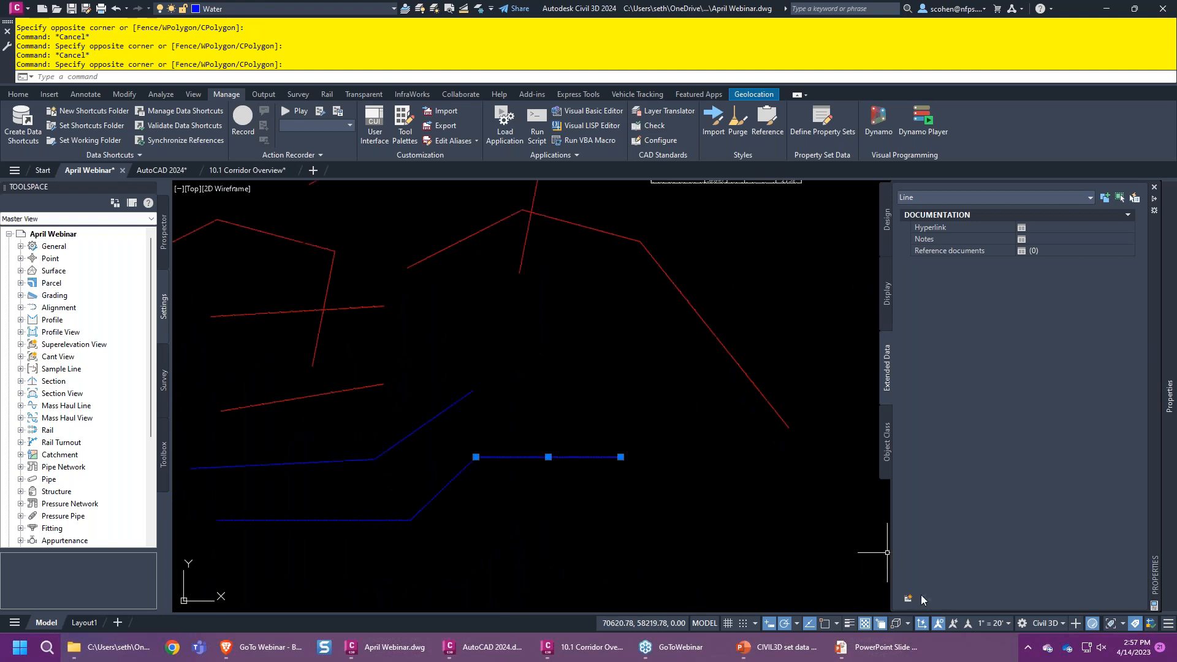
key(Escape)
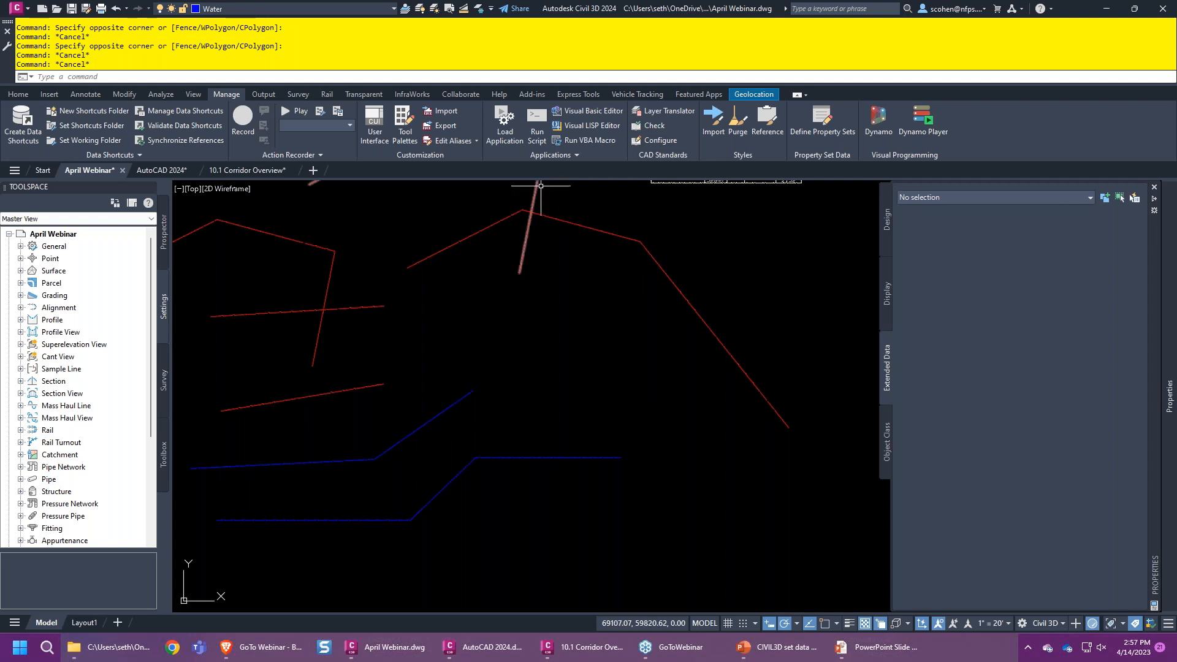
- Check the Owner dropdown choices on the red sewer polyline, then open Define Property Sets
middle_drag(351, 273, 485, 330)
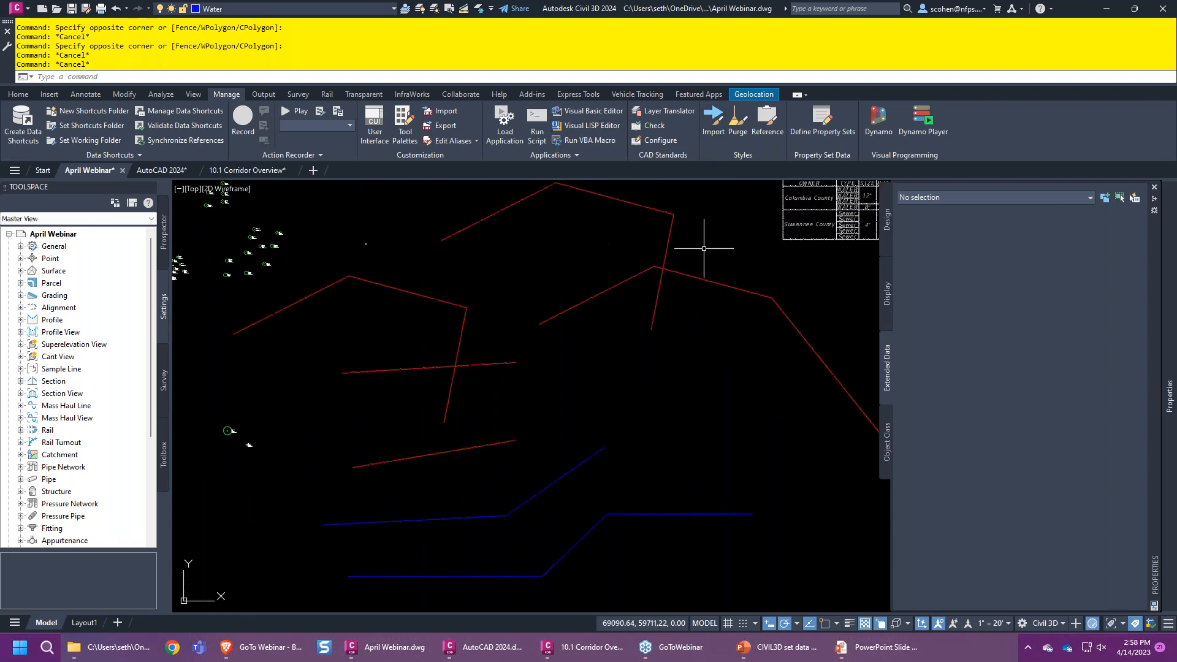
click(669, 235)
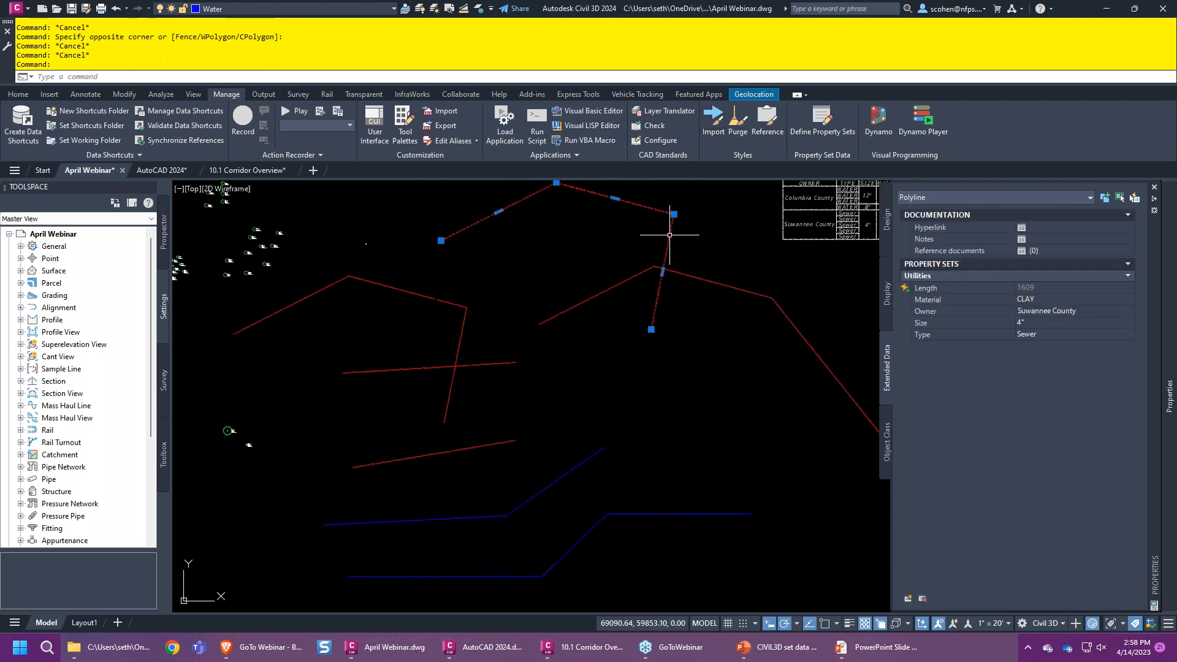
click(1087, 311)
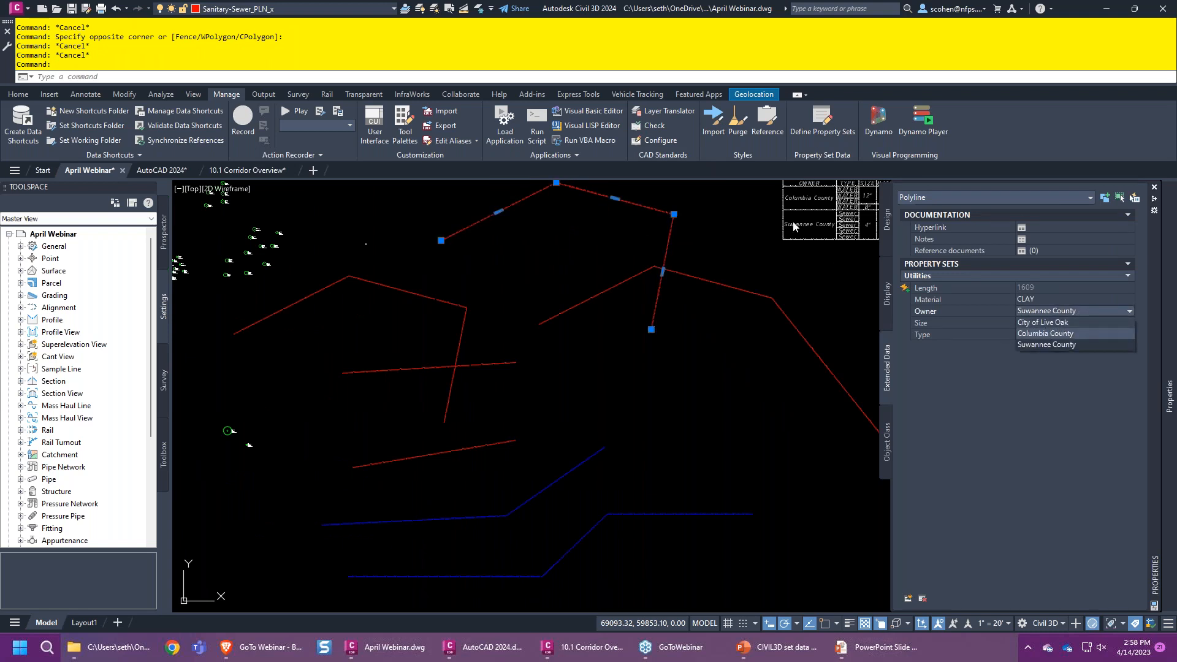
key(Escape)
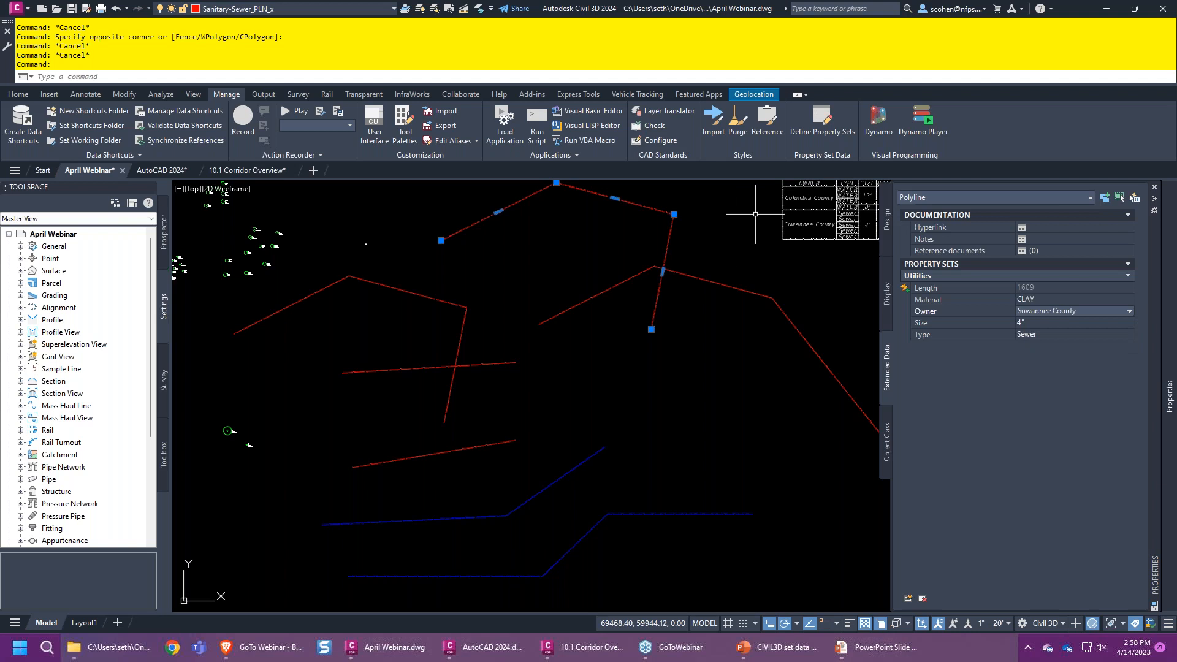
key(ctrl+1)
click(821, 129)
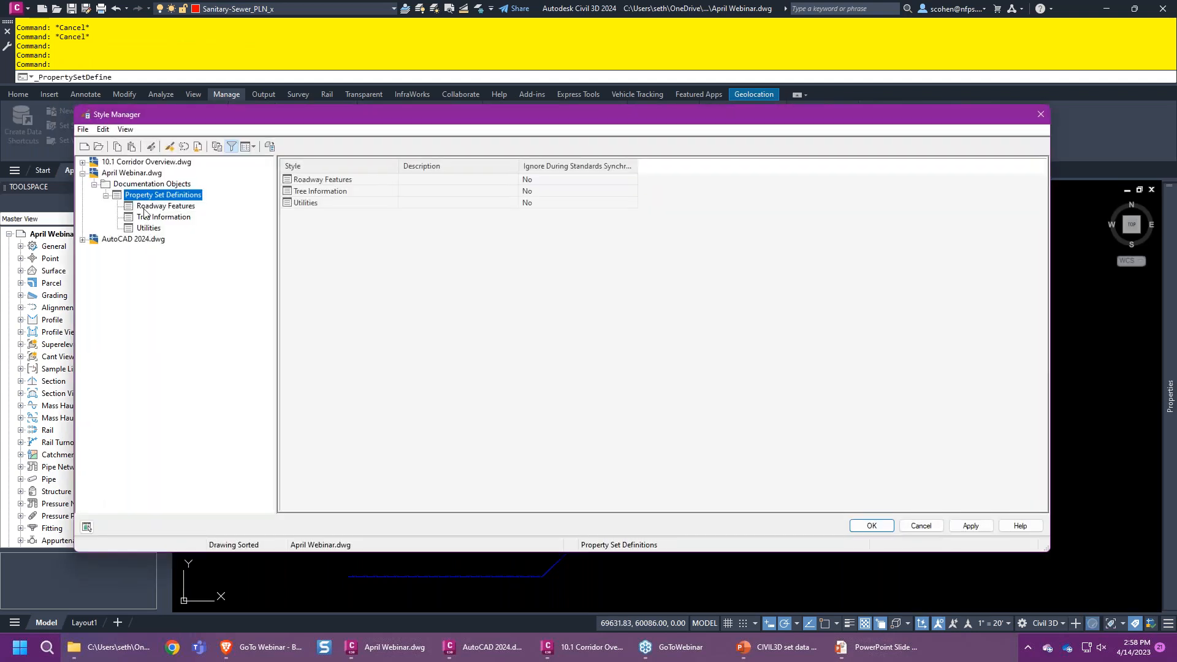
- Enable 'Allow individual property values to vary' on the OWNER list definition and close Style Manager
click(231, 146)
click(105, 316)
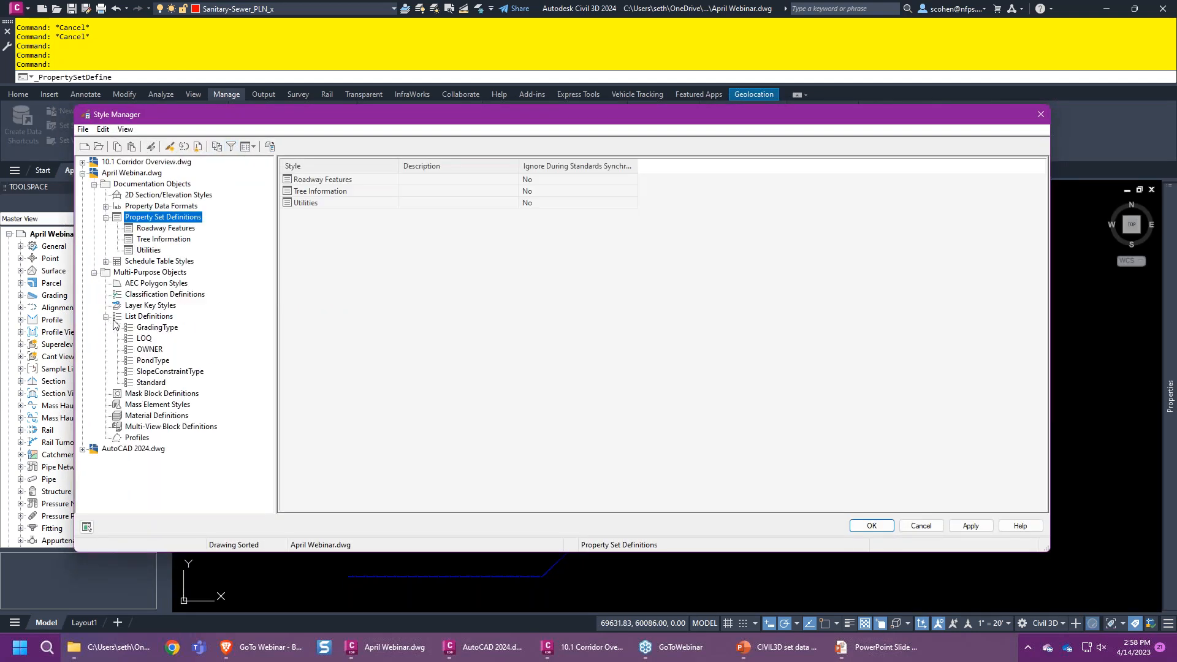
click(150, 349)
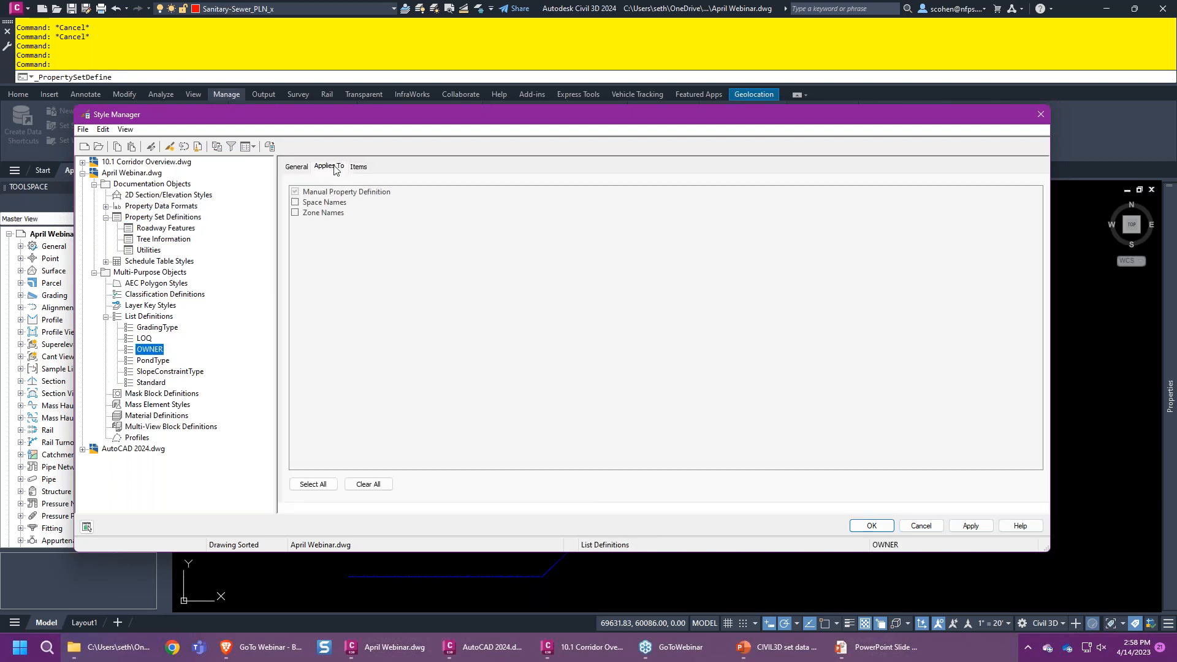
click(358, 166)
click(309, 189)
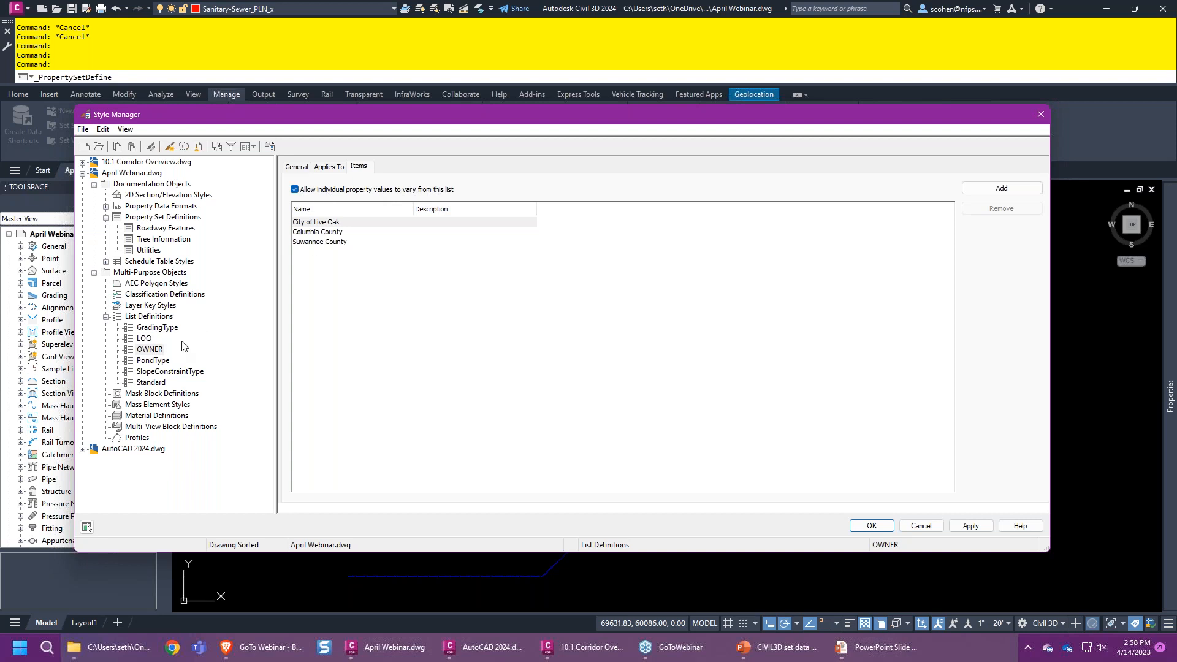
click(862, 522)
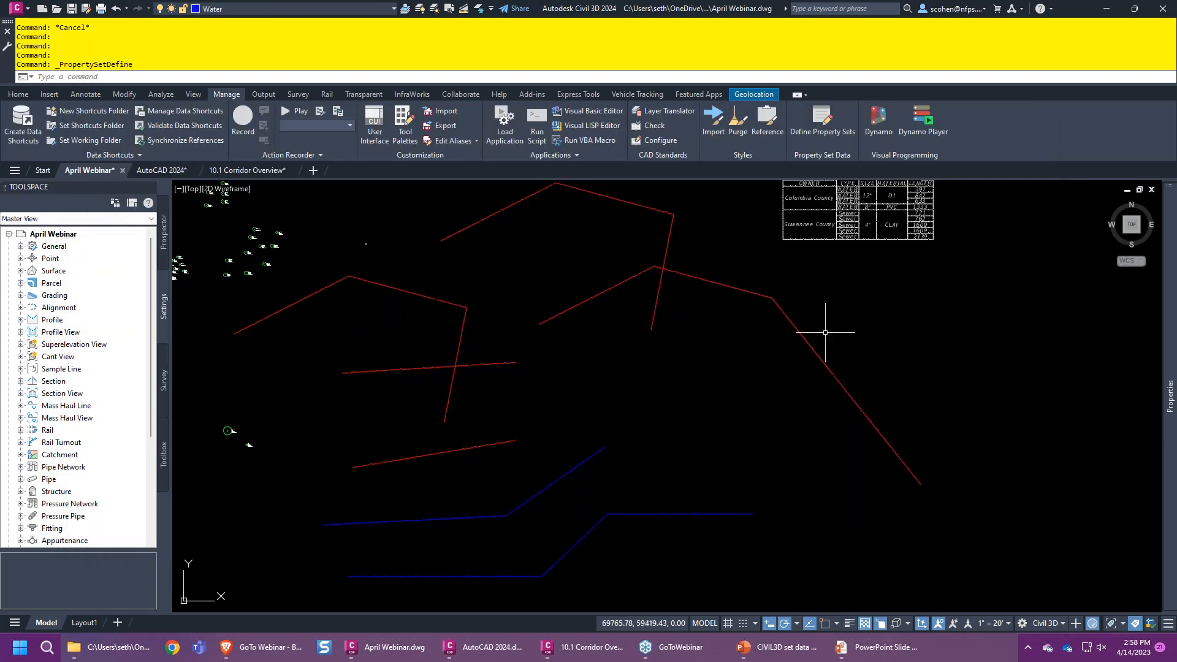
- Set the right red sewer polyline's Owner to the custom value 'FDSFSDFDSFSF'
click(824, 333)
click(790, 357)
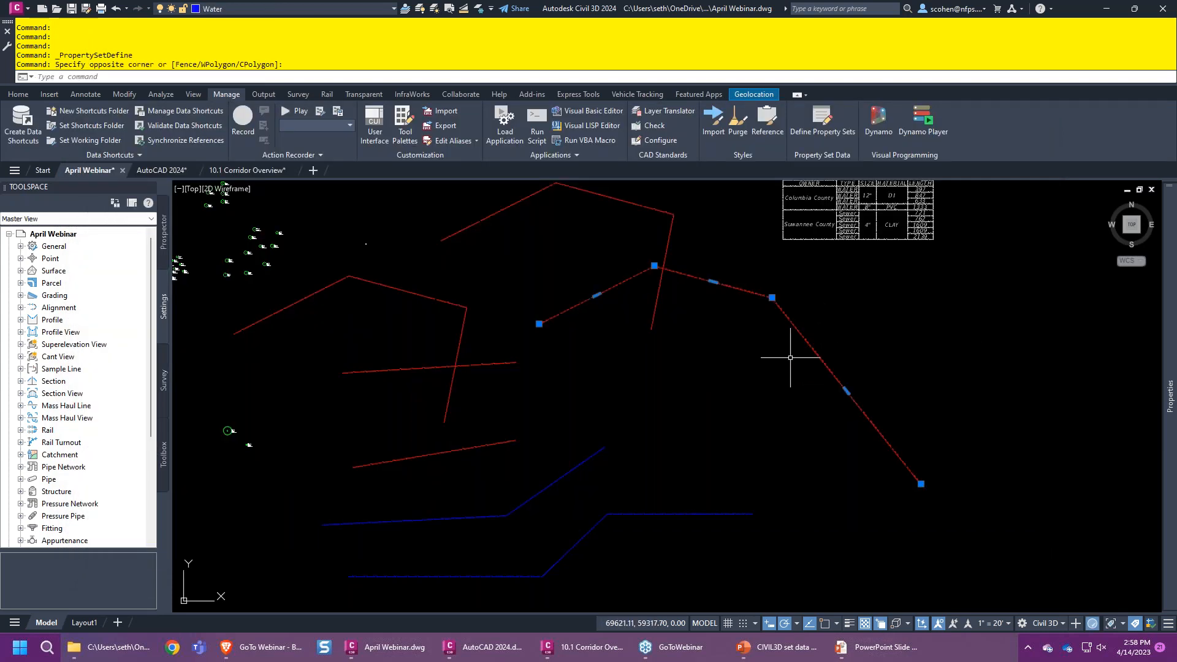
mouse_move(1170, 361)
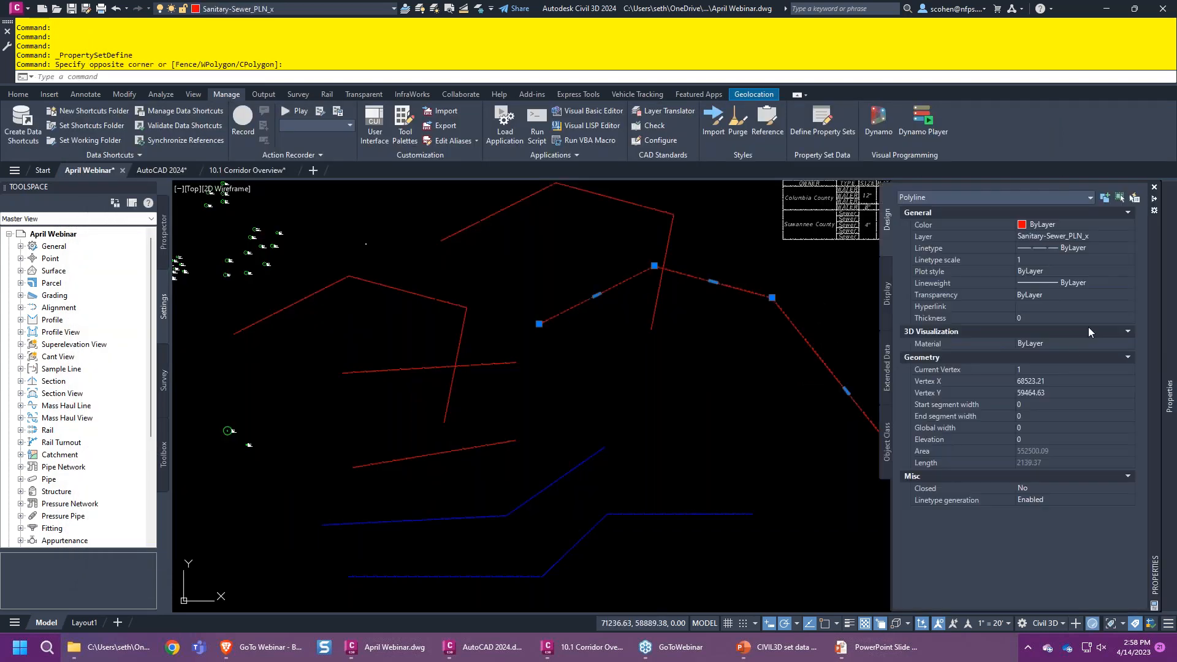
click(886, 368)
click(1078, 310)
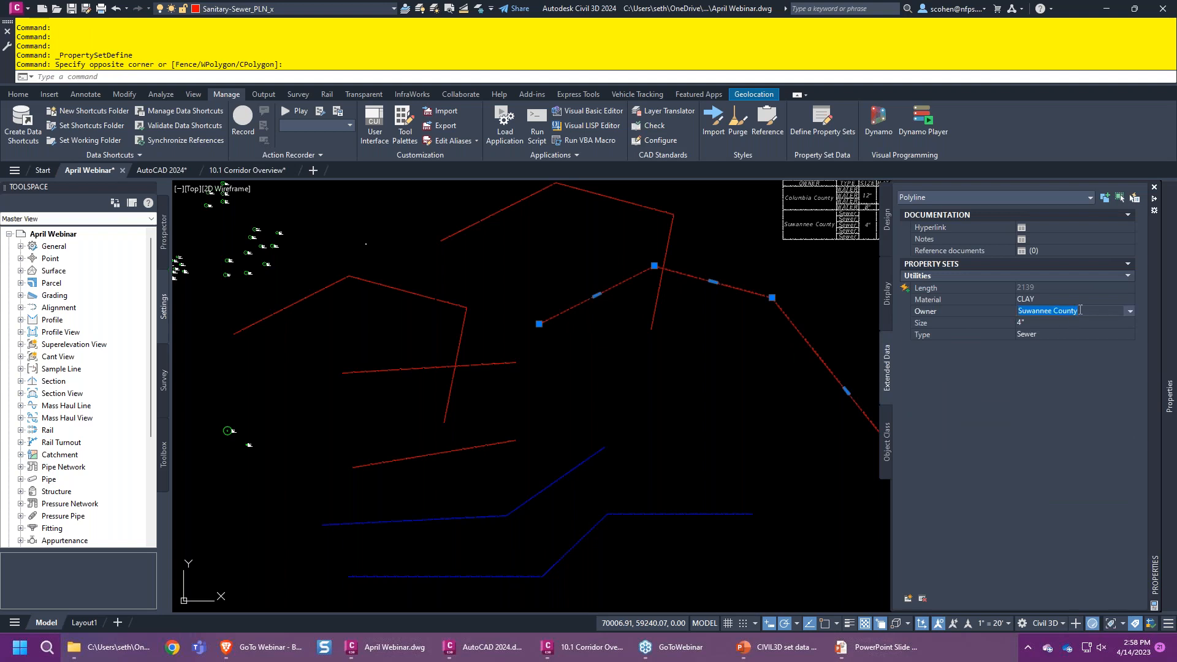
text(FDSFSDFDSFSF)
key(Return)
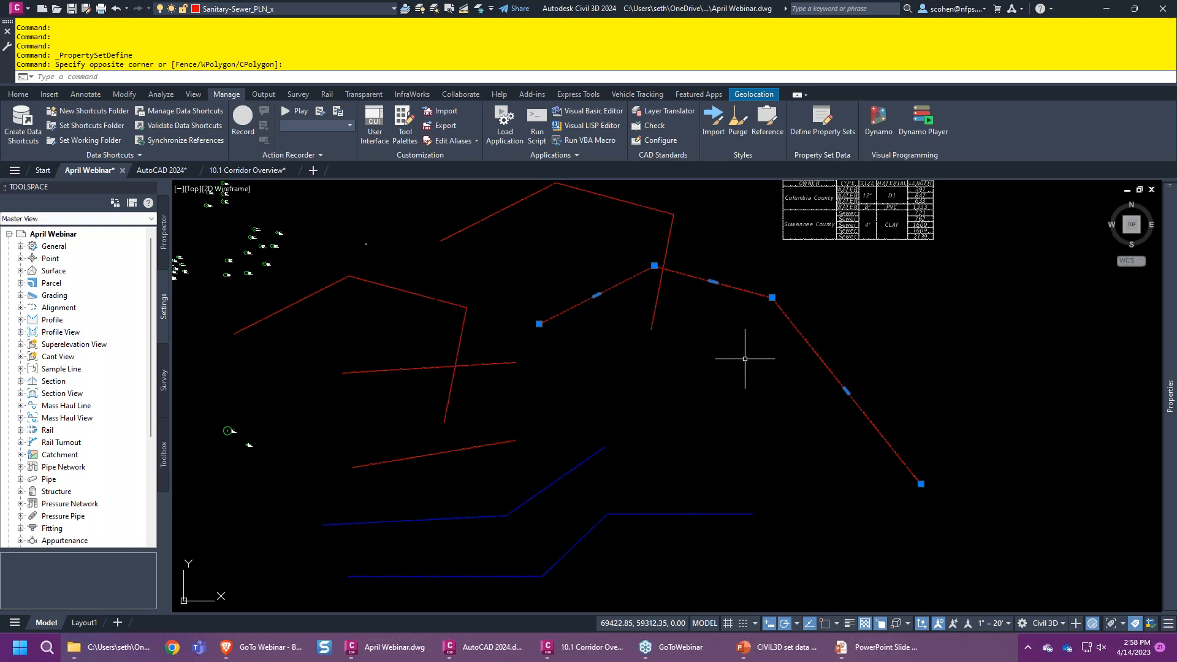
- Resume the PowerPoint slide show on the Thanks for attending slide
click(774, 654)
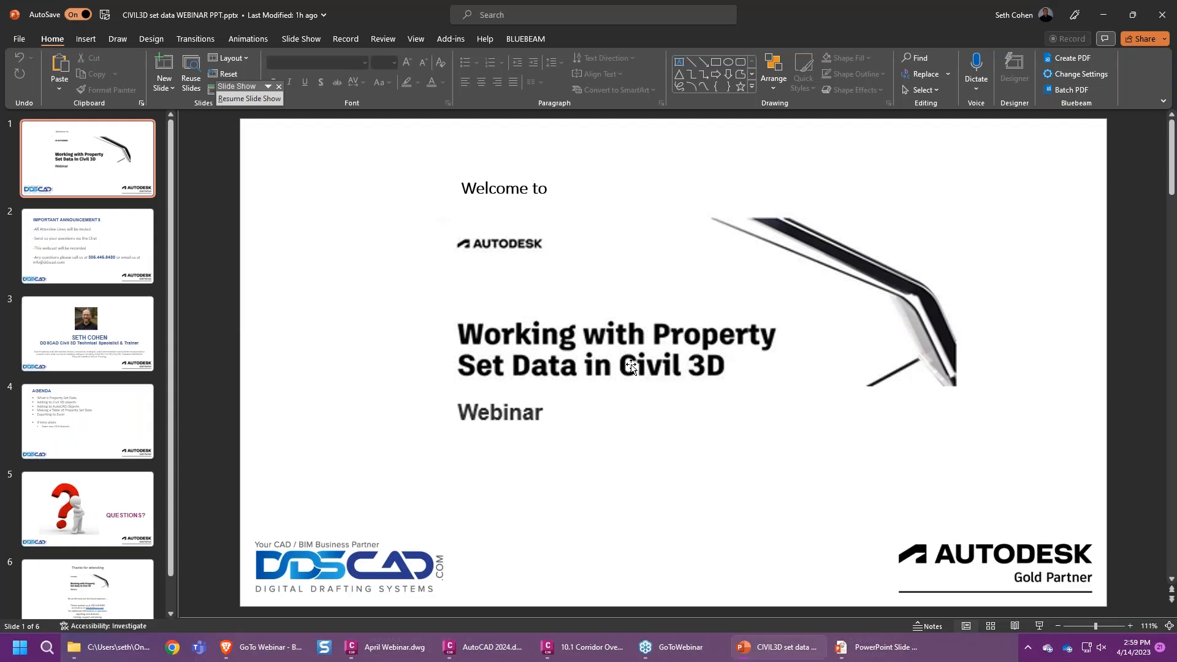
click(249, 98)
key(Right)
key(Right)
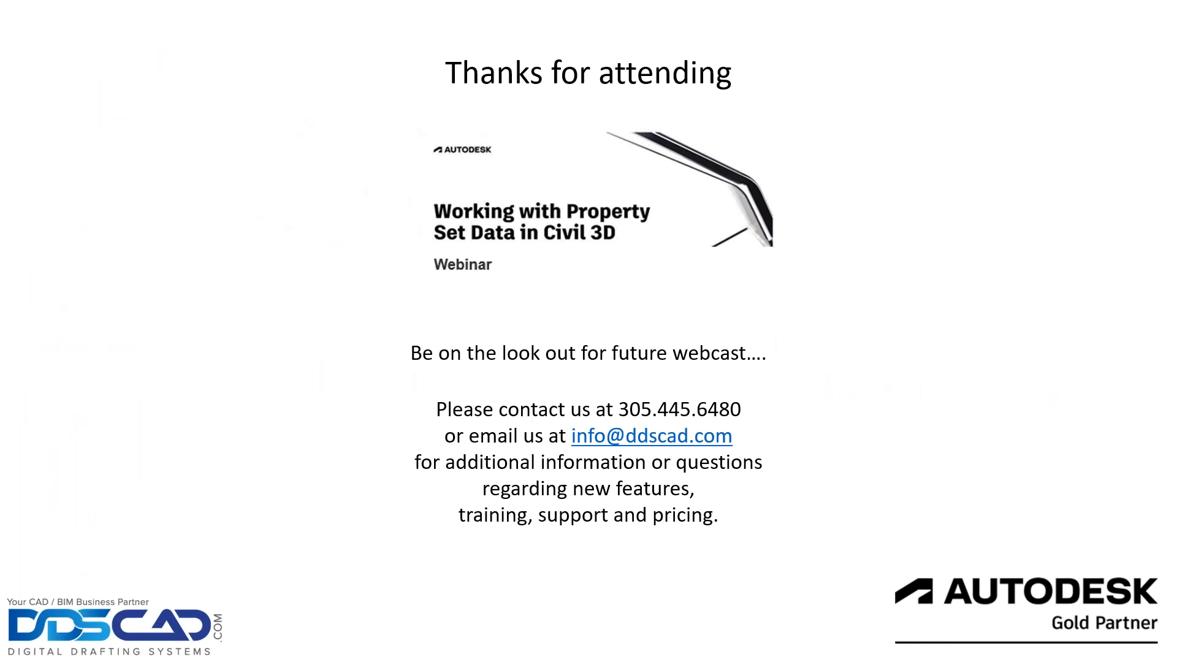